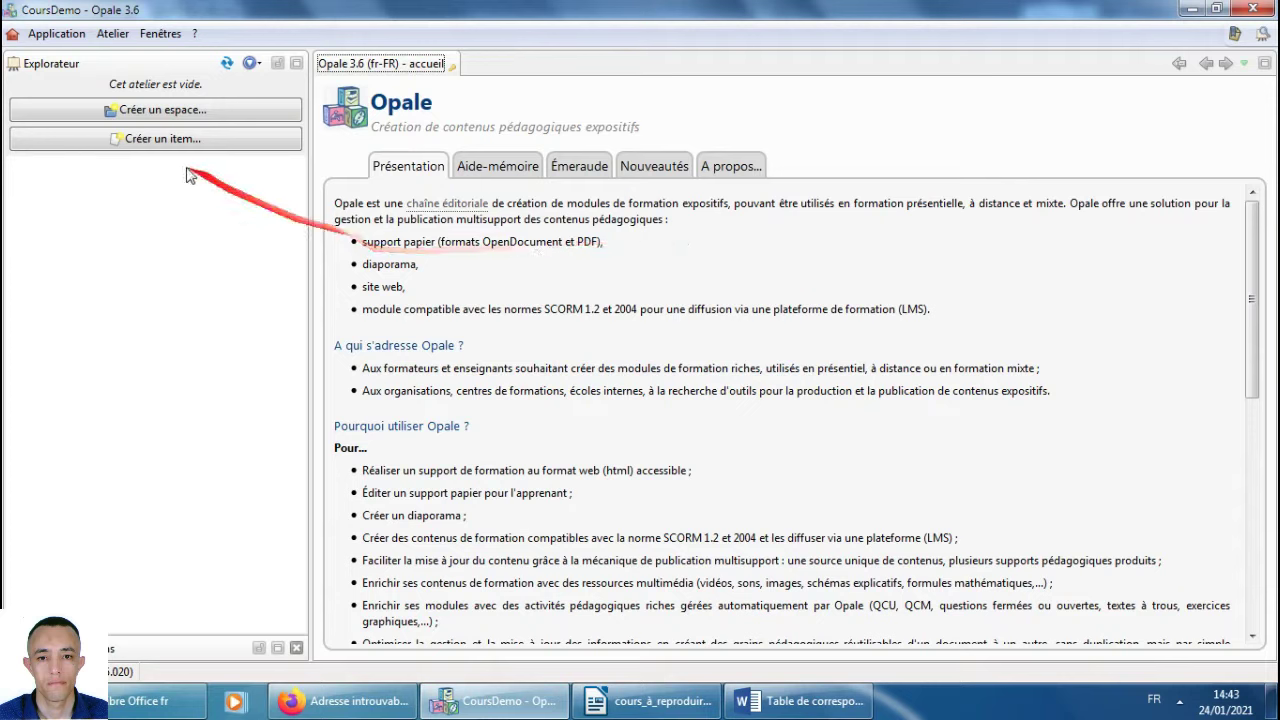
Create a new workshop space named Cours.
click(136, 116)
drag(155, 120, 545, 288)
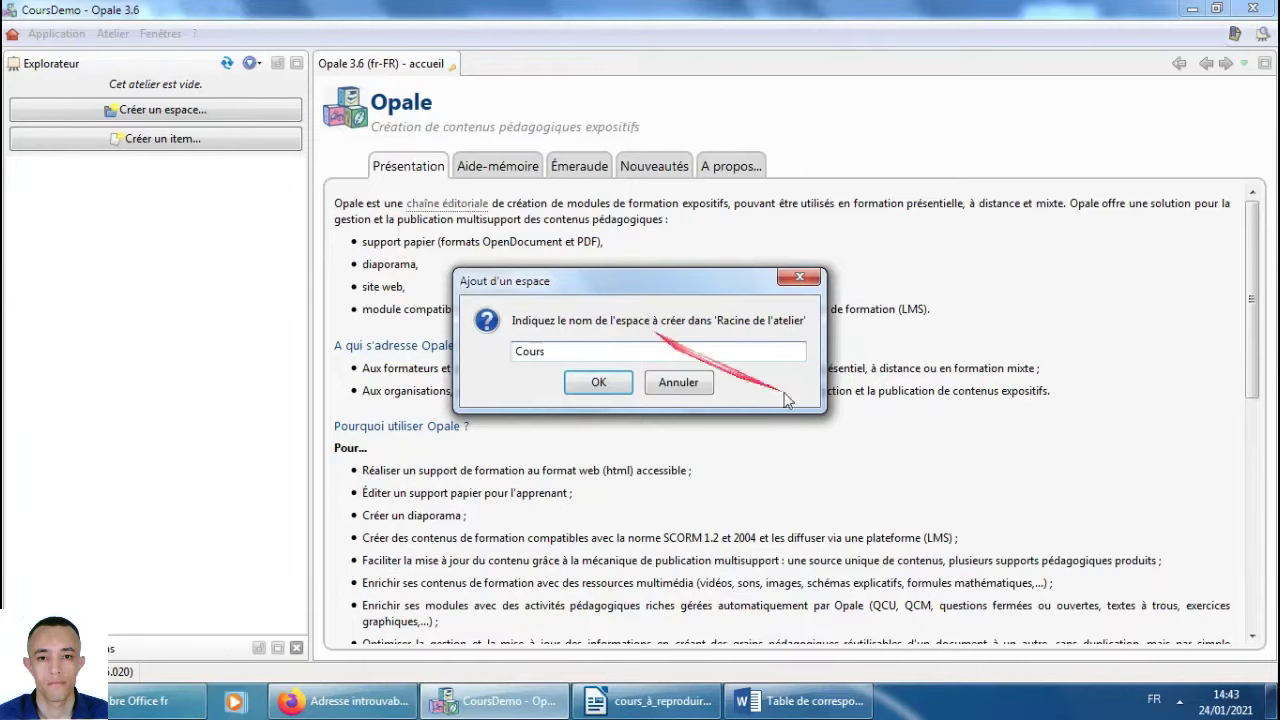
click(598, 383)
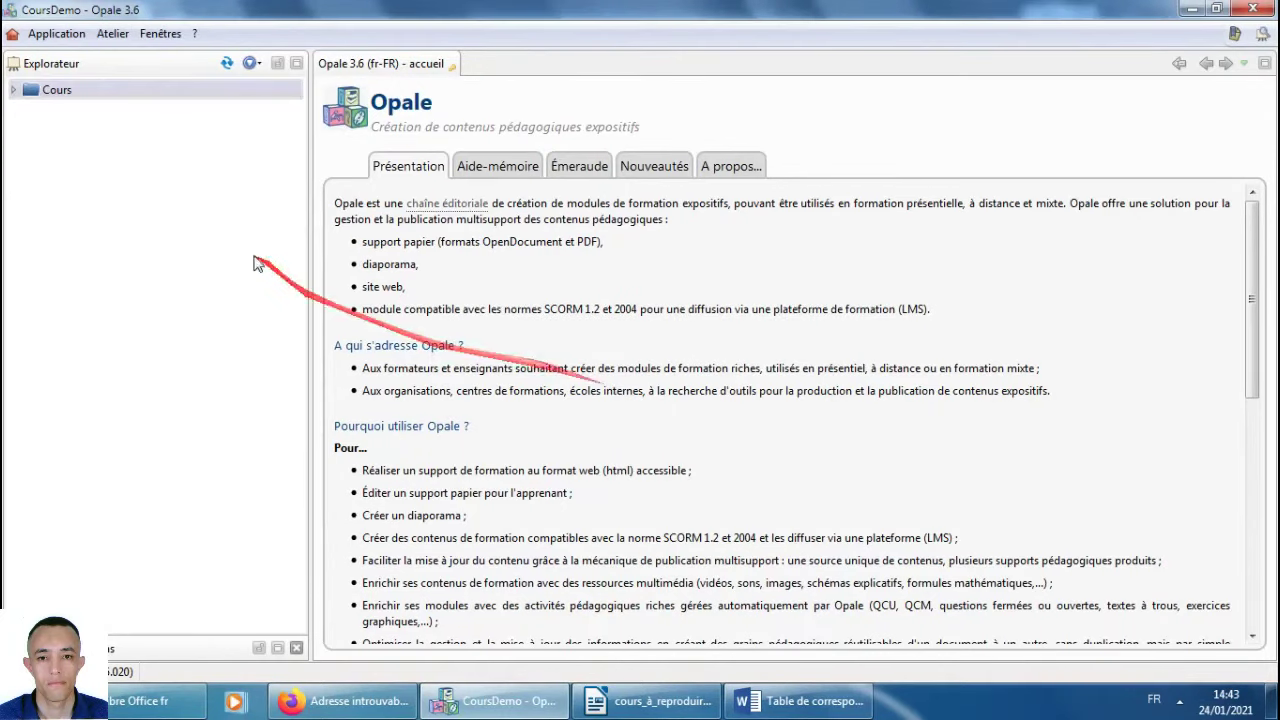
Start a Module OPALE item named module_Cours.xml in Cours, with the Word correspondence table alongside.
click(33, 95)
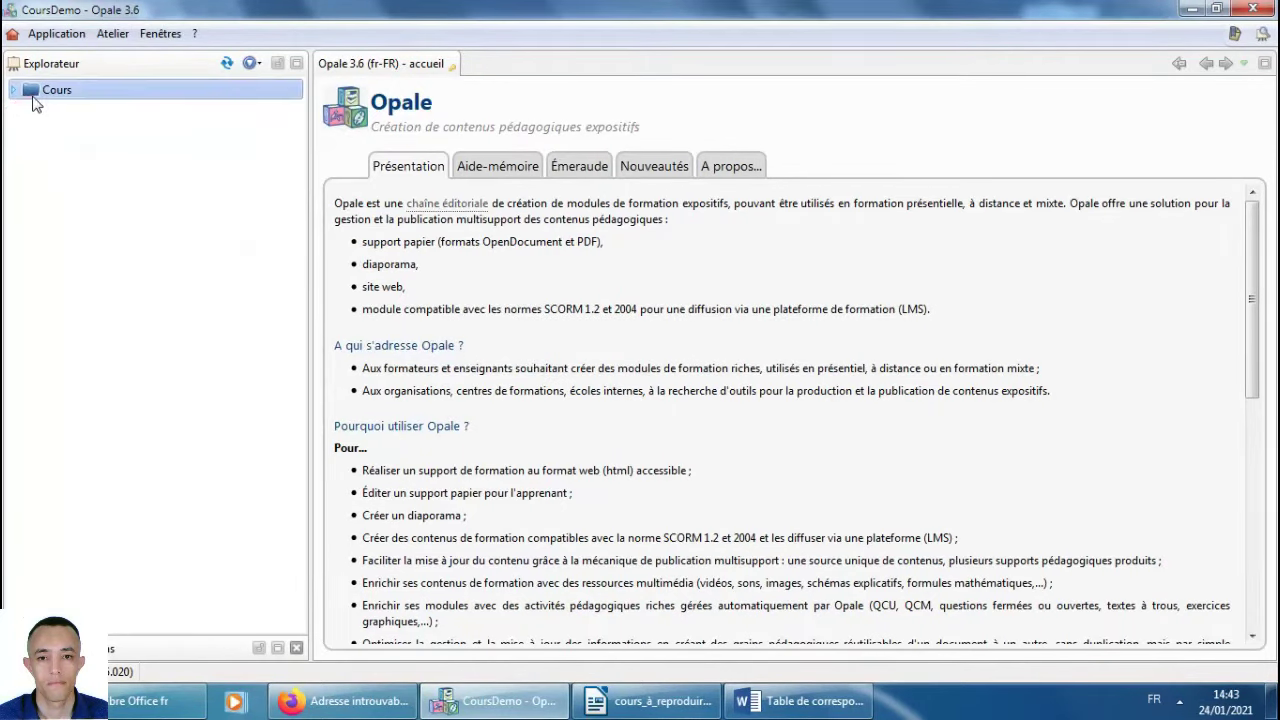
right_click(35, 104)
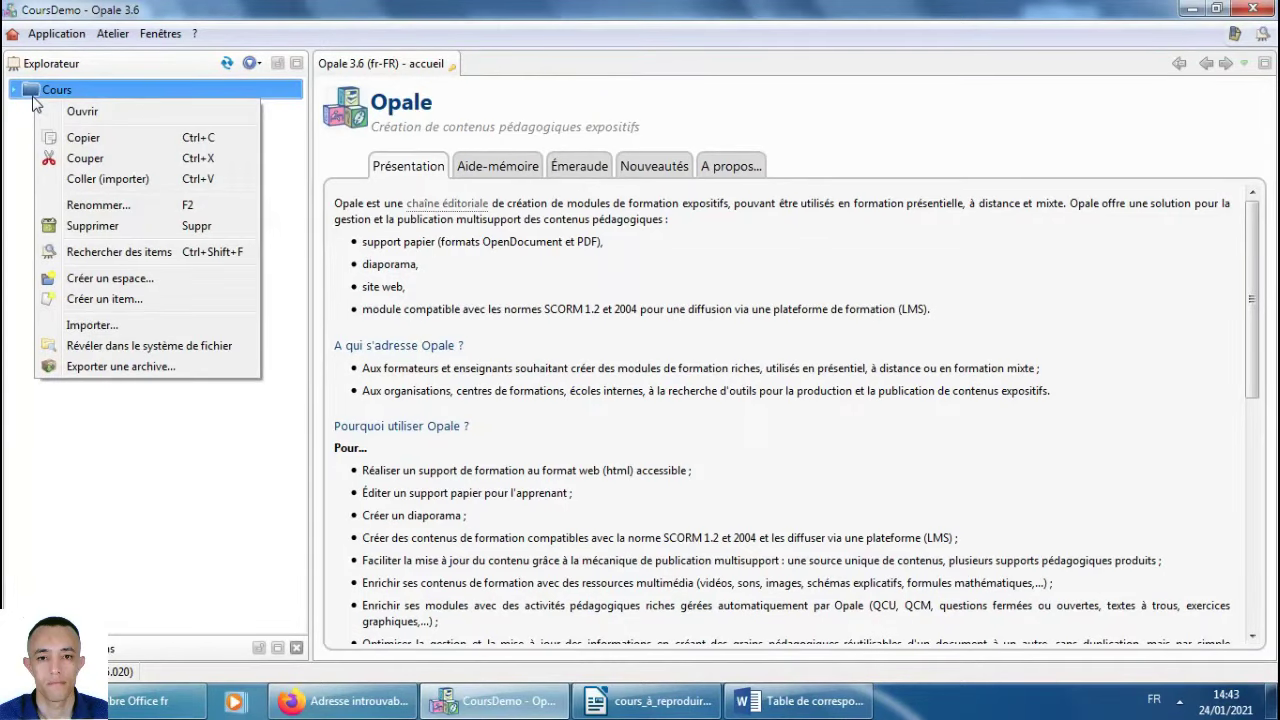
click(108, 299)
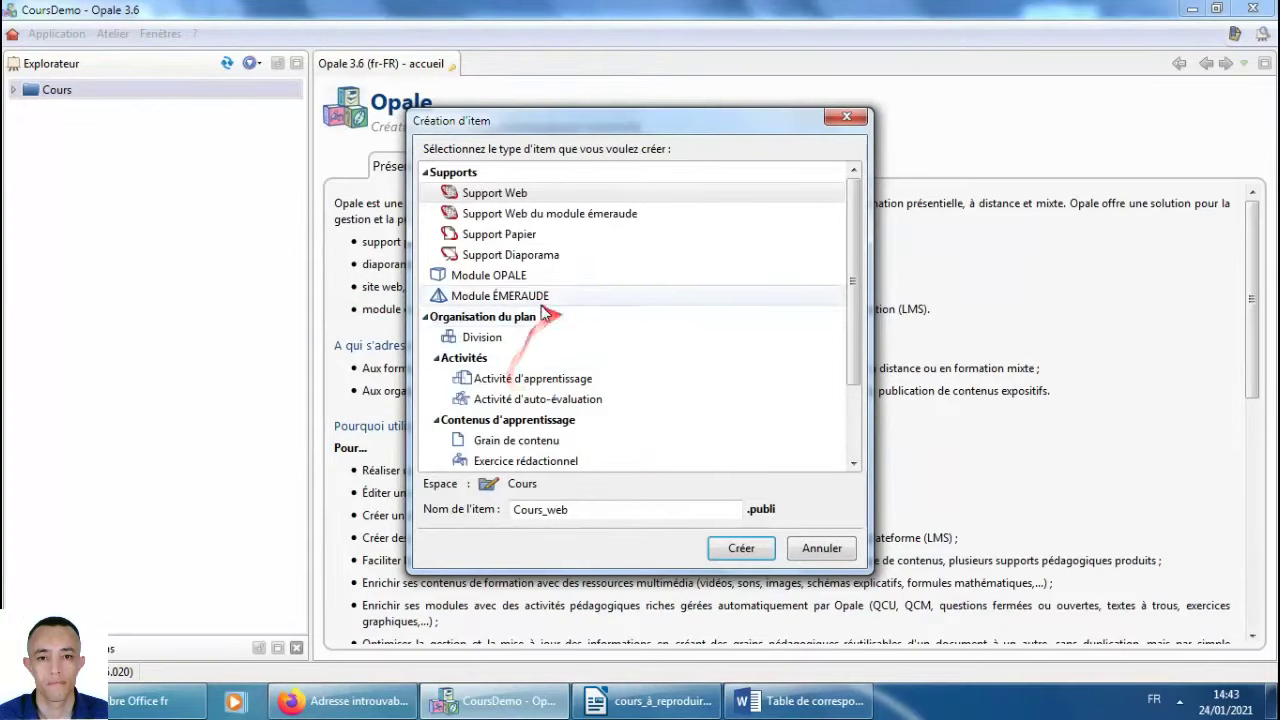
click(475, 284)
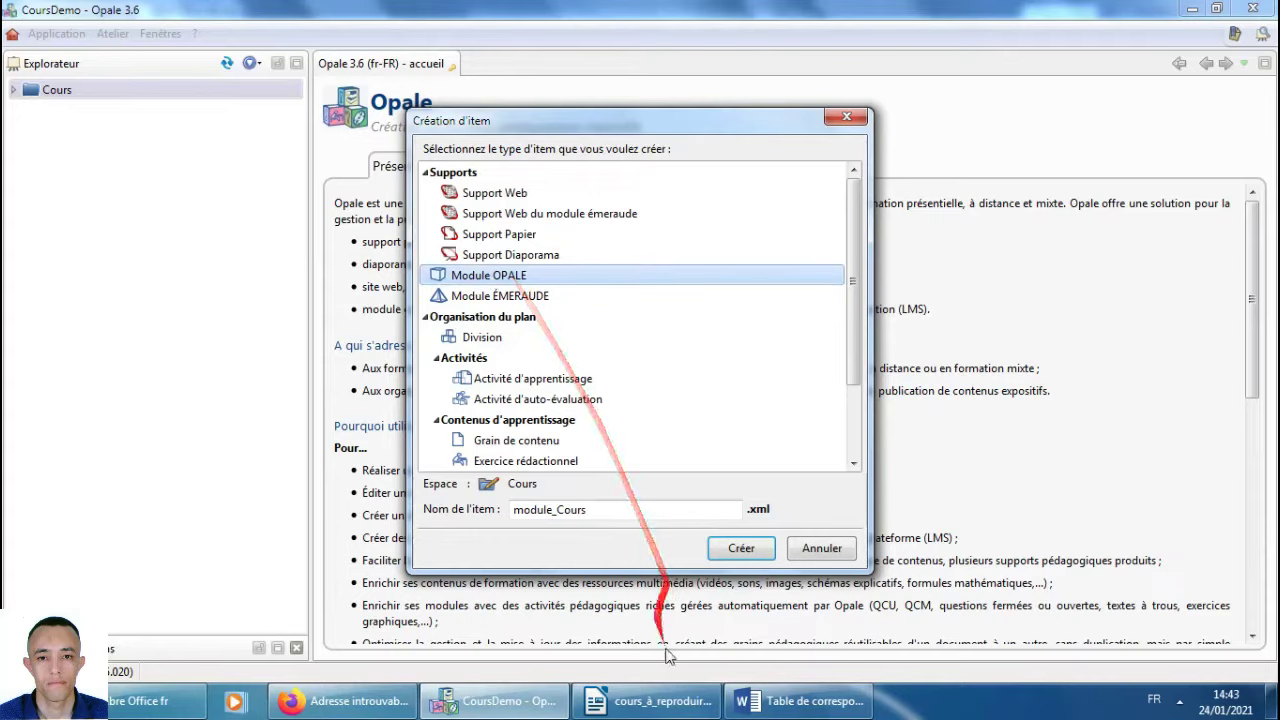
click(800, 701)
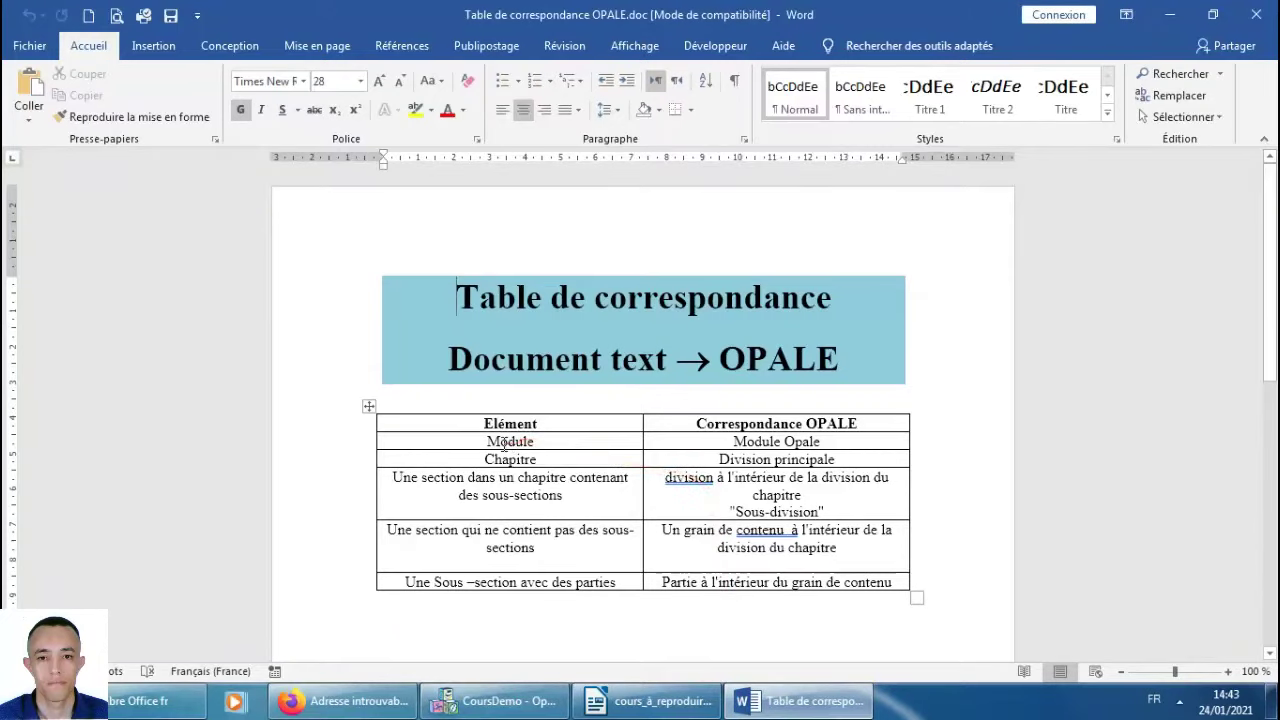
Check the module's Opale equivalent in the Word table and the VHDL course cover, then return to item creation.
click(735, 441)
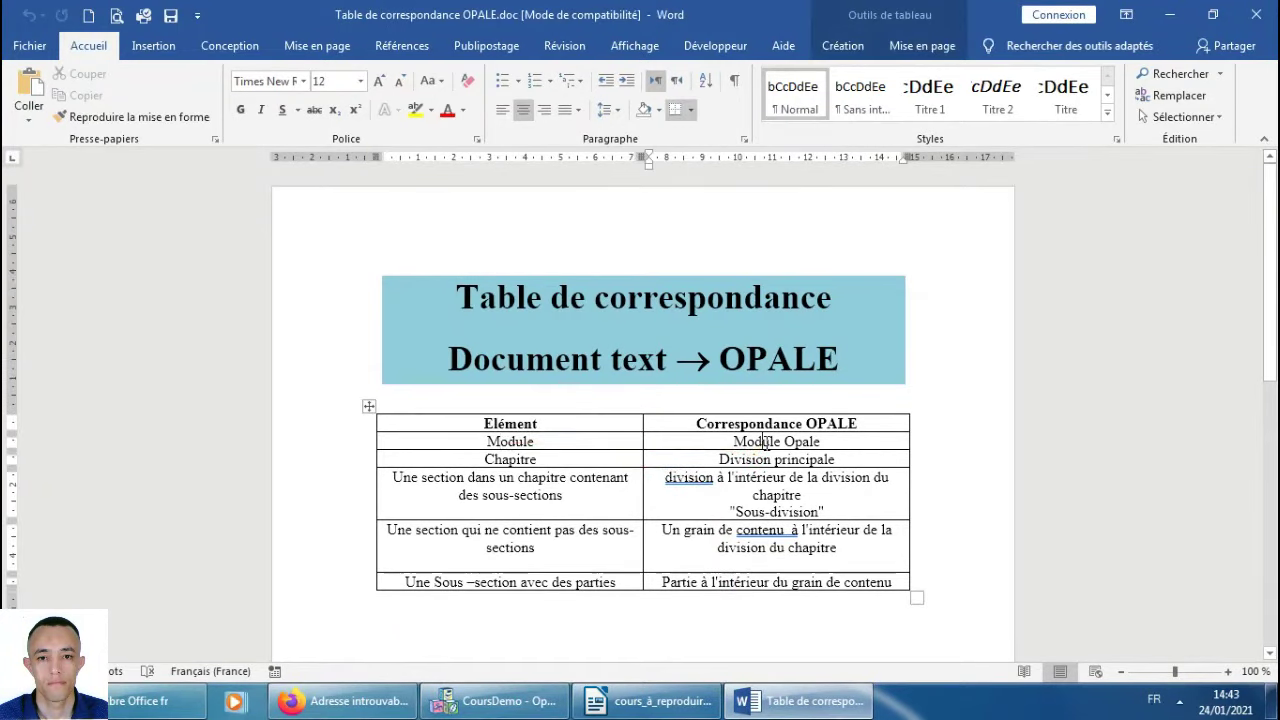
click(650, 701)
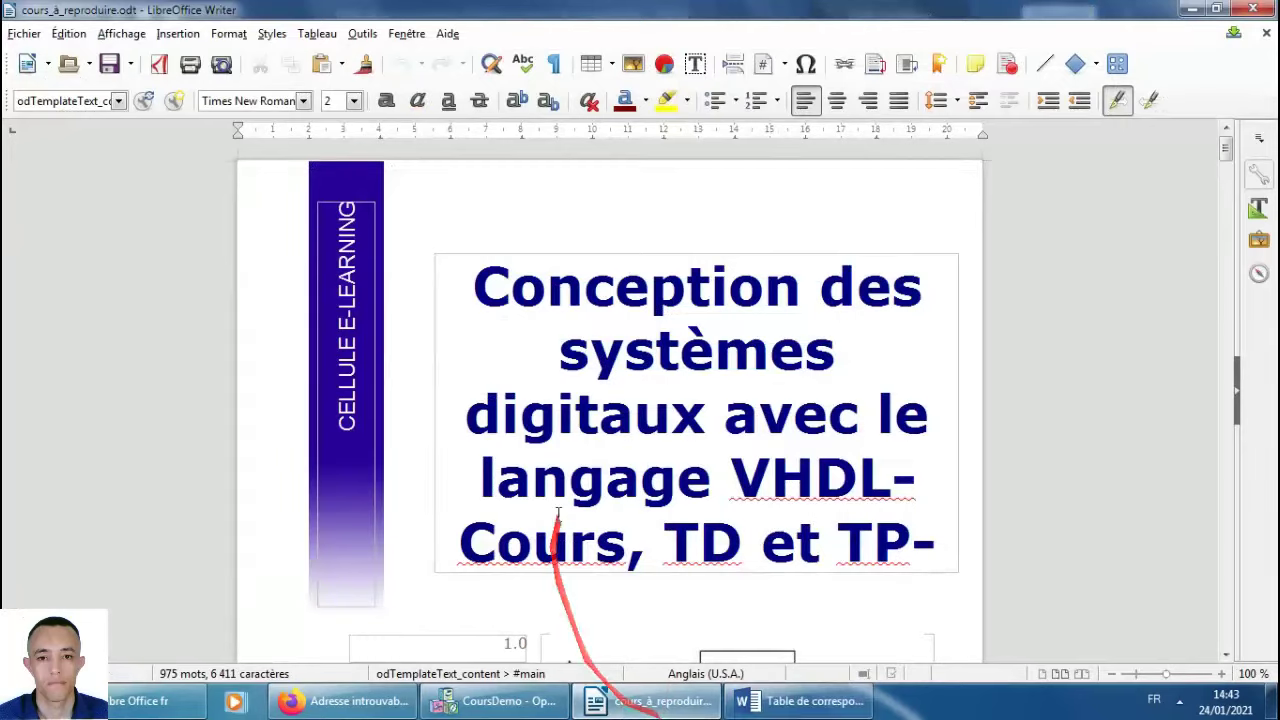
click(505, 701)
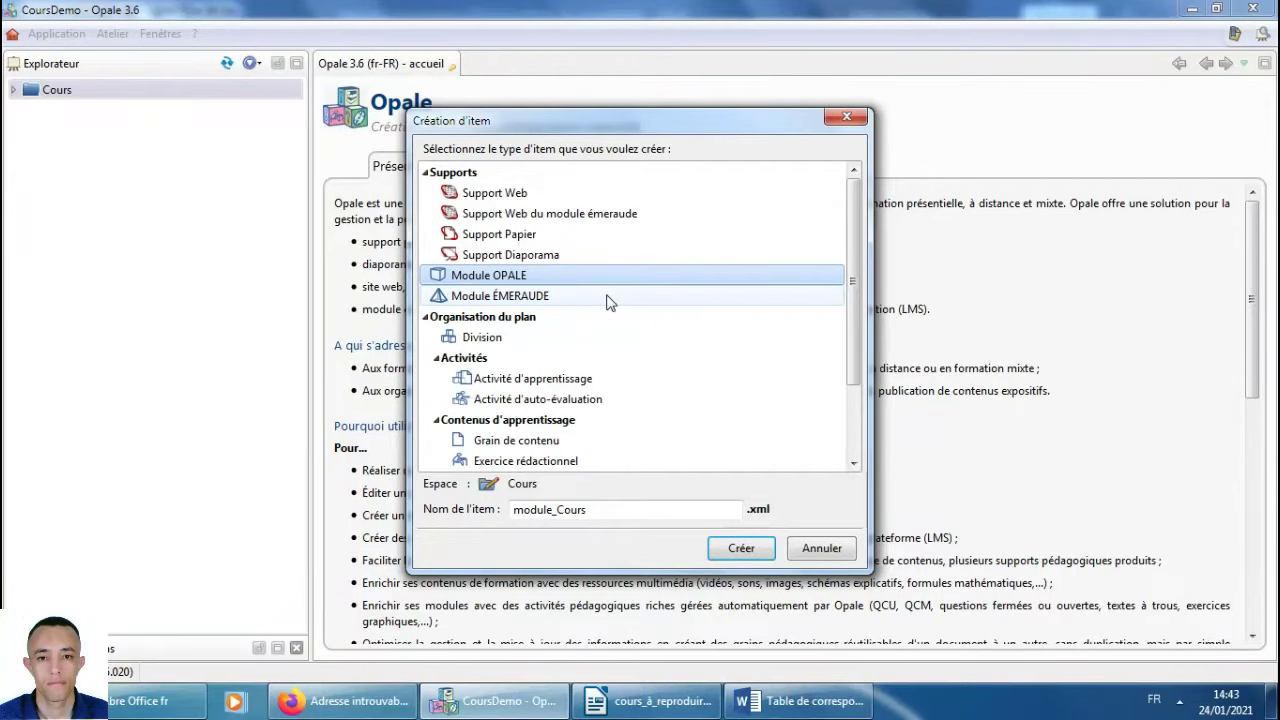
Create module_Cours.xml, paste the VHDL course title from the cover into Titre, and save.
click(507, 273)
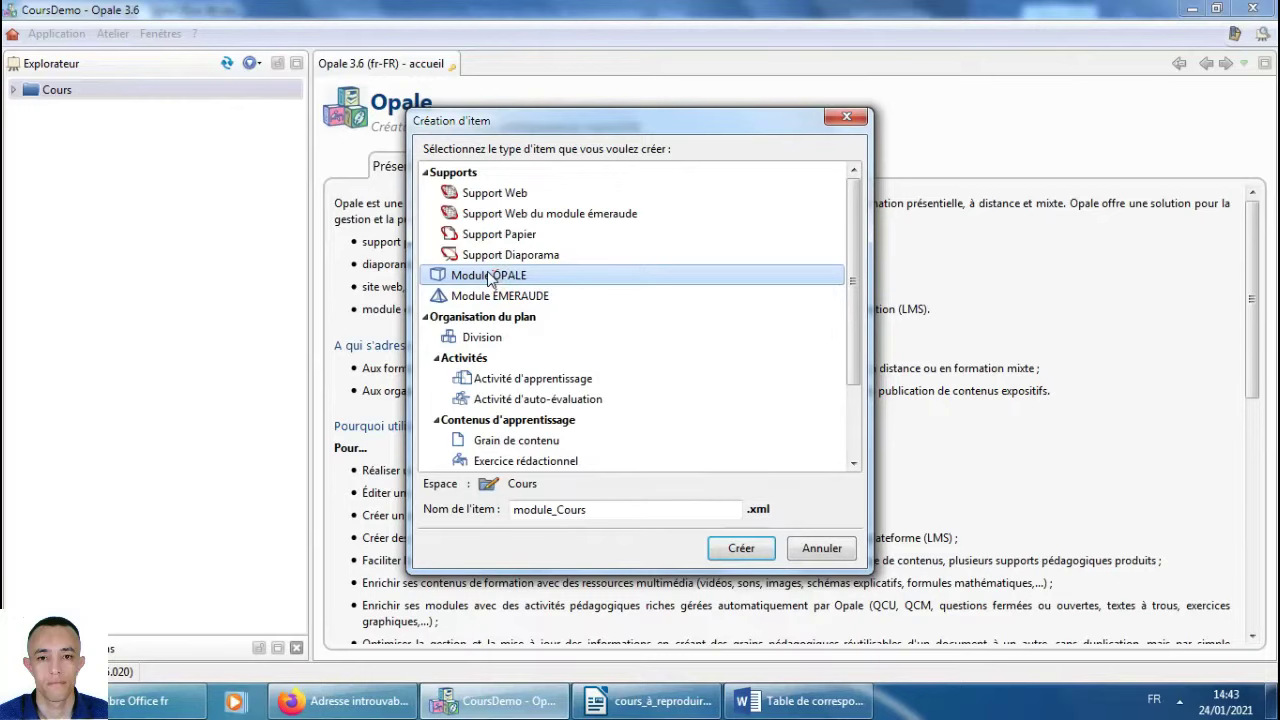
click(741, 548)
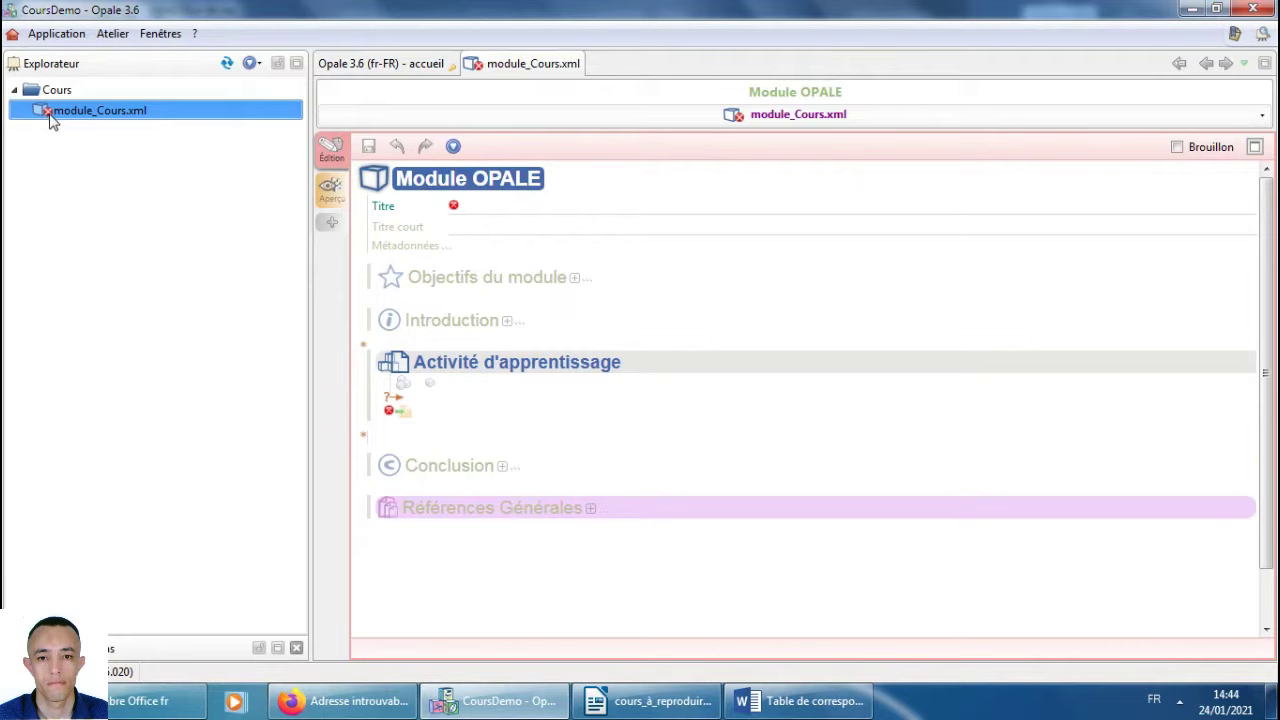
click(500, 207)
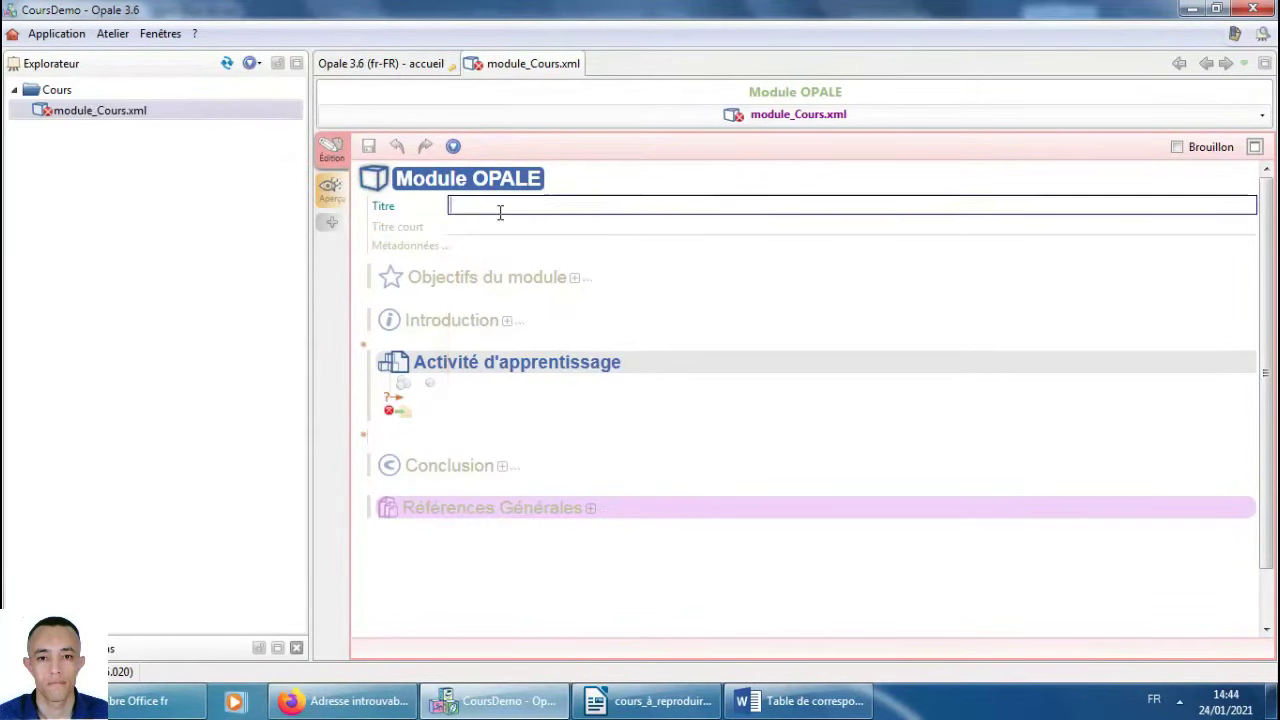
click(778, 702)
click(622, 701)
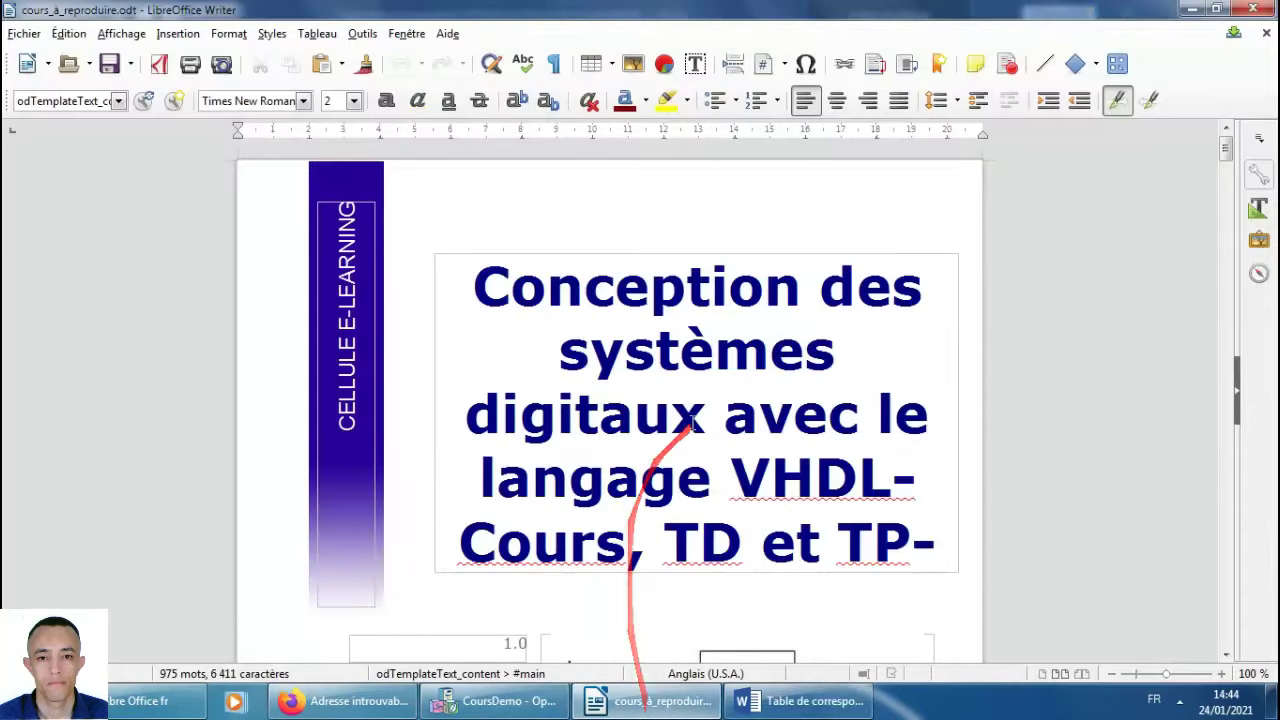
drag(487, 289, 935, 543)
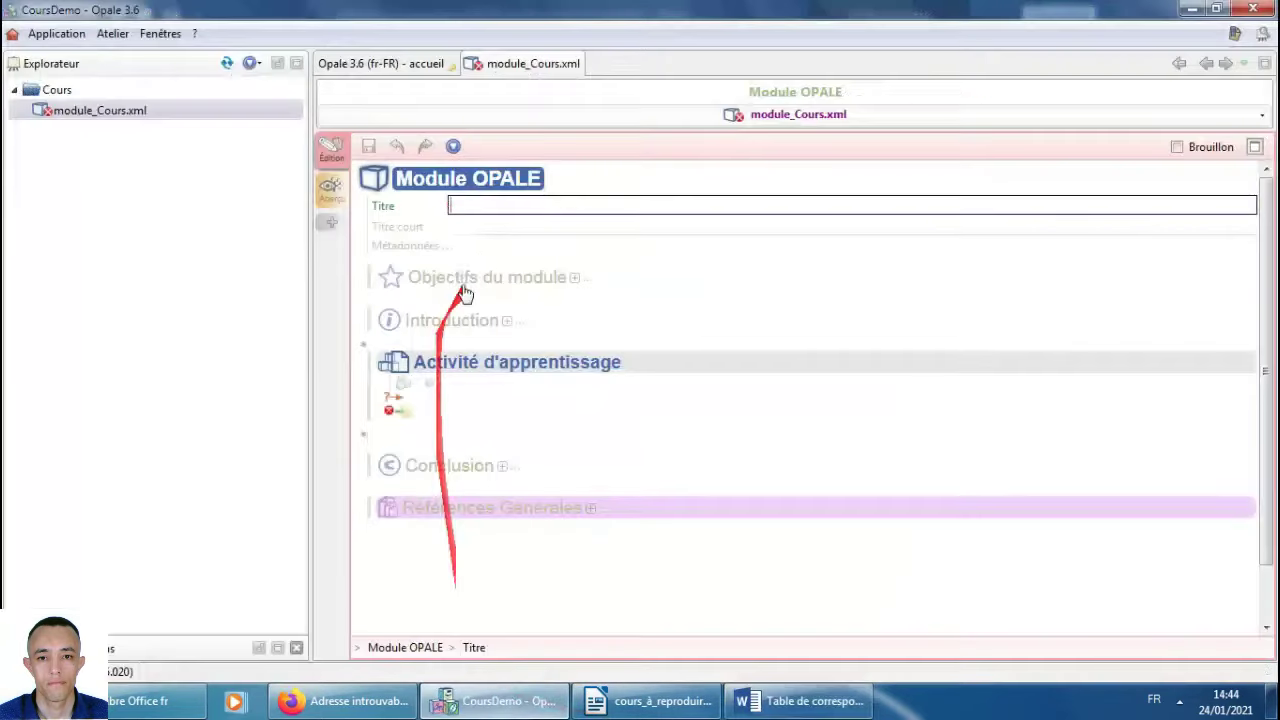
text(xc)
text(C)
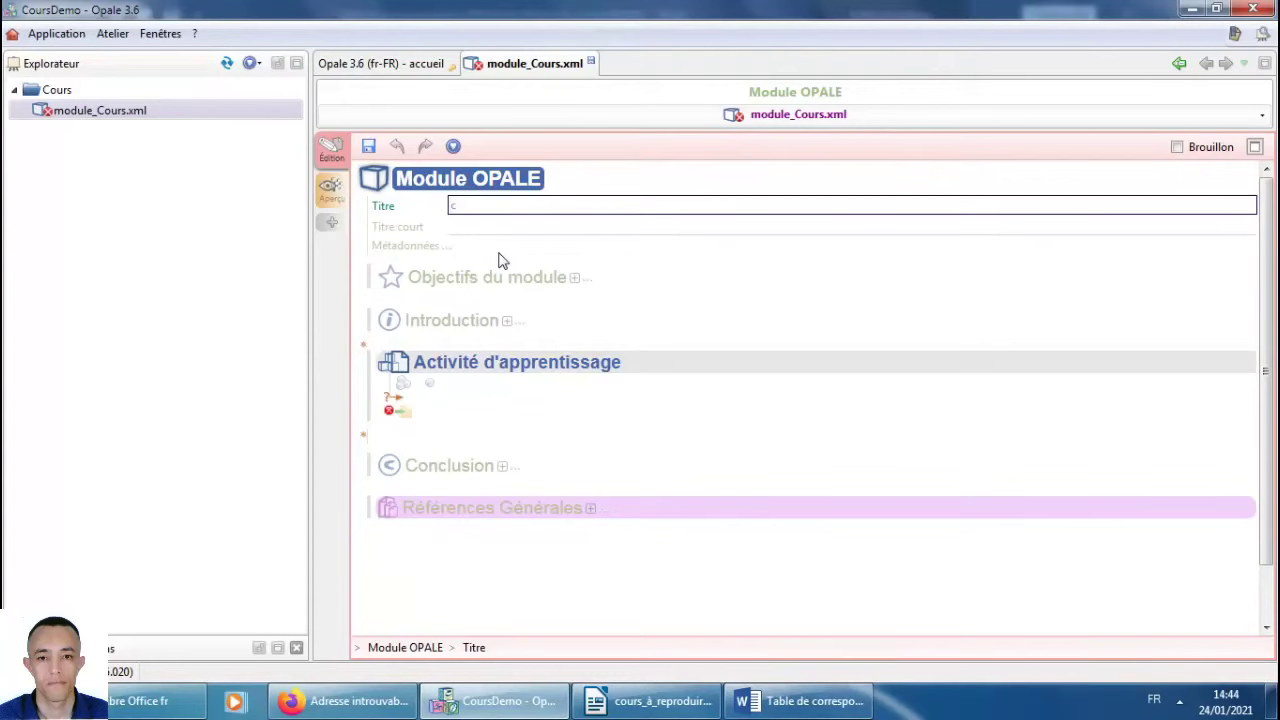
key(ctrl+a)
text(Conception des systèmes digitaux avec le langage VHDL-Cours, TD et TP-)
key(ctrl+s)
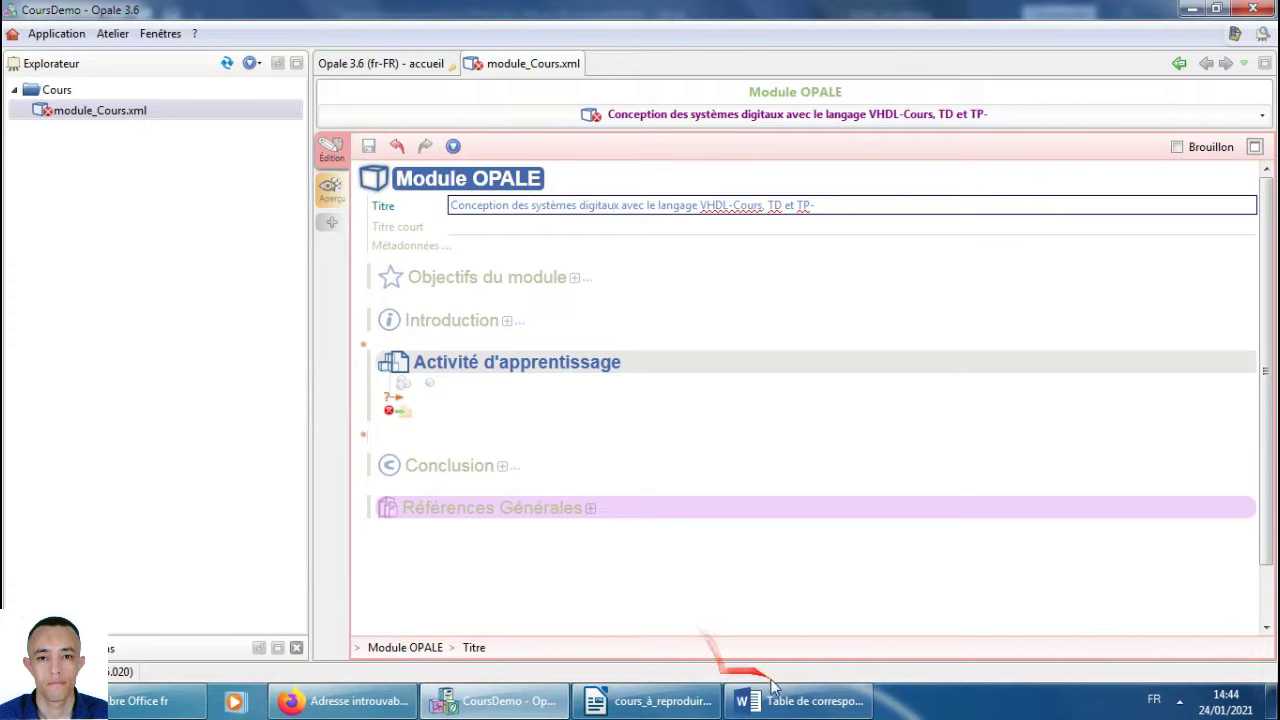
click(795, 700)
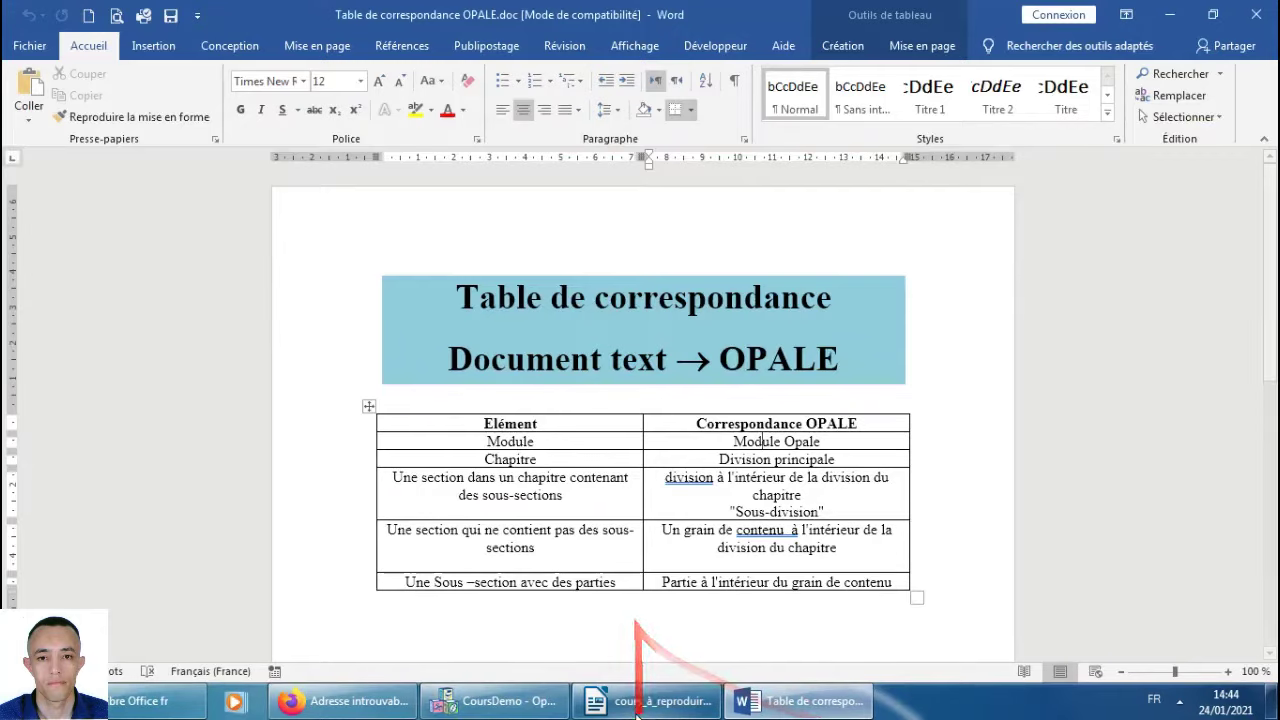
click(650, 700)
scroll(697, 403, down, 1)
scroll(694, 406, up, 2)
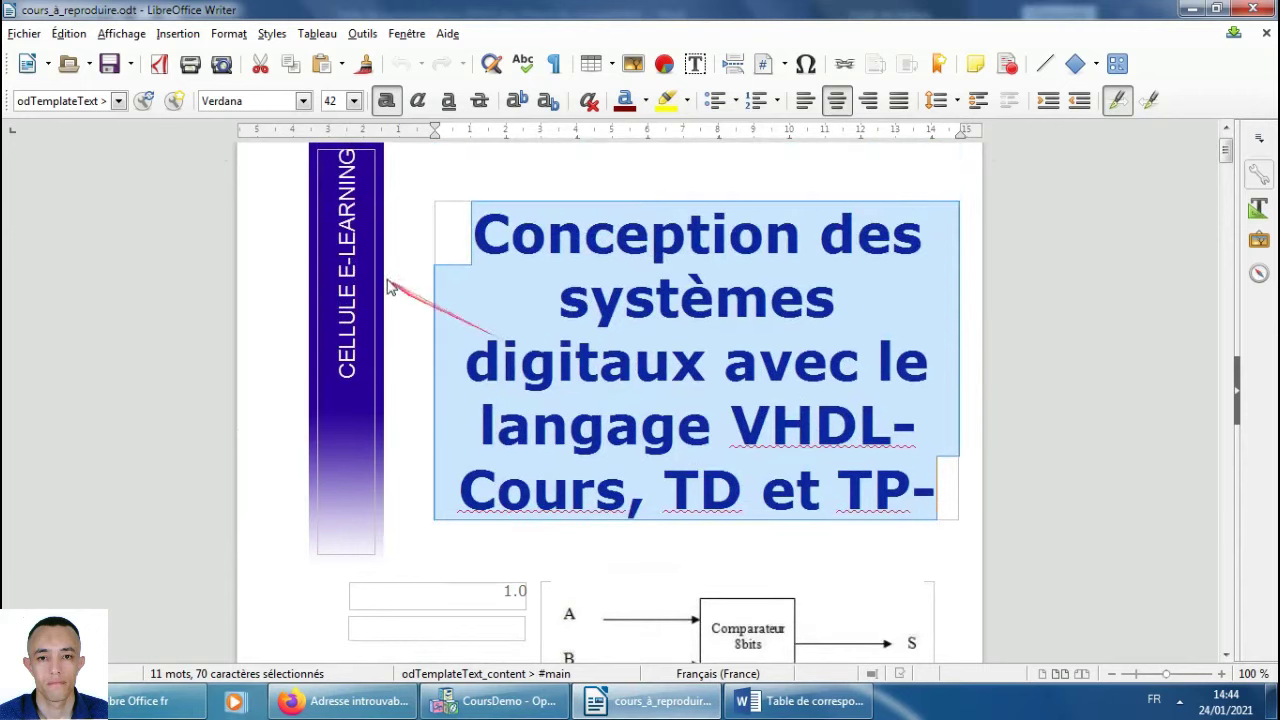
scroll(478, 410, down, 2)
scroll(478, 410, down, 10)
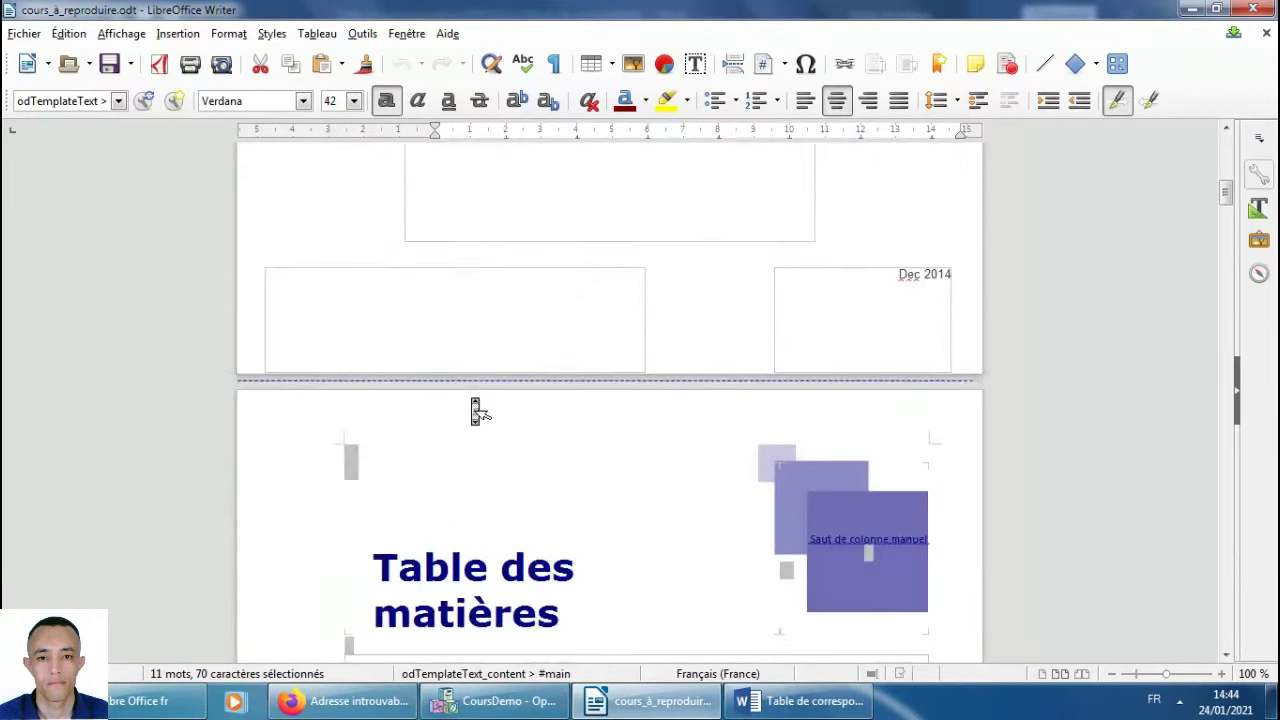
scroll(476, 410, down, 10)
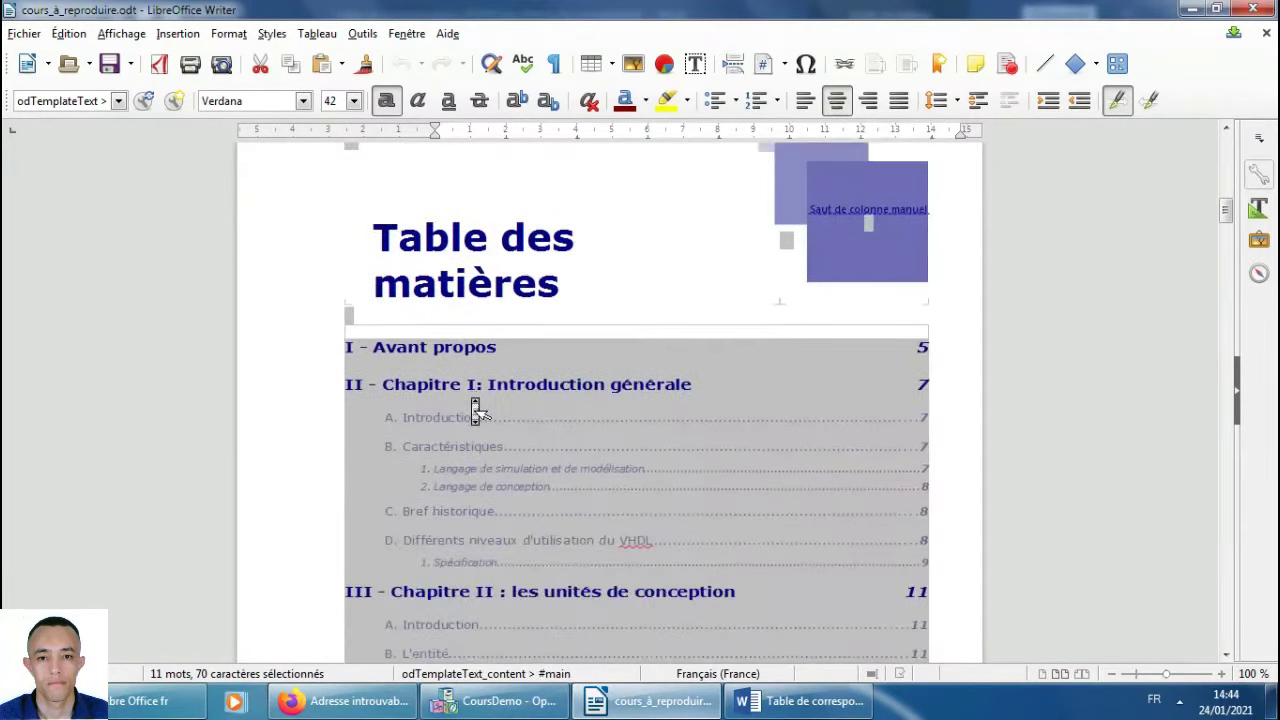
scroll(476, 410, up, 3)
scroll(476, 410, up, 2)
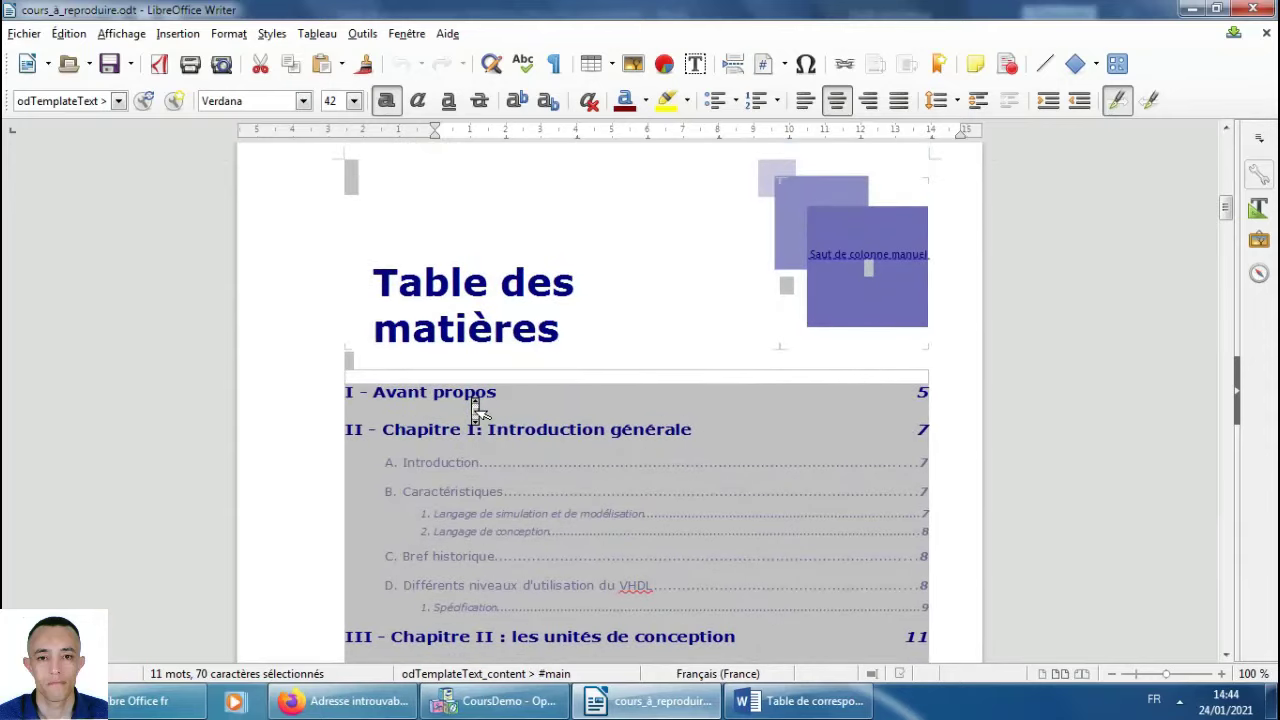
scroll(476, 410, down, 1)
scroll(476, 410, down, 3)
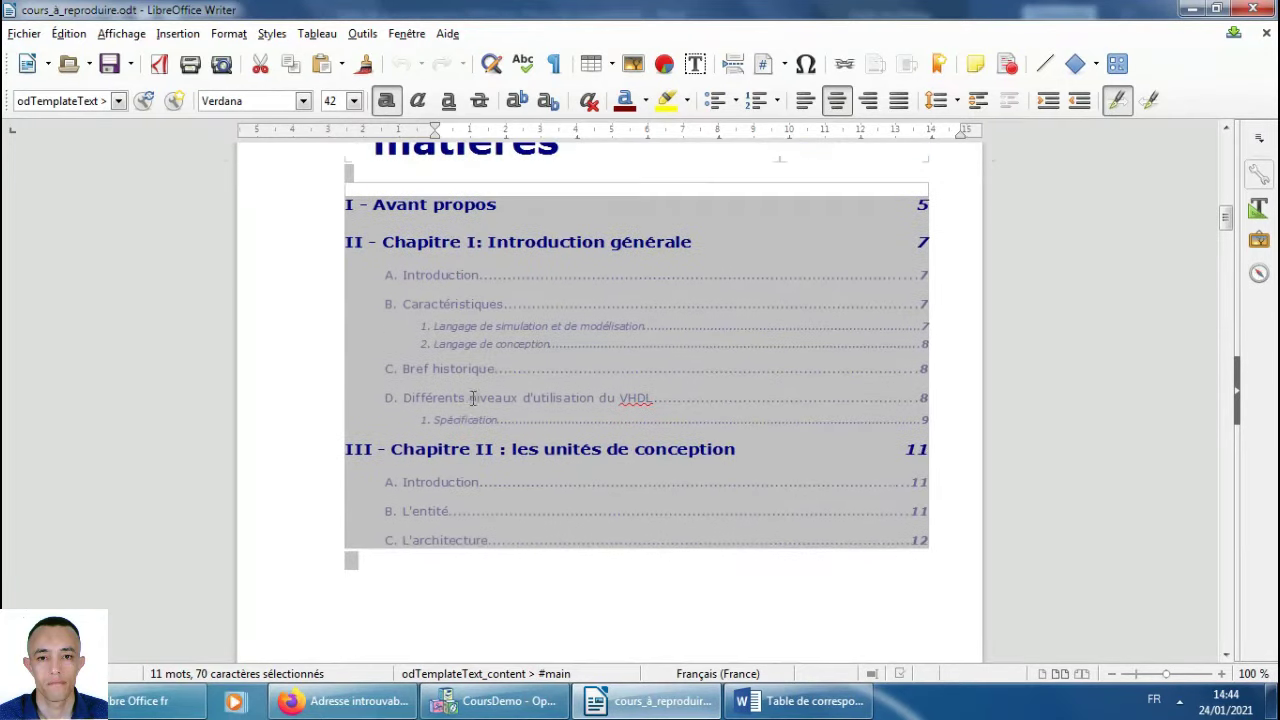
scroll(537, 352, down, 14)
scroll(537, 352, down, 4)
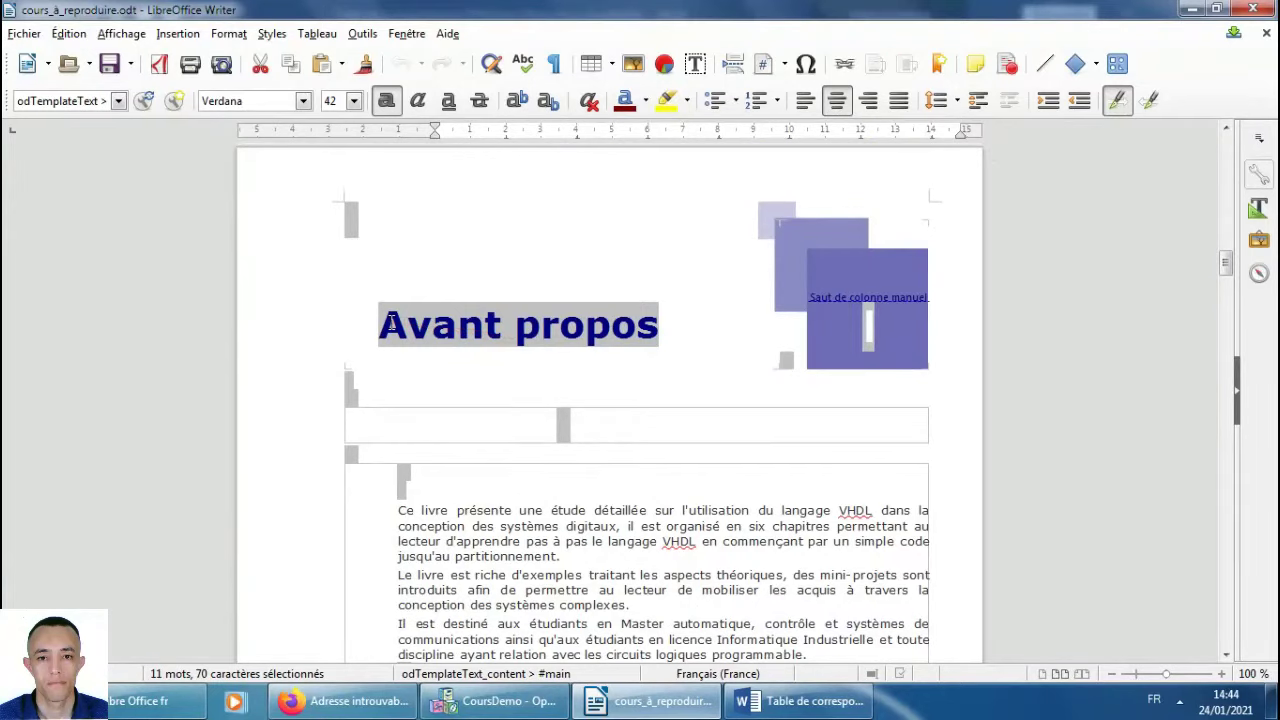
drag(381, 322, 648, 318)
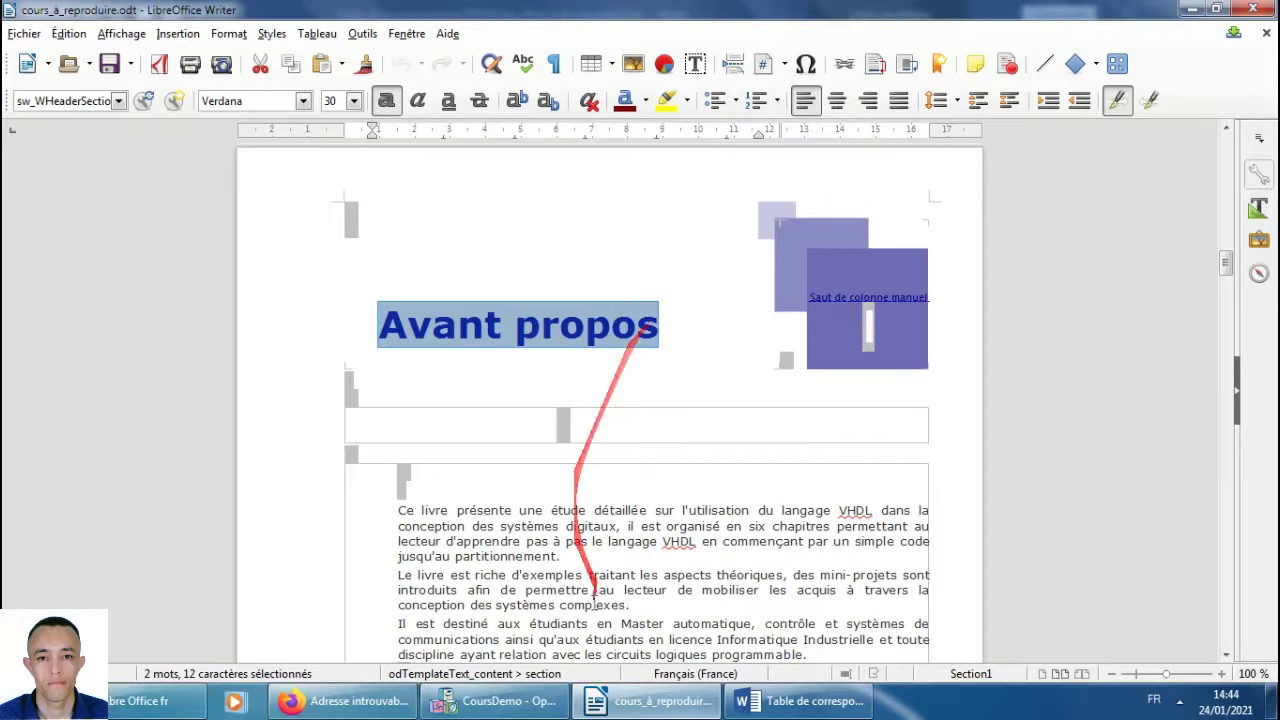
click(495, 700)
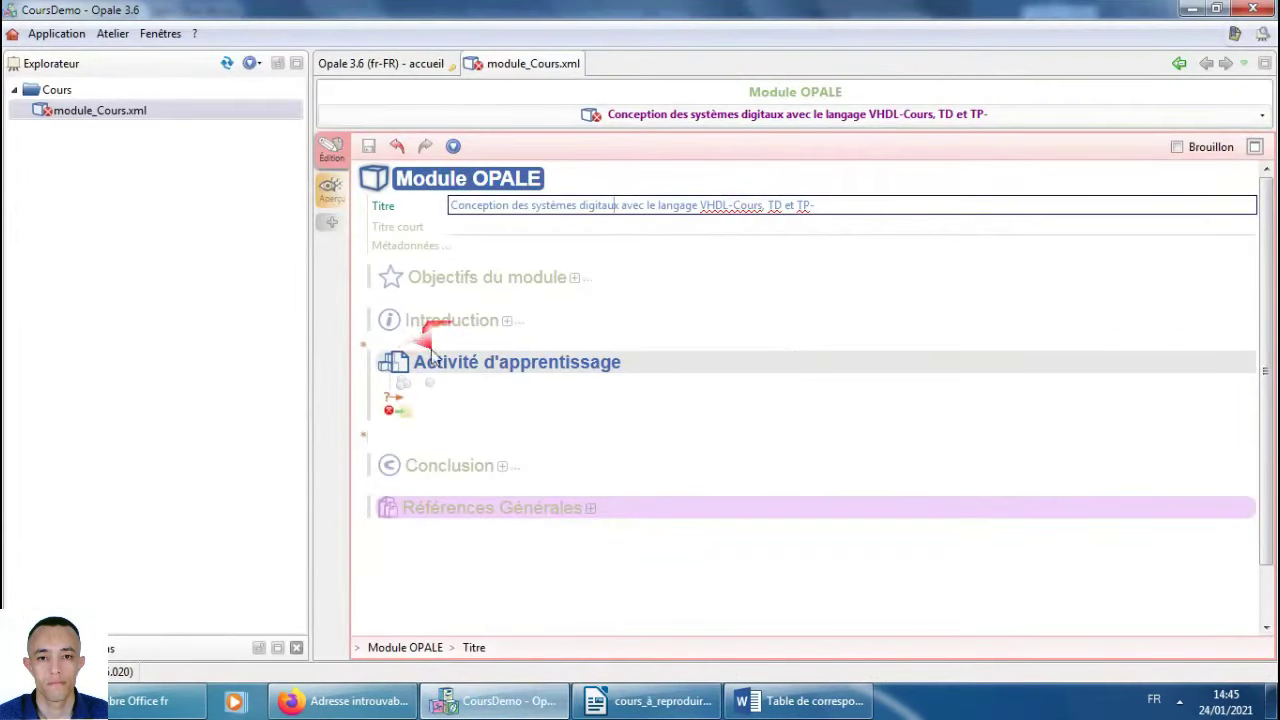
Insert a content grain with internal content into the module.
click(364, 350)
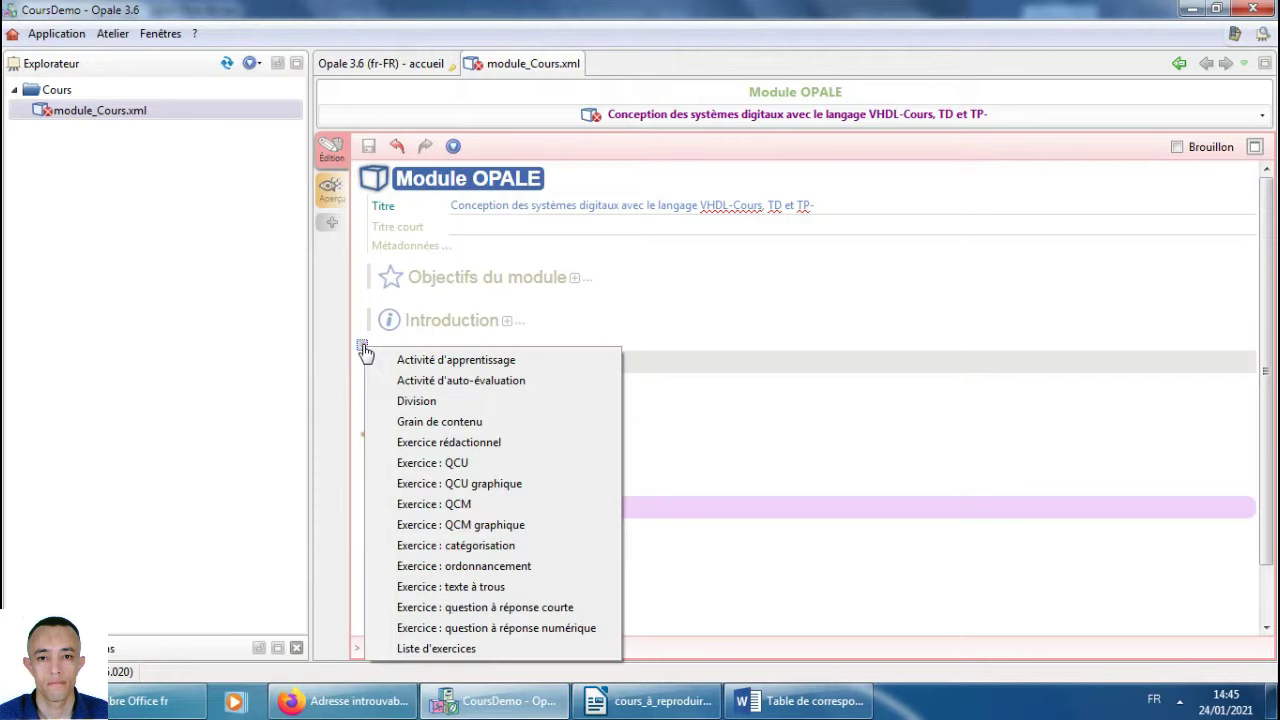
click(438, 422)
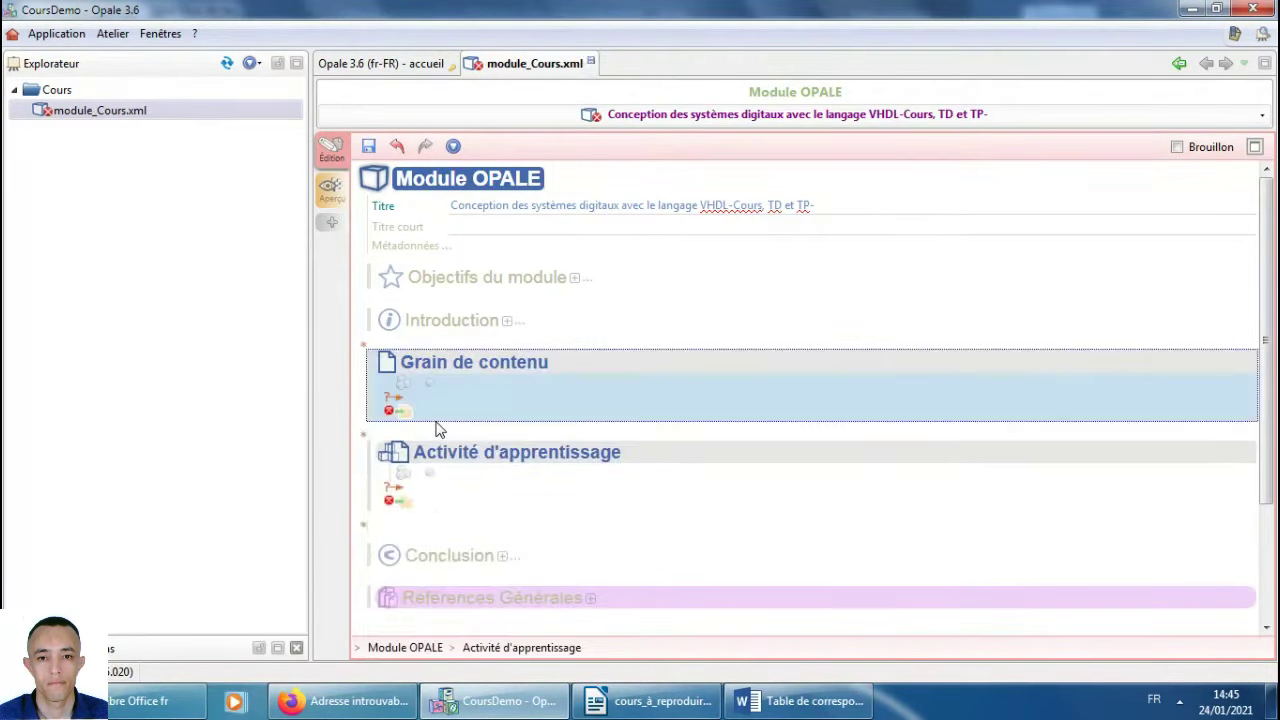
click(399, 403)
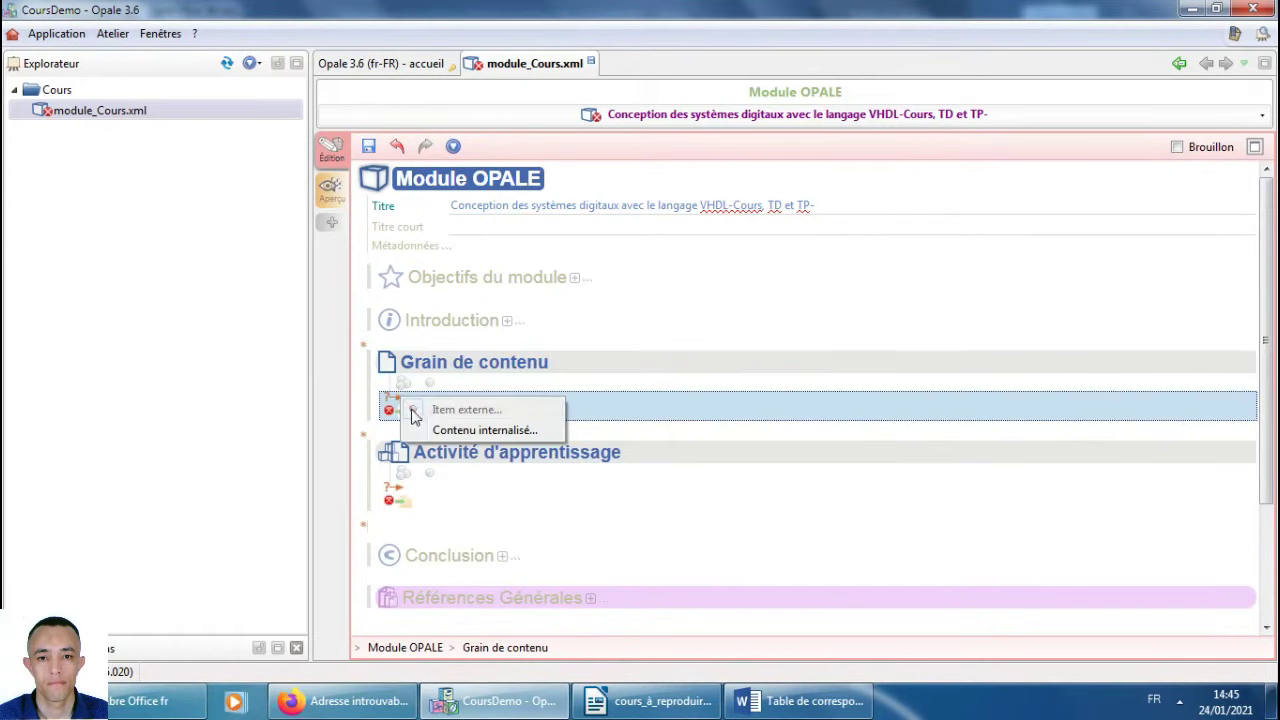
click(438, 430)
click(513, 412)
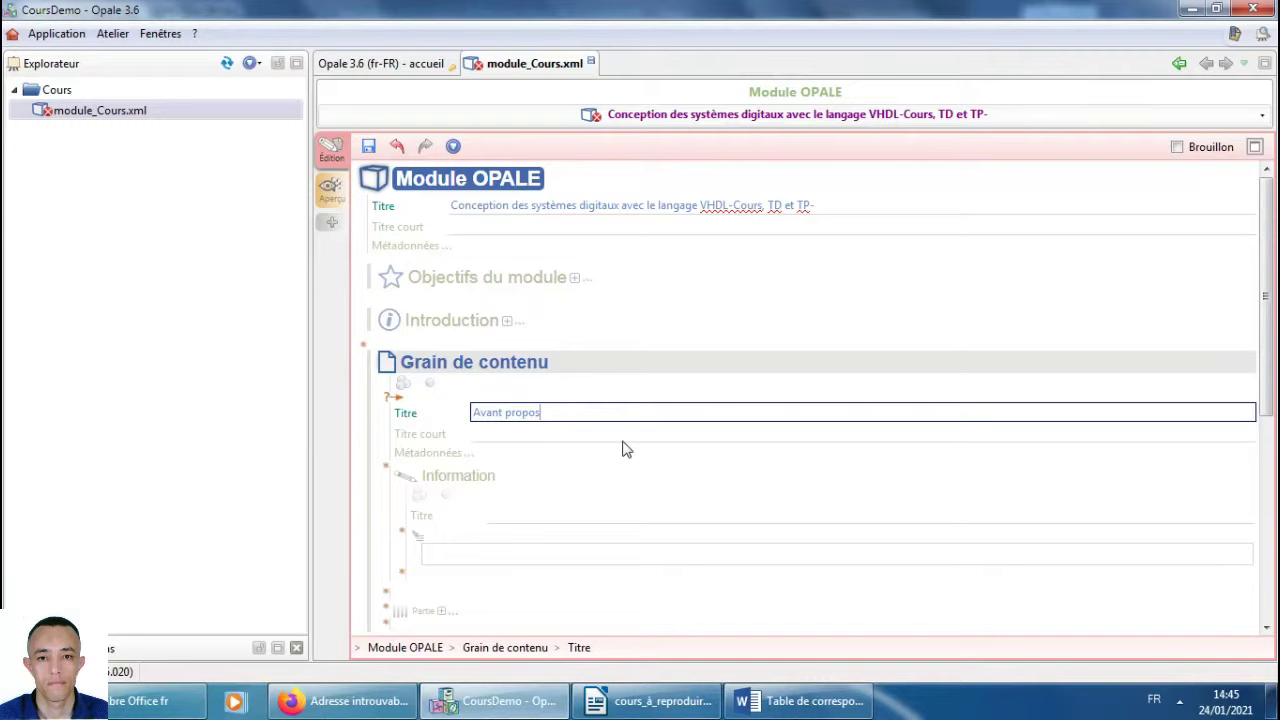
scroll(618, 440, down, 2)
Paste the three Avant propos paragraphs from the source document into the Information block and save.
click(663, 703)
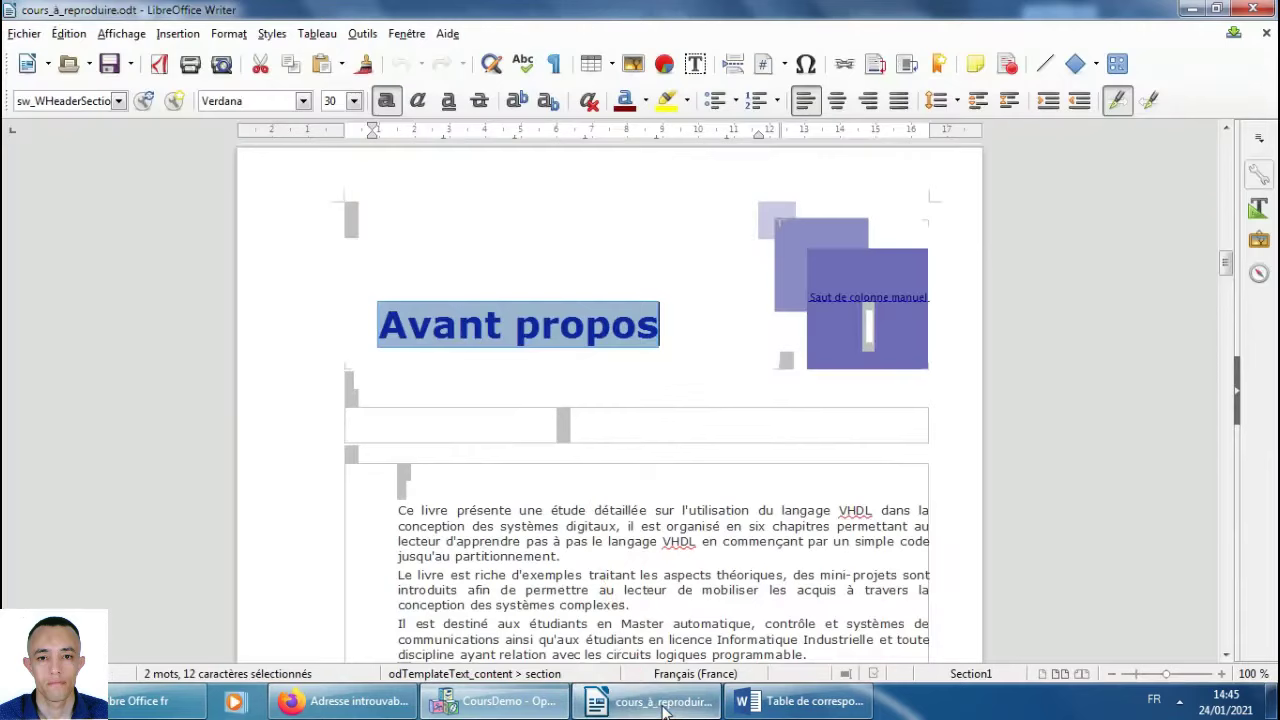
scroll(598, 440, down, 4)
drag(498, 343, 806, 467)
key(ctrl+c)
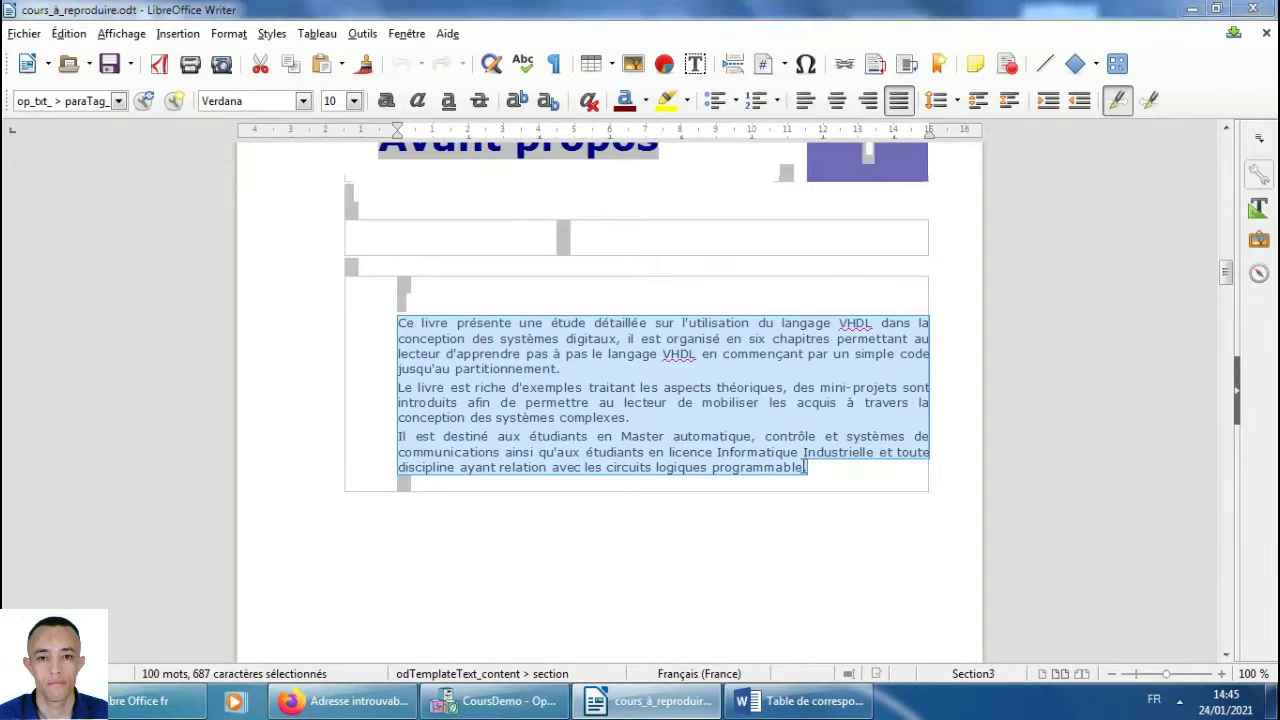
key(alt+Tab)
click(460, 486)
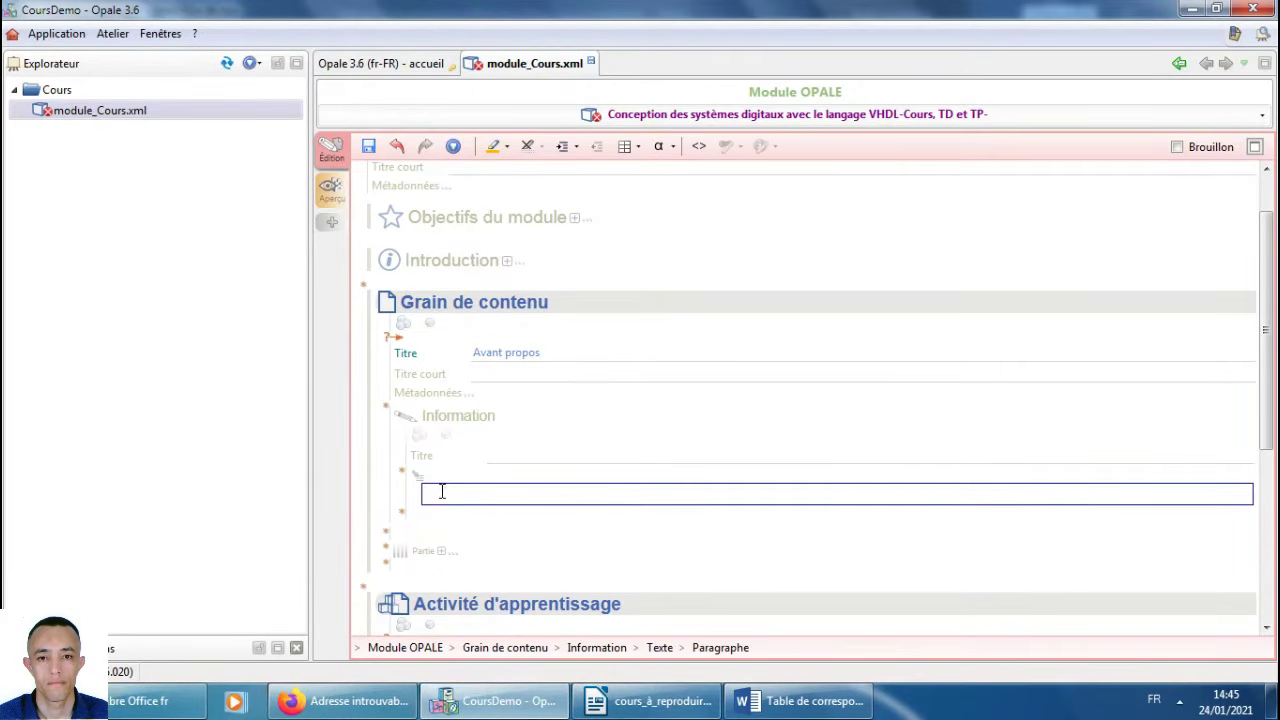
key(ctrl+v)
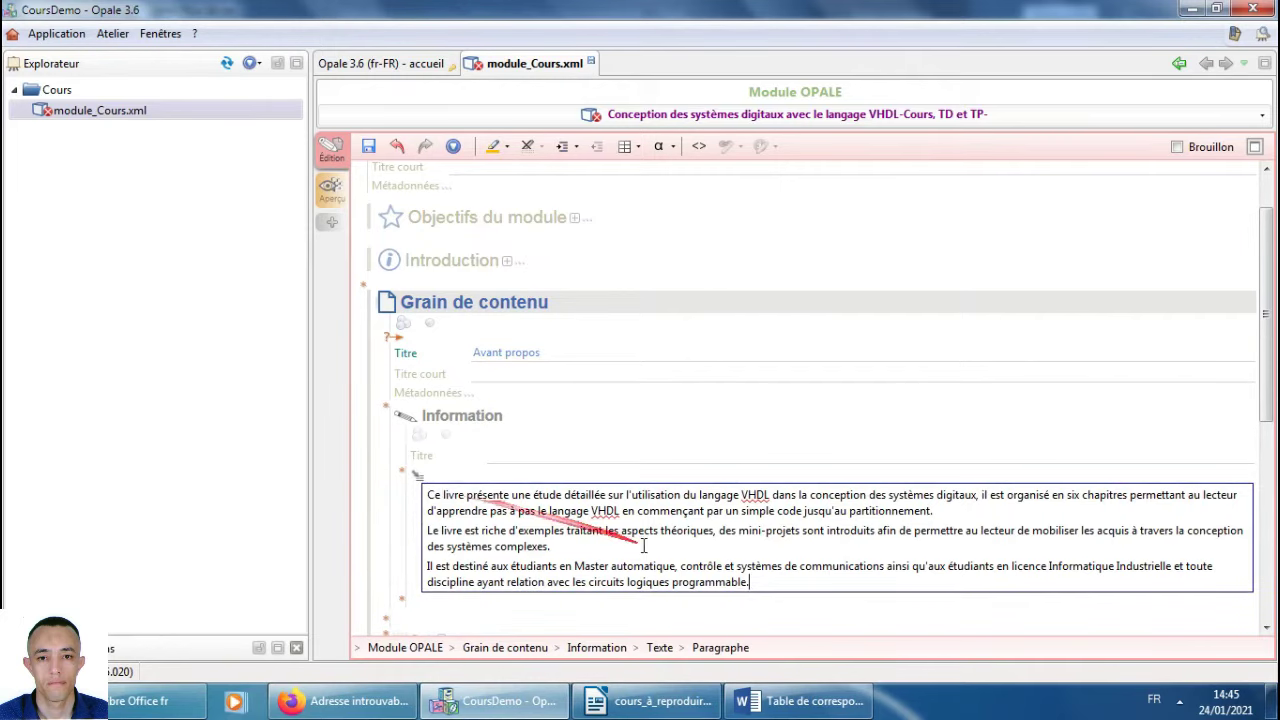
drag(750, 583, 410, 482)
click(412, 480)
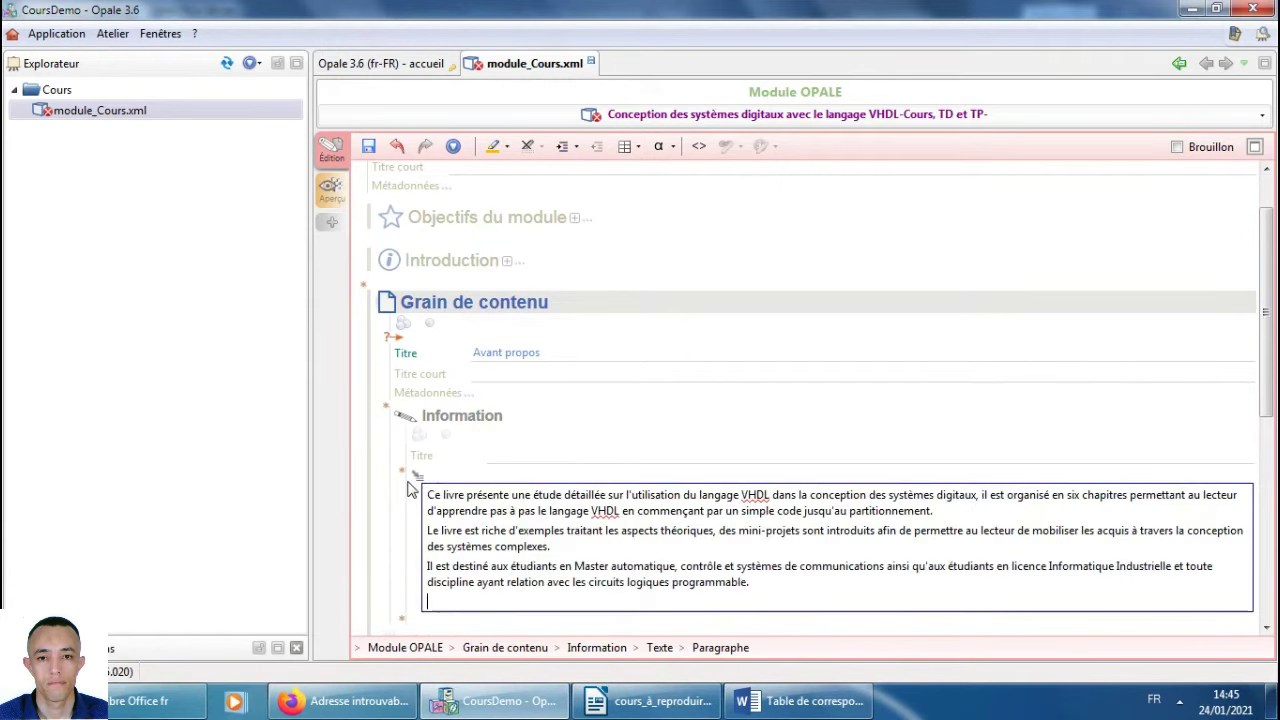
drag(505, 560, 450, 415)
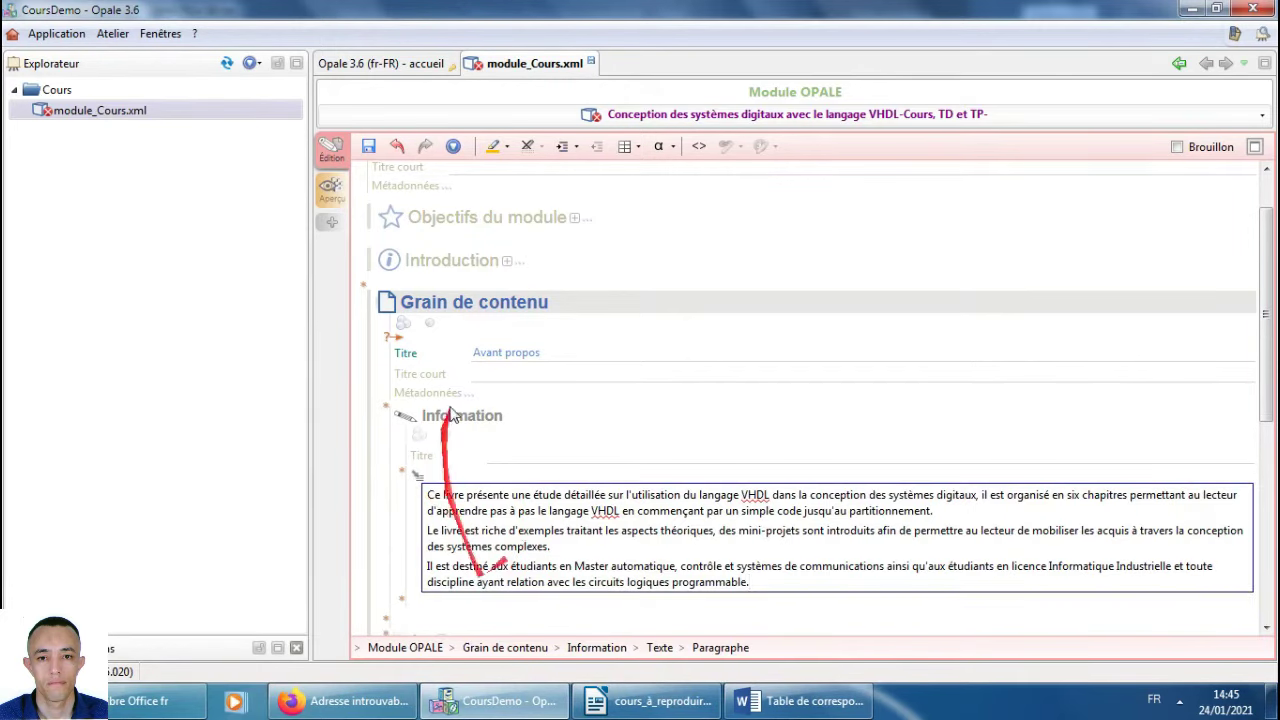
click(368, 147)
click(59, 116)
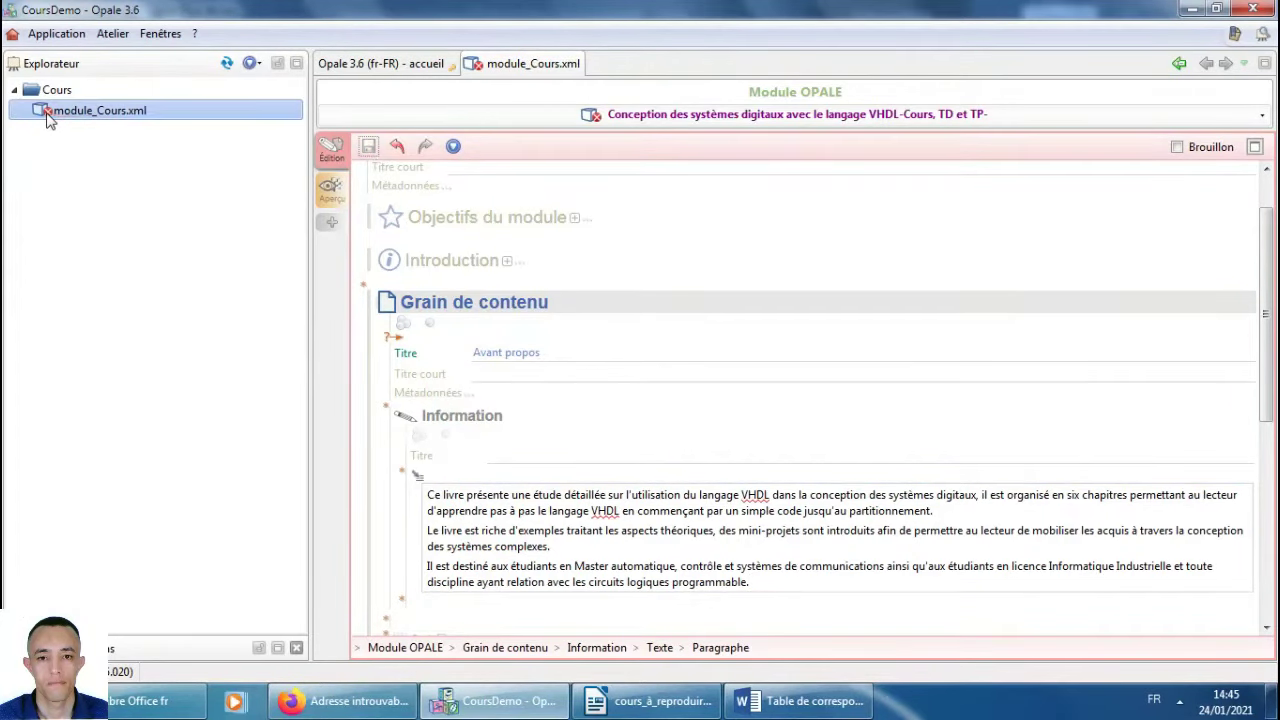
scroll(553, 317, down, 6)
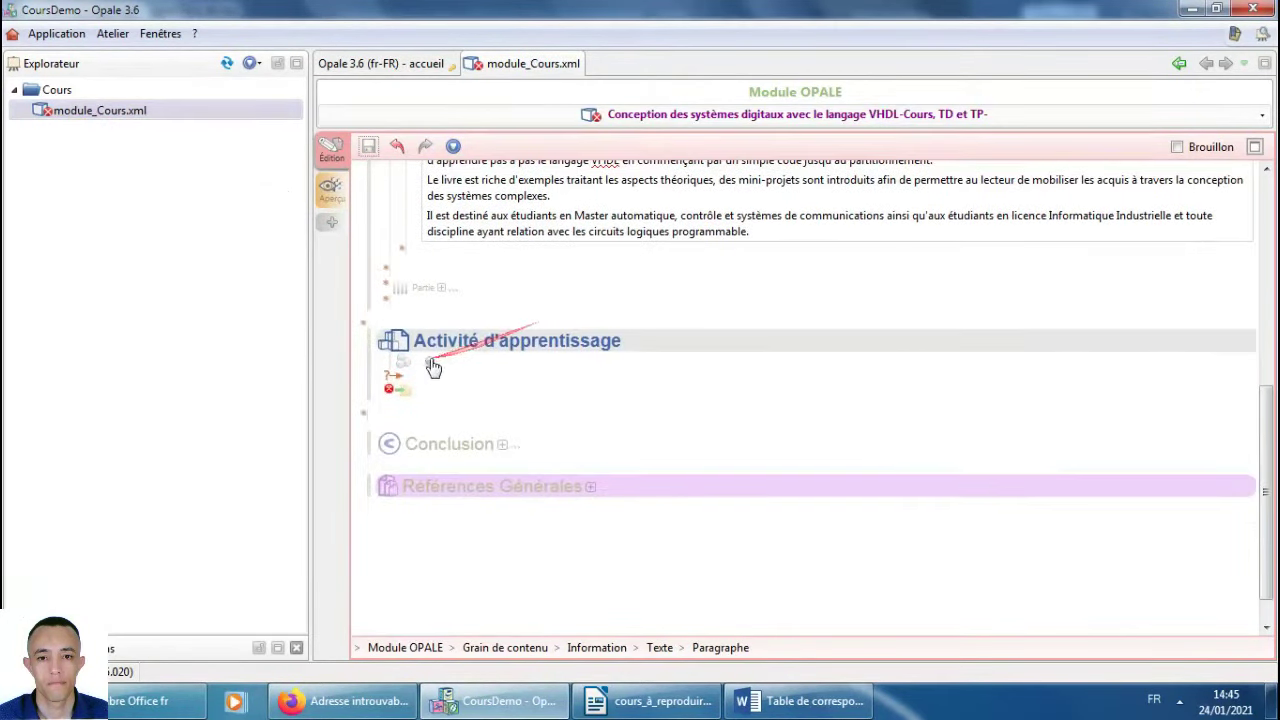
Delete the empty Activité d'apprentissage block and save the module.
click(476, 346)
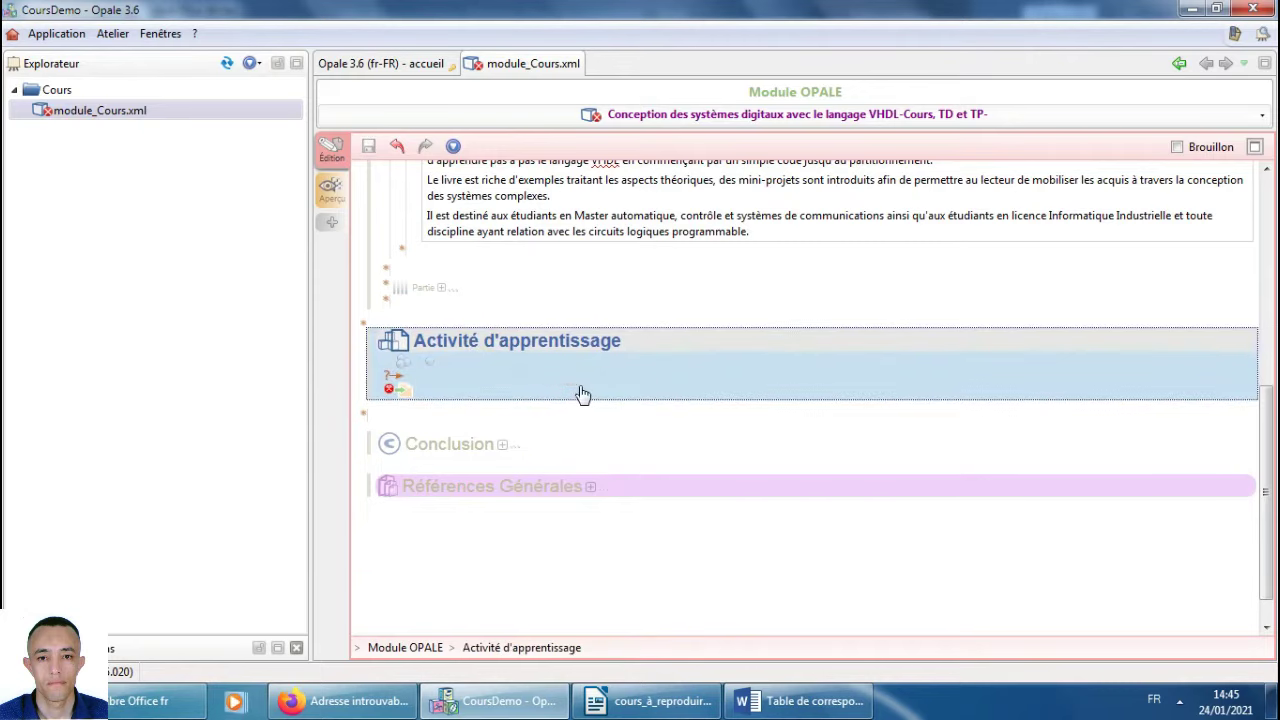
key(Delete)
click(369, 148)
click(45, 110)
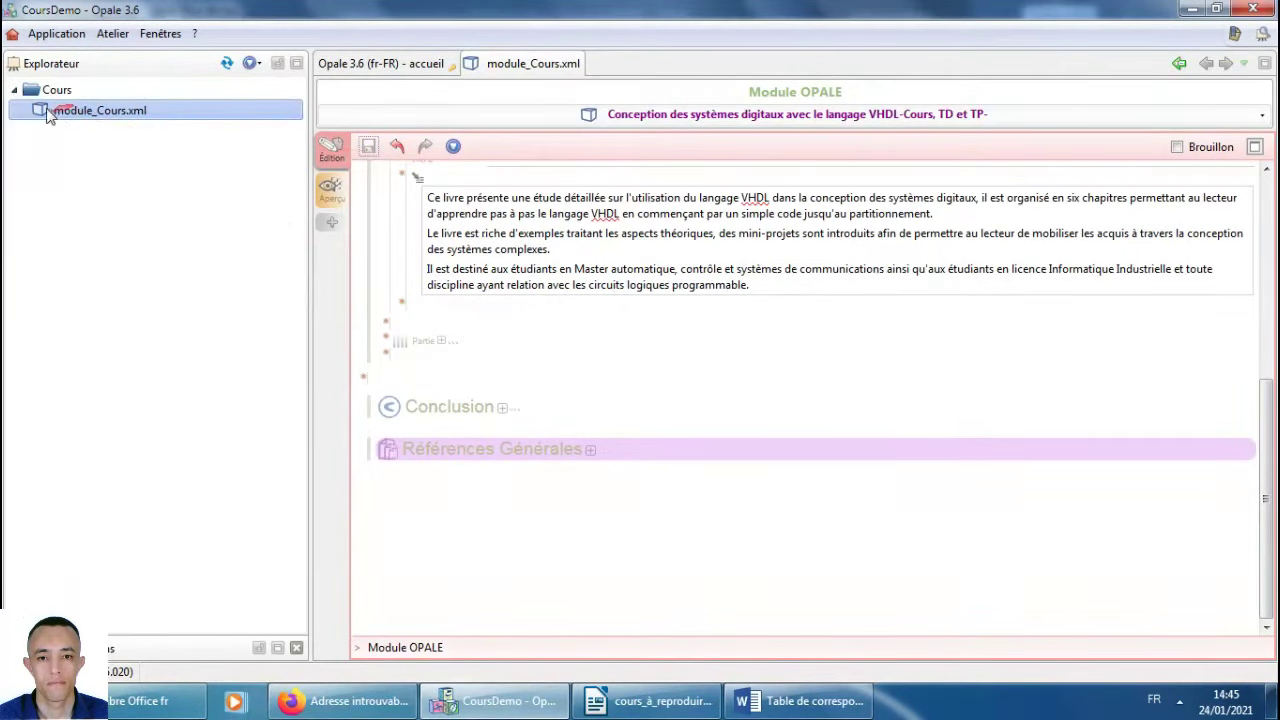
scroll(614, 414, up, 5)
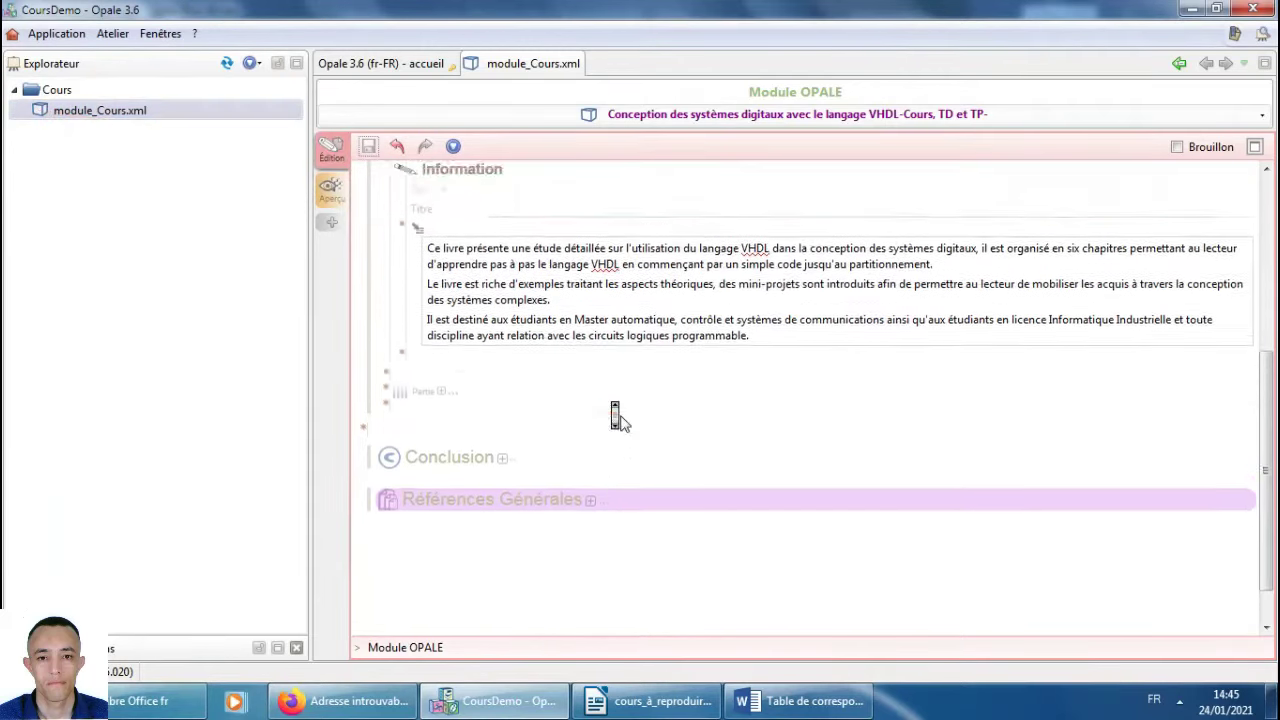
scroll(621, 416, down, 3)
scroll(617, 414, up, 3)
scroll(614, 412, down, 2)
scroll(618, 414, up, 2)
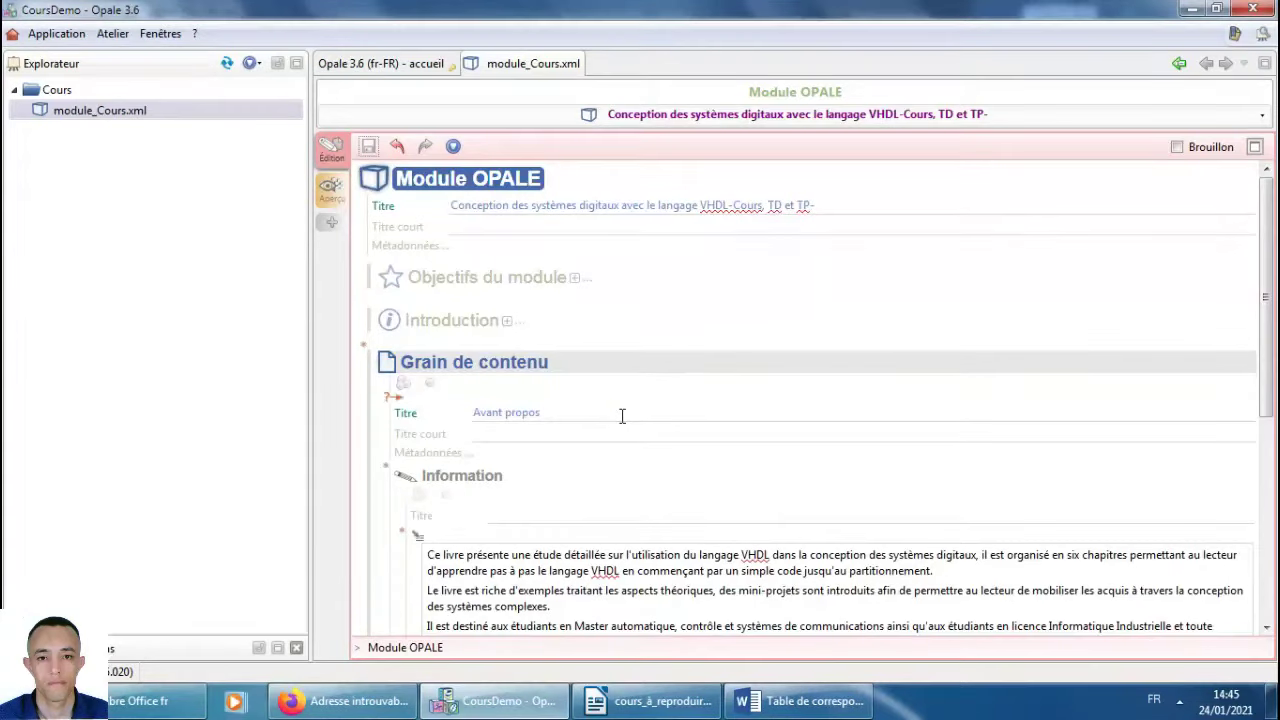
Create a Support Papier publication named Cours_papier.publi from module_Cours.xml's context menu.
right_click(62, 115)
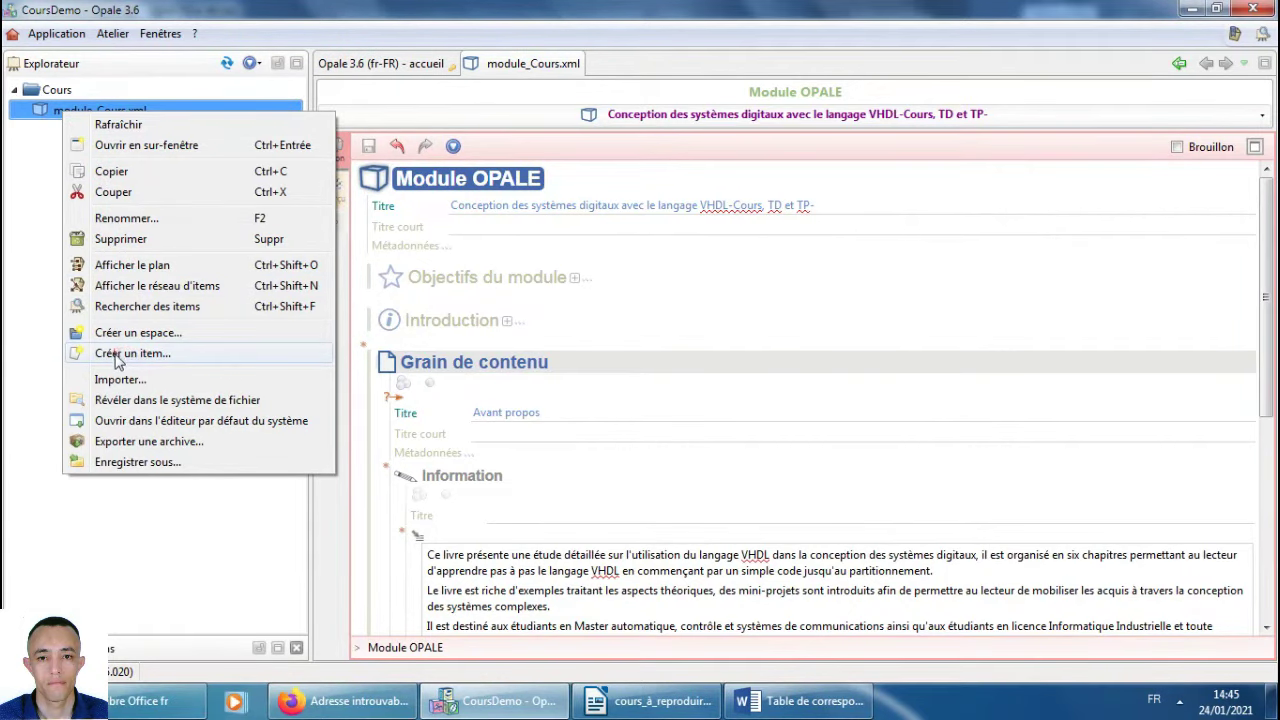
click(118, 357)
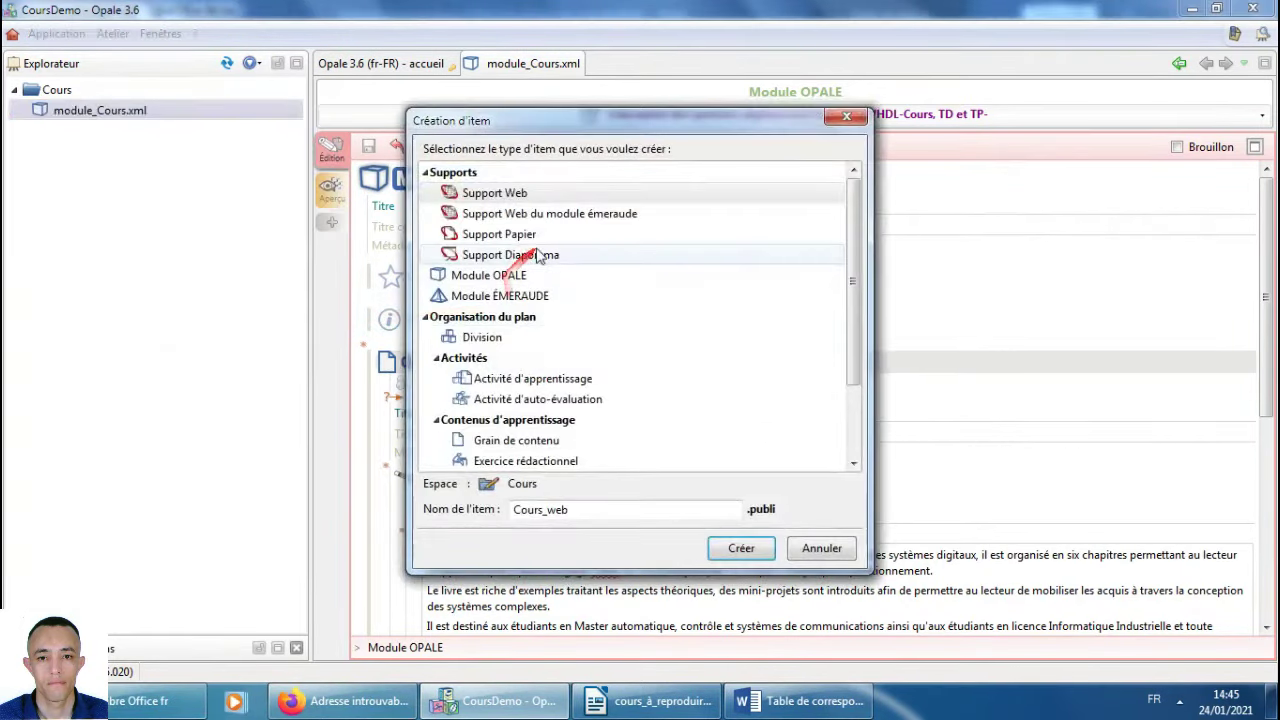
click(499, 234)
click(739, 549)
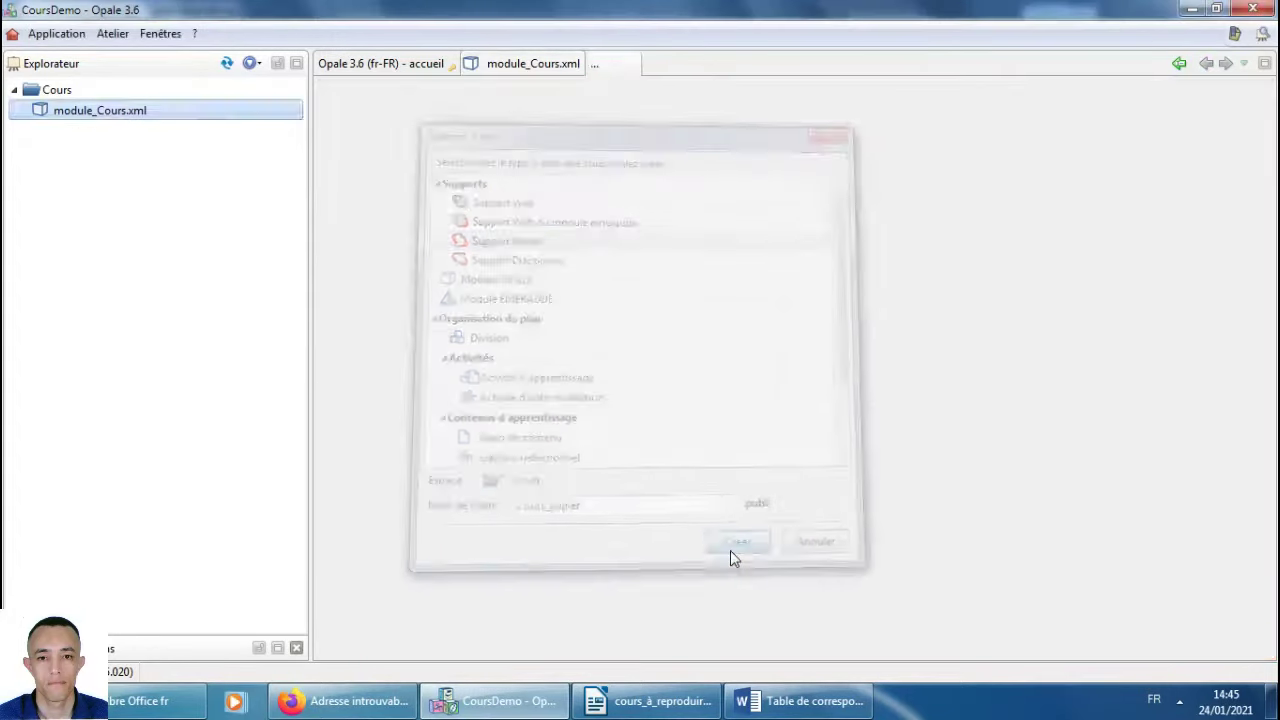
click(476, 198)
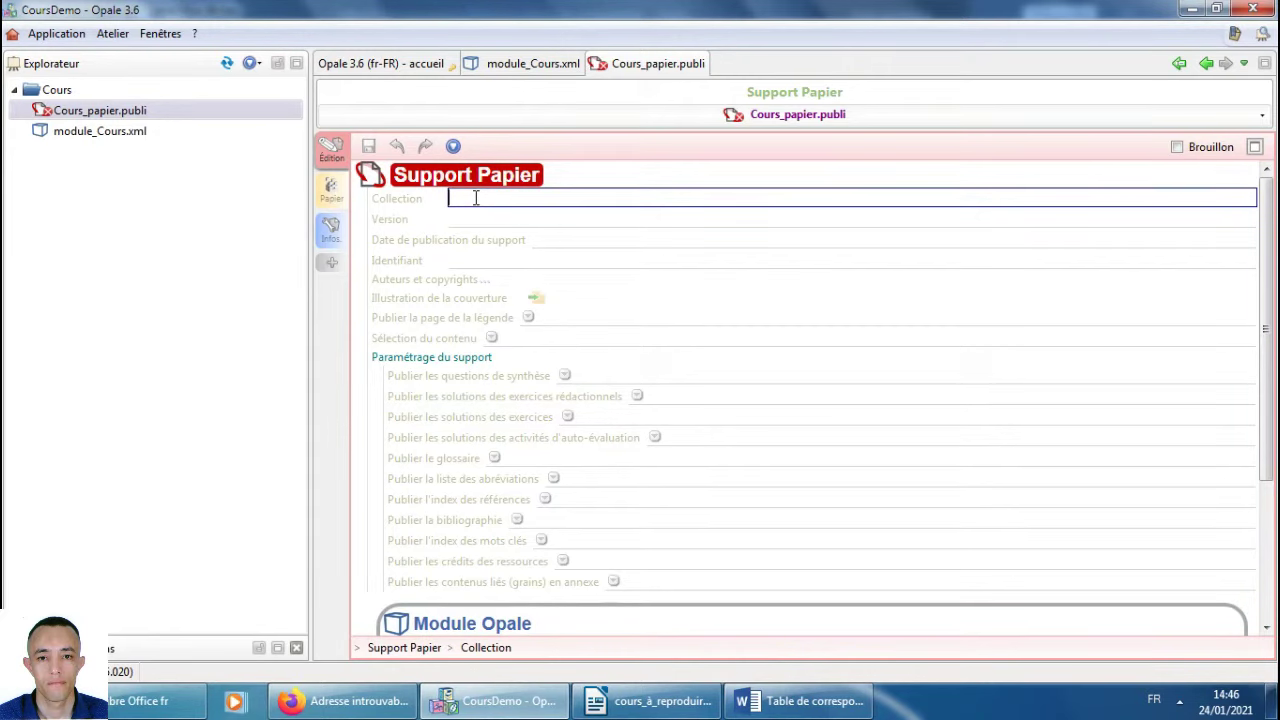
Set the publication's Collection to CELLULE E-LEARNING, copied from the source document, and save.
click(657, 700)
scroll(555, 367, up, 5)
scroll(555, 367, up, 15)
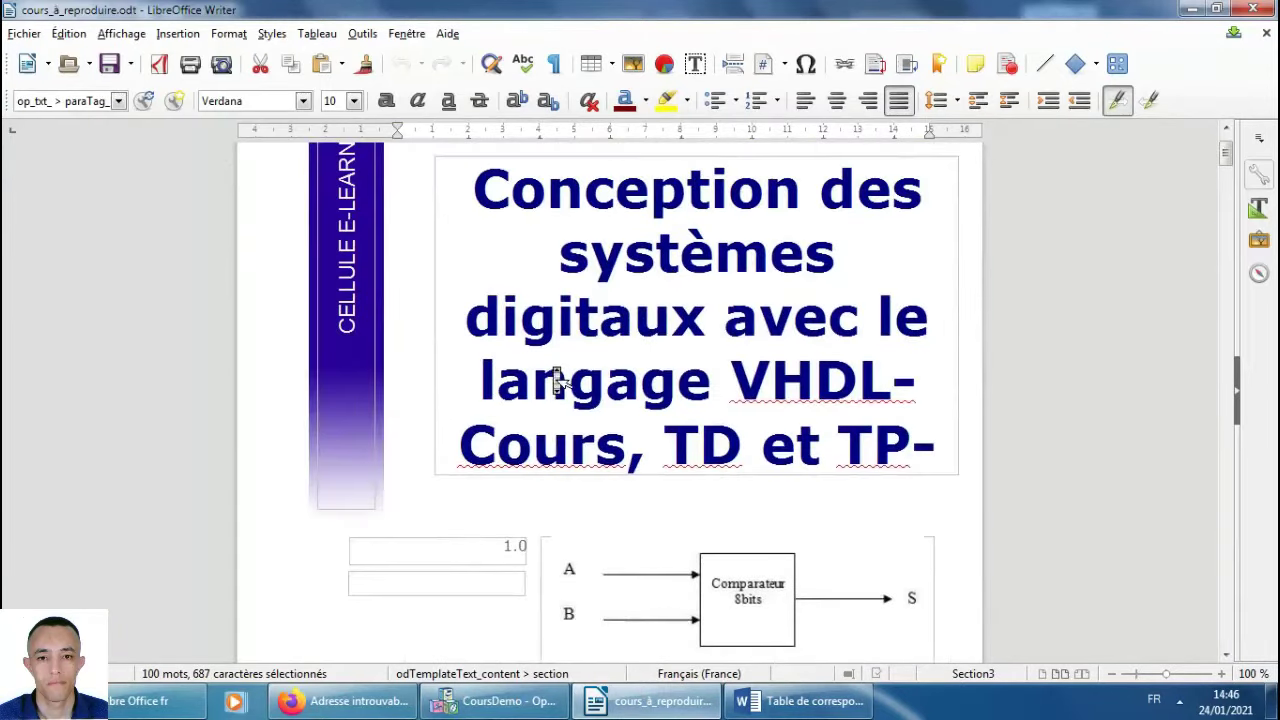
scroll(362, 318, up, 2)
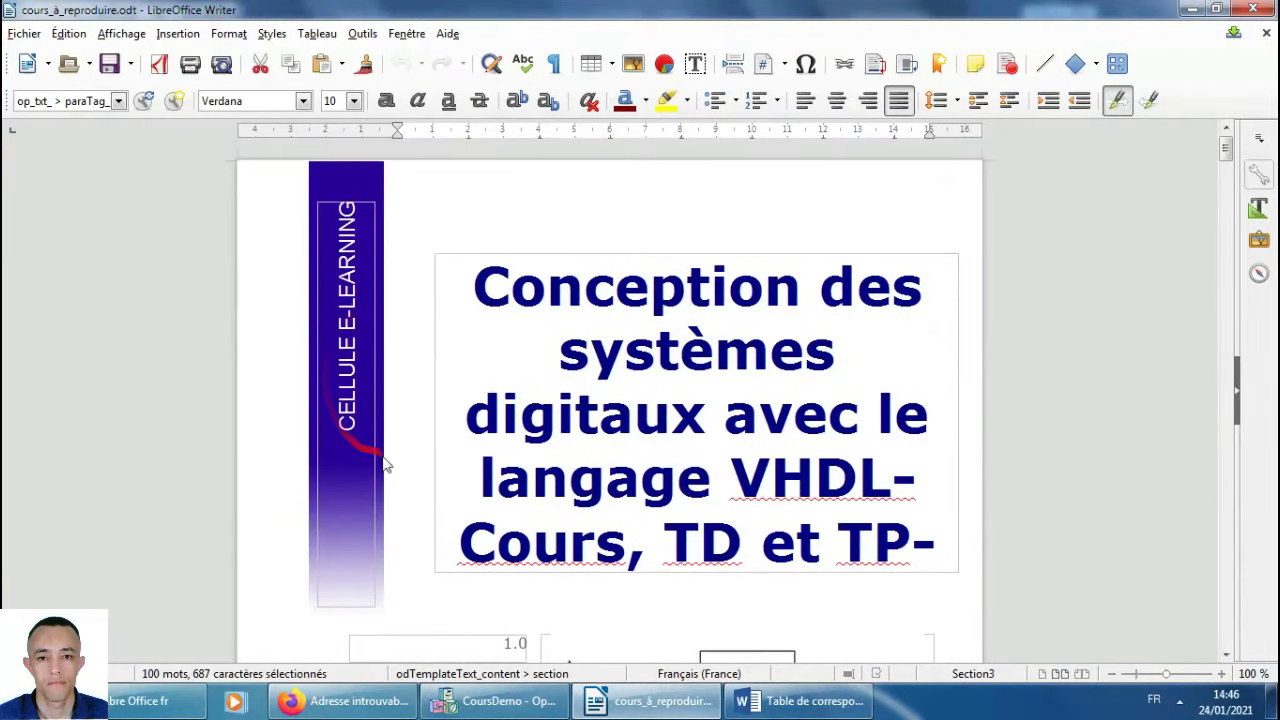
click(356, 177)
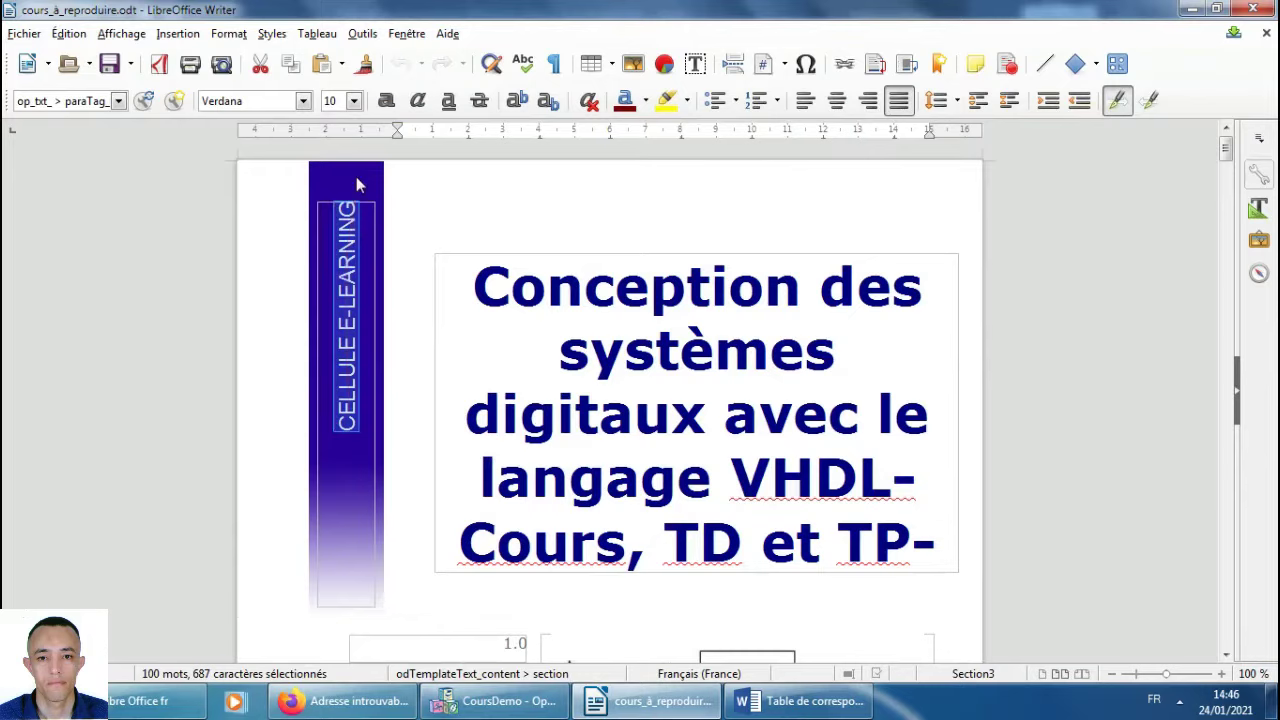
key(alt+Tab)
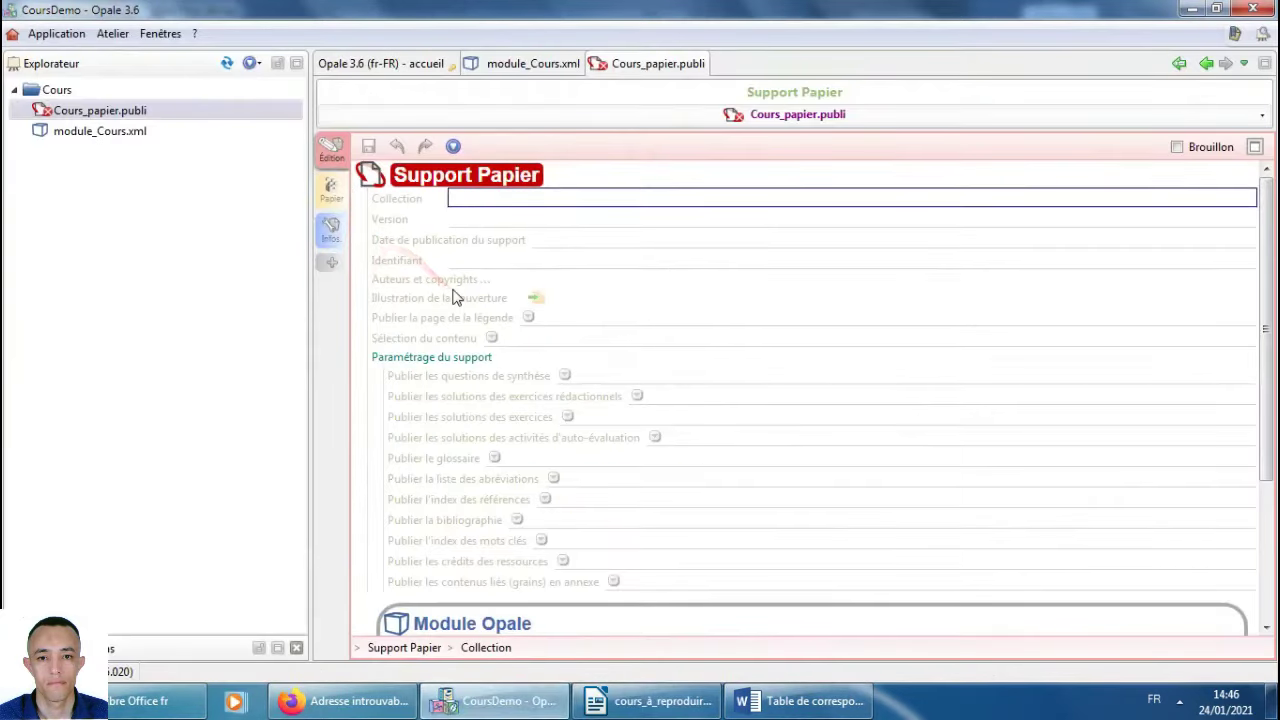
text(CELLULE E-LEARNING)
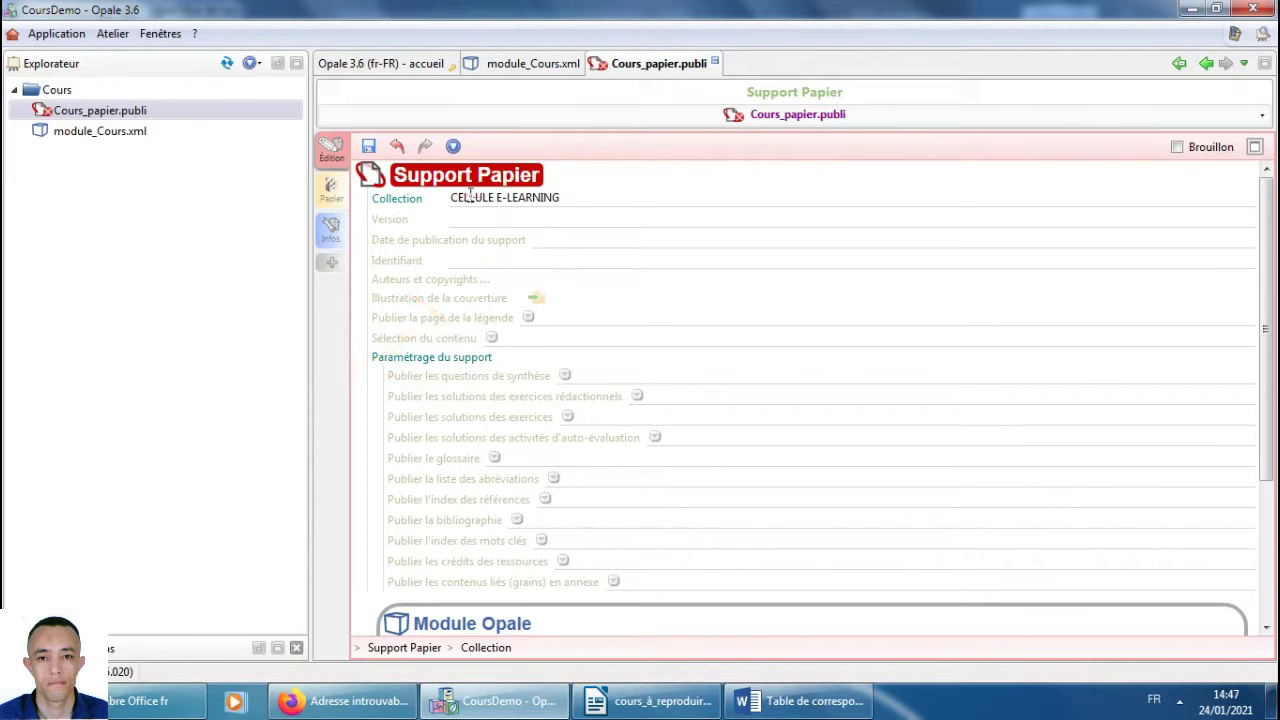
drag(455, 197, 565, 197)
click(565, 197)
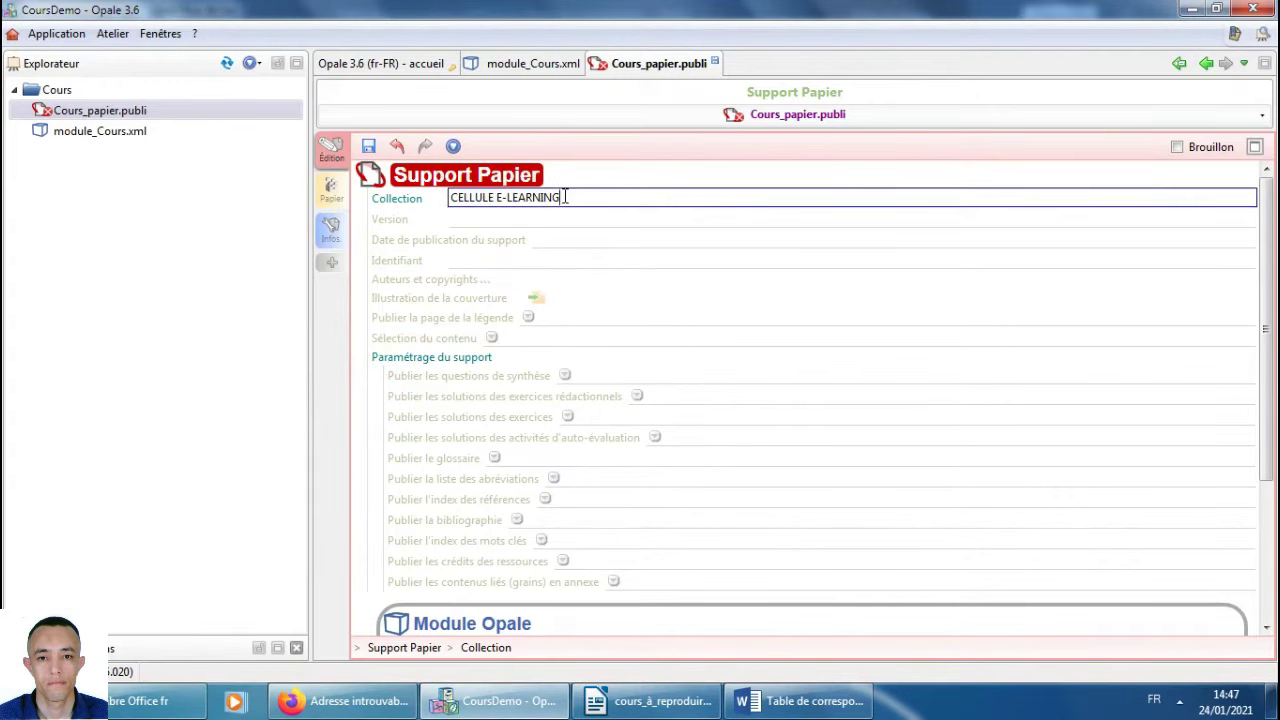
click(368, 146)
click(42, 117)
click(553, 325)
Fill in Version 1.0 and publication date Dec 2014 from the source document.
click(452, 218)
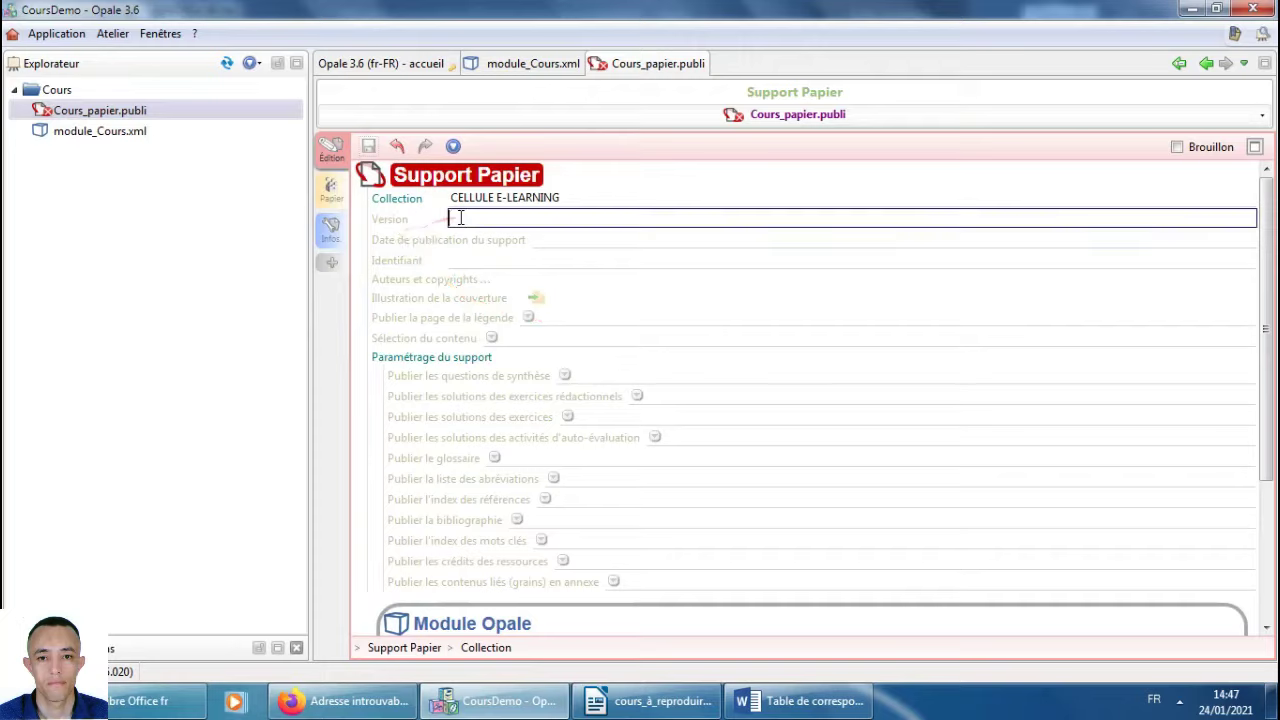
click(650, 701)
scroll(694, 417, down, 5)
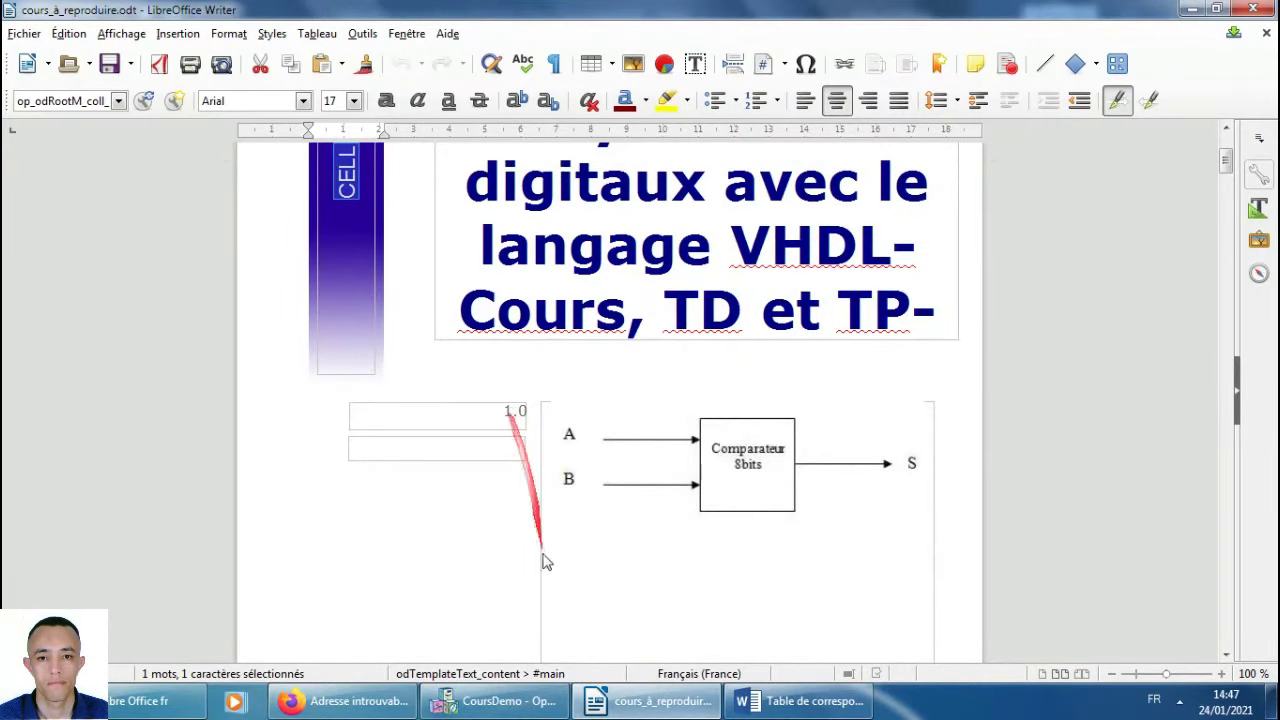
click(510, 703)
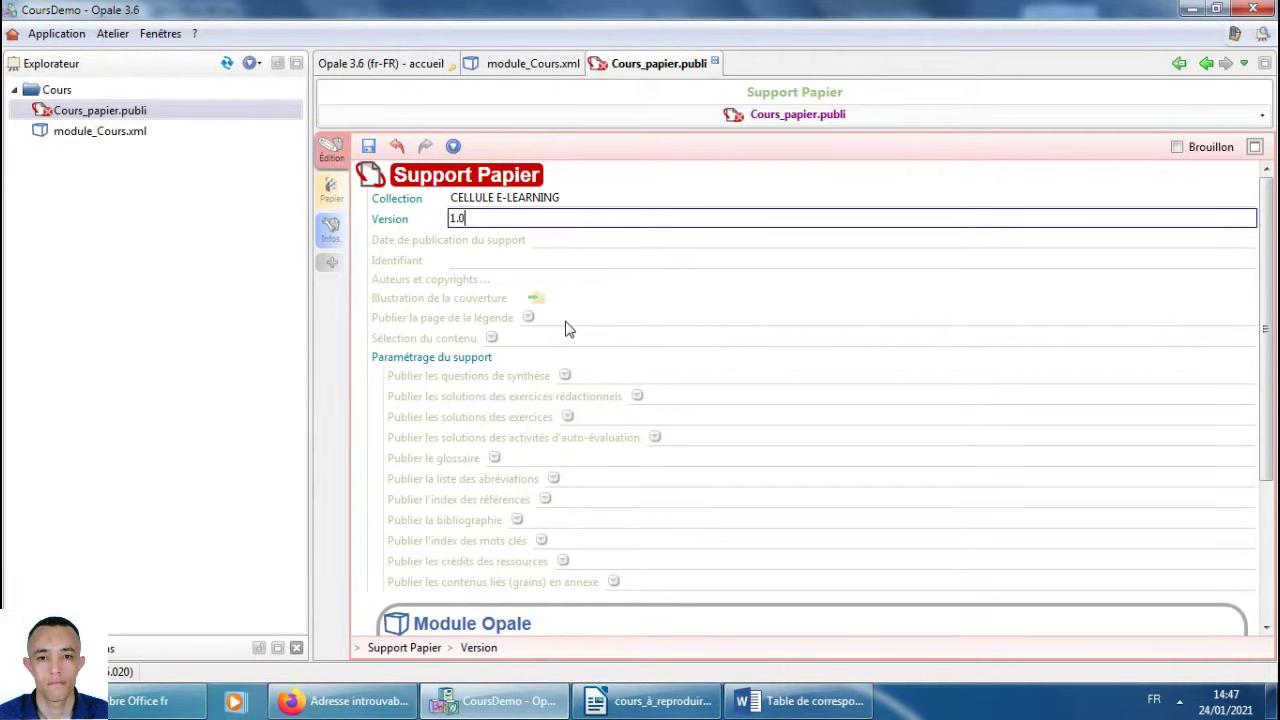
click(536, 241)
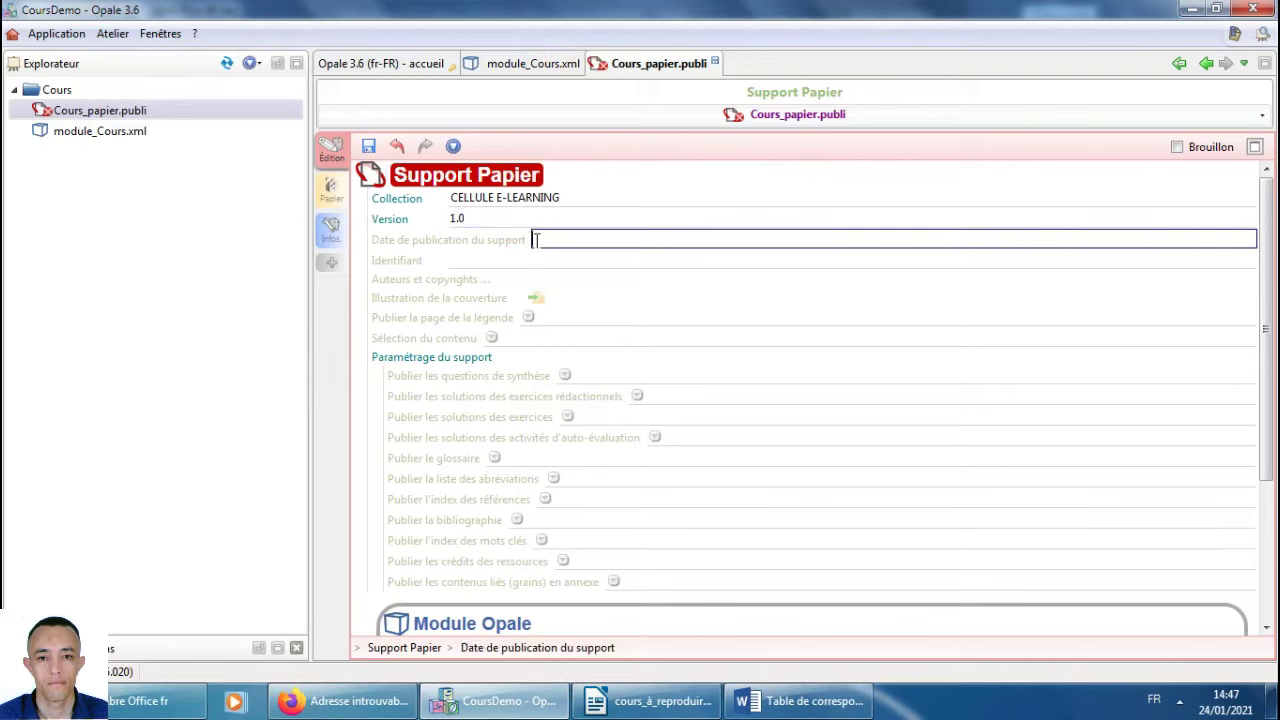
click(660, 701)
scroll(860, 452, down, 5)
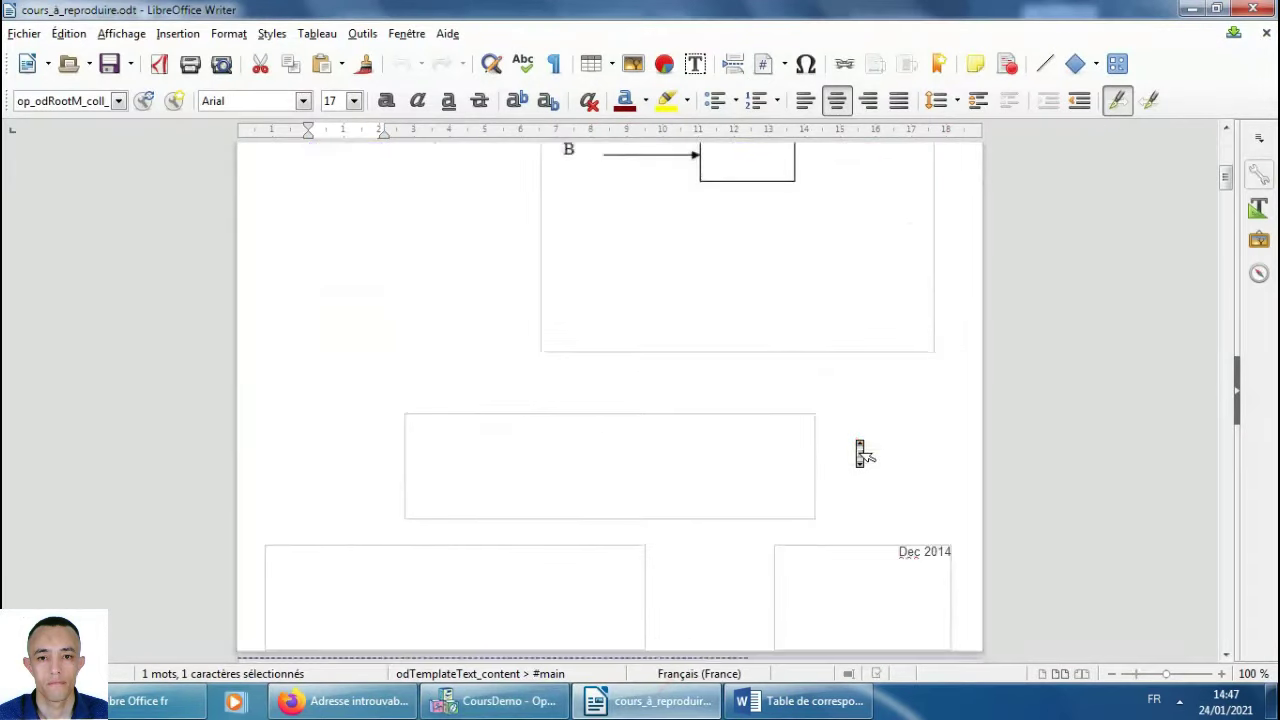
scroll(860, 452, down, 1)
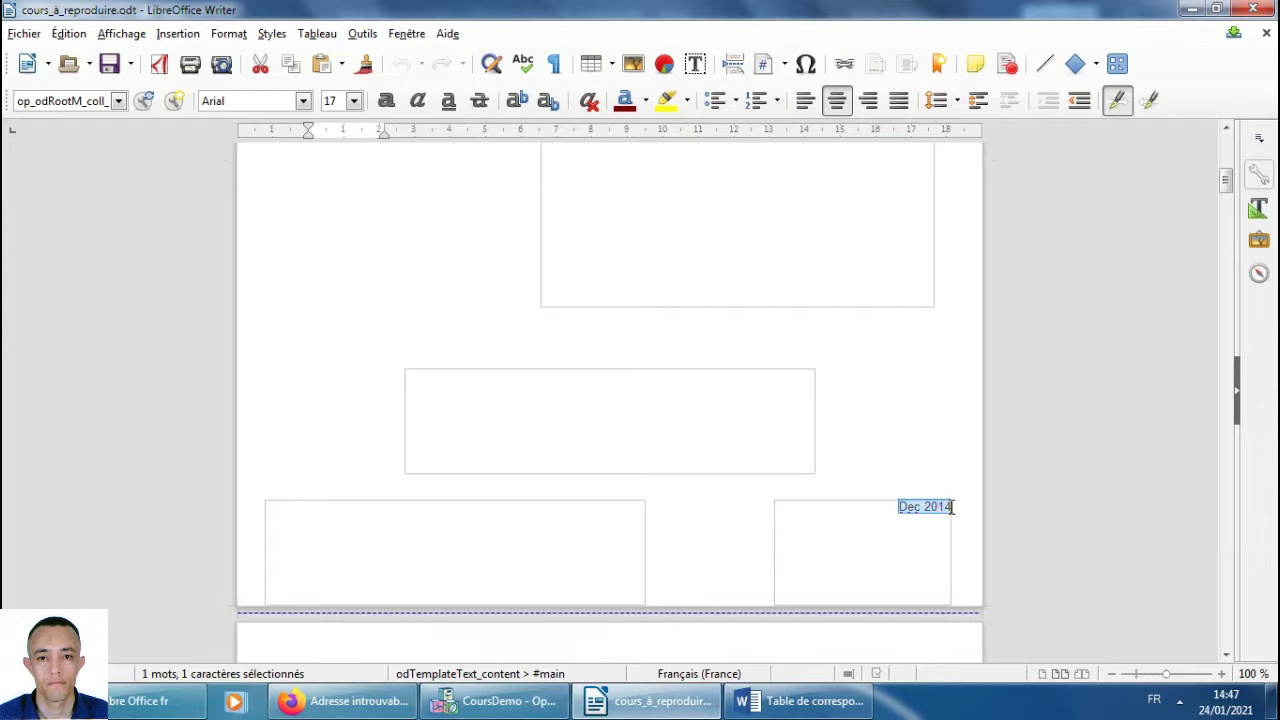
key(alt+Tab)
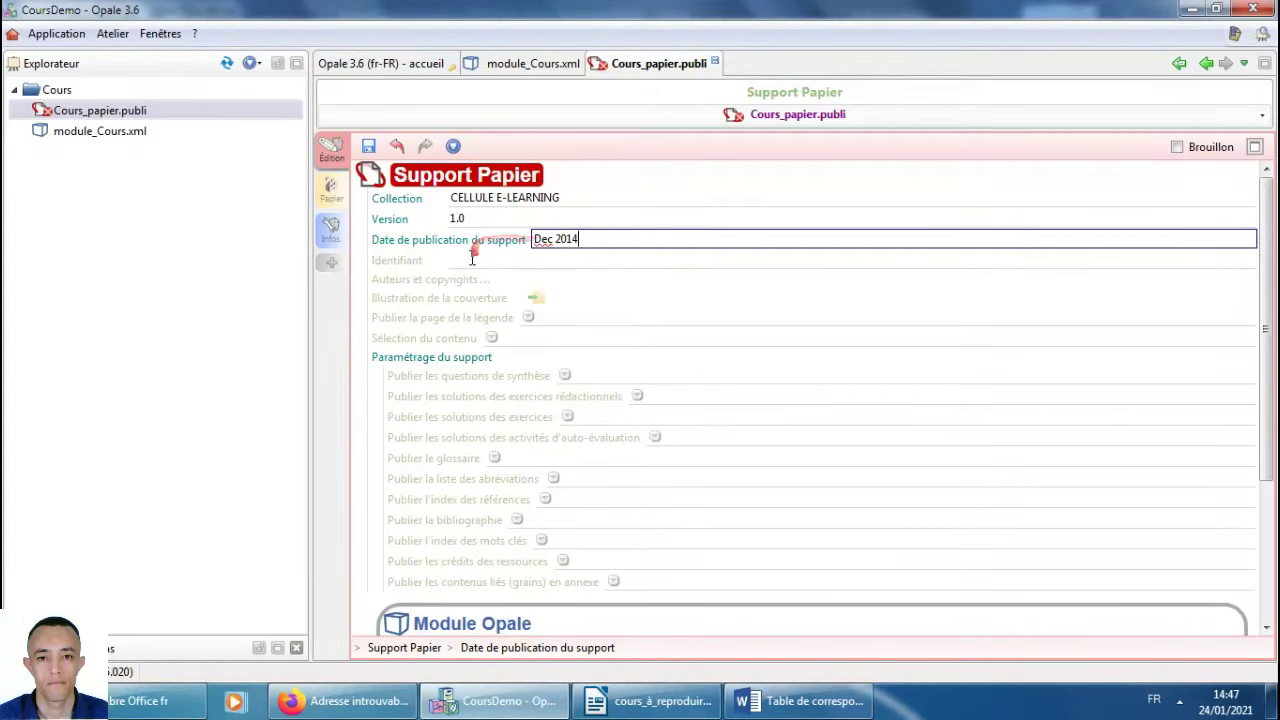
Enter the author in Auteurs et copyrights and save the publication.
click(460, 287)
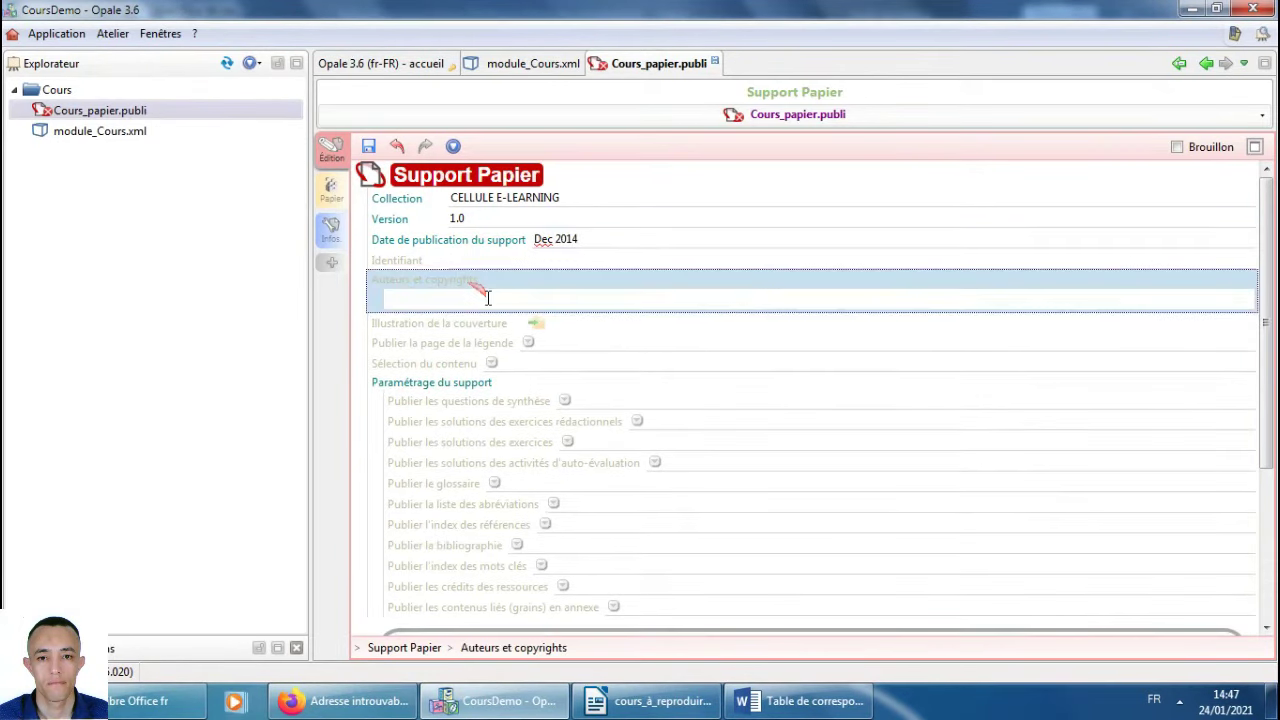
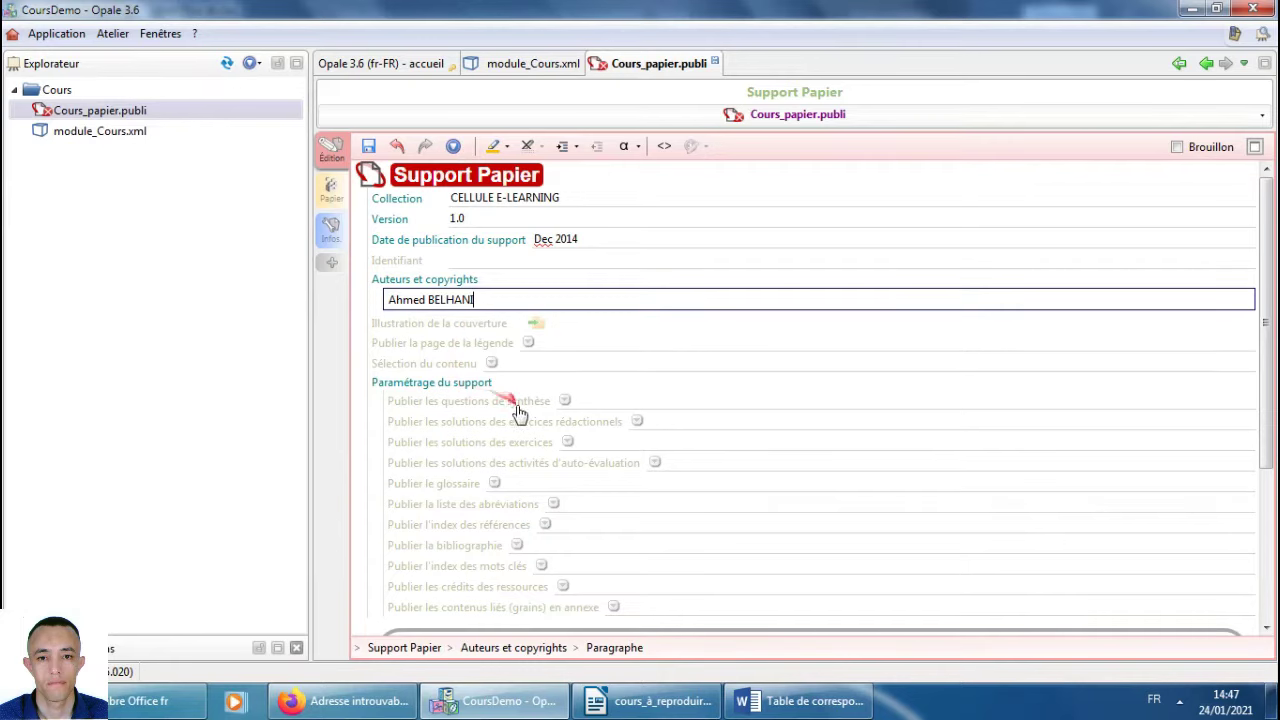
scroll(523, 480, down, 3)
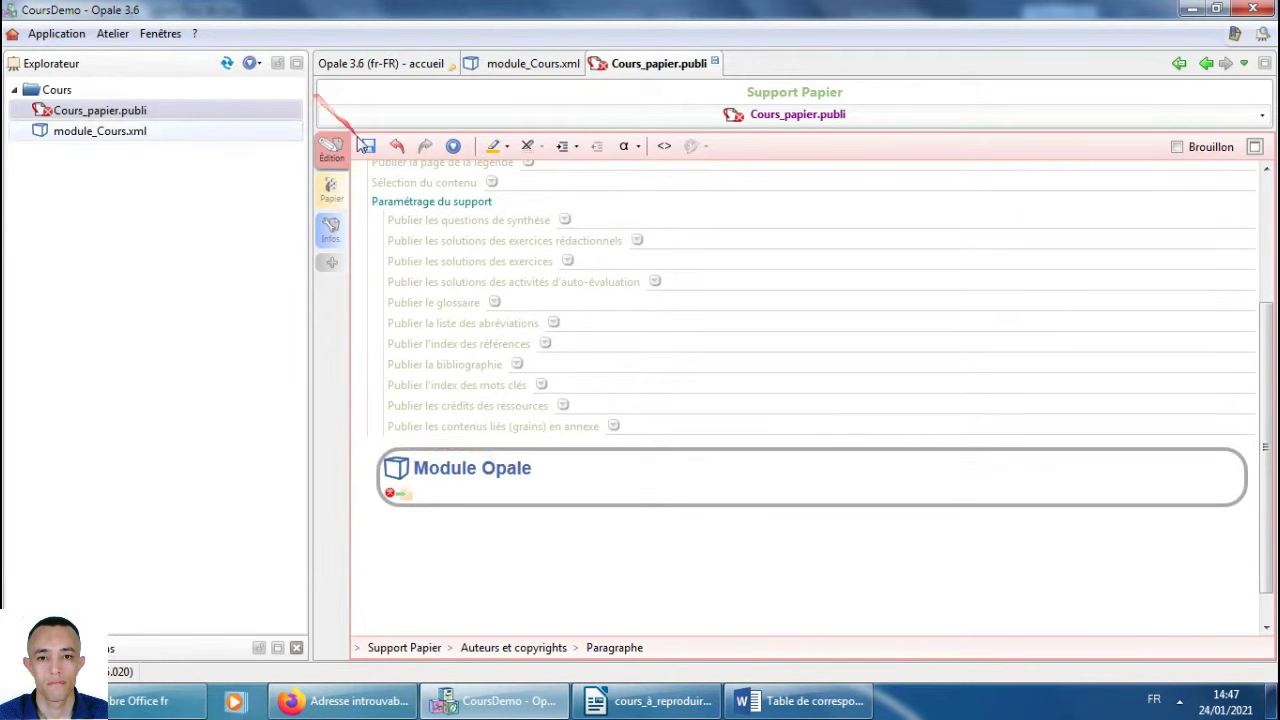
click(368, 146)
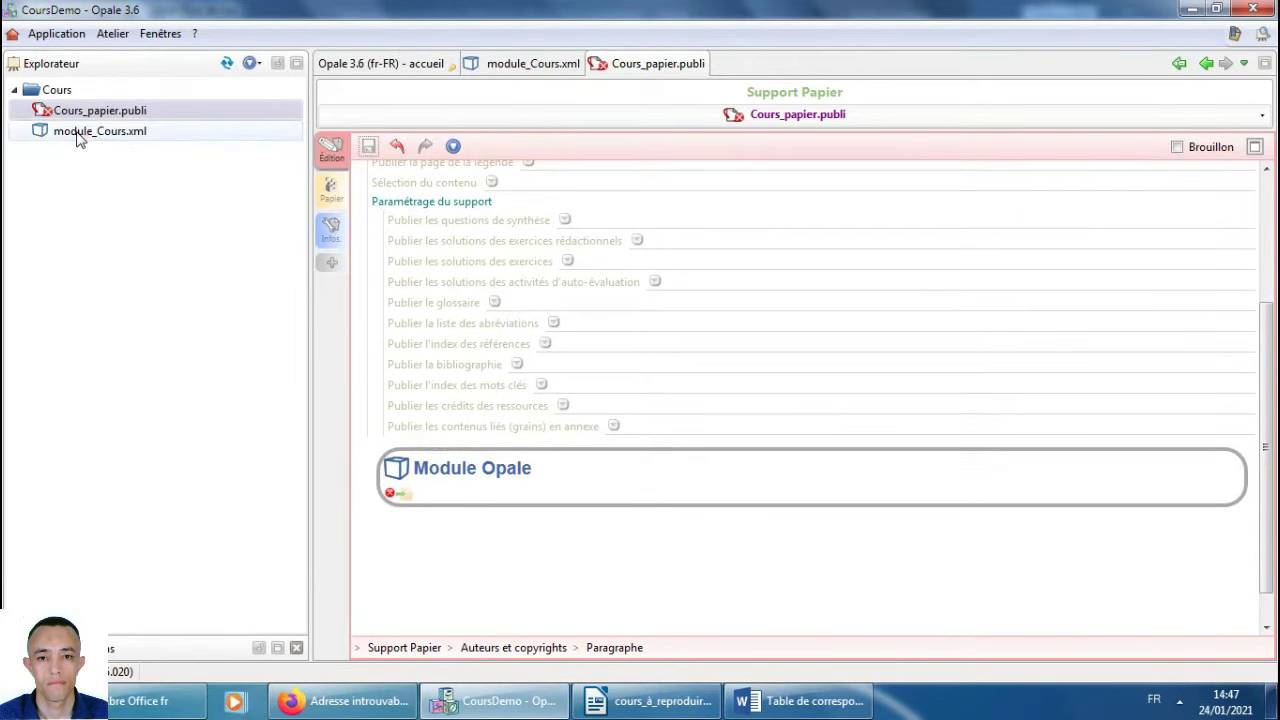
Link module_Cours.xml as the publication's Module Opale and save.
mouse_move(78, 140)
mouse_down()
mouse_move(474, 497)
mouse_move(420, 506)
mouse_move(391, 491)
mouse_move(393, 503)
mouse_move(399, 490)
mouse_up()
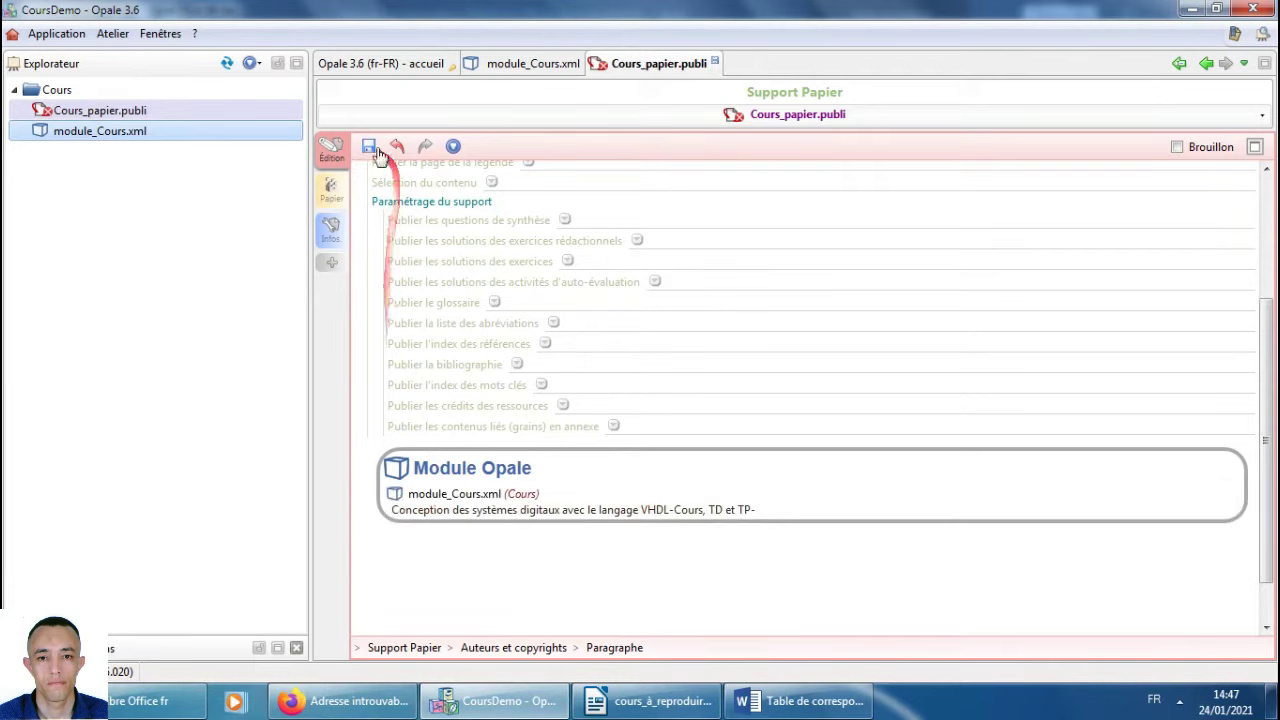
click(368, 146)
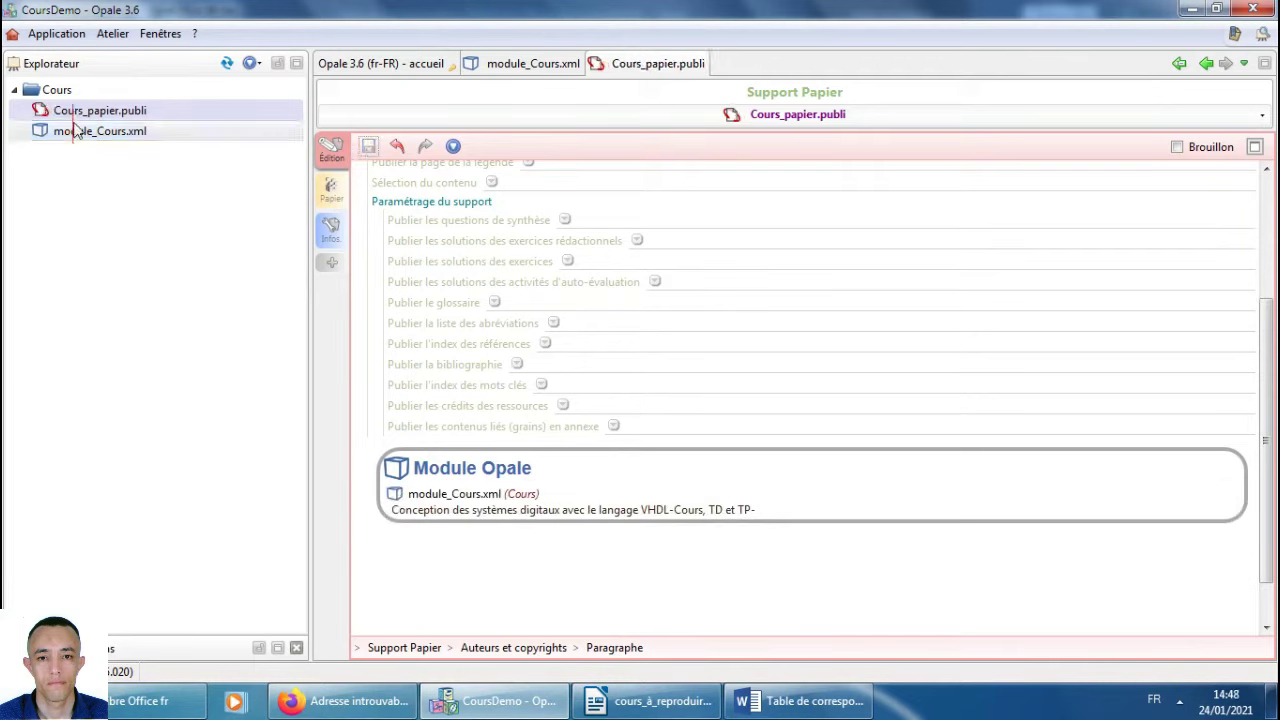
scroll(495, 383, up, 3)
scroll(490, 375, down, 5)
scroll(490, 375, up, 5)
scroll(490, 375, down, 1)
scroll(490, 375, down, 2)
scroll(492, 378, up, 3)
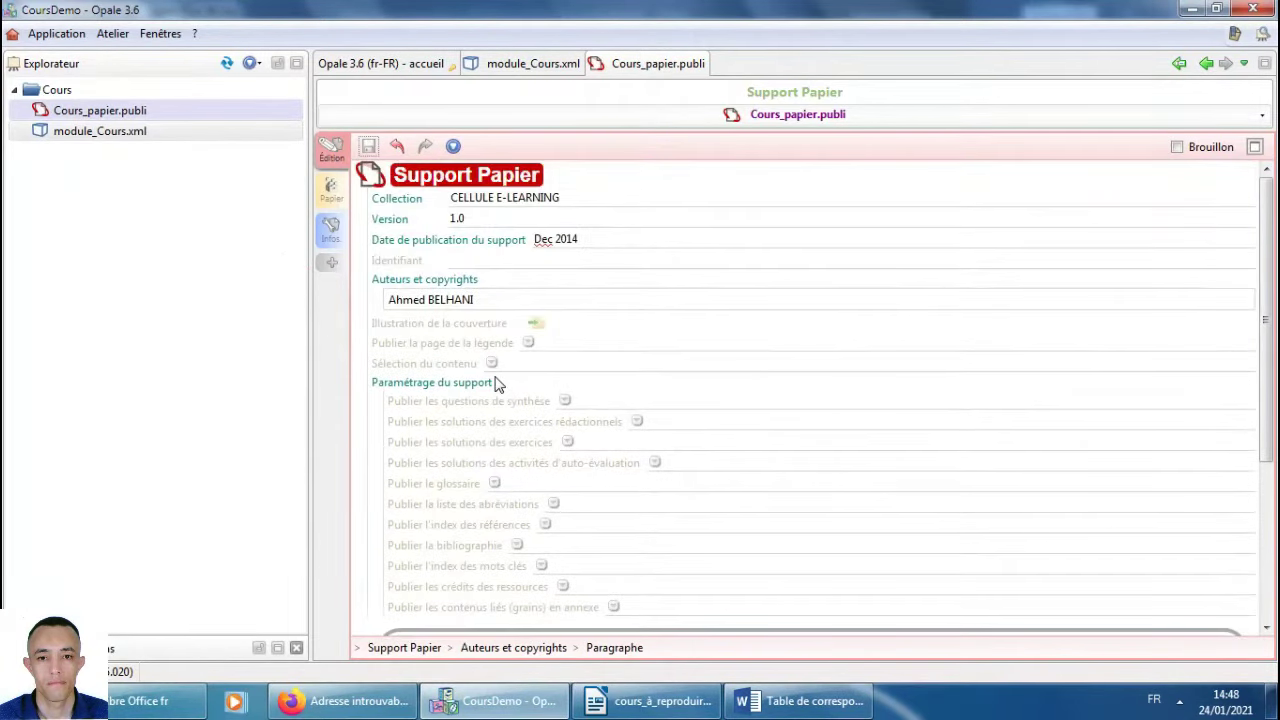
Generate the Publication Texte OpenDocument from the Papier view and open the resulting Cours_papier.odt.
click(331, 194)
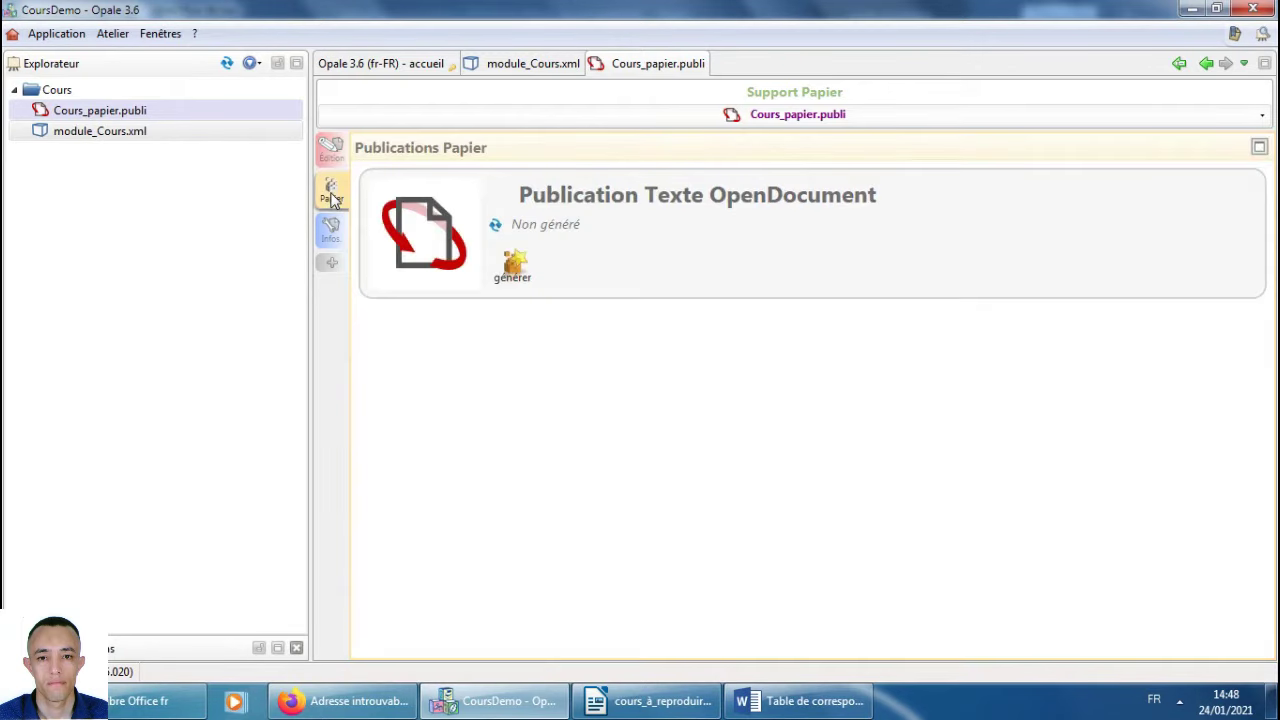
click(519, 278)
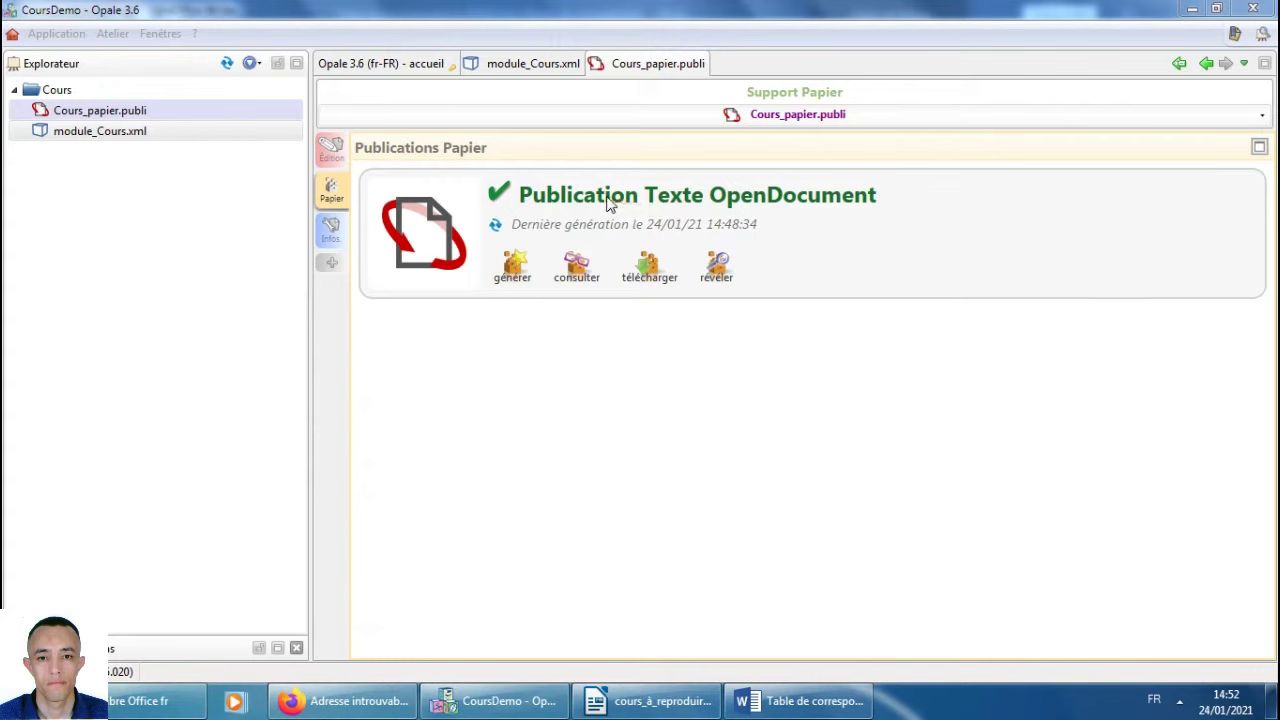
click(576, 265)
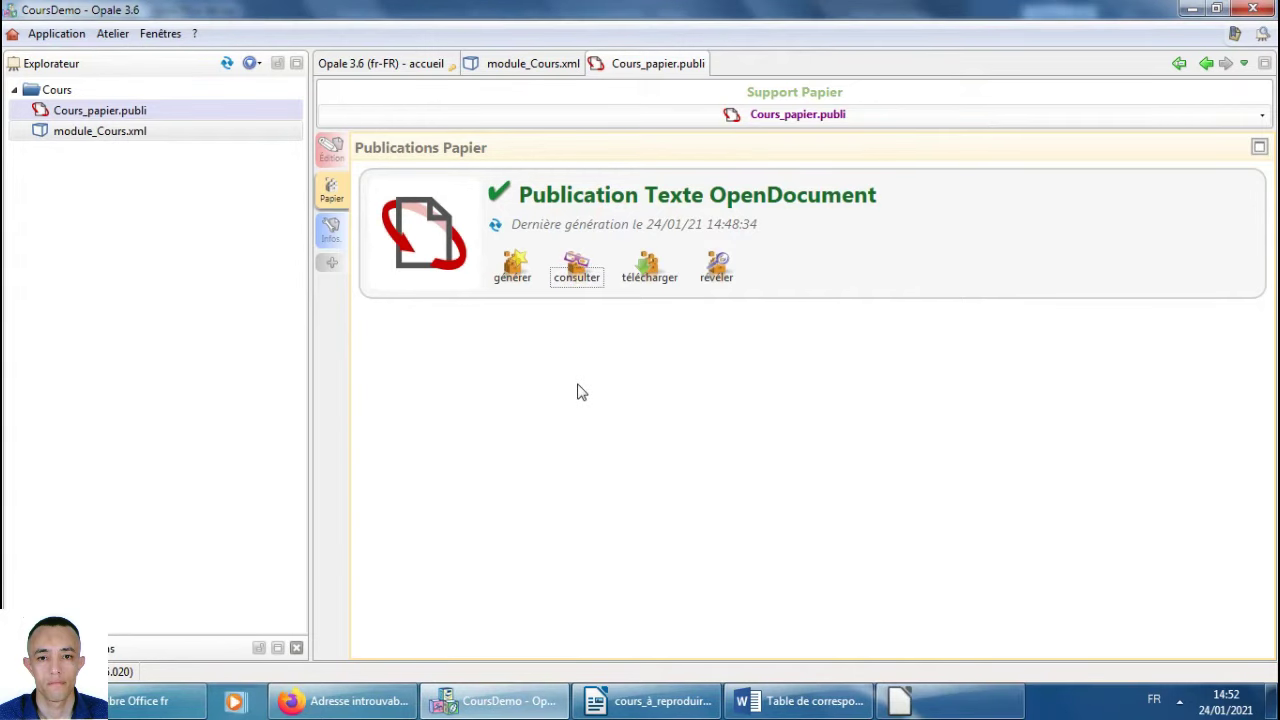
Compare the generated Cours_papier.odt against the reference cours_à_reproduire.odt.
click(652, 700)
scroll(712, 466, up, 1)
scroll(712, 466, down, 1)
scroll(712, 466, down, 2)
click(795, 703)
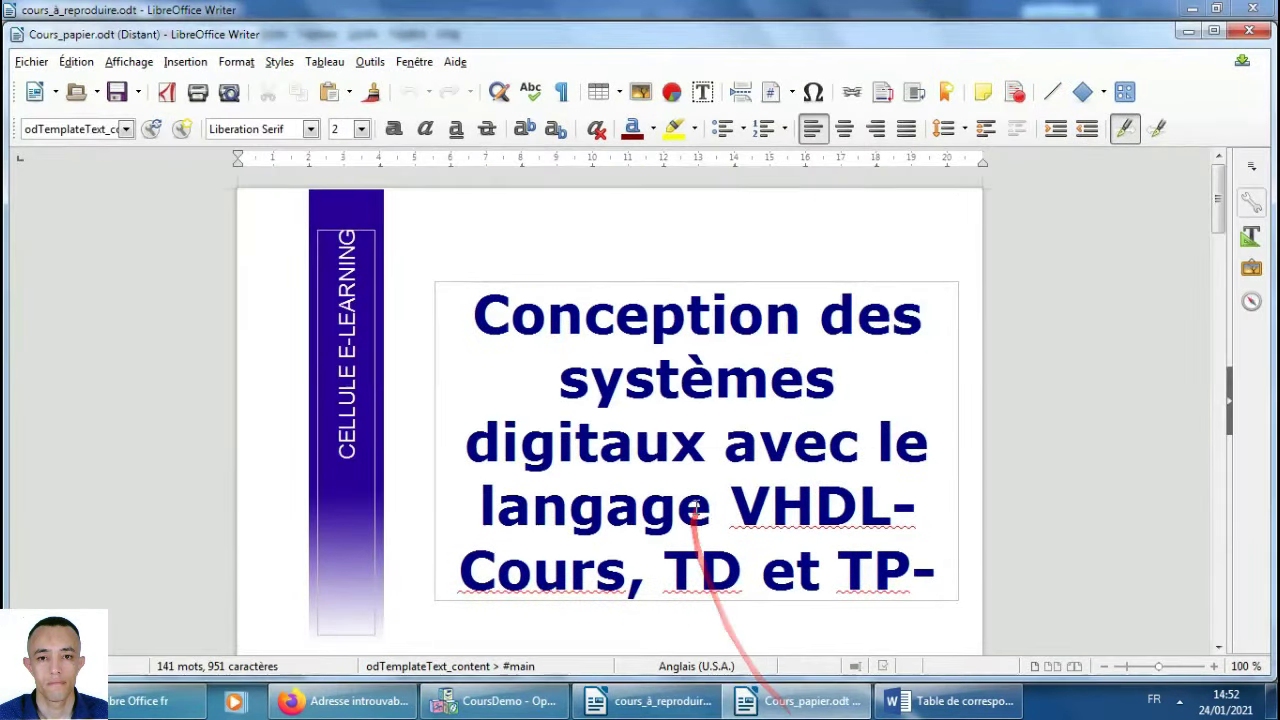
scroll(694, 517, down, 2)
scroll(699, 519, down, 10)
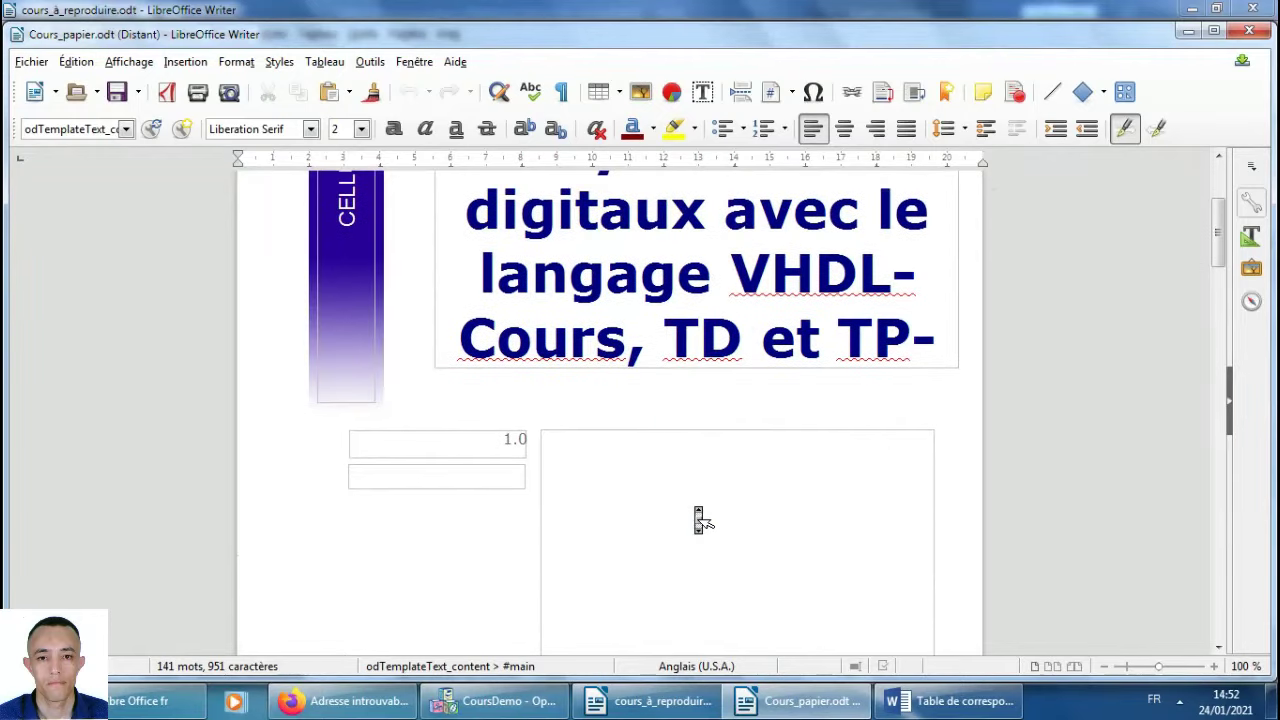
scroll(699, 519, down, 12)
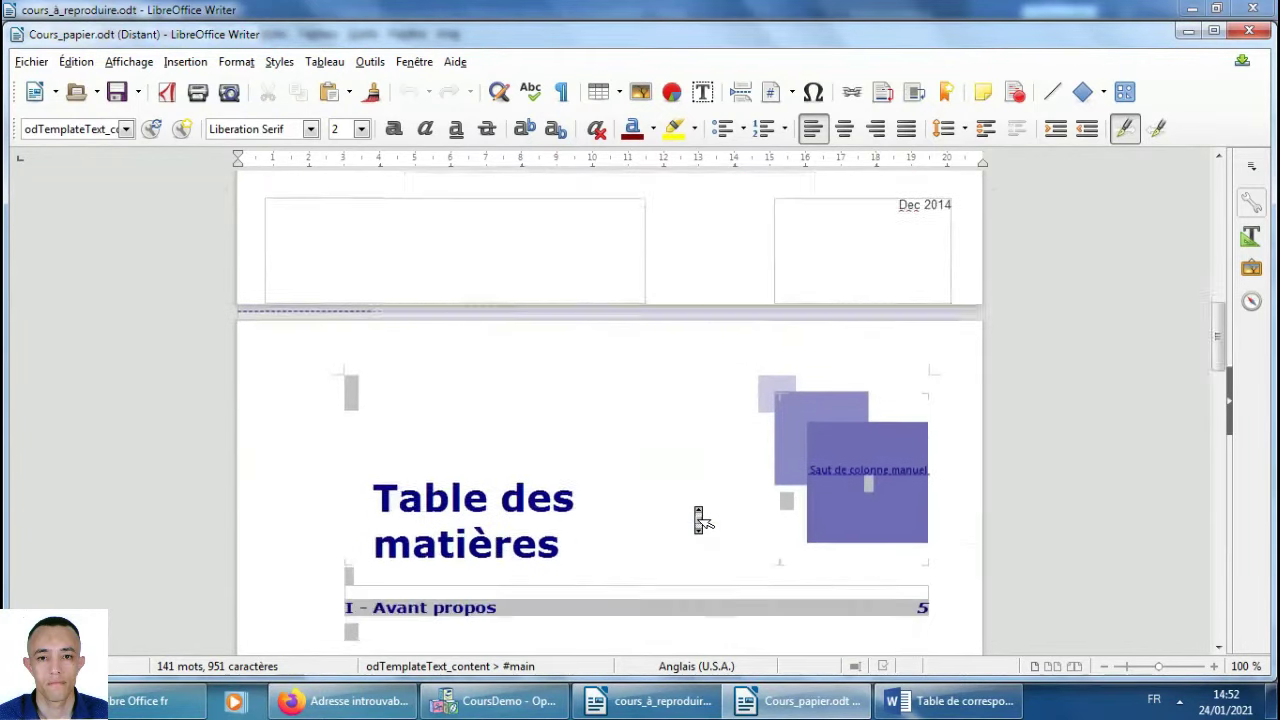
scroll(699, 519, down, 12)
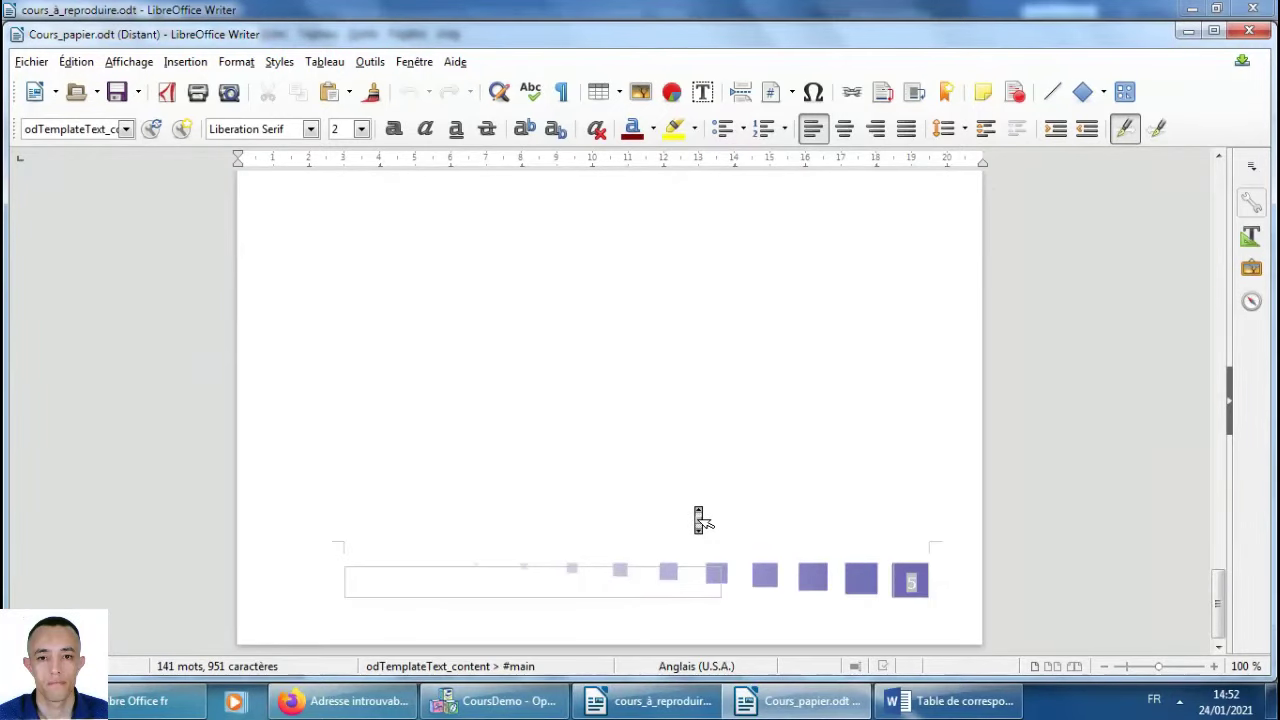
scroll(699, 519, up, 20)
mouse_move(634, 458)
mouse_down()
mouse_move(486, 345)
mouse_move(680, 410)
mouse_move(622, 445)
mouse_up()
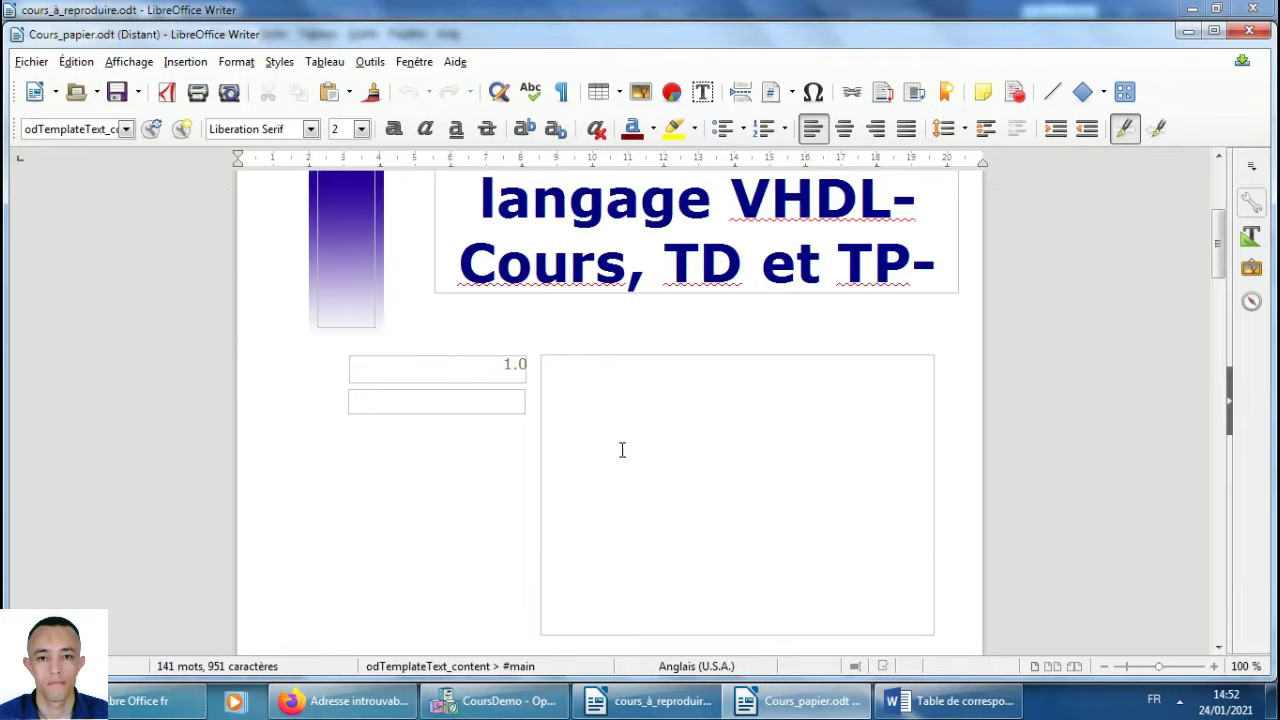
Check the comparator diagram in the reference document, then reopen module_Cours.xml in Opale.
click(630, 705)
scroll(674, 386, down, 1)
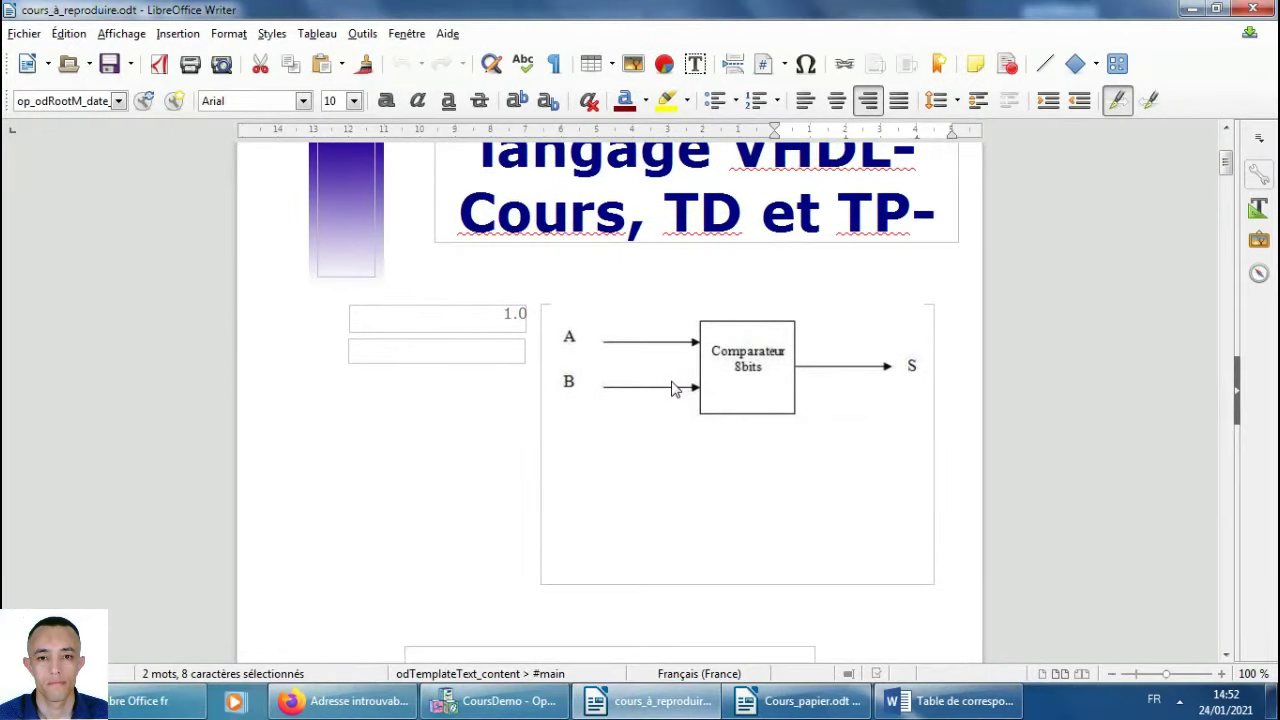
scroll(674, 404, down, 1)
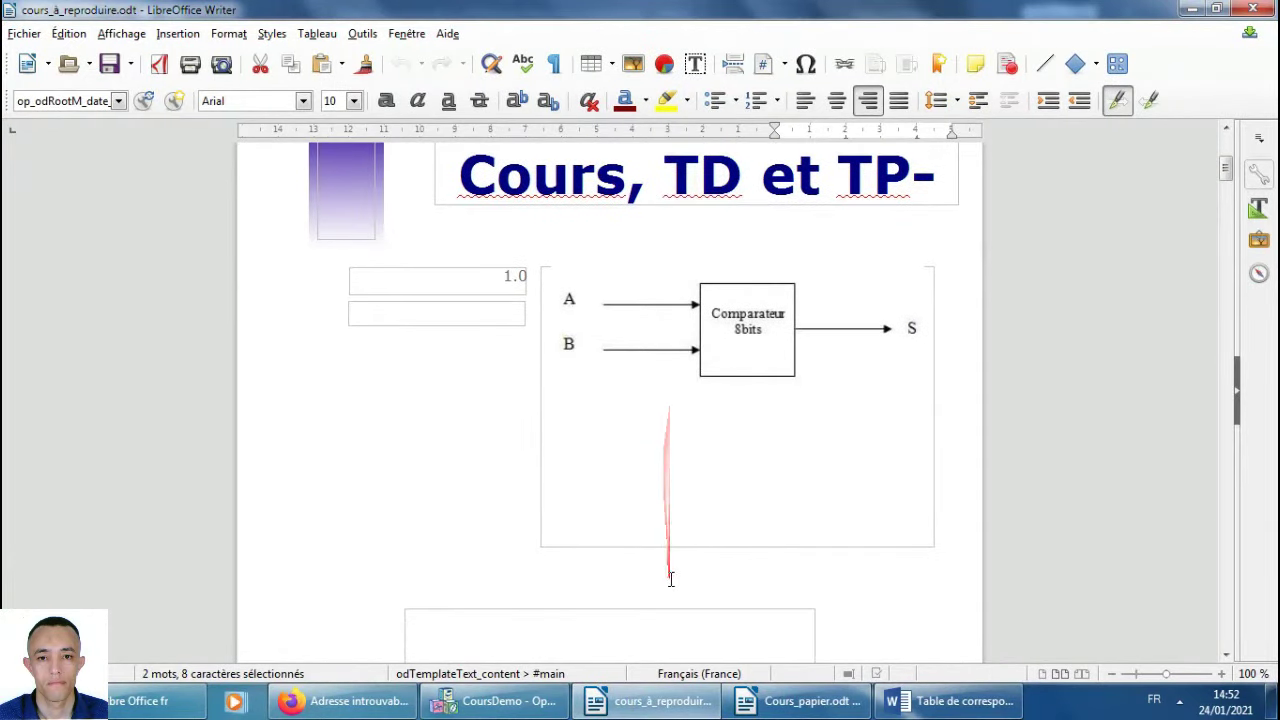
click(500, 700)
double_click(80, 134)
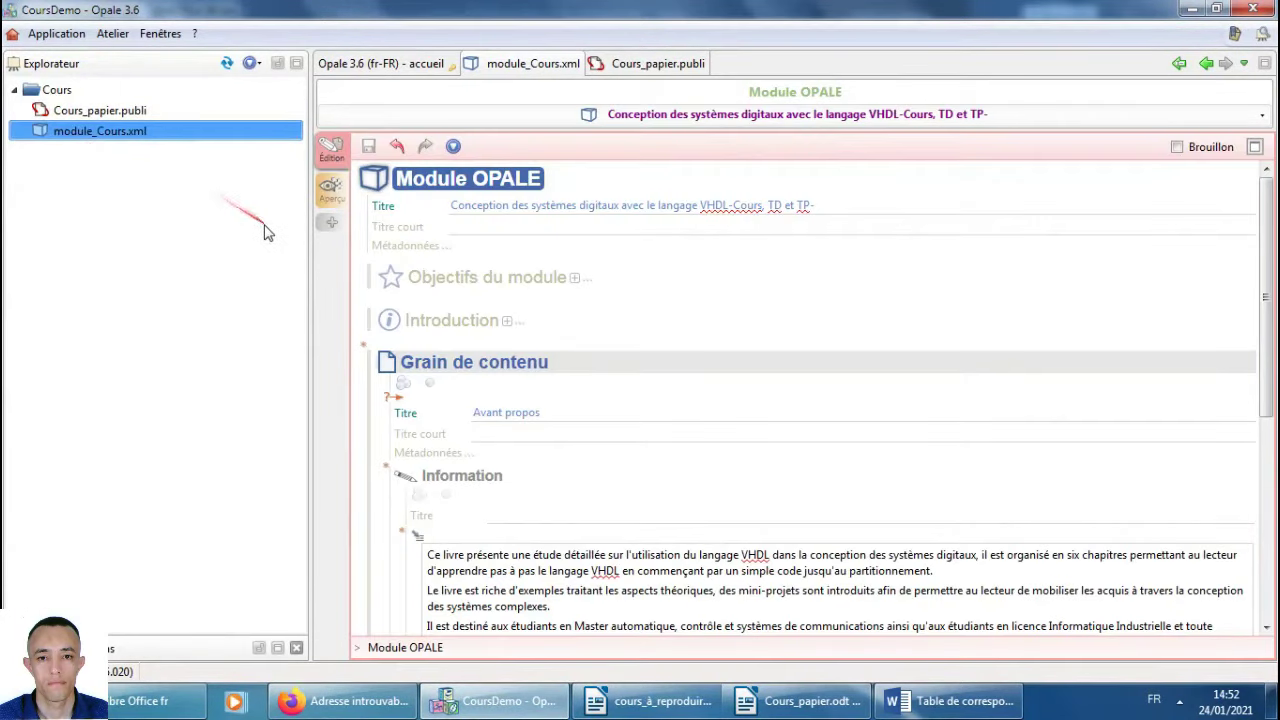
Reopen Cours_papier.publi for editing and select the module_Cours.xml item.
double_click(104, 116)
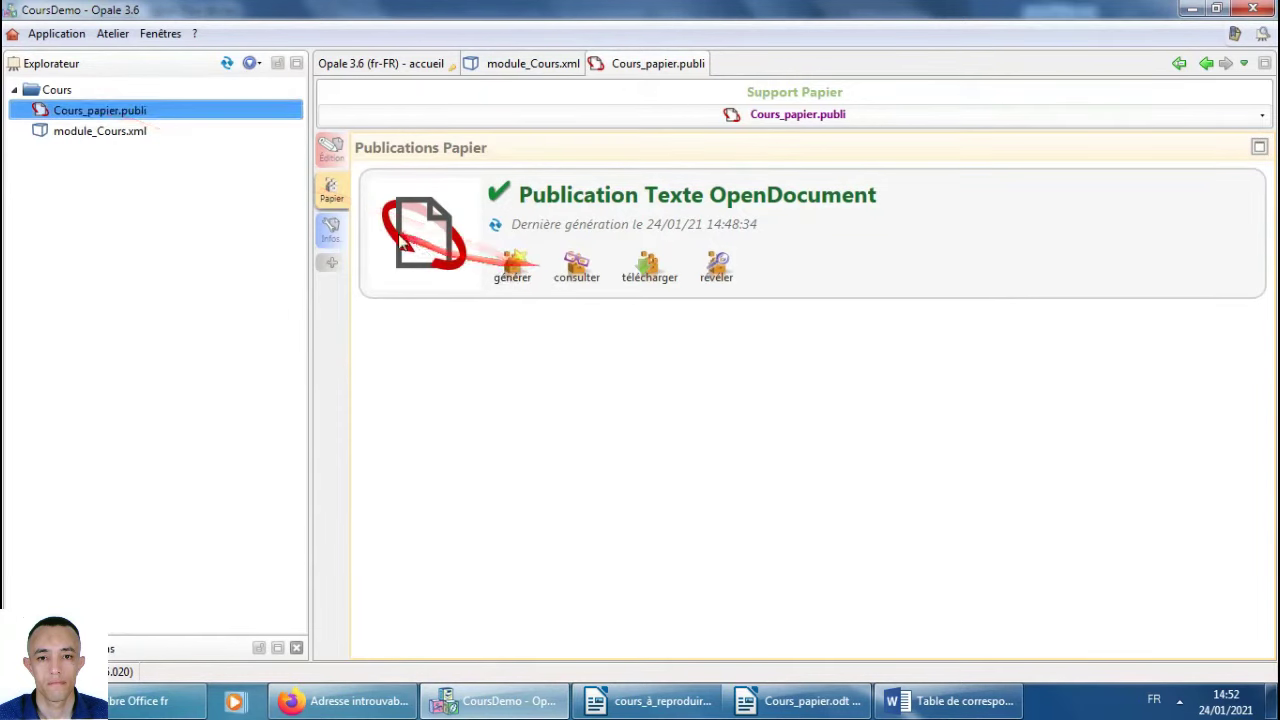
click(333, 150)
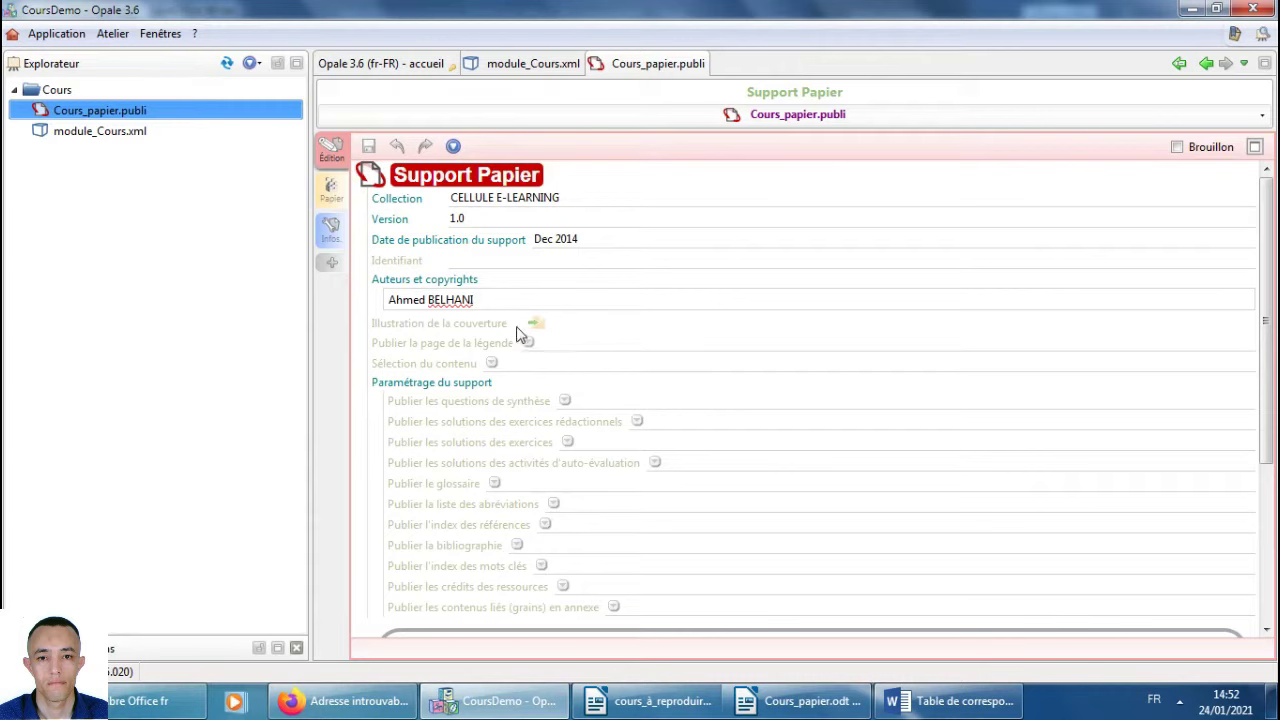
click(52, 140)
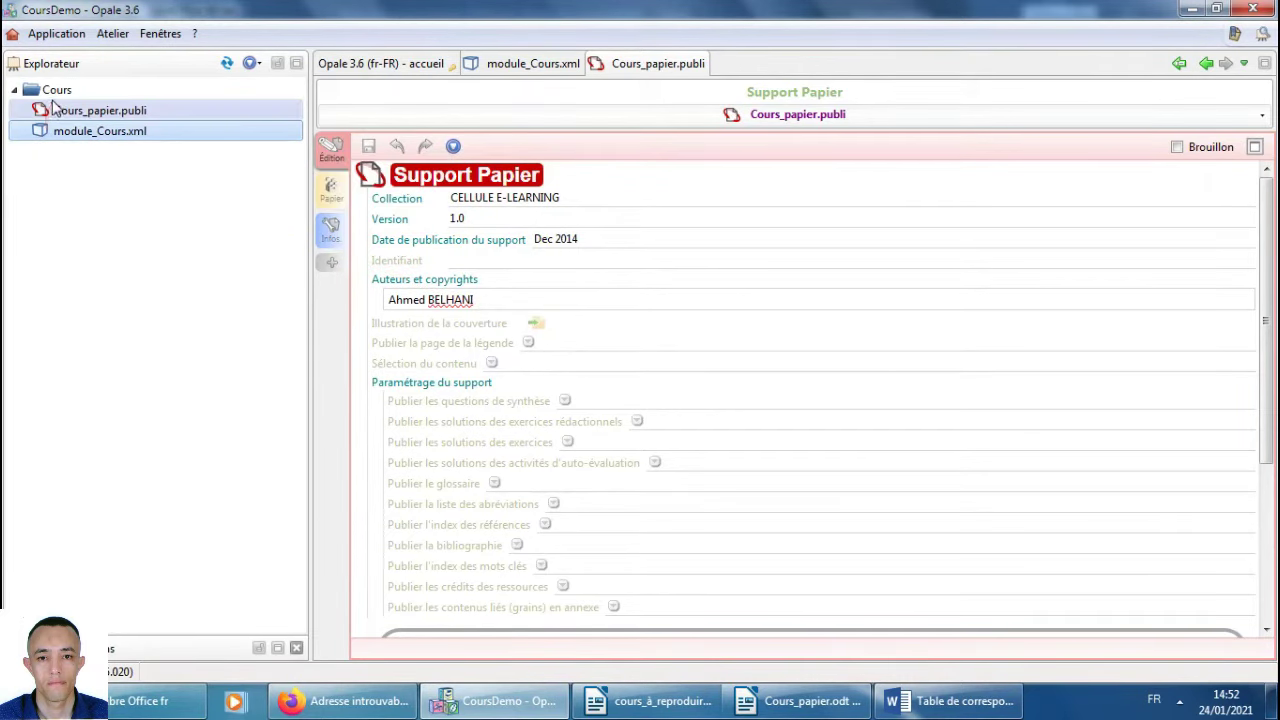
Start creating a new item in the Cours space and expand the Ressources > Images types.
right_click(56, 90)
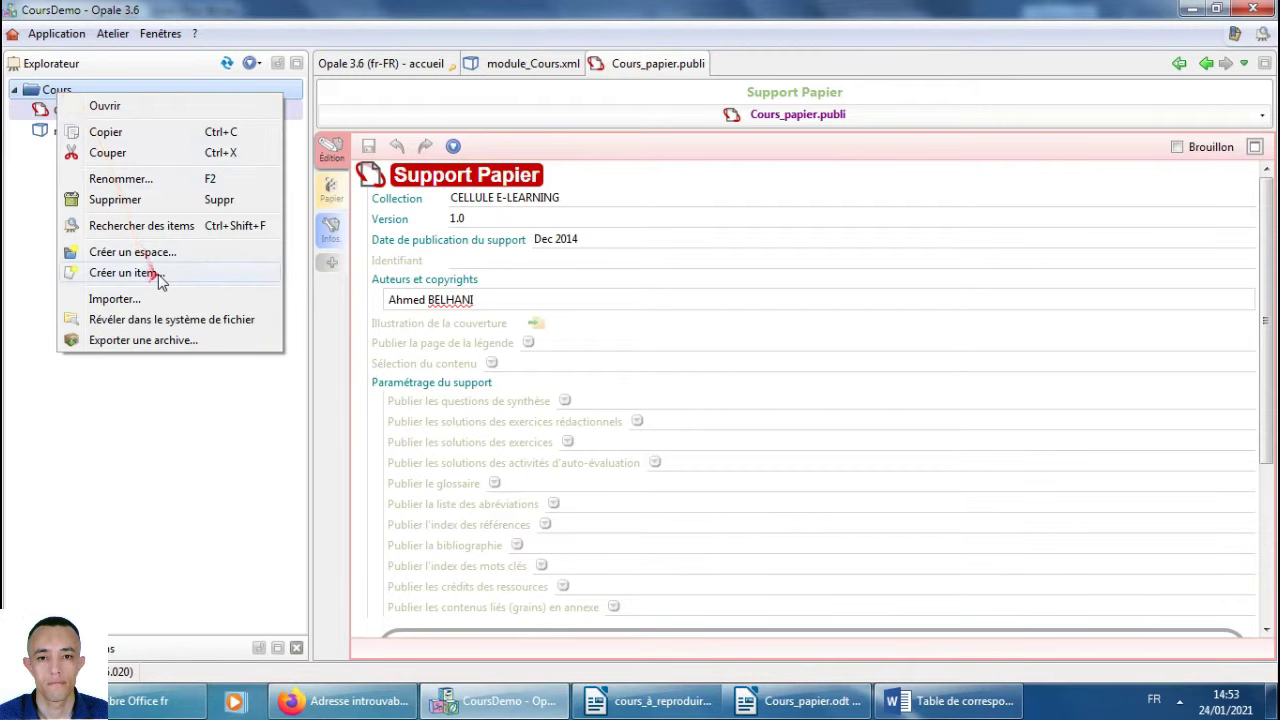
click(157, 274)
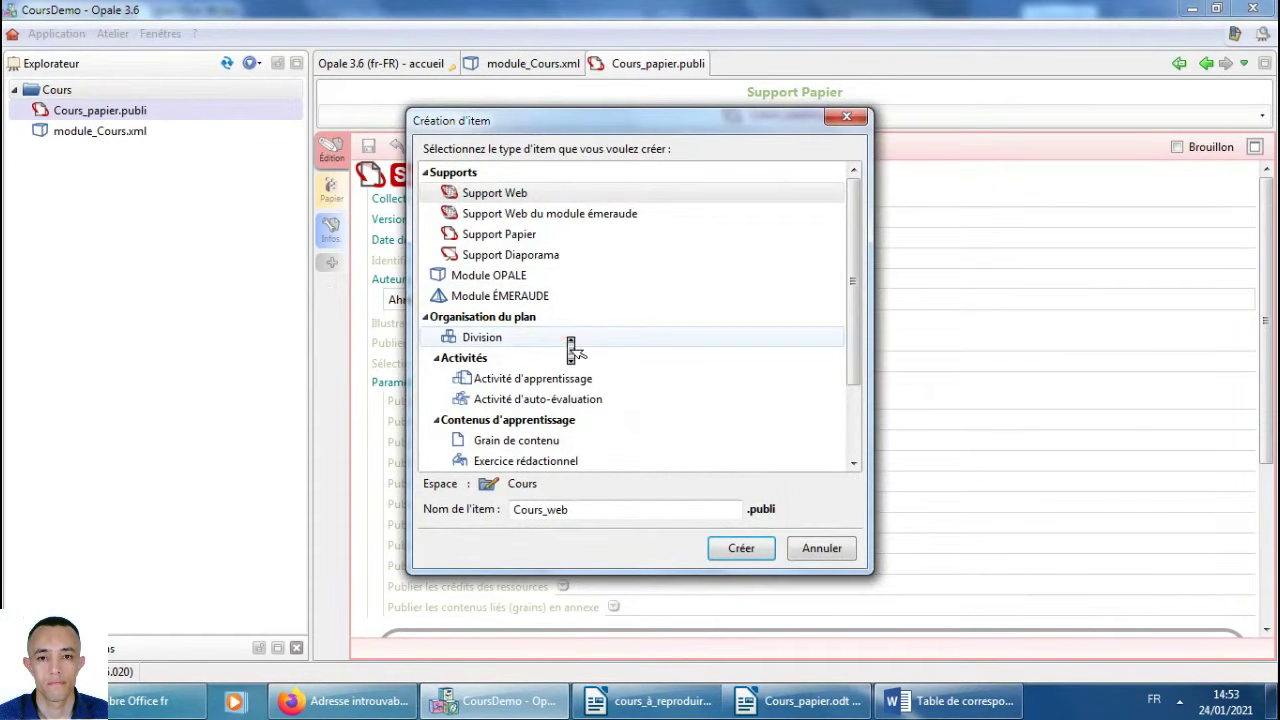
scroll(855, 418, down, 1)
scroll(855, 418, down, 1)
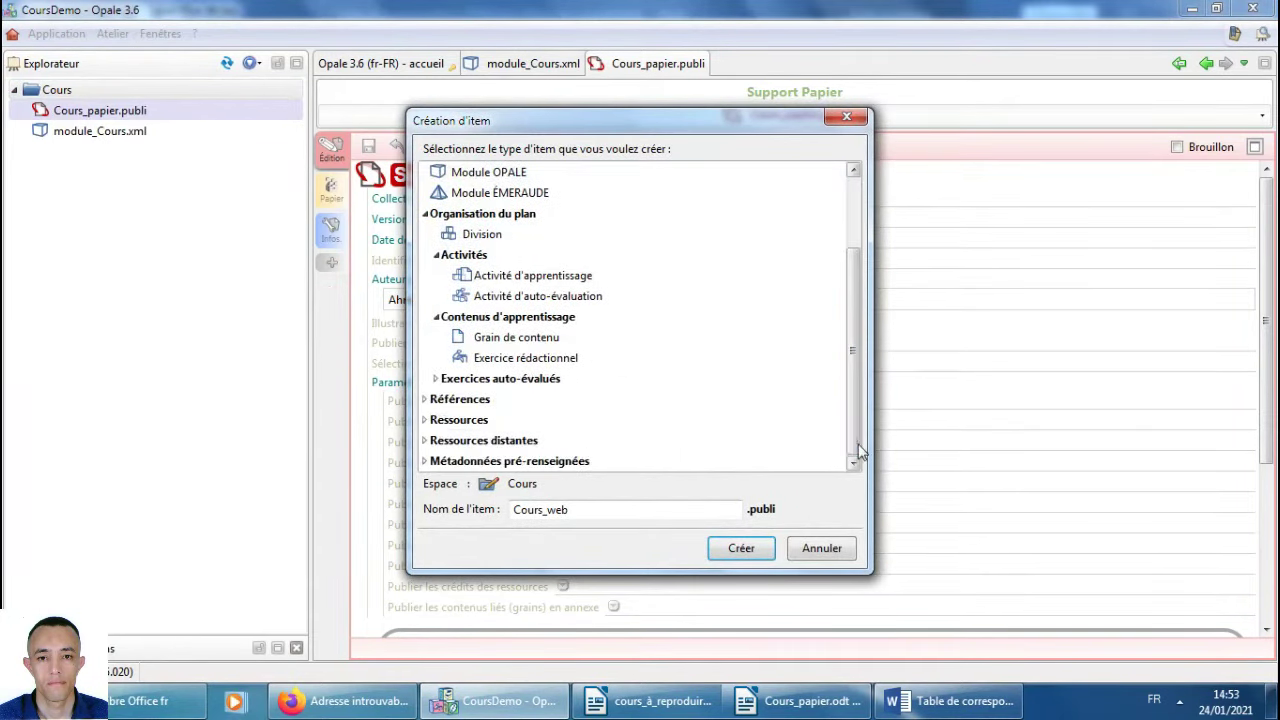
click(427, 421)
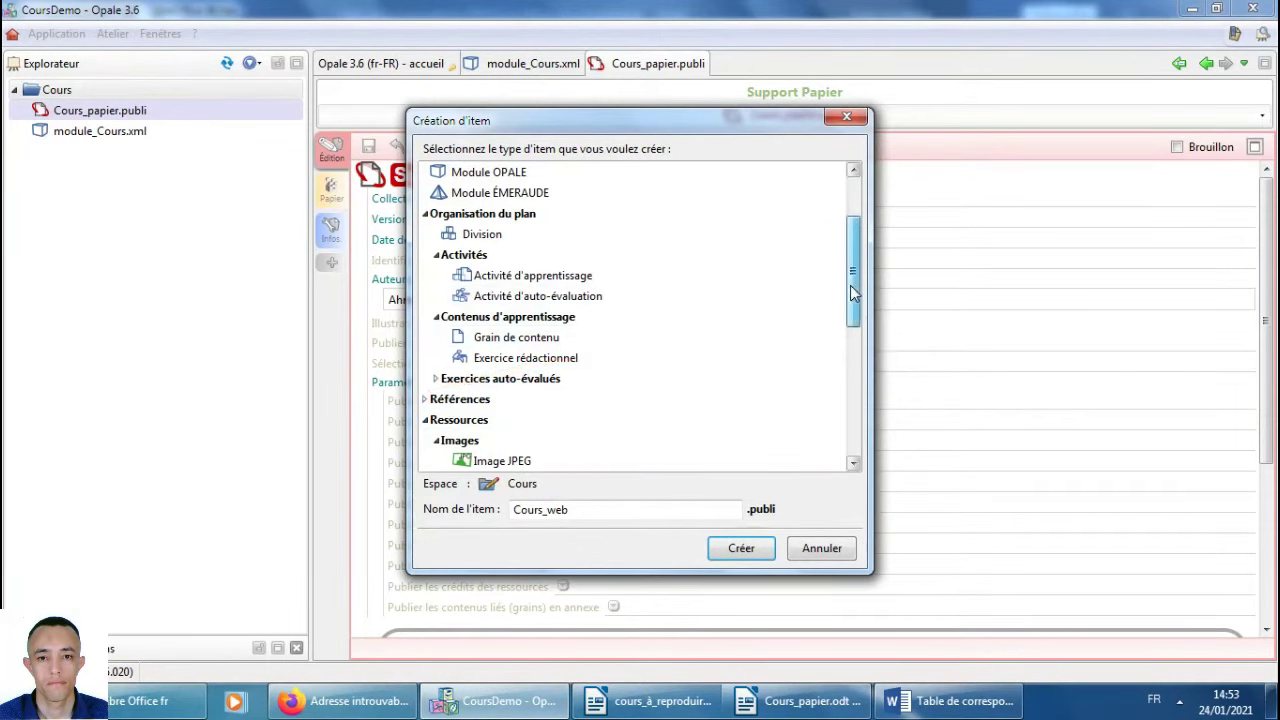
scroll(852, 290, down, 3)
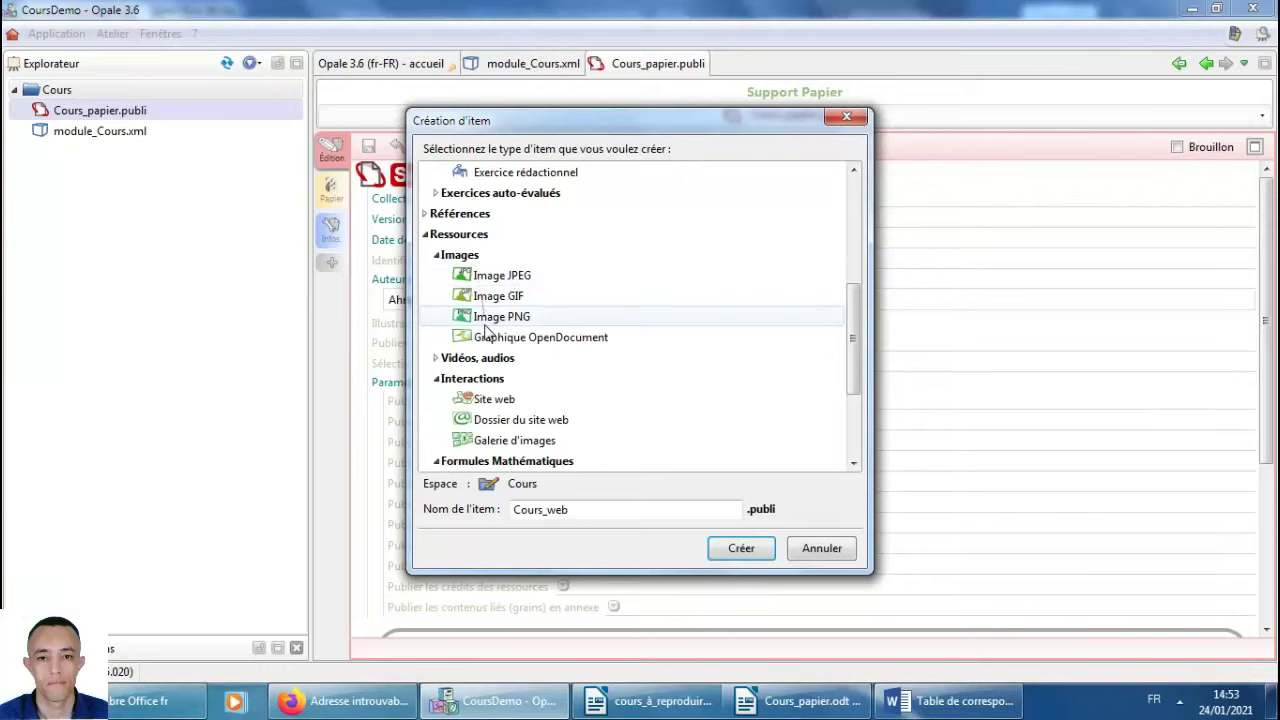
click(160, 701)
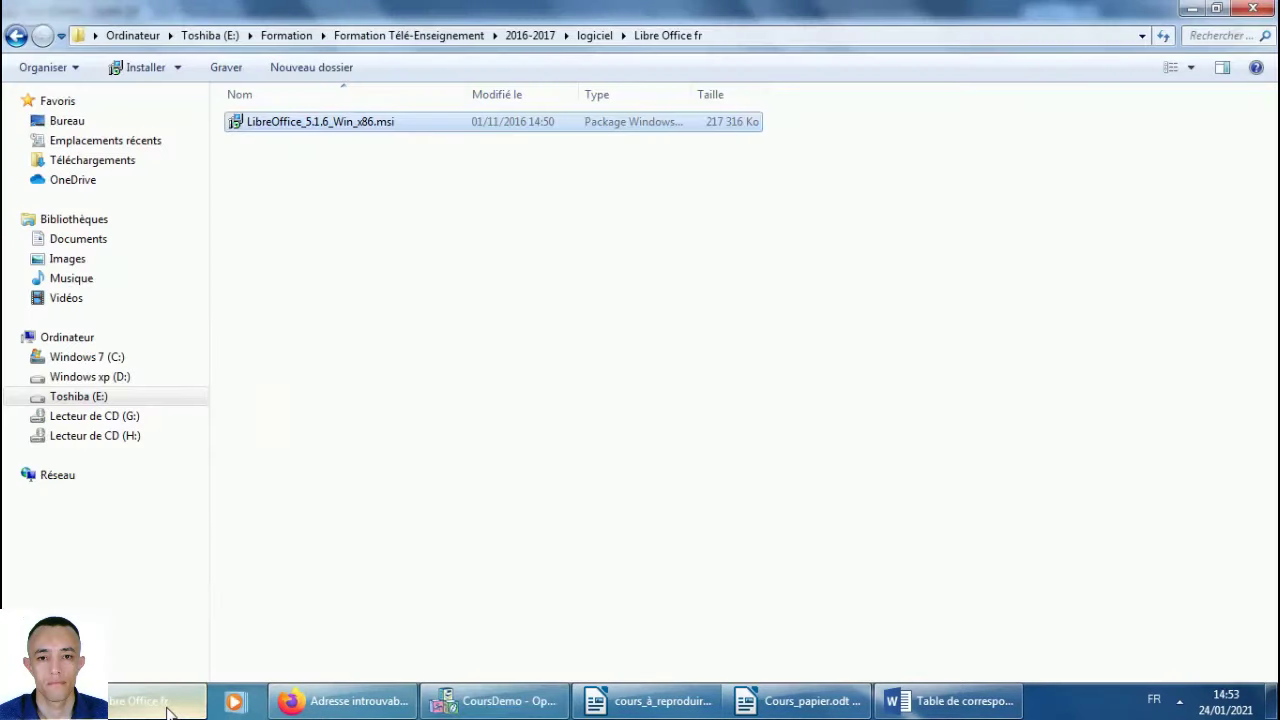
In Explorer, navigate to the logiciel\figures\figures\figure2.jpeg folder.
key(BackSpace)
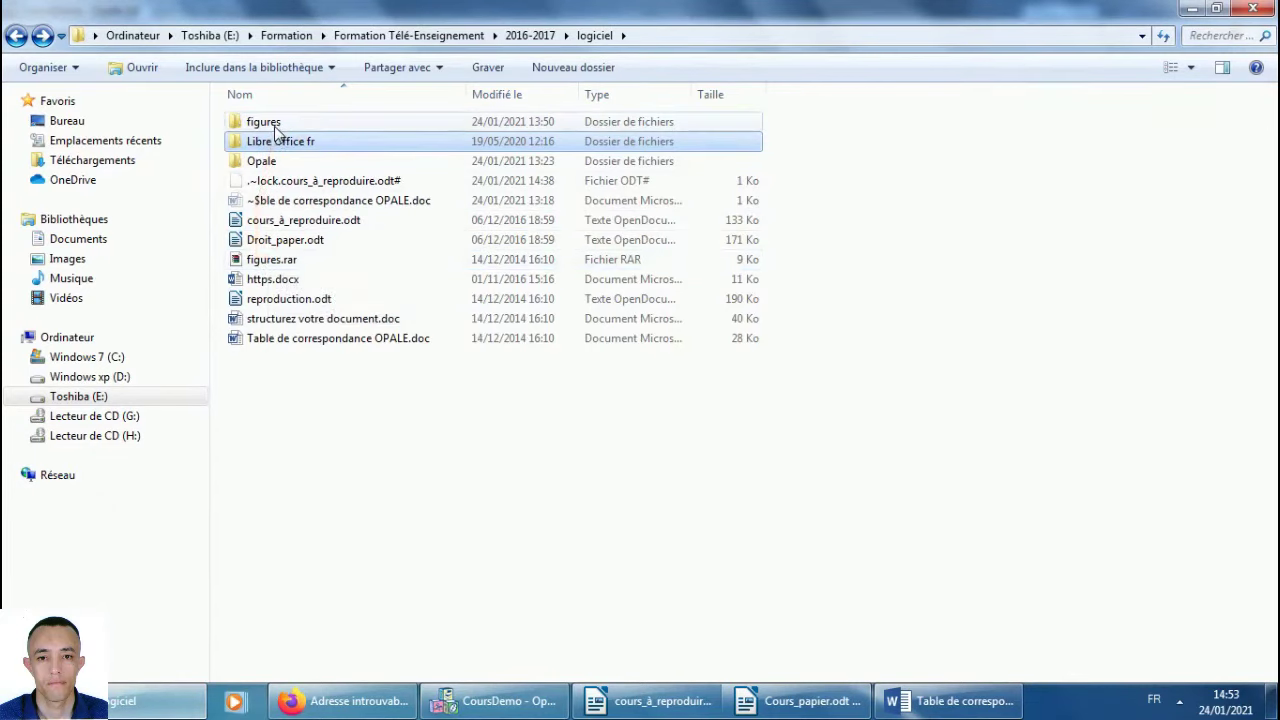
double_click(277, 130)
double_click(276, 131)
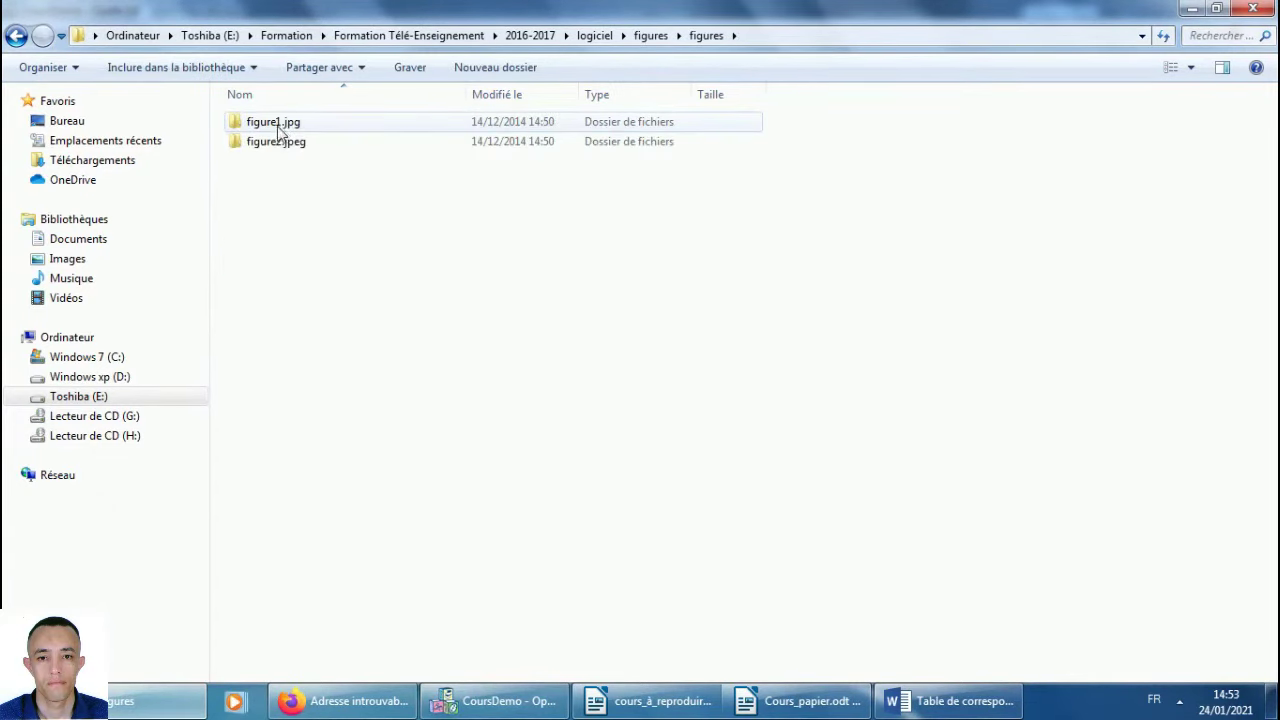
double_click(280, 131)
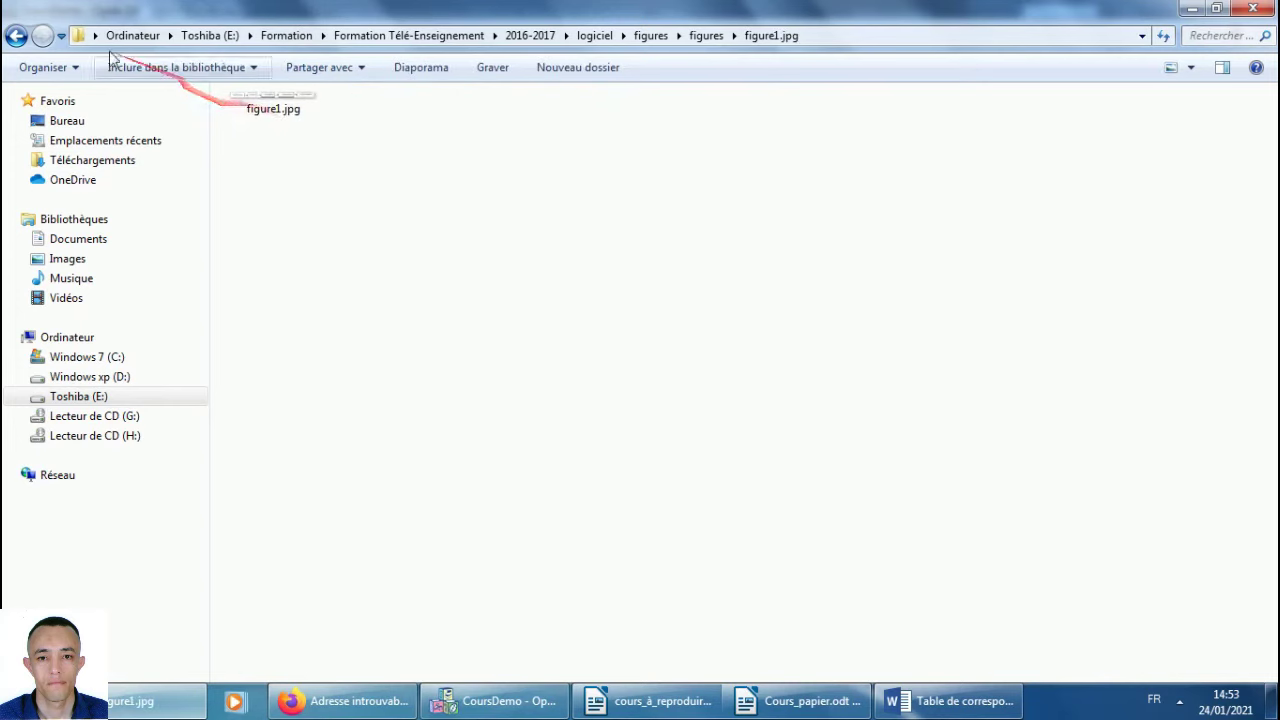
click(16, 35)
click(16, 35)
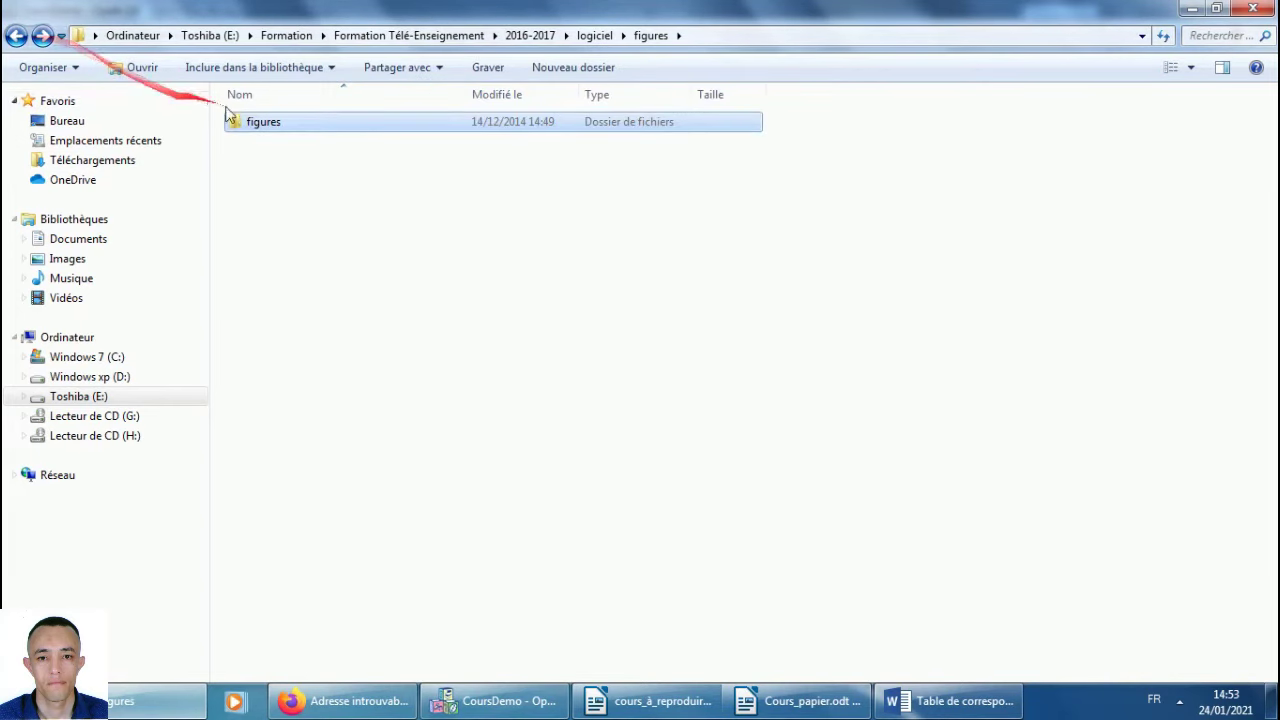
double_click(255, 124)
double_click(284, 148)
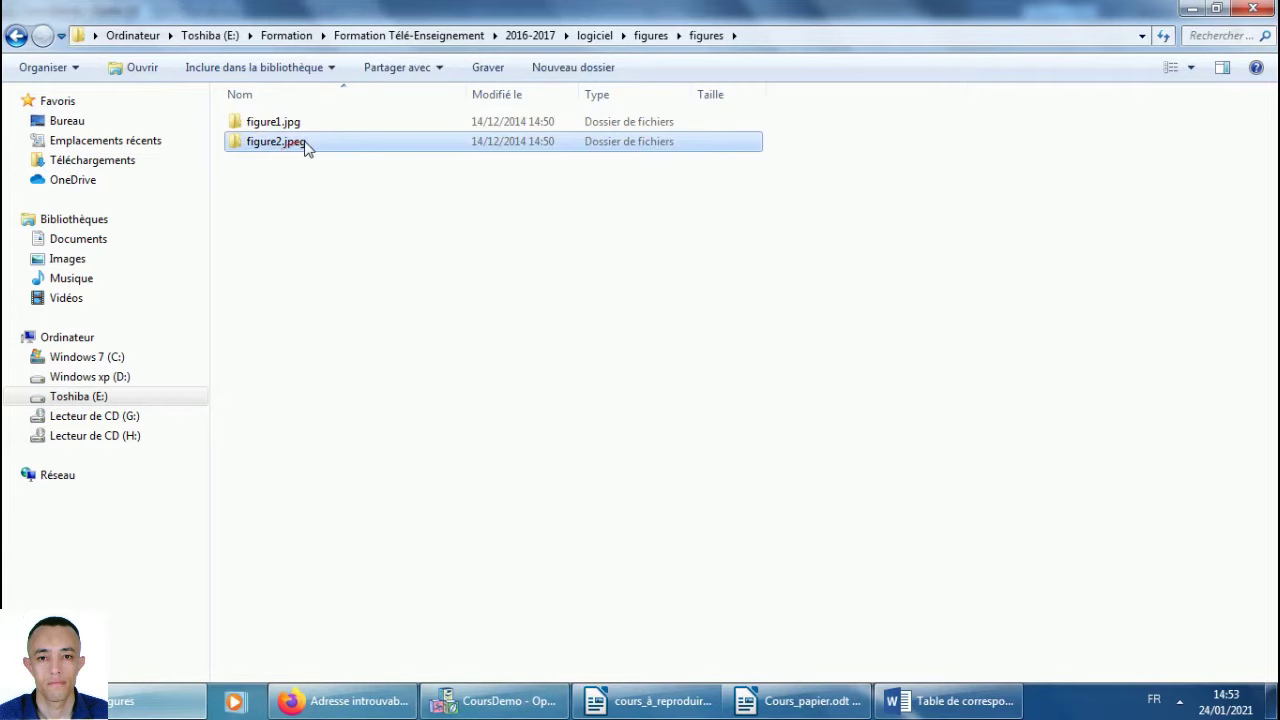
Preview the figure2.jpeg comparator diagram, close the viewer, and return to Opale's item dialog.
click(295, 124)
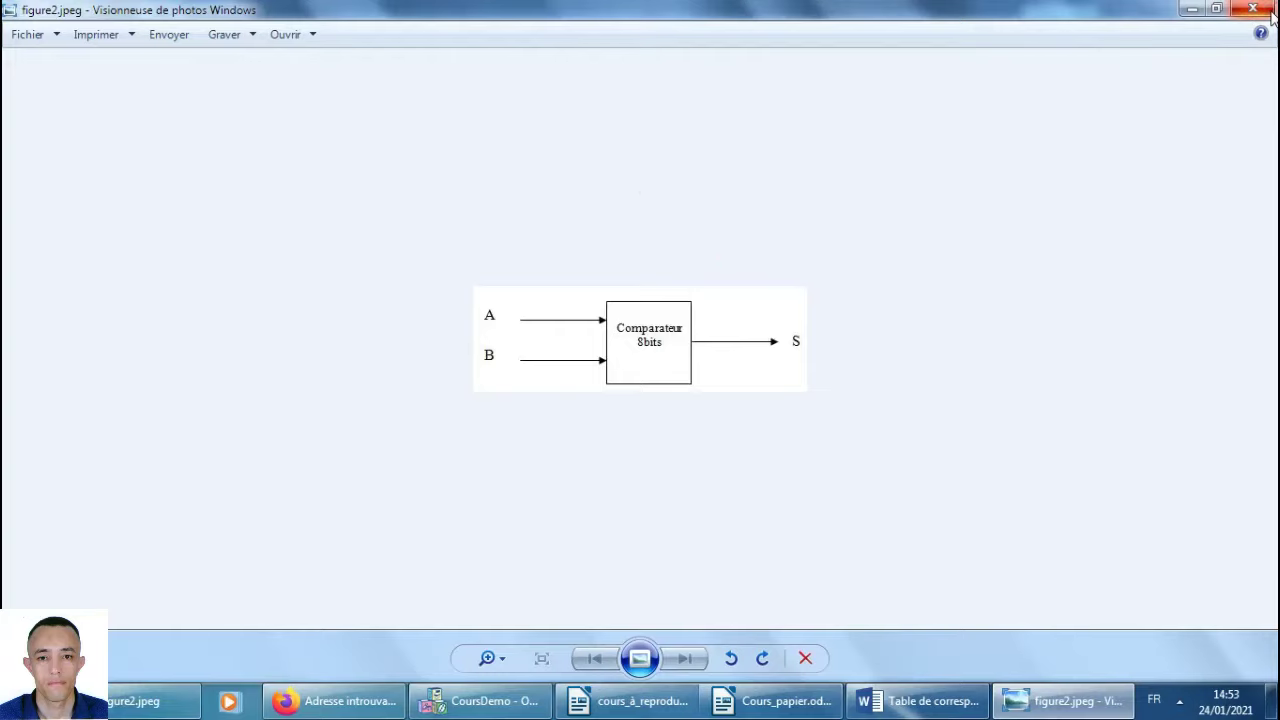
click(1255, 9)
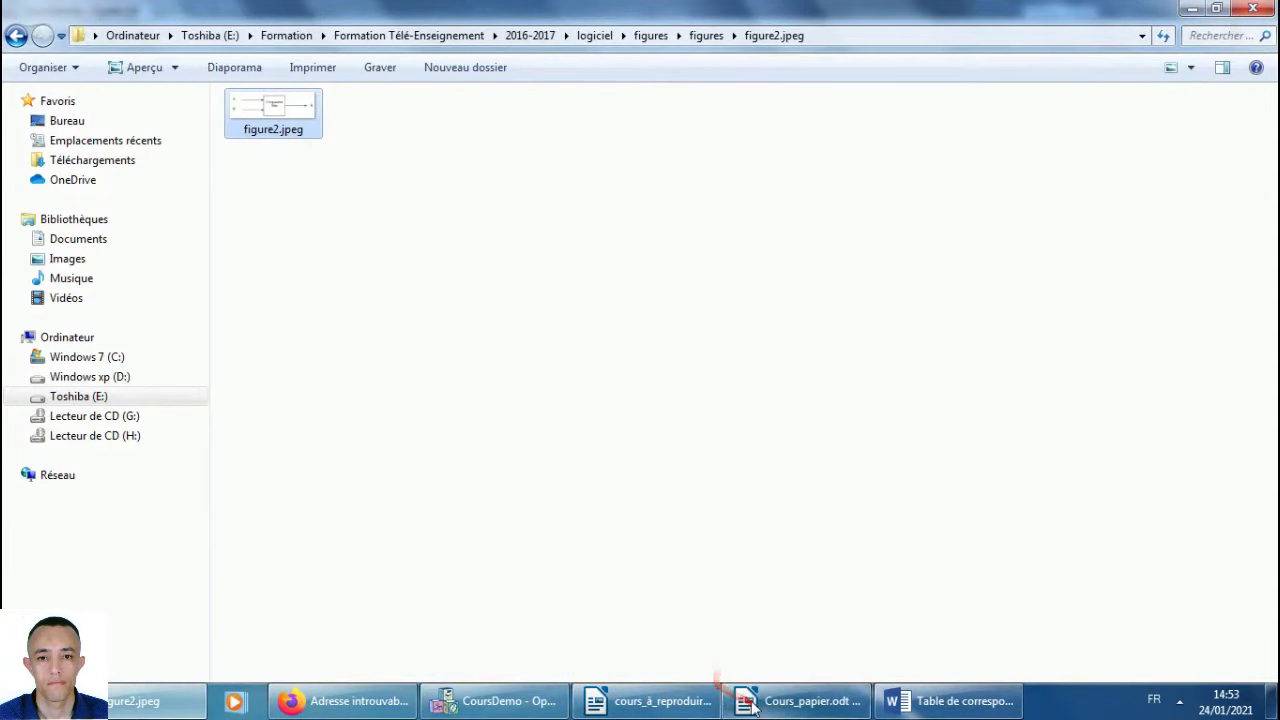
click(490, 690)
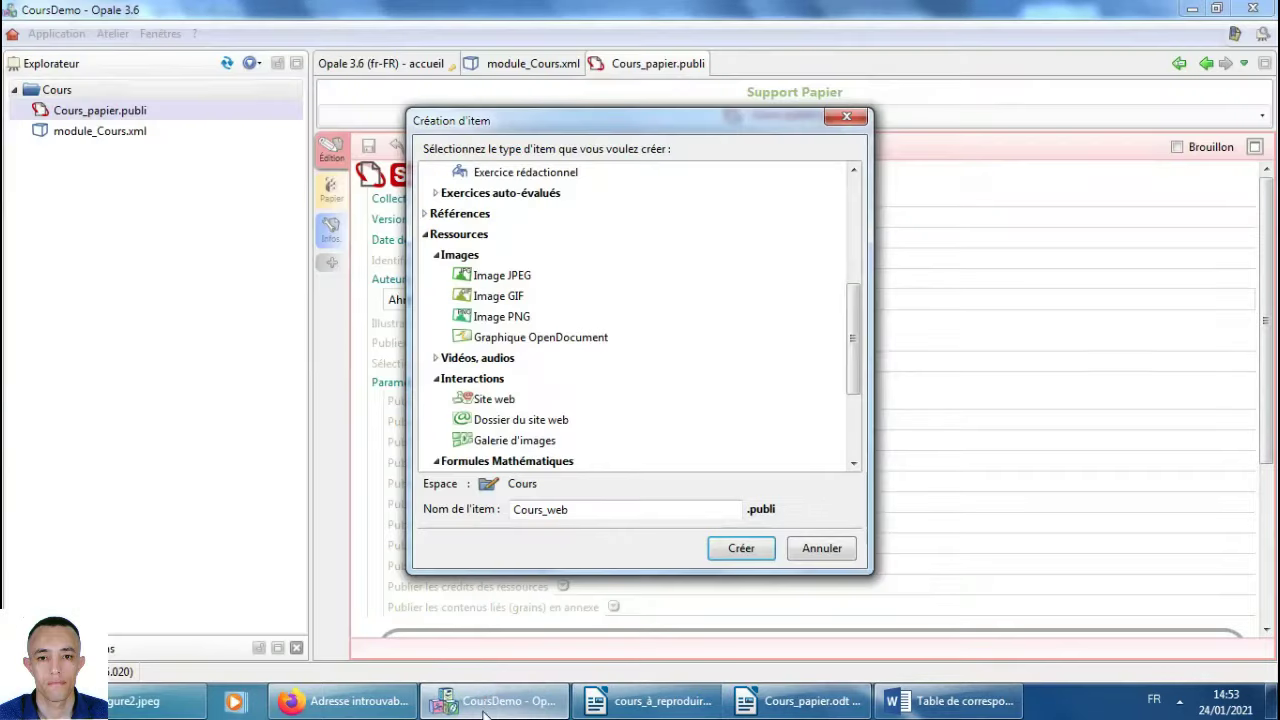
Create an Image JPEG item named image.jpg in Cours and begin importing a picture.
click(528, 277)
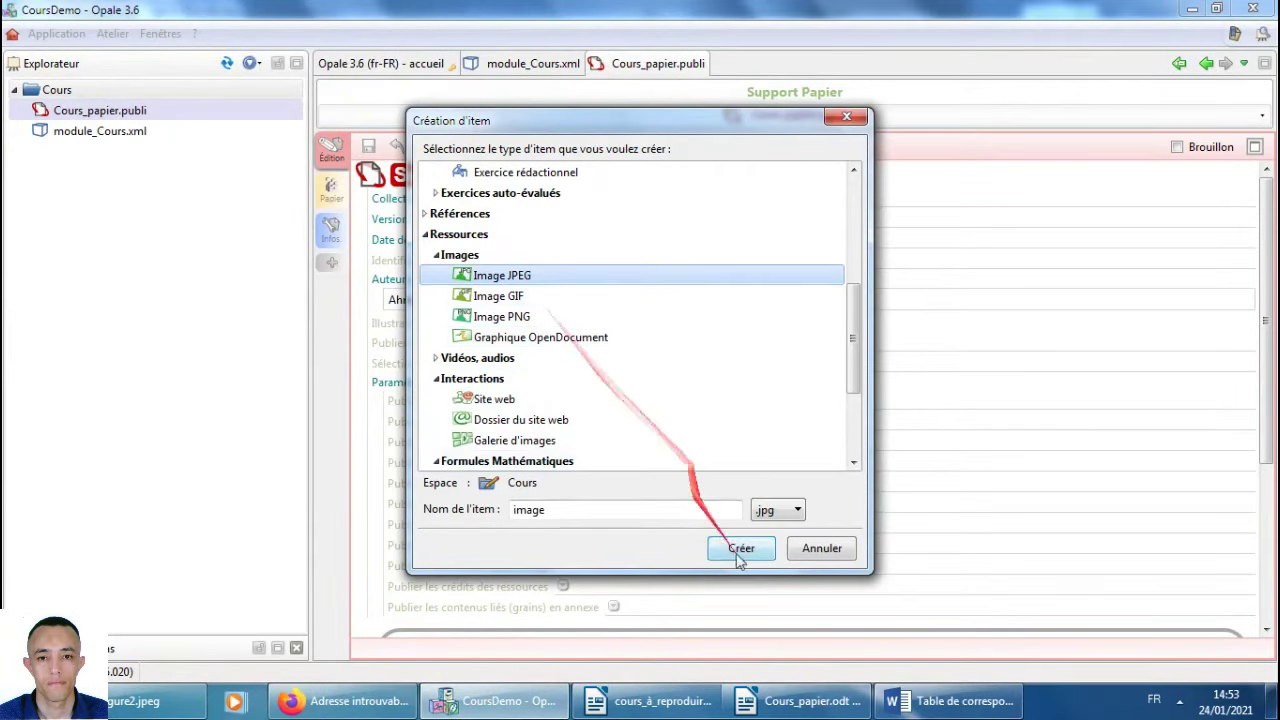
click(745, 550)
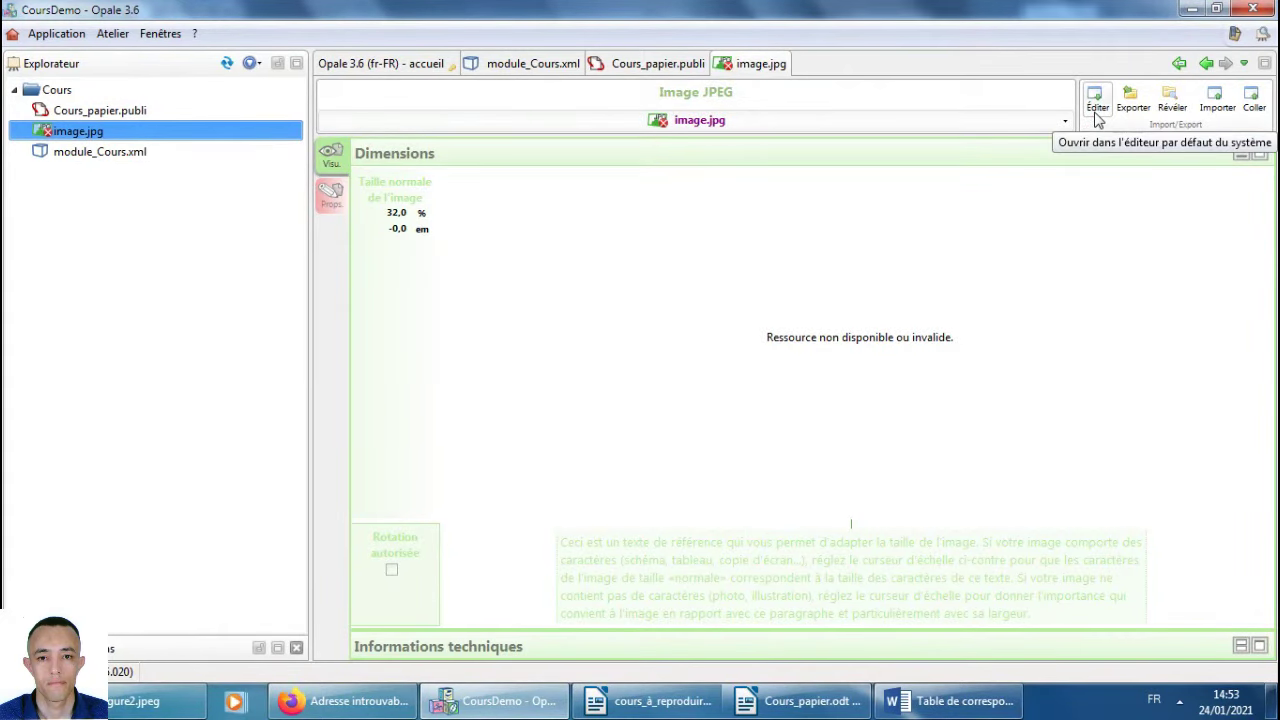
click(1214, 97)
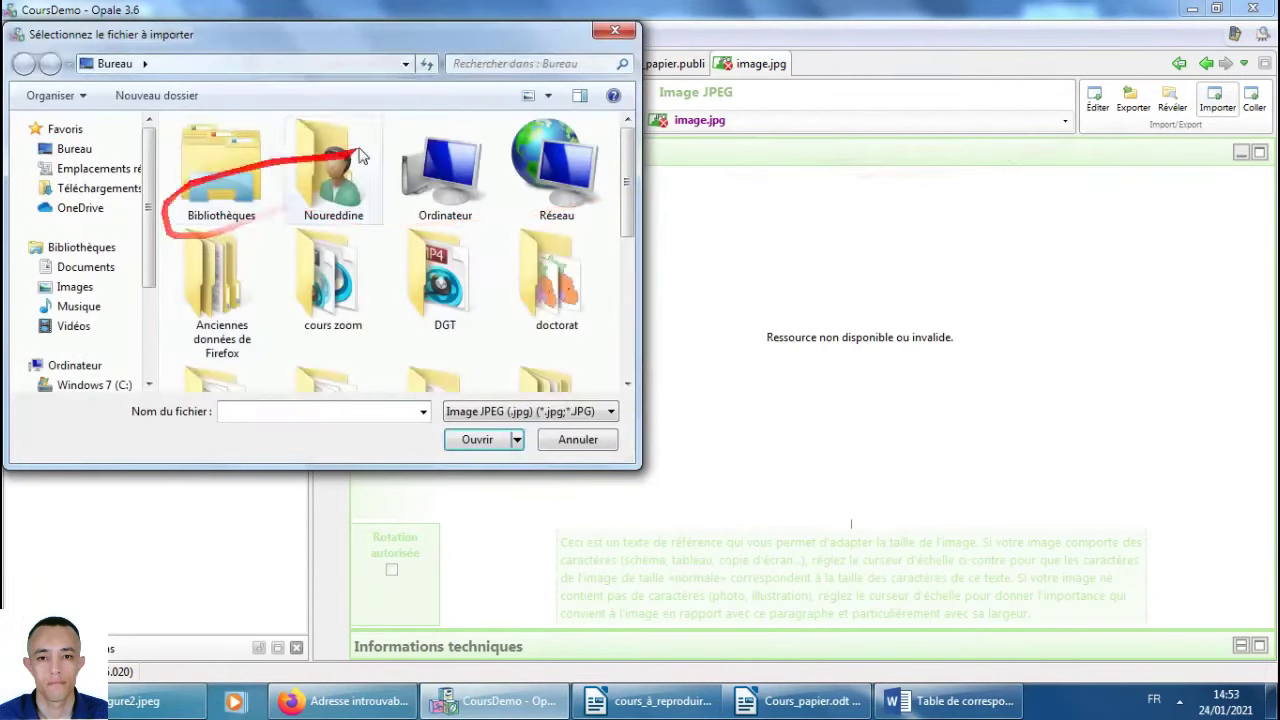
Browse the import dialog to Toshiba (E:) > Formation > Formation Télé-Enseignement > 2016-2017.
double_click(443, 162)
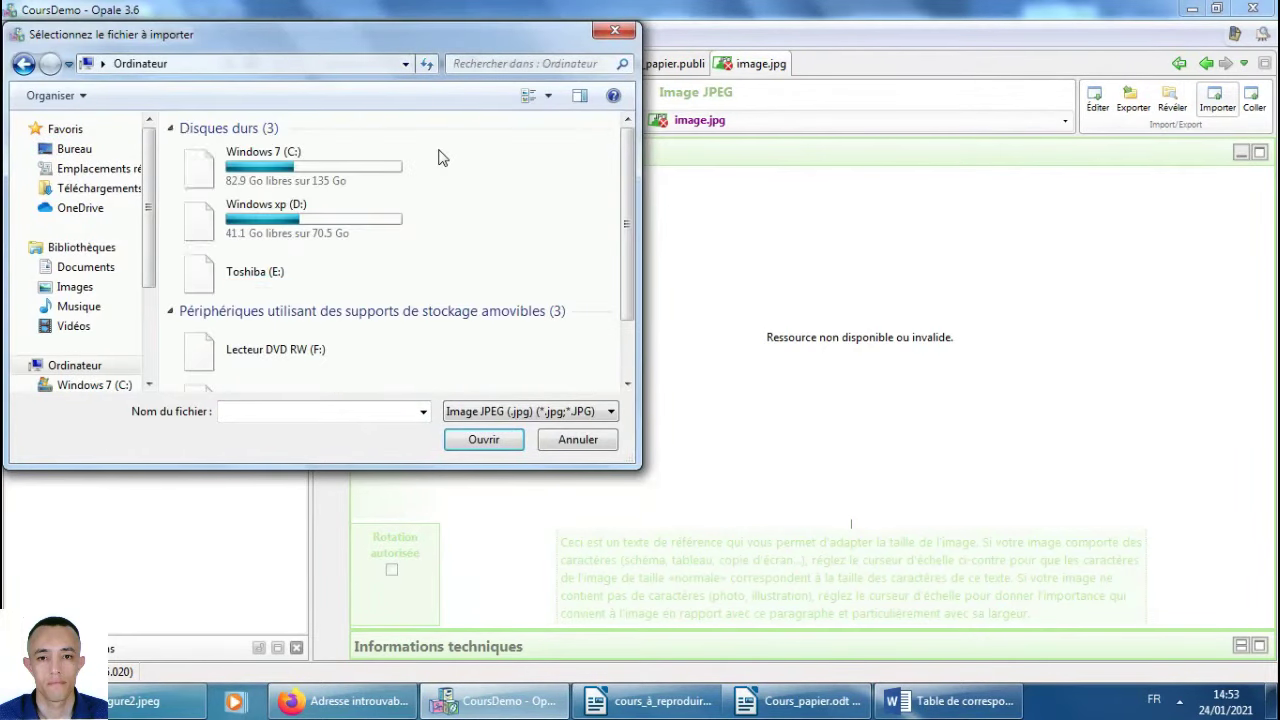
double_click(290, 272)
key(f)
key(f)
key(f)
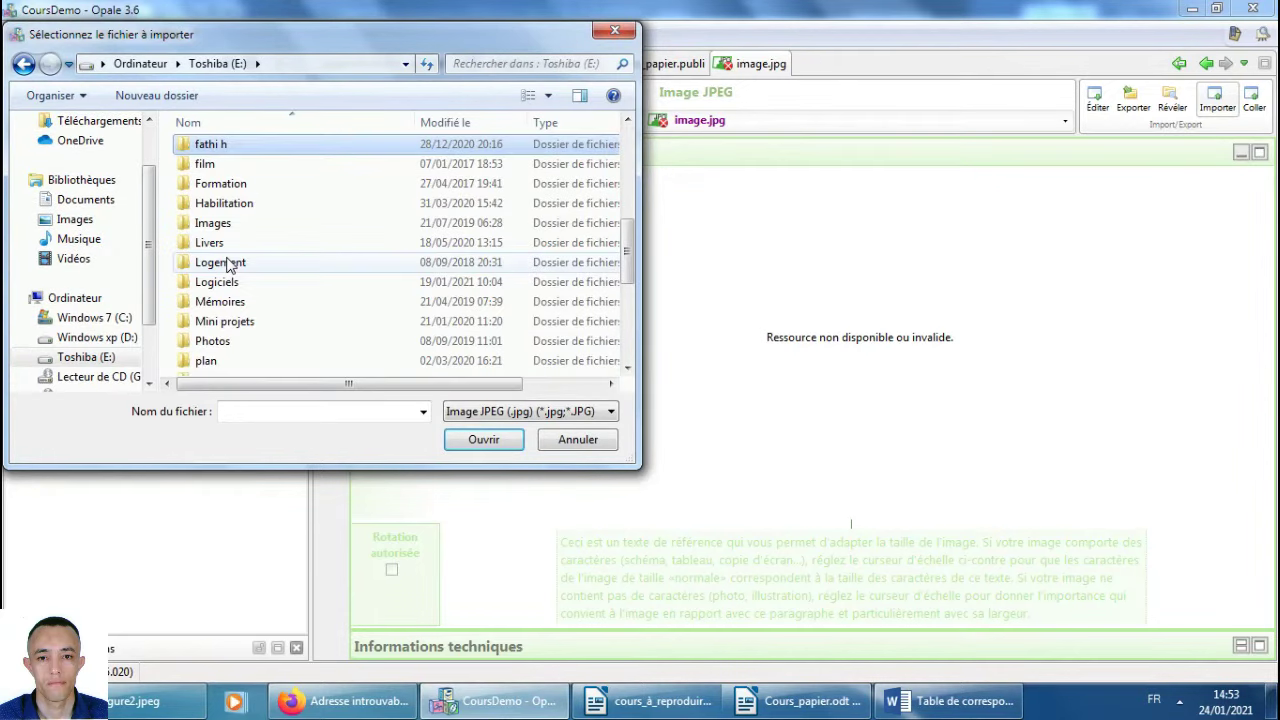
key(Return)
key(f)
key(f)
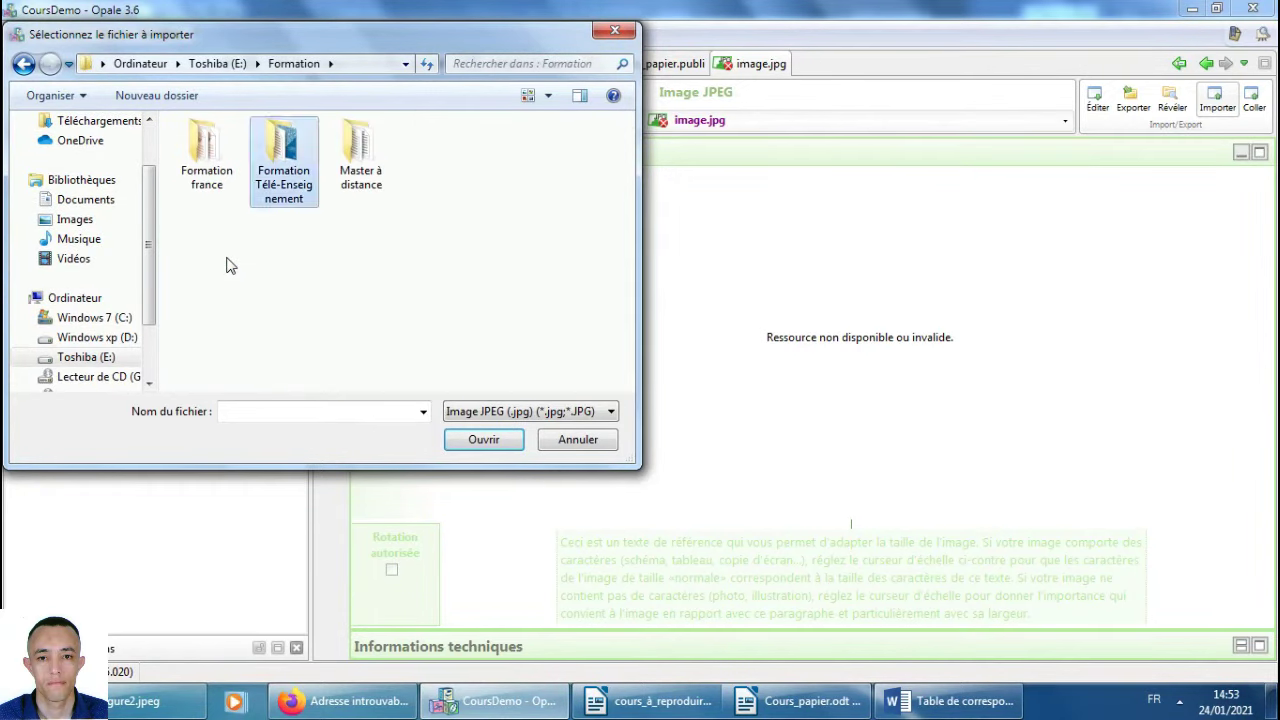
key(Return)
text(2015)
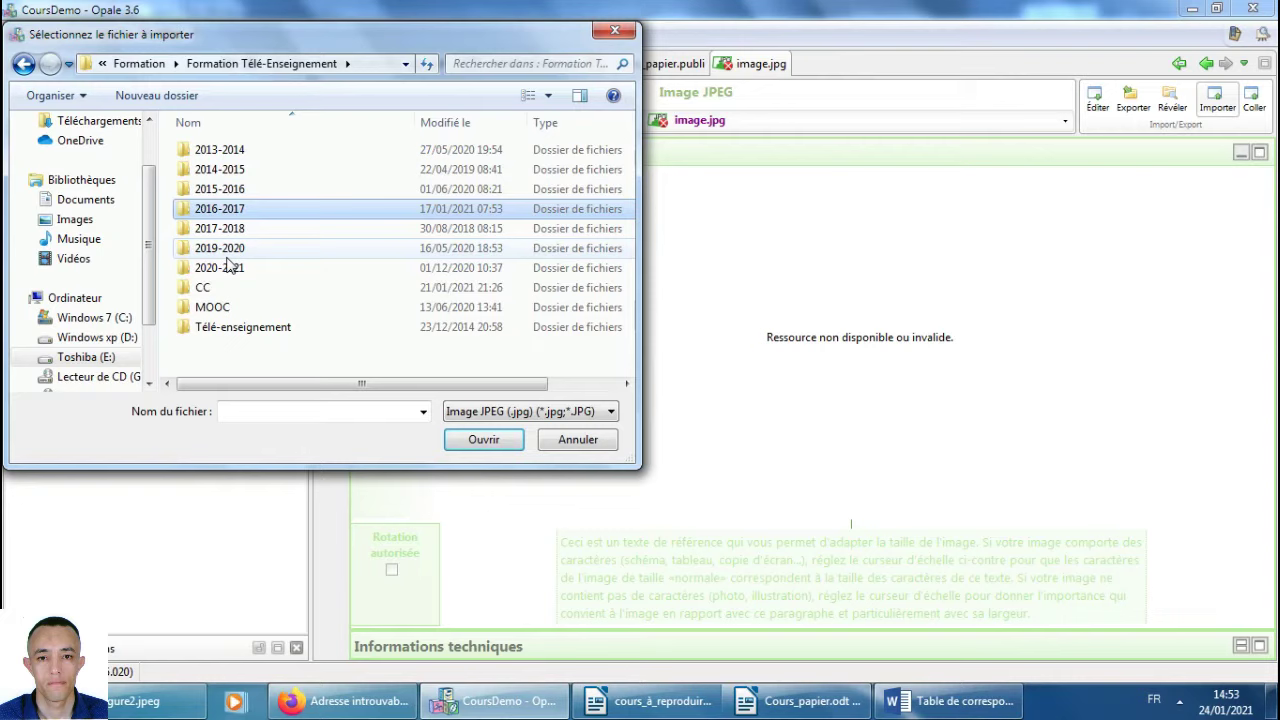
key(Return)
Continue into the logiciel\figures\figures\figure2.jpeg folder.
key(Down)
key(Down)
key(Down)
key(Down)
key(Down)
key(Down)
key(Down)
key(Down)
key(Down)
key(Down)
key(Down)
key(Down)
key(Down)
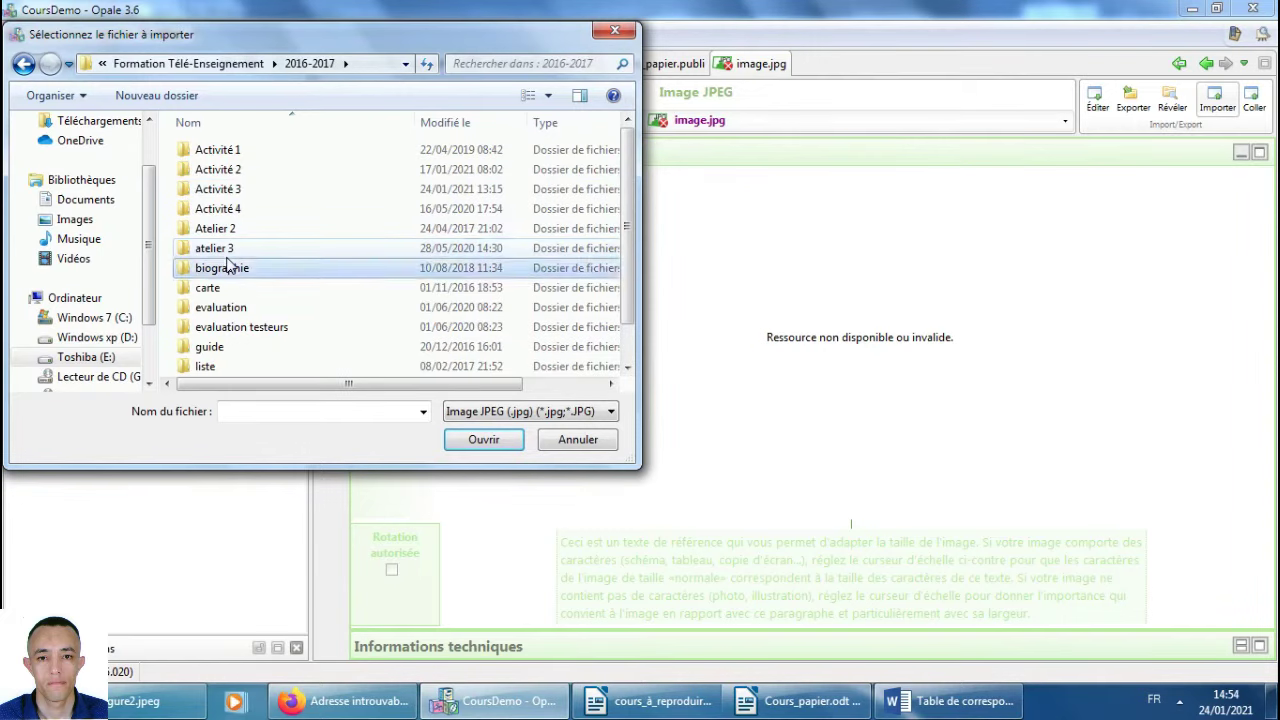
key(Down)
key(Up)
key(Return)
key(Down)
key(Up)
key(Return)
key(Down)
key(Return)
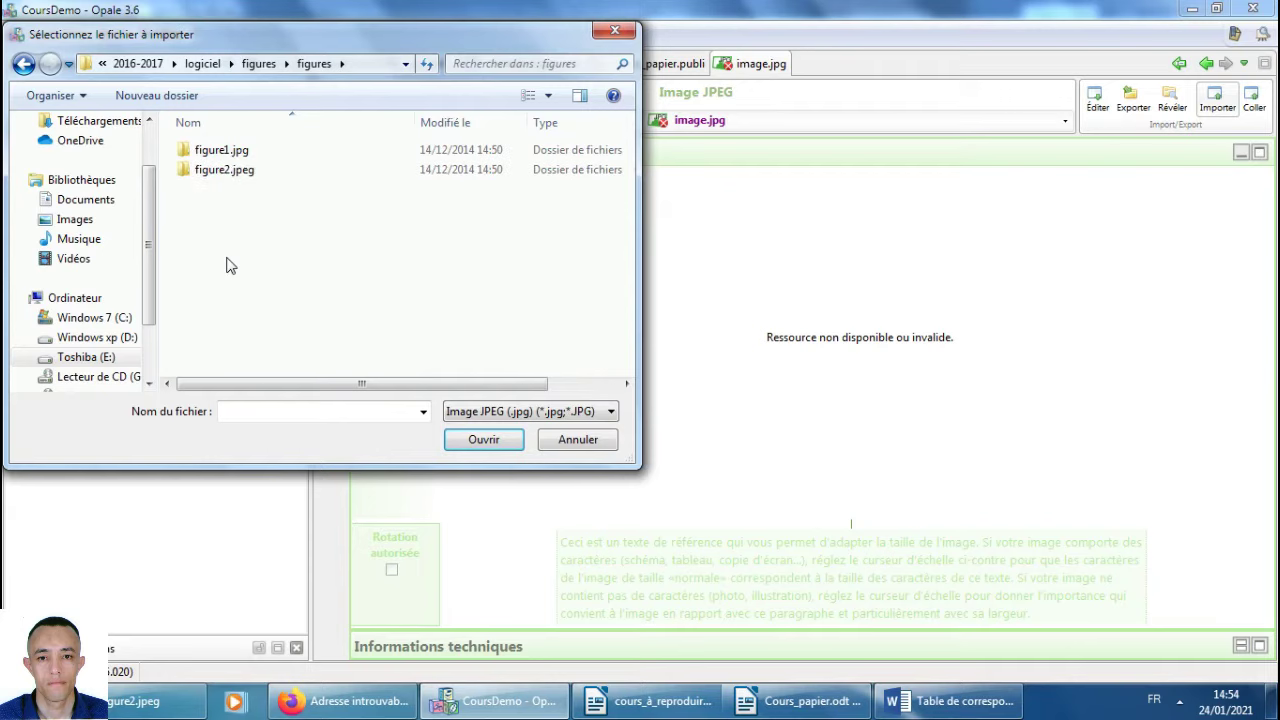
key(Down)
key(Down)
key(Return)
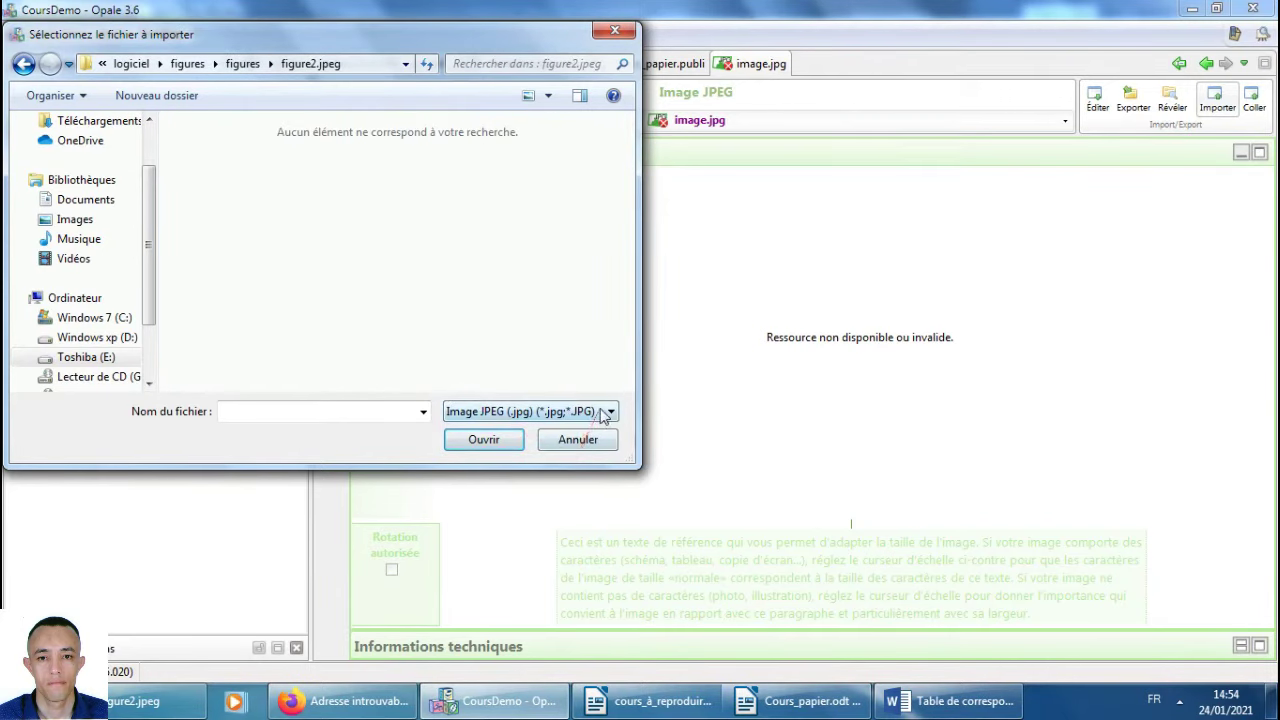
Set the file type to Autre (*.*), select figure2.jpeg and open it for import.
key(alt+Tab)
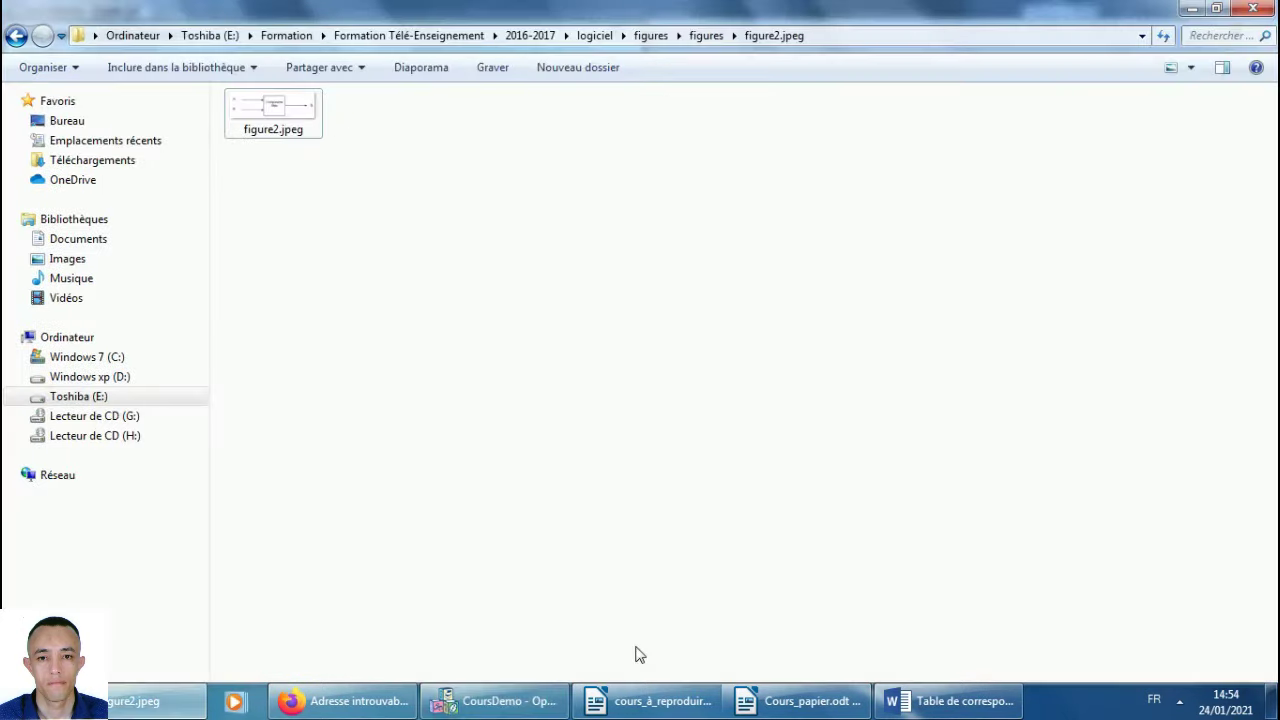
click(488, 699)
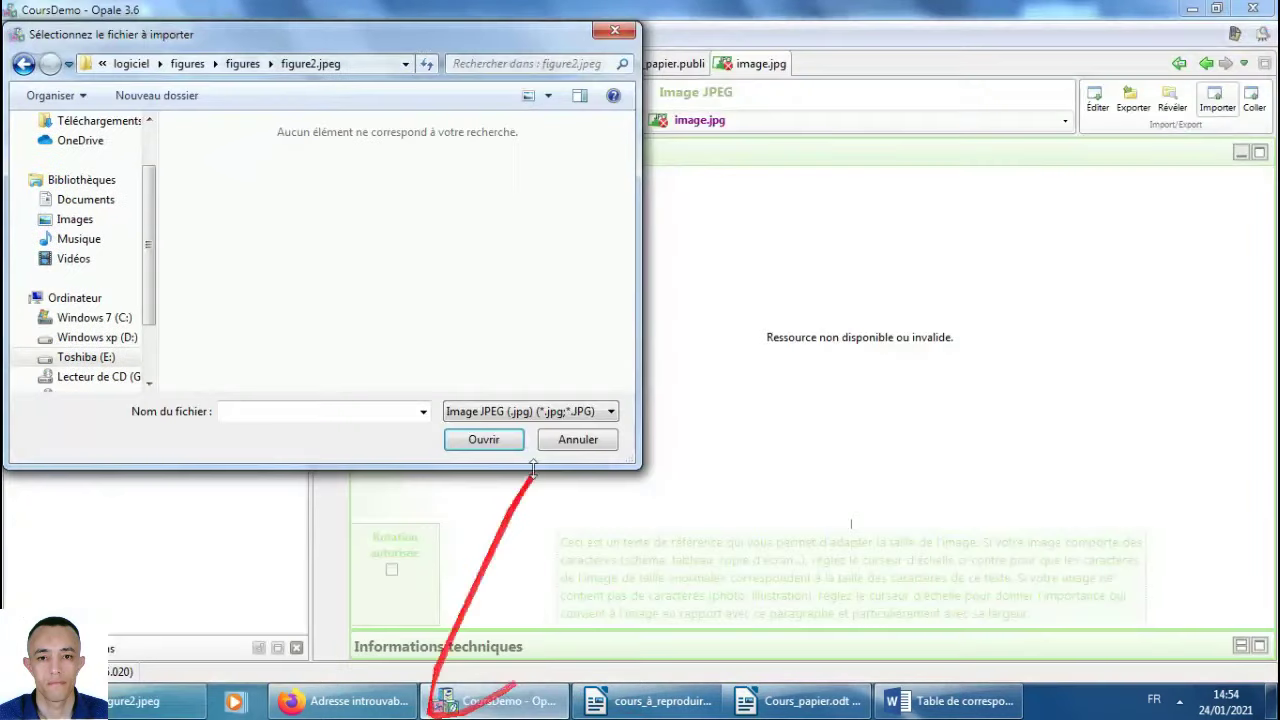
click(532, 411)
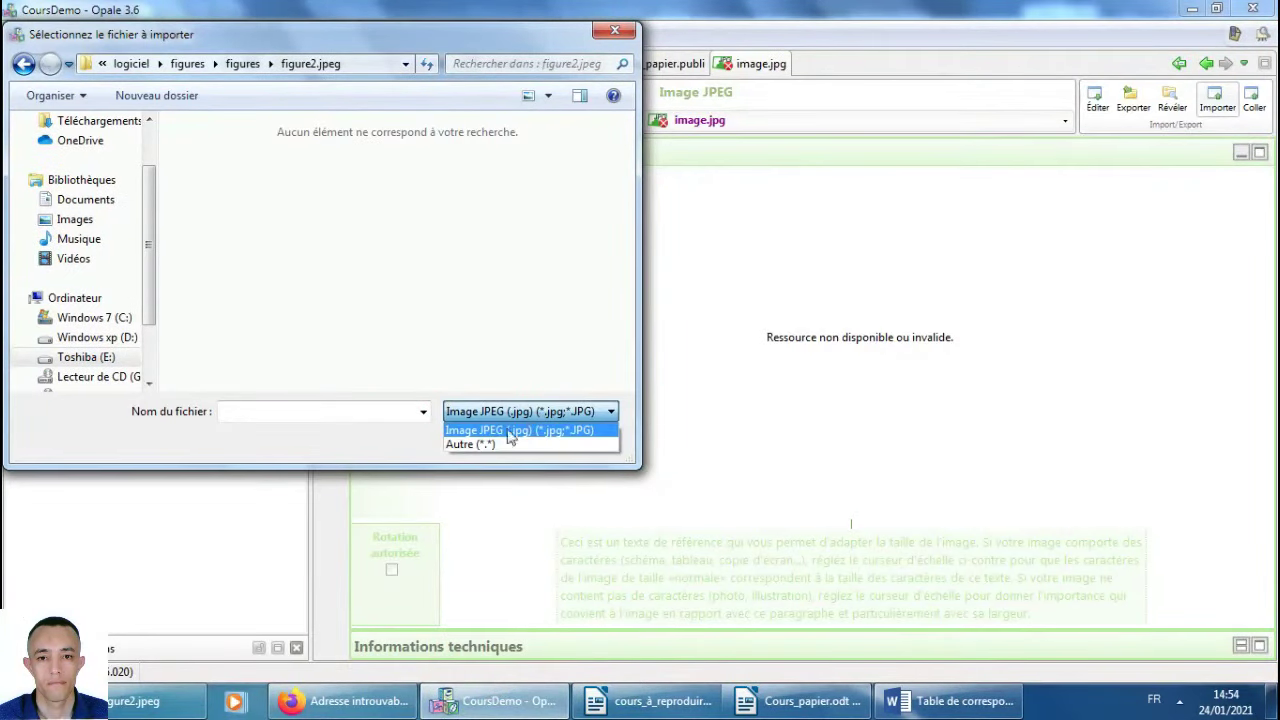
click(490, 430)
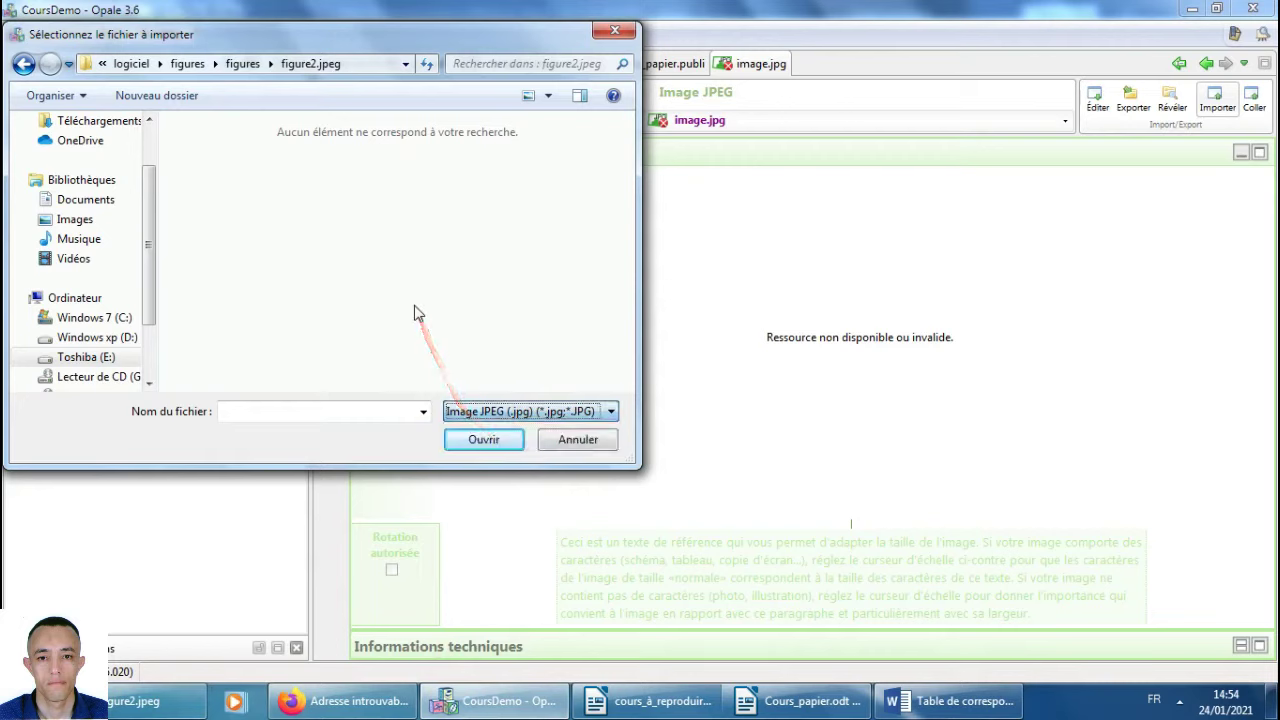
click(500, 416)
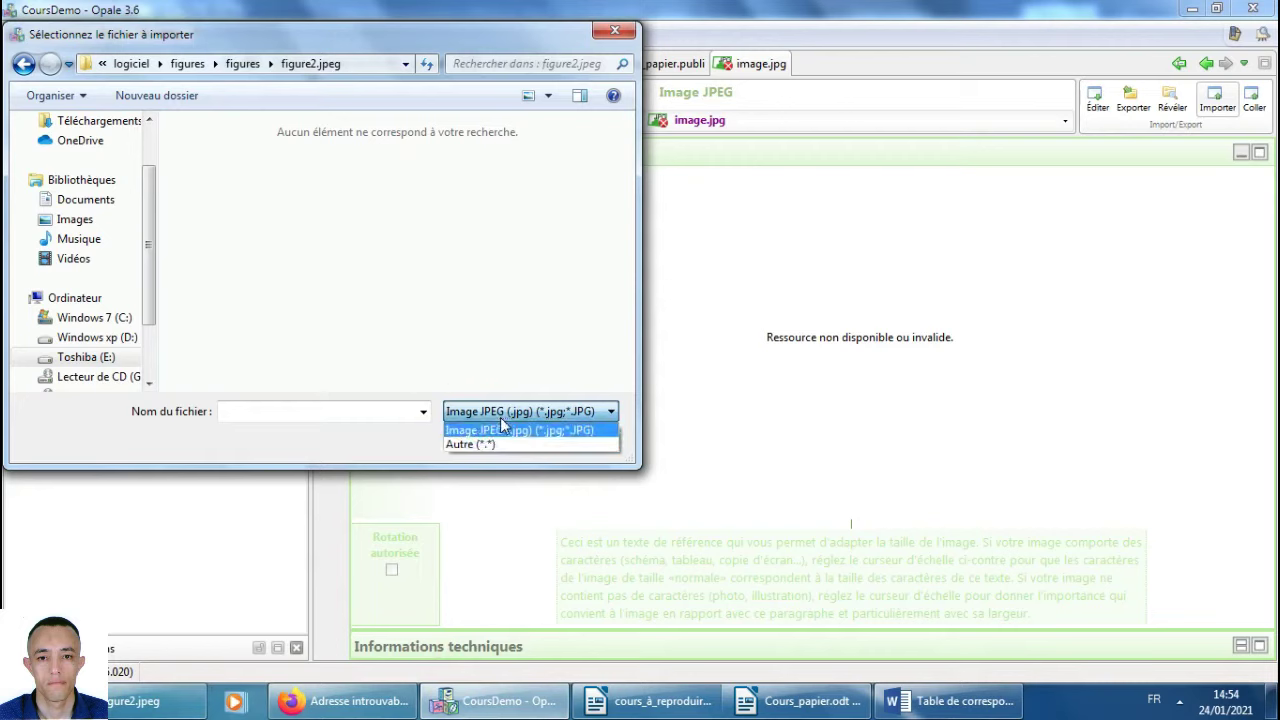
click(493, 446)
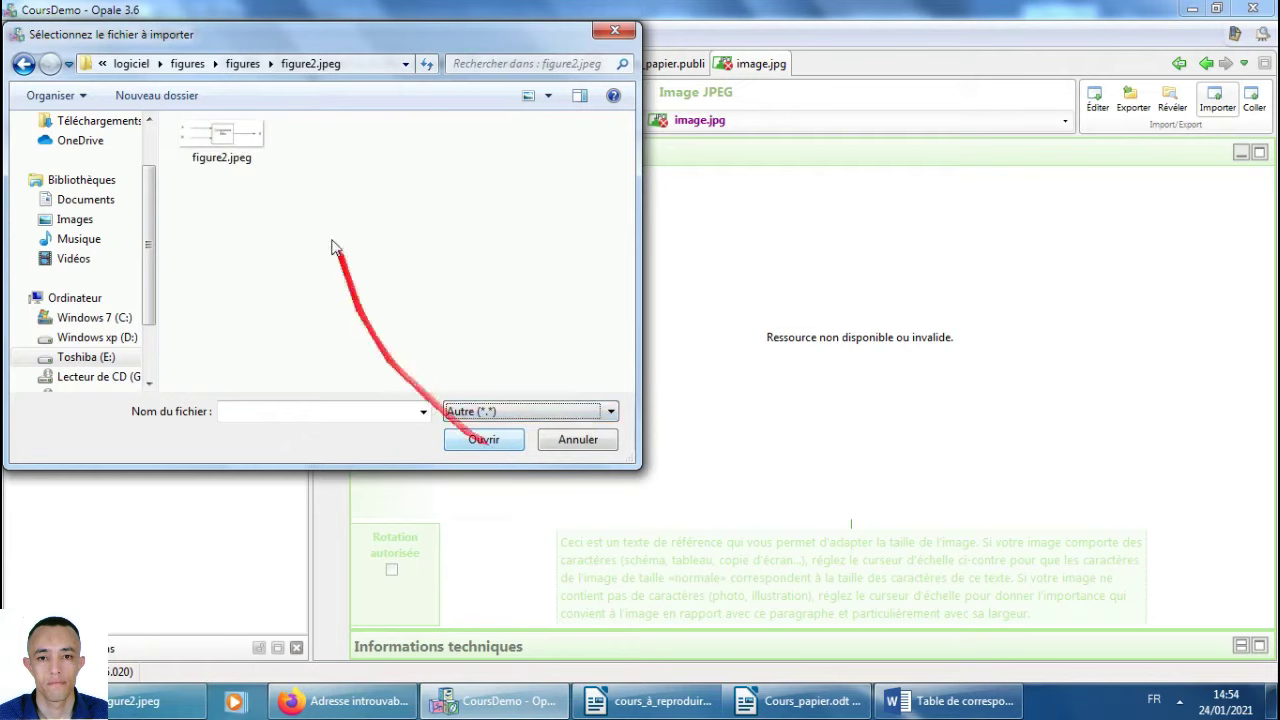
click(240, 152)
click(498, 442)
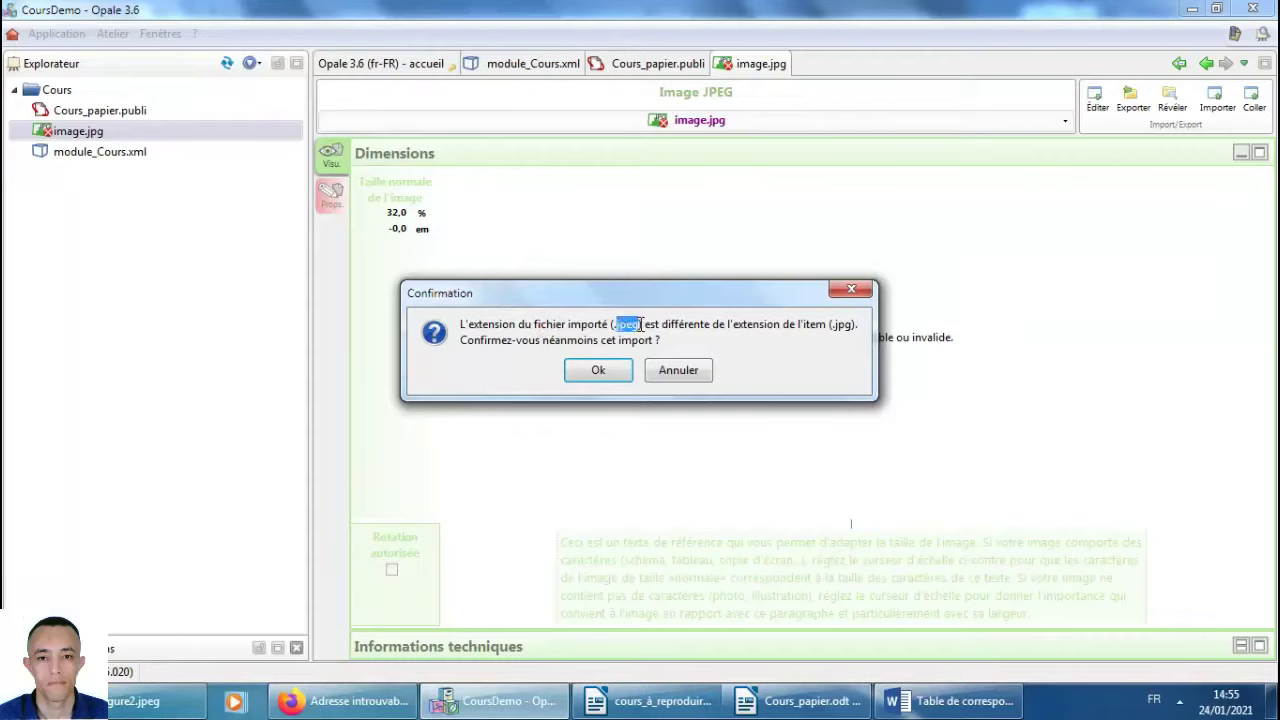
Confirm the .jpeg import, give image.jpg the title Fig1, and save.
click(598, 371)
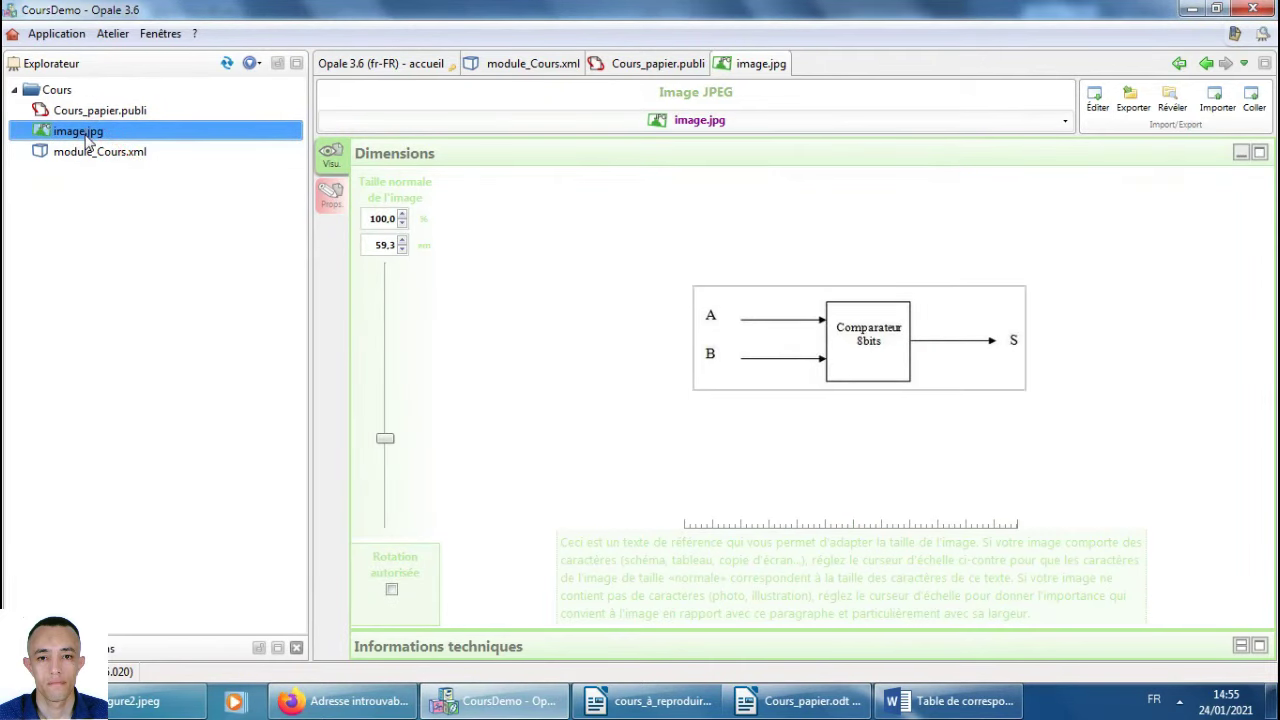
mouse_move(87, 143)
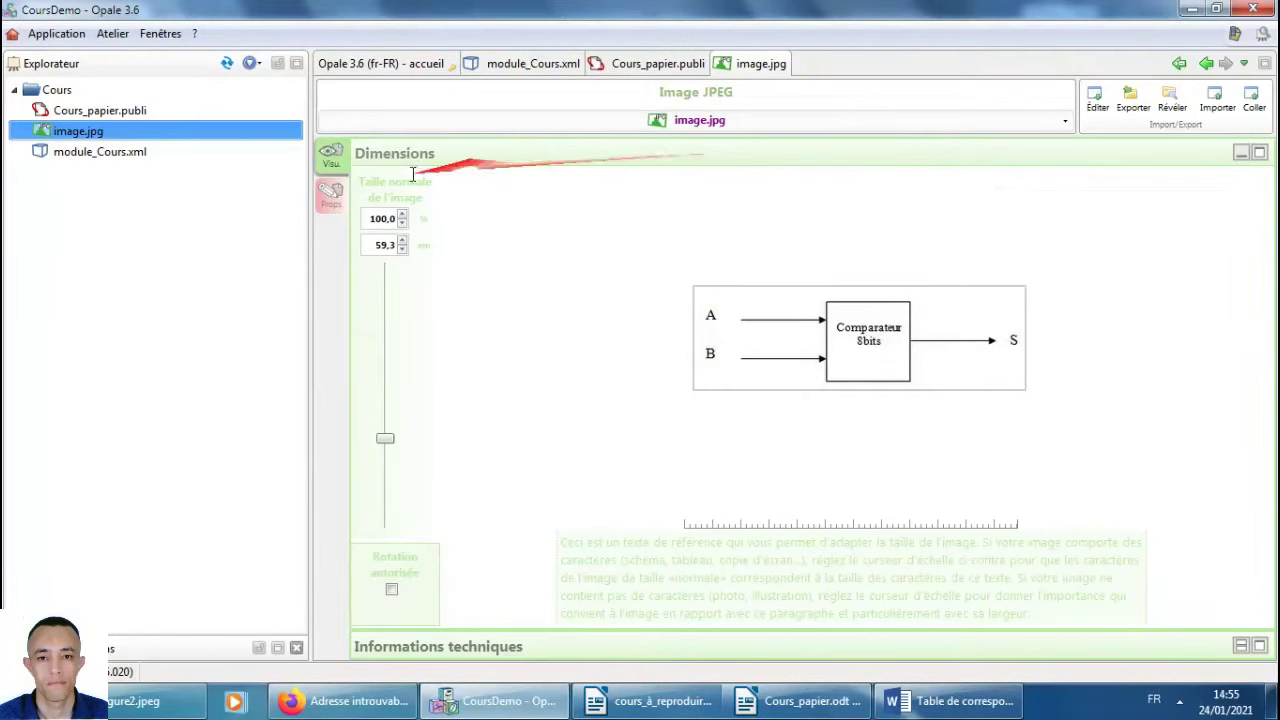
click(332, 198)
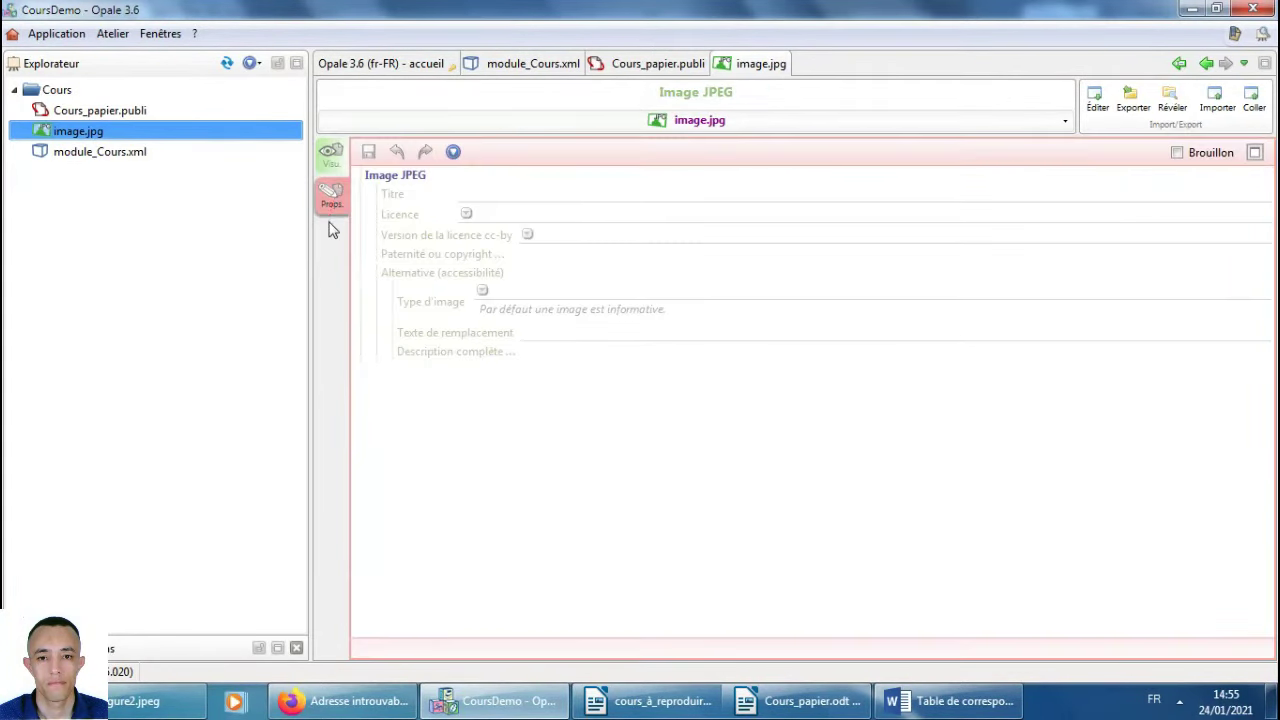
click(480, 194)
text(Fig1)
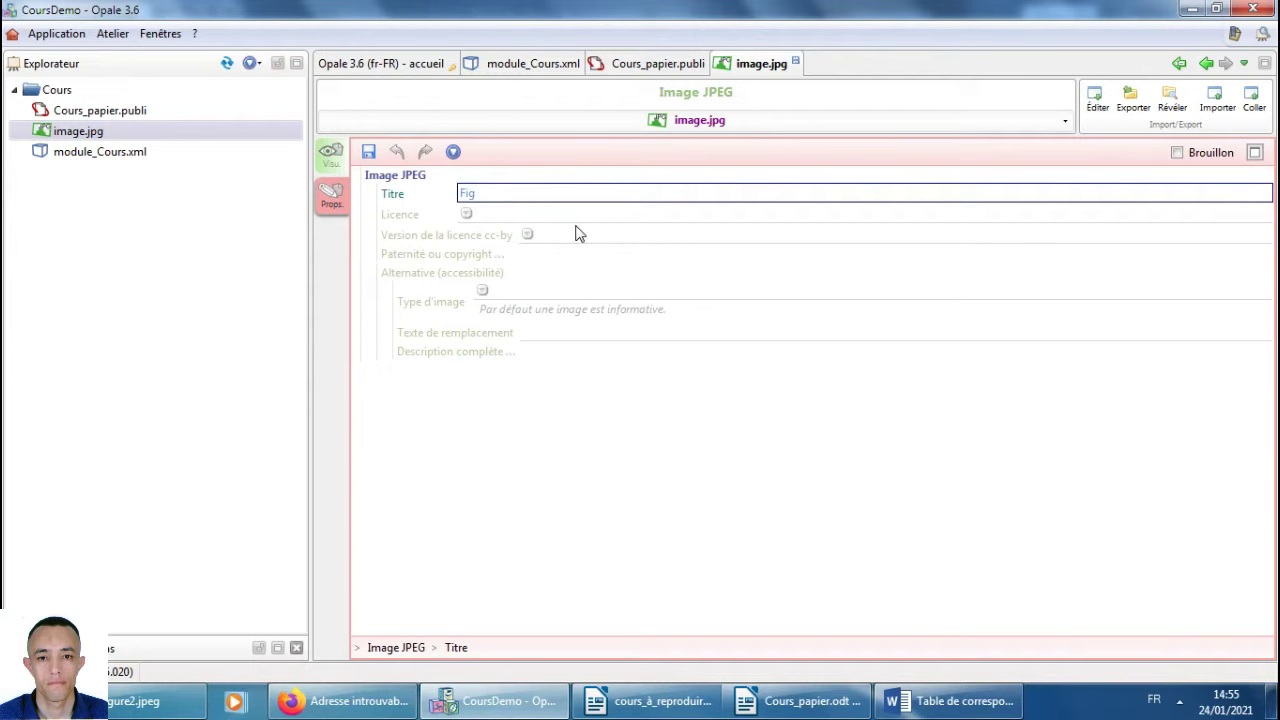
click(369, 152)
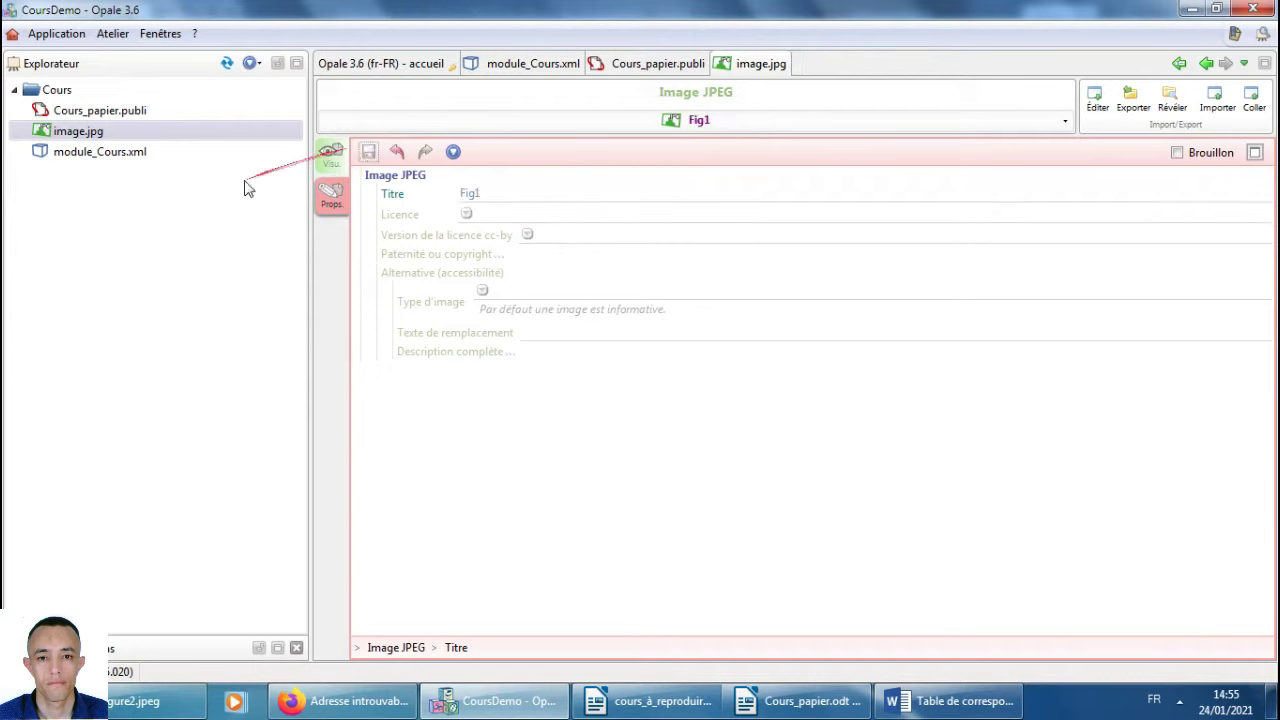
Make image.jpg (Fig1) the cover illustration of Cours_papier.publi and save it.
double_click(112, 112)
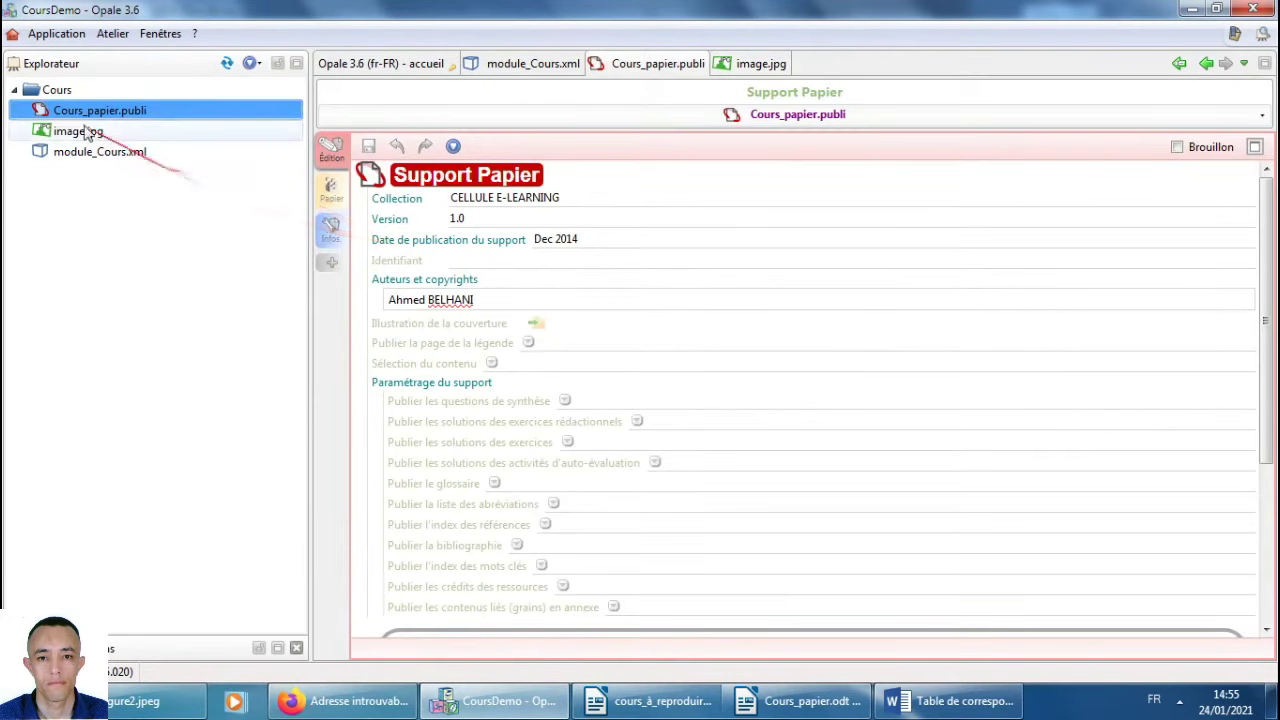
drag(52, 138, 547, 333)
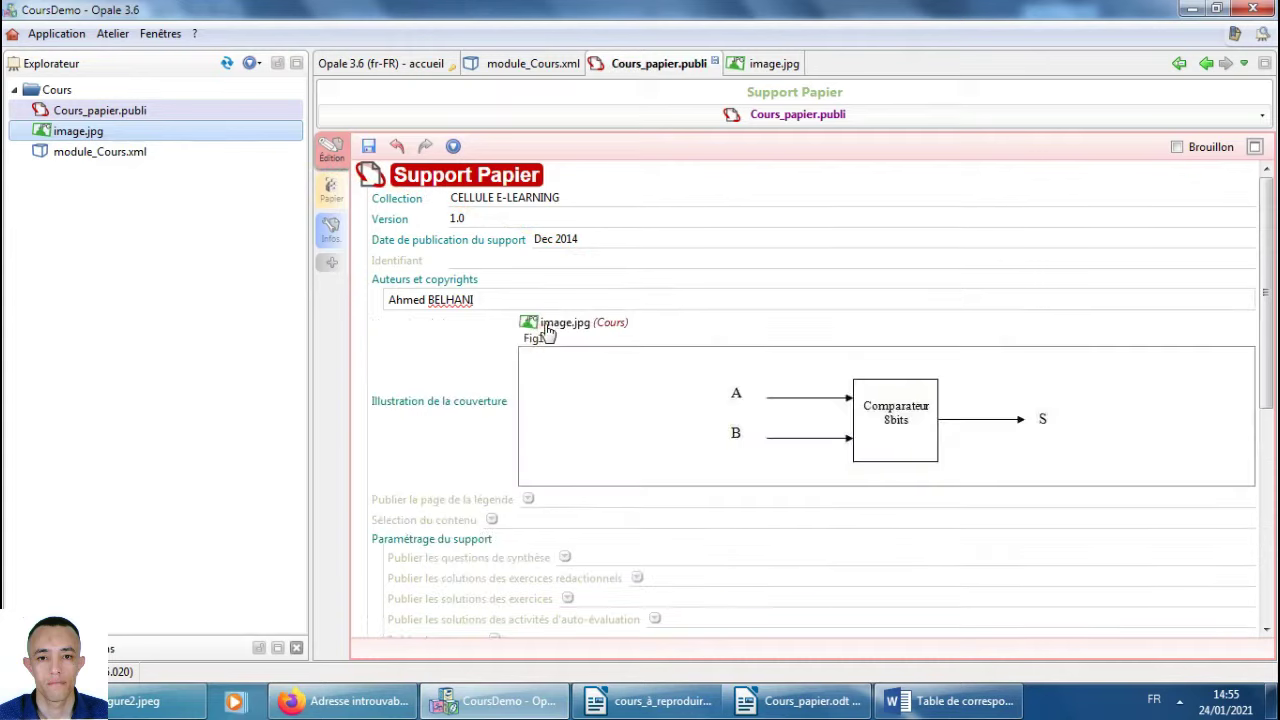
click(368, 146)
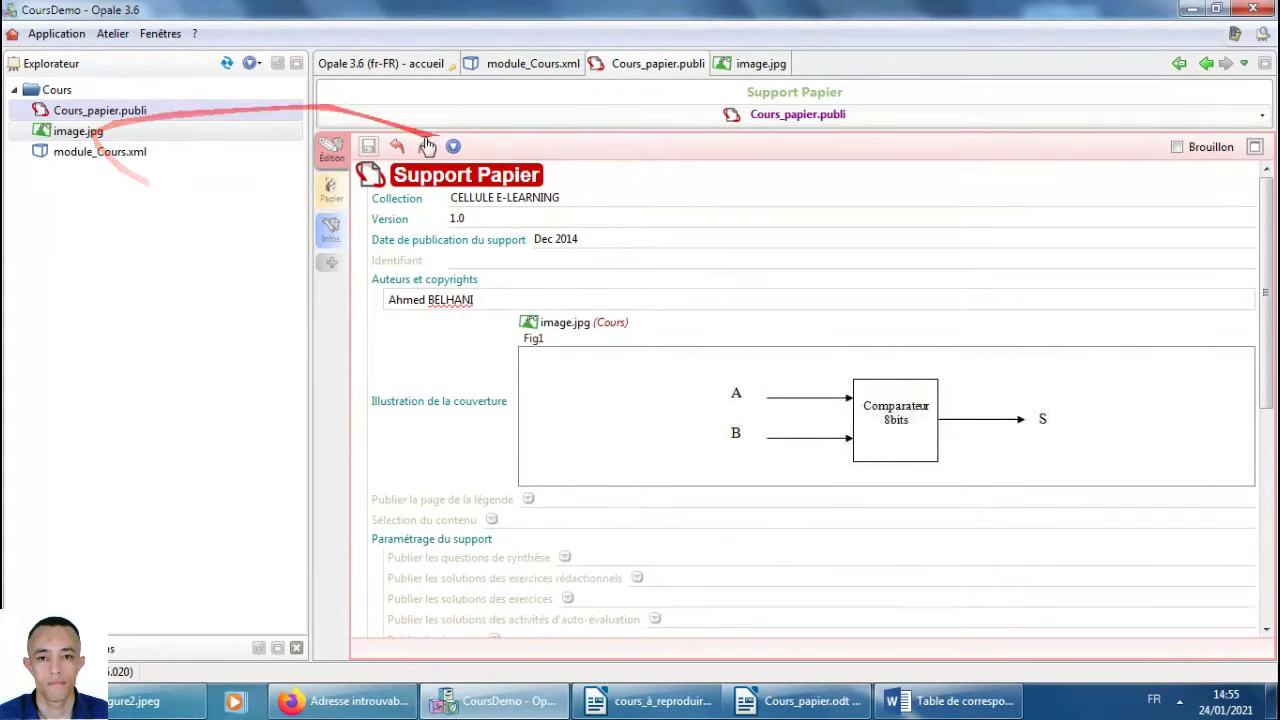
Regenerate the paper publication, close the old Cours_papier.odt in Writer, and open the new output.
click(331, 192)
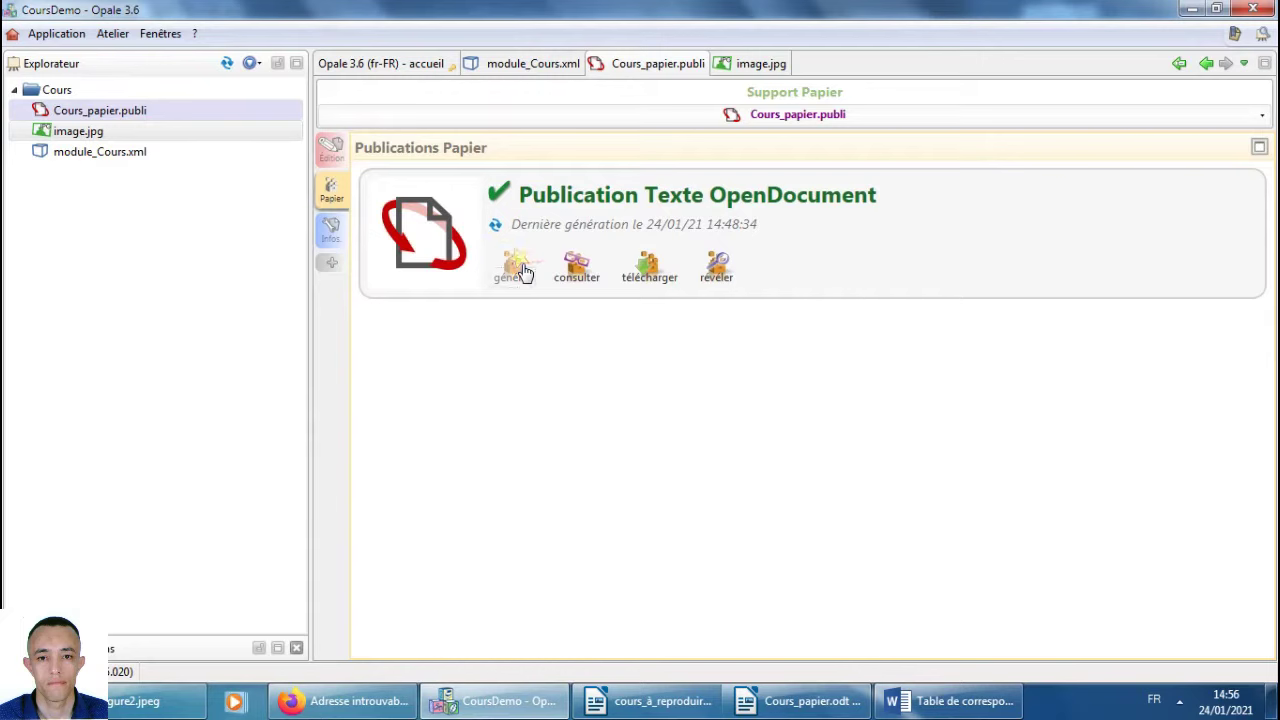
click(805, 700)
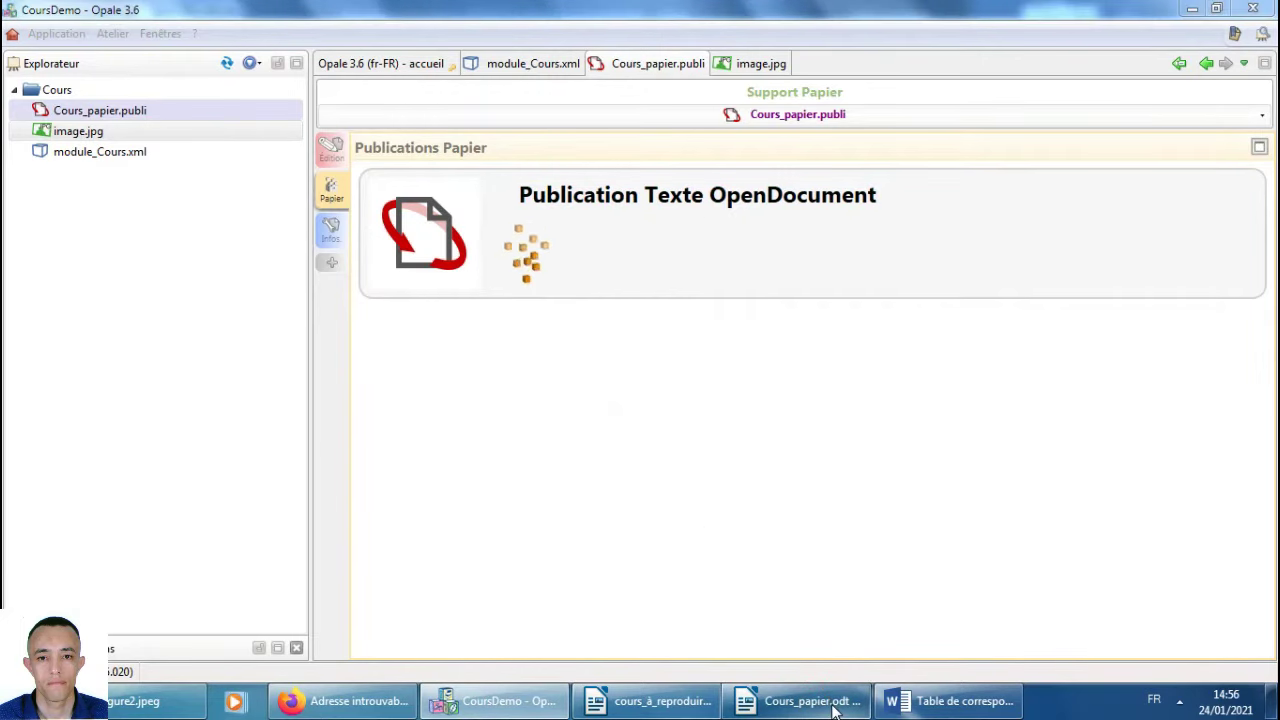
mouse_move(805, 700)
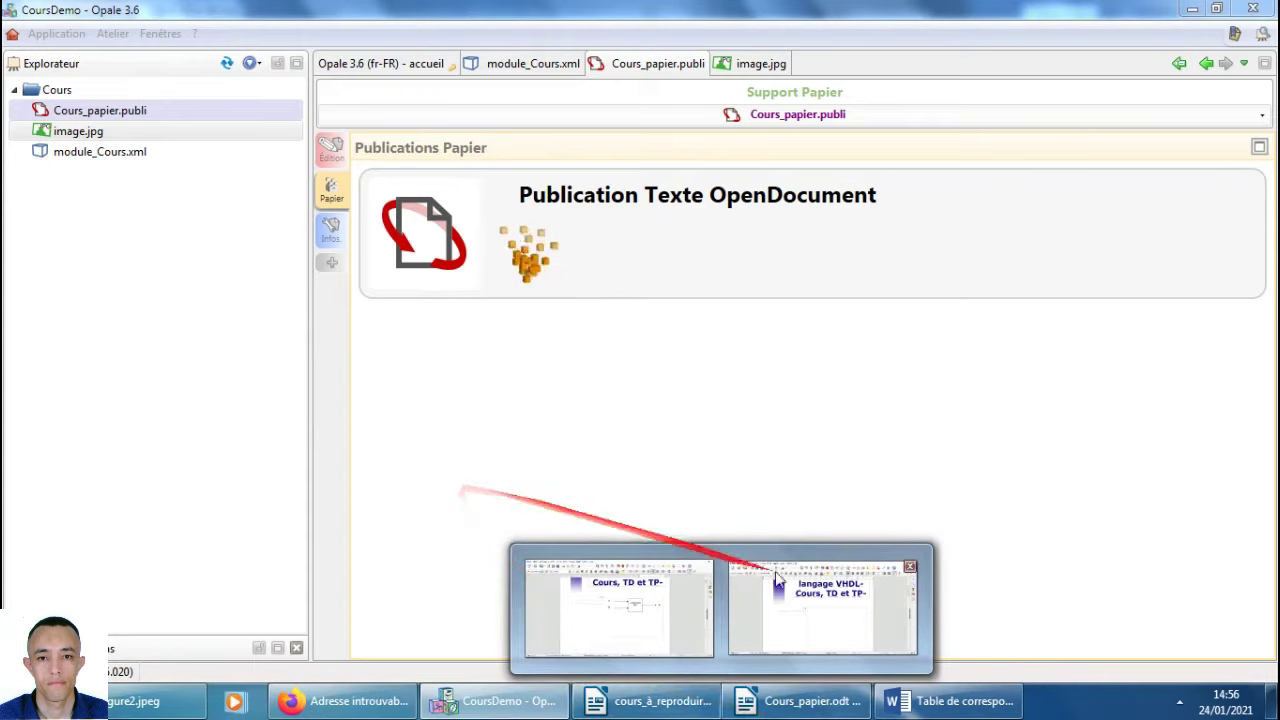
click(780, 700)
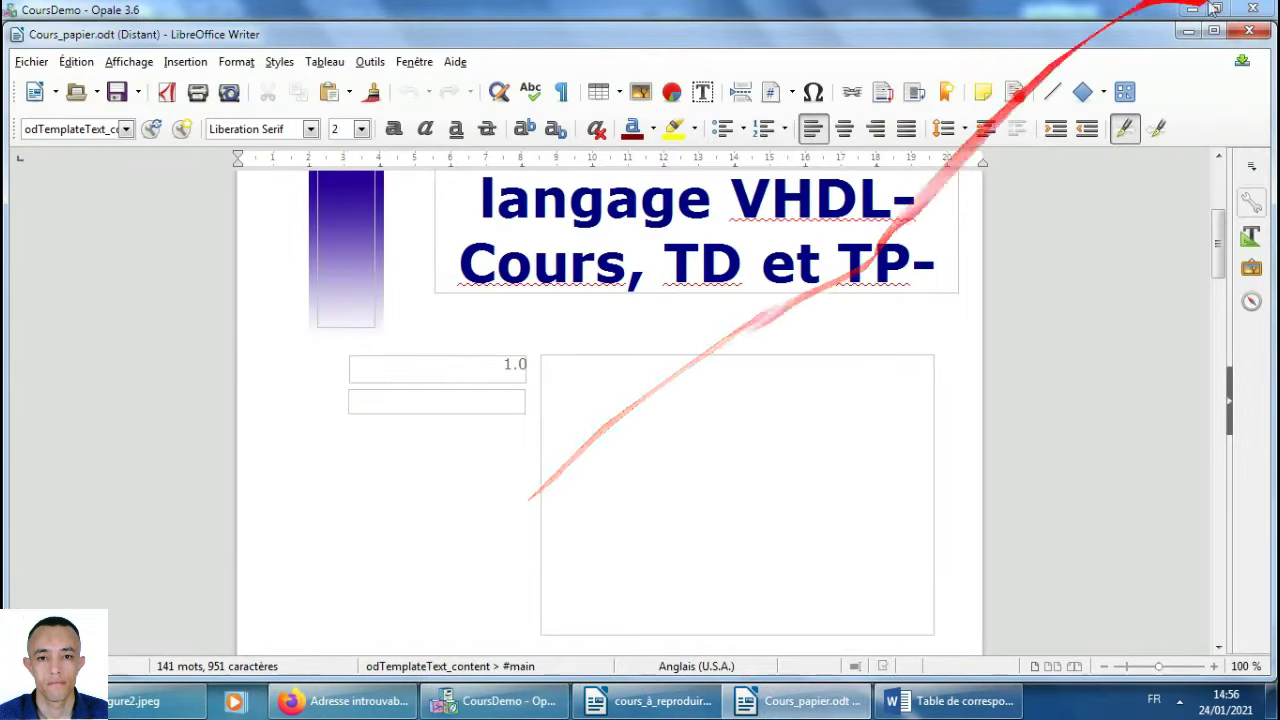
click(1252, 32)
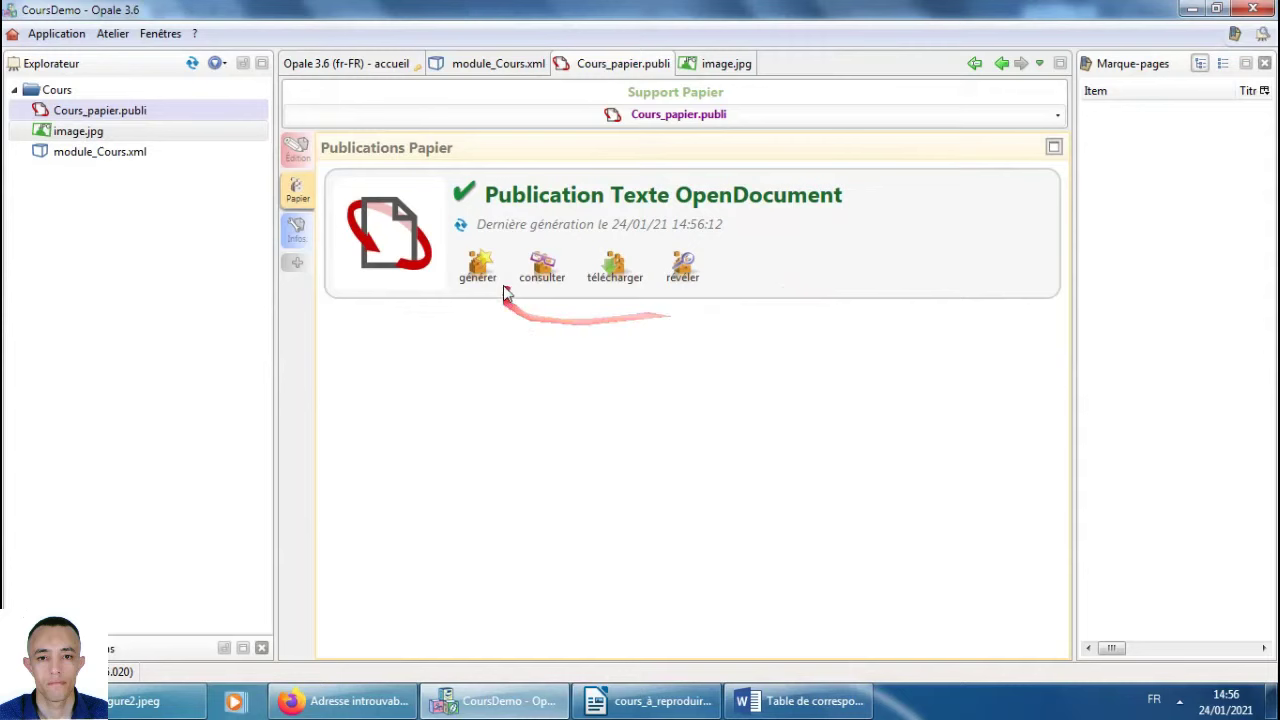
click(541, 268)
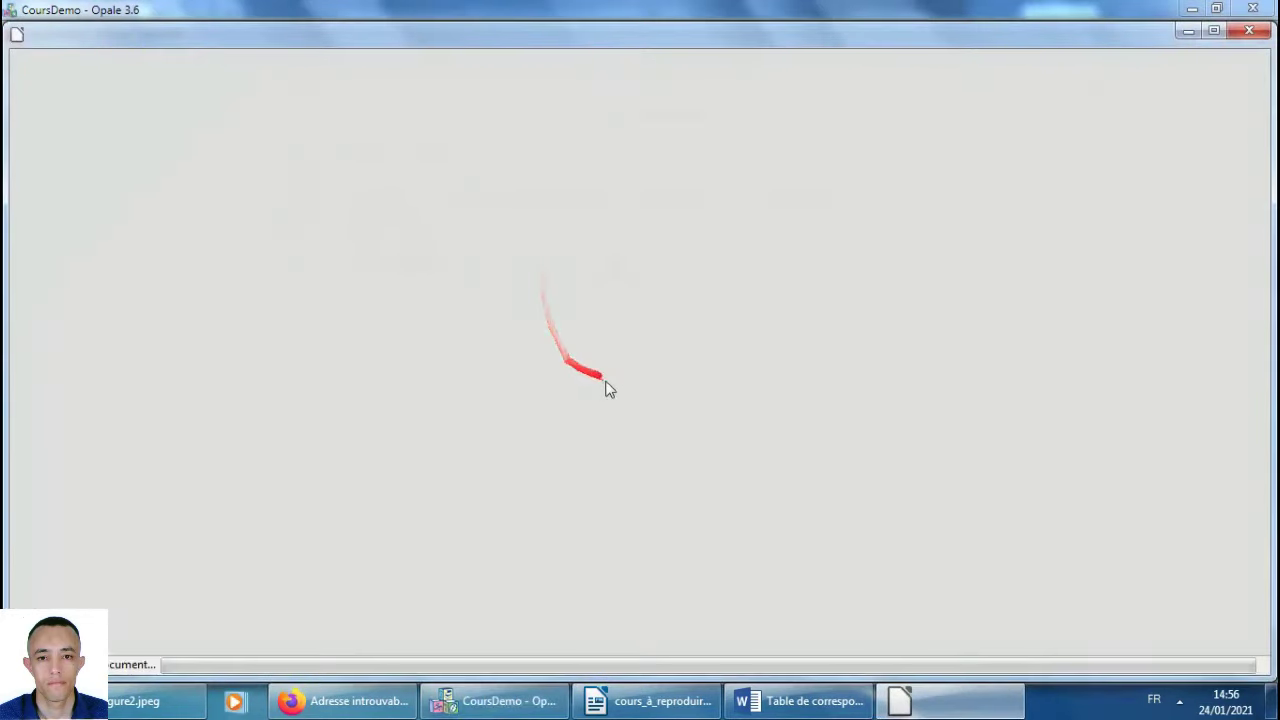
Scroll through the regenerated Cours_papier.odt, checking the comparator diagram on its title page.
scroll(1020, 507, down, 5)
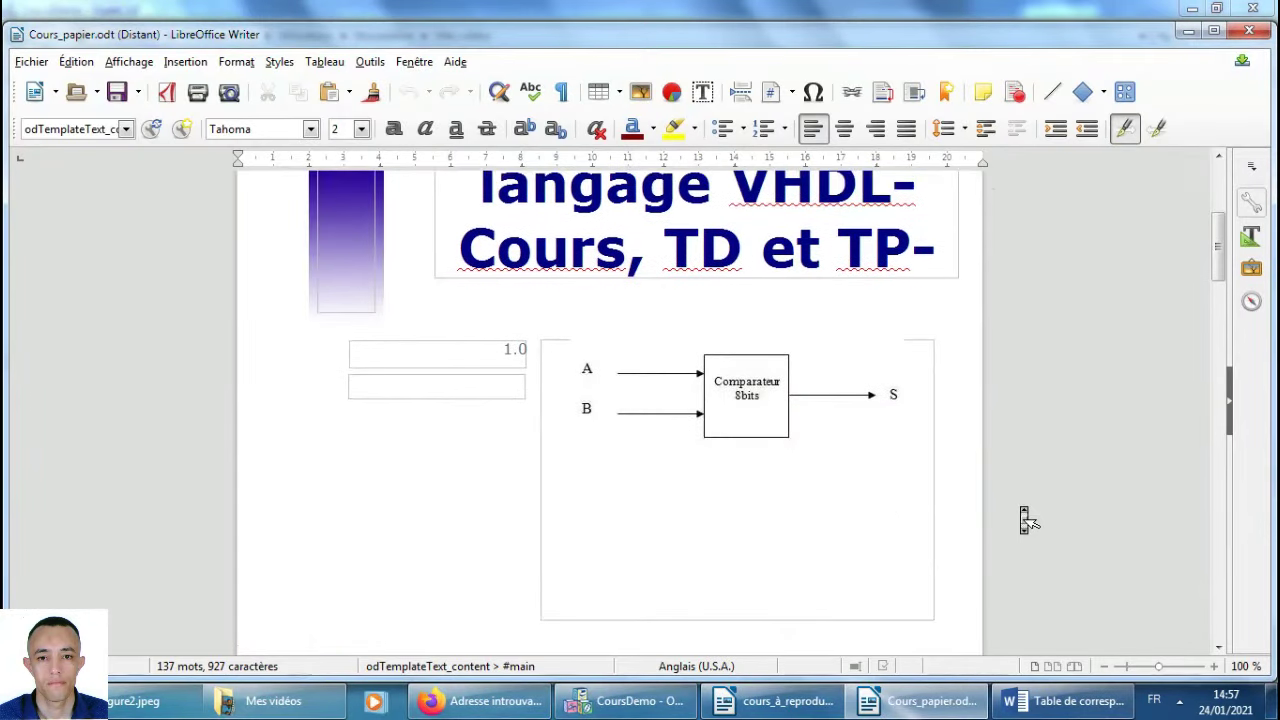
scroll(1027, 520, down, 2)
scroll(1027, 520, up, 2)
mouse_move(986, 486)
mouse_down()
mouse_move(773, 394)
mouse_move(745, 345)
mouse_move(737, 358)
mouse_up()
scroll(757, 380, down, 10)
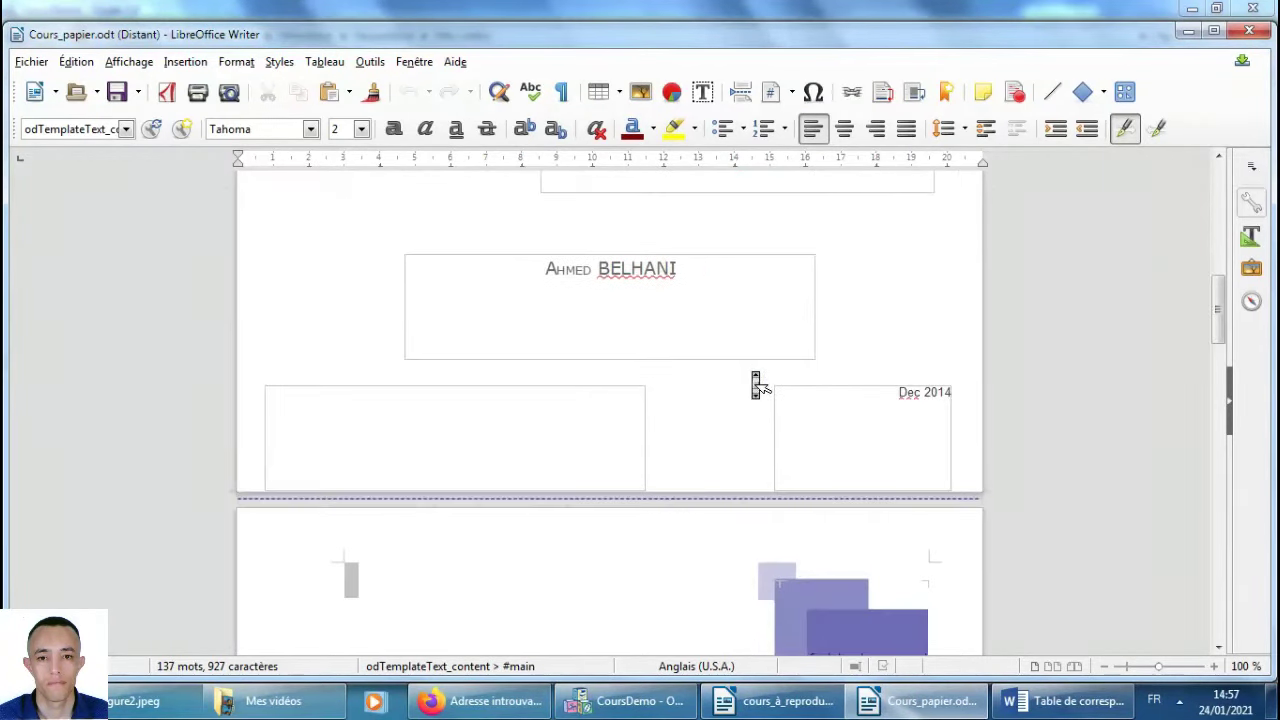
scroll(757, 385, down, 15)
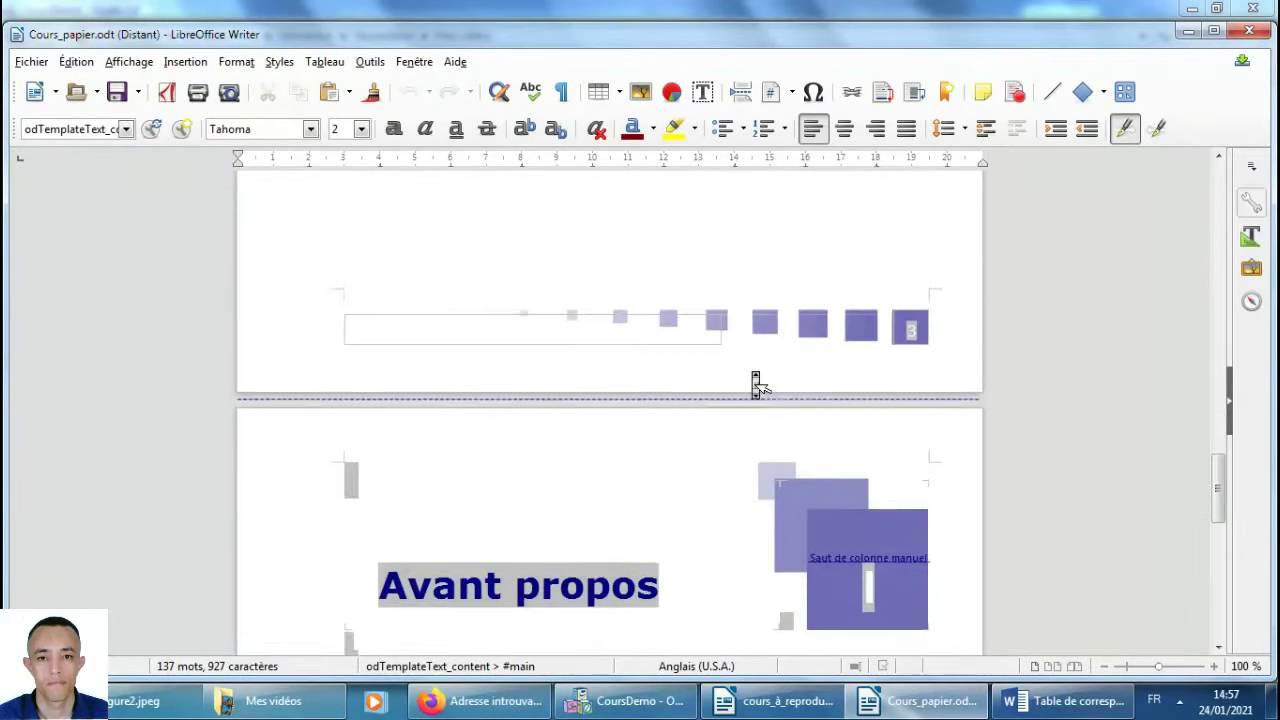
scroll(757, 385, down, 10)
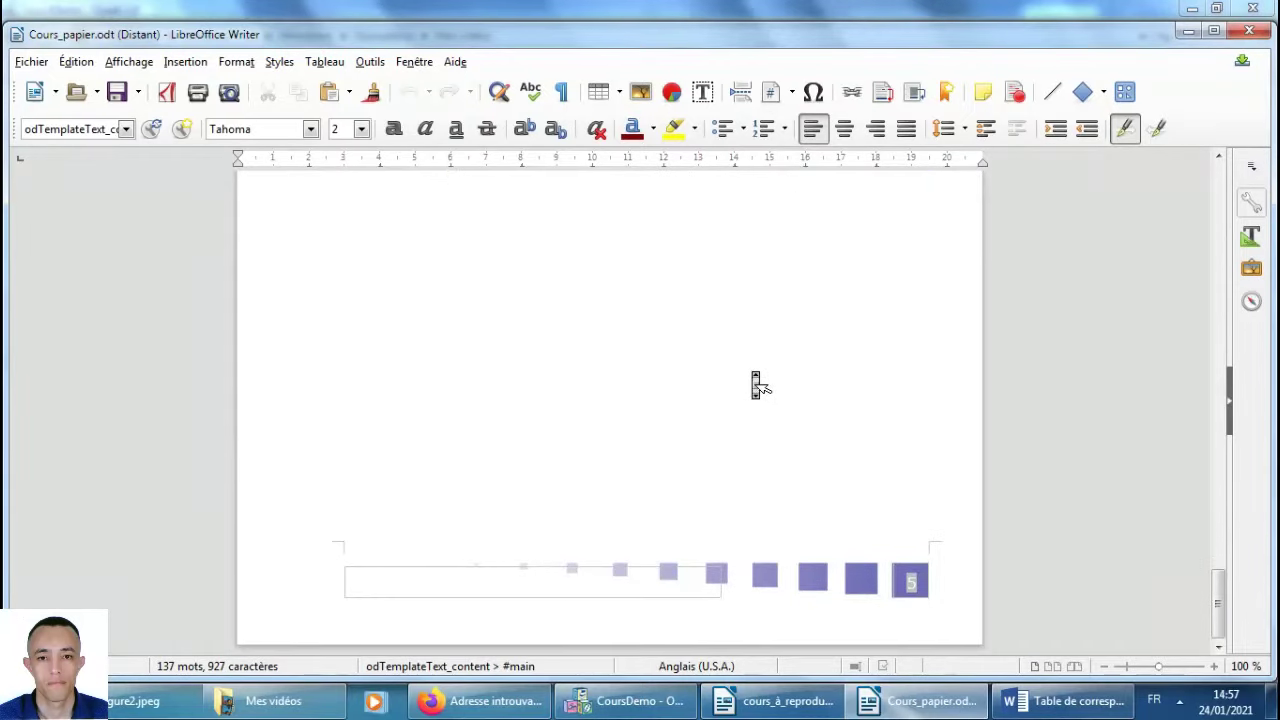
Copy the 'Chapitre I: Introduction générale' heading from cours_à_reproduire.odt and return to Opale.
click(765, 701)
scroll(614, 430, down, 10)
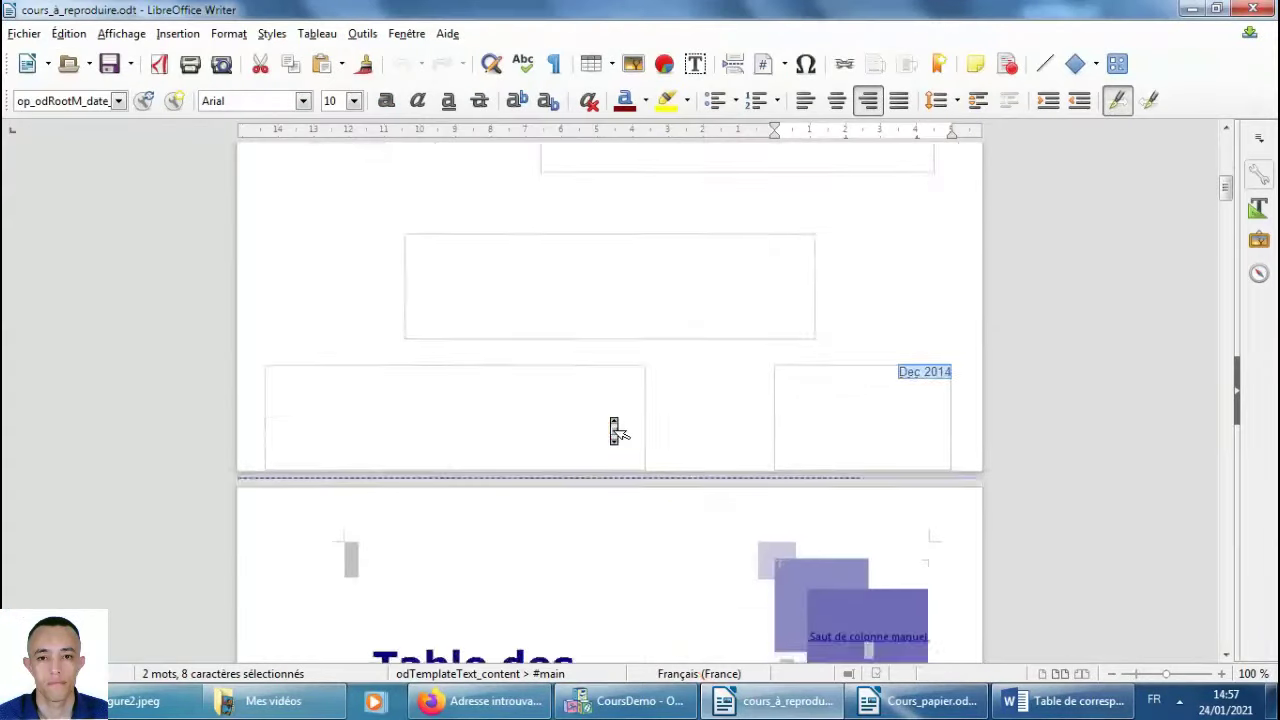
scroll(614, 430, down, 20)
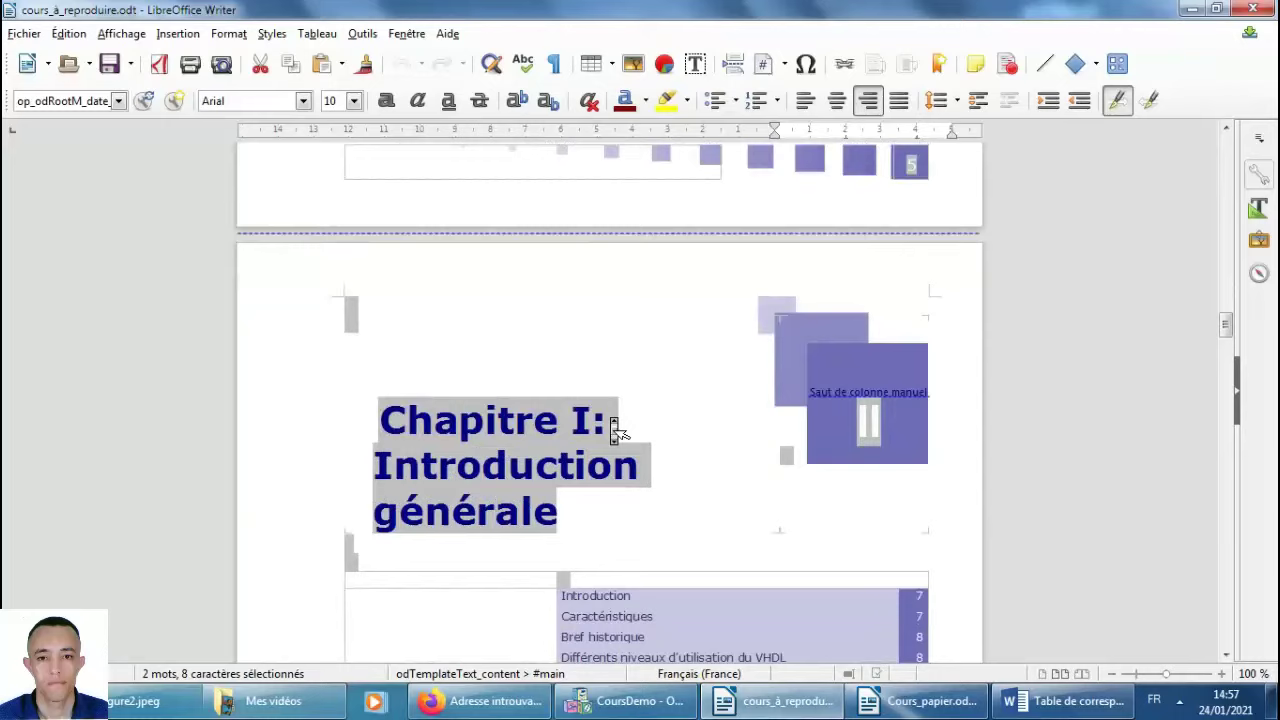
drag(388, 232, 560, 322)
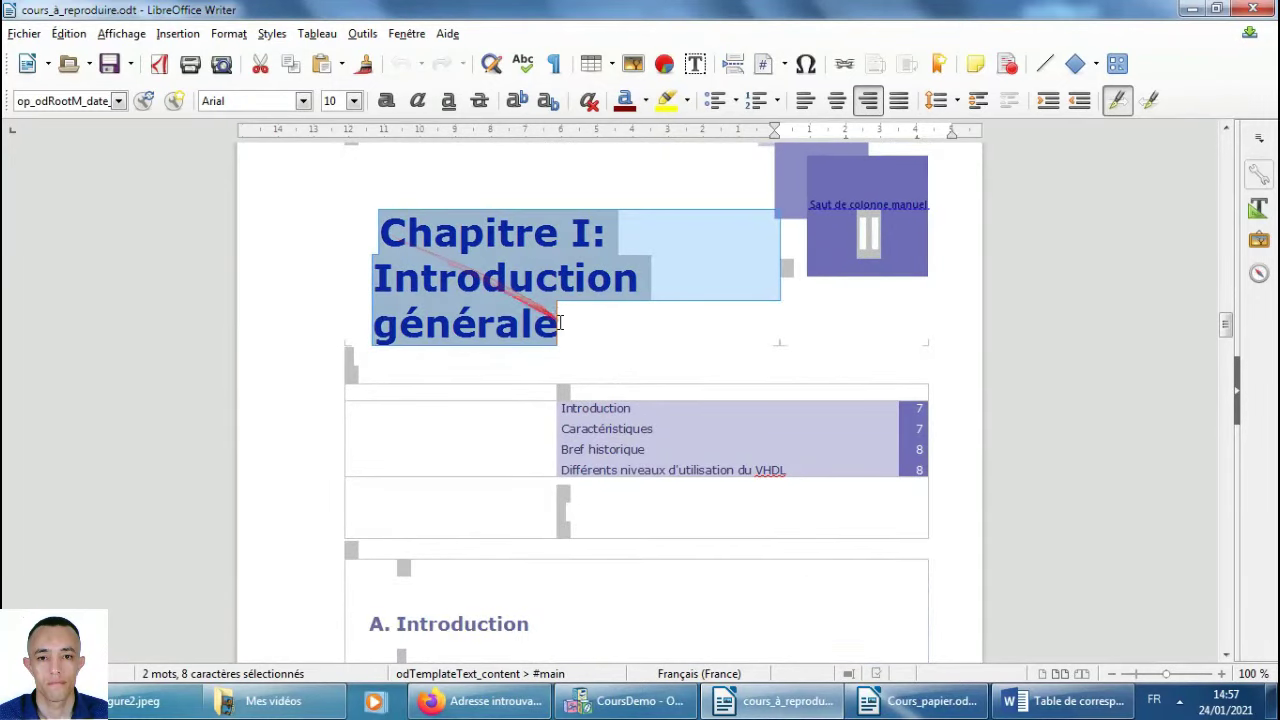
right_click(505, 289)
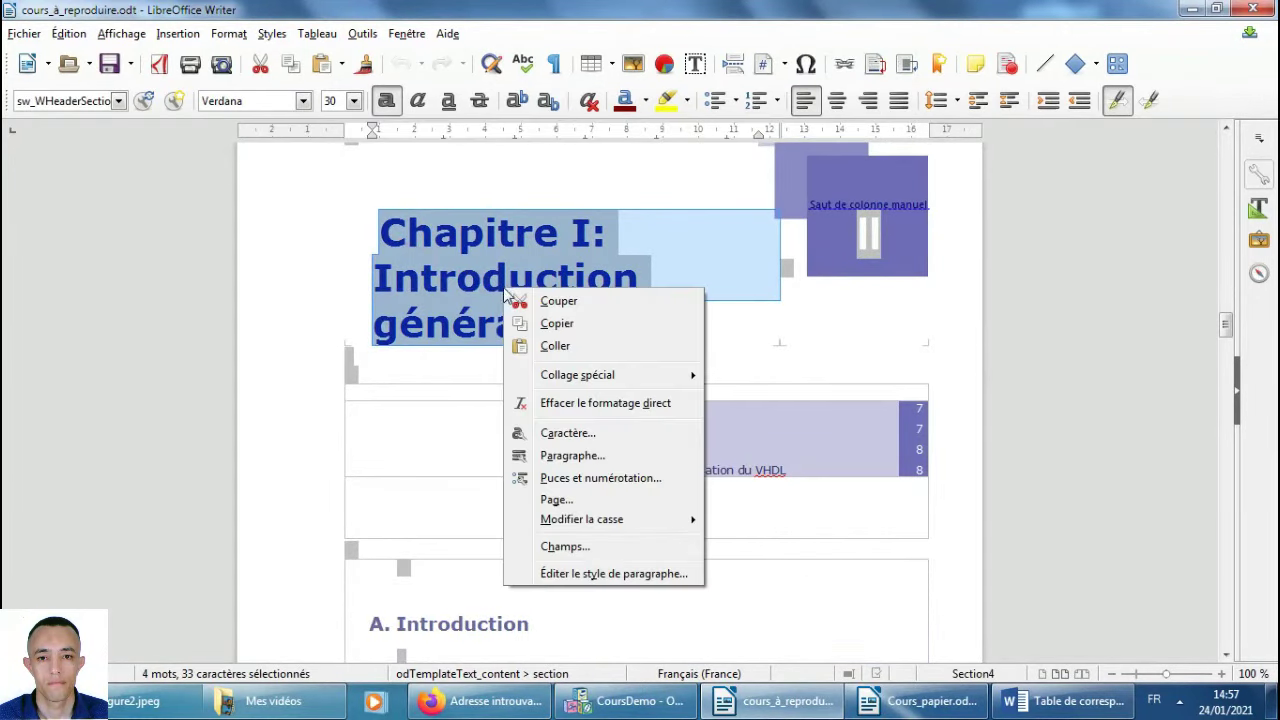
click(591, 332)
click(585, 700)
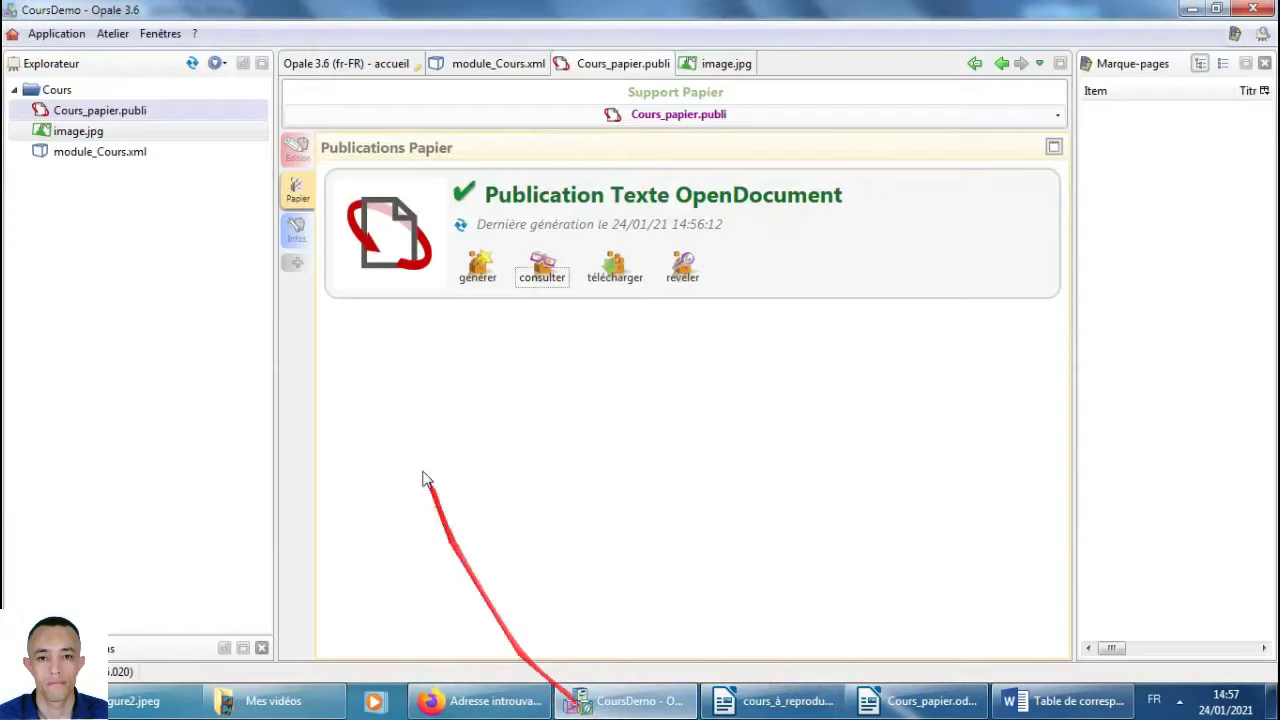
After the Avant propos grain, add a Division titled 'Chapitre I: Introduction générale' and save module_Cours.xml.
double_click(70, 151)
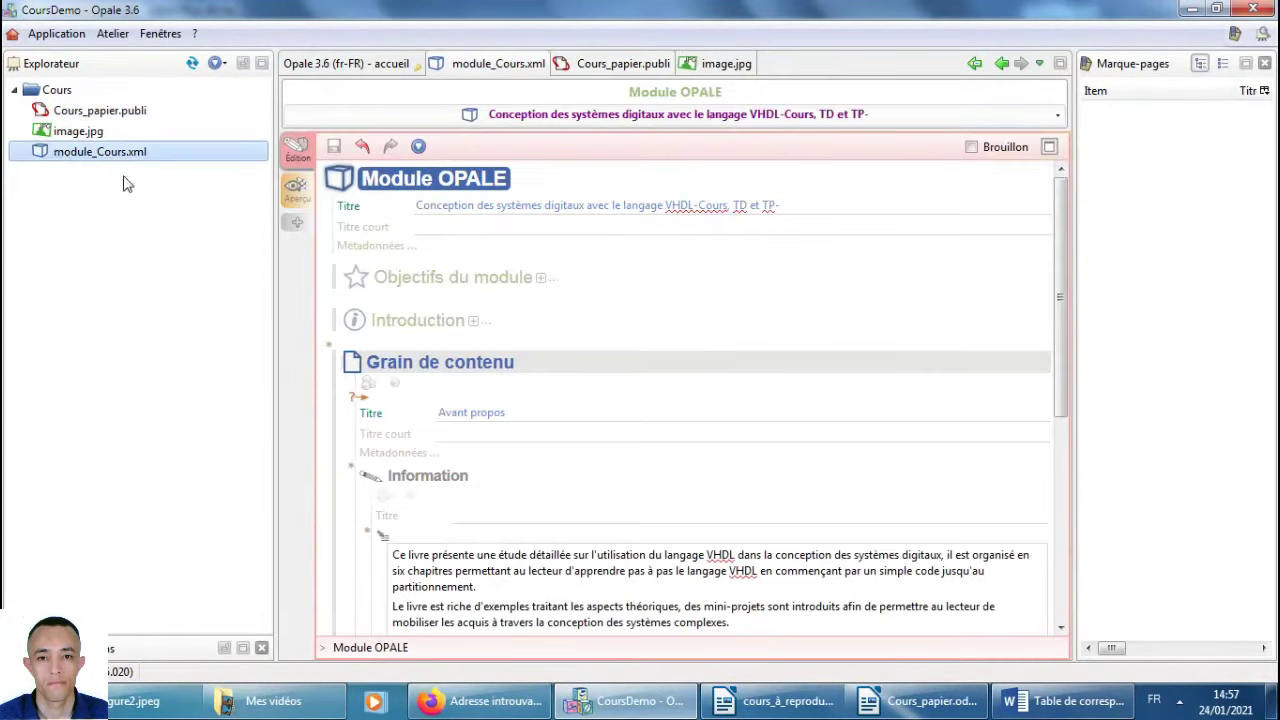
scroll(537, 385, down, 2)
click(352, 250)
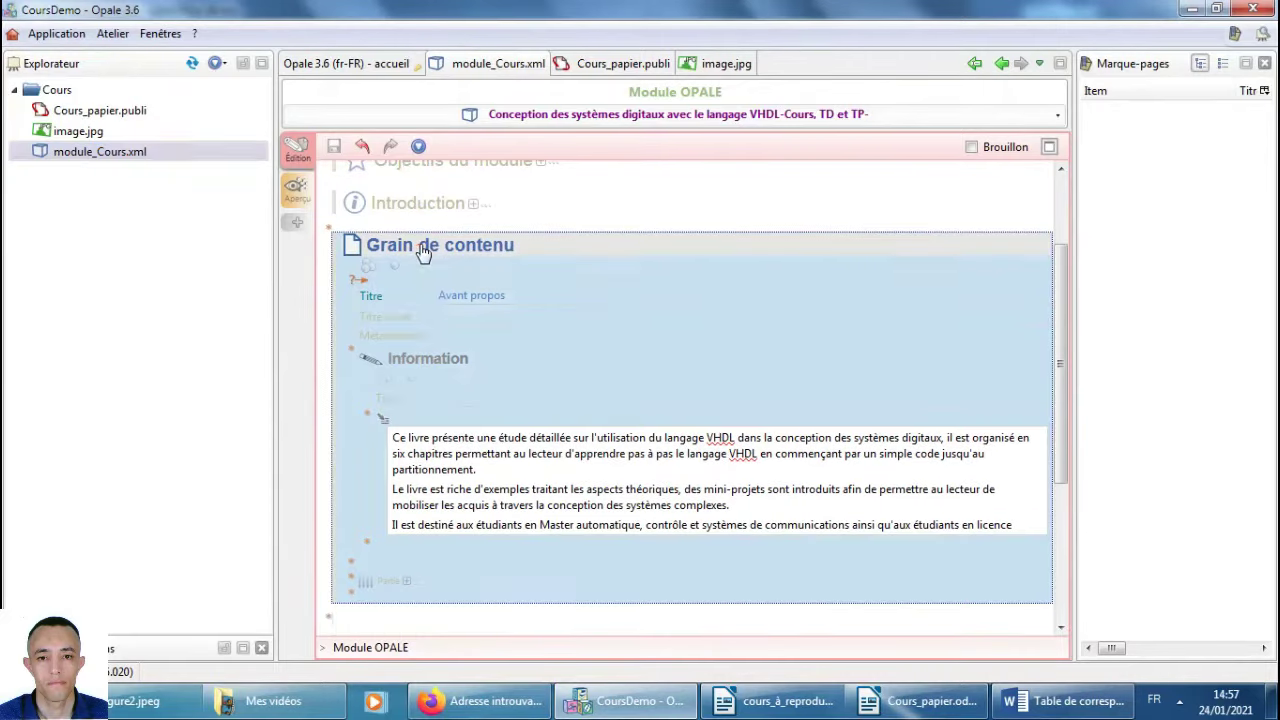
click(328, 380)
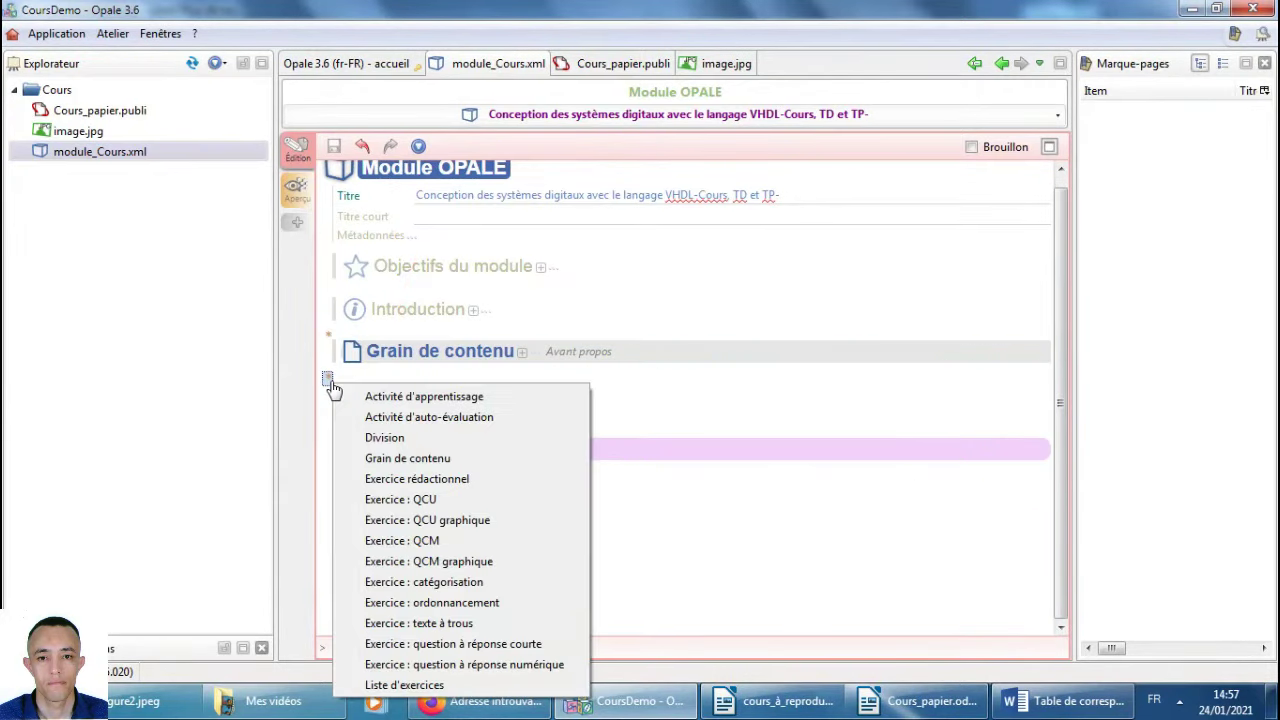
click(385, 438)
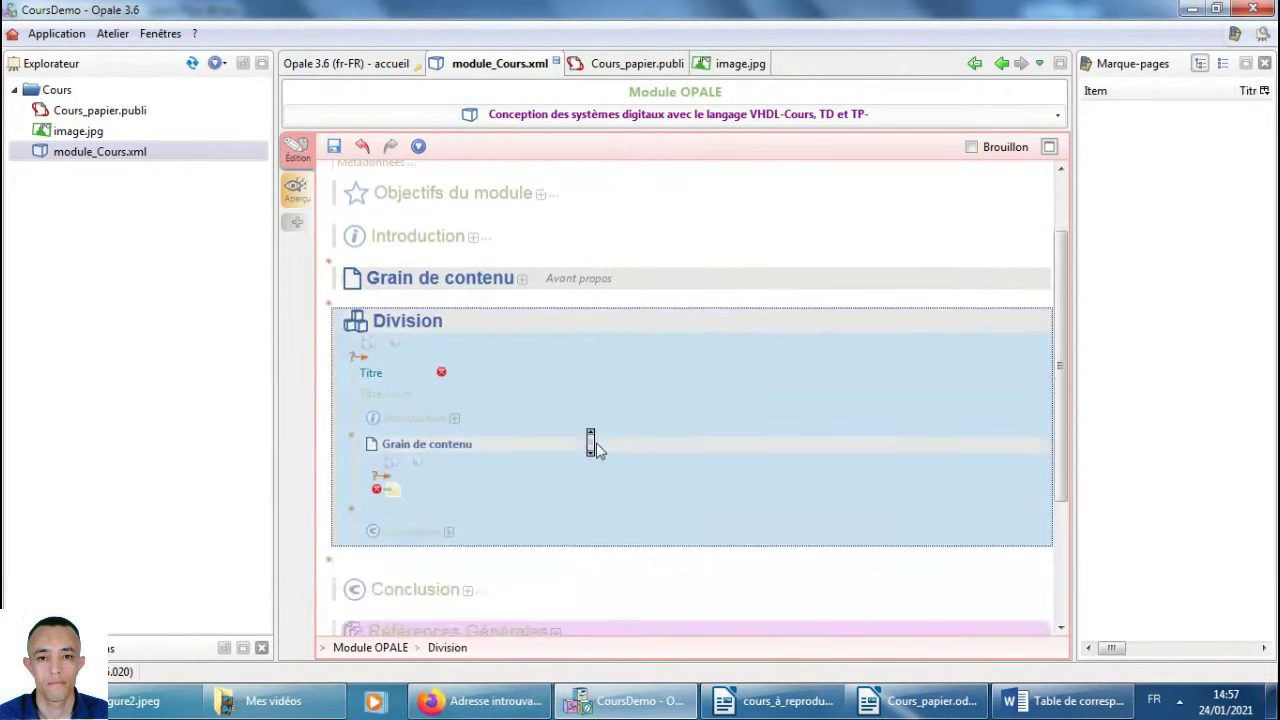
click(505, 370)
key(ctrl+v)
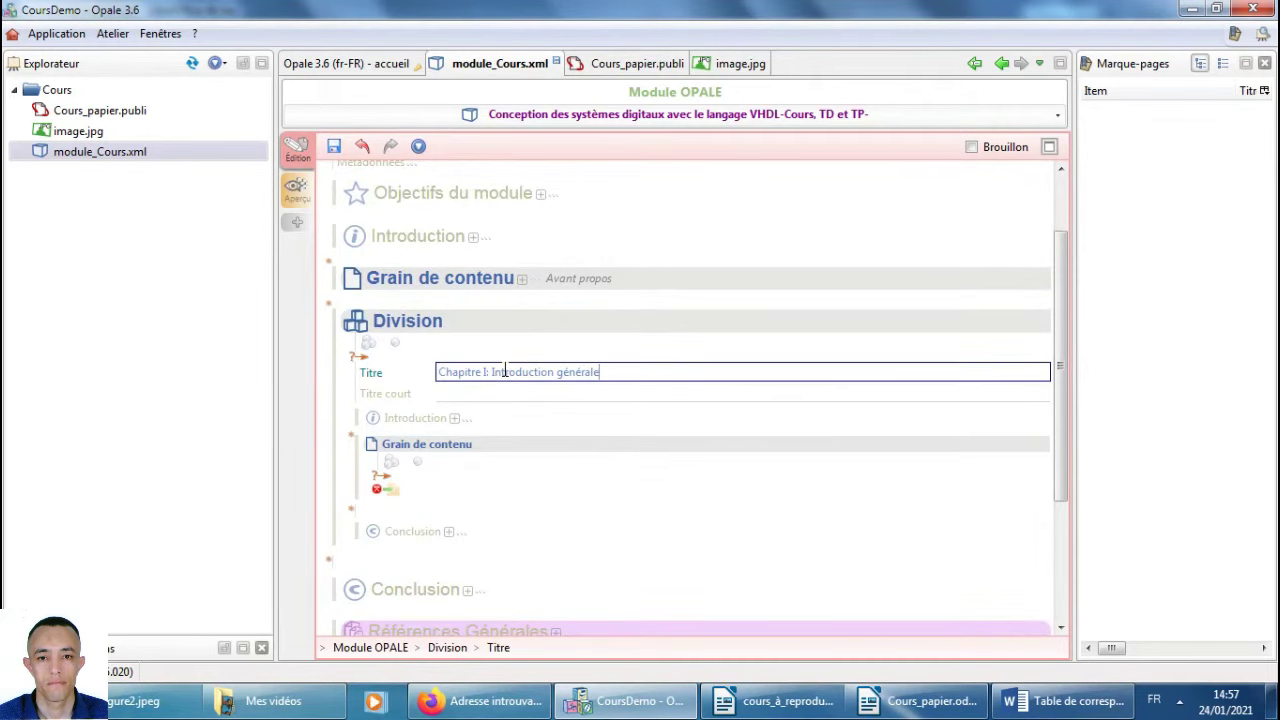
key(ctrl+s)
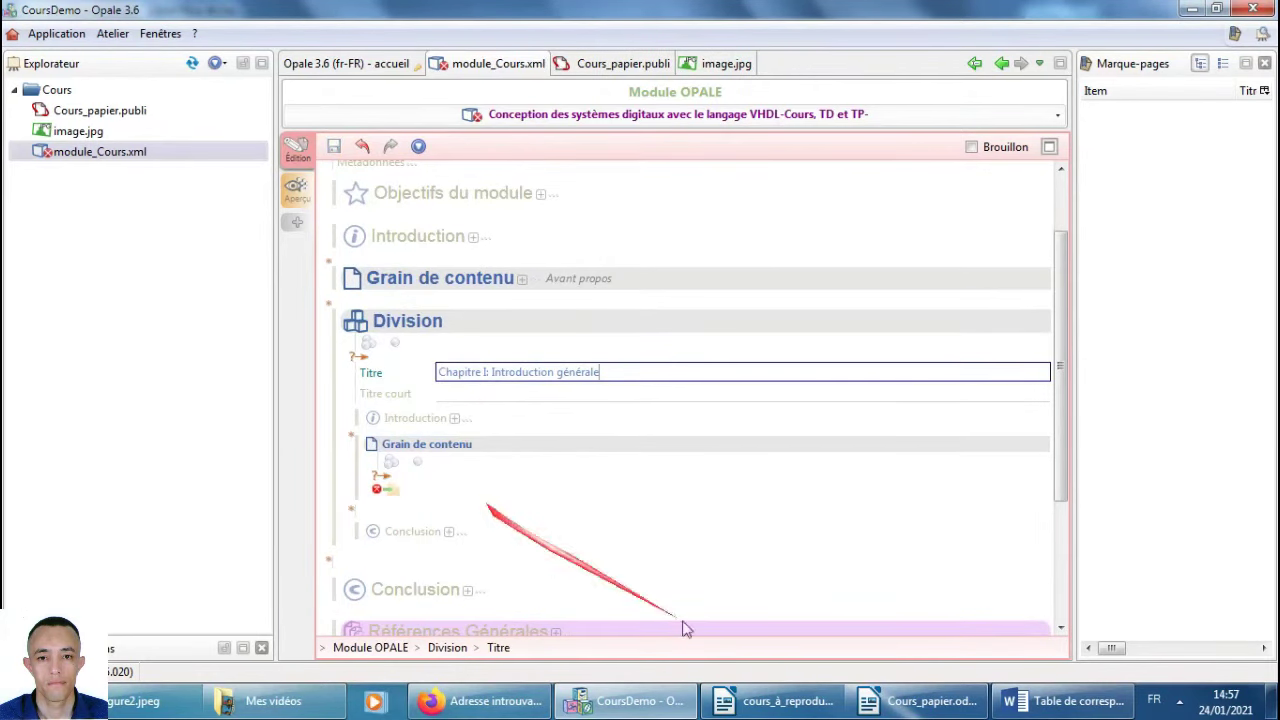
click(758, 710)
scroll(533, 448, down, 3)
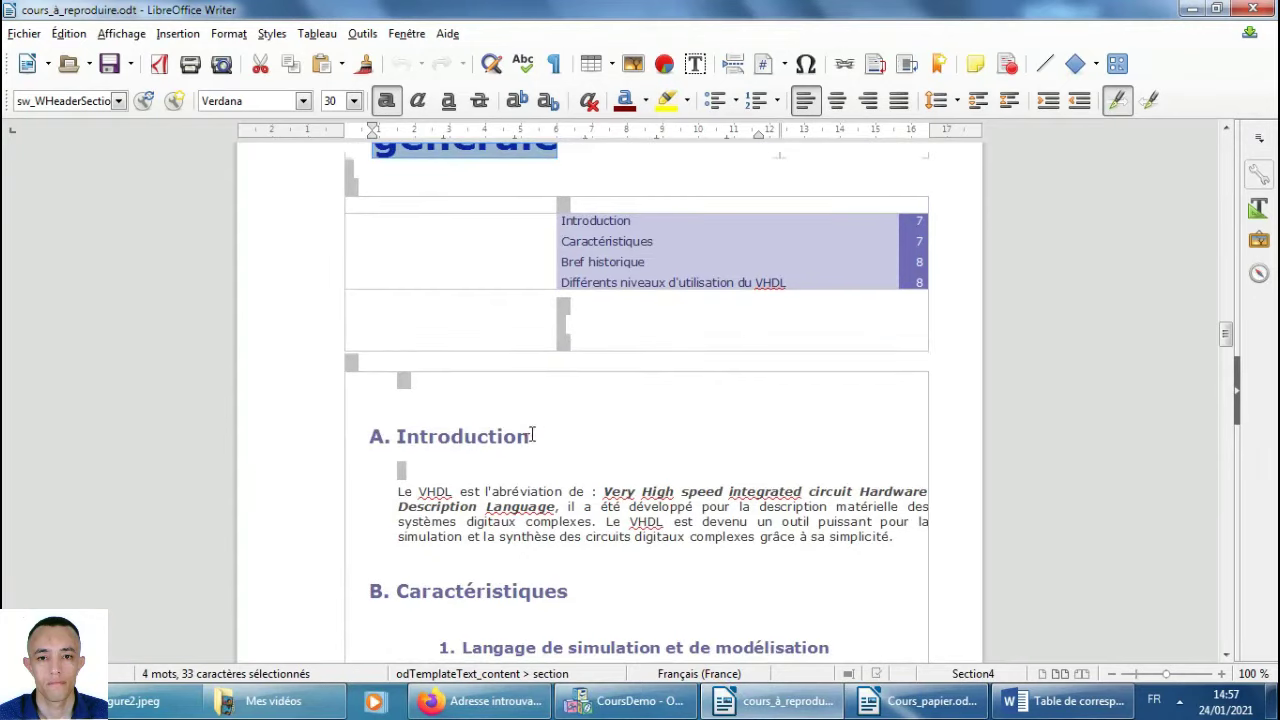
Add a content grain inside the Division and paste the copied Introduction heading as its title.
drag(533, 436, 398, 436)
key(alt+Tab)
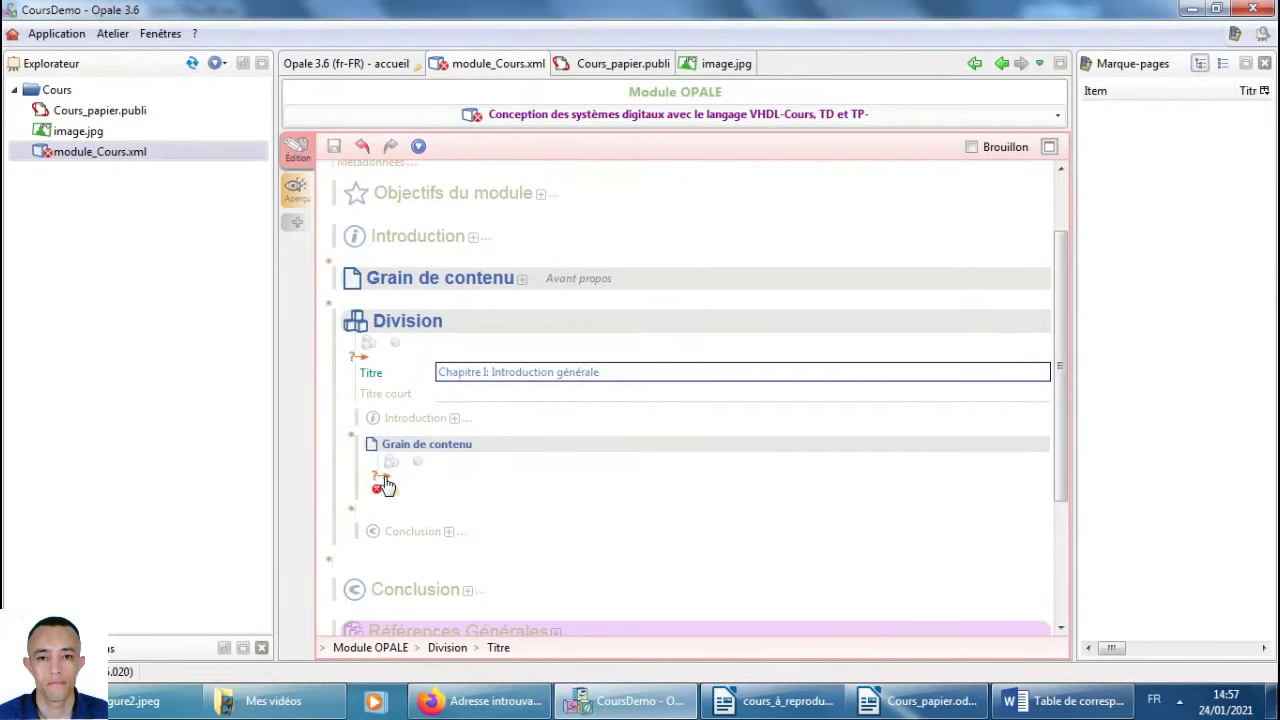
click(385, 485)
click(455, 514)
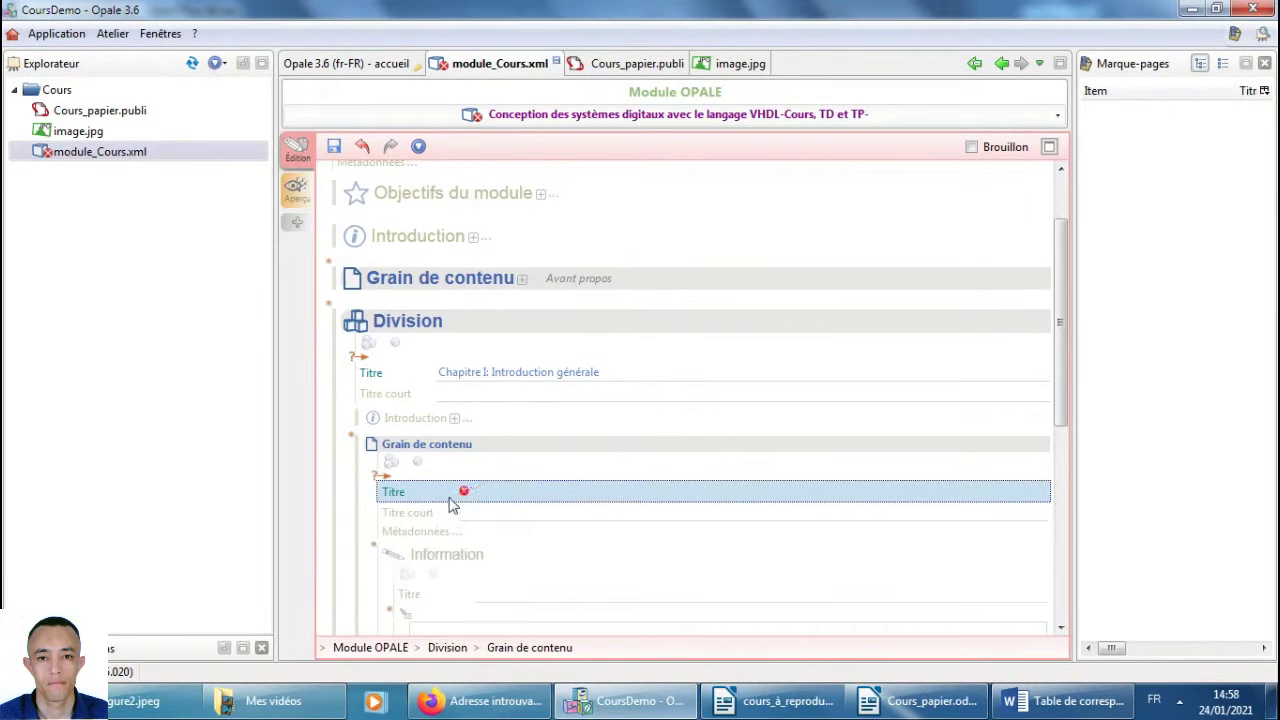
click(511, 490)
key(ctrl+v)
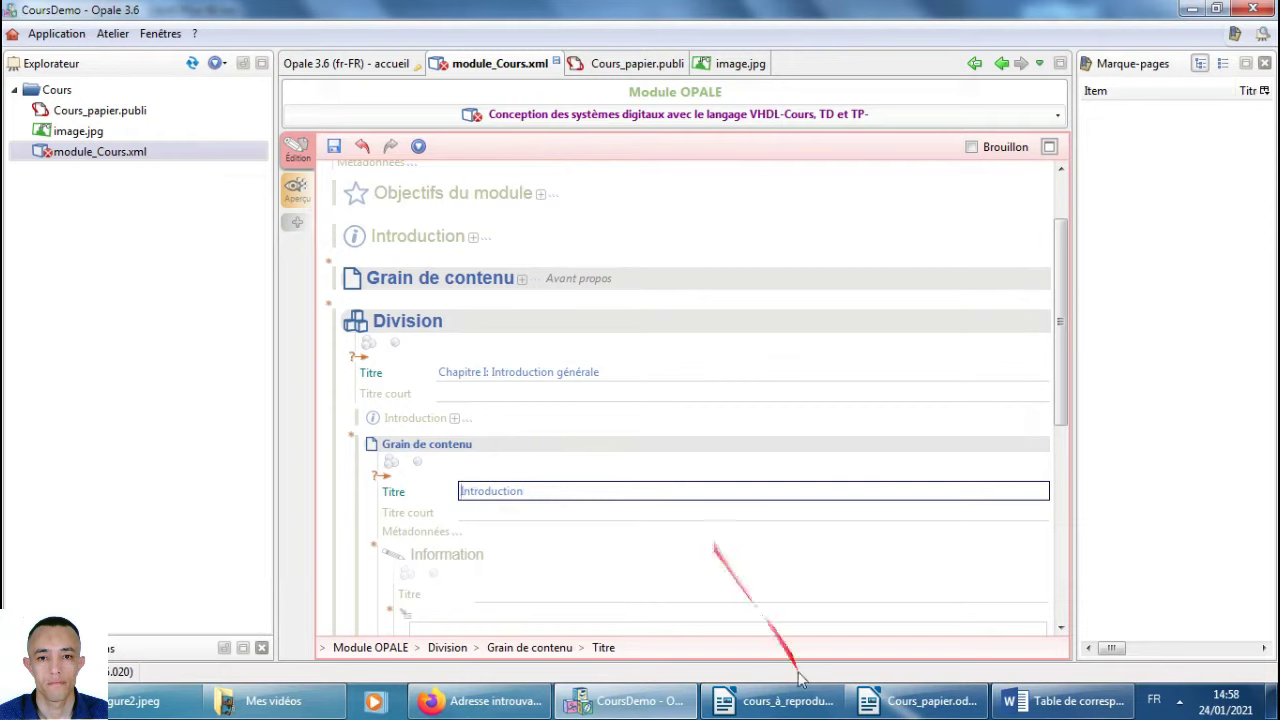
Copy the VHDL introduction paragraph from the reference and title the grain 'Introduction'.
click(778, 701)
scroll(654, 465, down, 3)
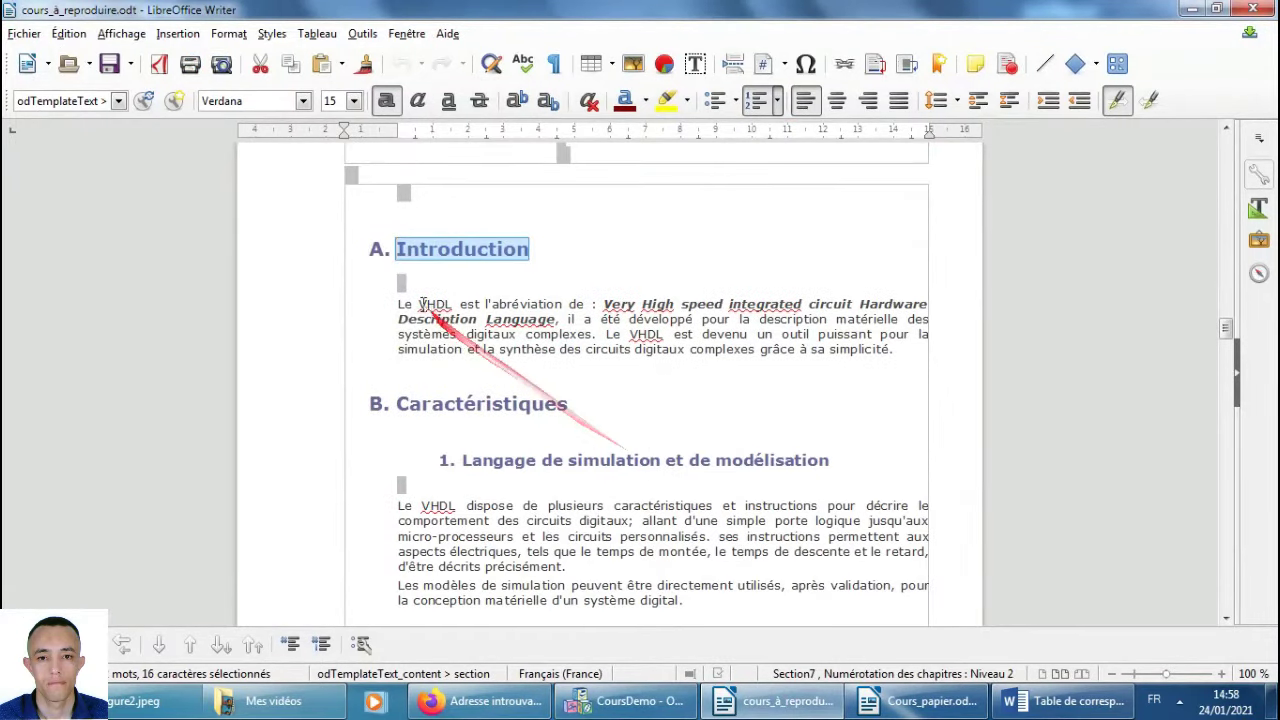
drag(398, 304, 876, 349)
key(ctrl+c)
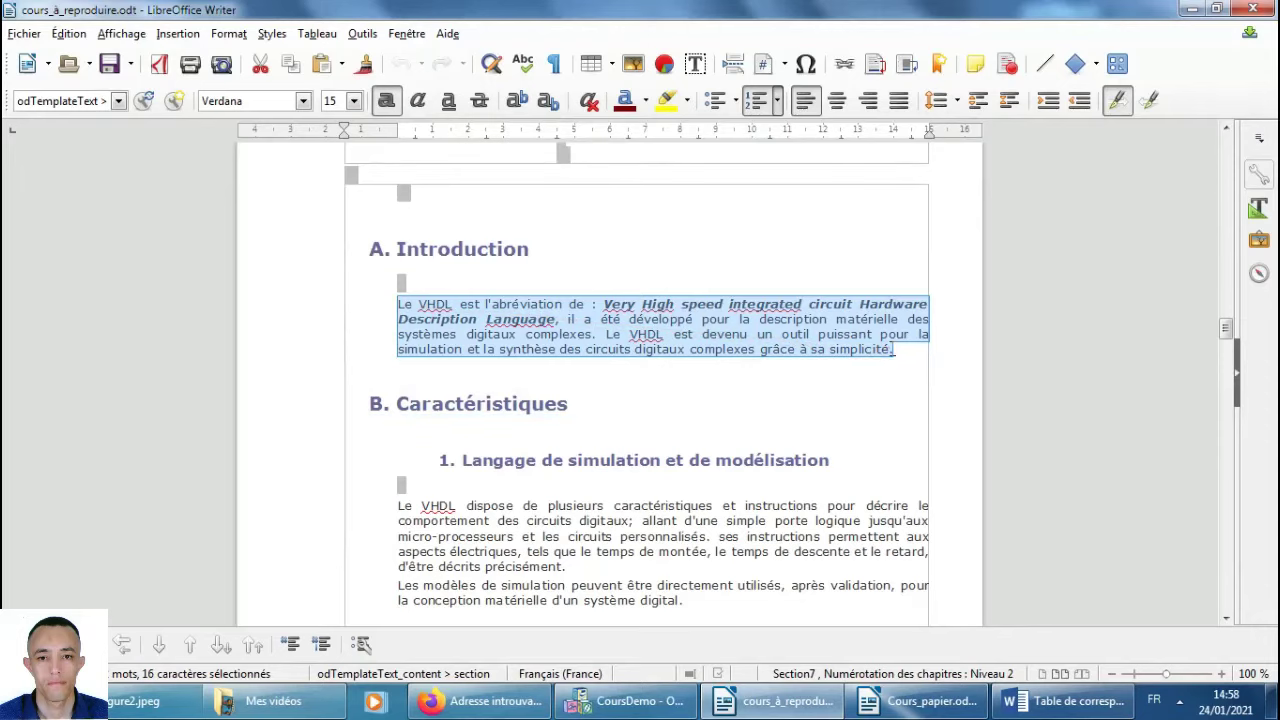
key(alt+Tab)
click(500, 490)
text(Introduction)
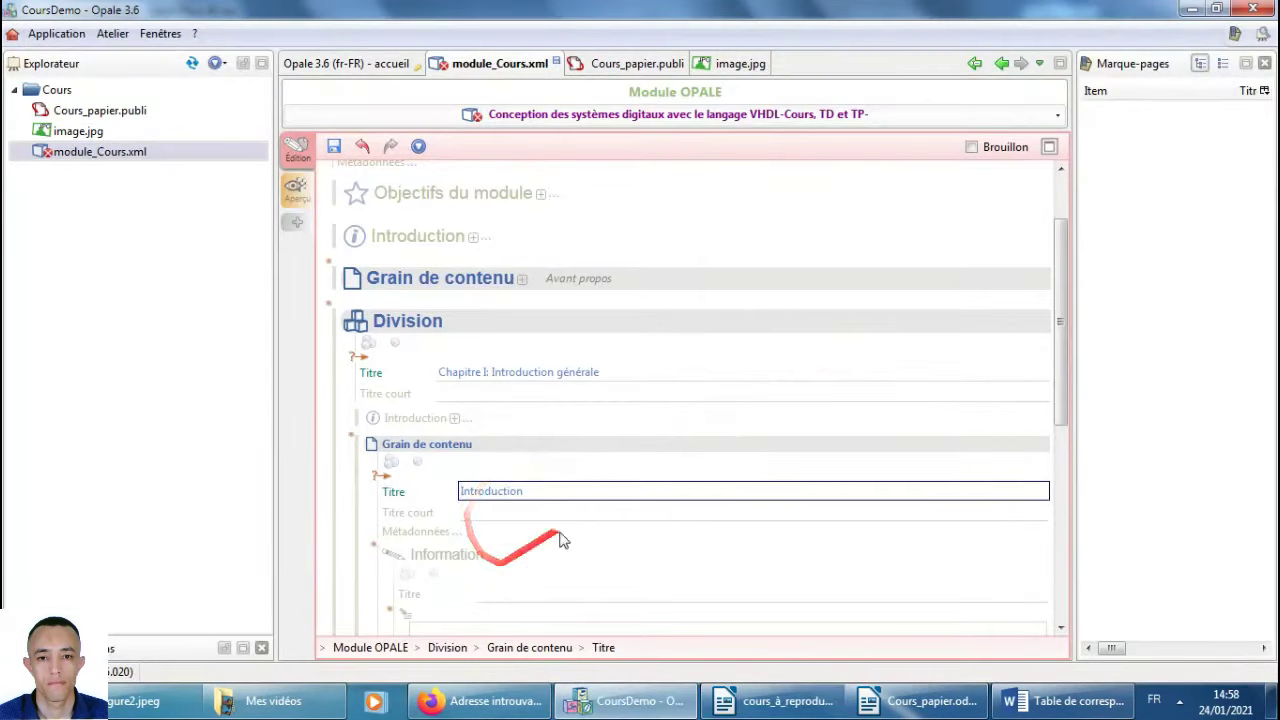
Paste the VHDL paragraph into the Information text, delete the stray 'd', and save the module.
scroll(560, 534, down, 2)
click(500, 552)
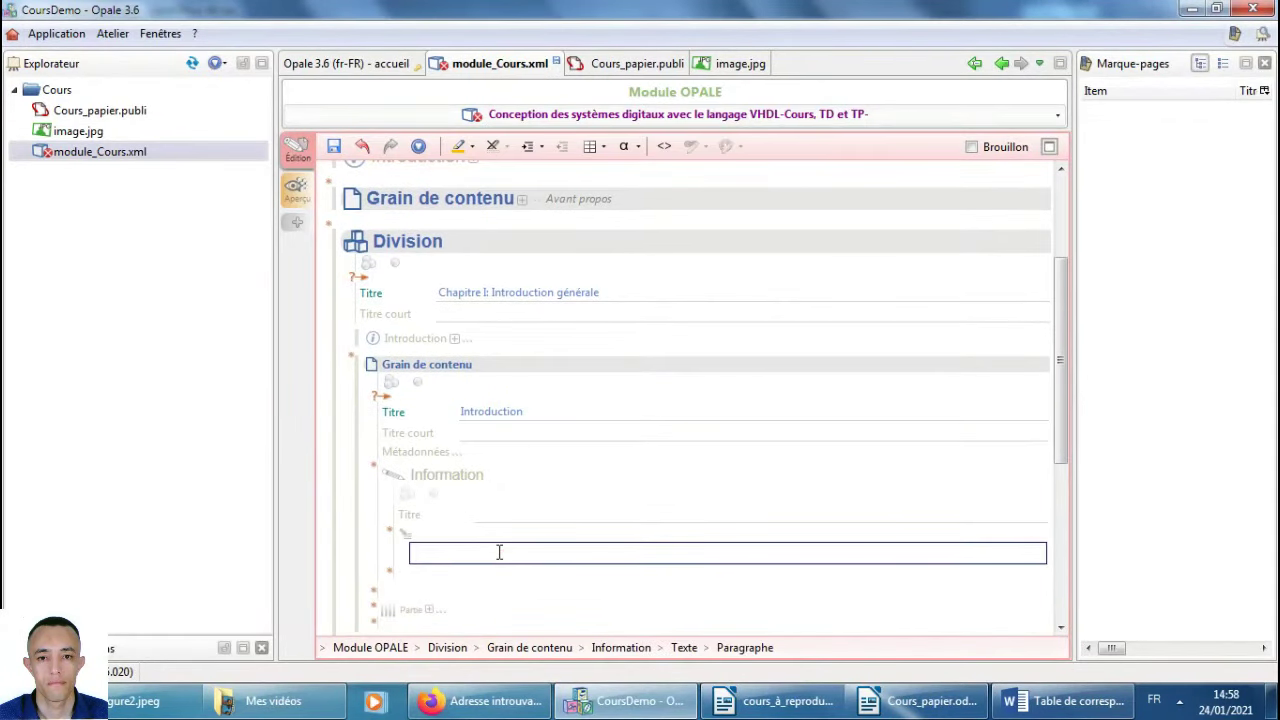
text(d)
key(ctrl+v)
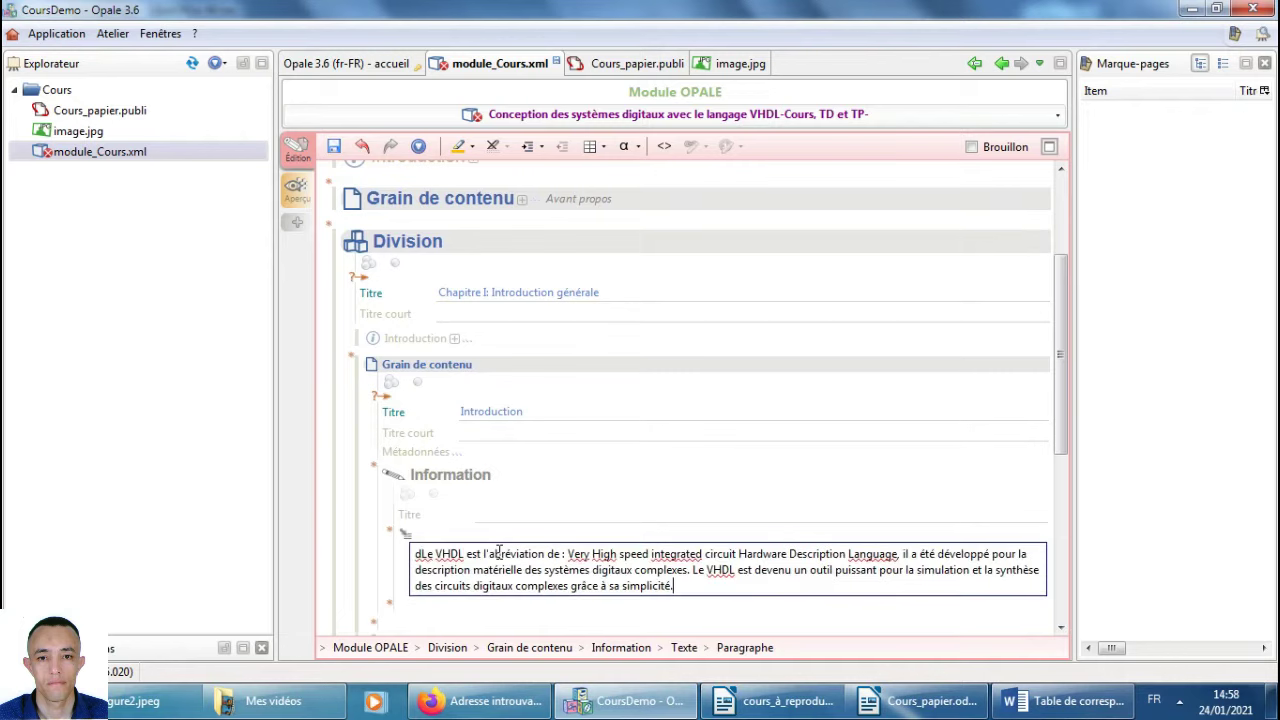
click(418, 553)
key(BackSpace)
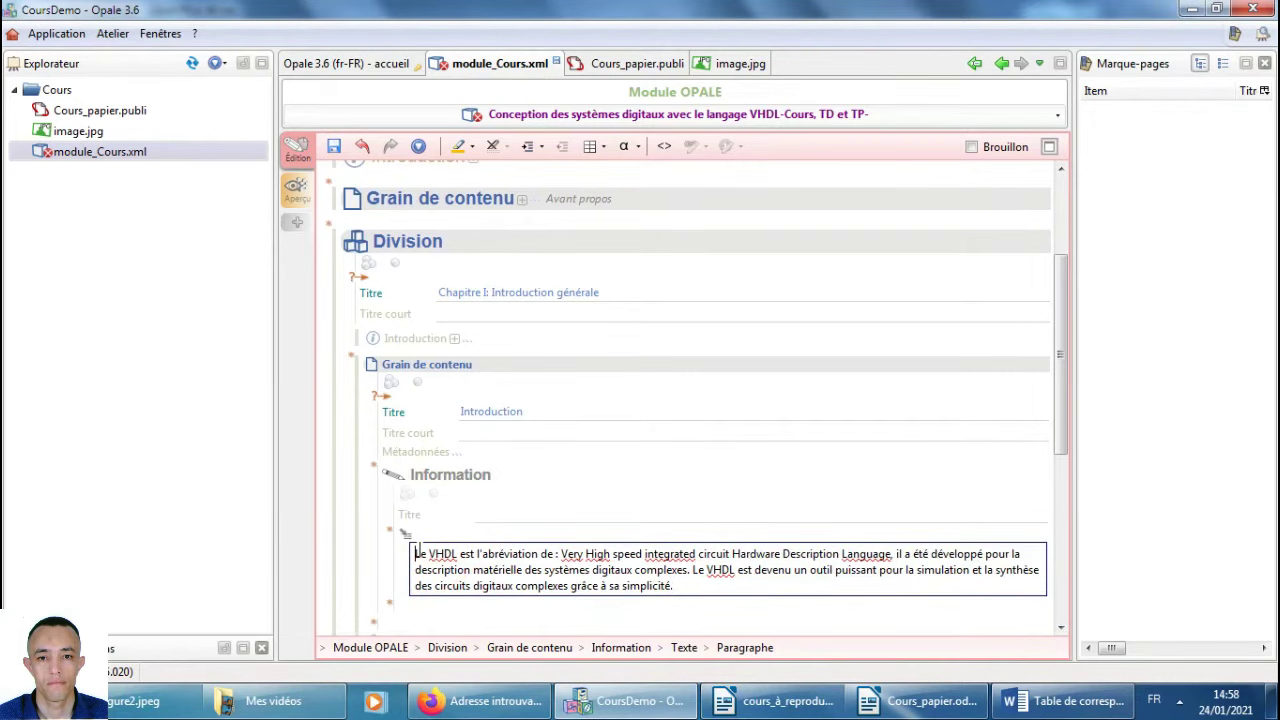
key(ctrl+s)
scroll(620, 420, down, 3)
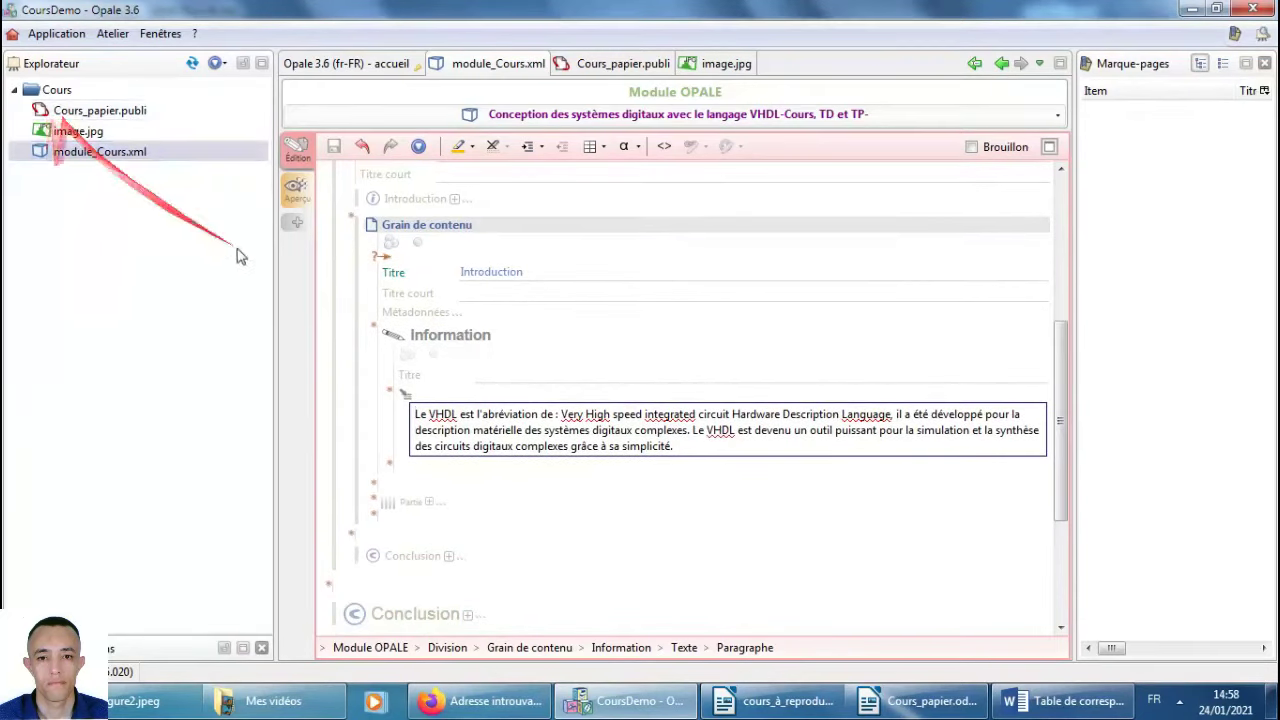
click(770, 701)
scroll(588, 512, down, 3)
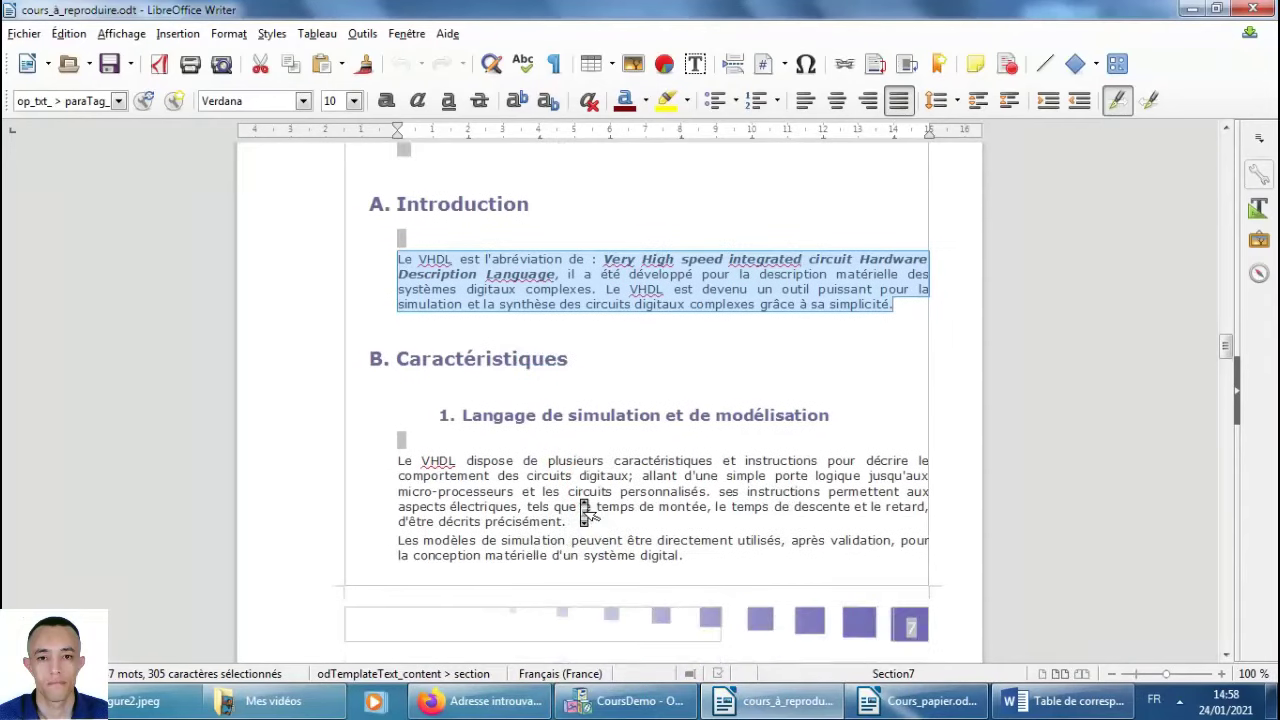
Close the old Cours_papier.odt, regenerate the Cours_papier paper publication, and open its new output.
click(628, 701)
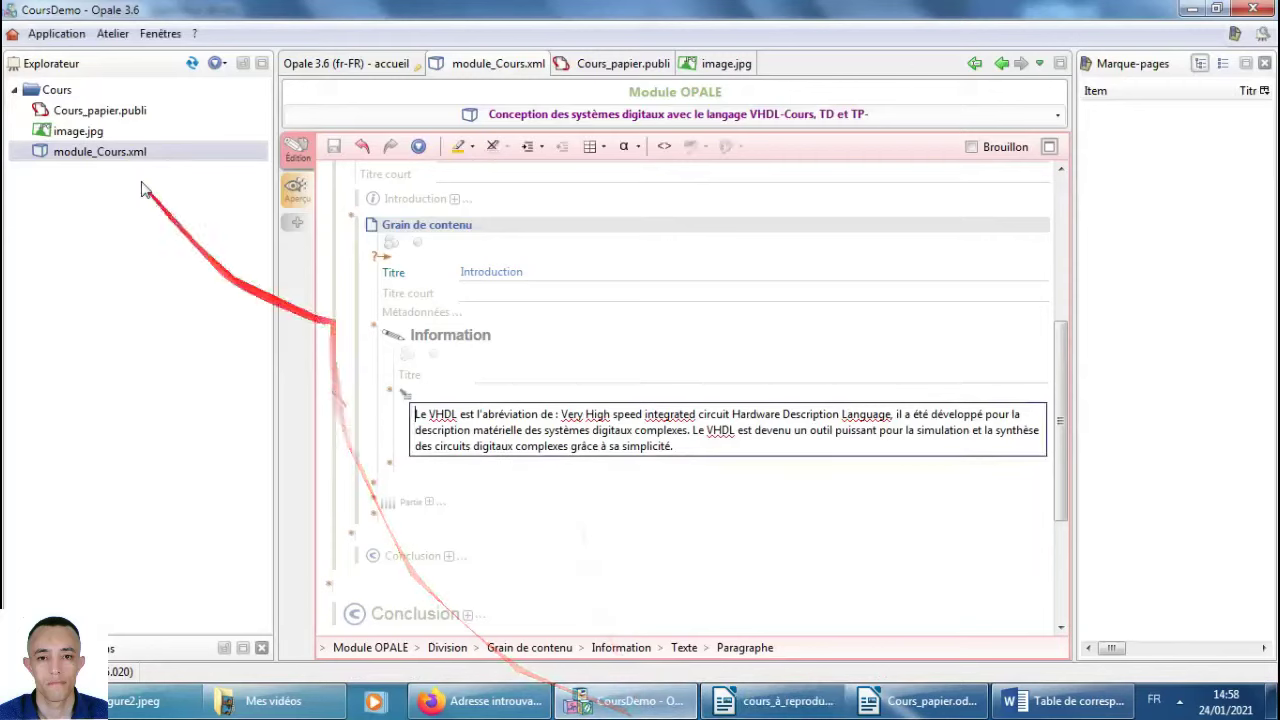
double_click(90, 118)
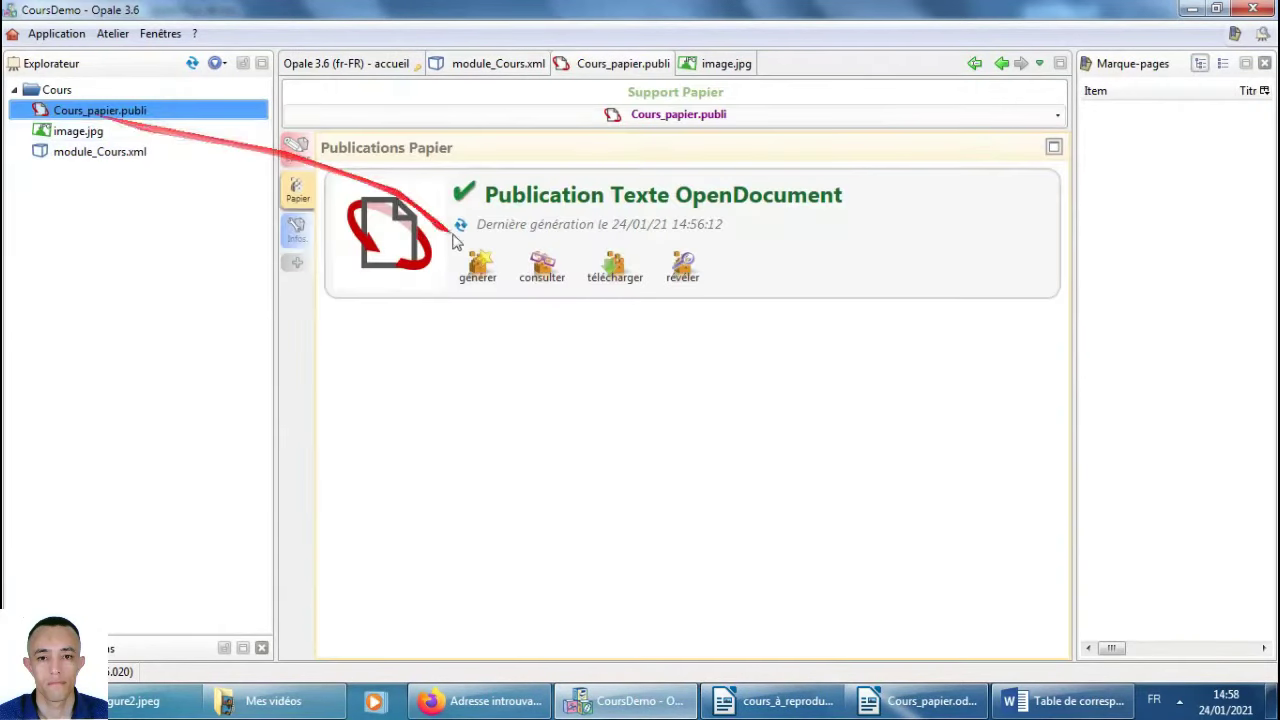
click(928, 703)
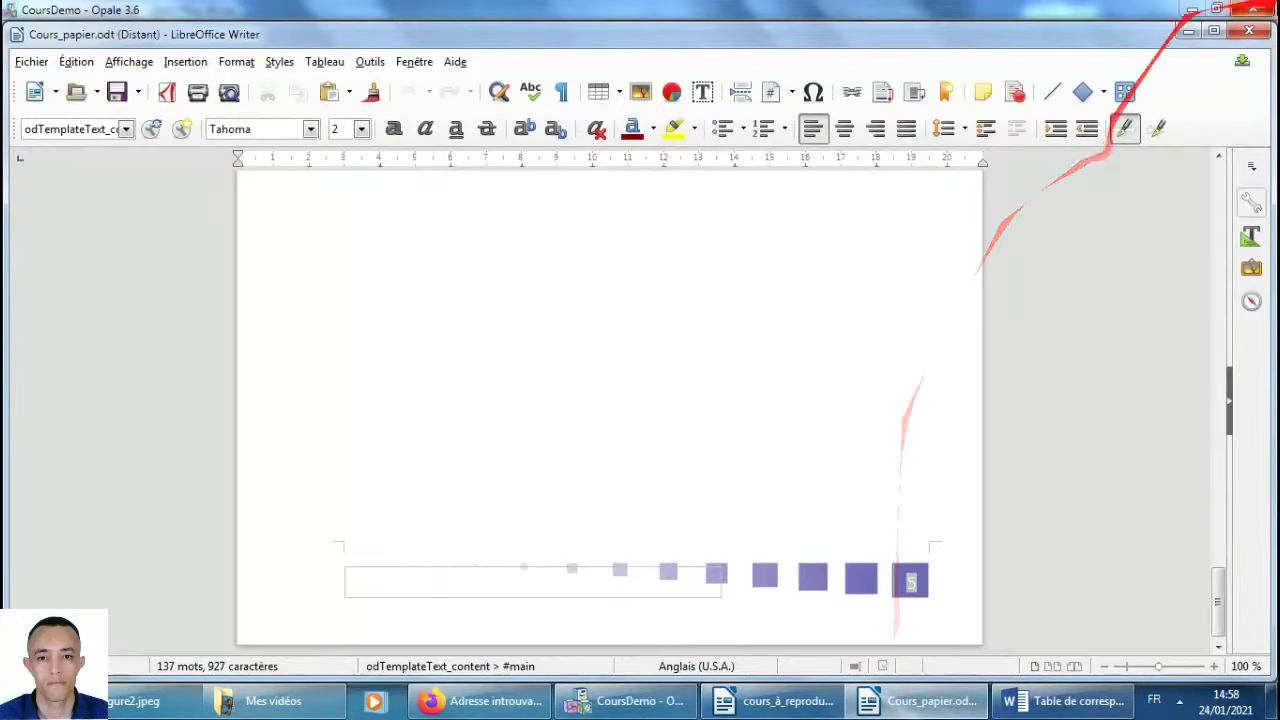
key(alt+F4)
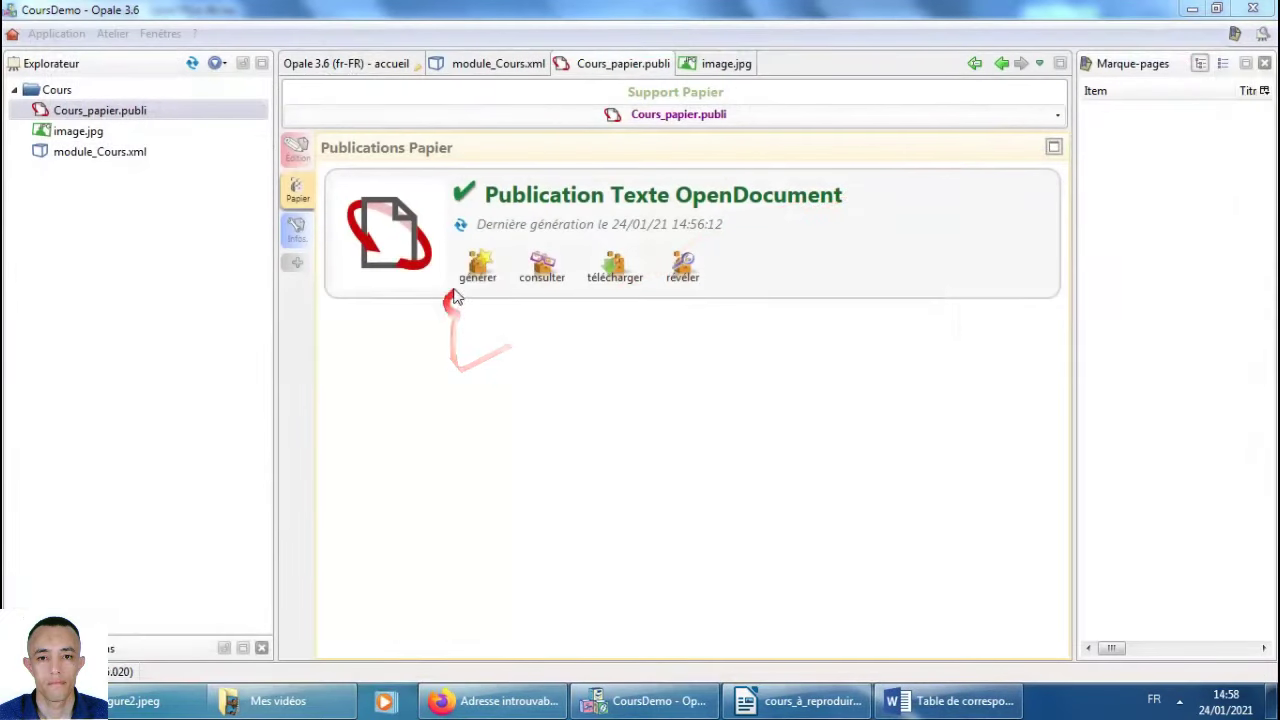
click(477, 270)
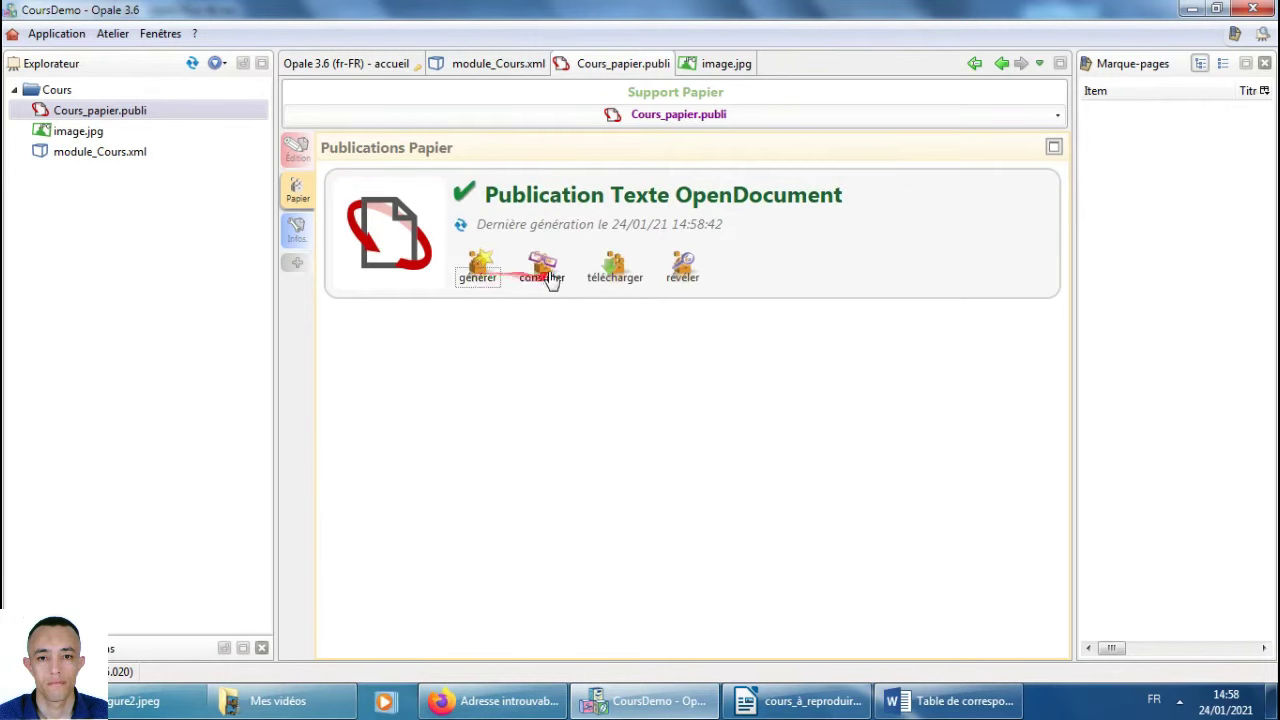
click(549, 278)
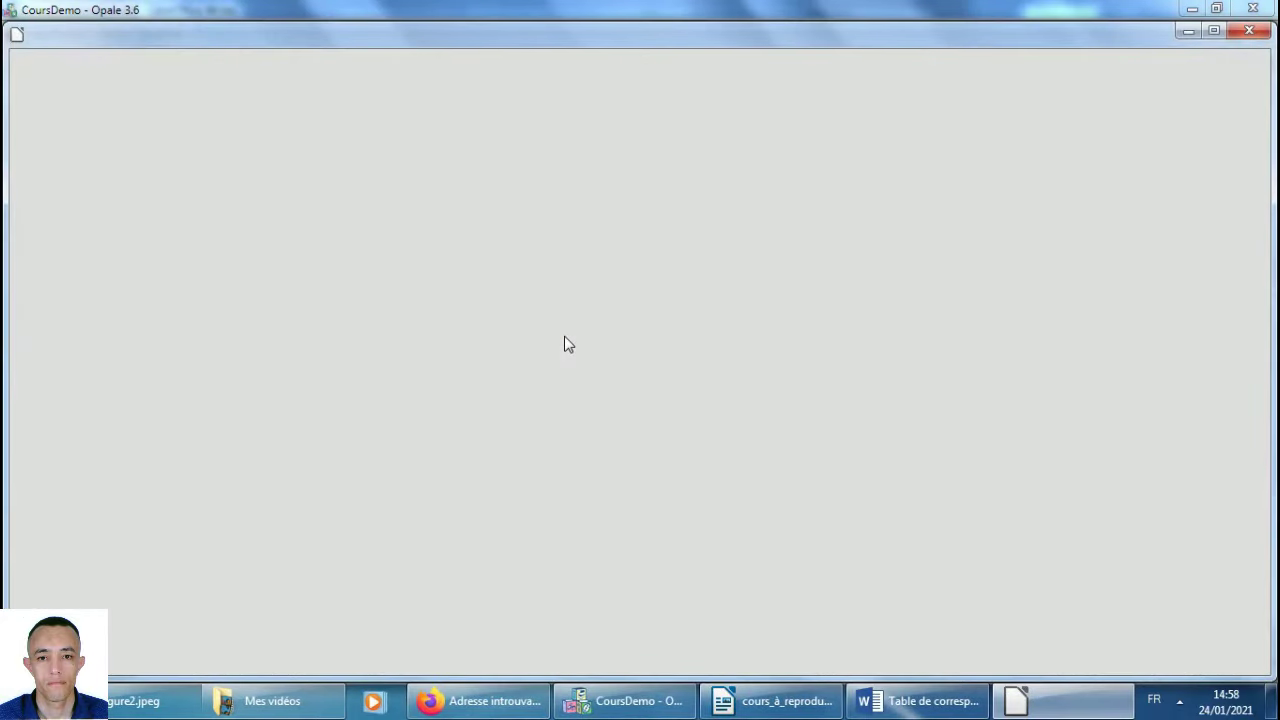
Scroll through the regenerated Cours_papier.odt to check the contents and the Chapitre I Introduction section.
scroll(522, 298, up, 5)
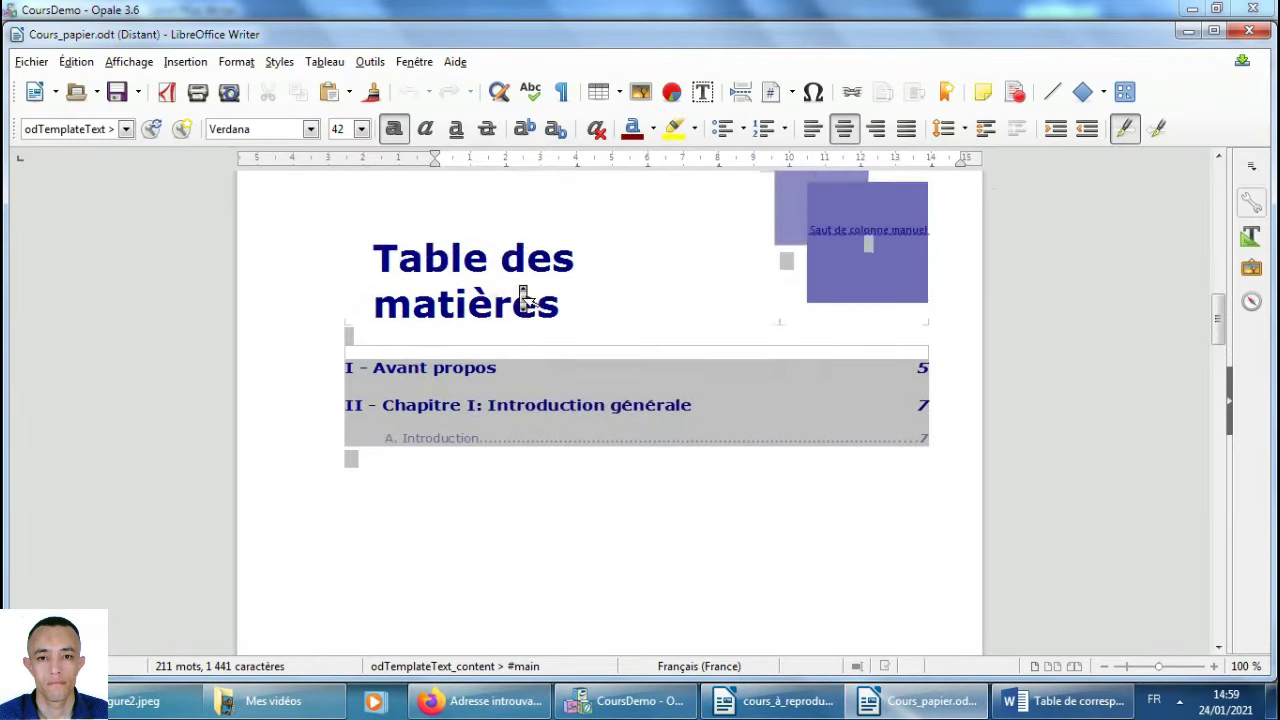
scroll(522, 298, down, 10)
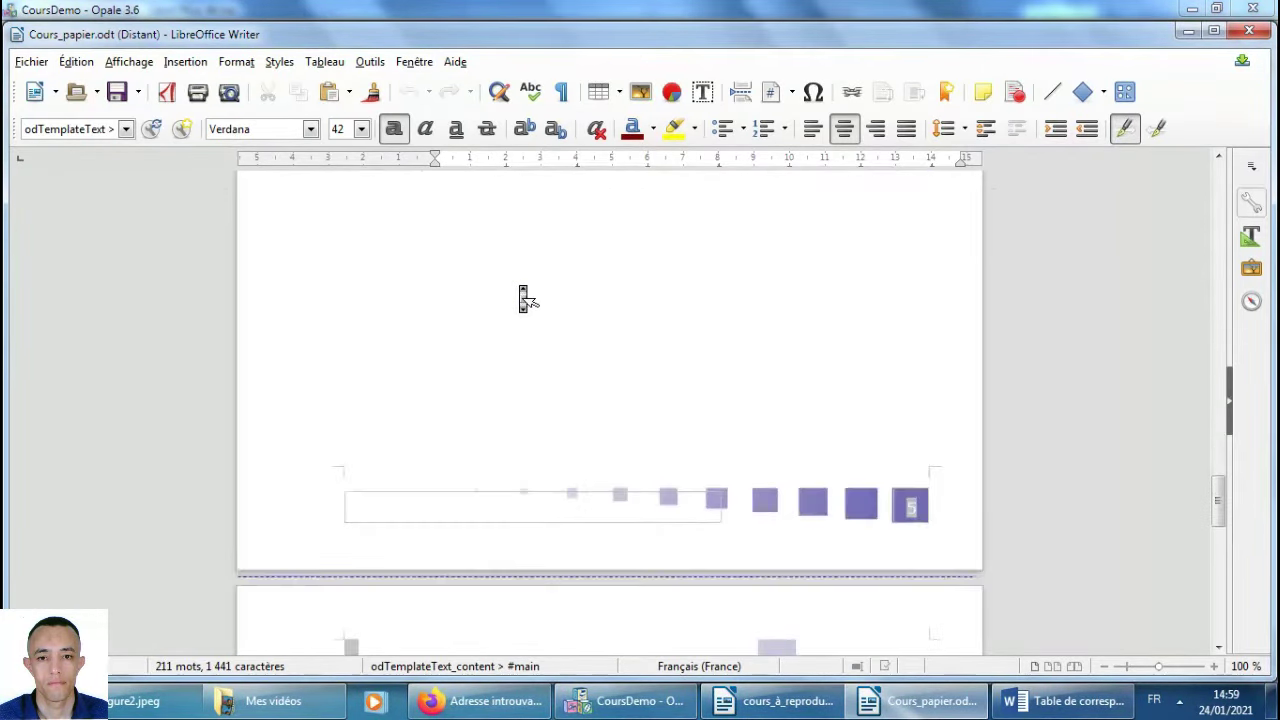
scroll(522, 298, down, 5)
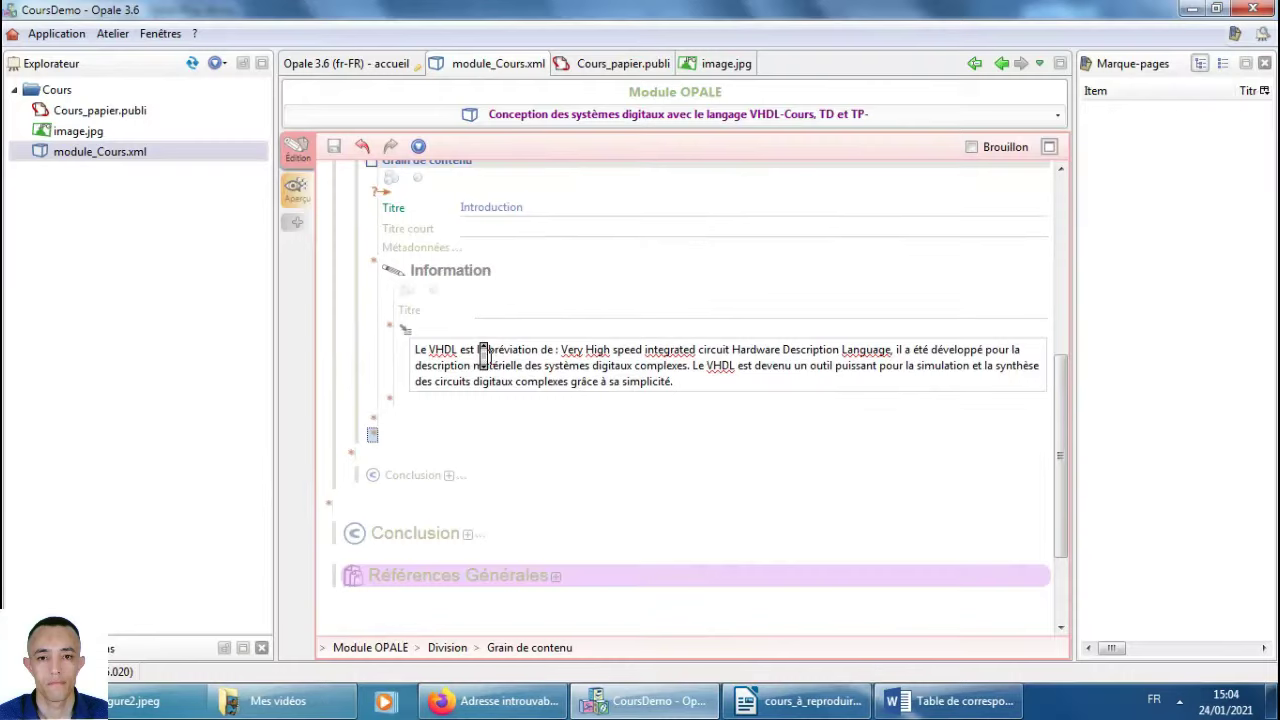
Insert a new Grain de contenu with internal content after the Introduction grain.
scroll(484, 352, up, 3)
scroll(486, 357, down, 2)
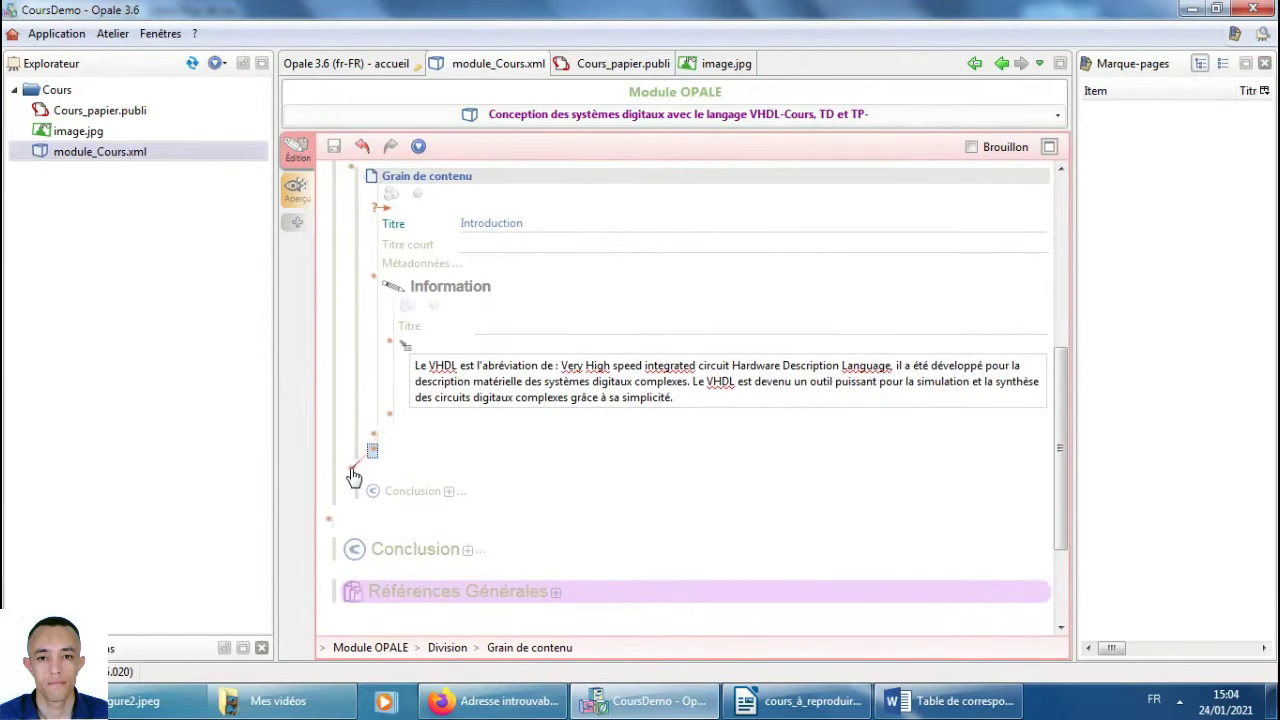
click(352, 468)
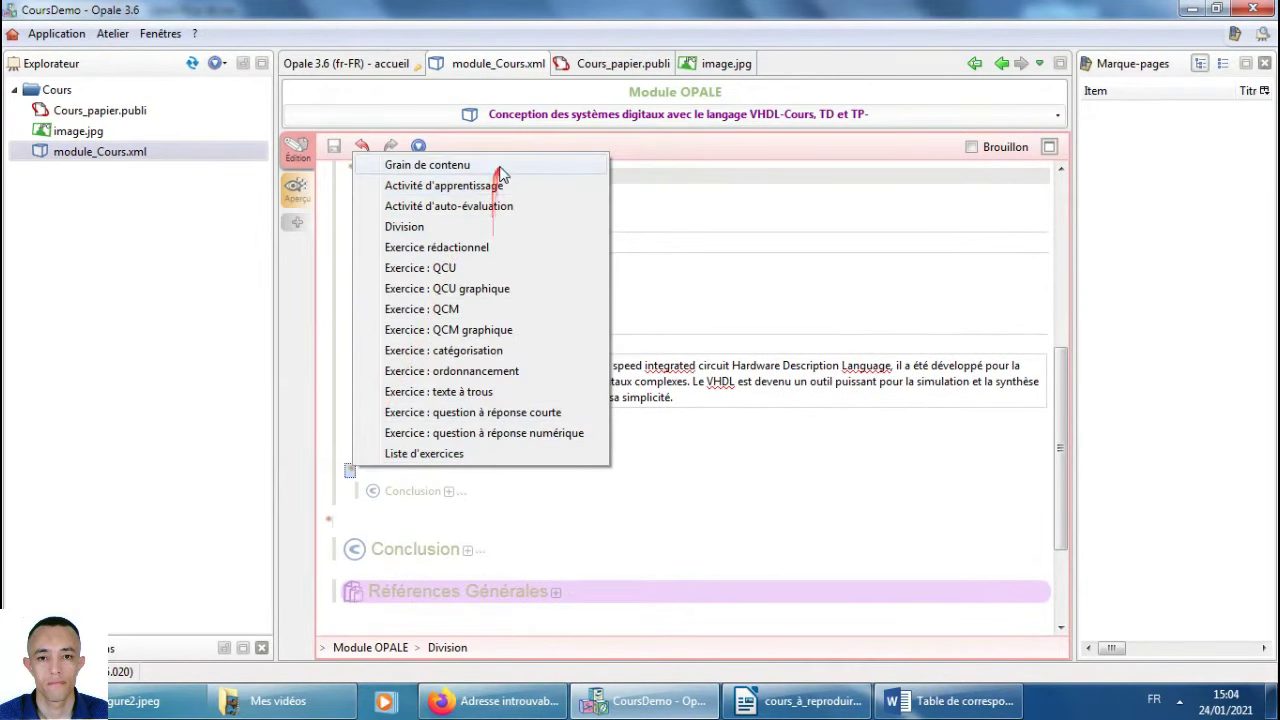
click(500, 166)
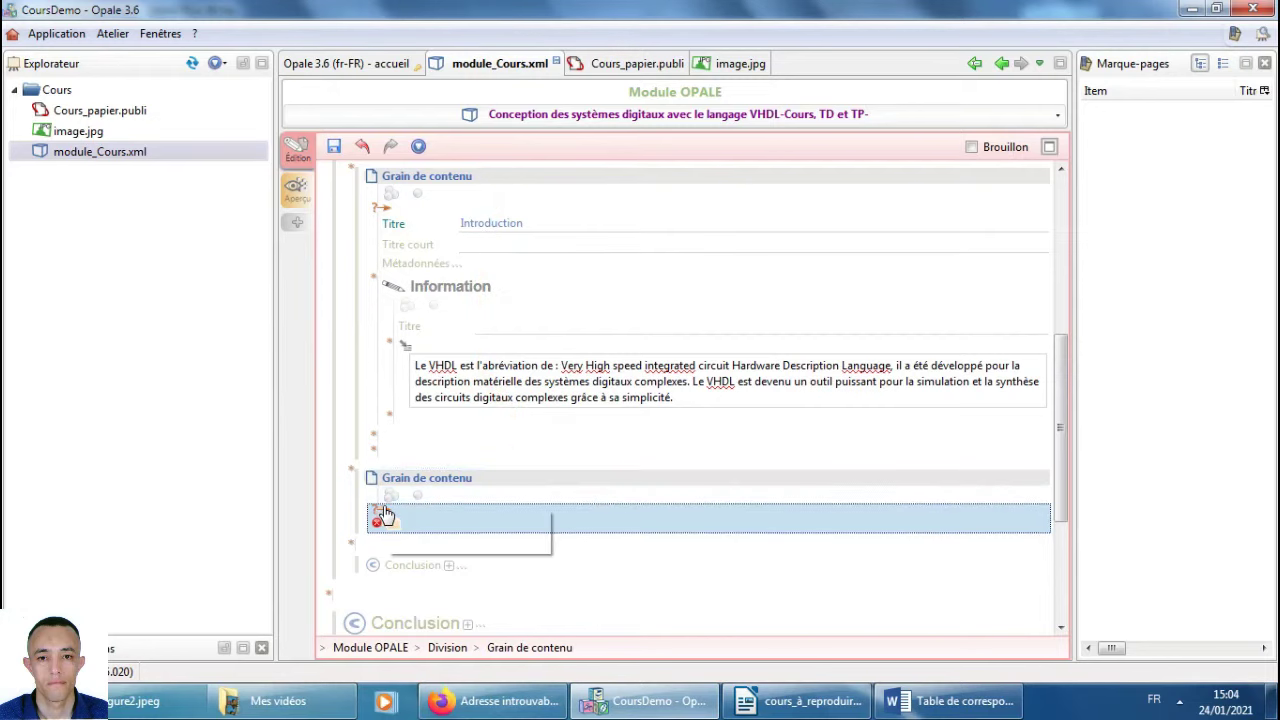
click(440, 542)
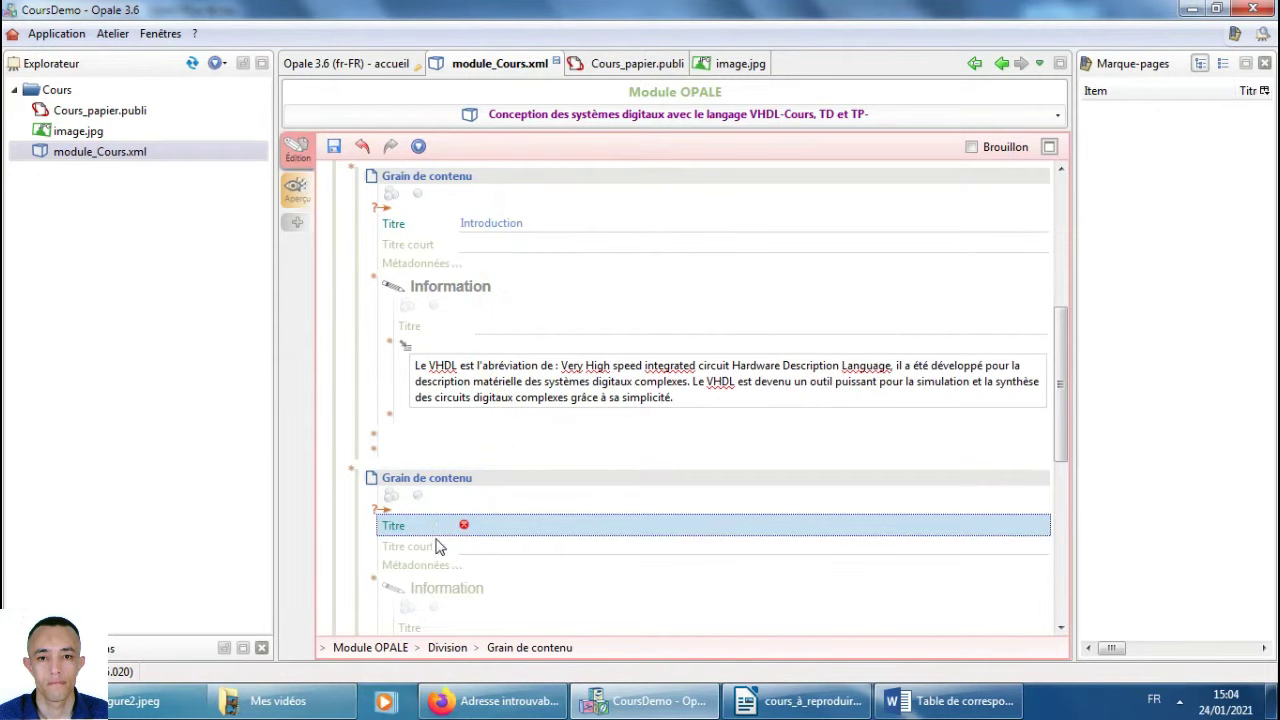
click(390, 418)
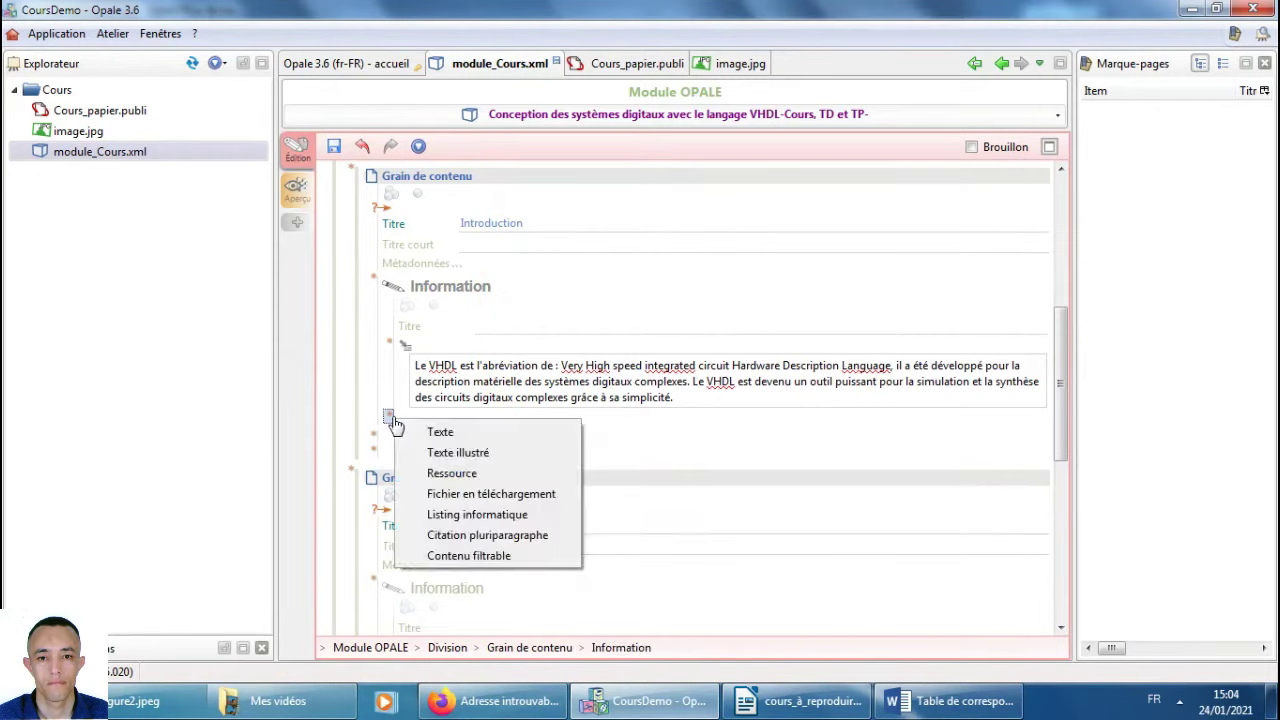
Copy 'Caractéristiques' from the Writer reference course and paste it as the new grain's title.
key(alt+Tab)
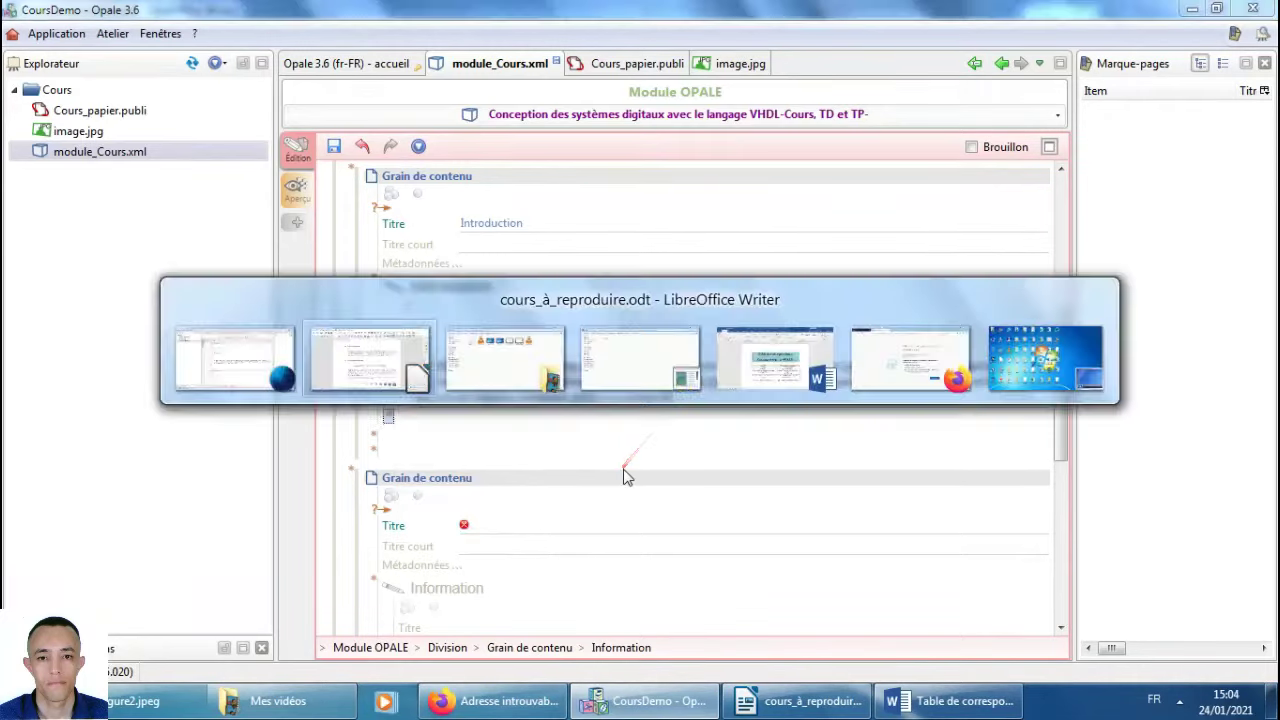
drag(568, 367, 398, 366)
key(alt+Tab)
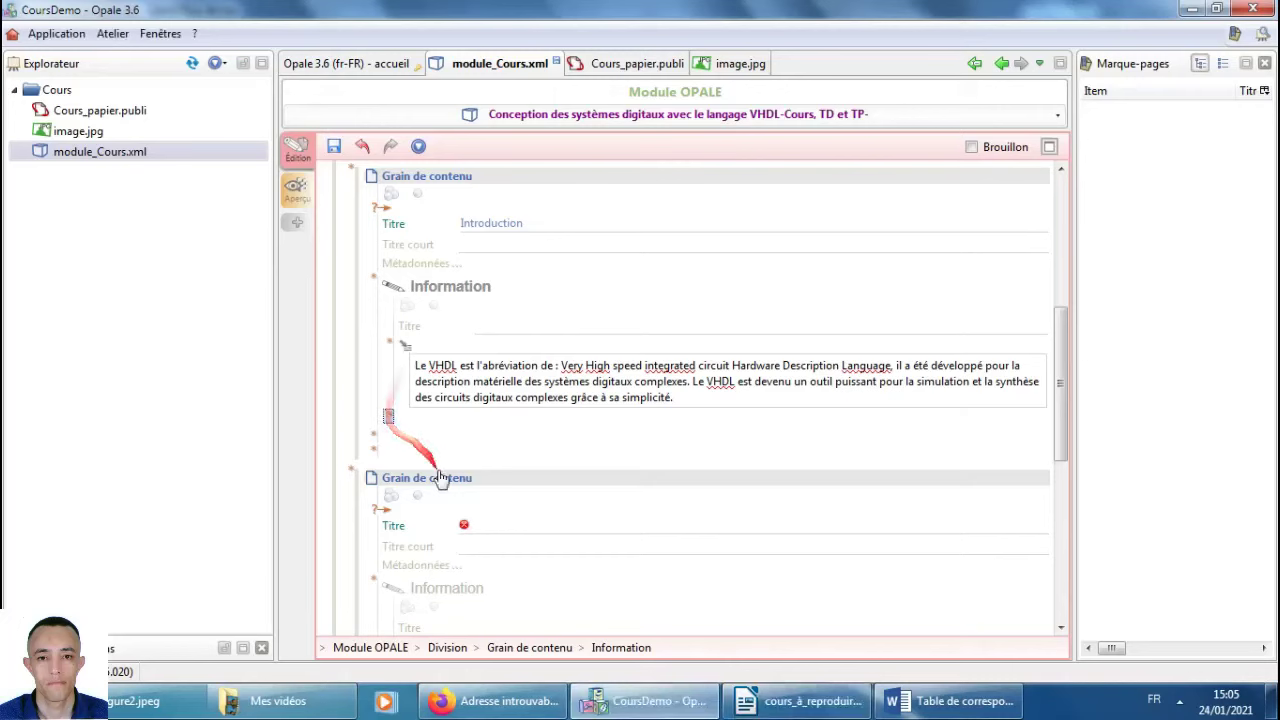
click(501, 525)
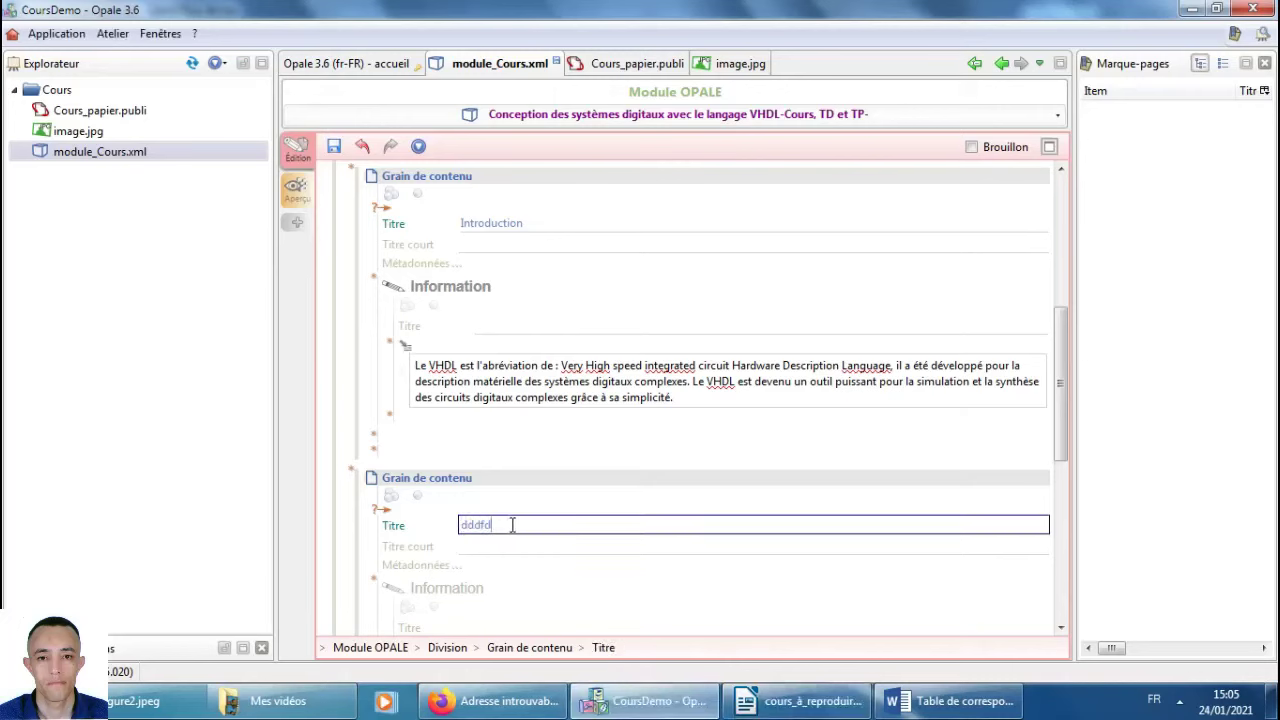
text(dddfd)
text(B. Caractéristiques)
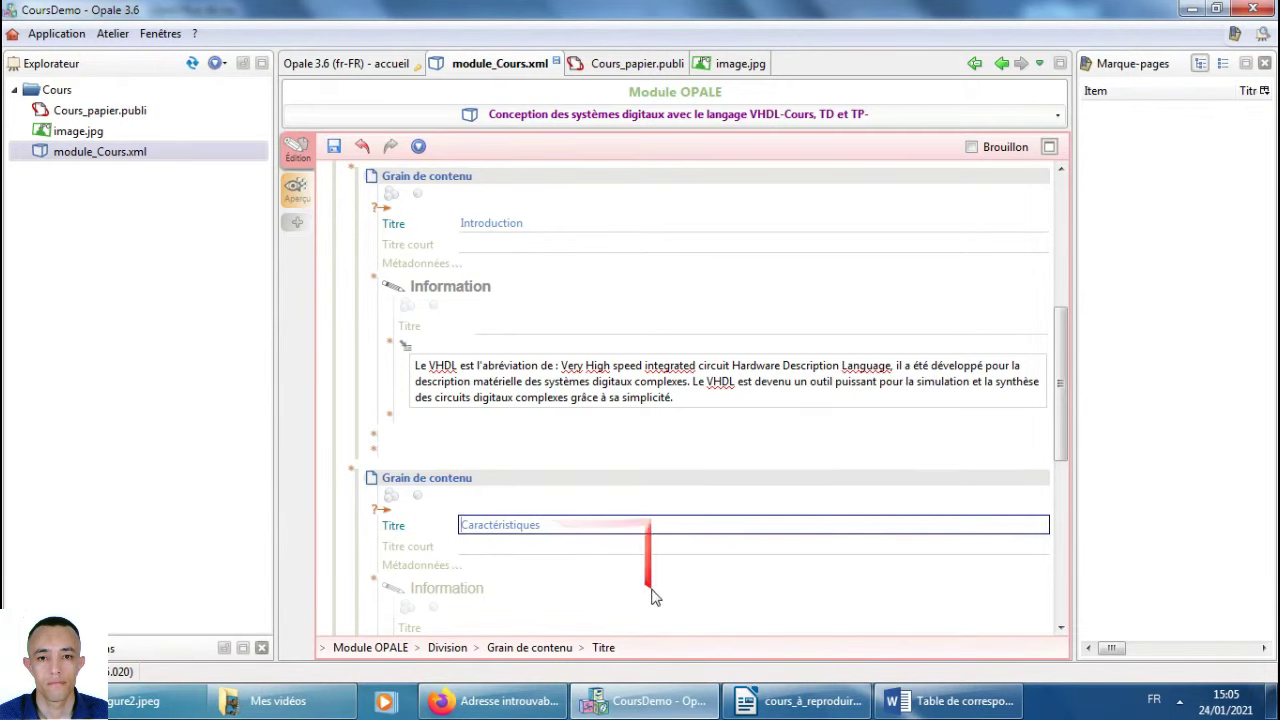
Copy the heading 'Langage de simulation et de modélisation' from the reference course in Writer.
scroll(651, 595, down, 4)
key(alt+Tab)
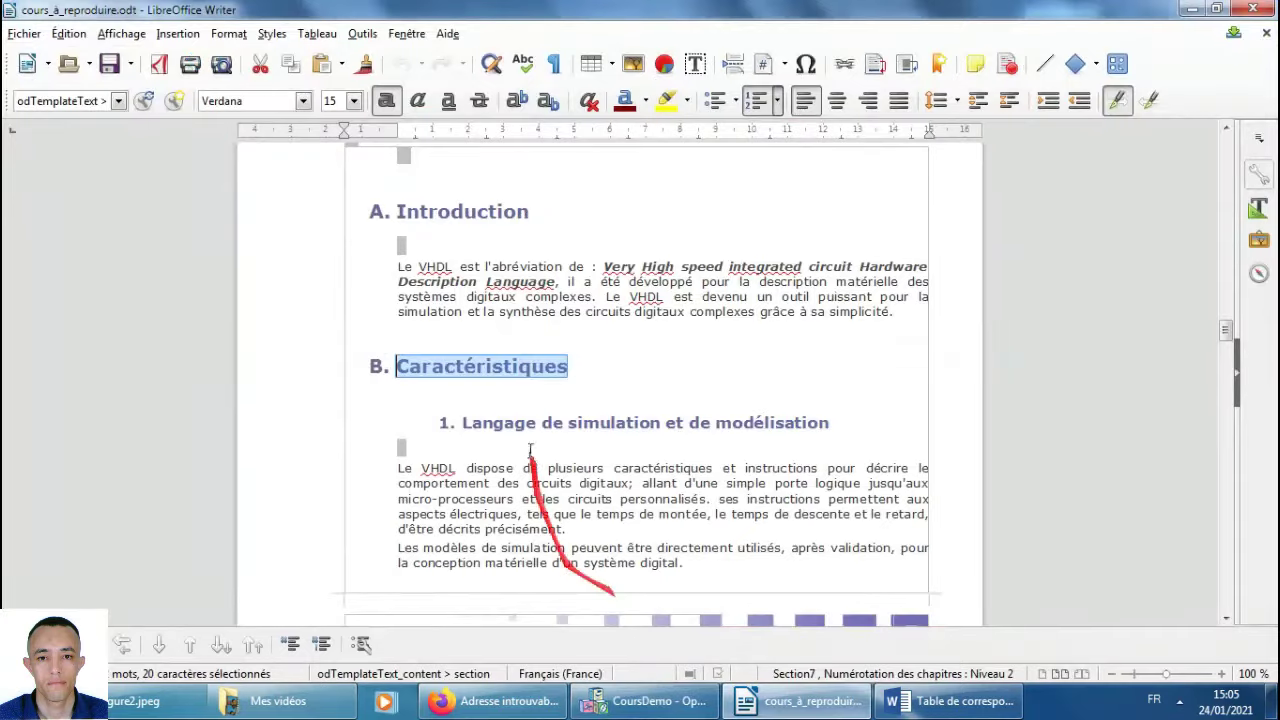
drag(463, 422, 857, 406)
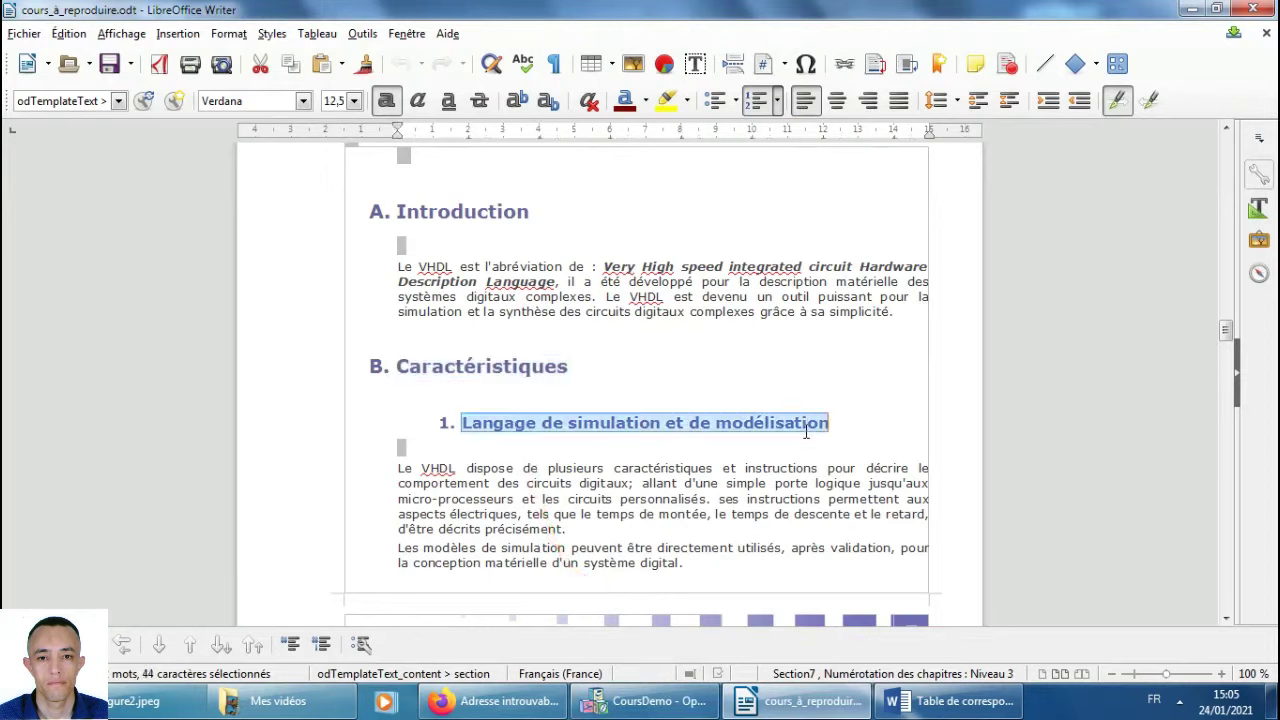
click(443, 421)
scroll(655, 495, down, 10)
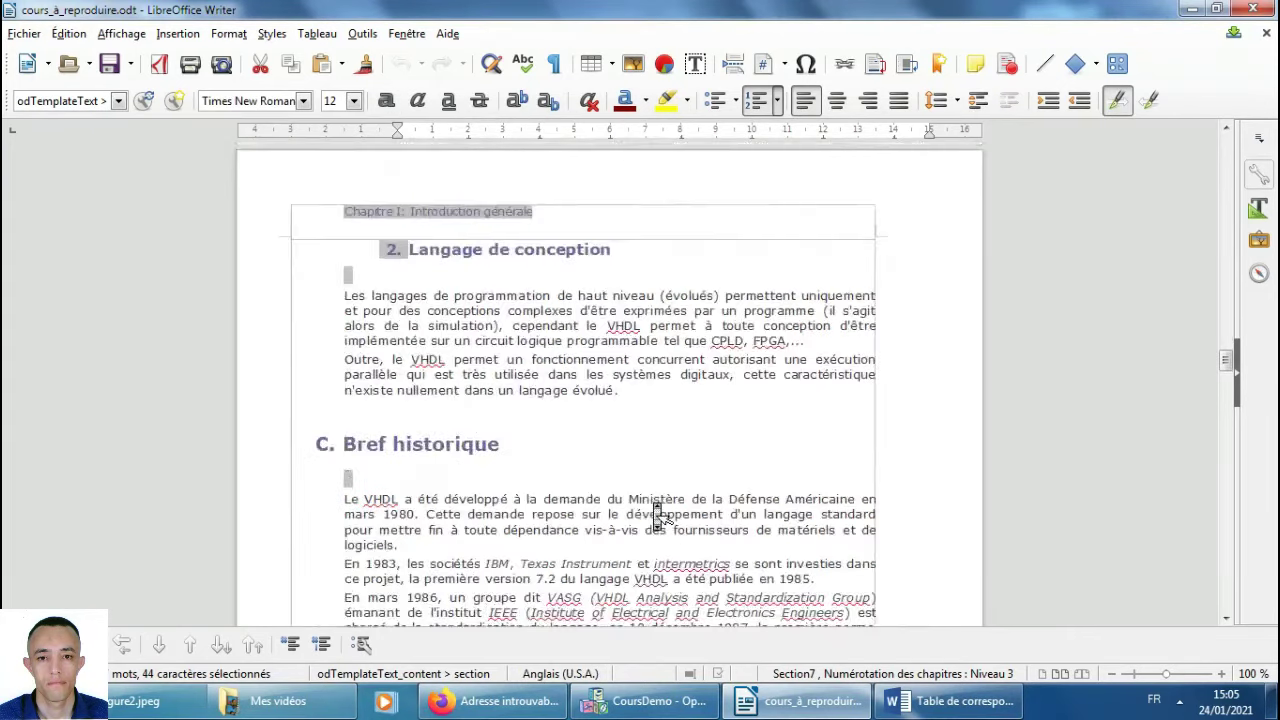
scroll(660, 515, up, 2)
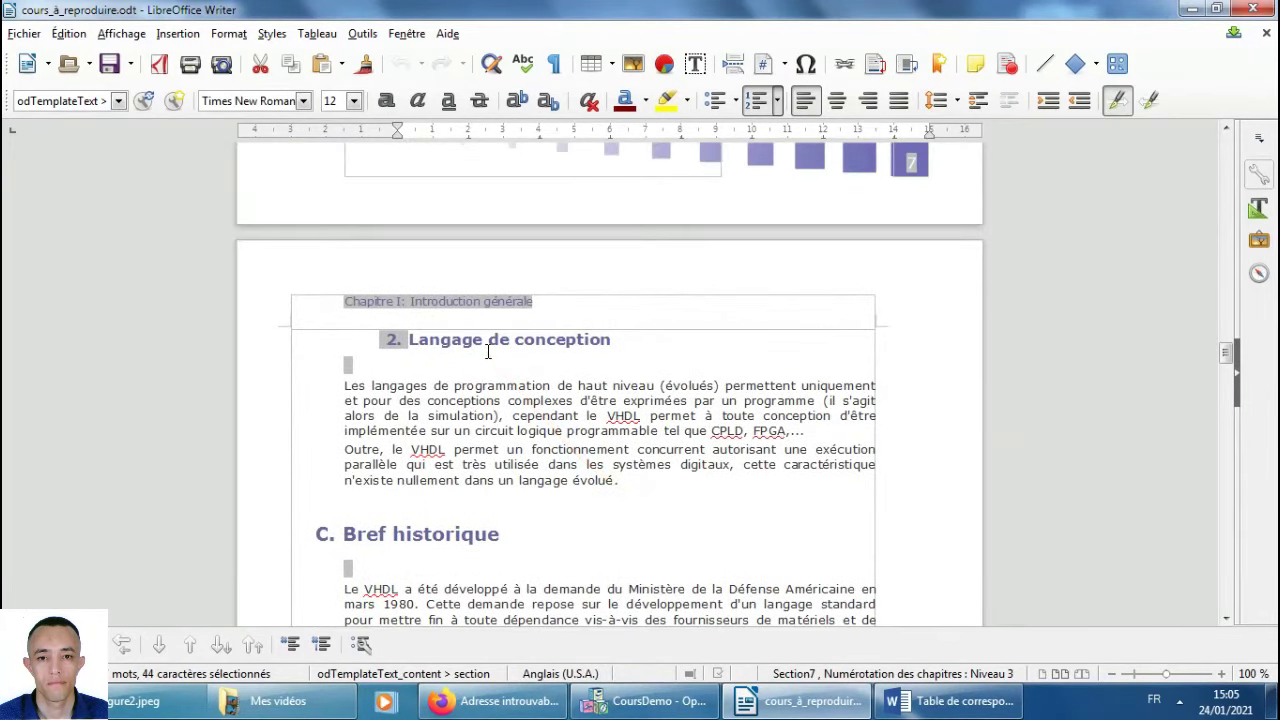
key(alt+Tab)
scroll(508, 503, down, 1)
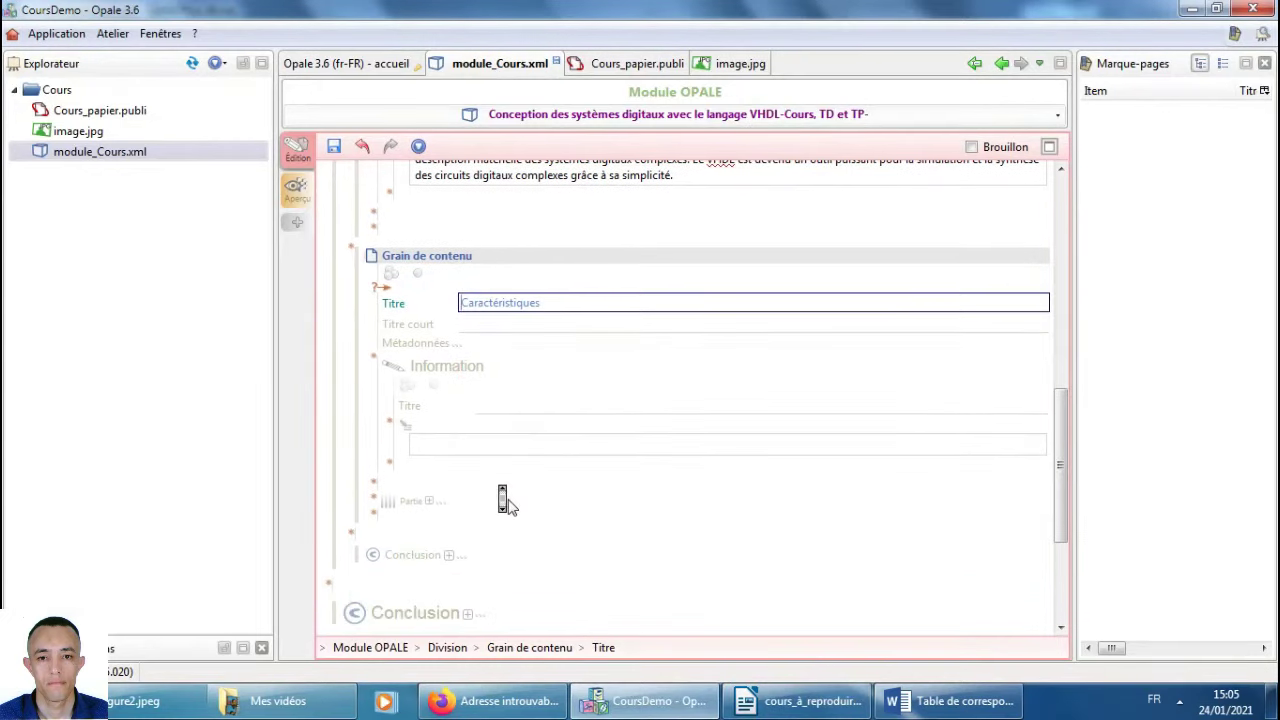
scroll(490, 503, up, 1)
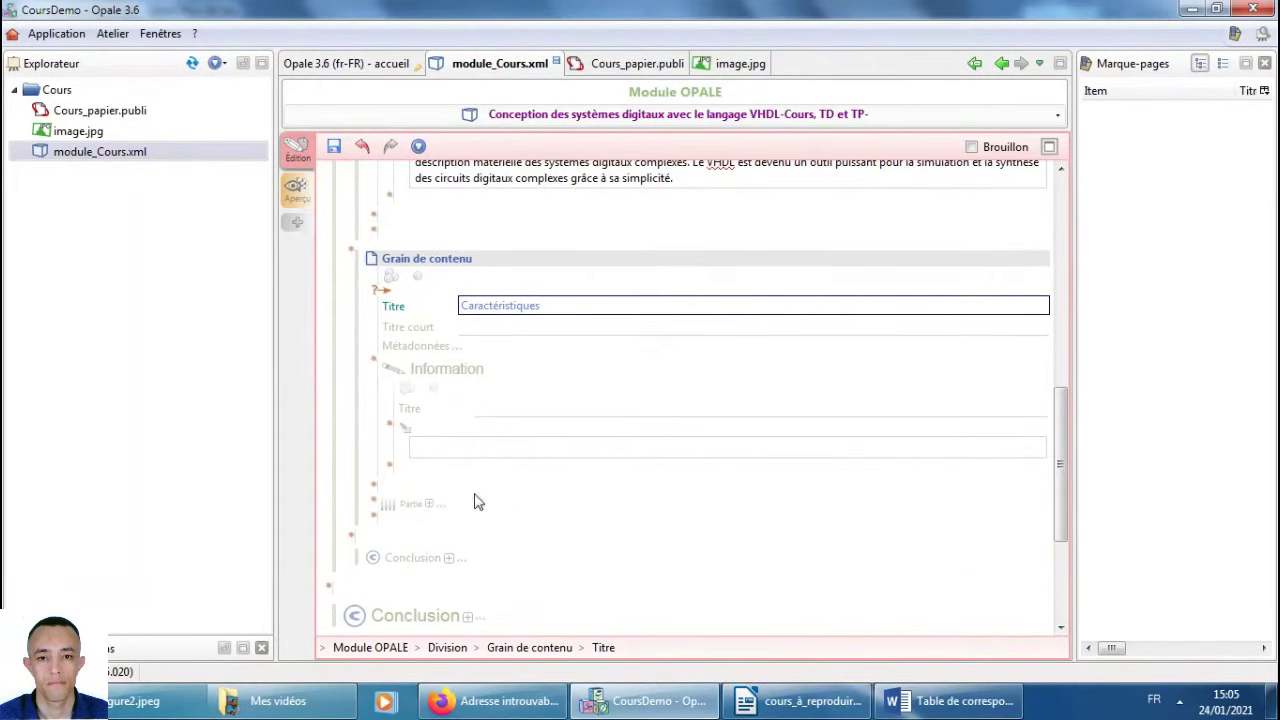
Add a Partie titled 'Langage de simulation et de modélisation', removing the '1. ' numbering prefix.
click(415, 508)
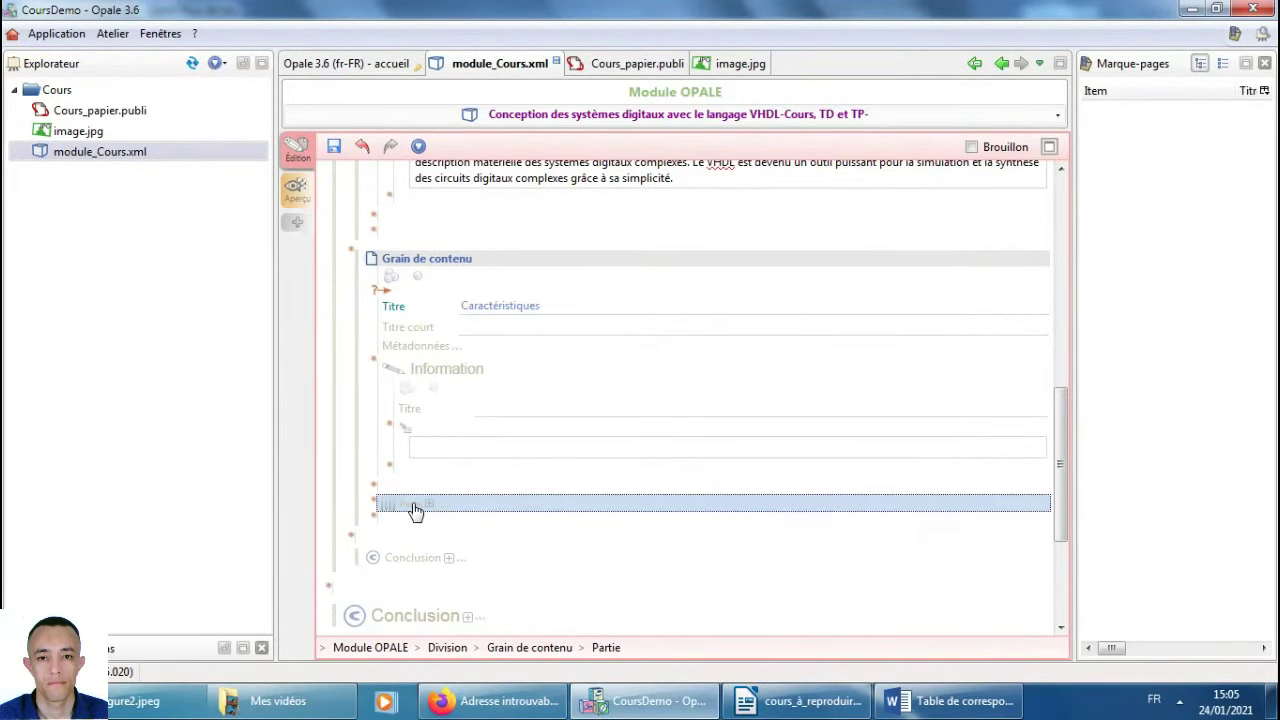
click(428, 506)
click(516, 546)
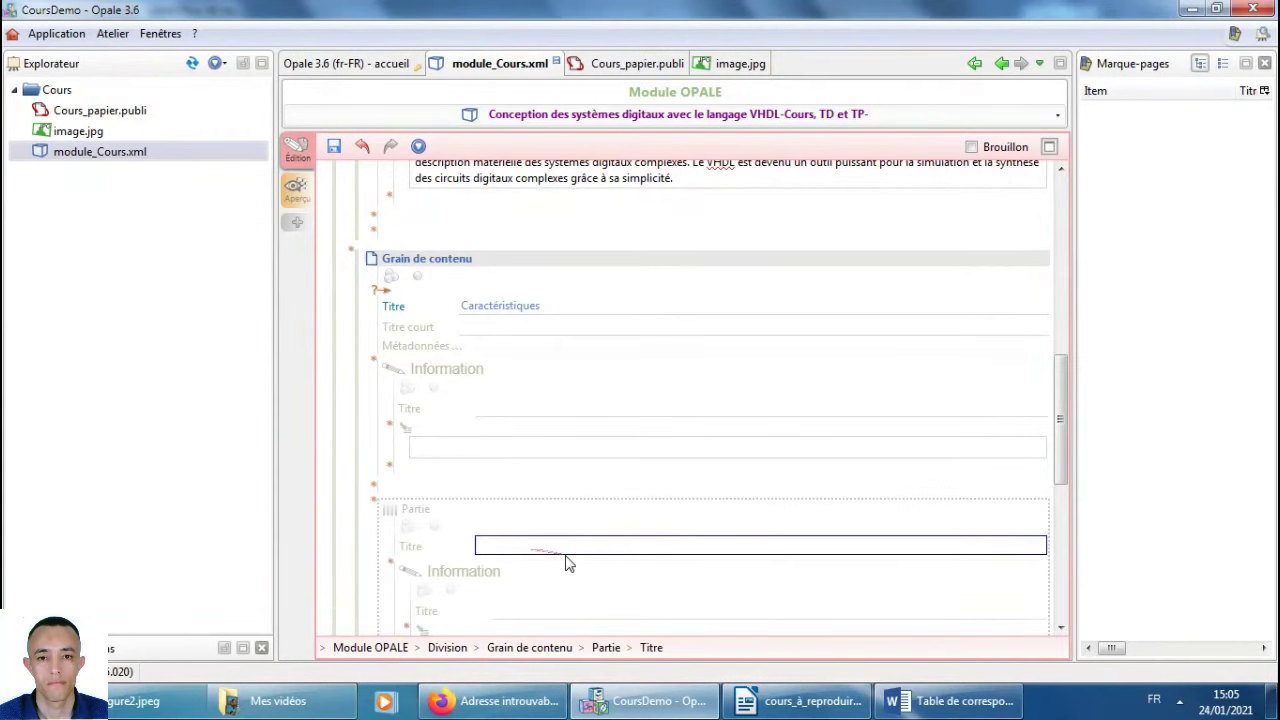
text(1. Langage de simulation et de modélisation)
click(493, 545)
key(BackSpace)
key(BackSpace)
key(BackSpace)
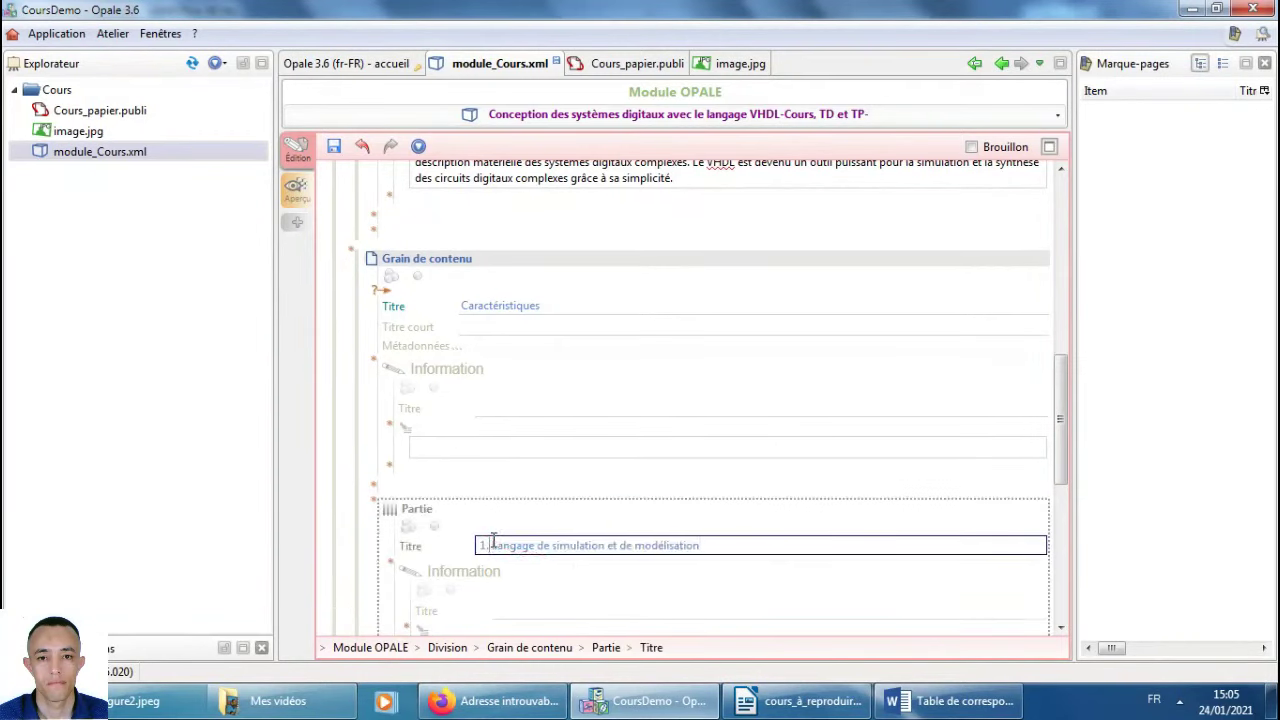
drag(490, 535, 523, 404)
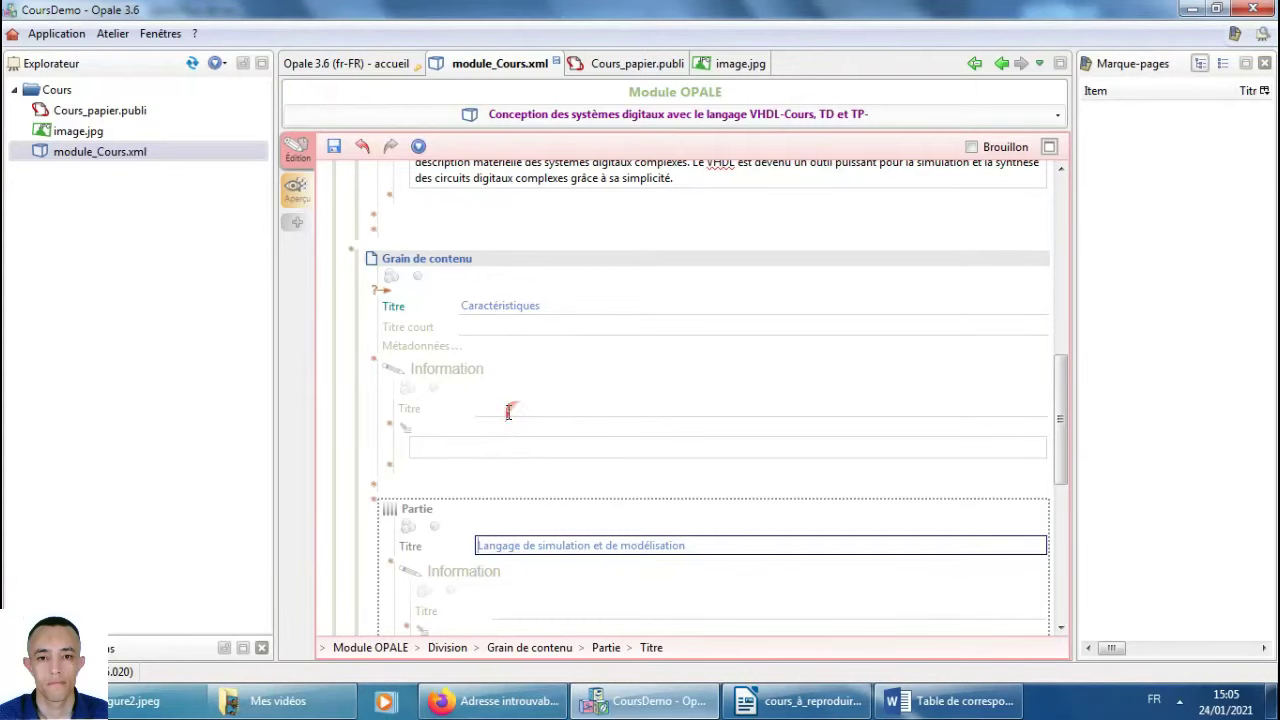
scroll(517, 481, down, 3)
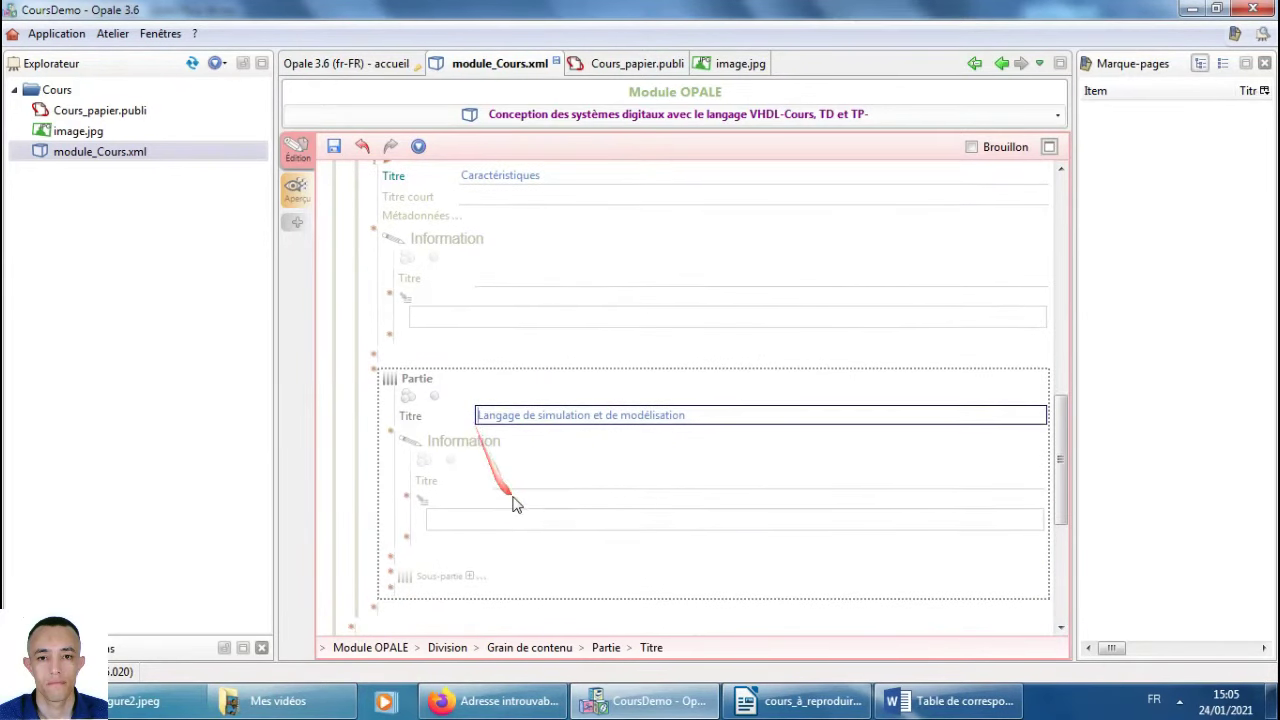
Paste the two VHDL paragraphs from Writer into the part's Information text, removing the placeholder line.
click(487, 522)
key(alt+Tab)
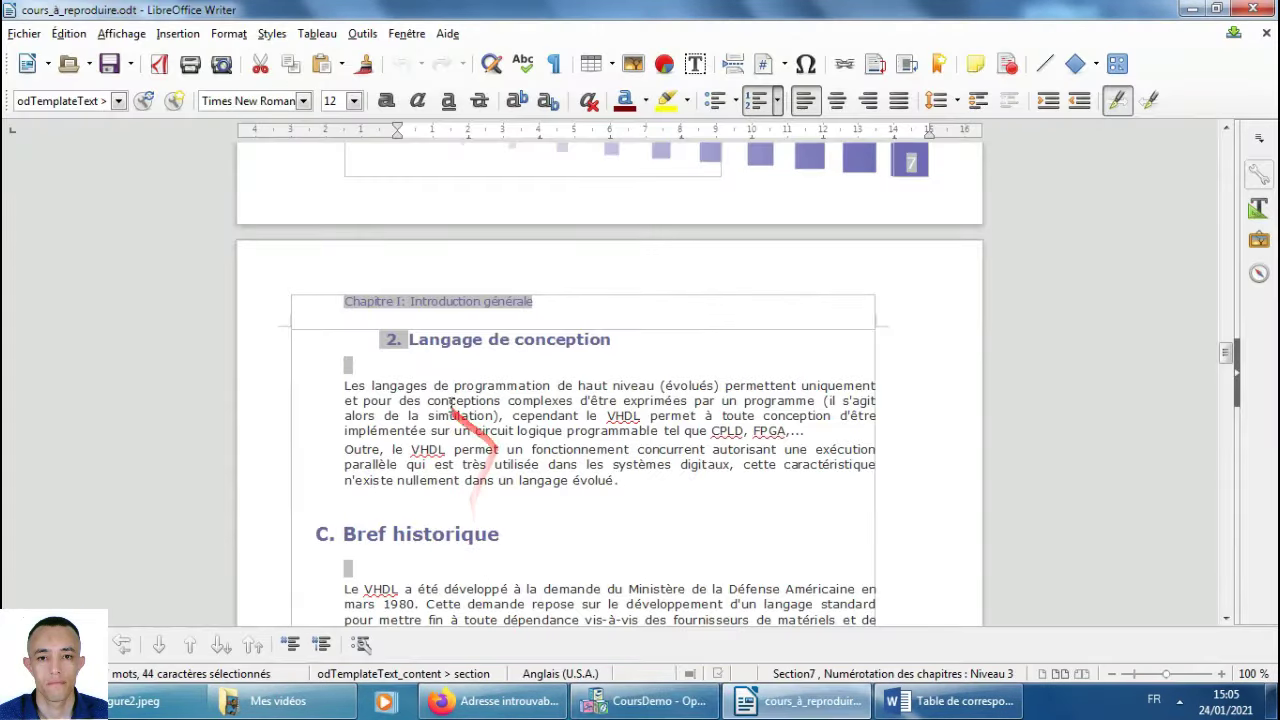
scroll(640, 467, up, 3)
scroll(640, 467, up, 5)
drag(399, 371, 684, 467)
key(ctrl+c)
key(alt+Tab)
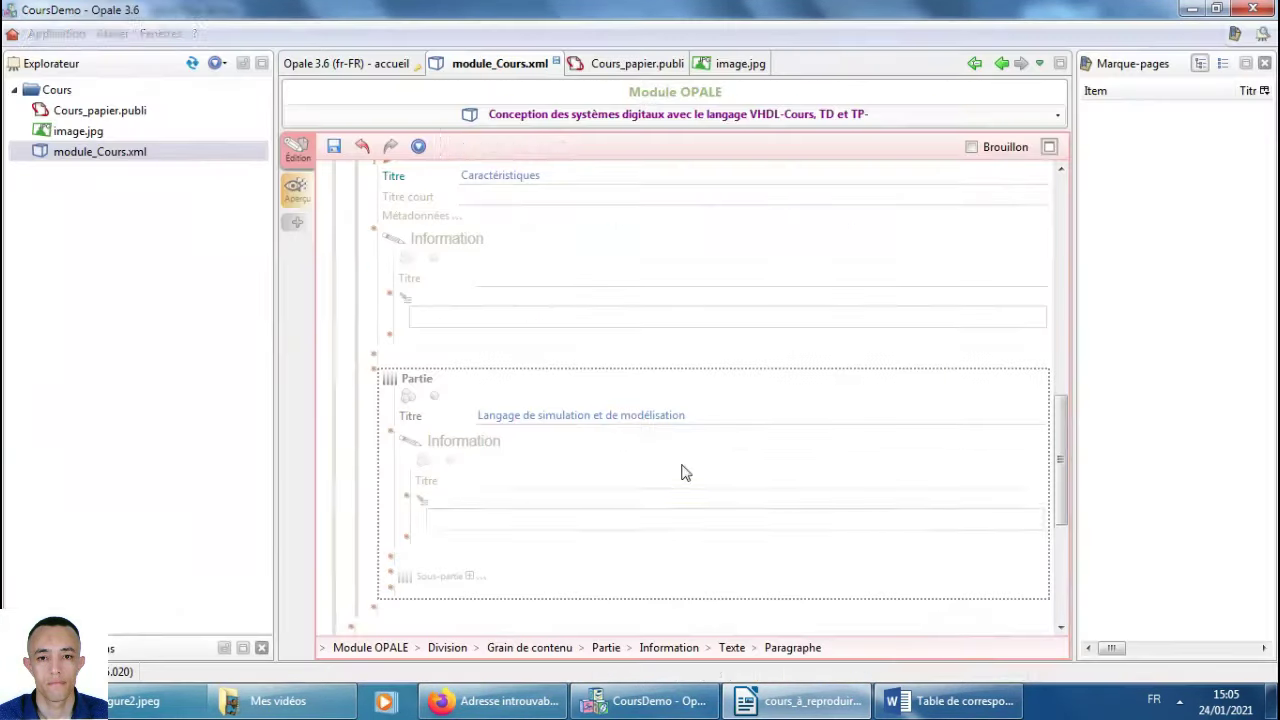
text(ddd)
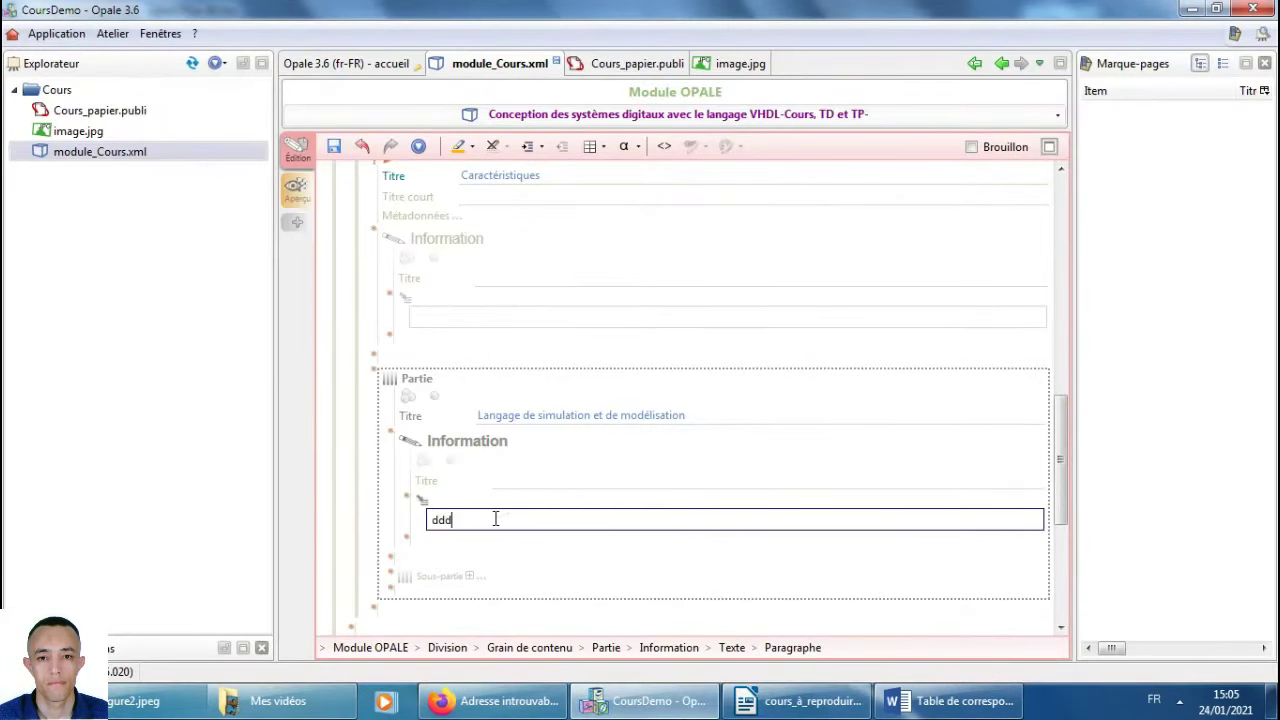
text(dddd)
key(Return)
key(ctrl+v)
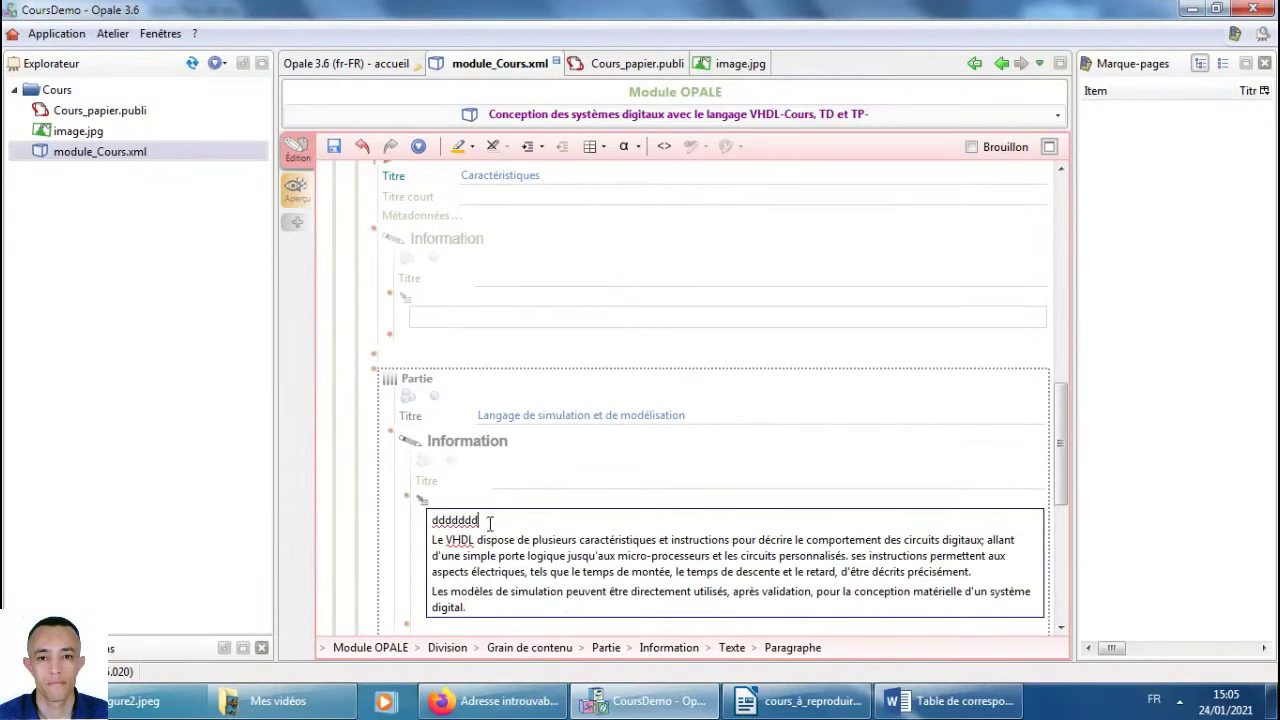
key(Delete)
Copy the 'Langage de conception' heading from the Writer reference course.
key(alt+Tab)
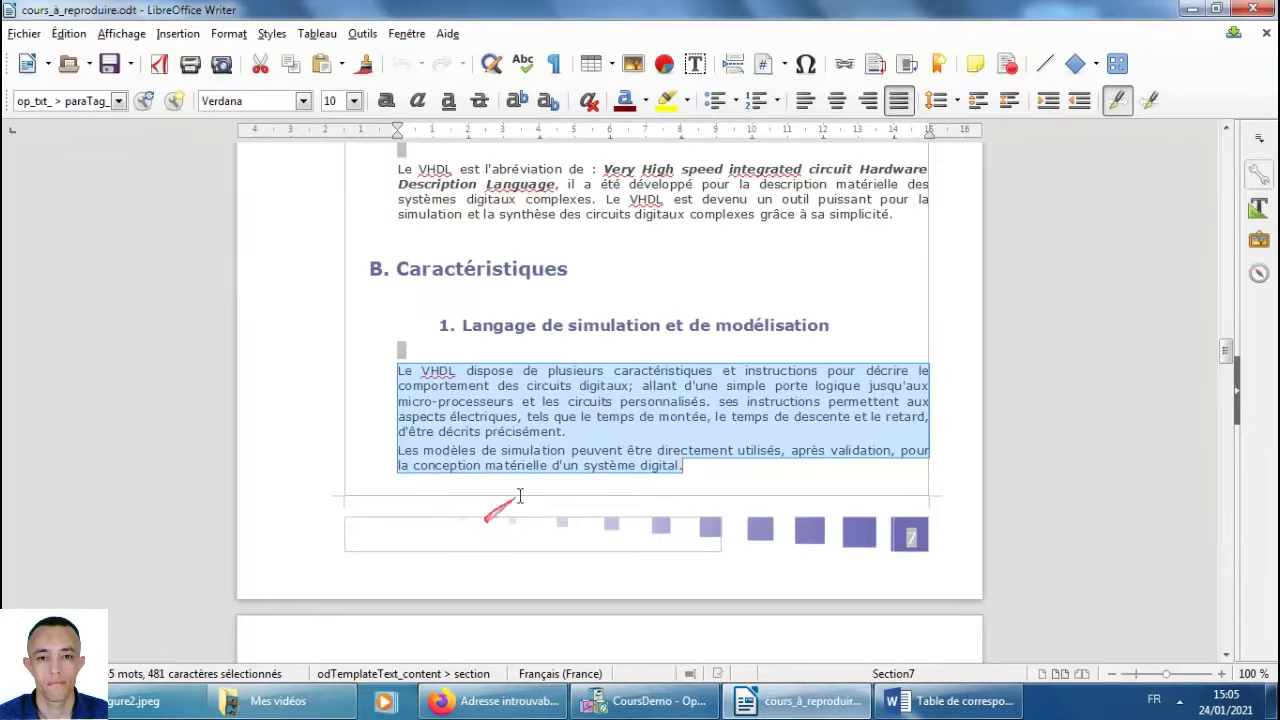
scroll(590, 490, down, 5)
scroll(585, 490, down, 2)
drag(583, 470, 608, 401)
mouse_move(624, 350)
mouse_down()
mouse_move(410, 340)
mouse_move(608, 333)
mouse_move(562, 354)
mouse_up()
key(ctrl+c)
key(alt+Tab)
scroll(562, 443, down, 3)
drag(406, 548, 427, 522)
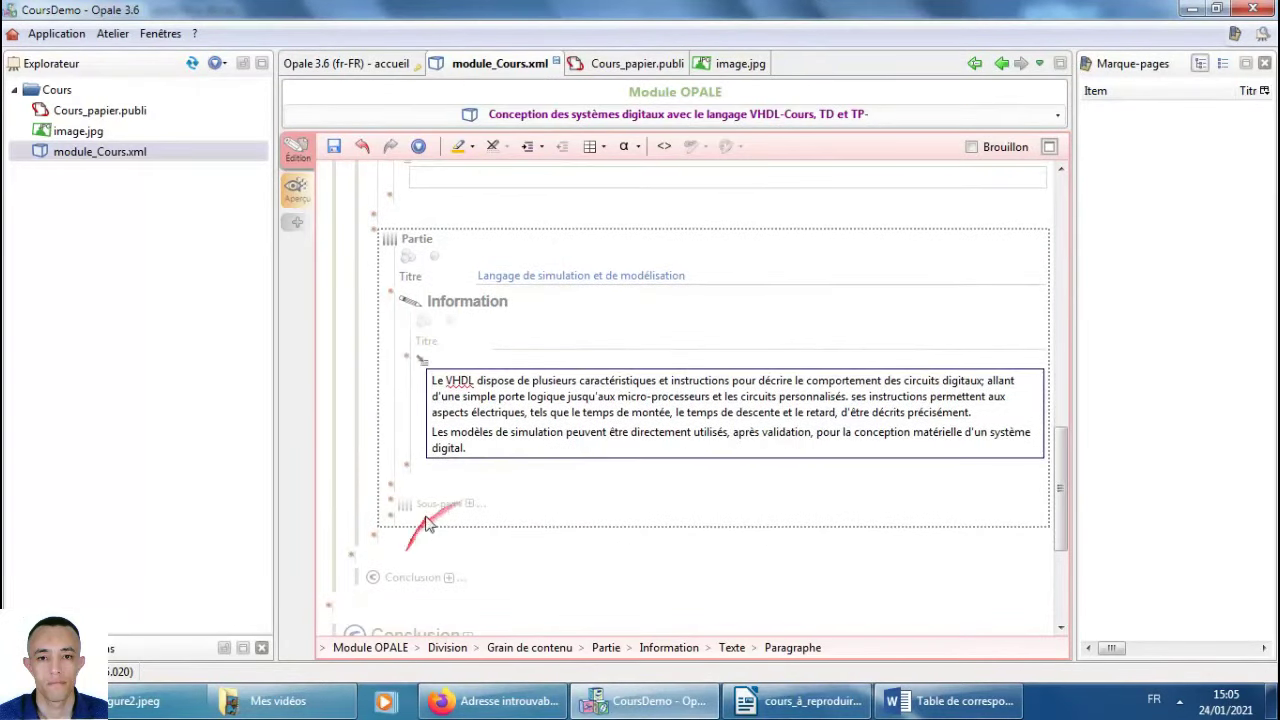
Add a second Partie below the first, titled 'Langage de conception'.
click(373, 536)
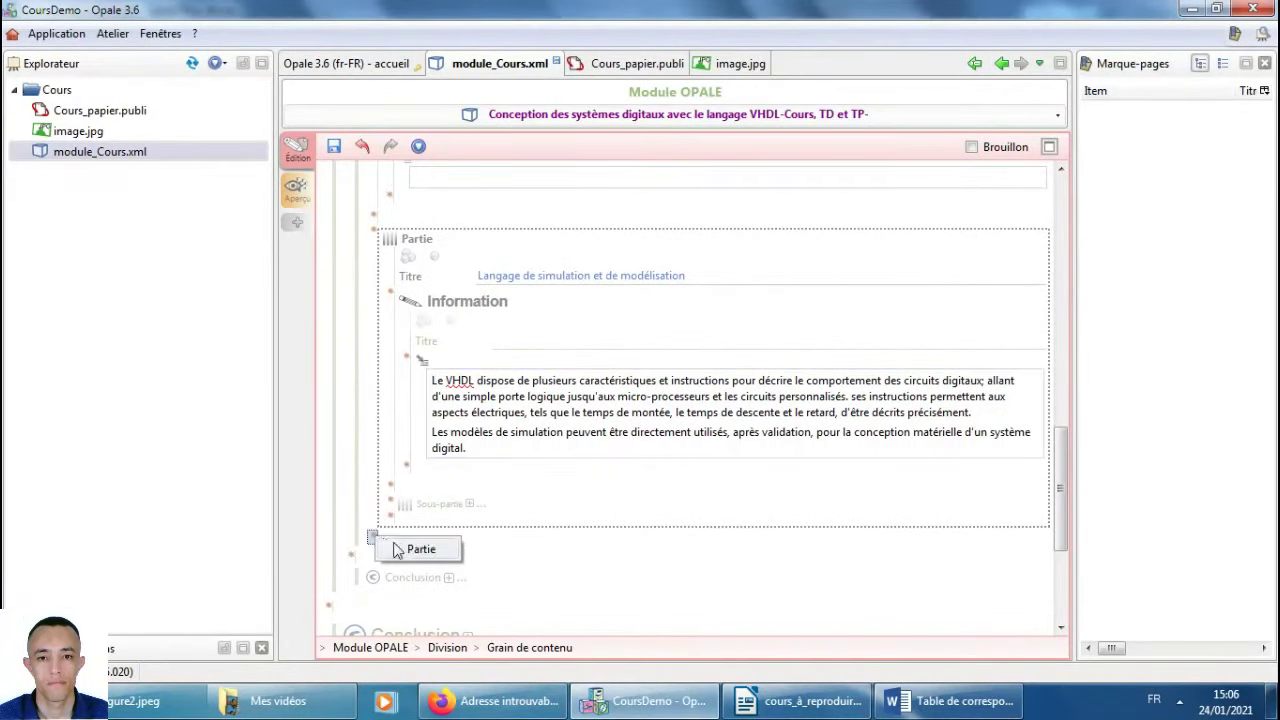
click(410, 549)
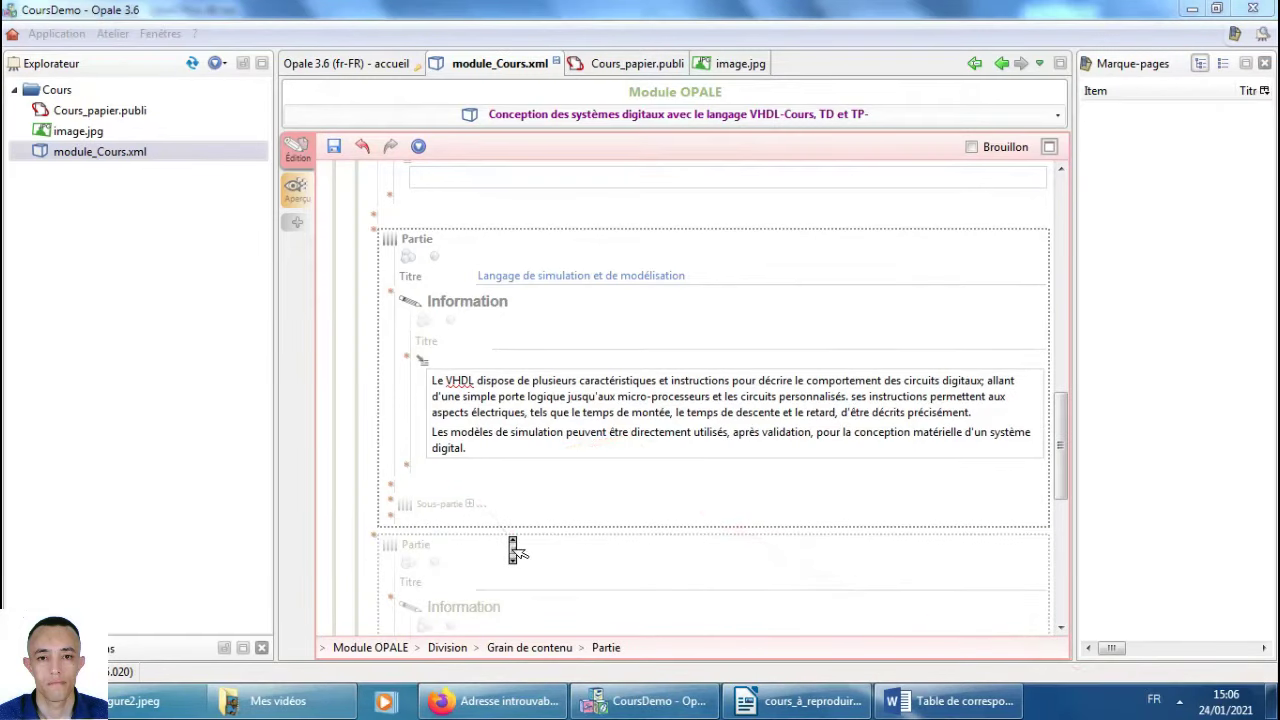
click(587, 578)
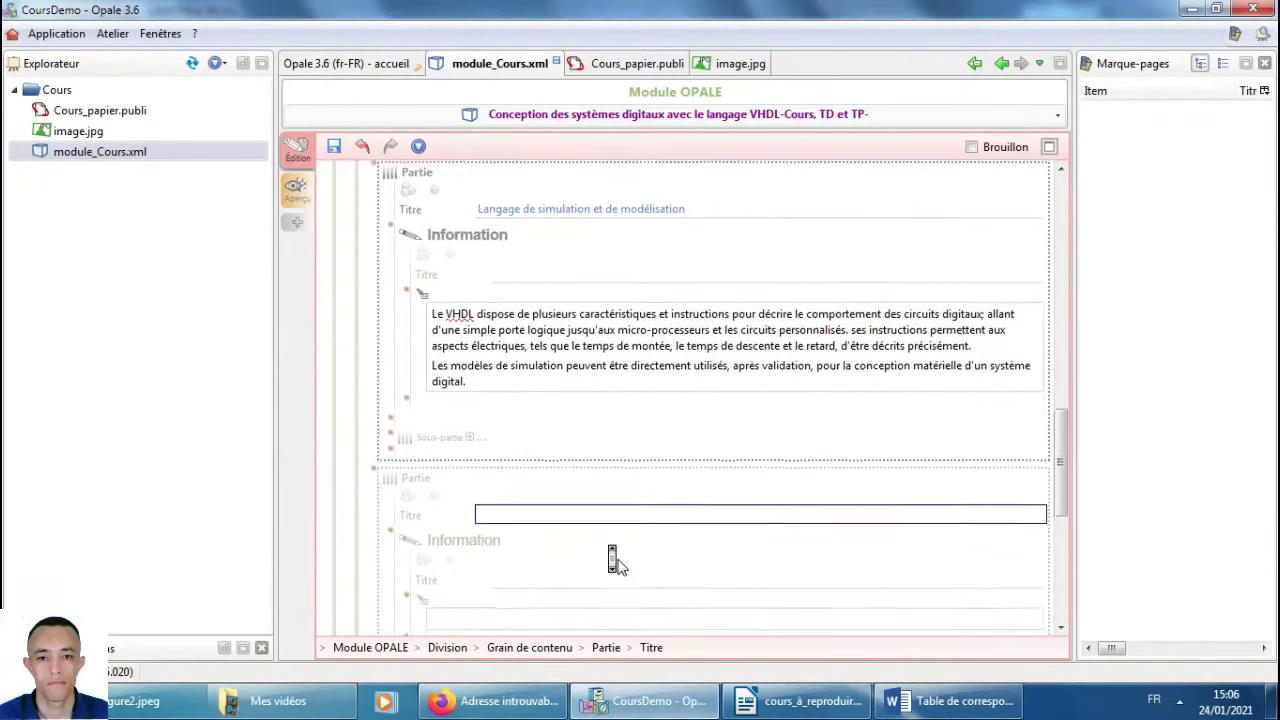
key(ctrl+v)
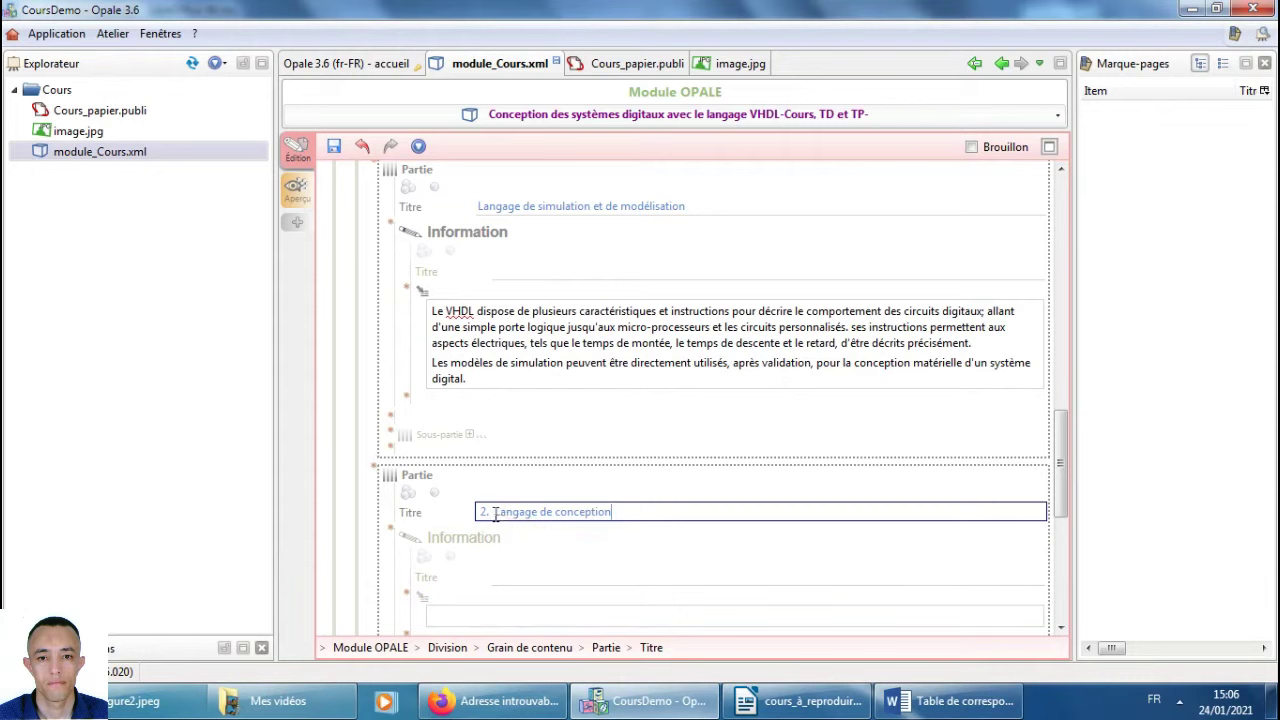
text(2)
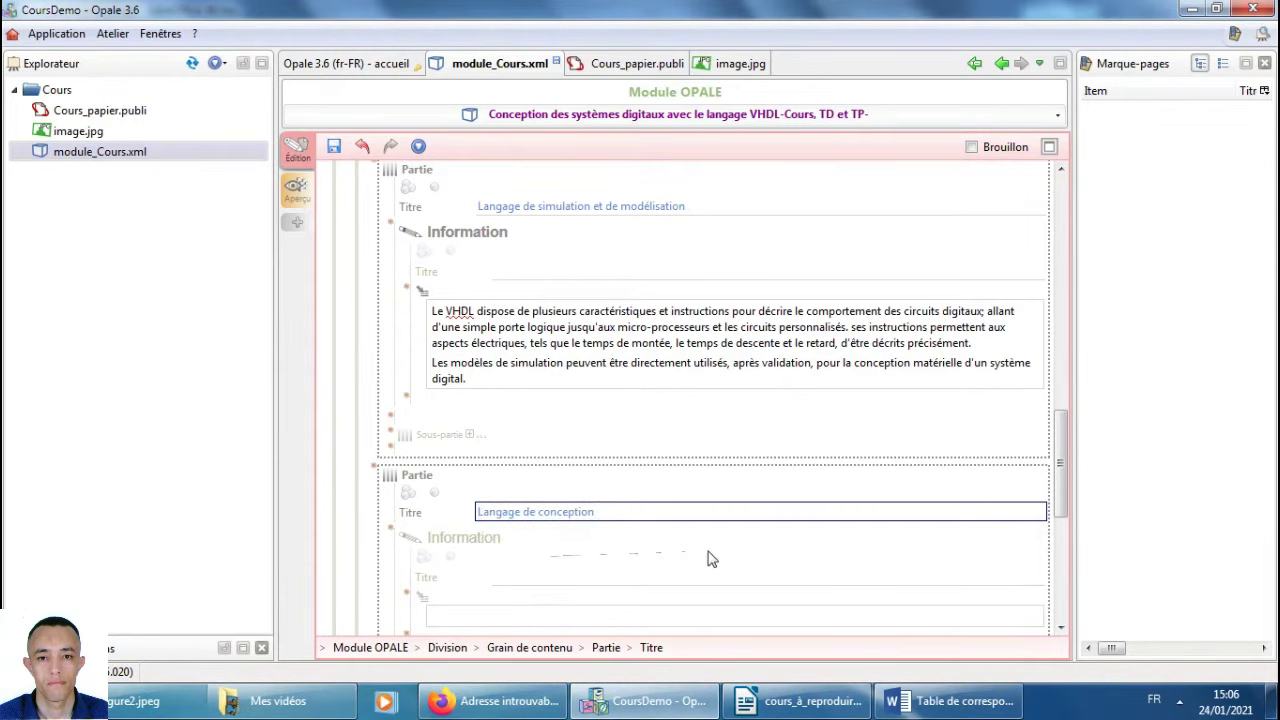
scroll(707, 558, down, 1)
Paste the two paragraphs on high-level languages and VHDL concurrency into its Information, then save.
key(alt+Tab)
mouse_move(600, 478)
mouse_down()
mouse_move(352, 398)
mouse_move(571, 449)
mouse_move(618, 480)
mouse_up()
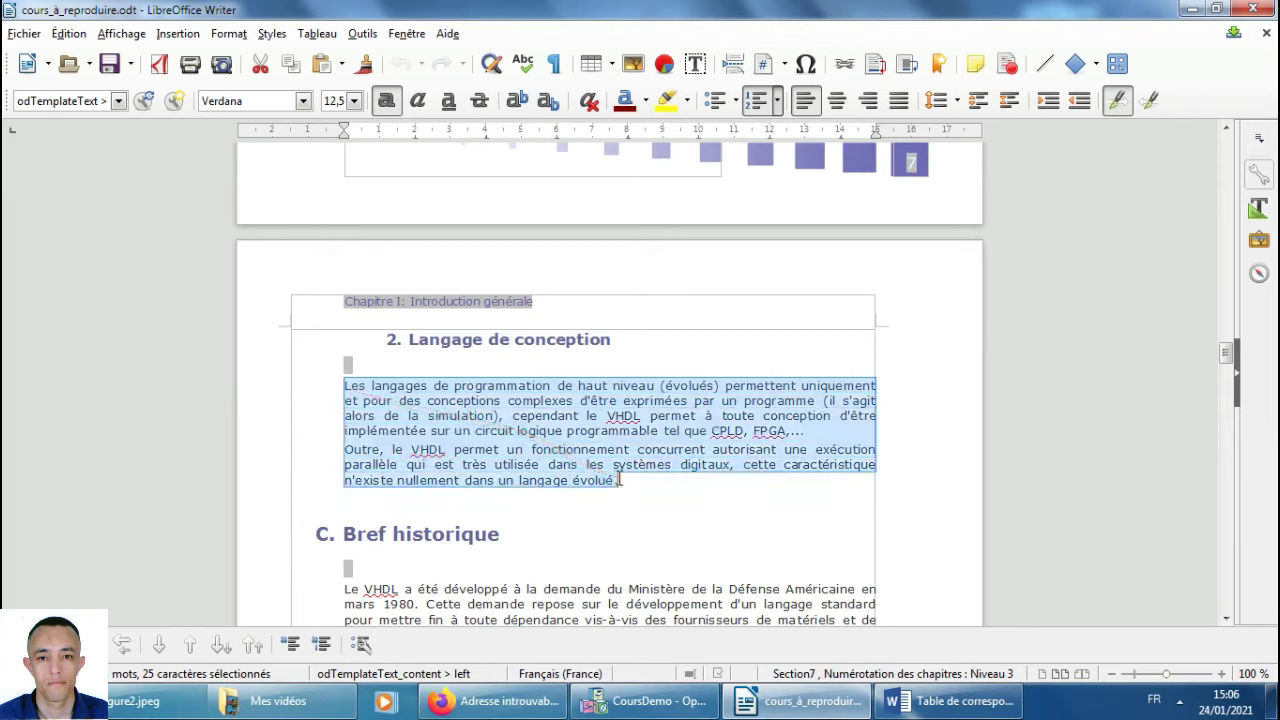
key(alt+Tab)
click(474, 460)
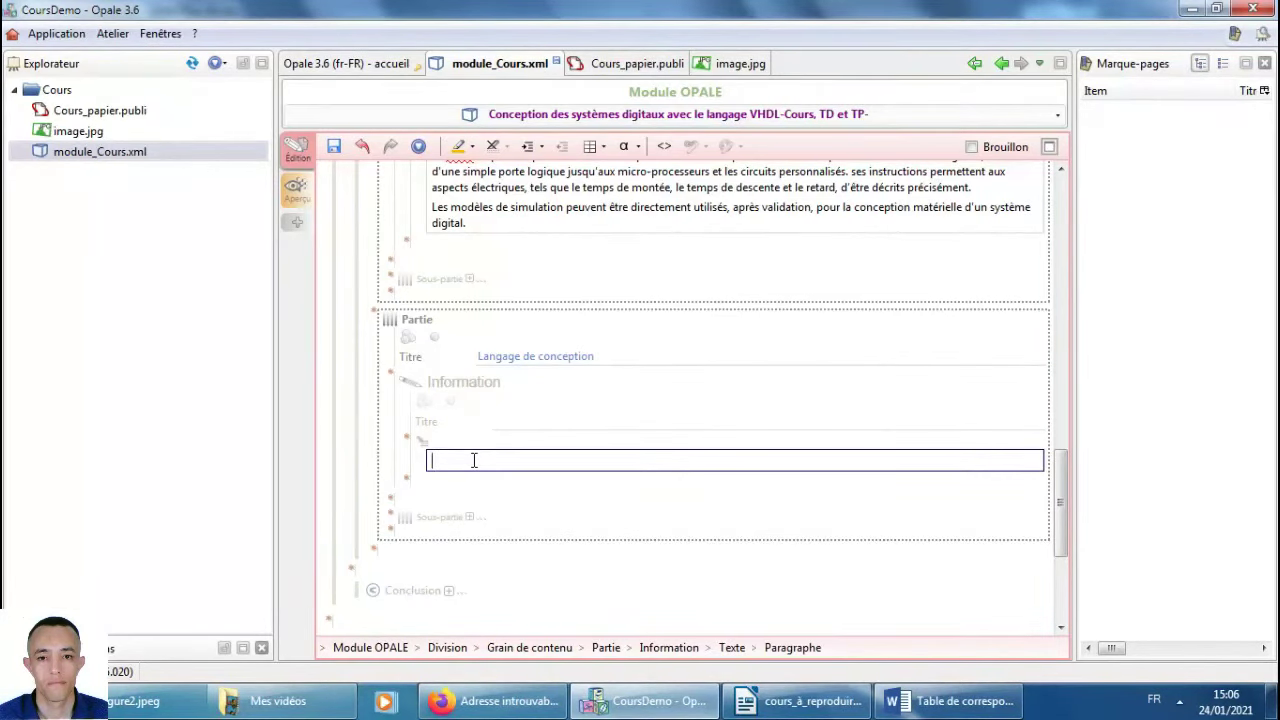
text(ddddd)
text(Les langages de programmation de haut niveau (évolués) permettent uniquement et pour des conceptions complexes d'être exprimées par un programme (il s'agit alors de la simulation), cependant le VHDL permet à toute conception d'être implémentée sur un circuit logique programmable tel que CPLD, FPGA… Outre, le VHDL permet un fonctionnement concurrent autorisant une exécution parallèle qui est très utilisée dans les systèmes digitaux, cette caractéristique n'existe nullement dans un langage évolué.)
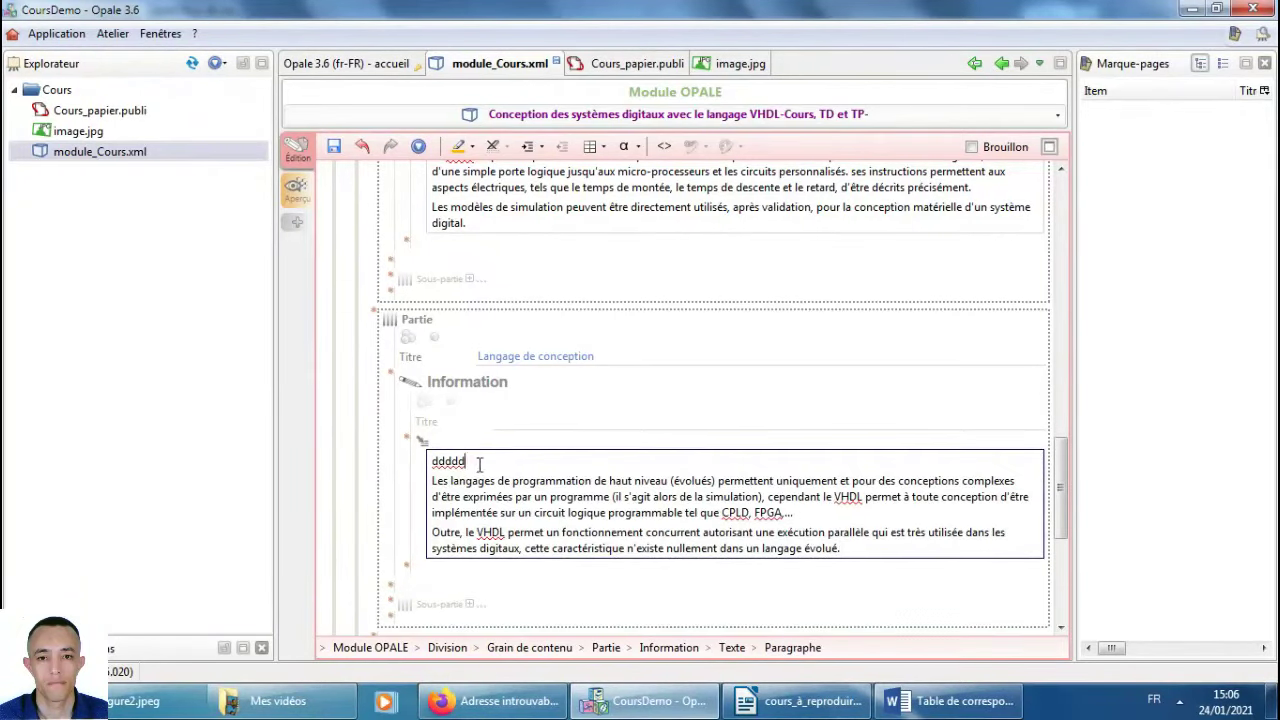
key(Delete)
key(ctrl+s)
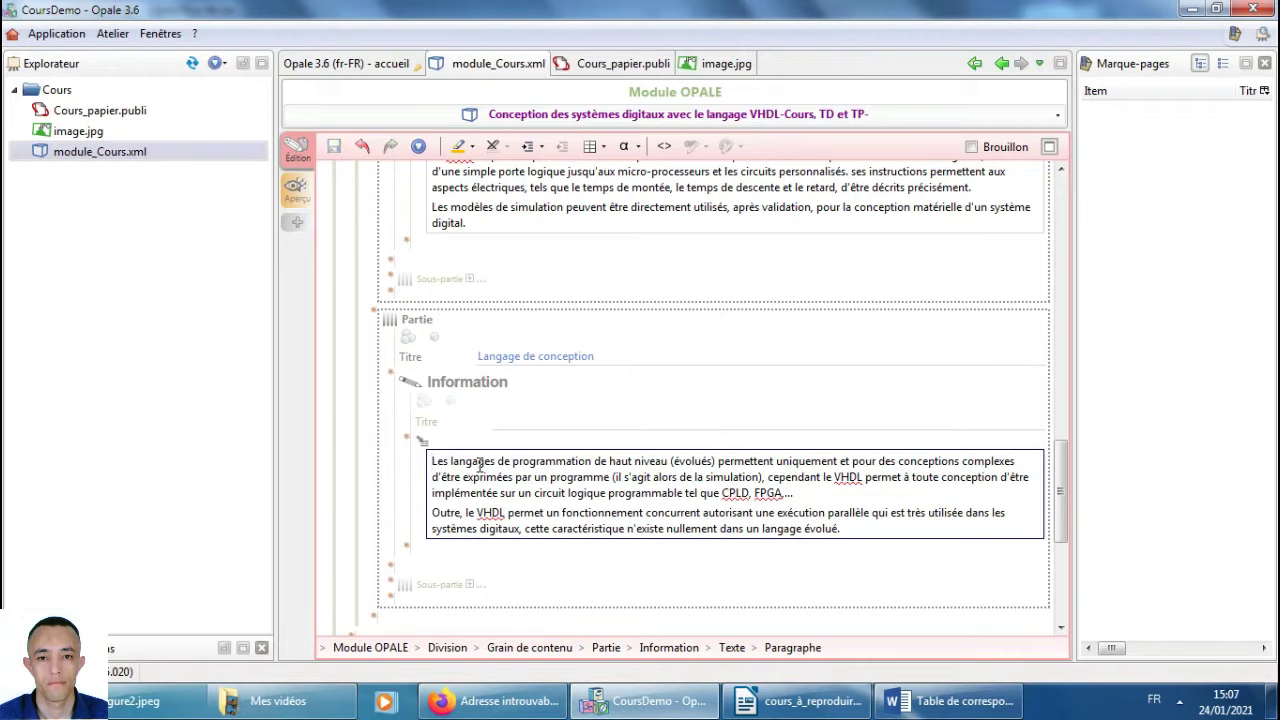
Copy the 'Bref historique' heading from the Writer reference course.
key(alt+Tab)
drag(480, 466, 393, 391)
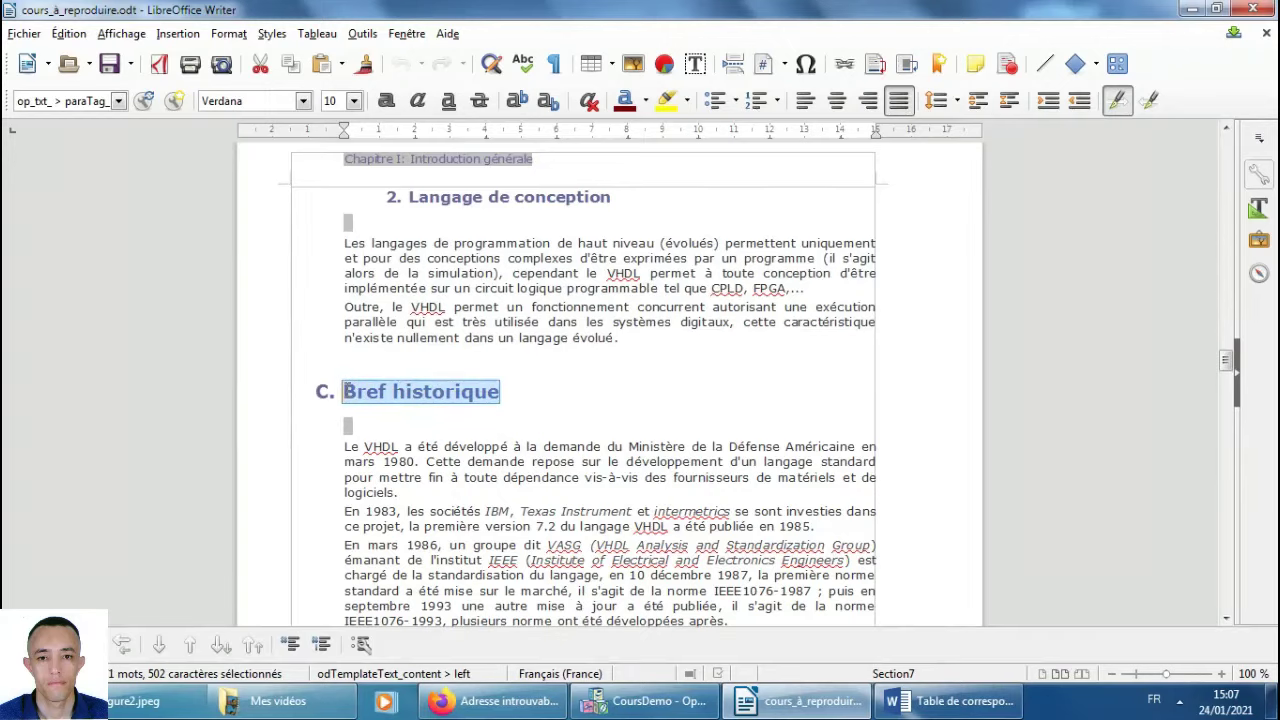
key(alt+Tab)
scroll(505, 560, down, 3)
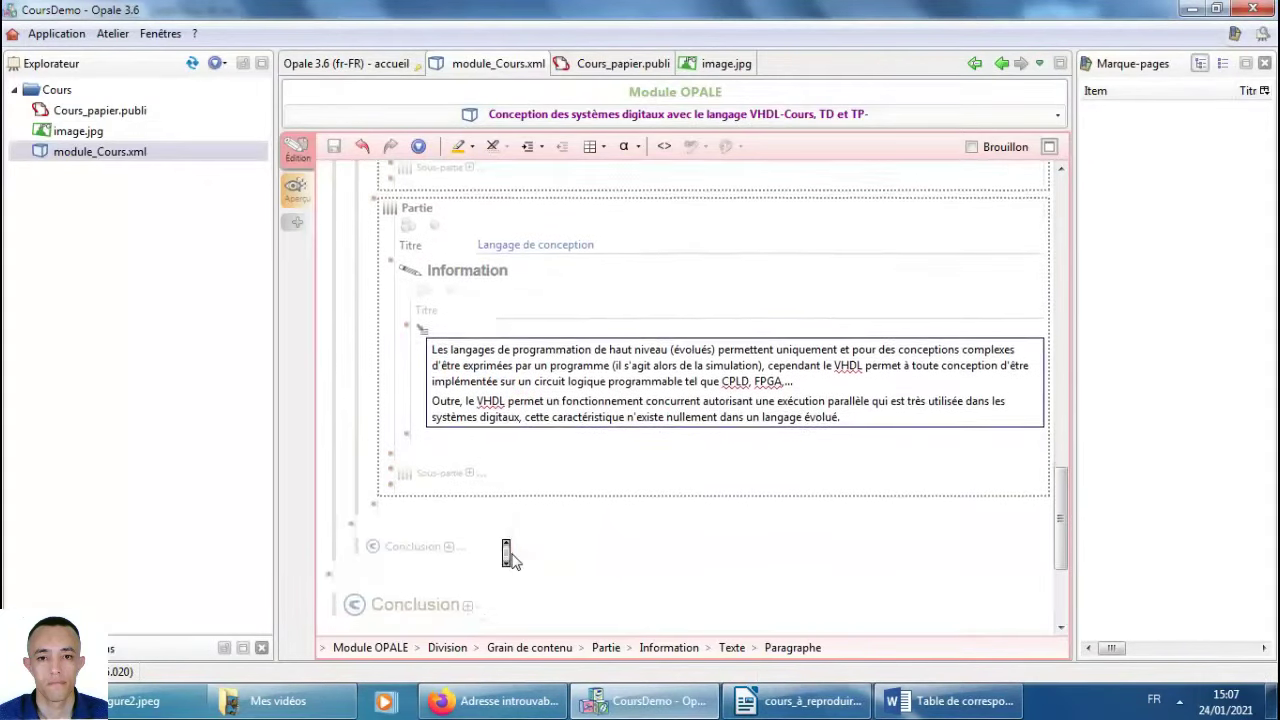
Insert a new internal Grain de contenu below the second part, titled 'Bref historique'.
click(352, 500)
click(351, 498)
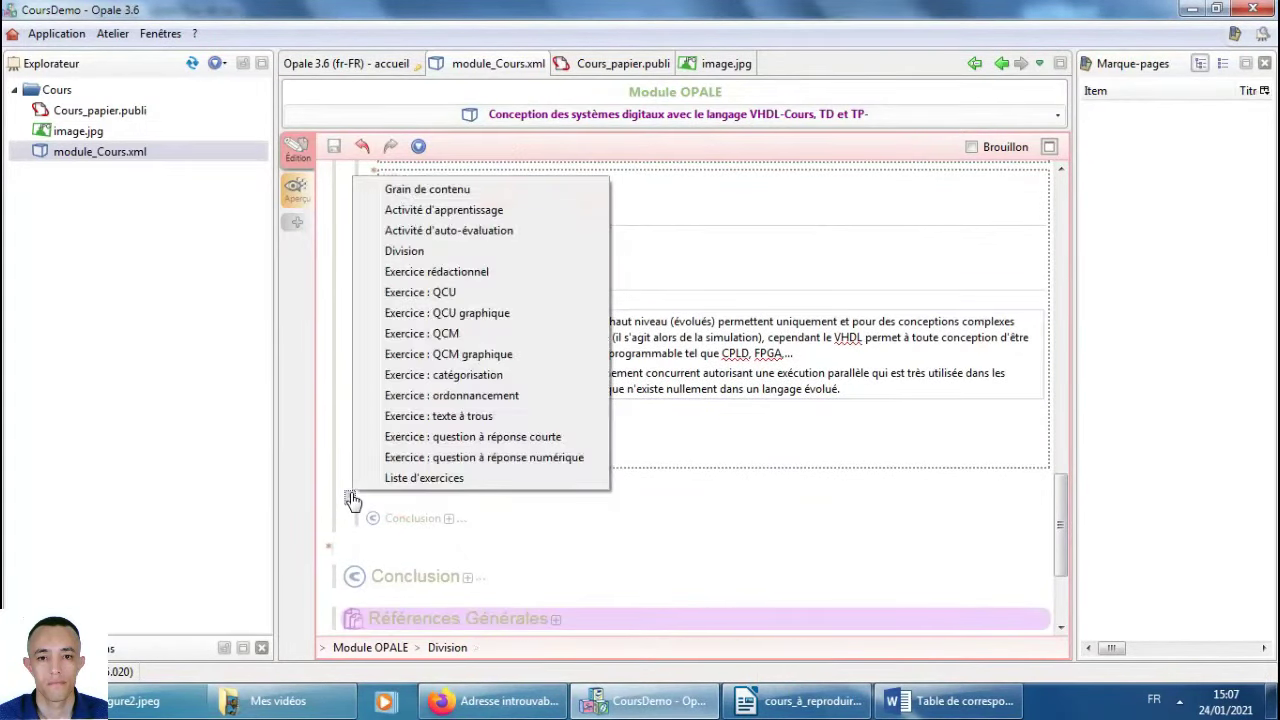
click(456, 190)
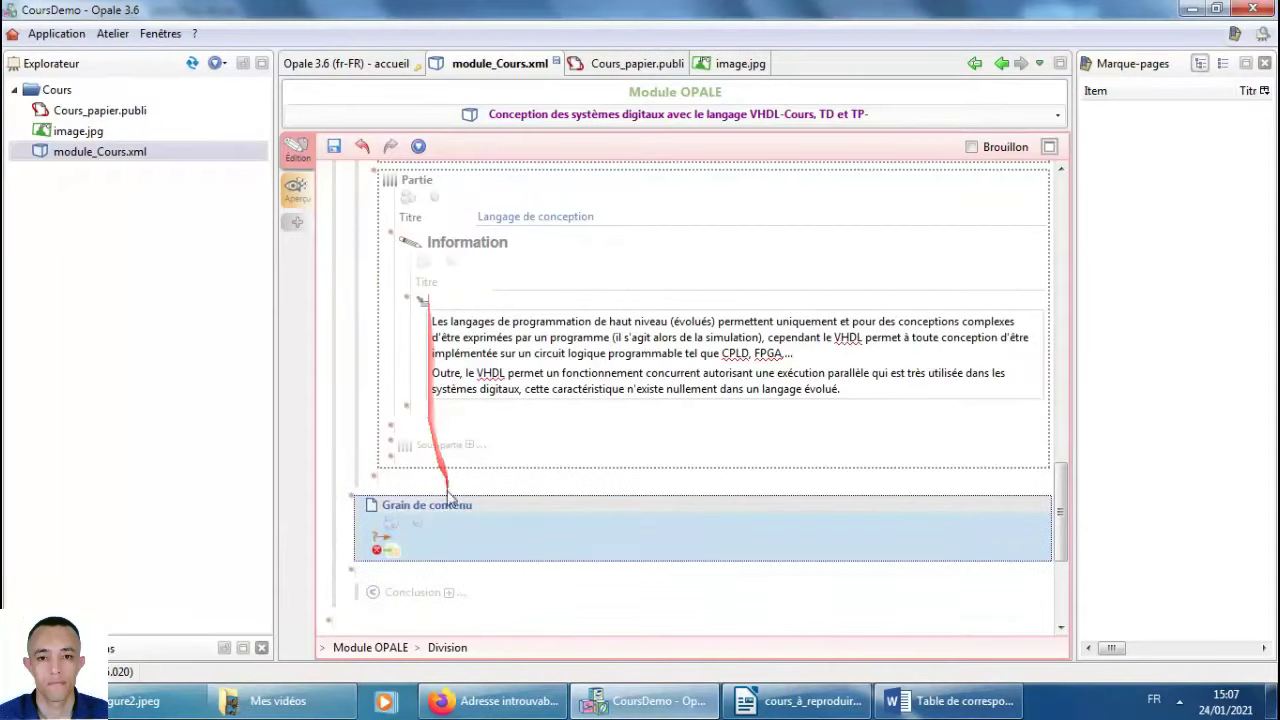
click(386, 540)
click(445, 569)
scroll(680, 500, down, 3)
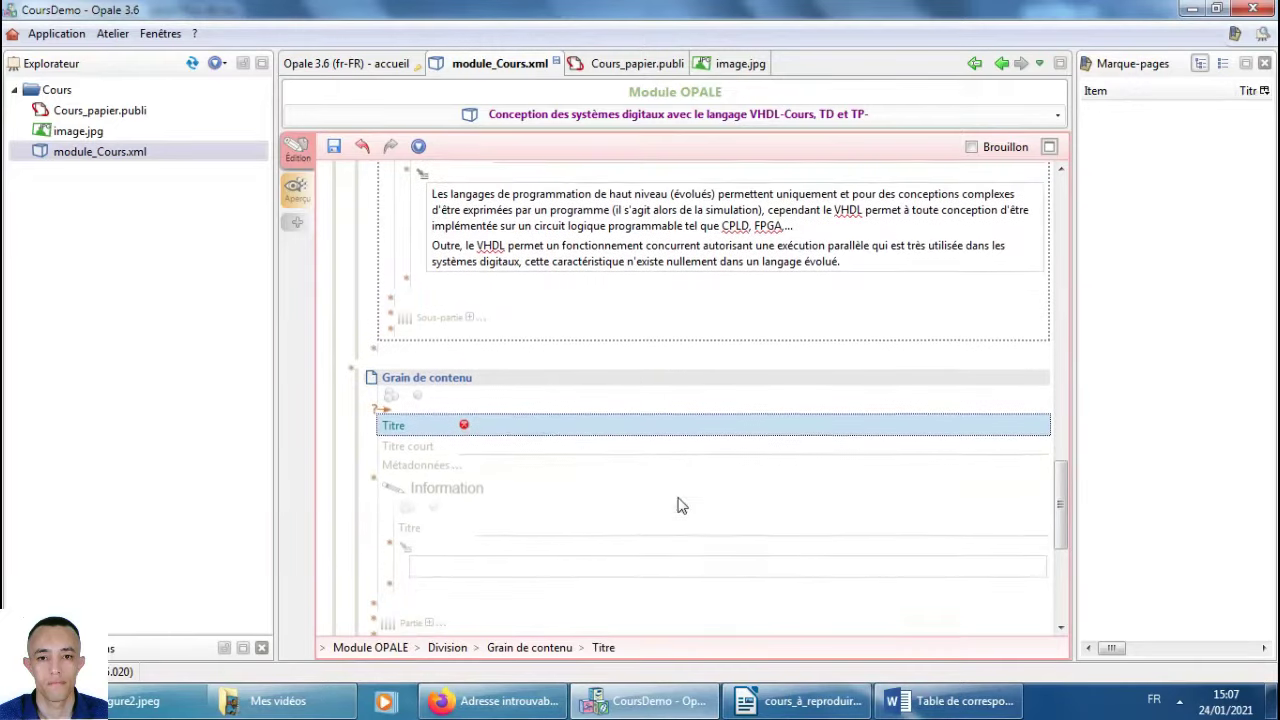
click(542, 423)
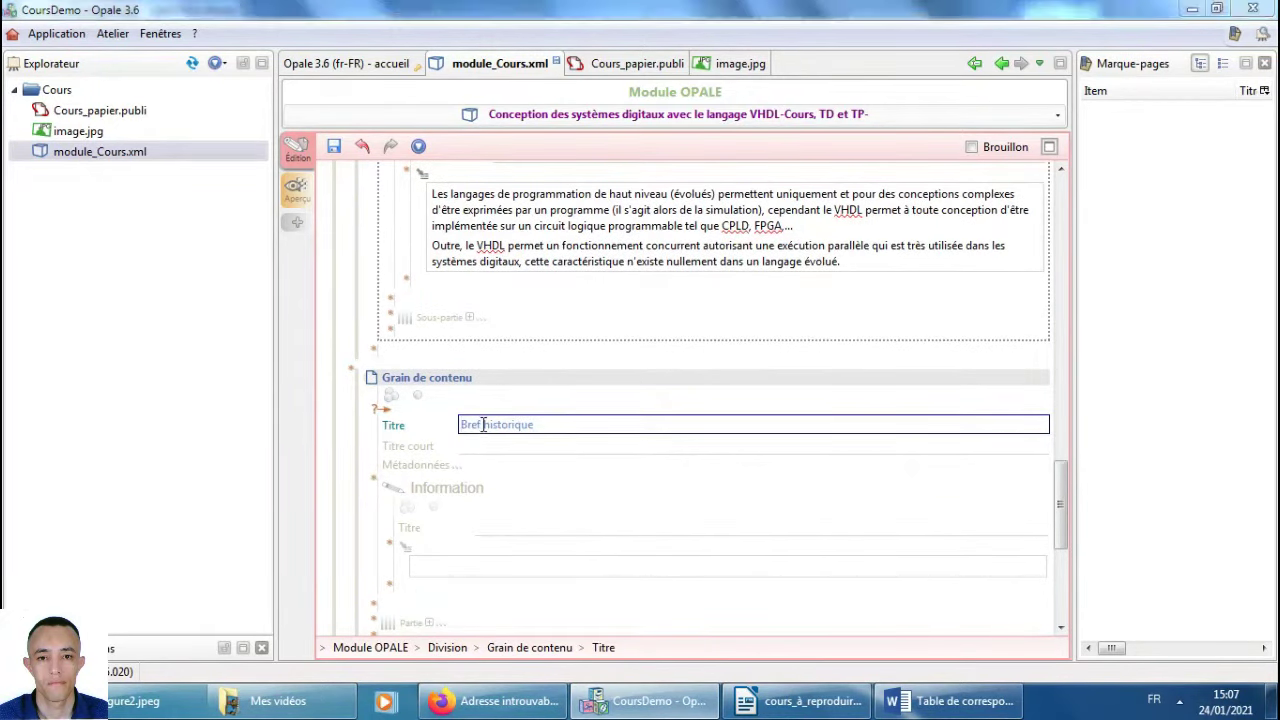
Copy the three VHDL history paragraphs from the Writer reference course.
key(alt+Tab)
scroll(585, 465, down, 5)
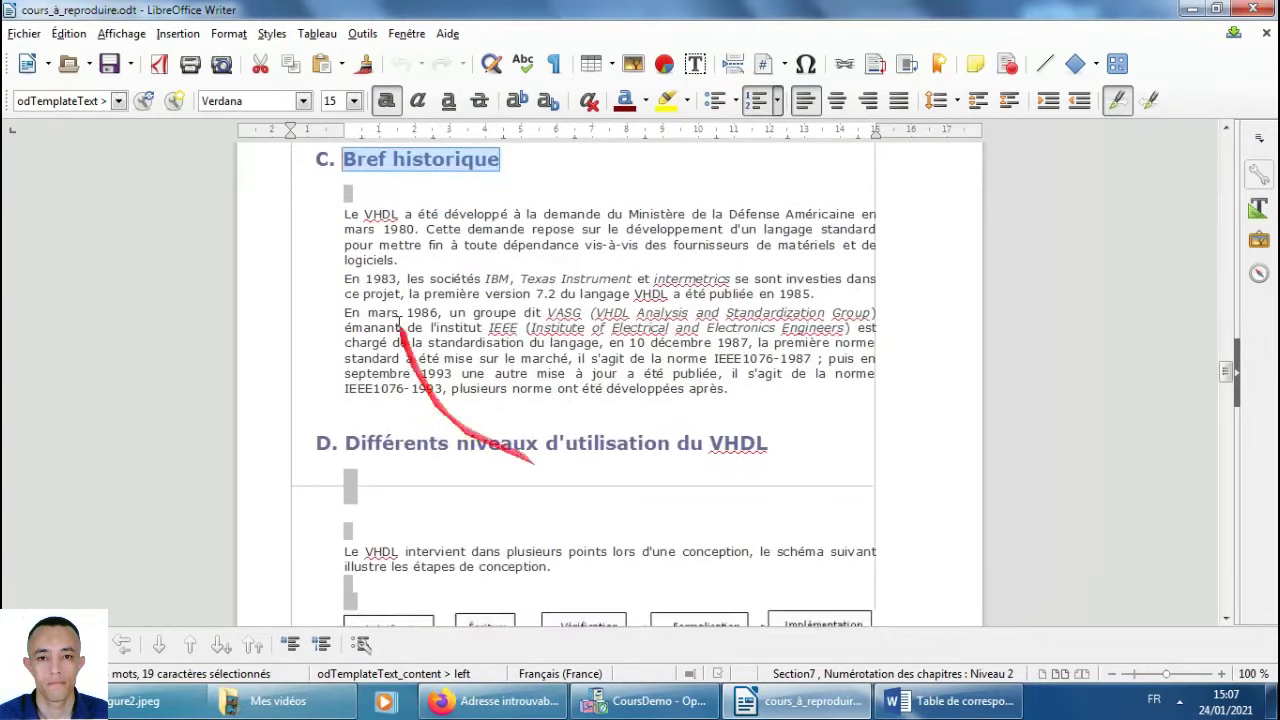
drag(348, 220, 348, 216)
key(ctrl+c)
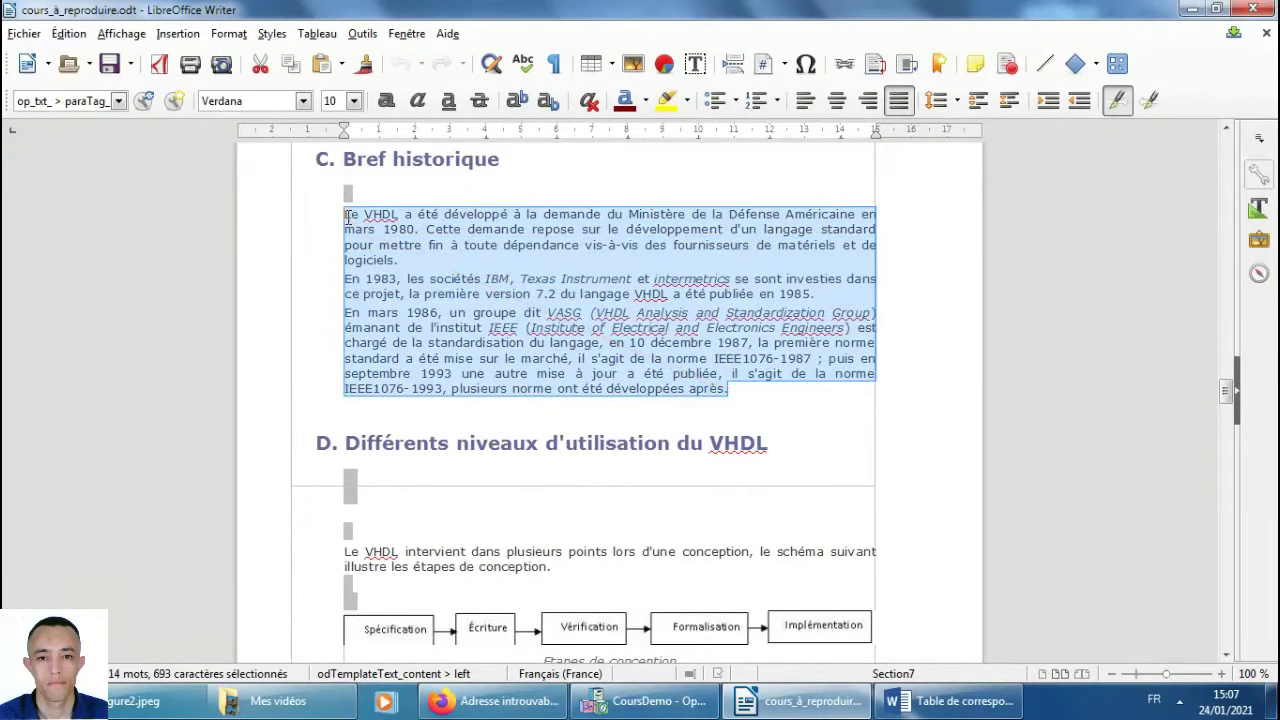
key(alt+Tab)
Paste the three history paragraphs into the grain's Information text, clear the placeholder, and save.
click(450, 568)
text(dddddd)
key(Return)
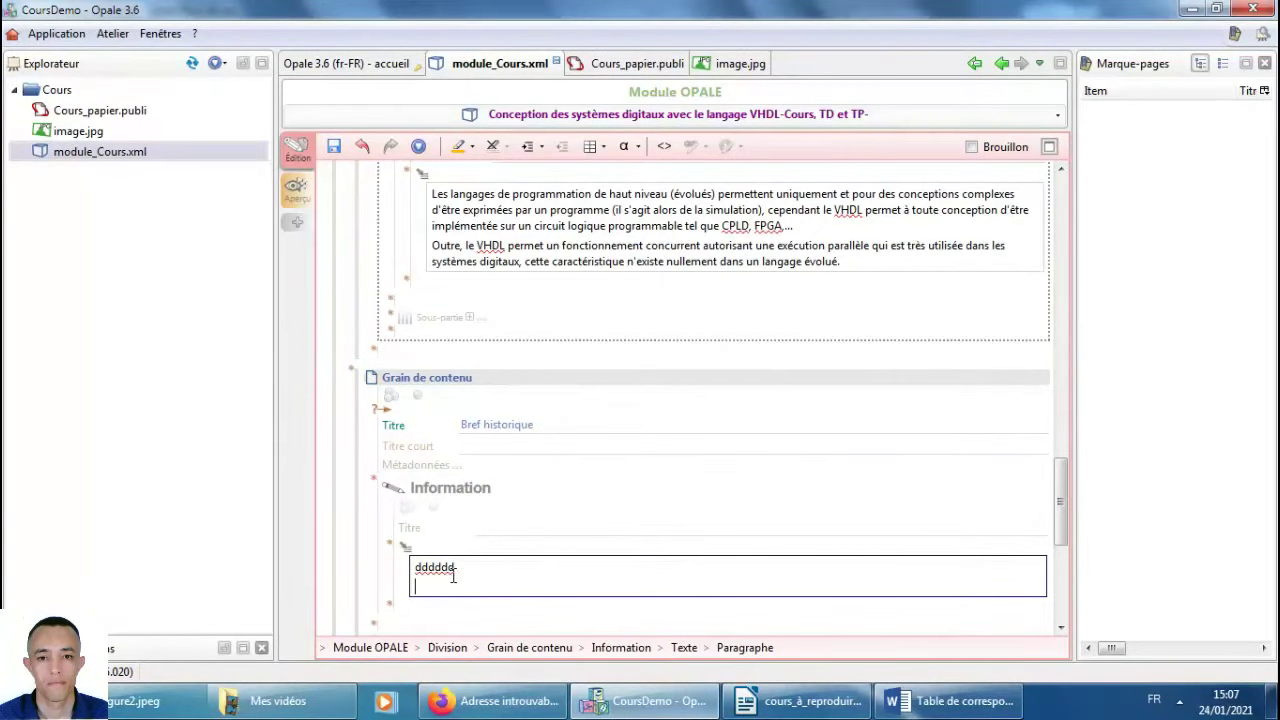
key(Return)
key(ctrl+v)
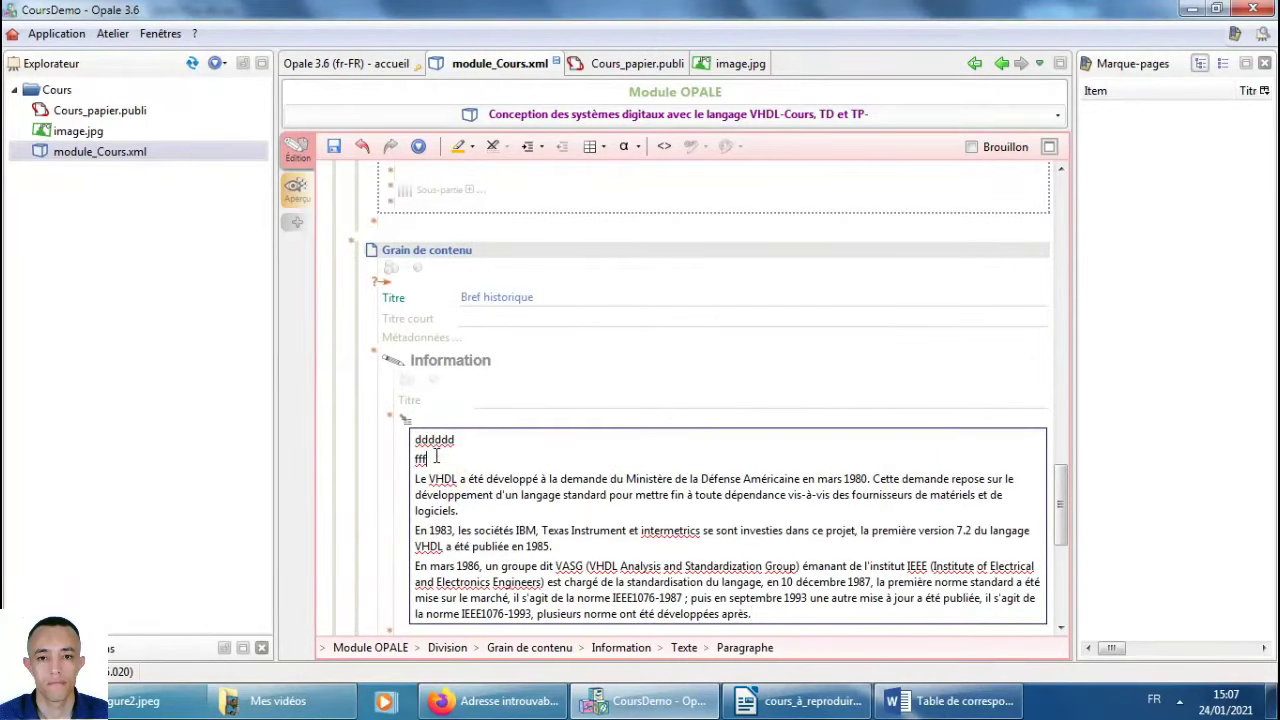
key(BackSpace)
key(BackSpace)
key(BackSpace)
key(BackSpace)
key(Delete)
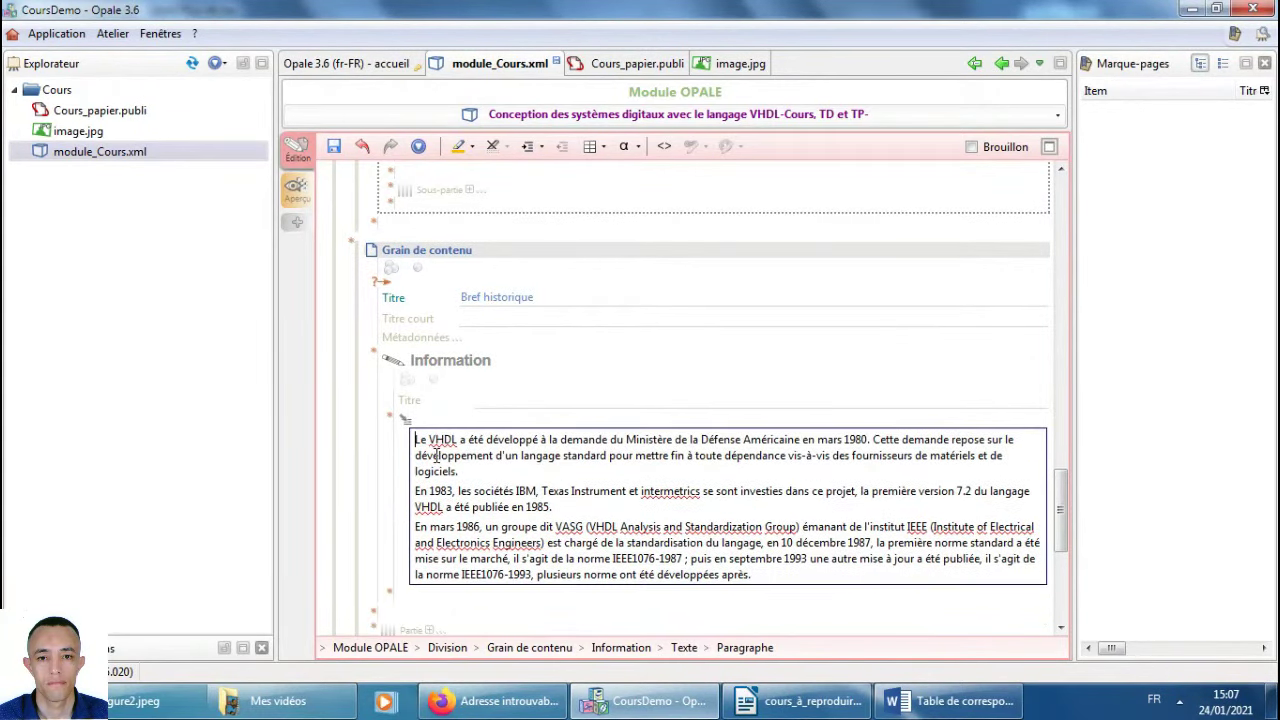
key(ctrl+s)
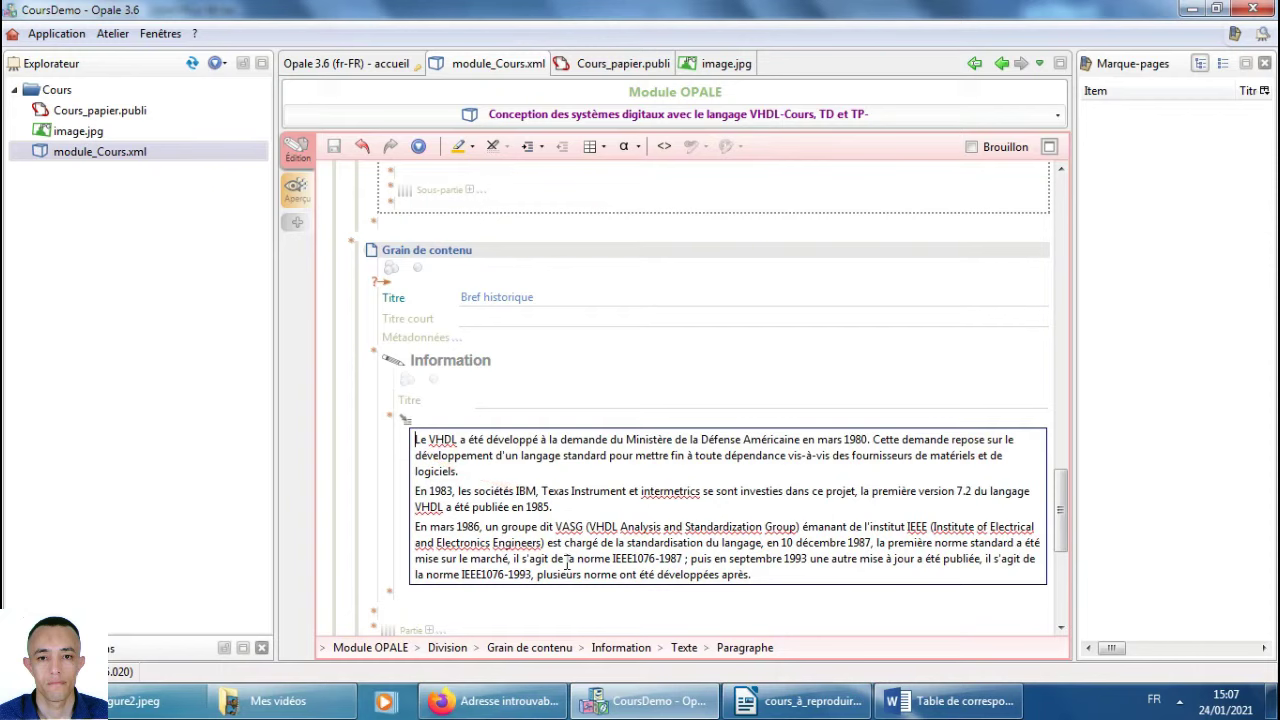
scroll(567, 563, down, 3)
click(705, 703)
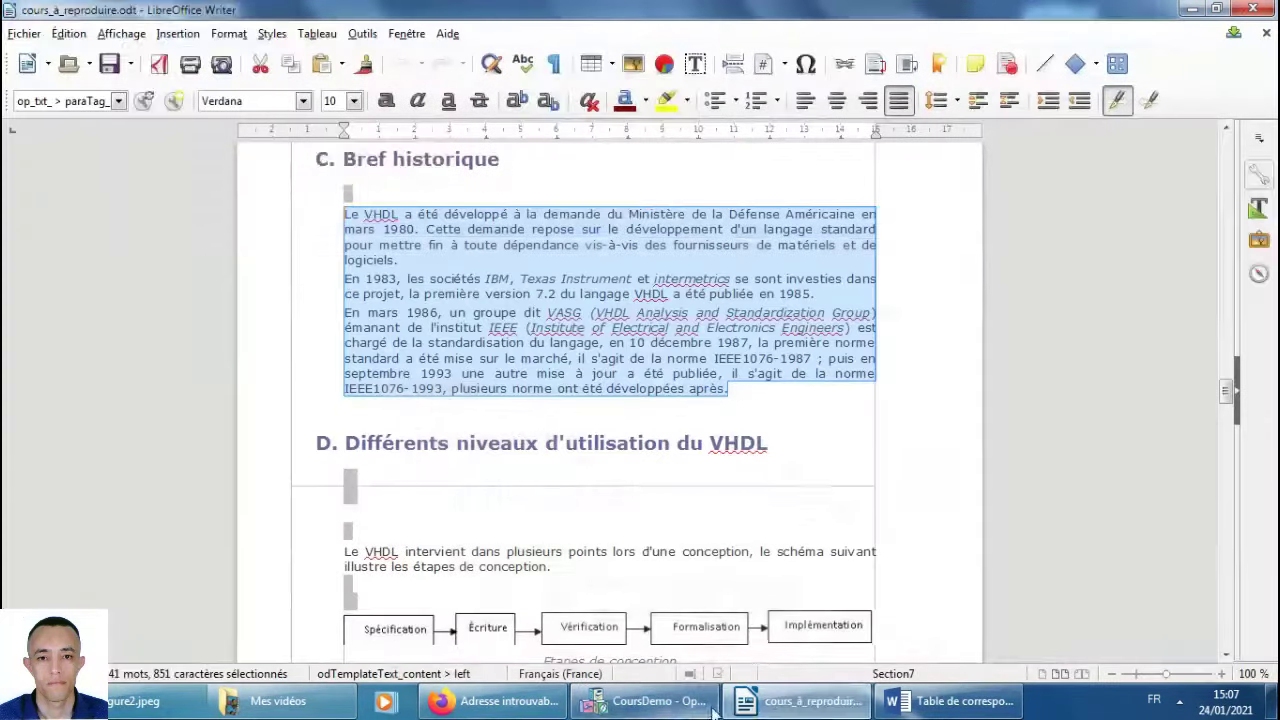
scroll(480, 445, down, 5)
Copy the heading 'Différents niveaux d'utilisation du VHDL' from the Writer reference course.
scroll(480, 450, up, 1)
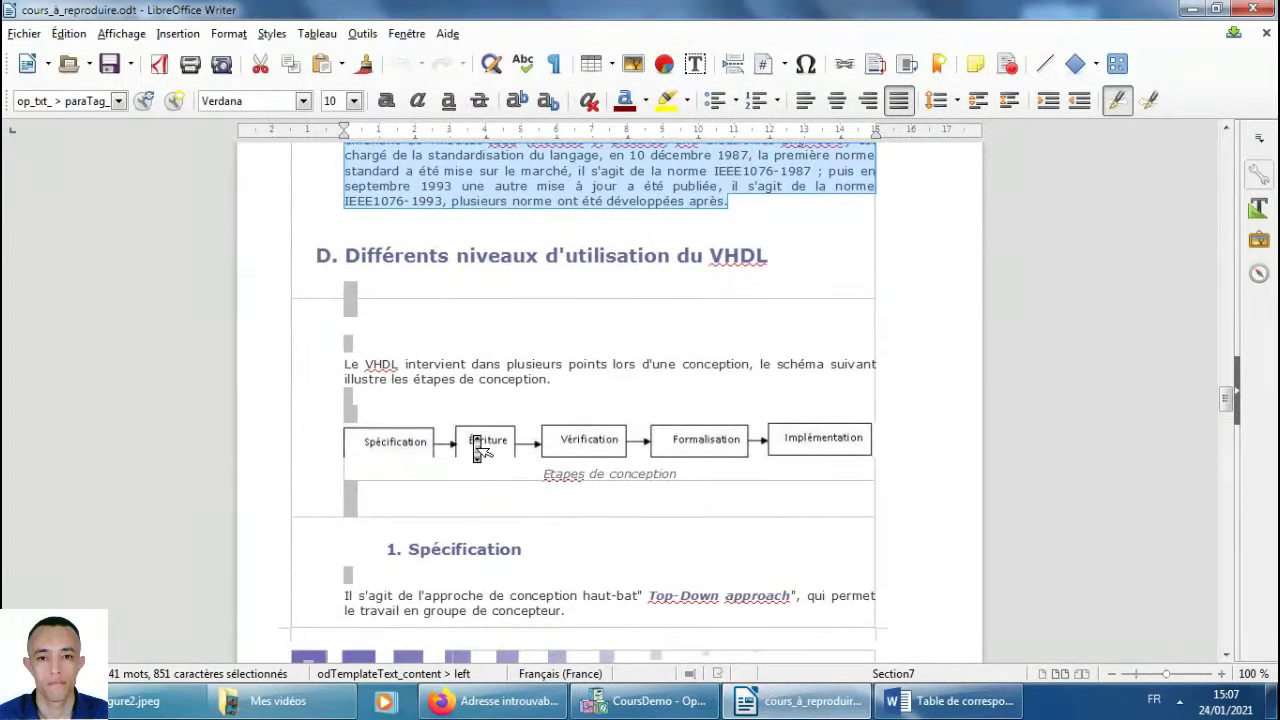
scroll(783, 306, up, 1)
drag(770, 301, 357, 292)
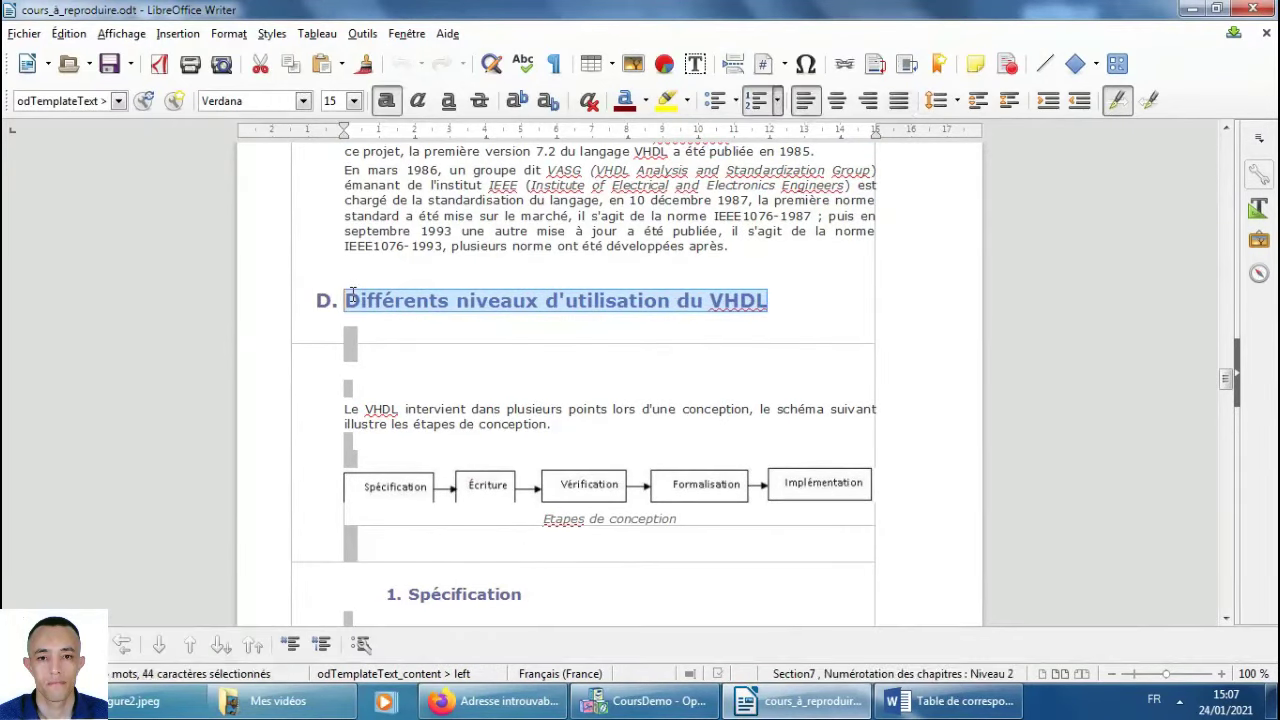
key(alt+Tab)
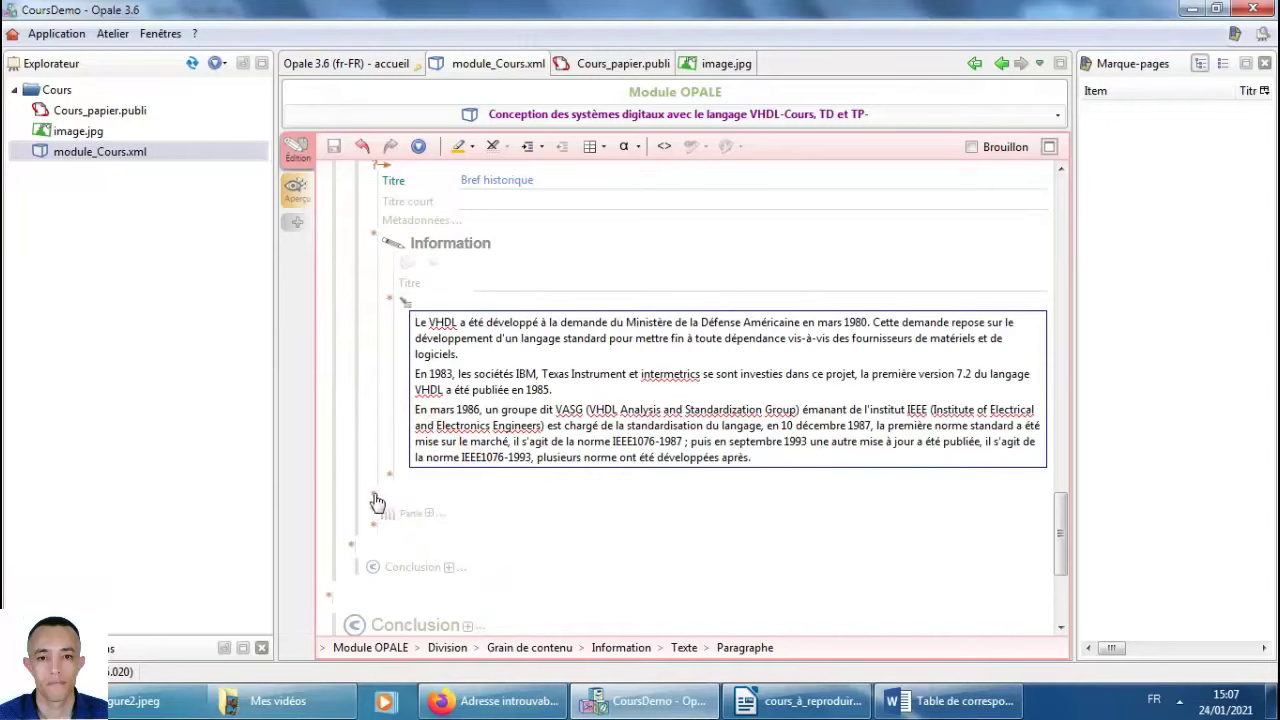
Insert a Grain de contenu after Bref historique, titled 'Différents niveaux d'utilisation du VHDL' without 'D. '.
click(374, 498)
click(373, 497)
click(352, 552)
click(351, 550)
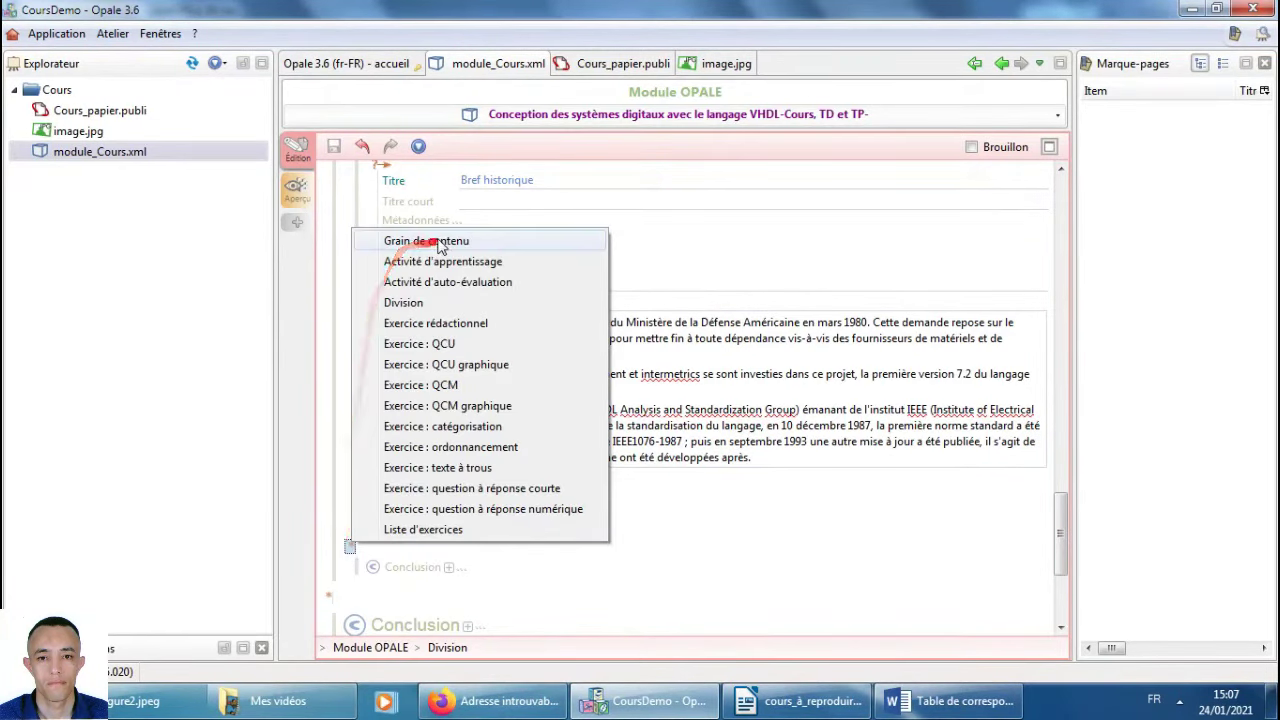
click(405, 241)
click(390, 590)
click(482, 600)
text(D. Différents niveaux d'utilisation du VHDL)
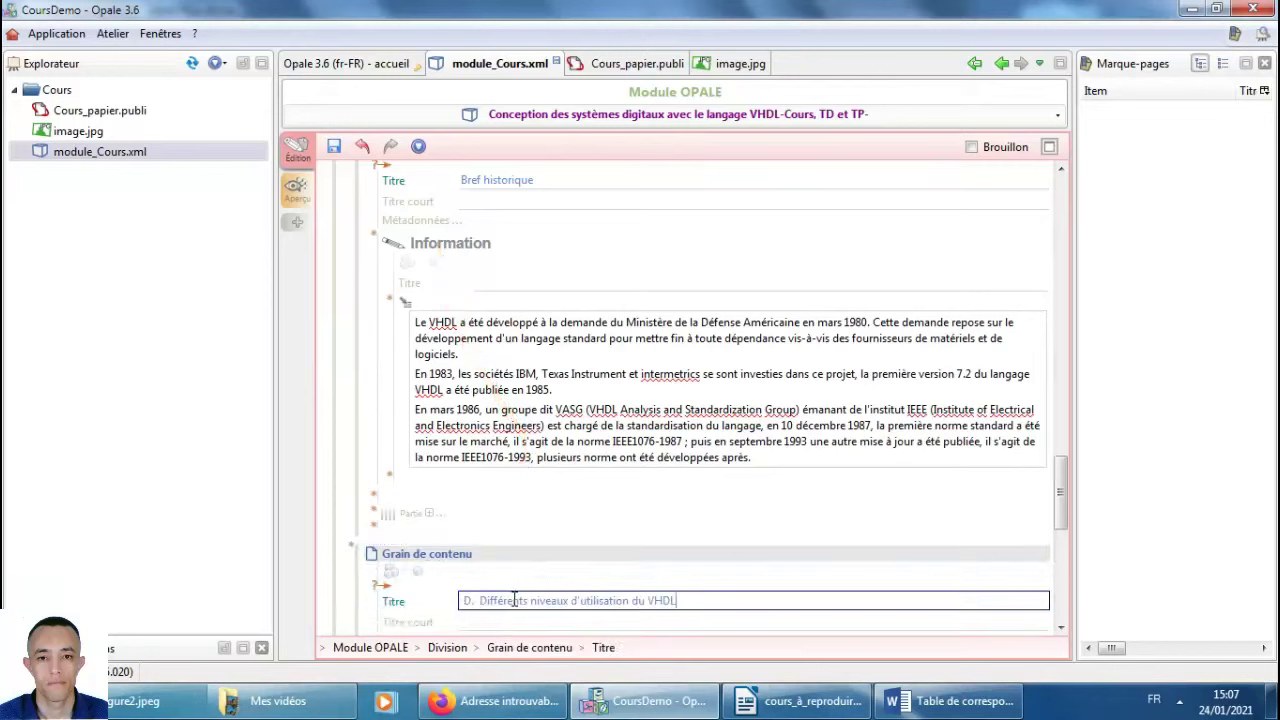
click(482, 600)
key(BackSpace)
key(BackSpace)
key(BackSpace)
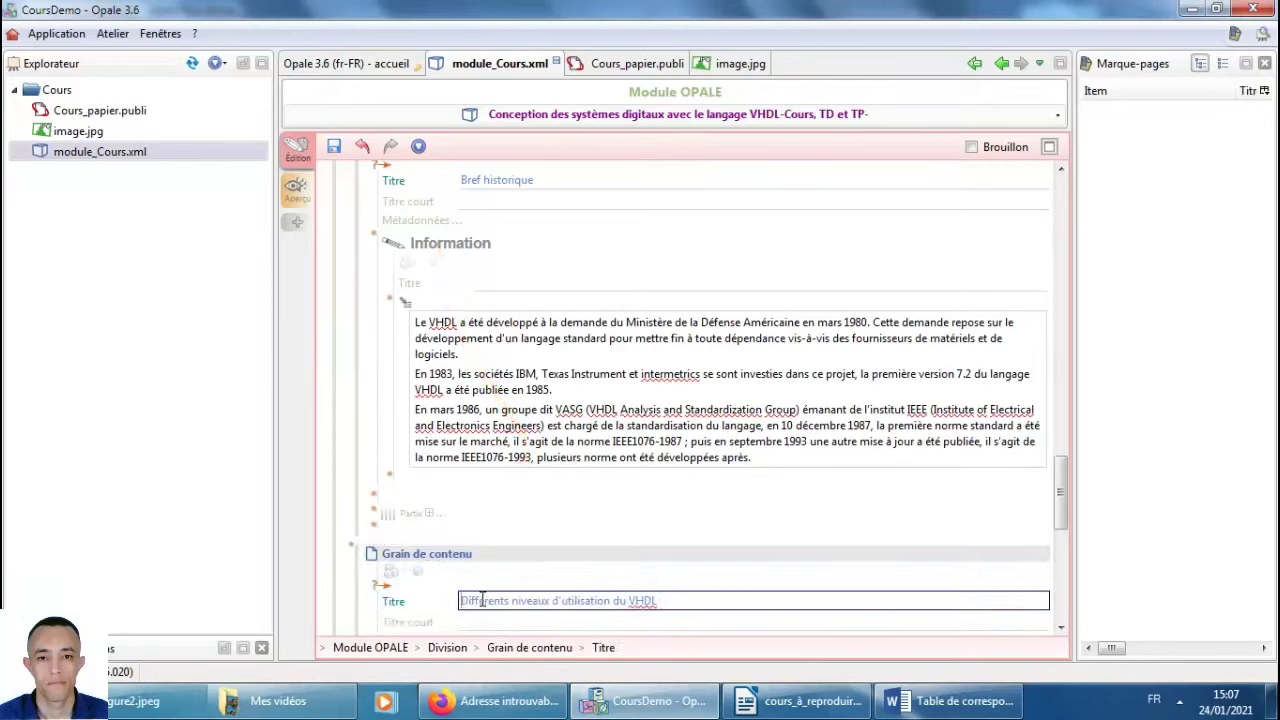
Copy the next paragraph from the reference course in Writer.
scroll(664, 490, down, 2)
scroll(664, 488, down, 2)
key(alt+Tab)
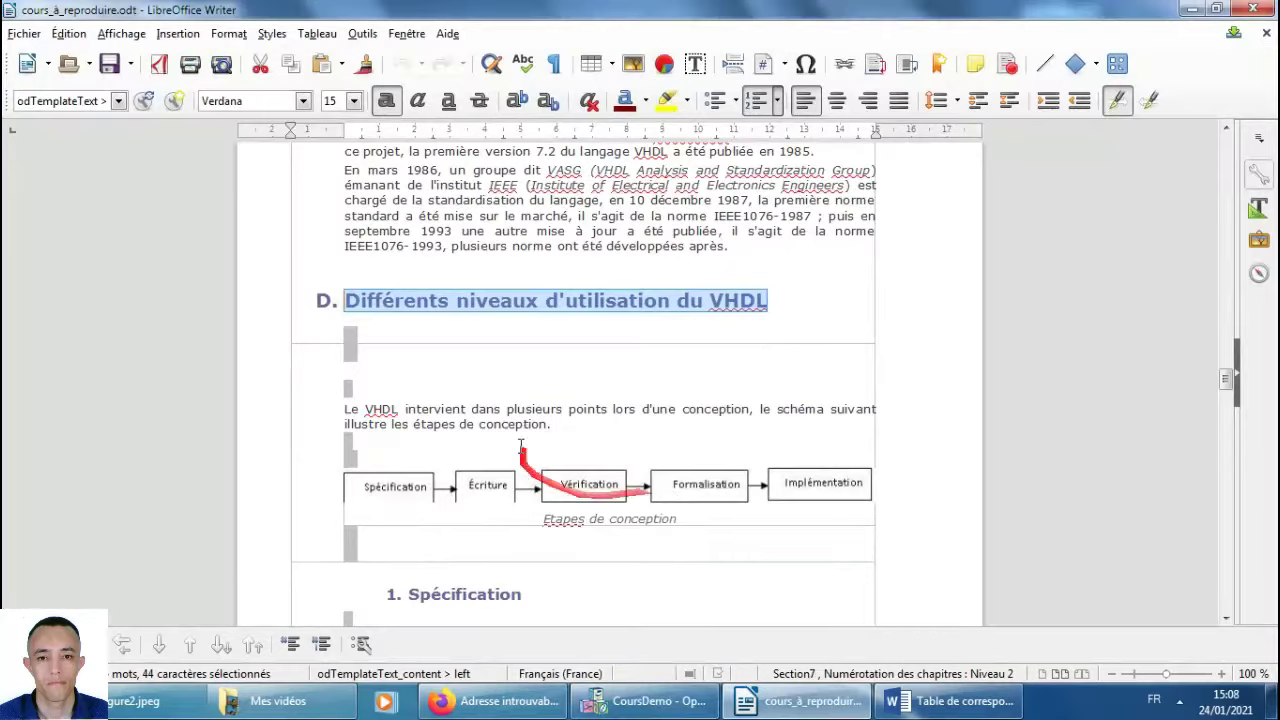
scroll(518, 510, down, 4)
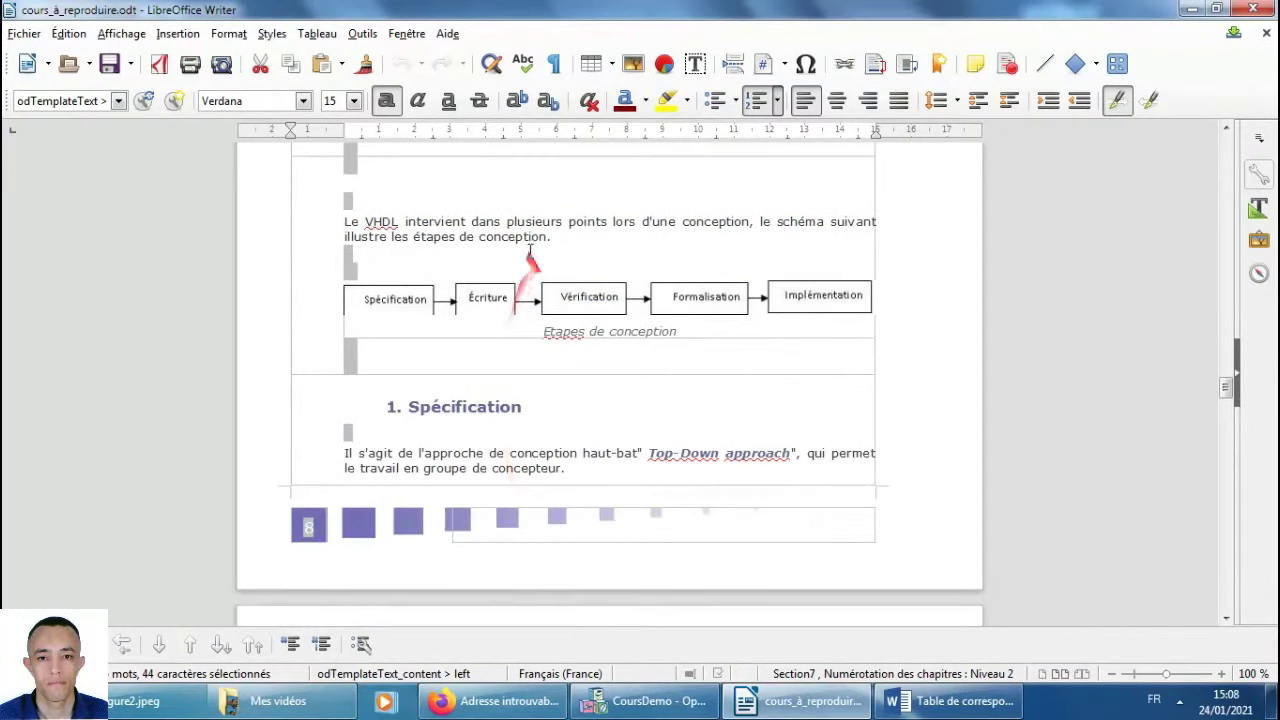
drag(551, 237, 343, 222)
key(ctrl+c)
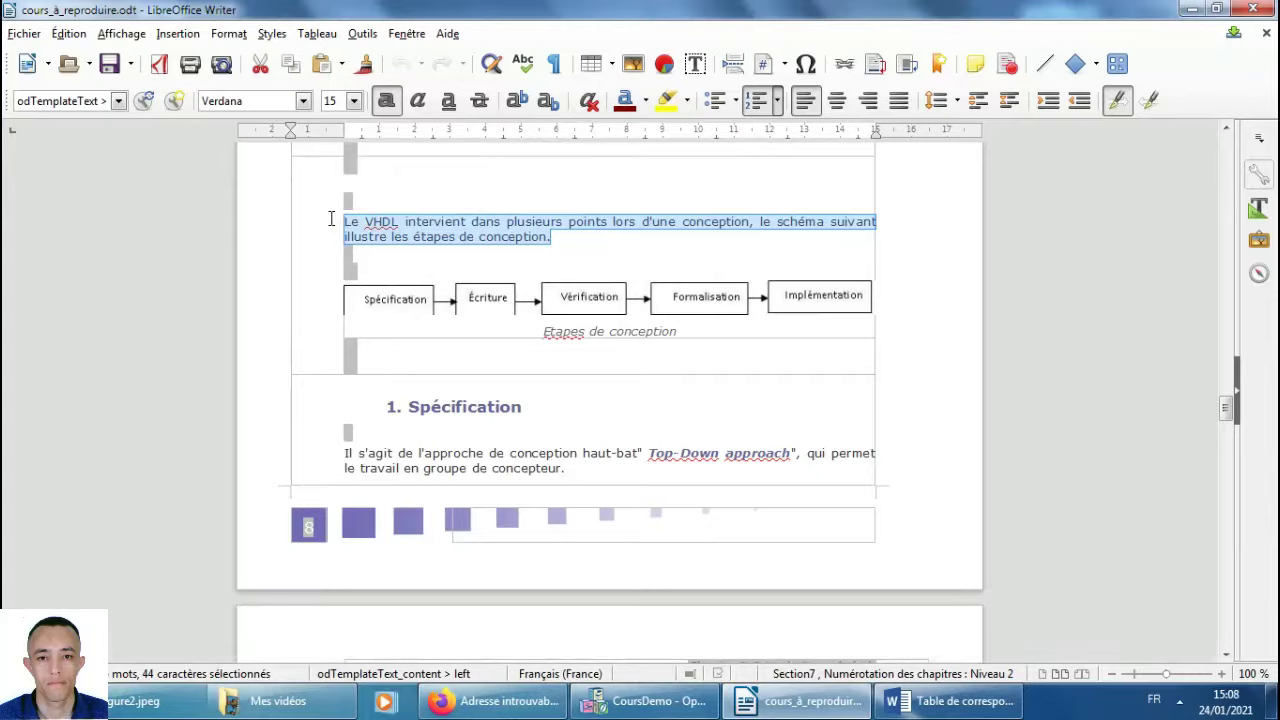
Paste the paragraph on where VHDL intervenes in design into the Information text, deleting the stray 'd'.
key(alt+Tab)
drag(616, 462, 500, 550)
click(480, 607)
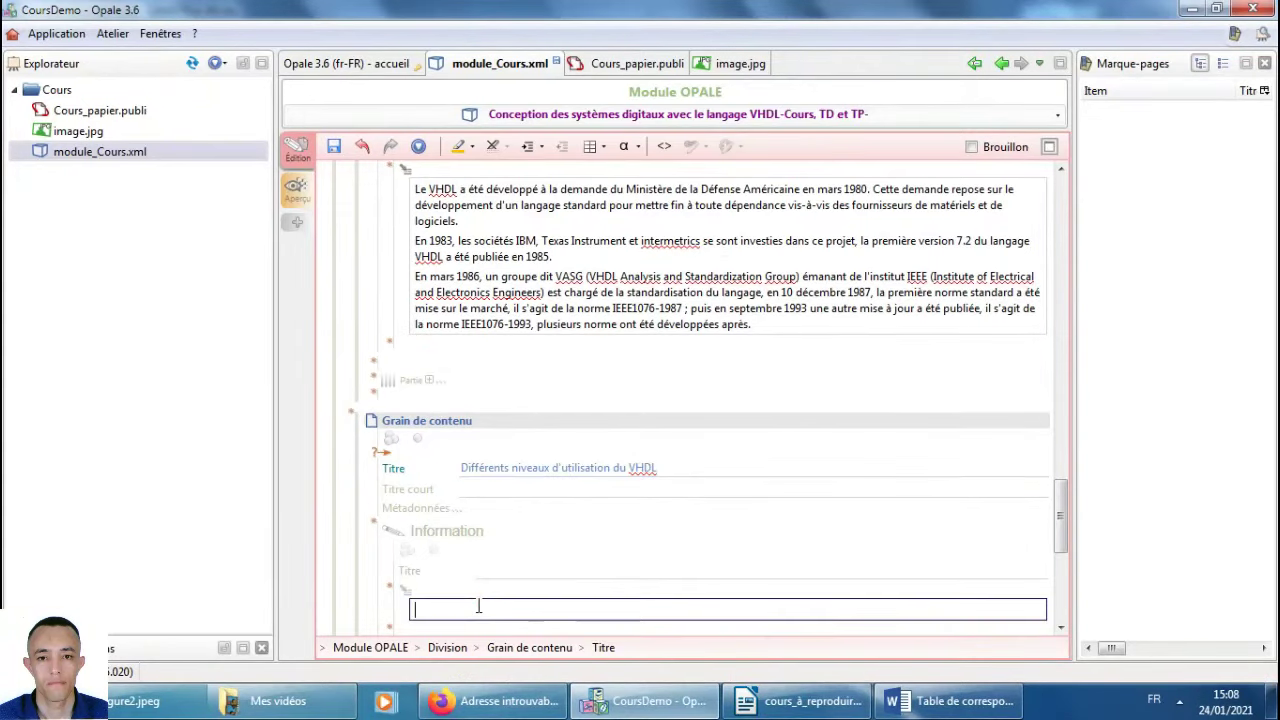
text(d)
key(ctrl+v)
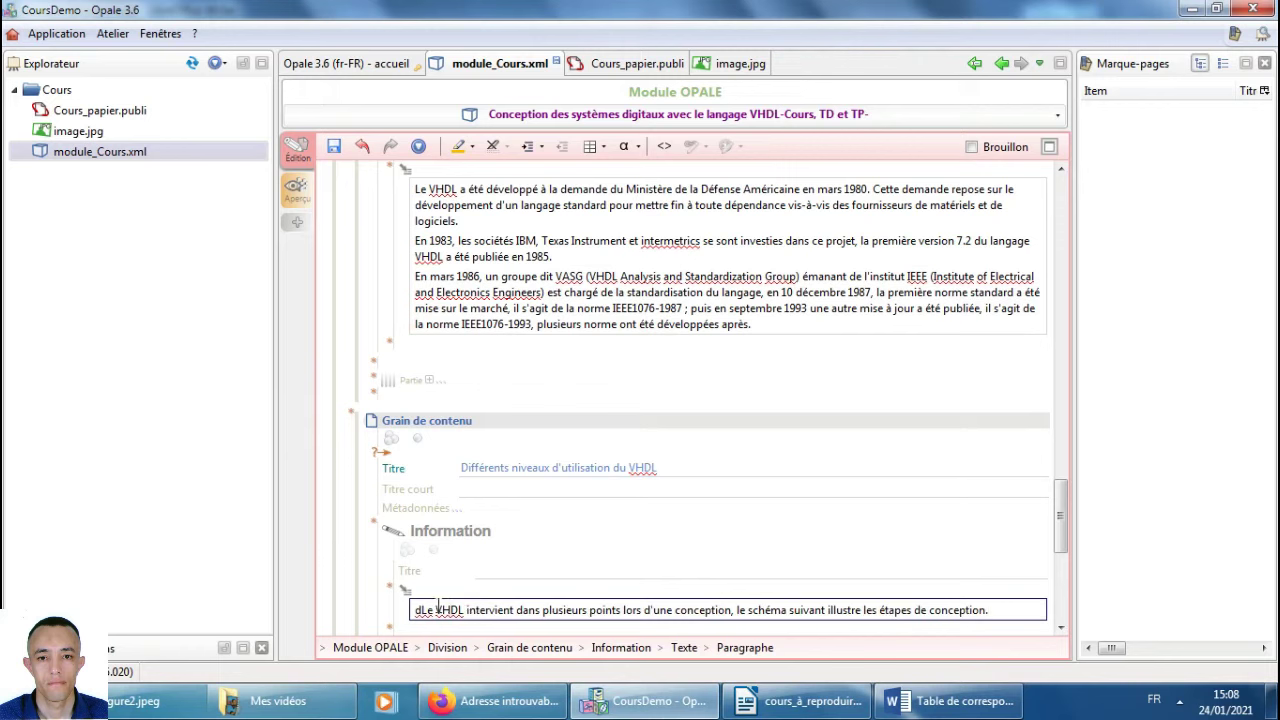
click(420, 610)
key(BackSpace)
scroll(705, 485, down, 3)
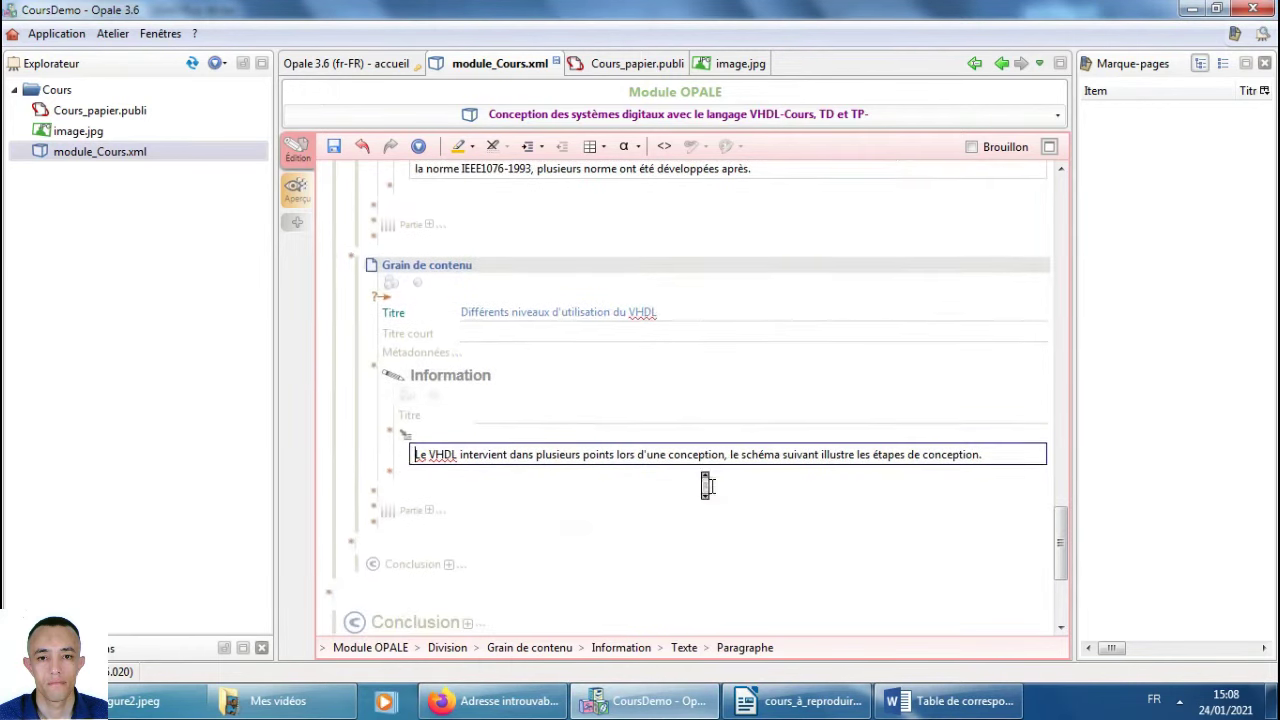
Add an empty Ressource block below the paragraph, then select module_Cours.xml in the explorer.
key(alt+Tab)
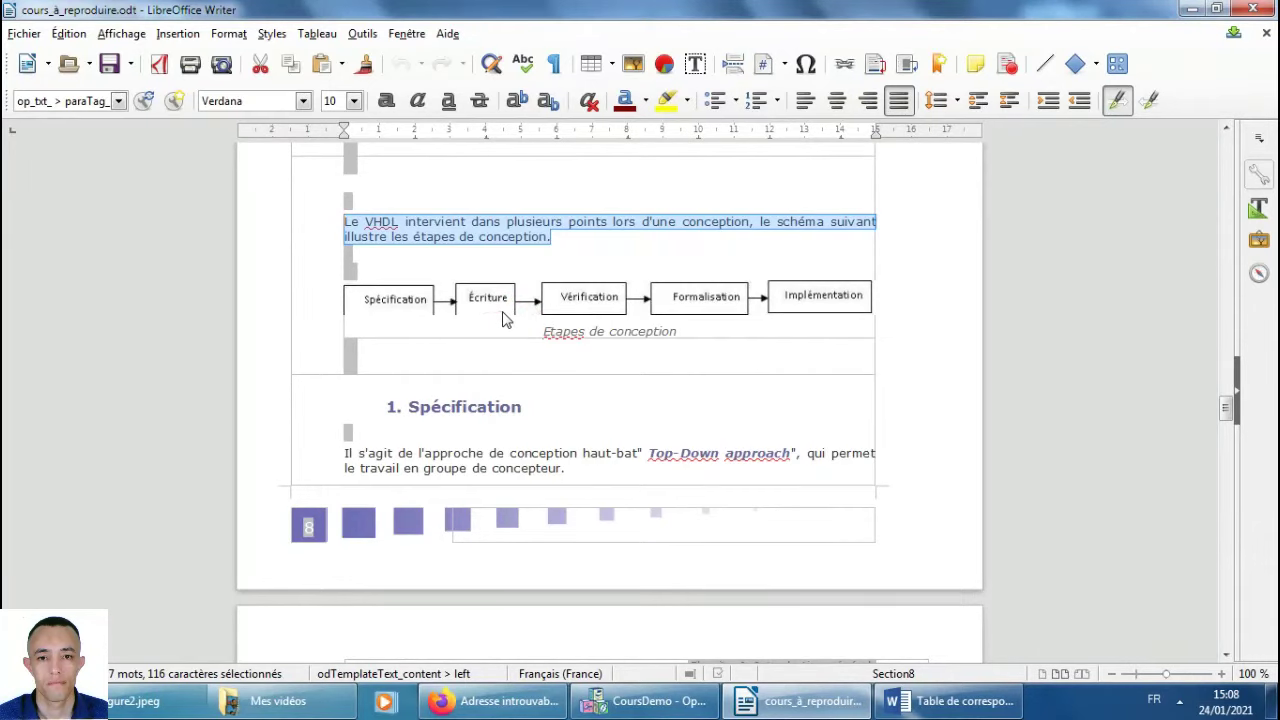
key(alt+Tab)
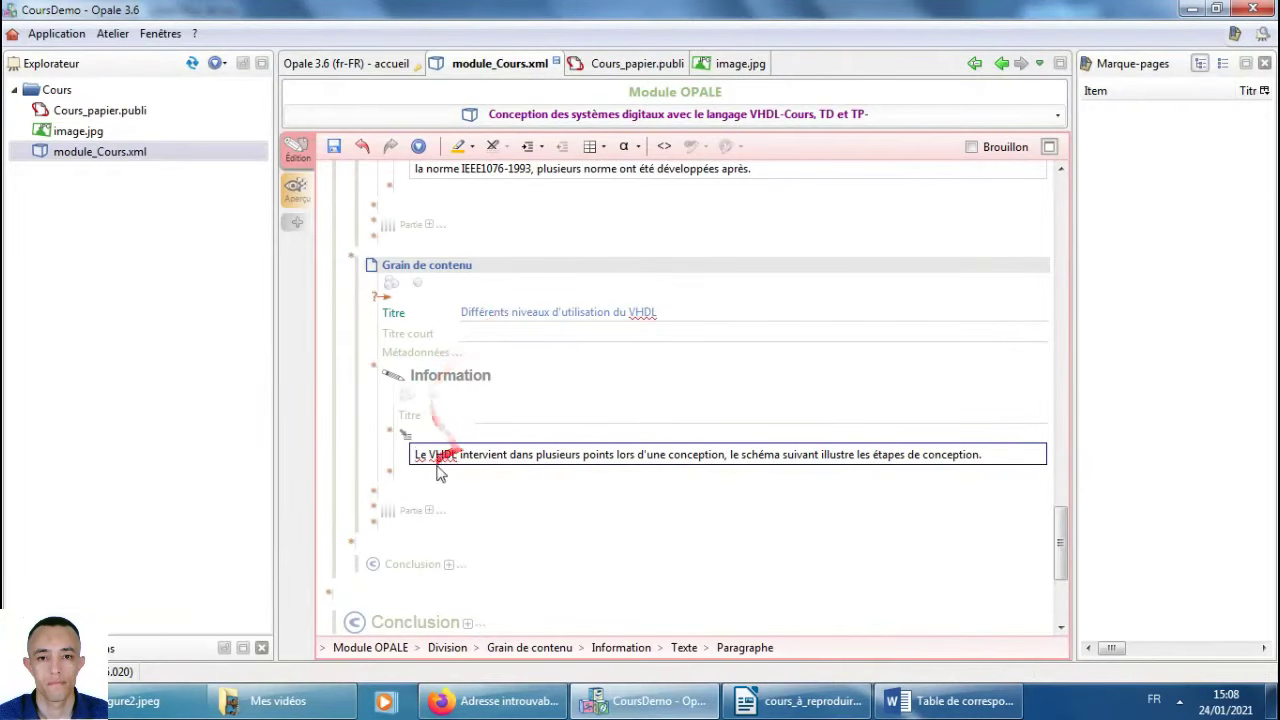
click(392, 474)
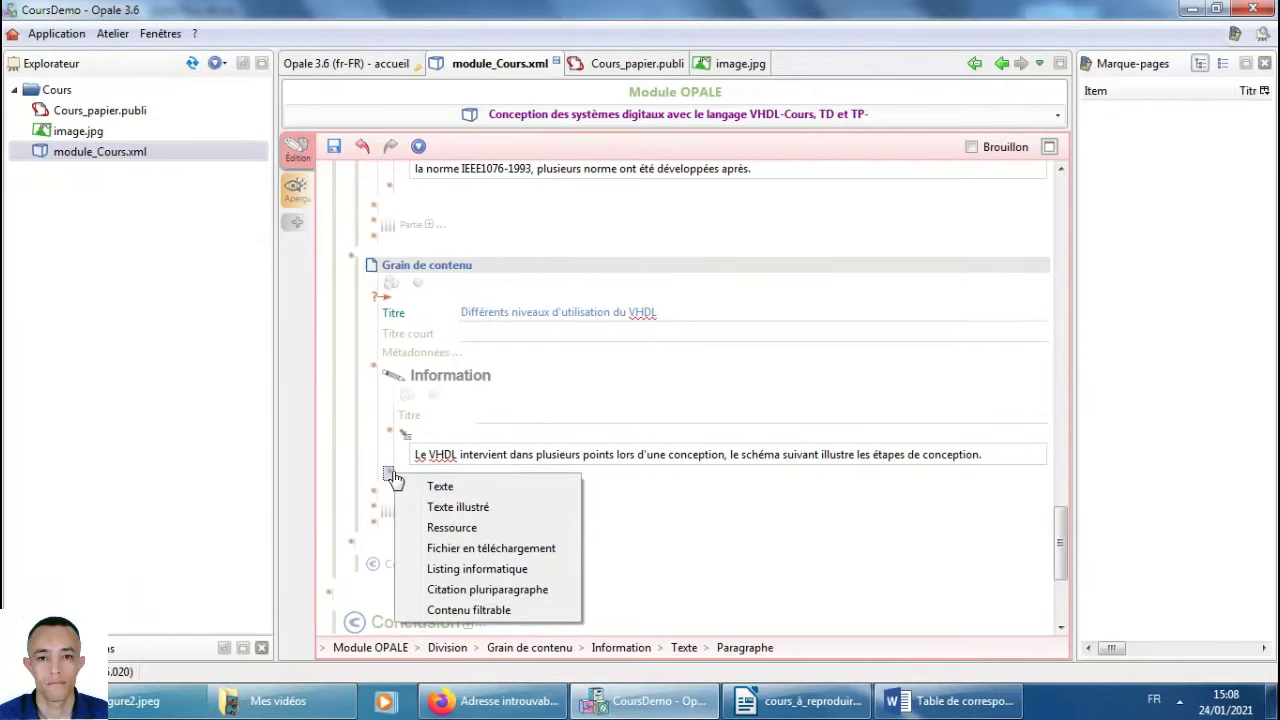
click(441, 528)
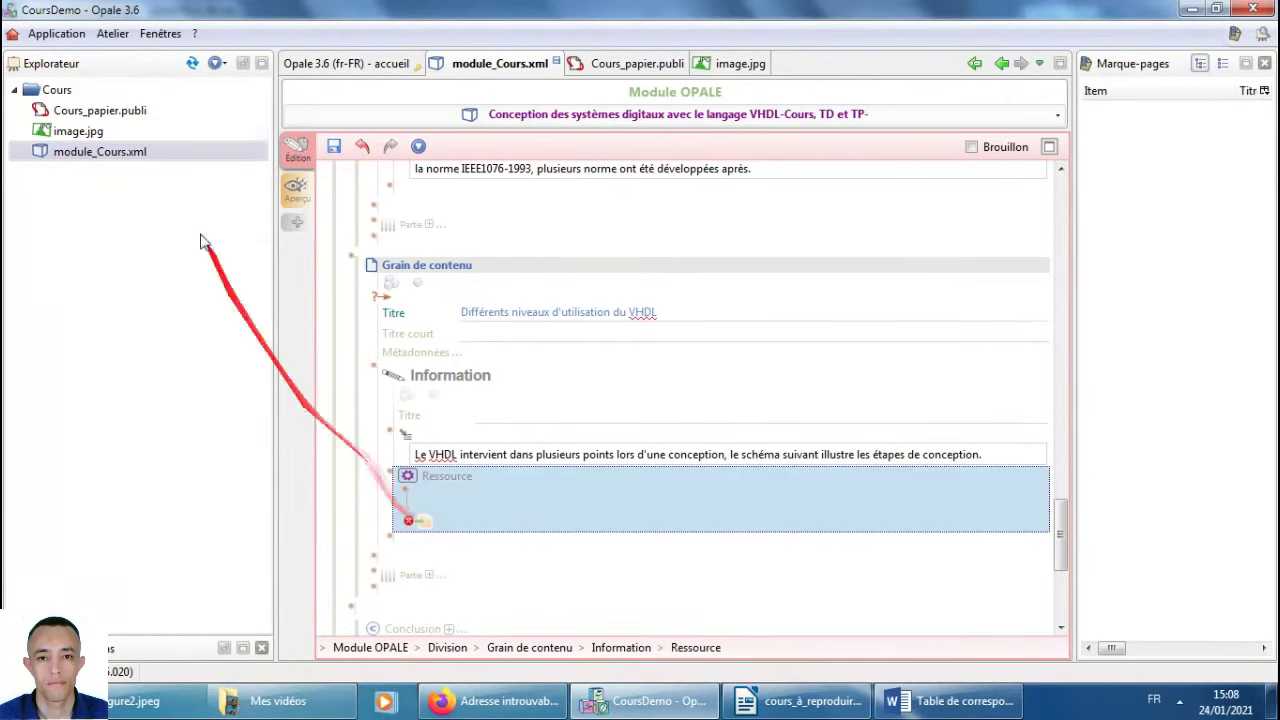
click(60, 153)
Start a new item in the Cours space and expand the Ressources image types.
right_click(60, 163)
right_click(54, 92)
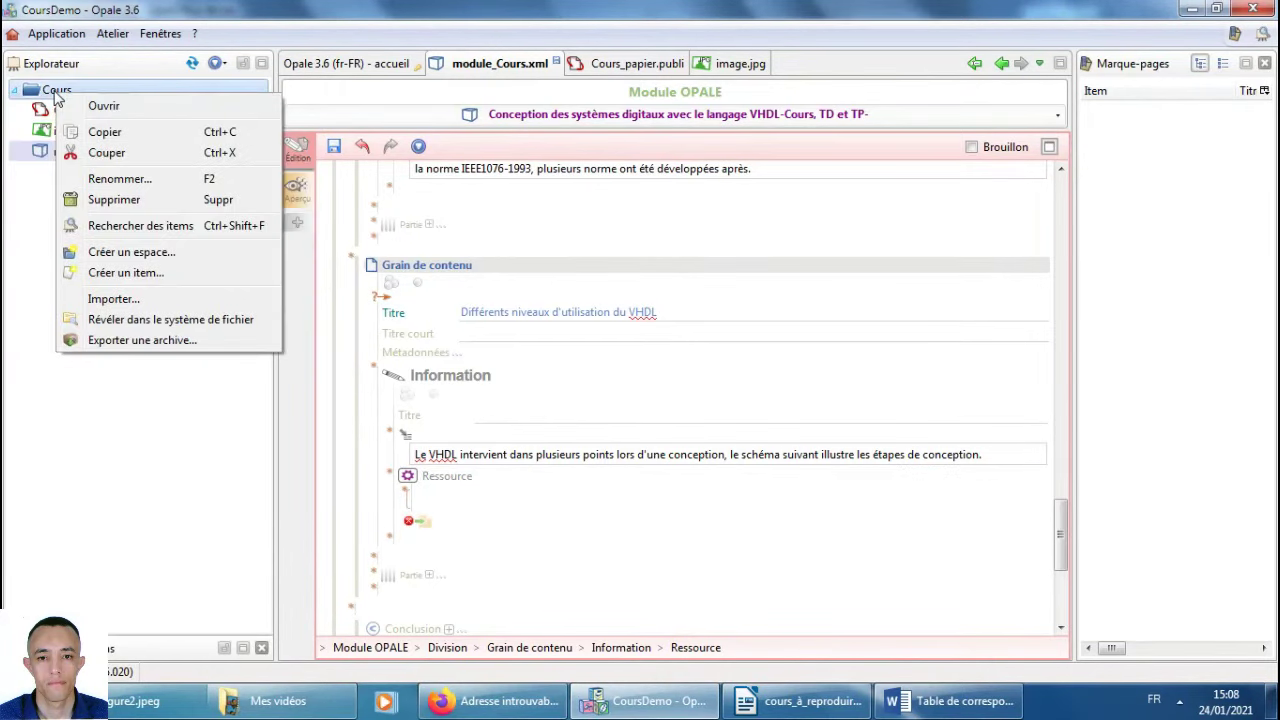
click(160, 272)
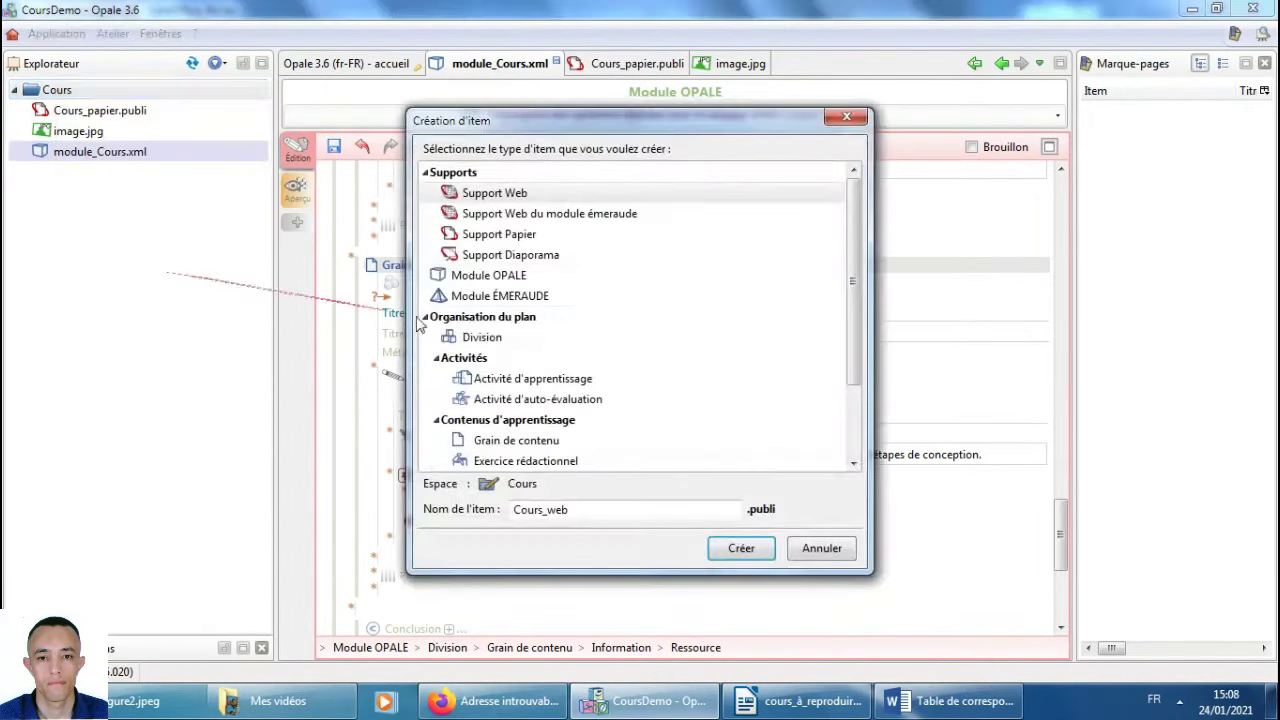
drag(852, 323, 858, 393)
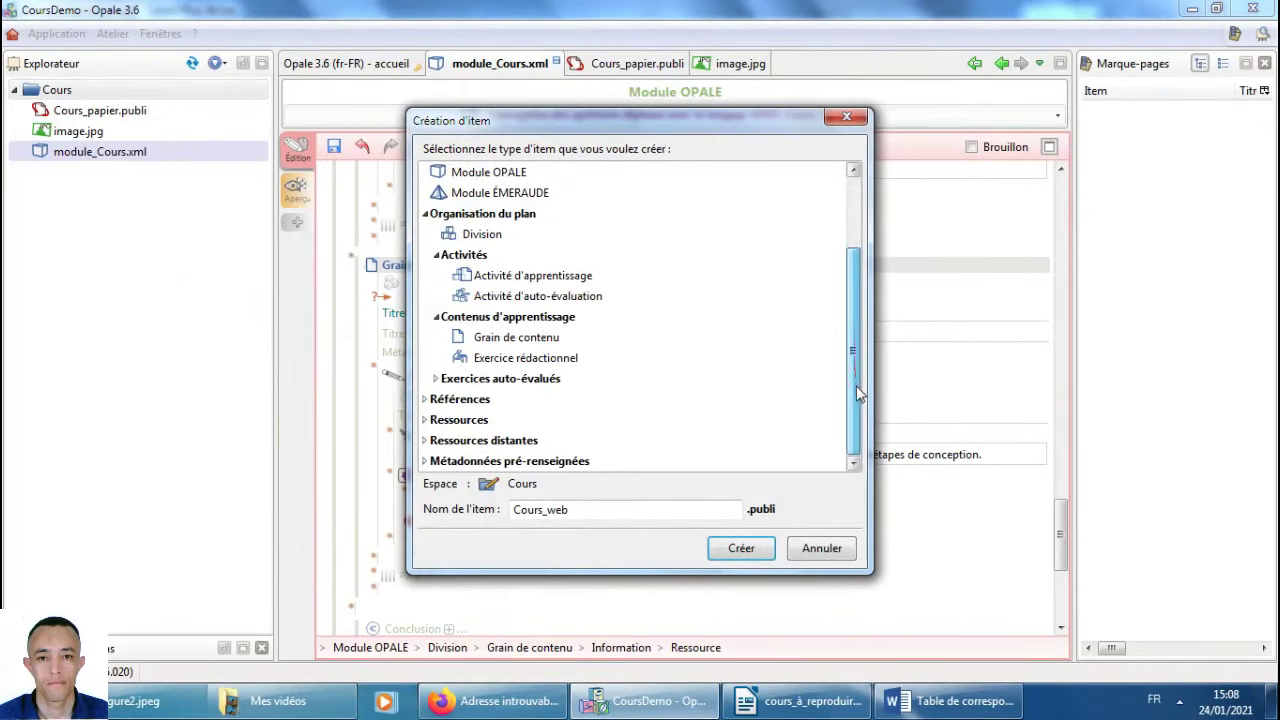
click(424, 419)
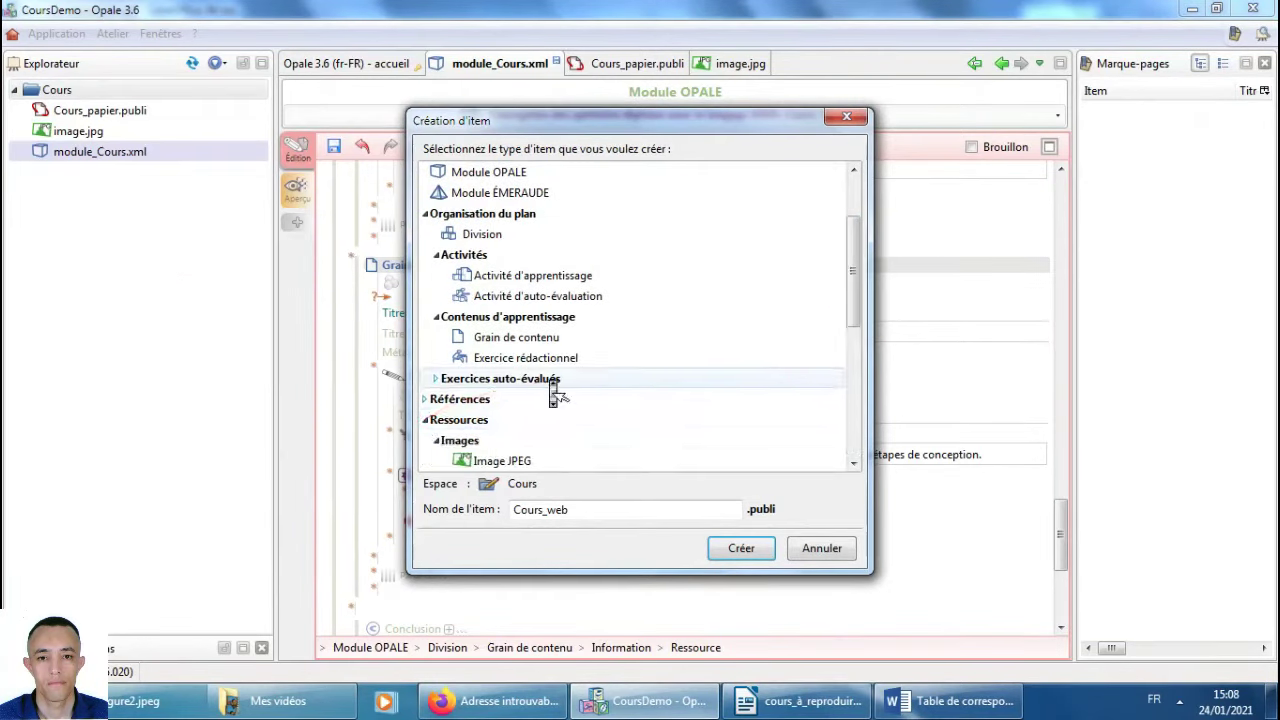
drag(852, 300, 593, 345)
click(502, 296)
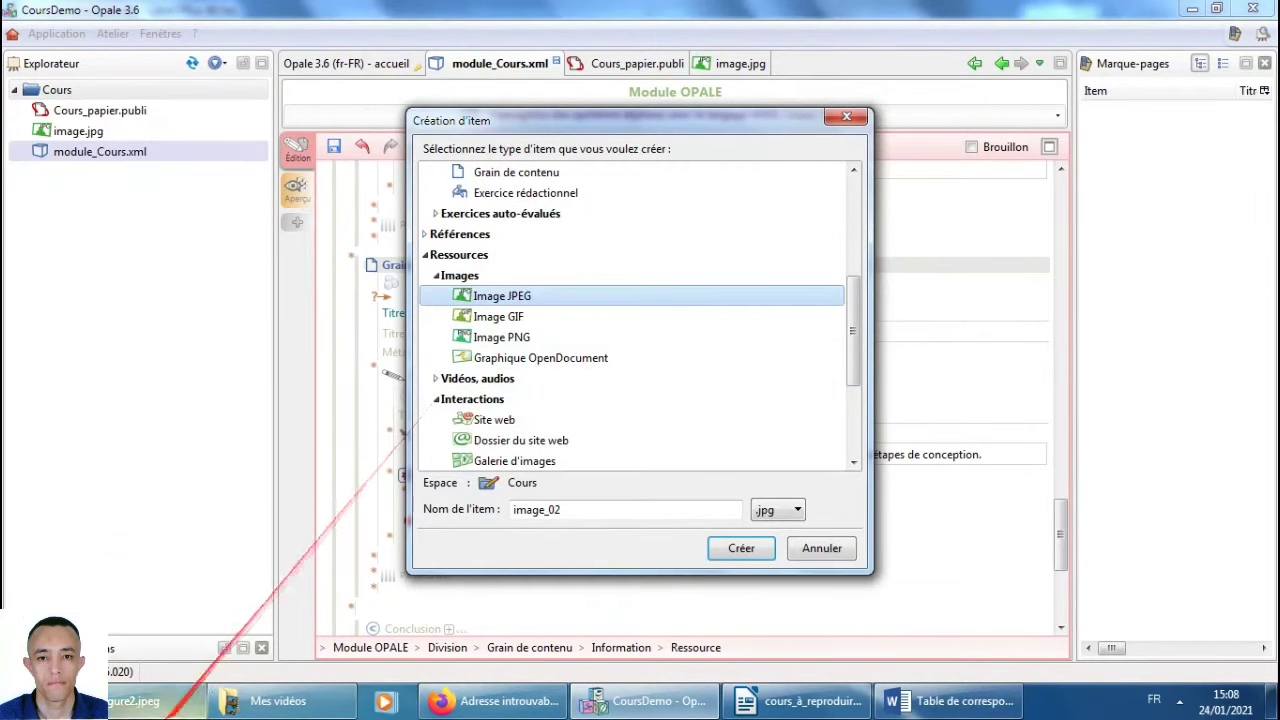
Check the figure1.jpg folder in Explorer, then choose Image PNG named 'image'.
click(130, 701)
key(BackSpace)
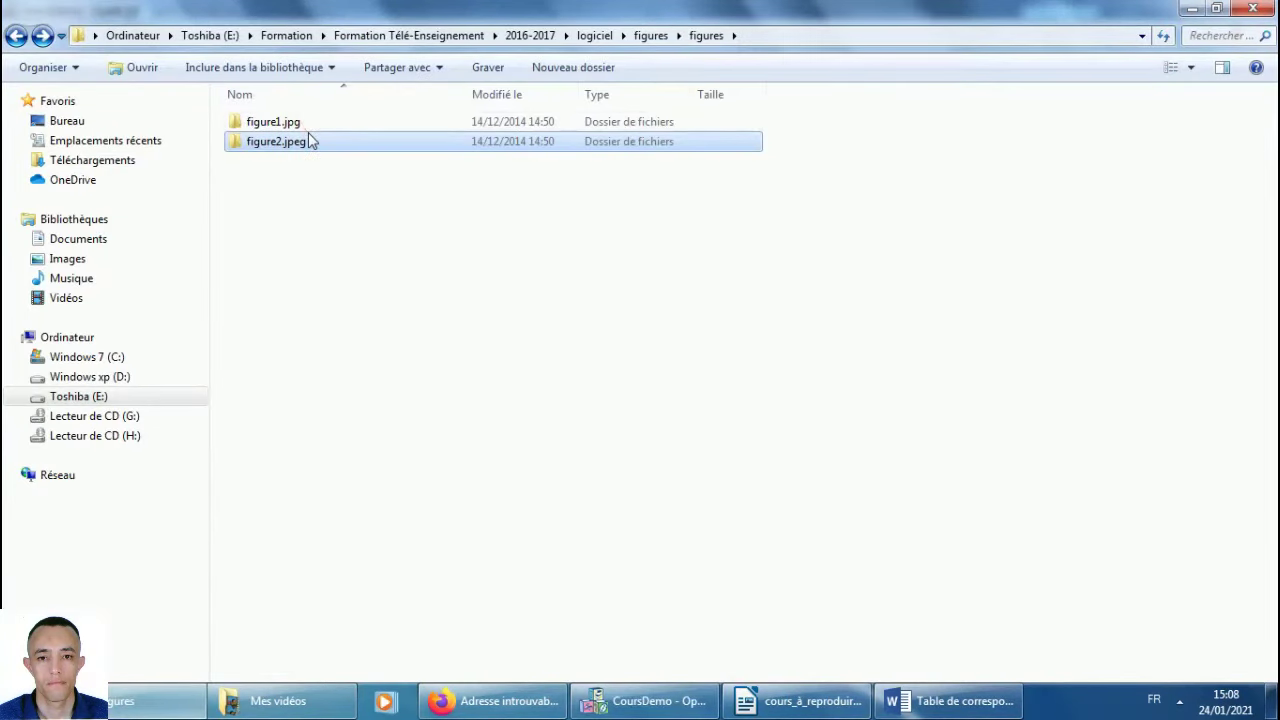
click(309, 128)
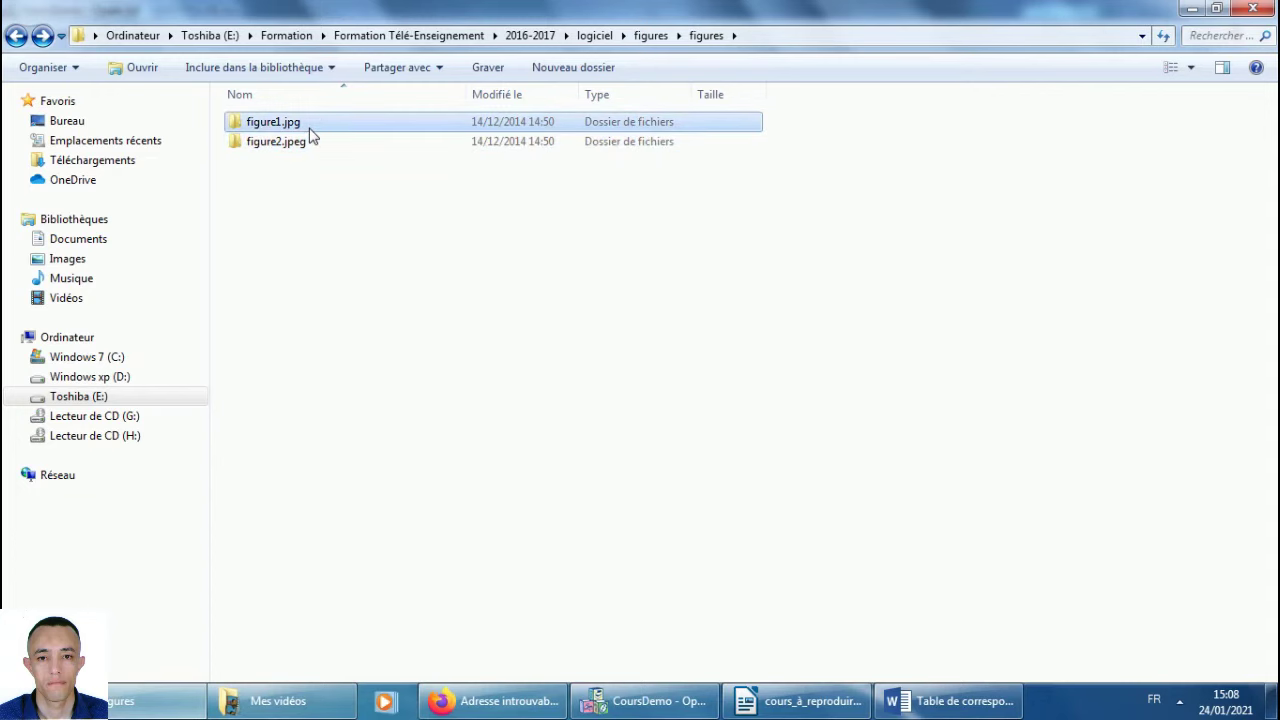
double_click(309, 134)
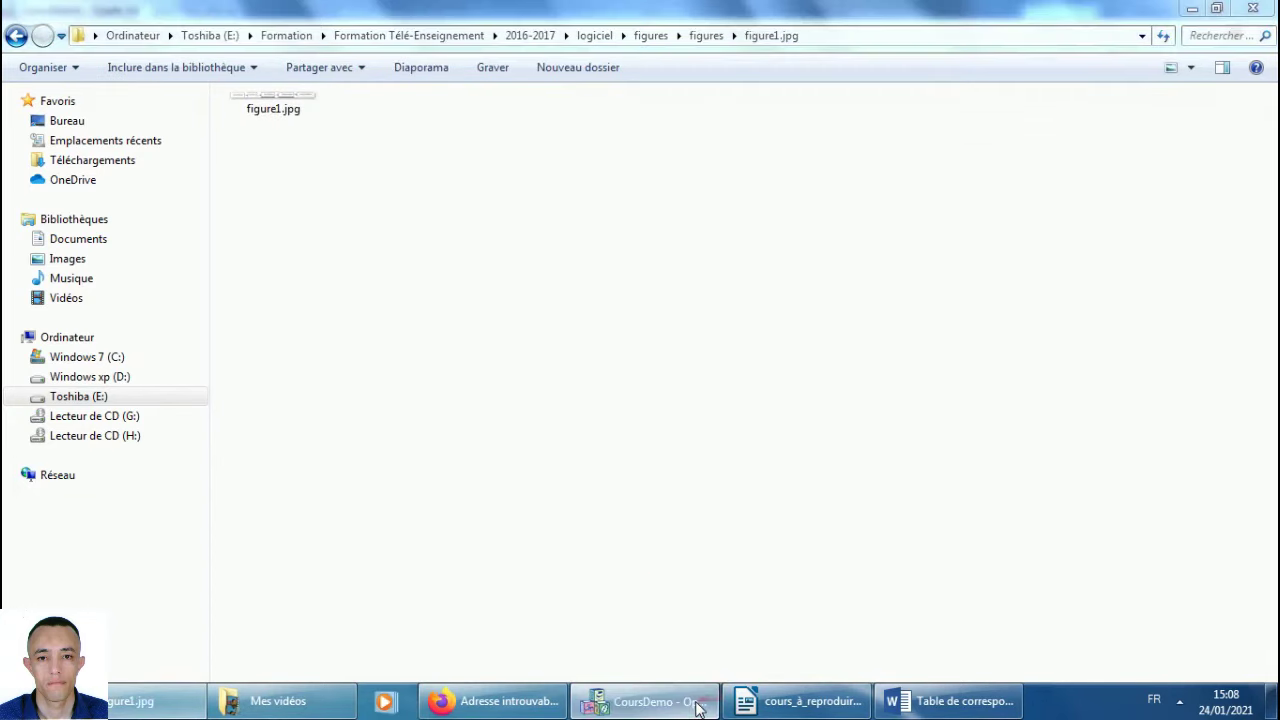
click(697, 707)
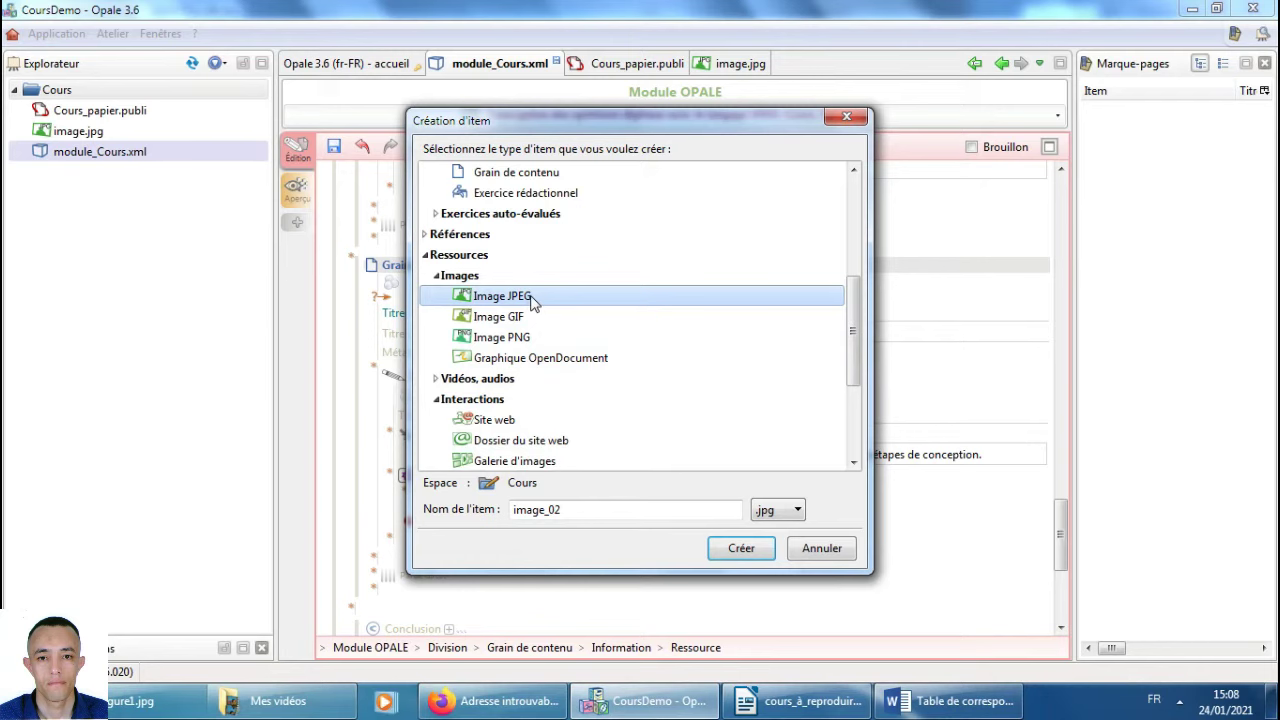
click(508, 340)
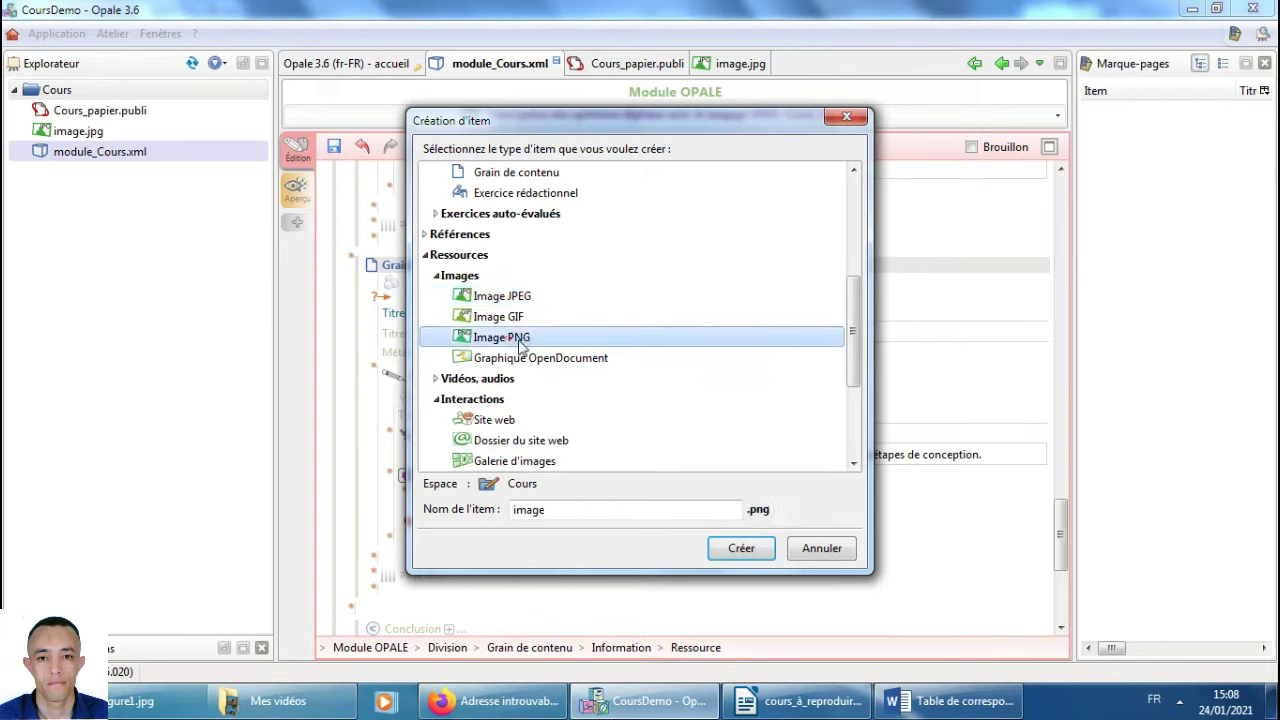
Create image.png and import figure1.jpg into it, accepting the JPG format.
click(750, 550)
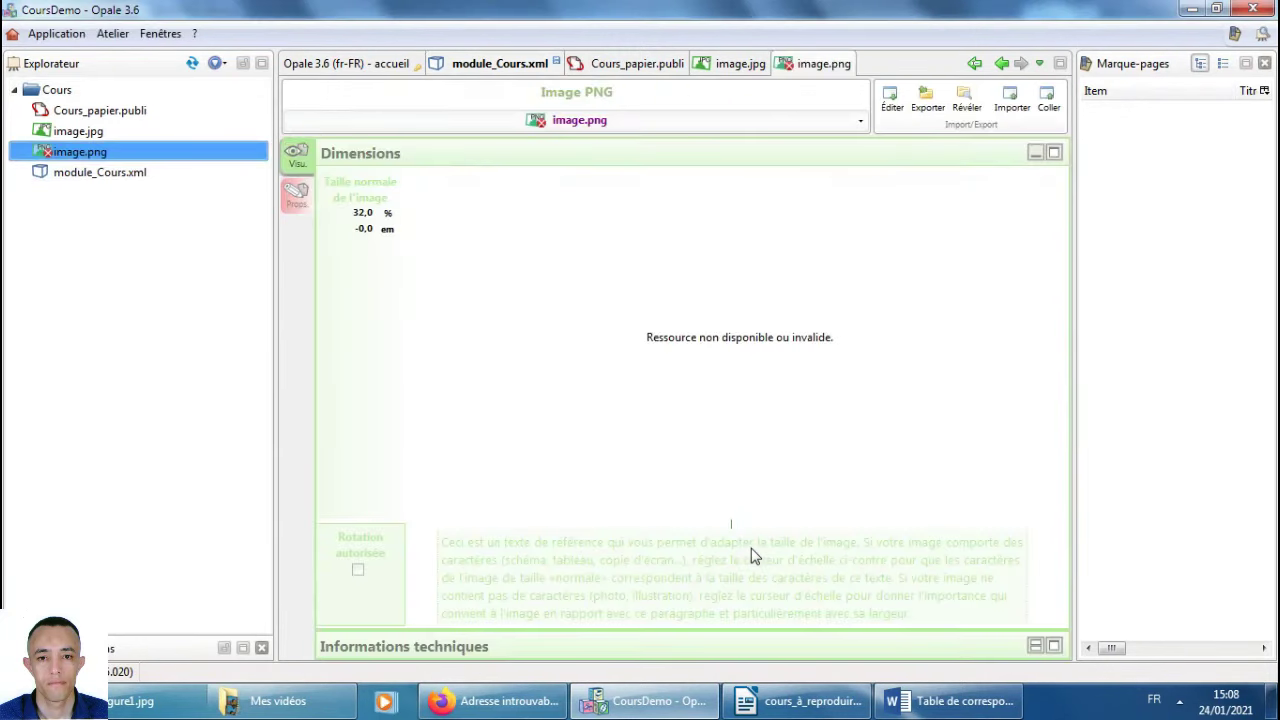
click(1010, 98)
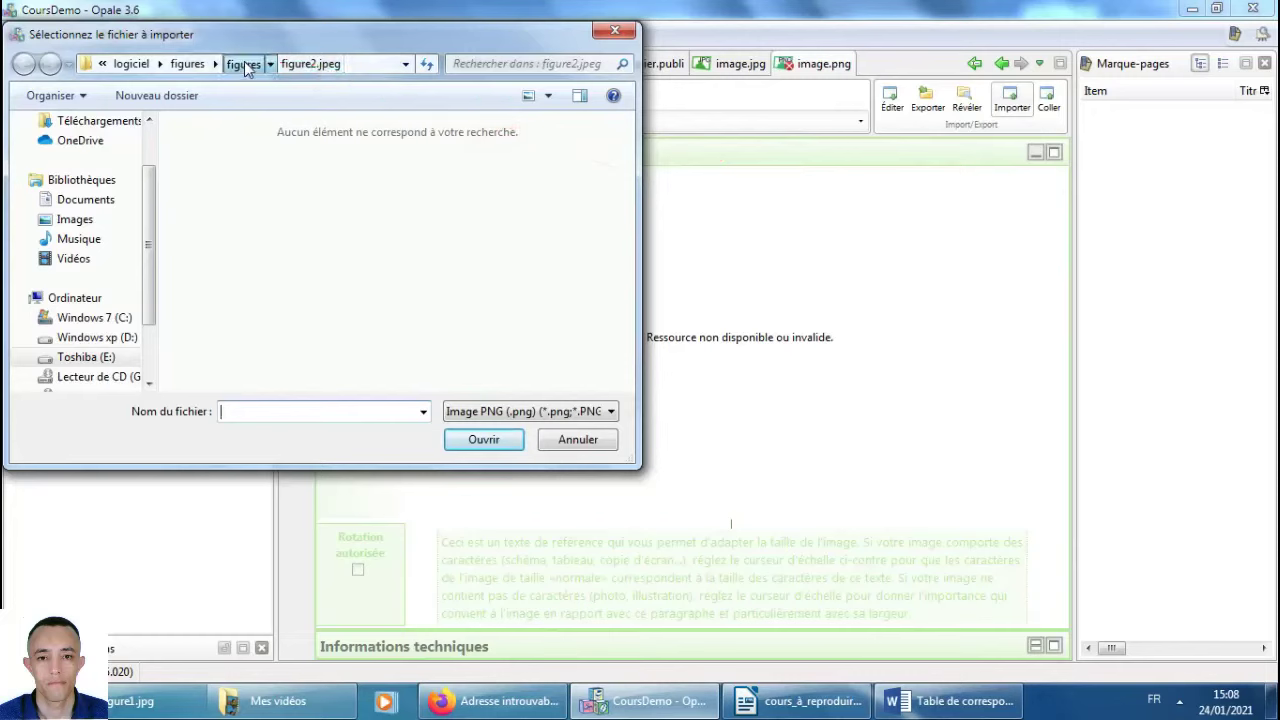
click(242, 63)
double_click(230, 152)
click(505, 411)
click(513, 444)
double_click(225, 135)
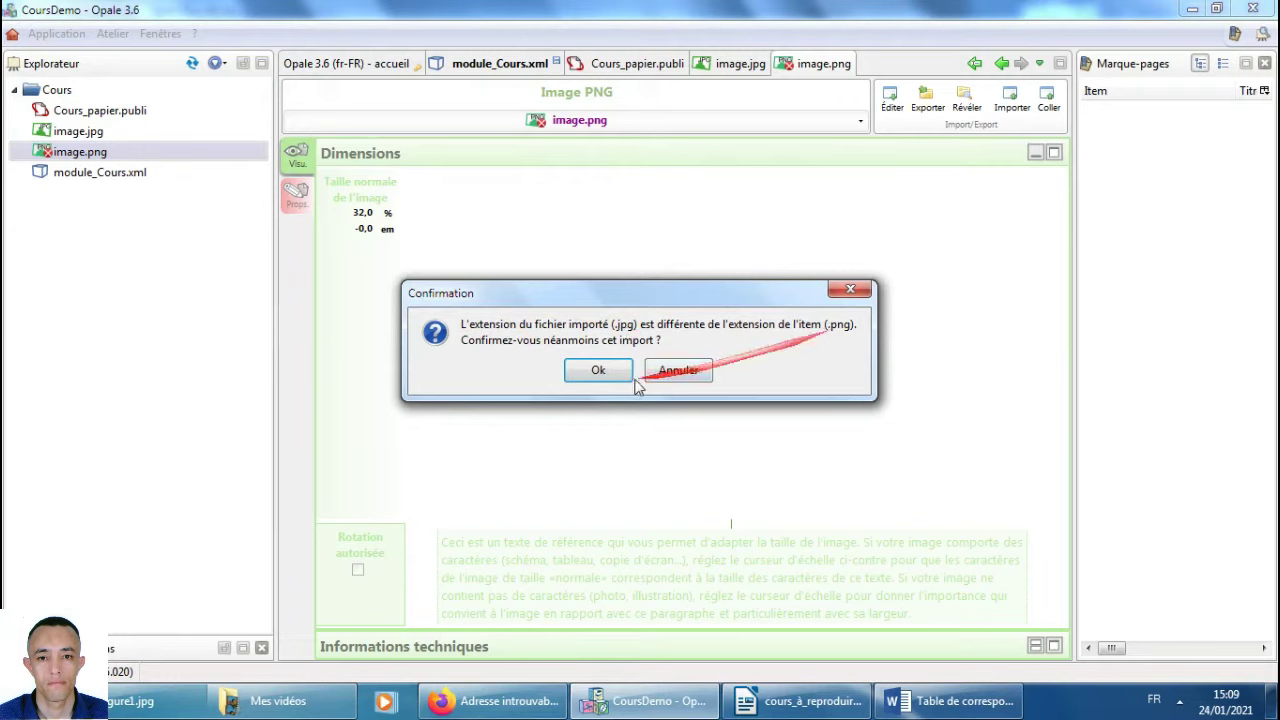
click(600, 371)
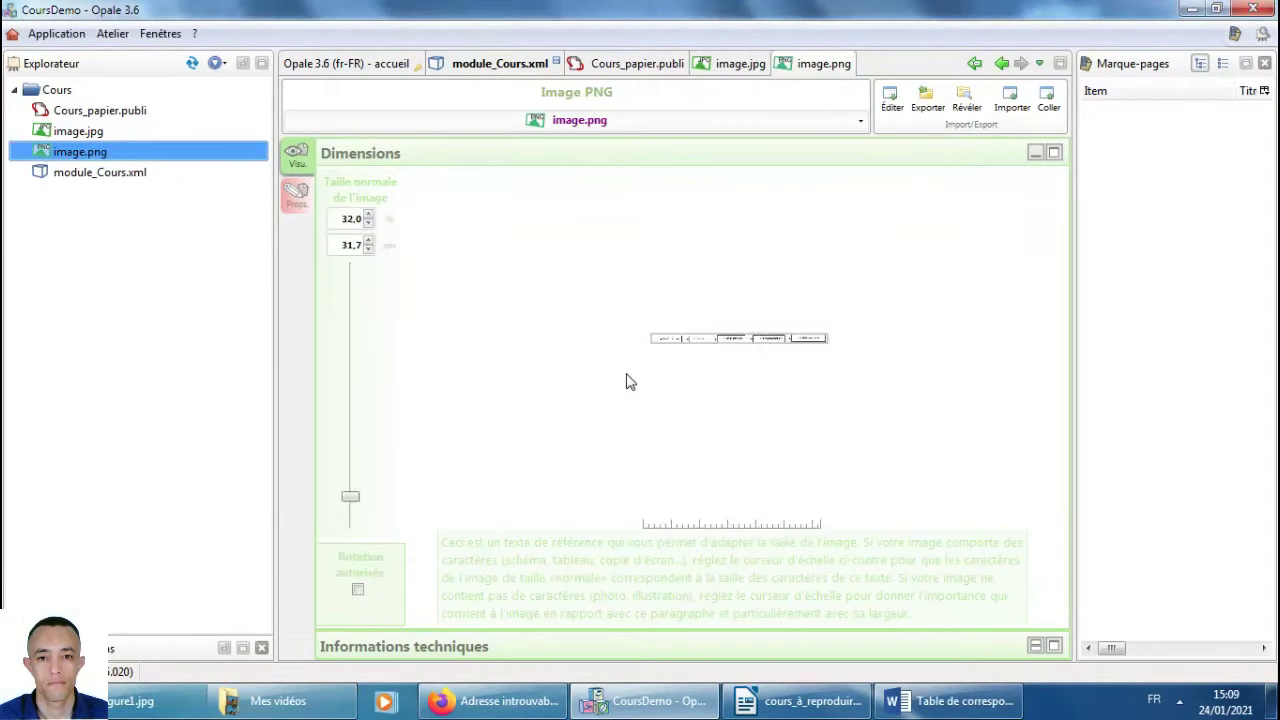
Enlarge the figure to about 71.5 % and save it with the title fig2.
mouse_move(111, 156)
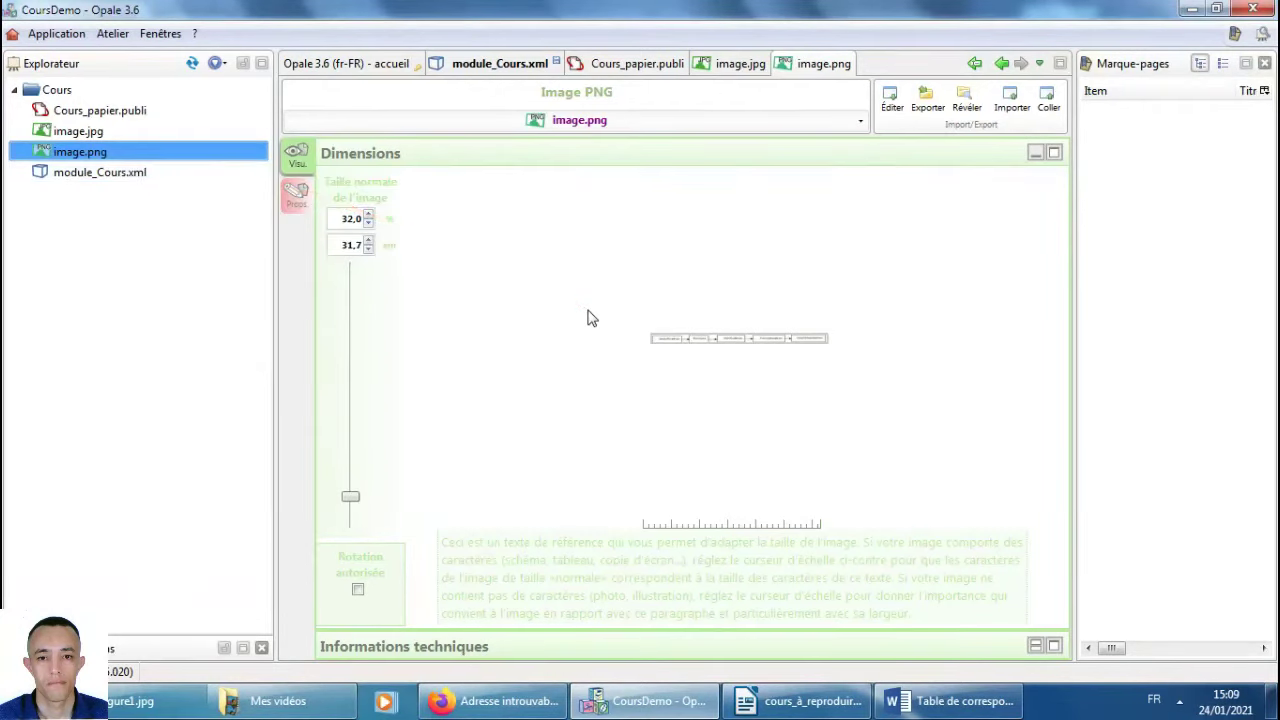
drag(351, 497, 354, 467)
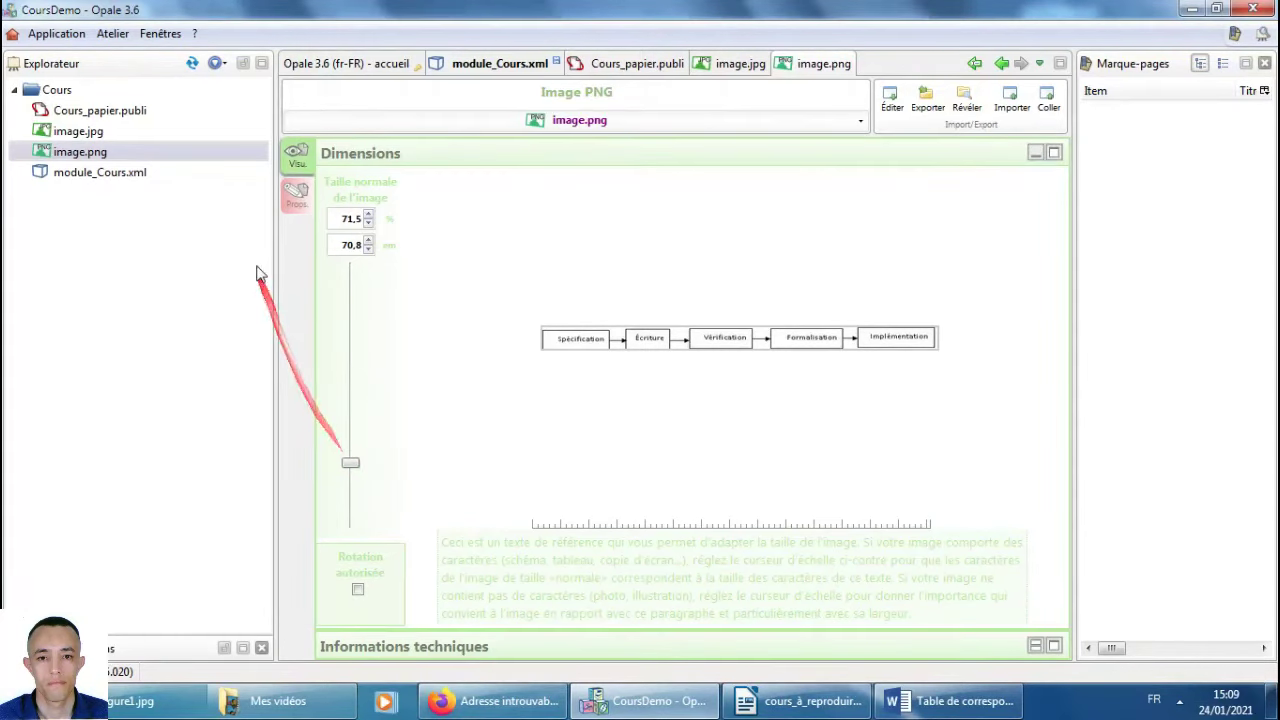
click(297, 206)
click(477, 194)
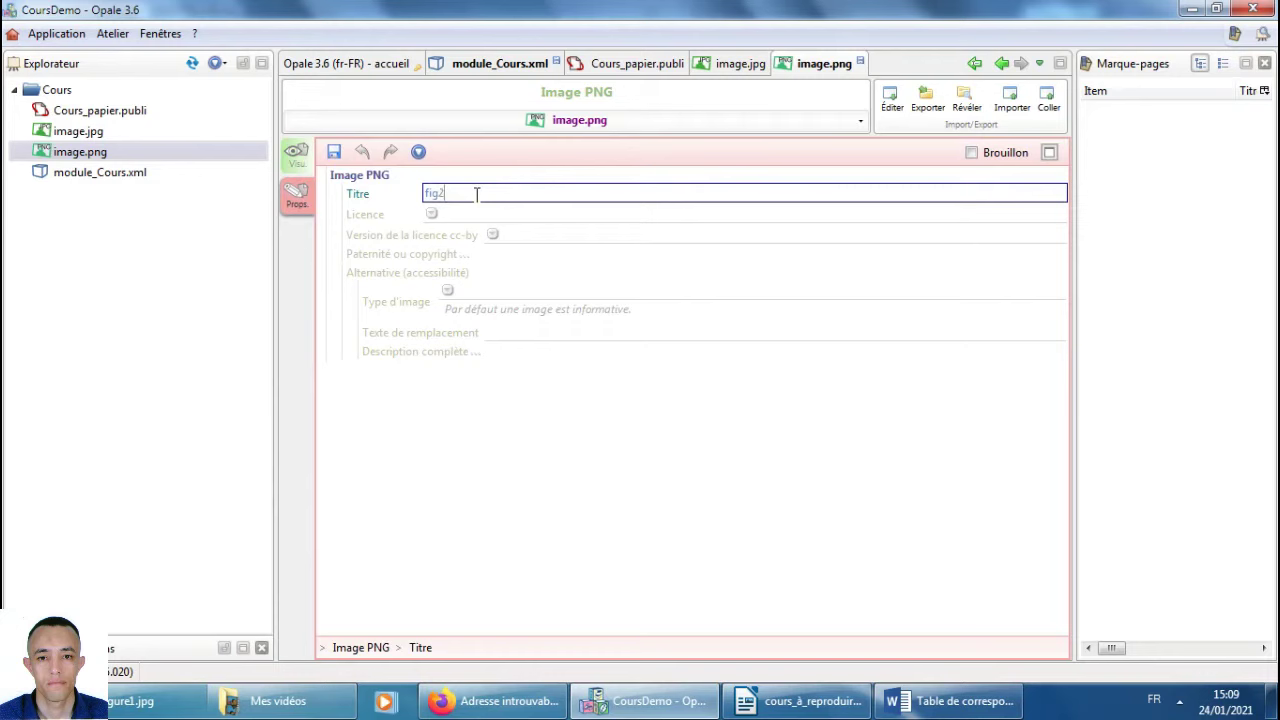
text(2)
click(334, 154)
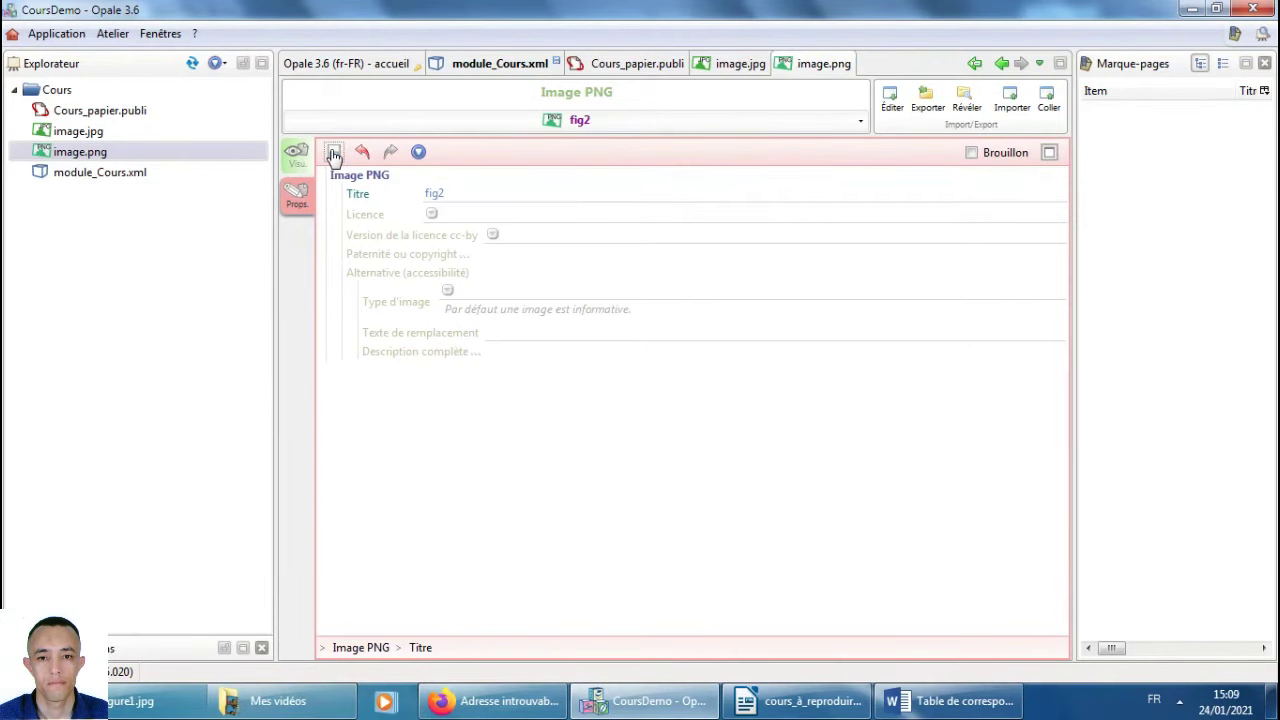
key(alt+Tab)
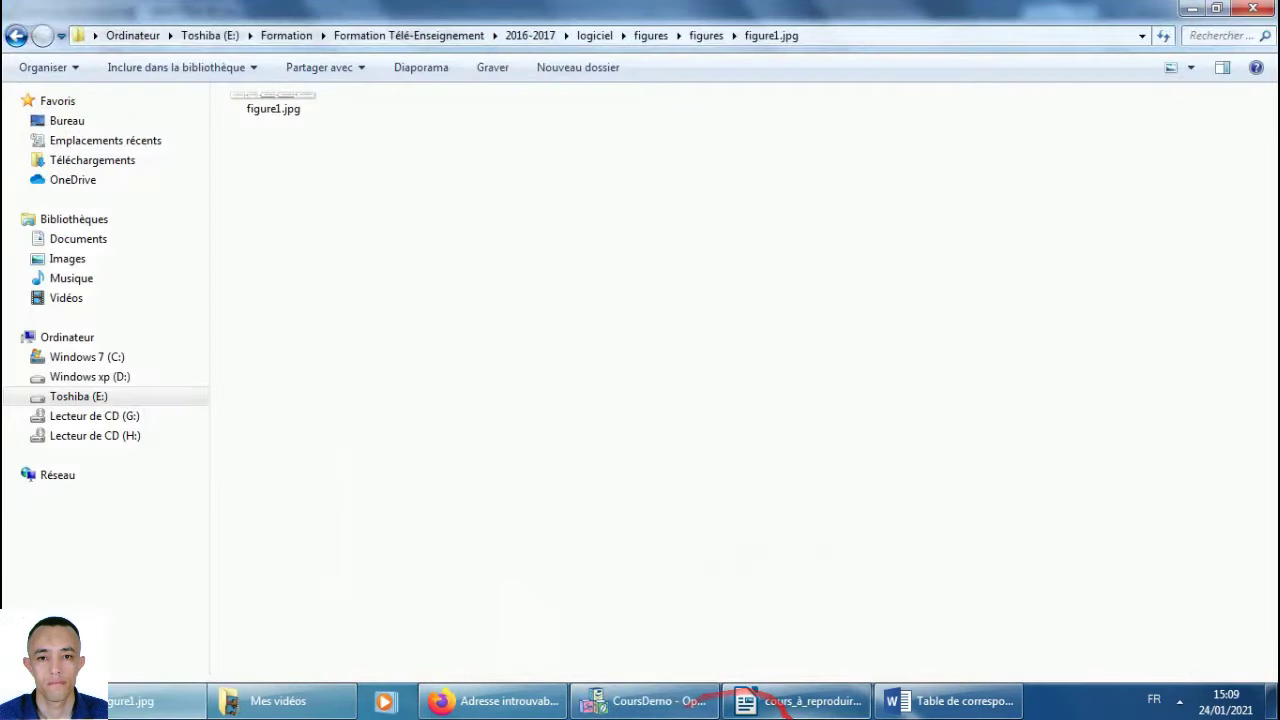
Select the caption 'Etapes de conception' in the reference Writer document.
click(797, 701)
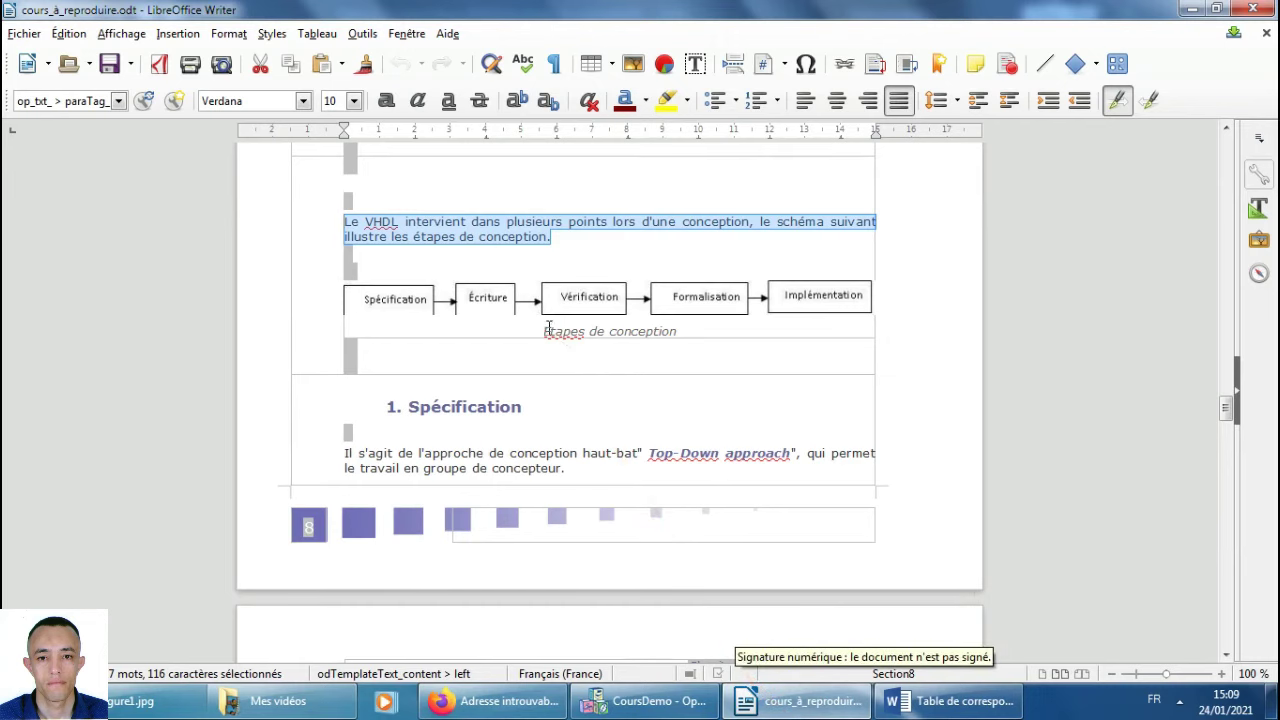
drag(543, 331, 680, 327)
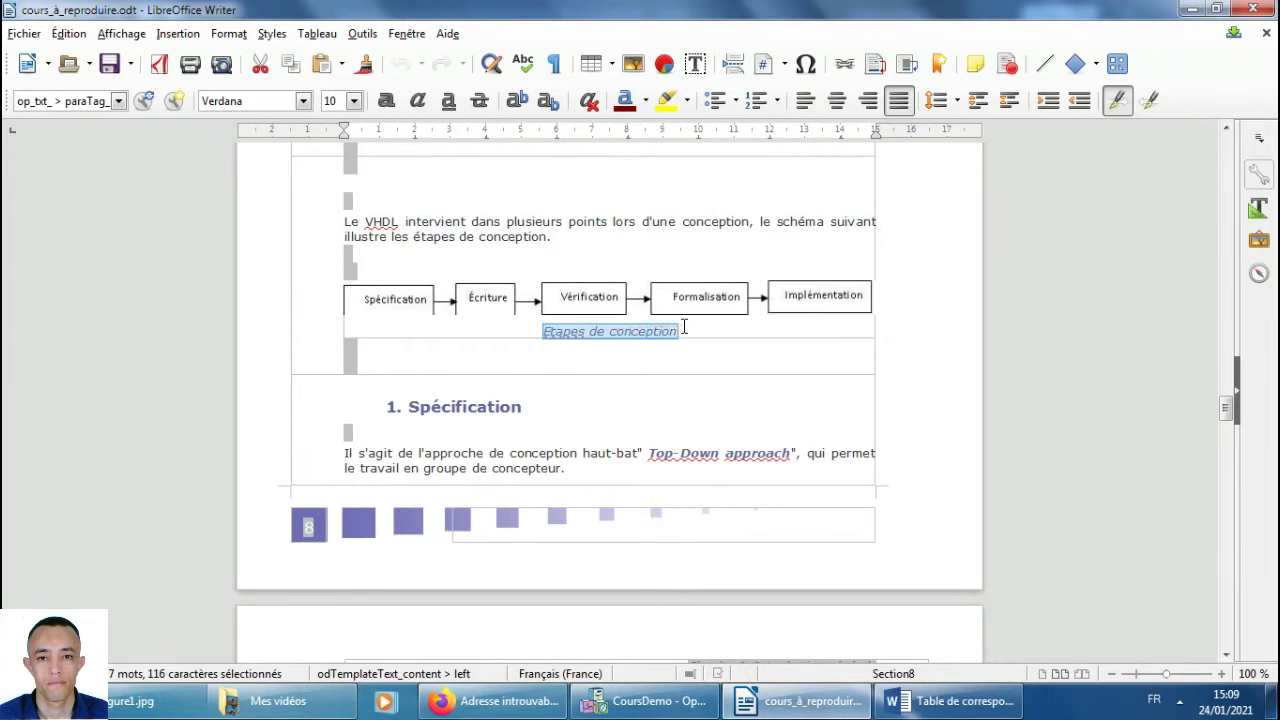
key(alt+Tab)
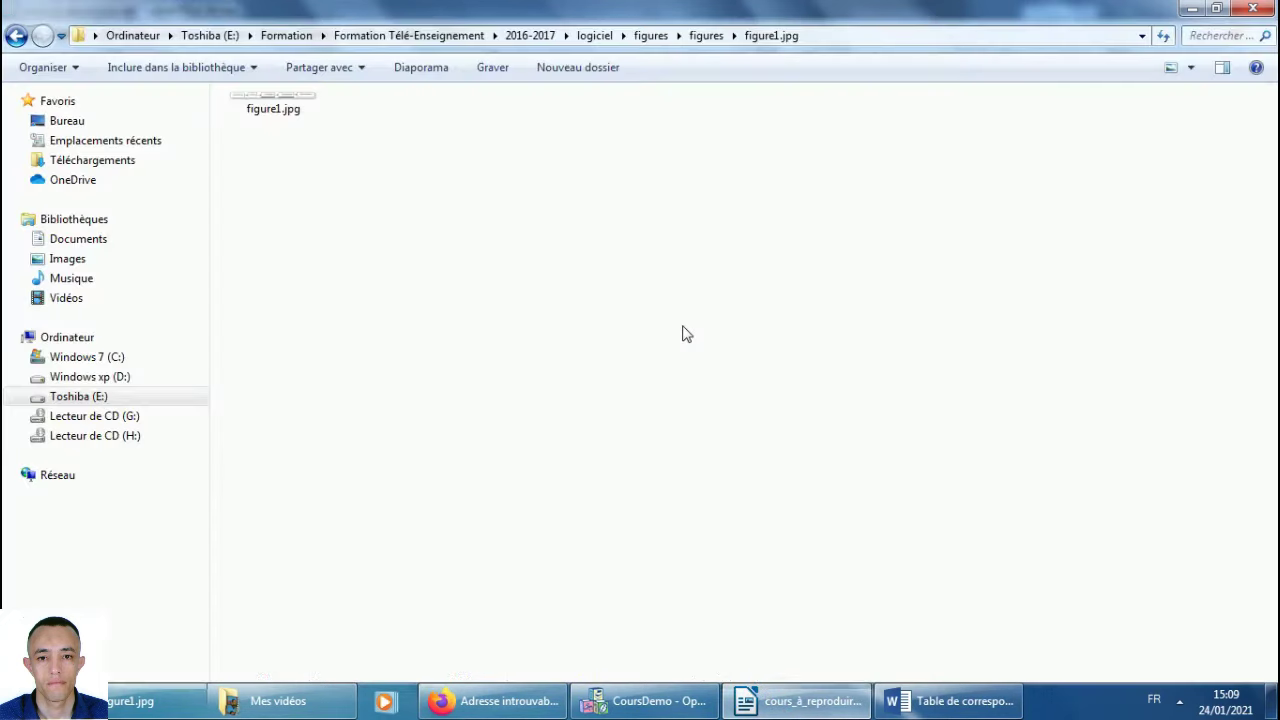
Open module_Cours.xml and drop image.png into the Information block's Ressource slot.
click(645, 700)
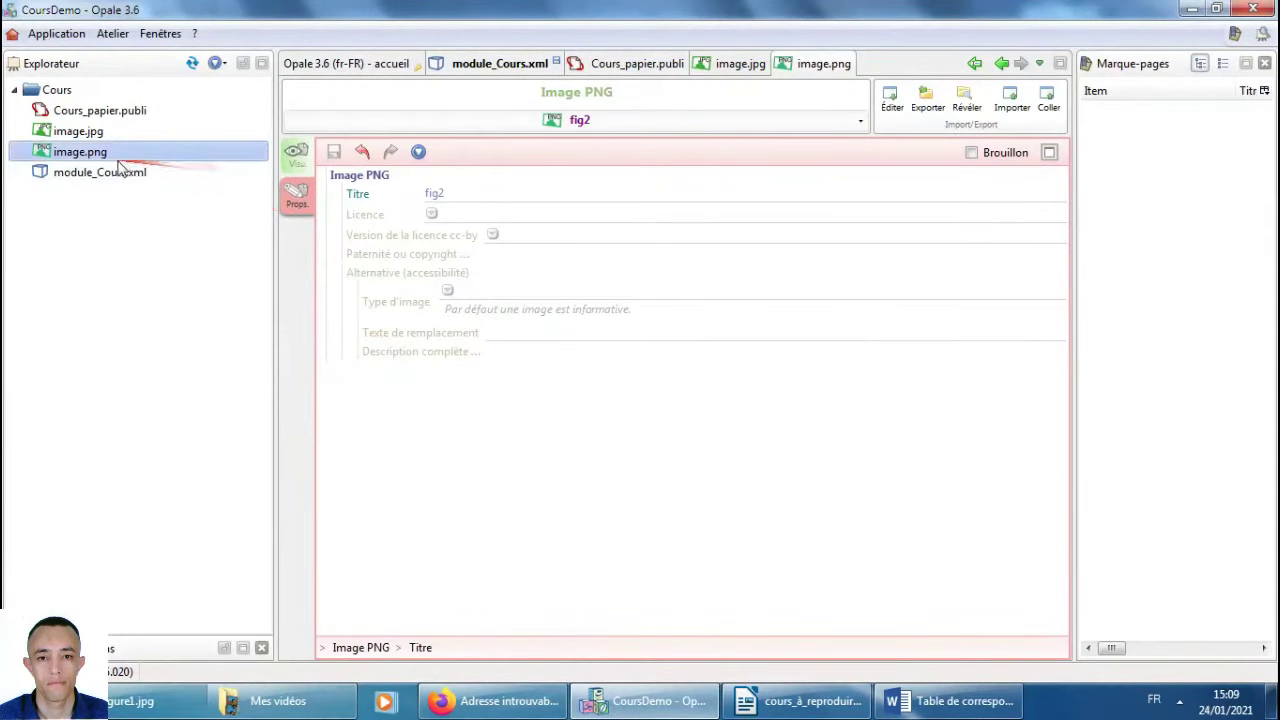
double_click(100, 112)
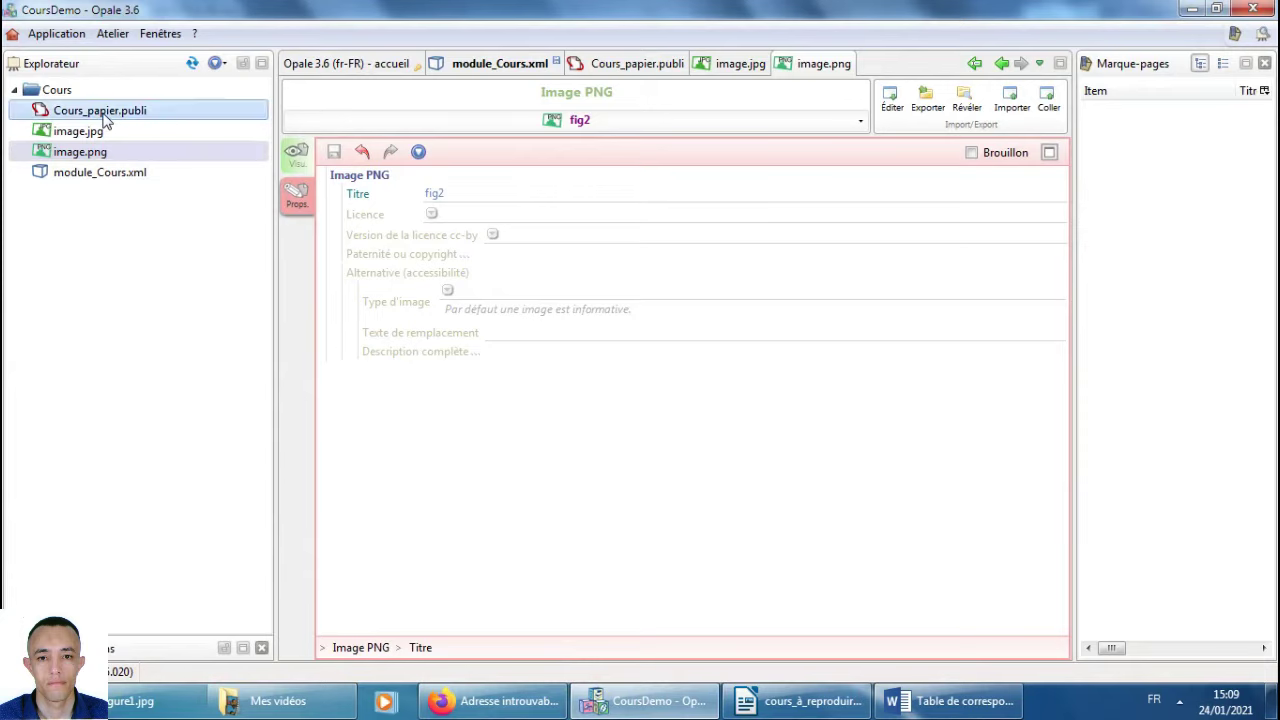
click(90, 175)
double_click(90, 175)
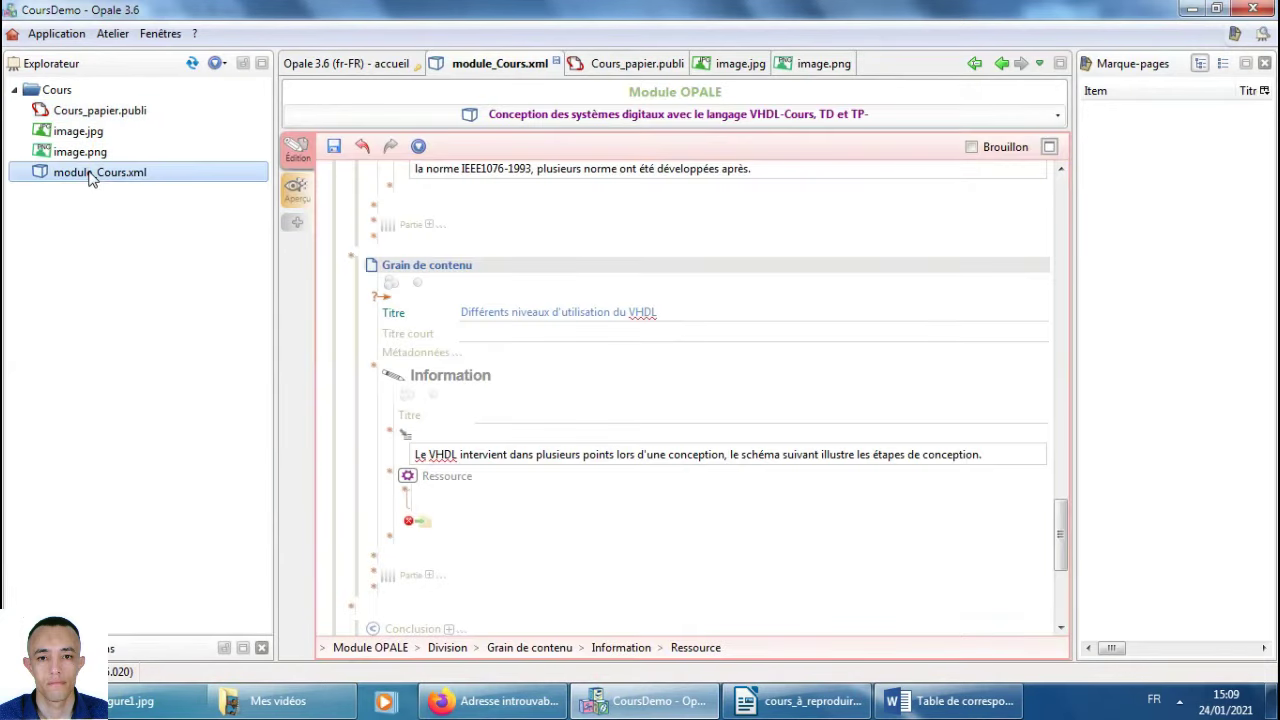
mouse_move(75, 160)
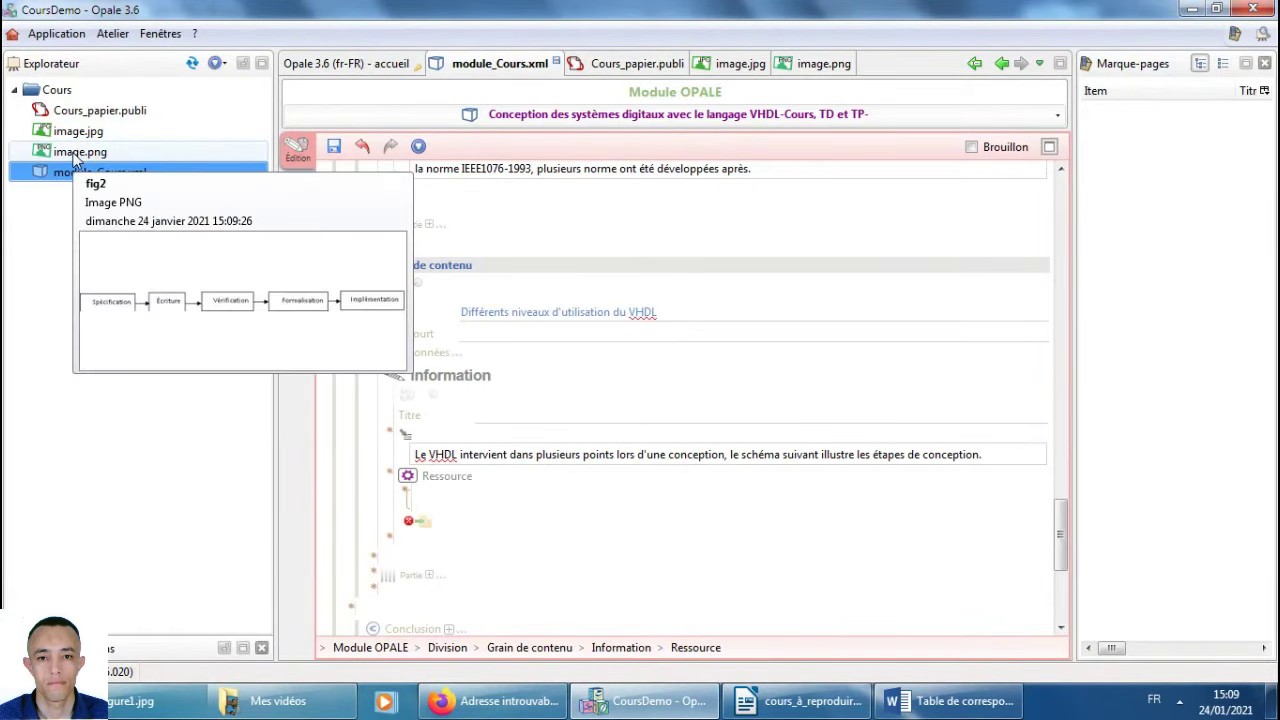
drag(75, 160, 420, 522)
Regenerate the Cours_papier publication and open the resulting Cours_papier.odt in Writer.
mouse_move(562, 503)
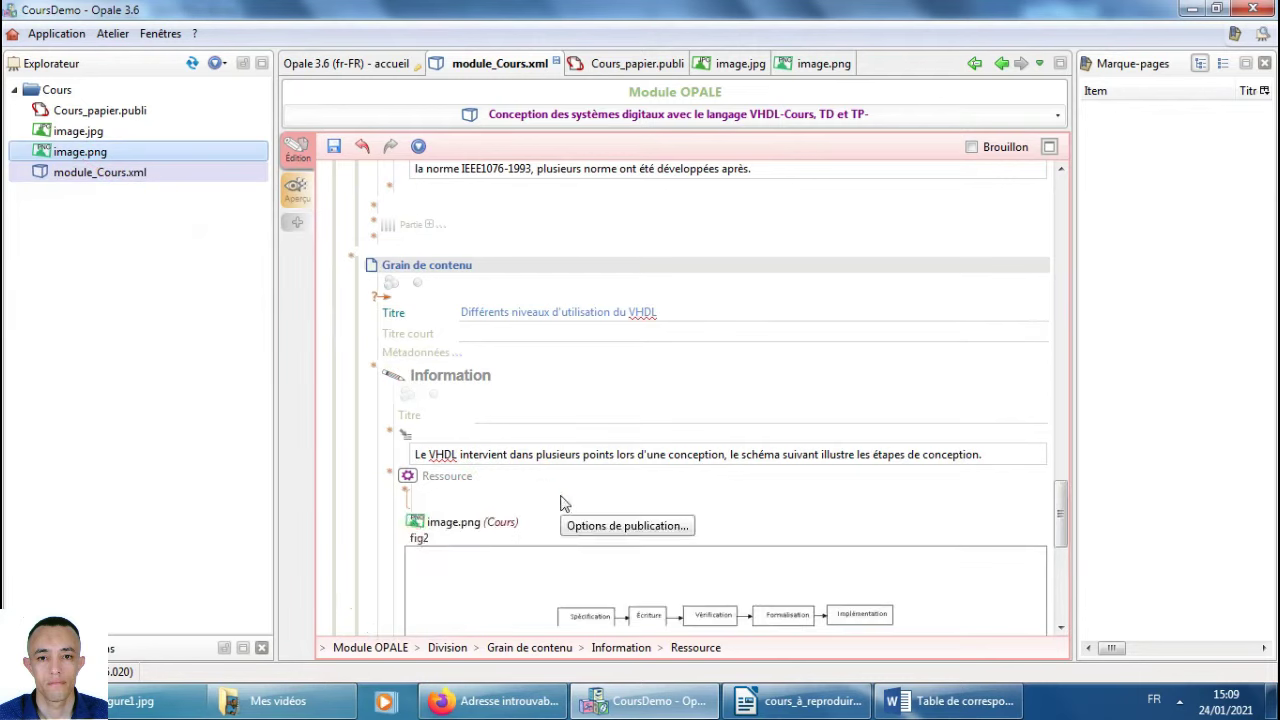
double_click(100, 111)
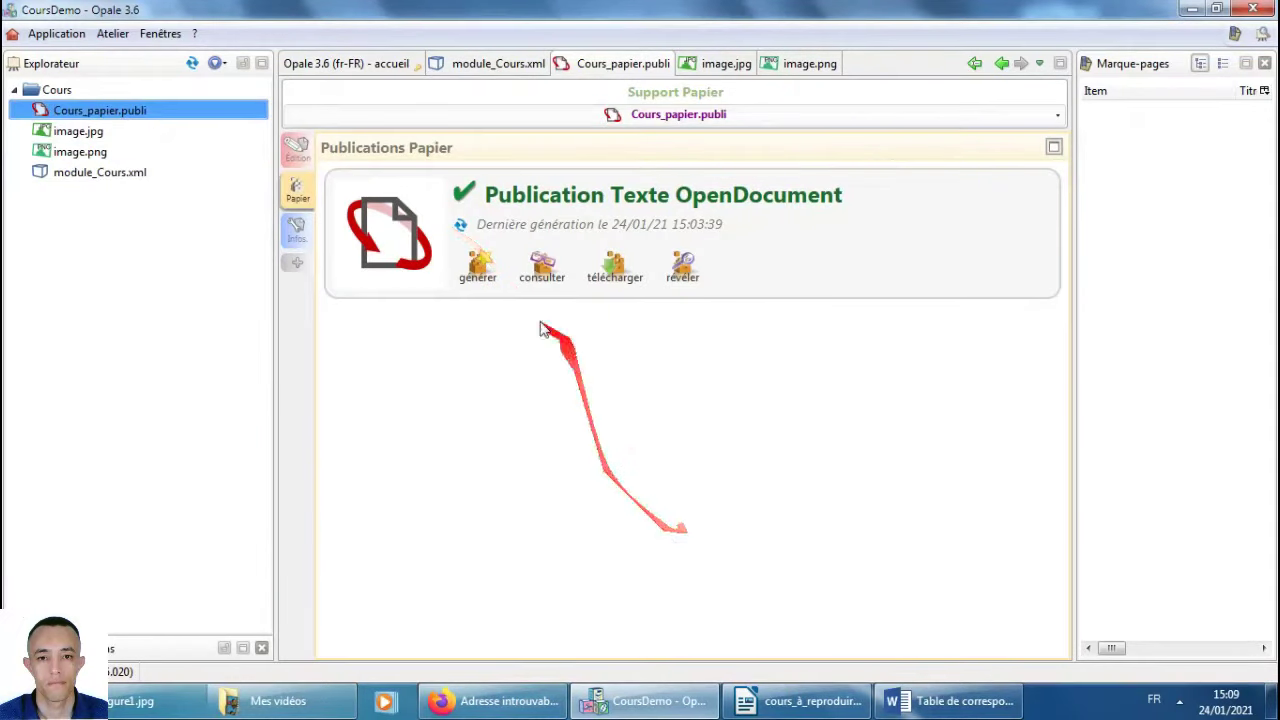
click(491, 272)
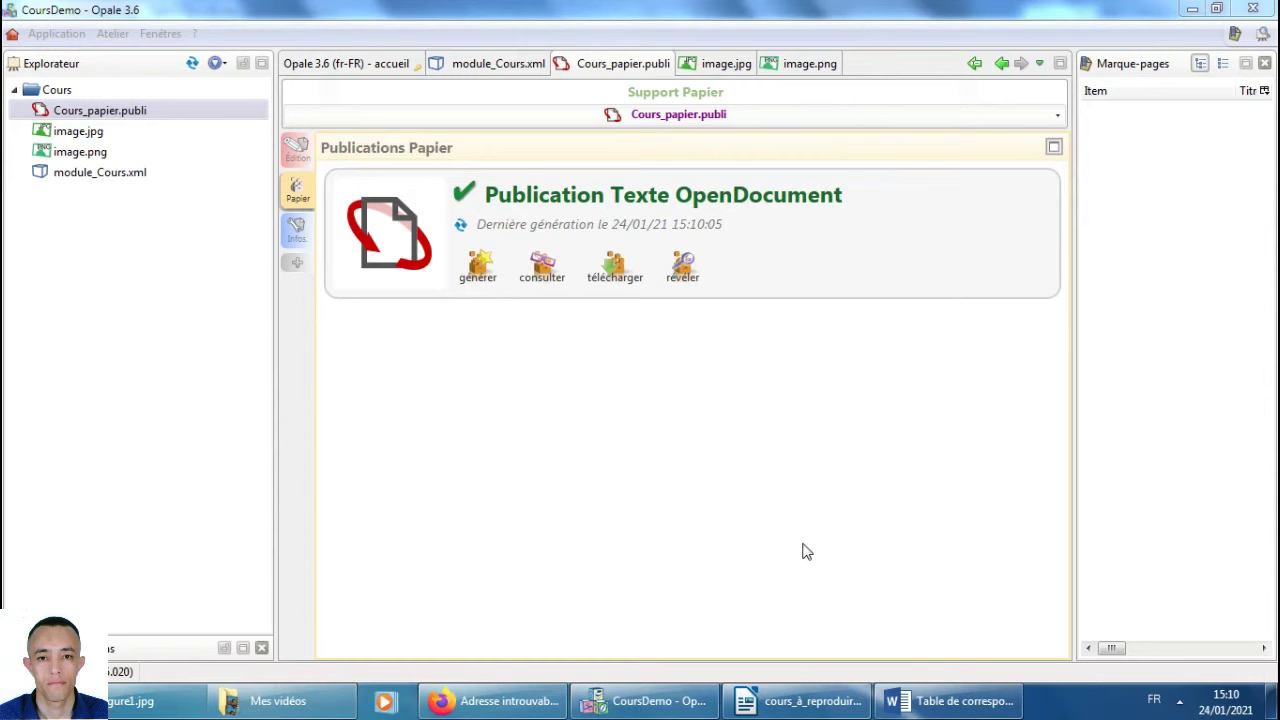
click(547, 266)
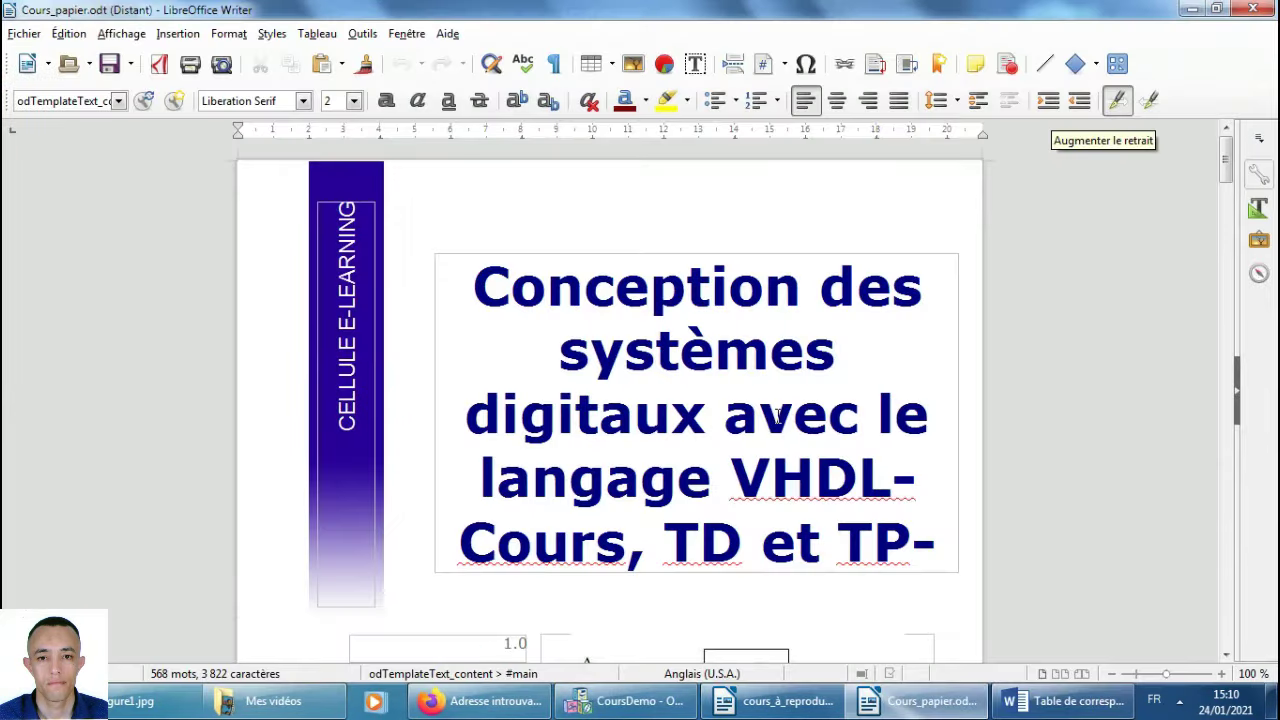
Scroll Cours_papier.odt to section D and compare its fig2 caption with cours_à_reproduire.odt.
middle_click(657, 503)
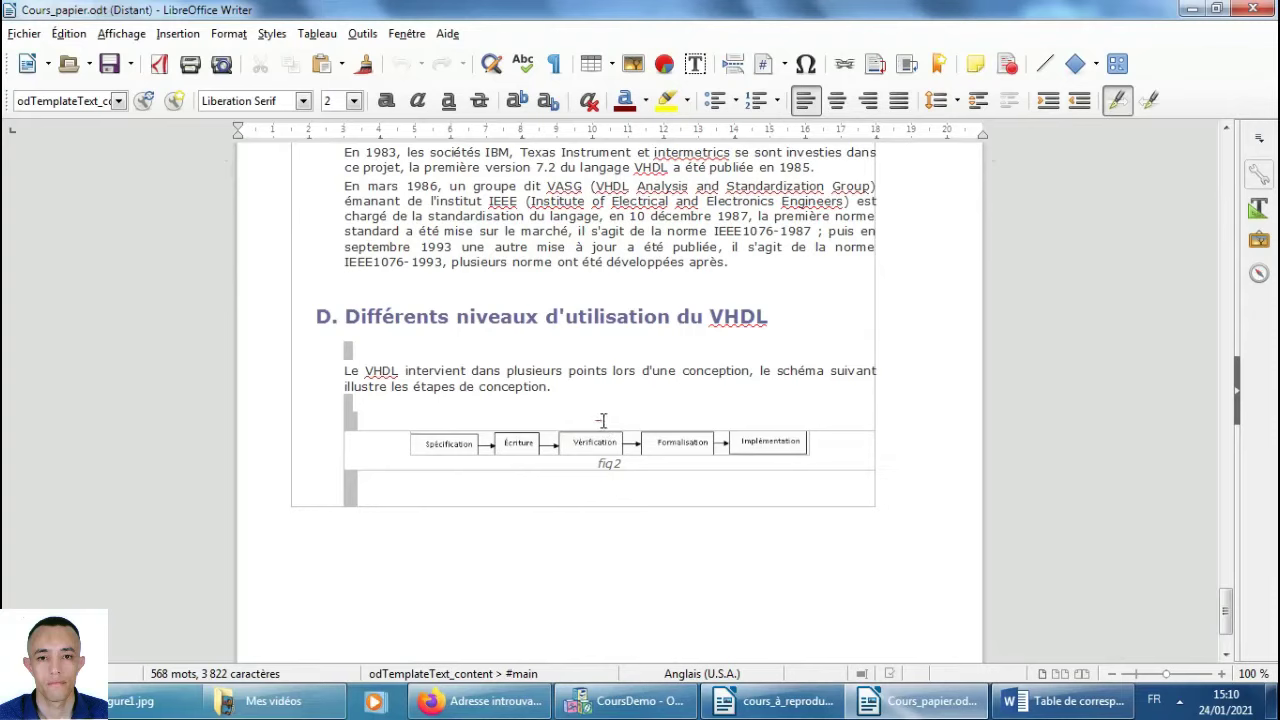
scroll(603, 419, down, 1)
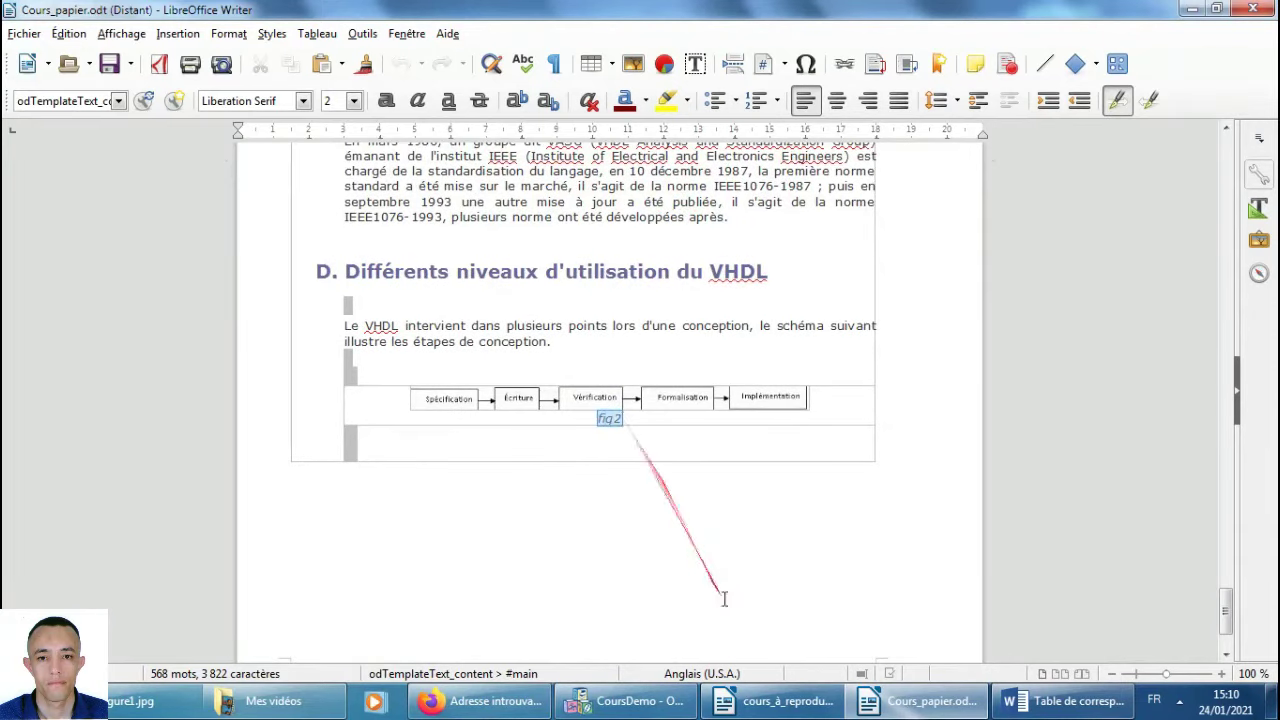
click(828, 703)
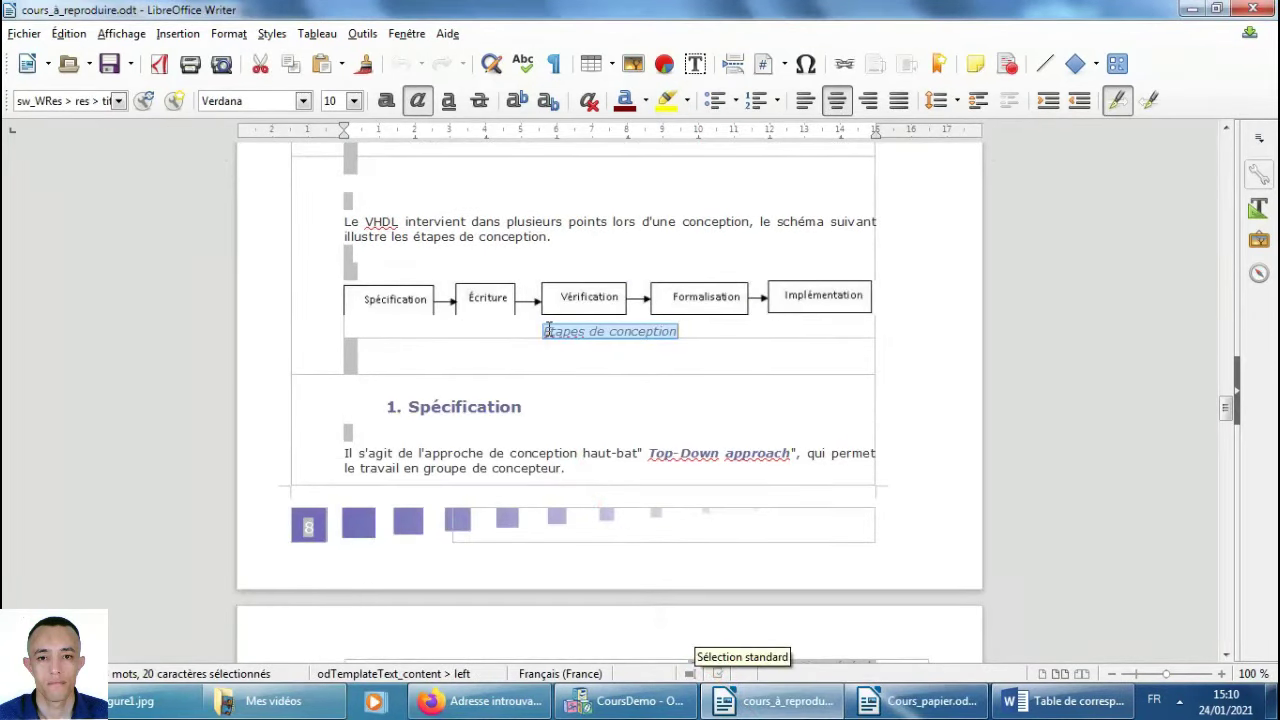
click(630, 701)
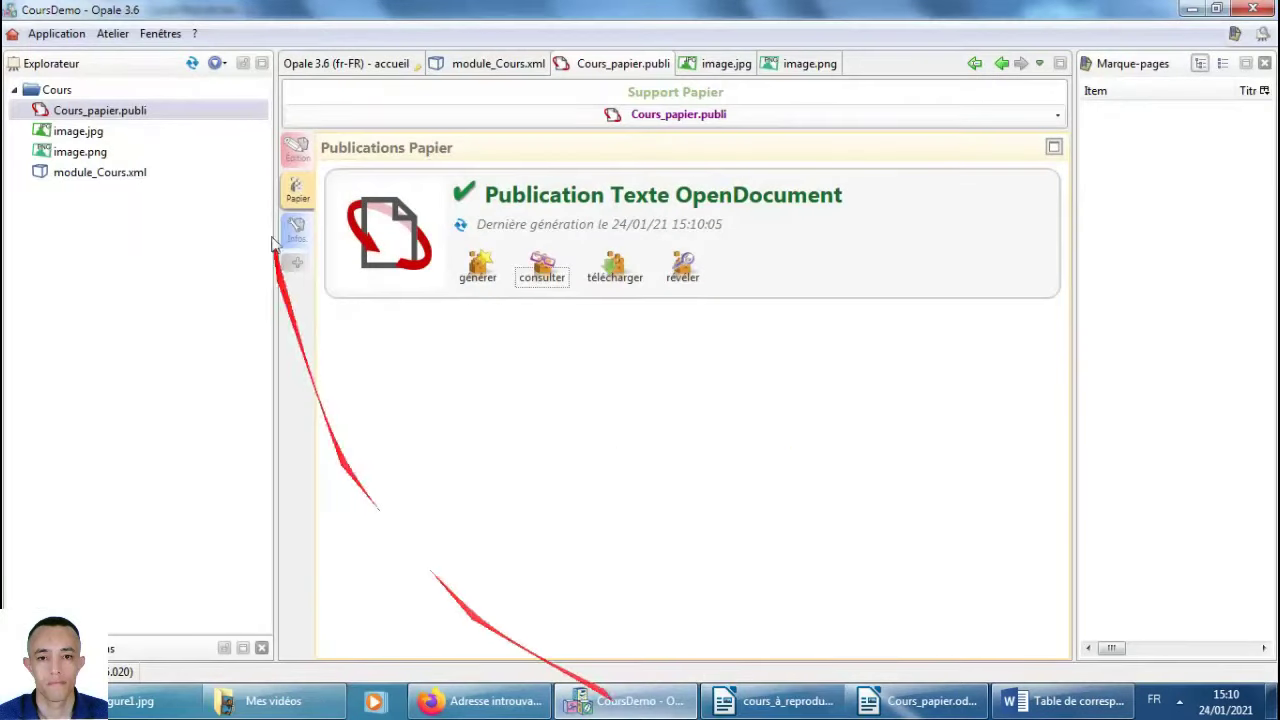
Retitle image.png from fig2 to 'Etapes de conception' and save it.
double_click(82, 152)
drag(460, 192, 413, 183)
text(Etapes de conception)
click(332, 152)
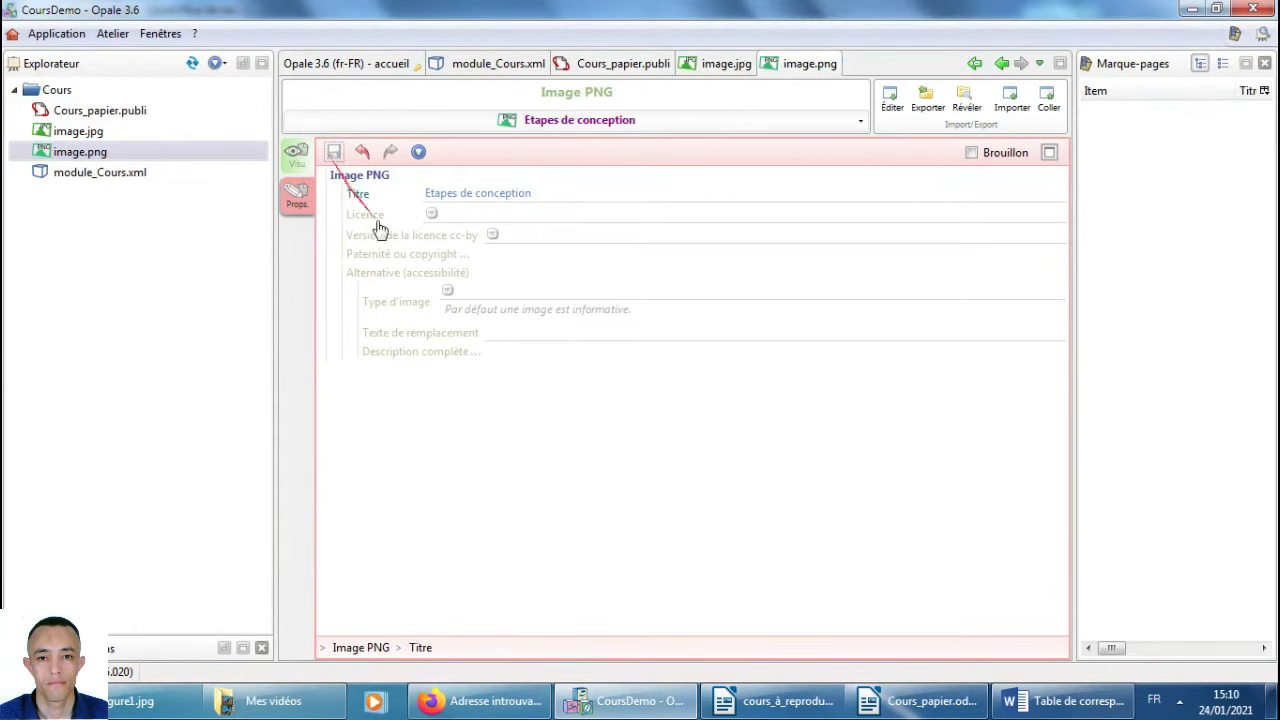
click(760, 701)
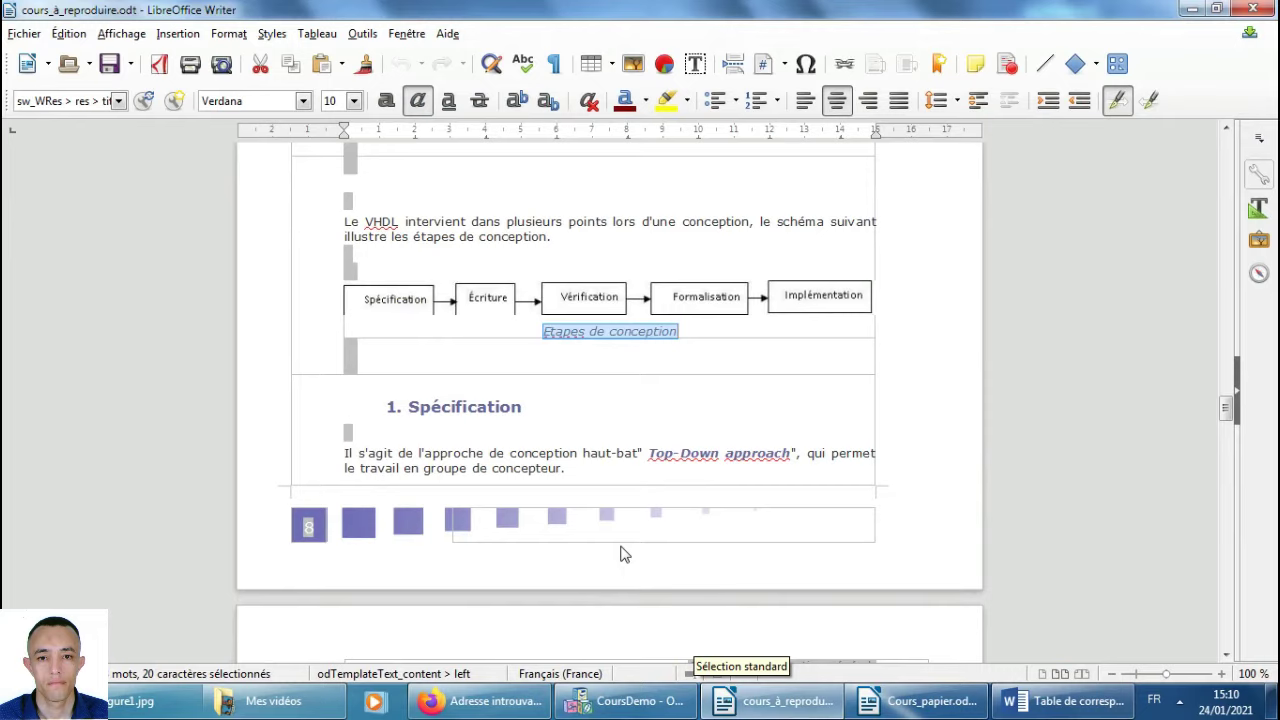
Select the 'Chapitre II: les unités de conception' heading in the reference document.
scroll(627, 560, down, 10)
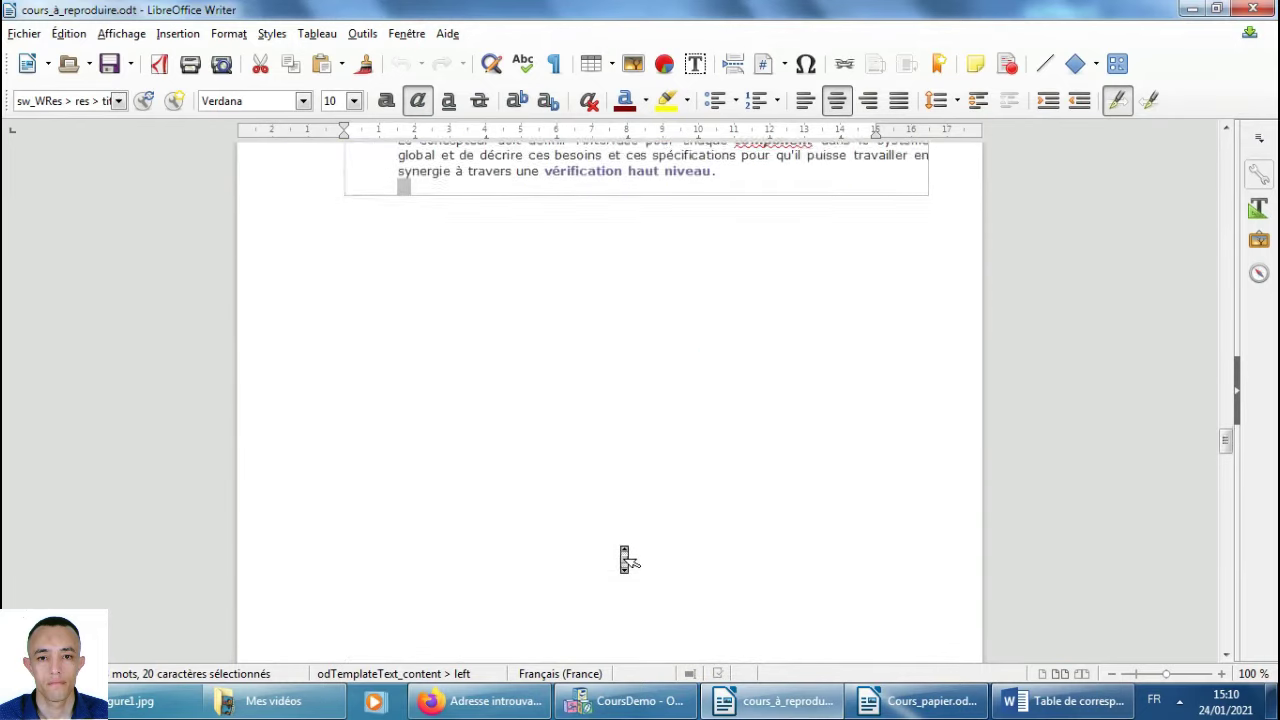
scroll(627, 560, up, 5)
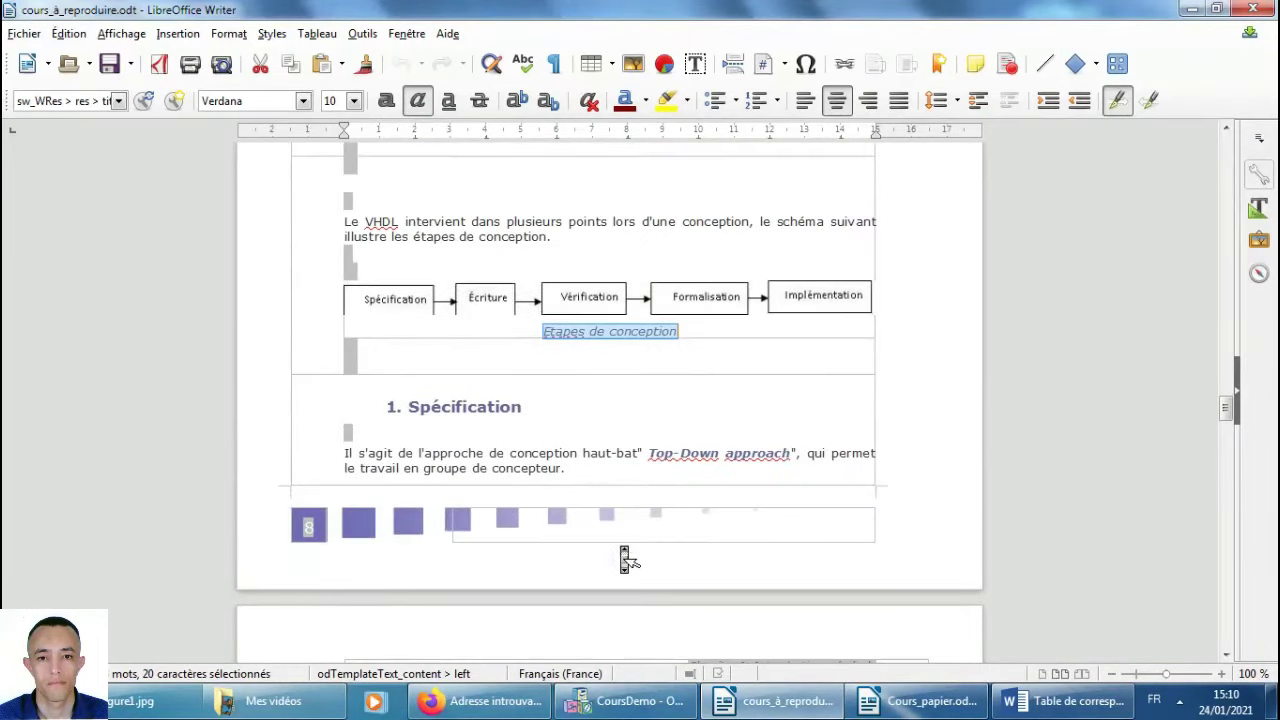
double_click(415, 408)
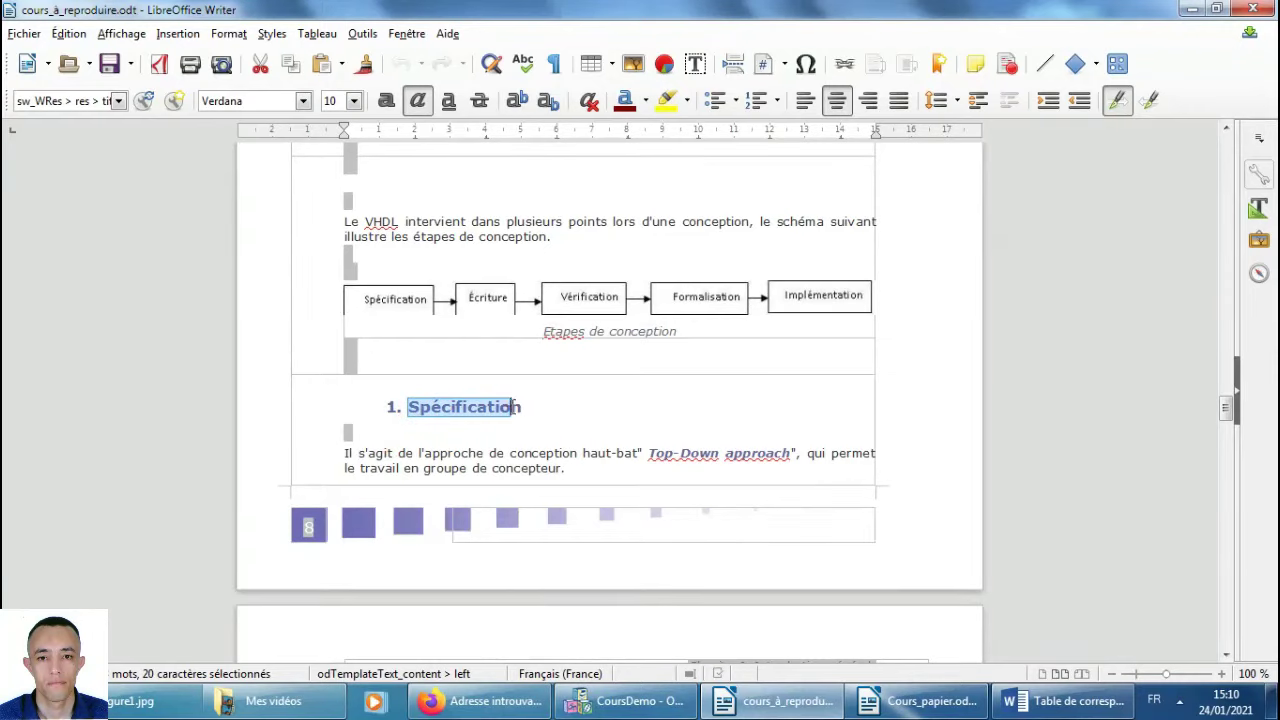
middle_click(636, 440)
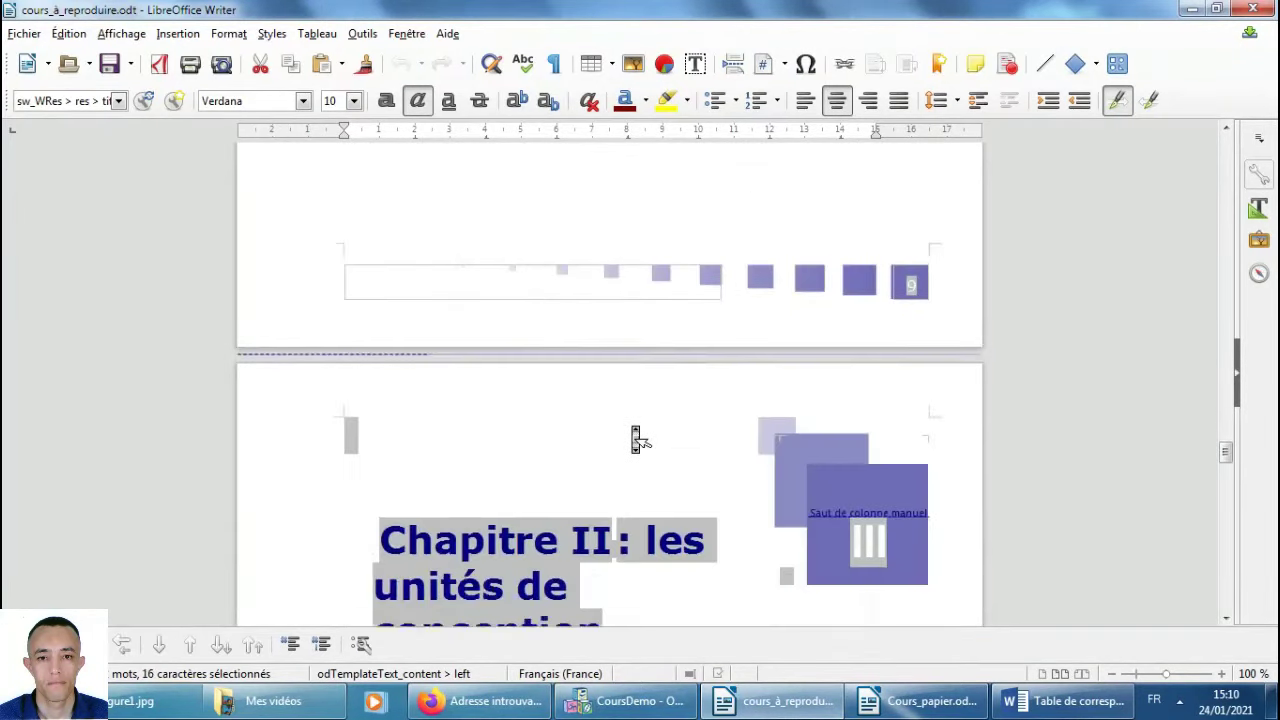
click(634, 430)
click(384, 262)
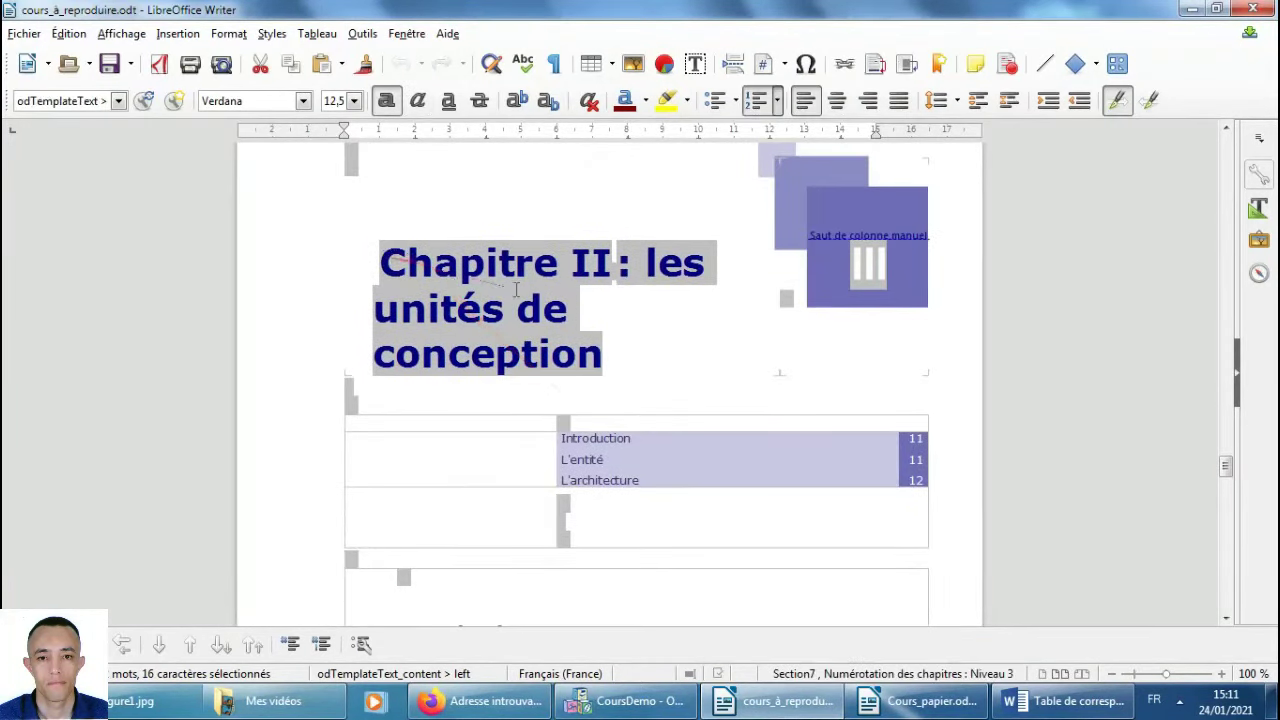
drag(384, 262, 601, 343)
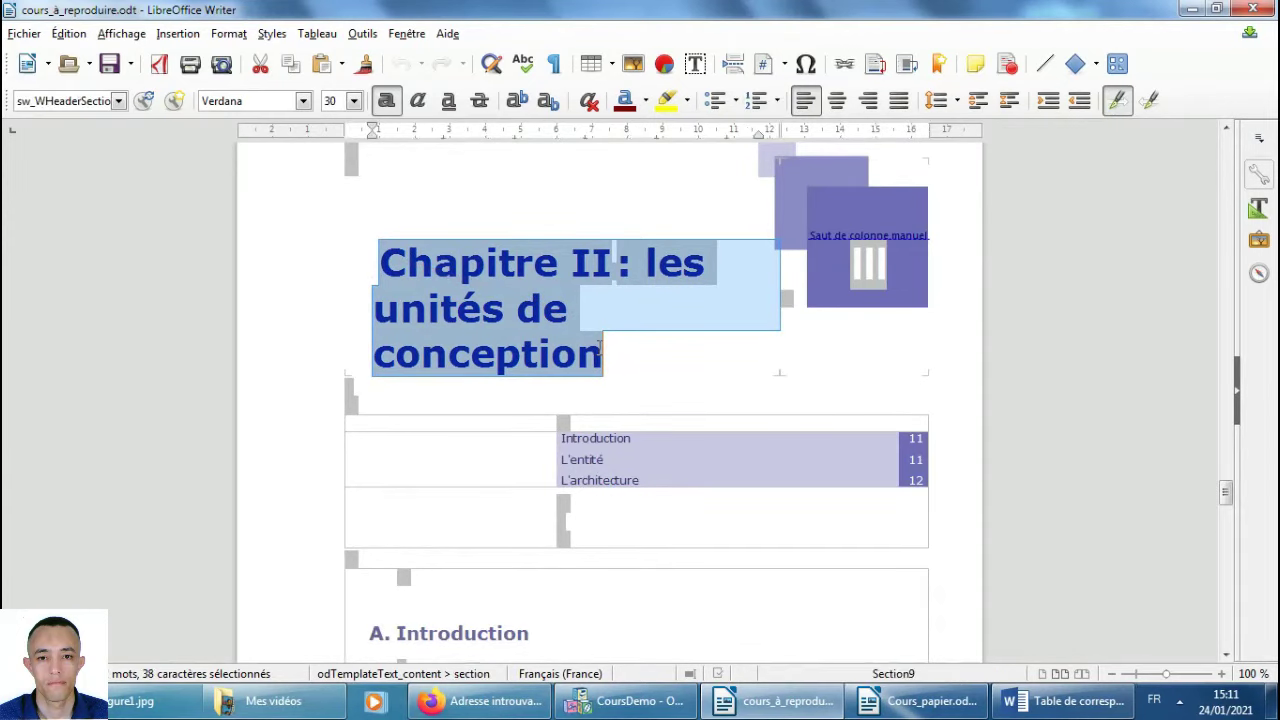
click(625, 701)
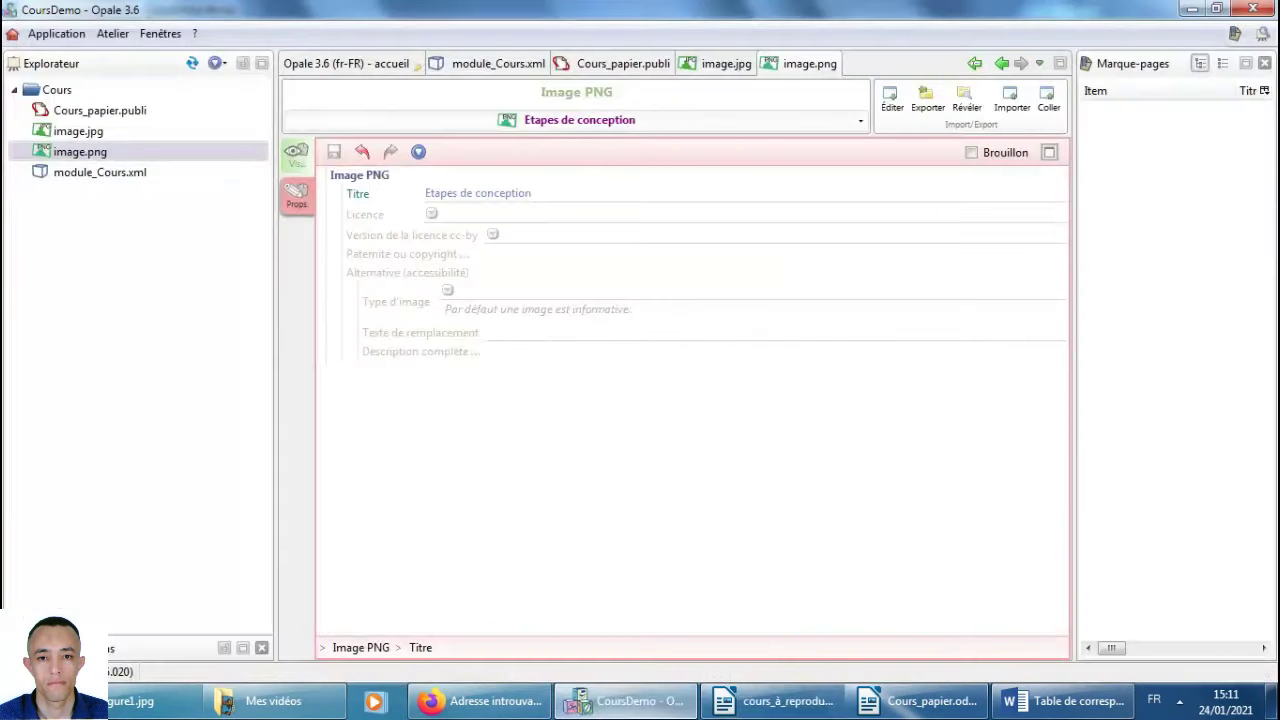
Collapse the Chapitre I: Introduction générale division and list the insertable items below it.
click(100, 172)
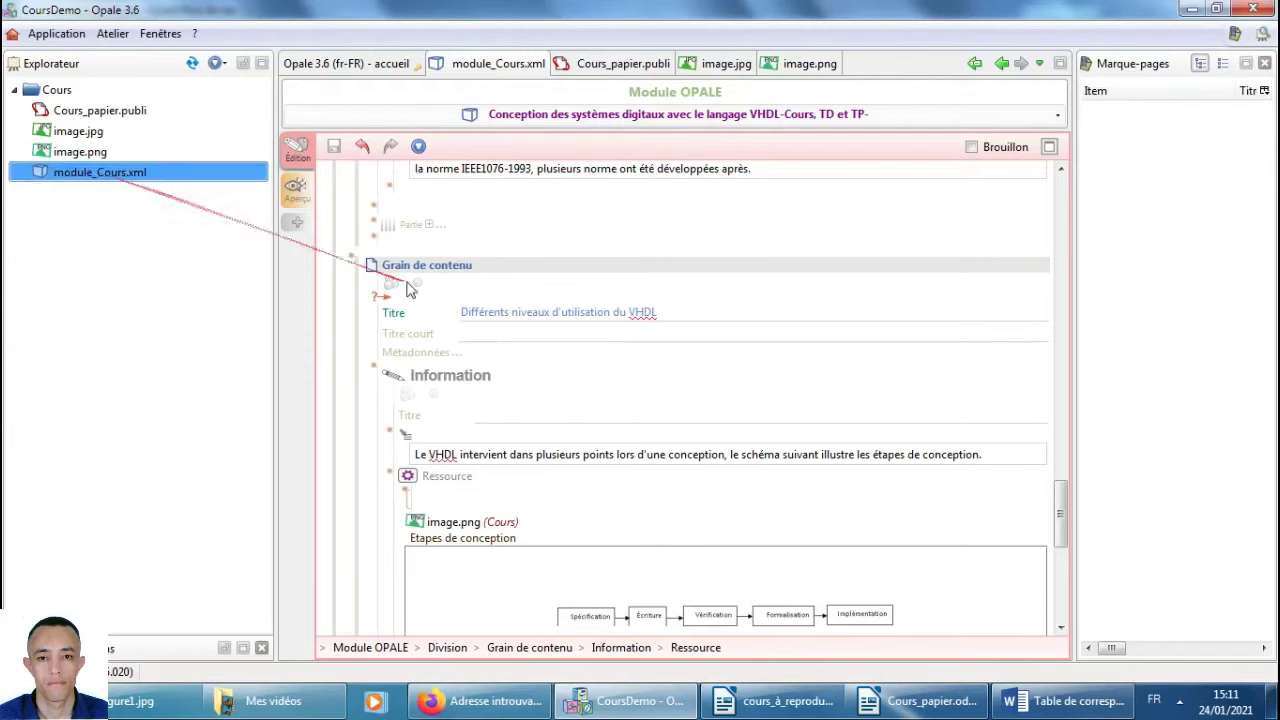
click(557, 311)
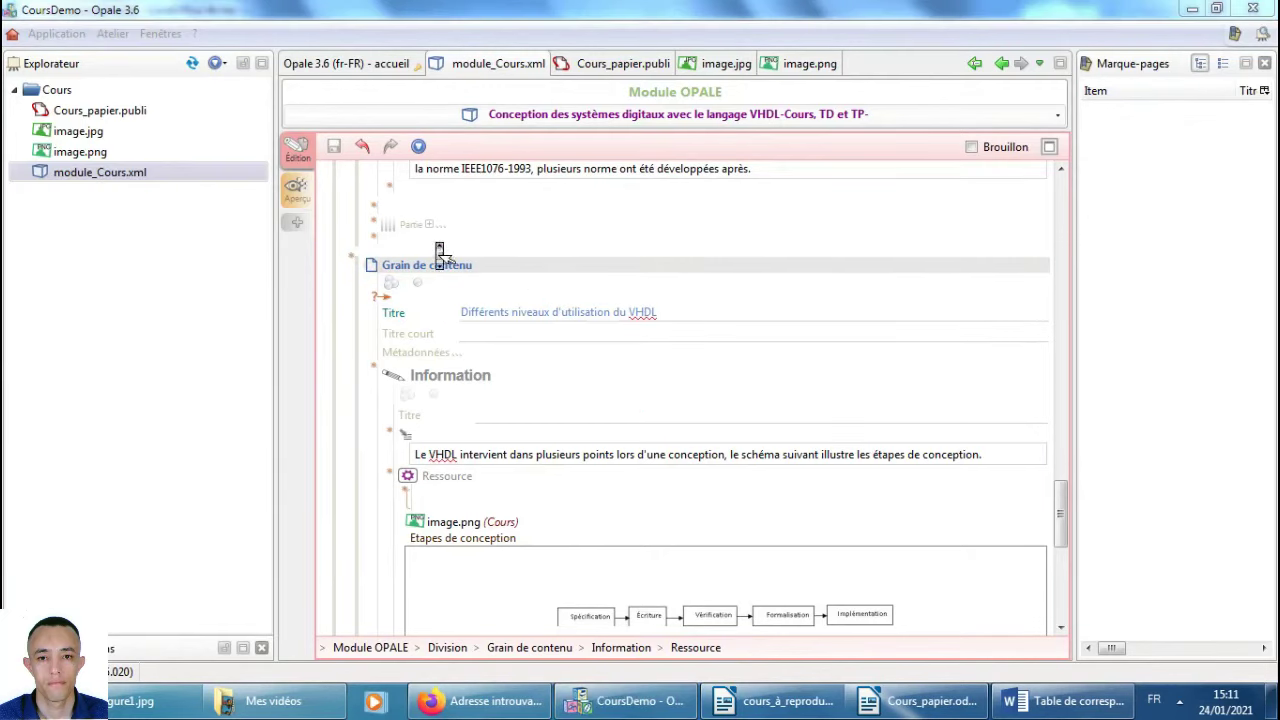
drag(1060, 500, 1064, 205)
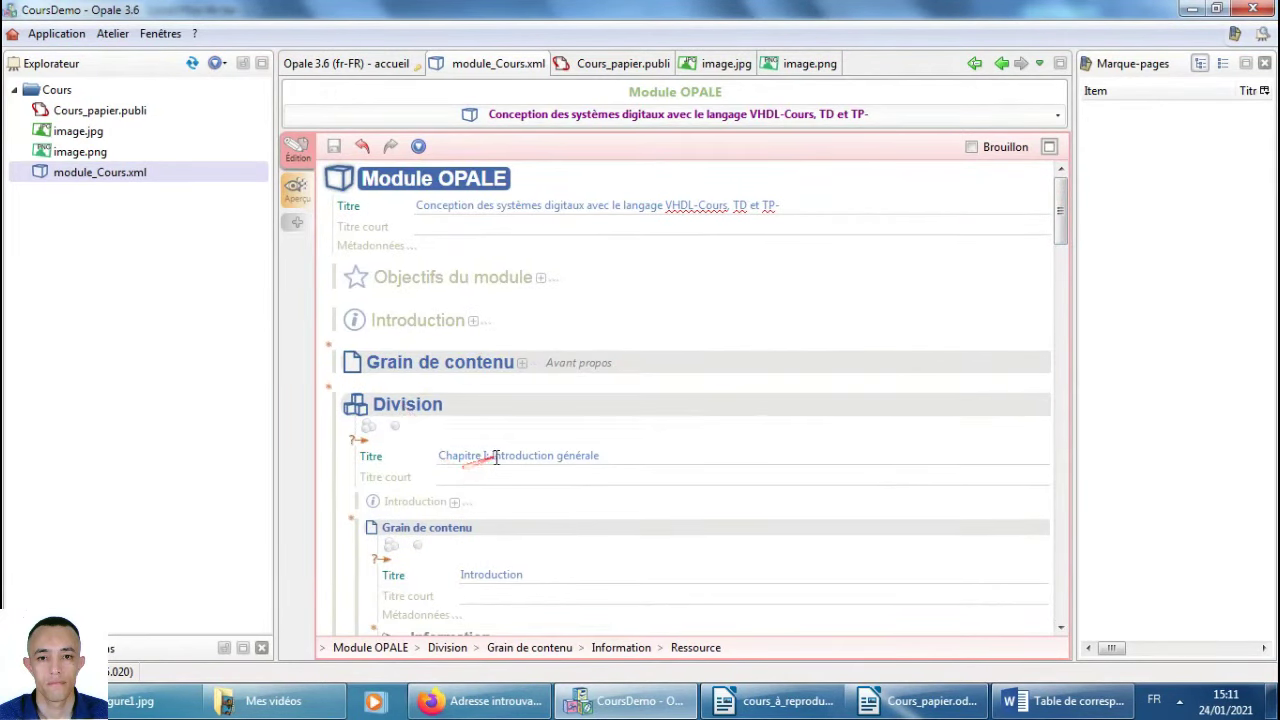
click(425, 407)
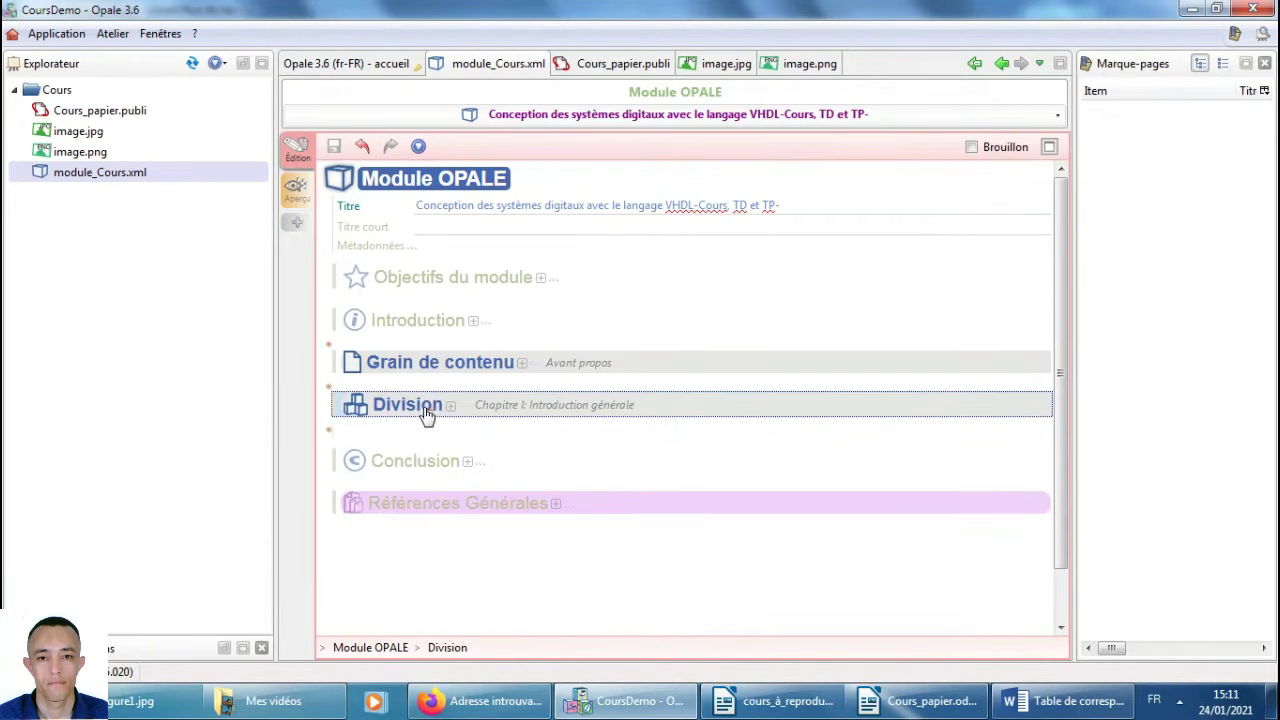
click(424, 412)
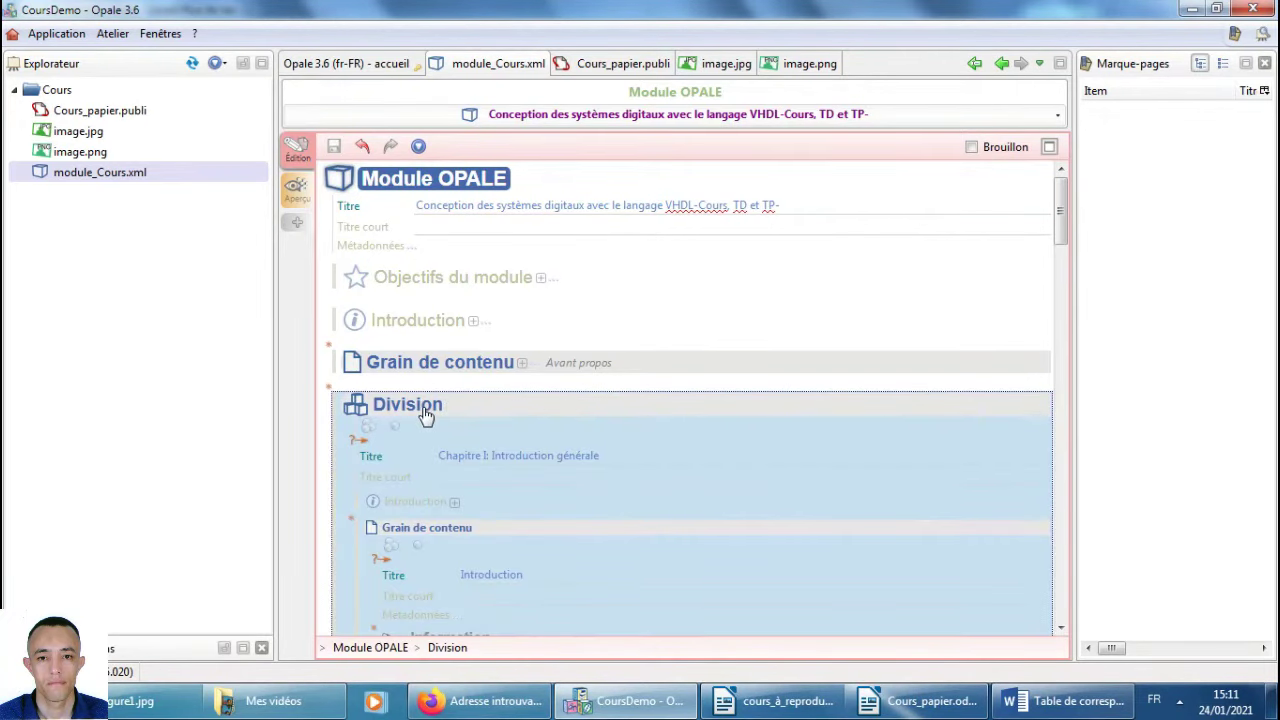
click(425, 410)
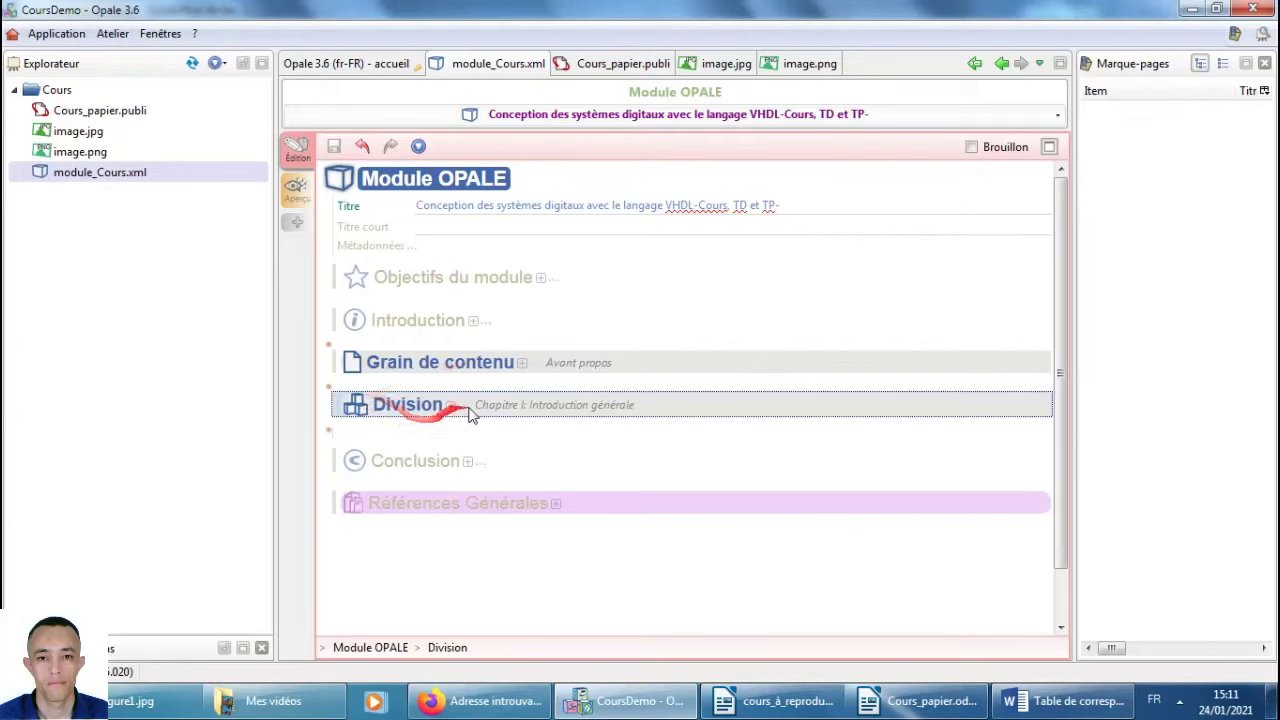
click(329, 431)
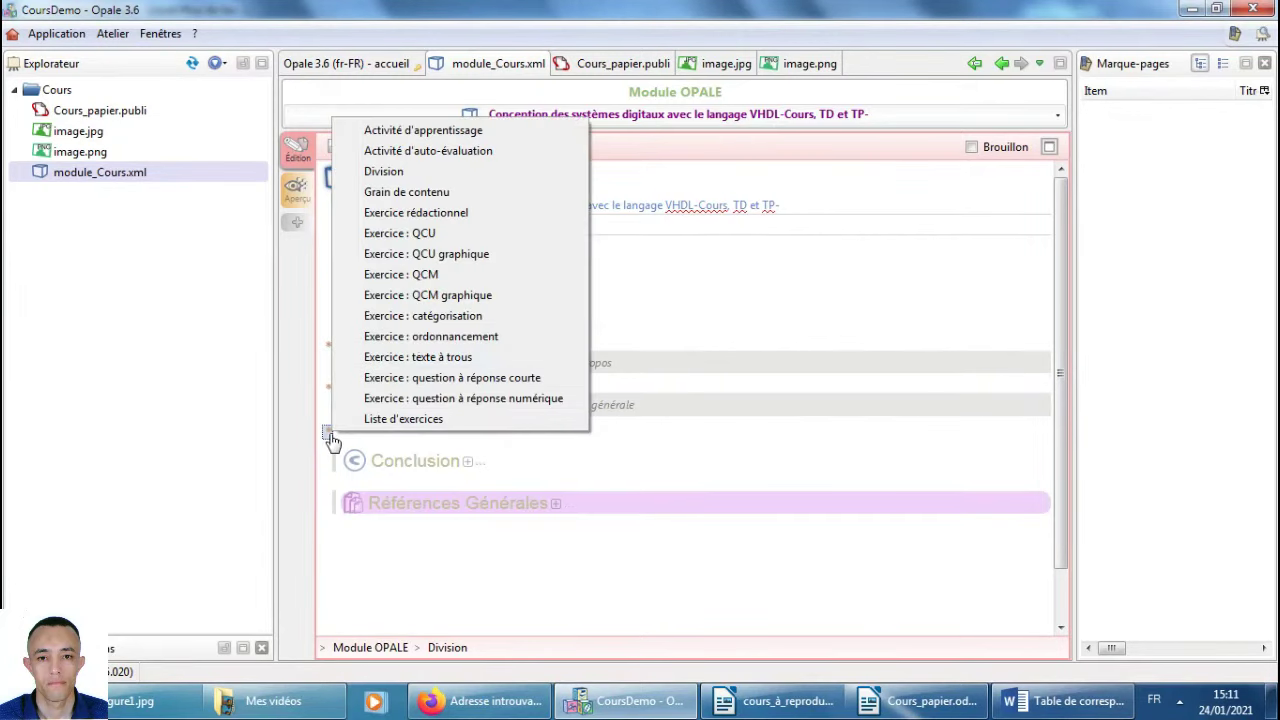
Insert a Division titled 'Chapitre II : les unités de conception' after Chapitre I.
click(455, 173)
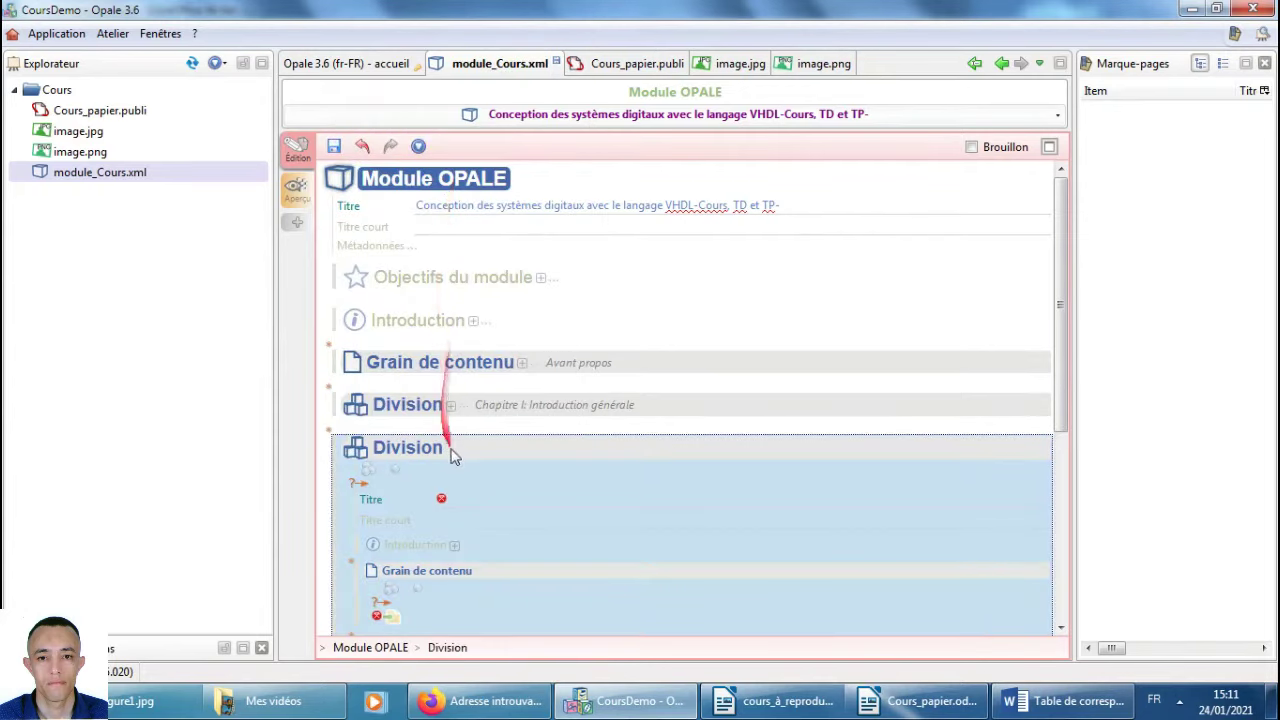
click(459, 498)
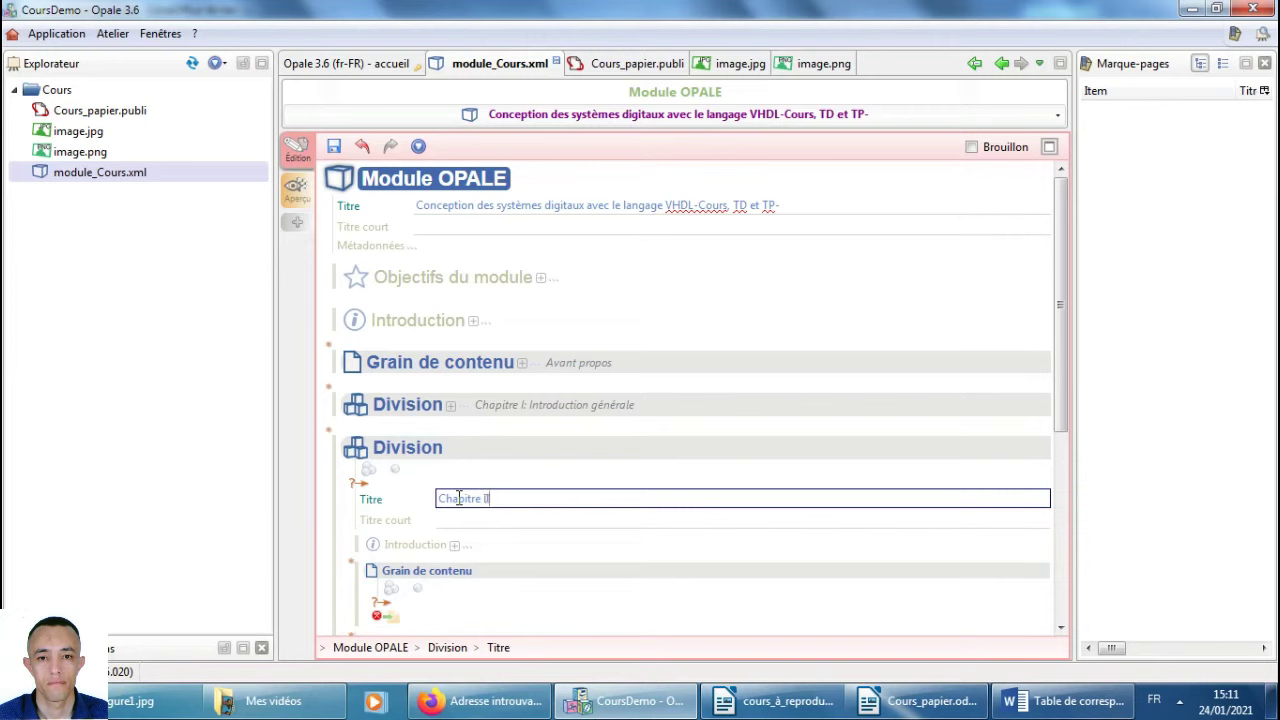
text(Chapitre II :)
text(Chapitre II : les unités de conception)
drag(497, 498, 555, 498)
key(BackSpace)
scroll(575, 545, down, 3)
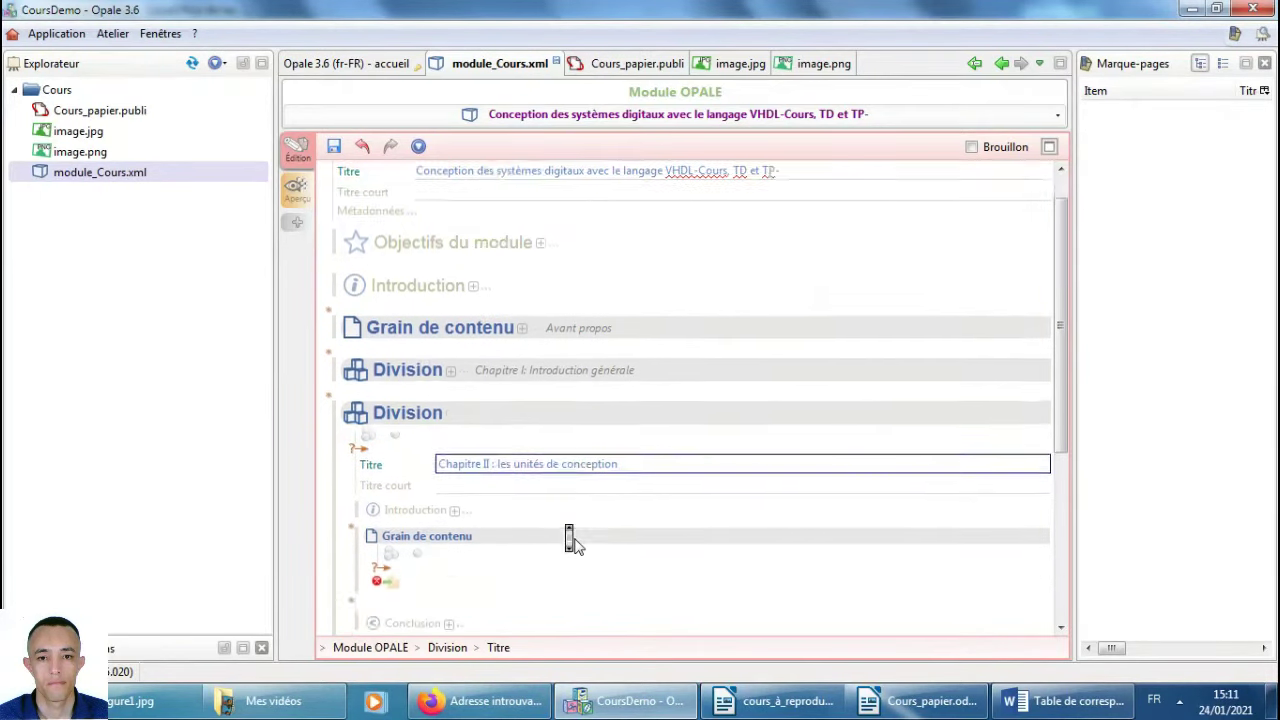
Add a Grain de contenu to it, pasting 'A. Introduction' from the reference as title.
click(380, 516)
click(412, 518)
key(alt+Tab)
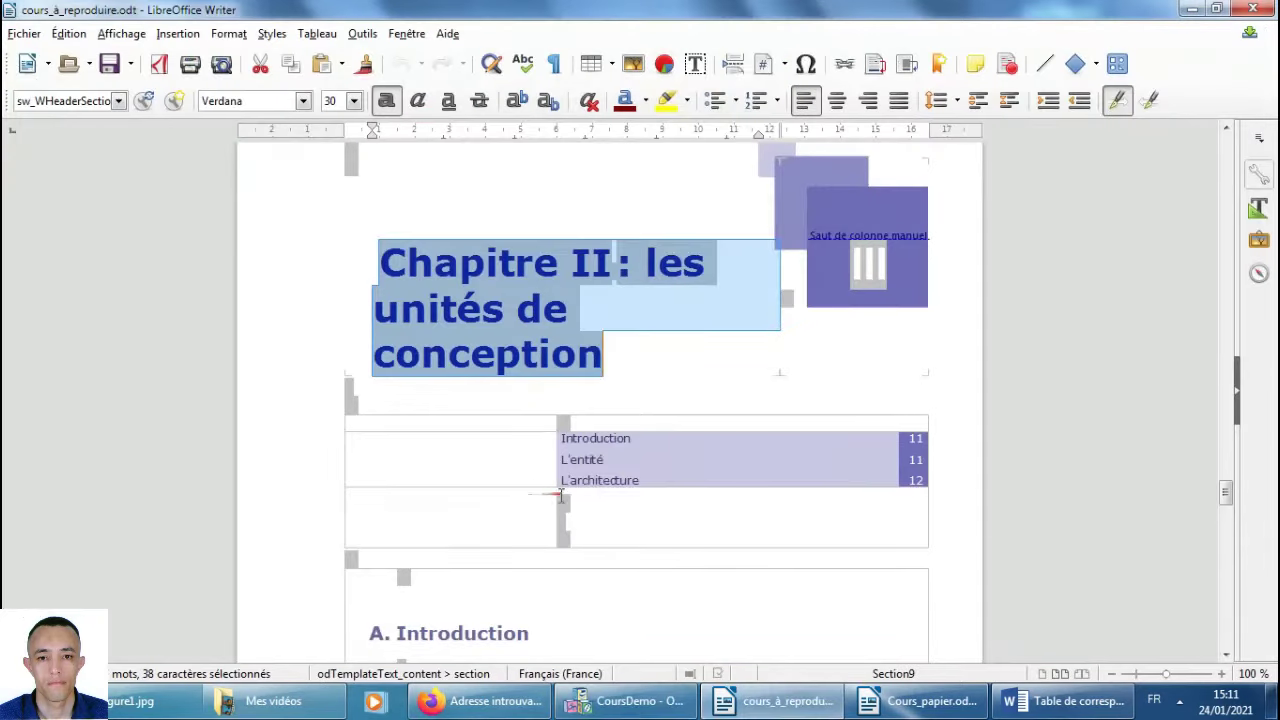
scroll(594, 567, down, 4)
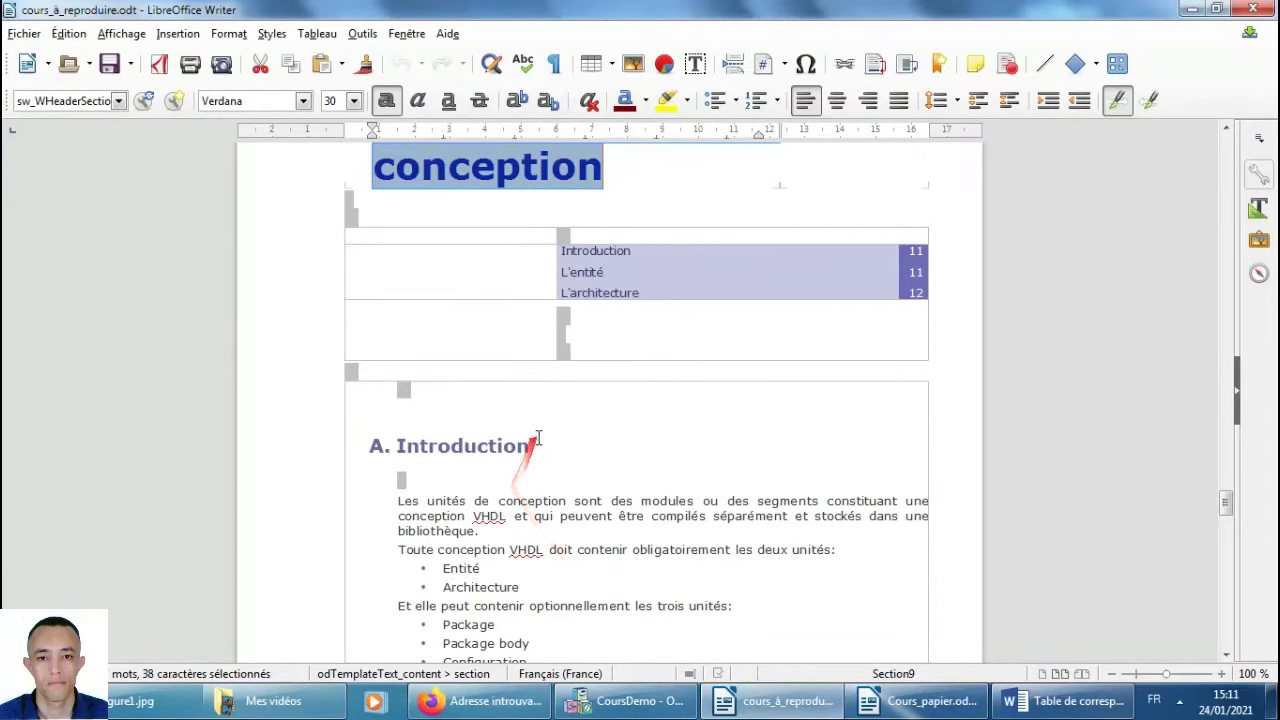
drag(530, 446, 447, 445)
key(alt+Tab)
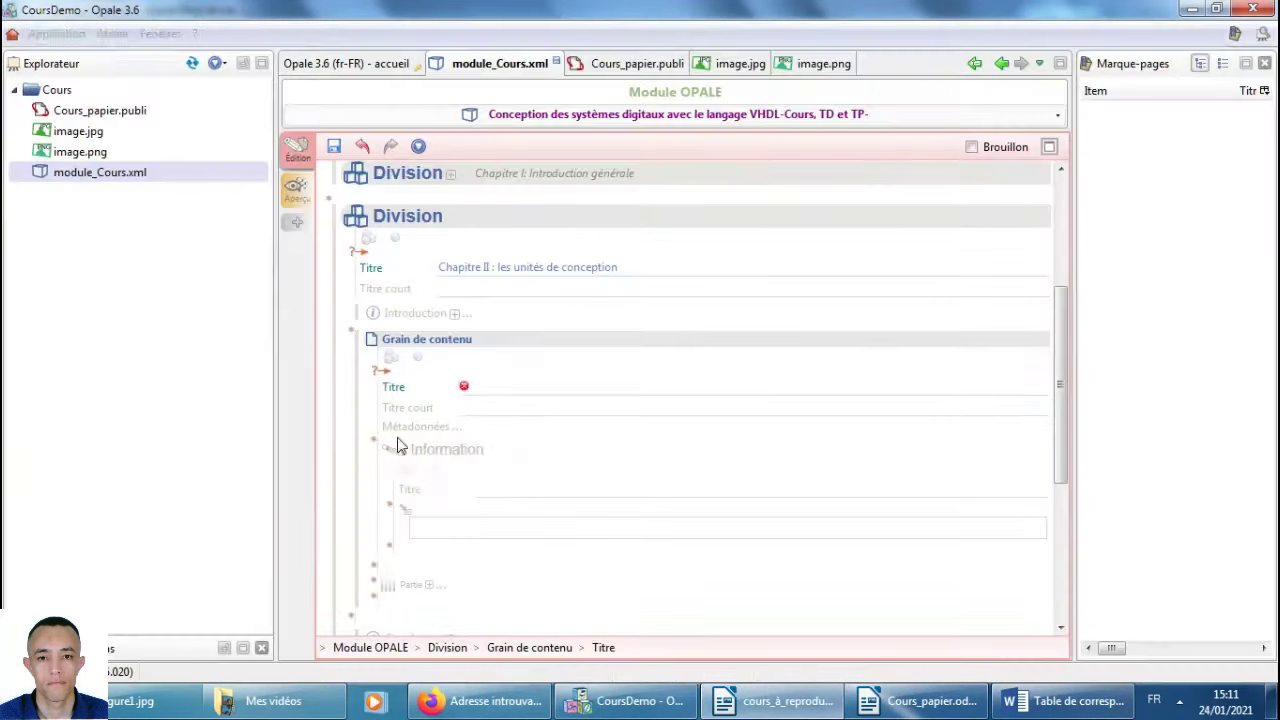
click(515, 386)
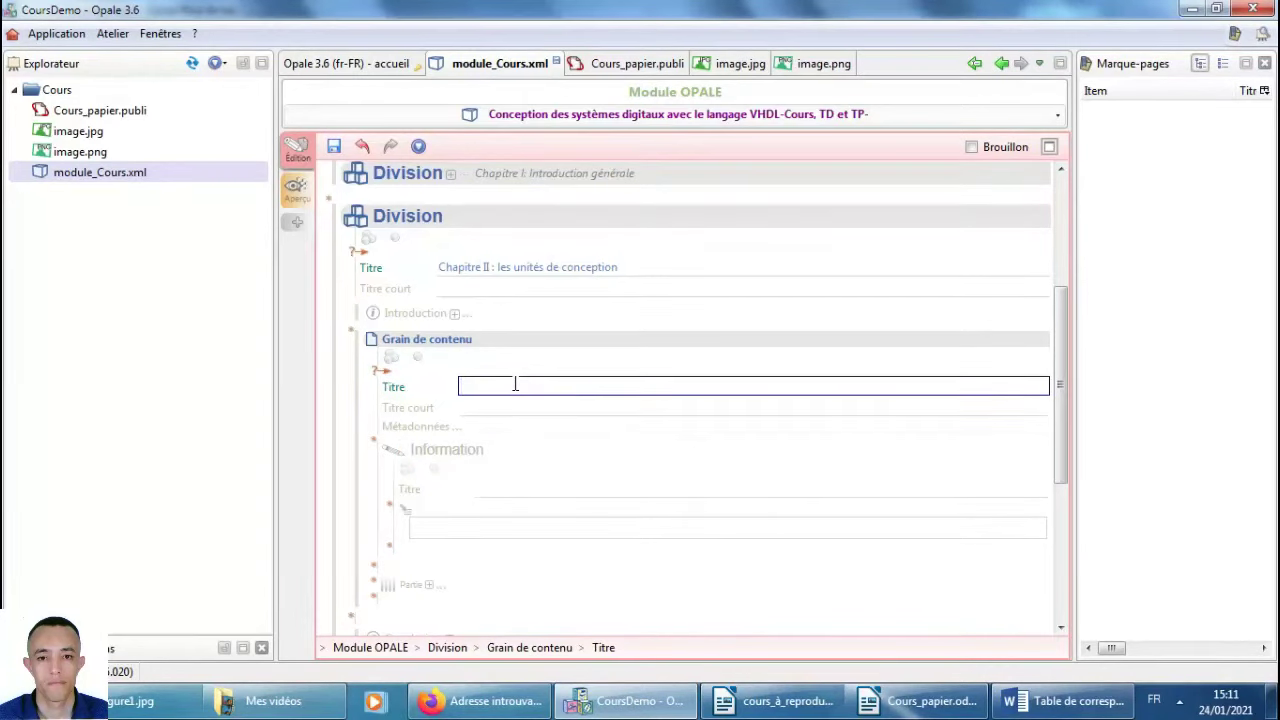
right_click(515, 384)
click(550, 484)
Copy the Introduction paragraphs and bullet lists from the reference Writer document.
key(alt+Tab)
scroll(572, 465, down, 3)
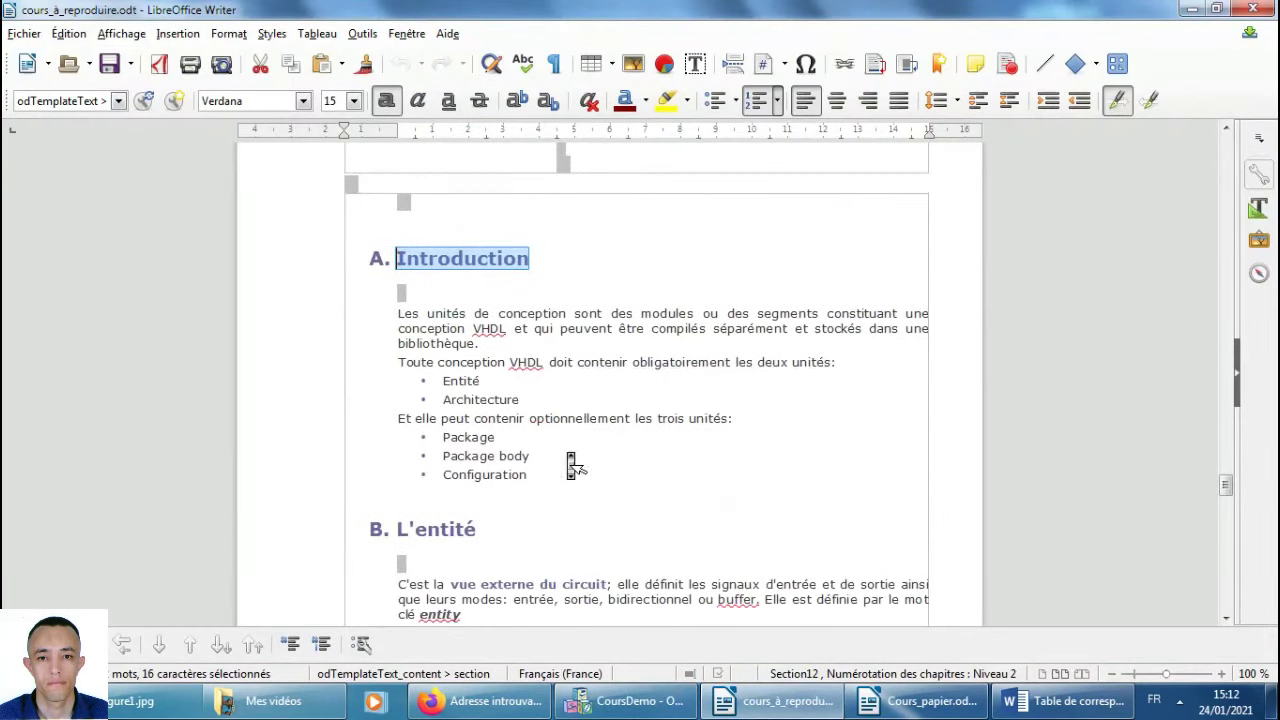
drag(535, 474, 398, 313)
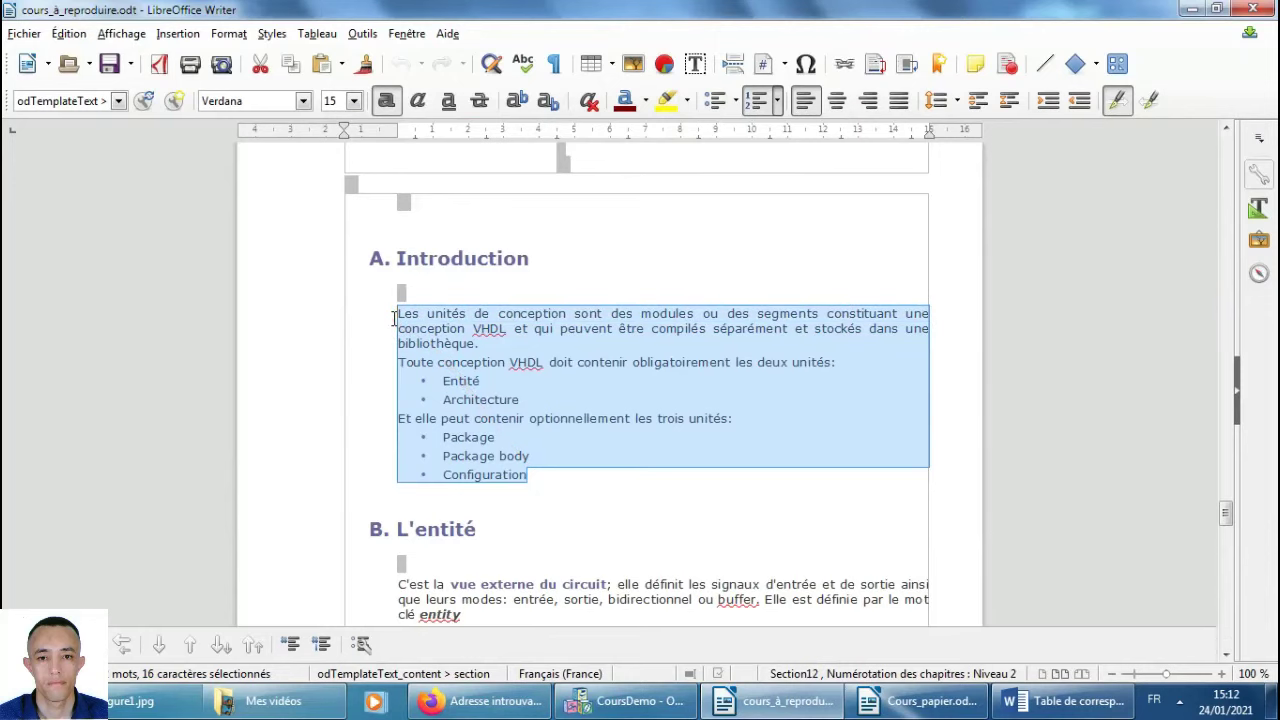
right_click(437, 345)
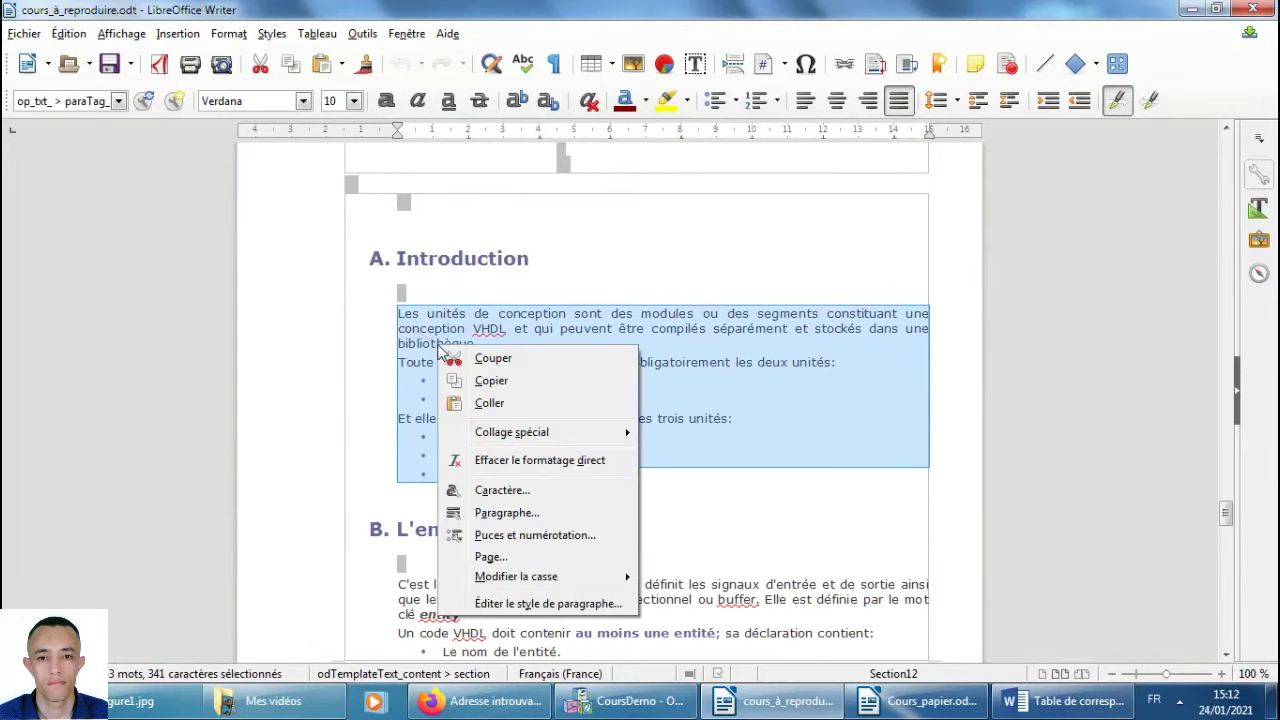
click(561, 383)
click(625, 701)
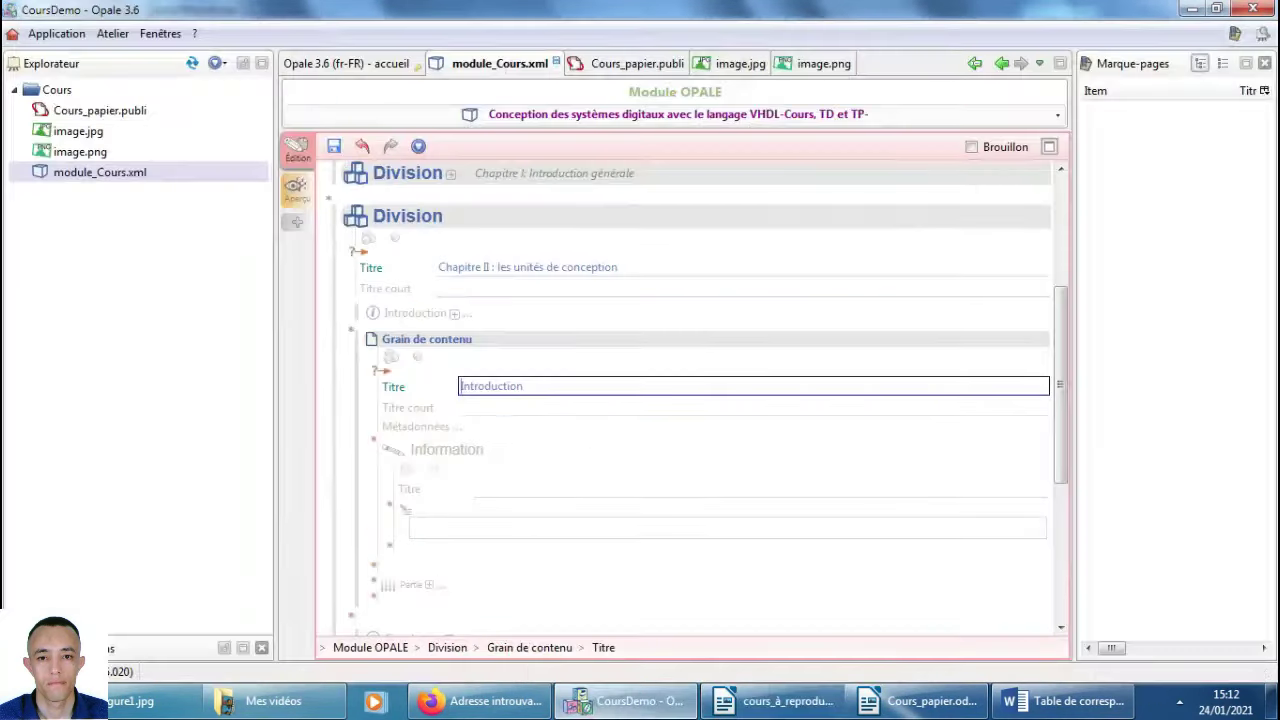
Type 'fff' in the Introduction's Information body and paste the copied VHDL design-unit text.
click(458, 530)
right_click(444, 525)
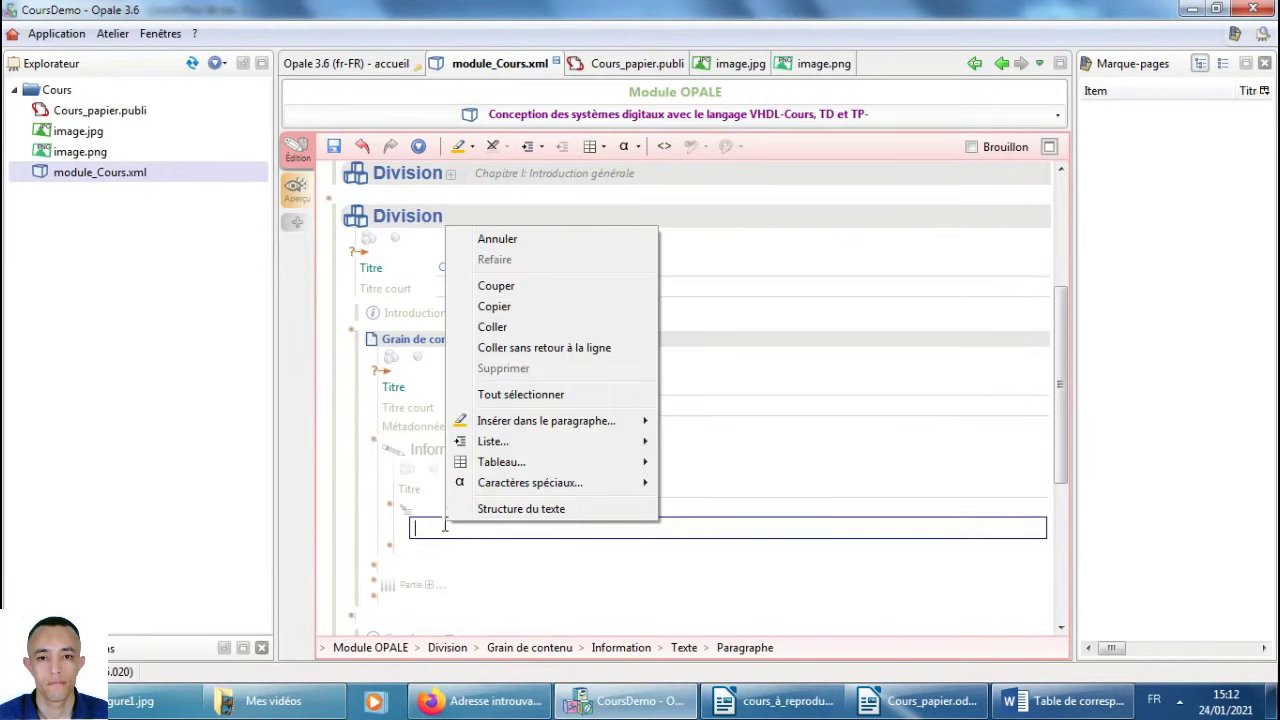
click(559, 328)
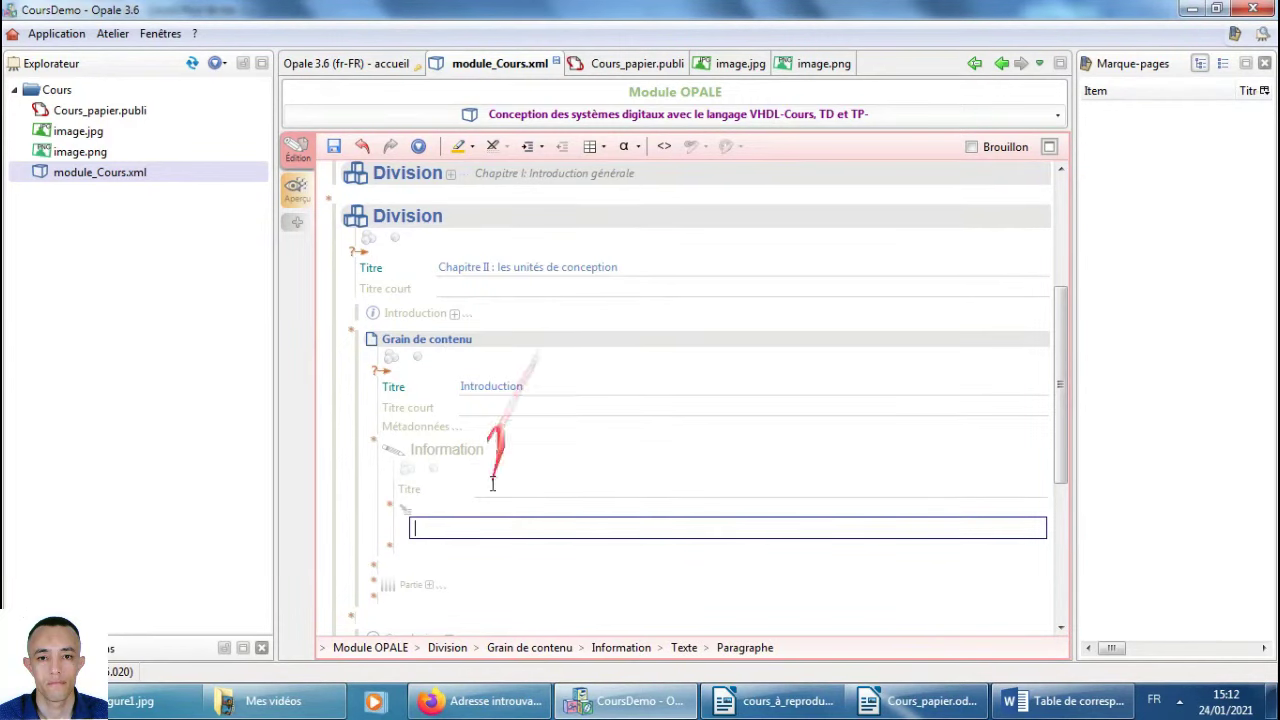
text(fff)
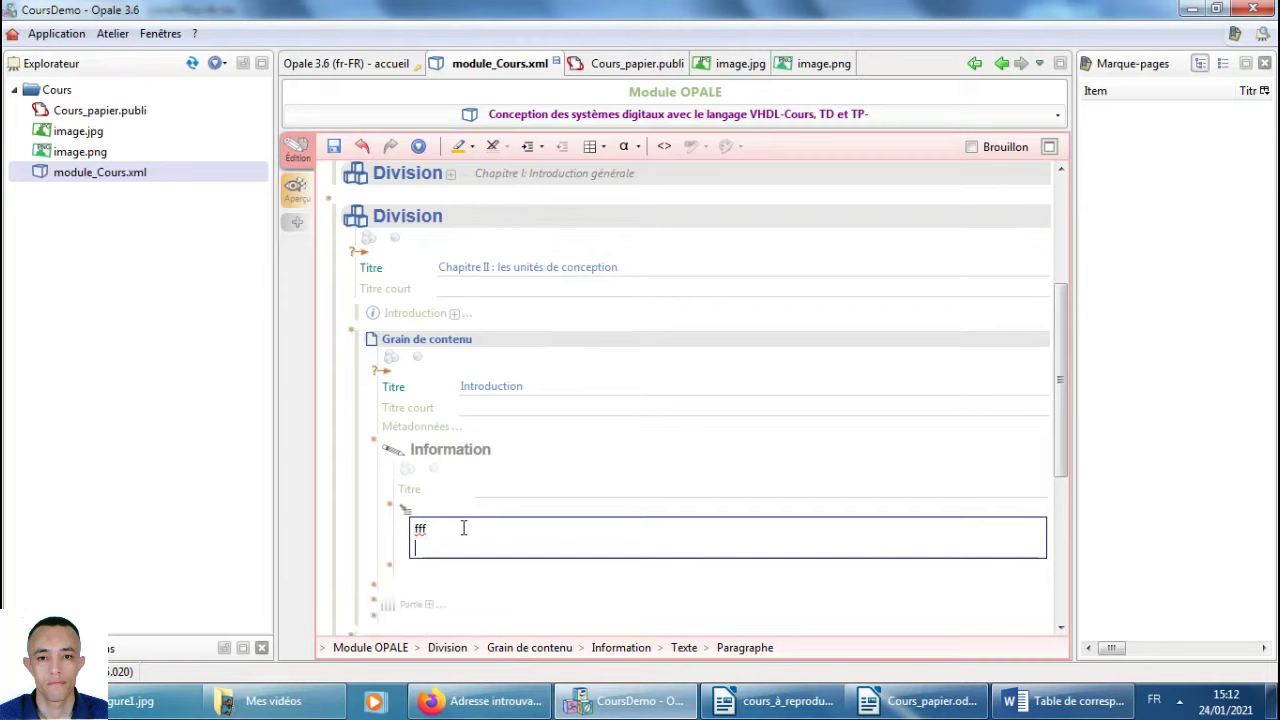
key(ctrl+v)
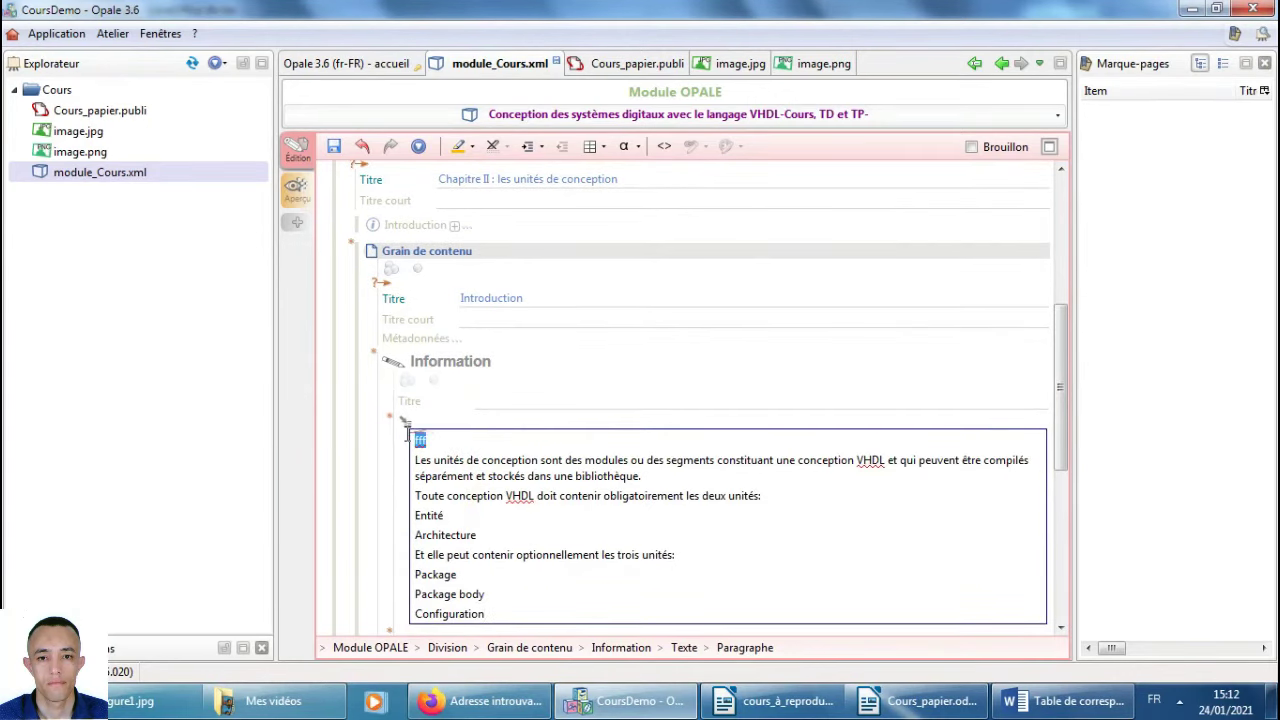
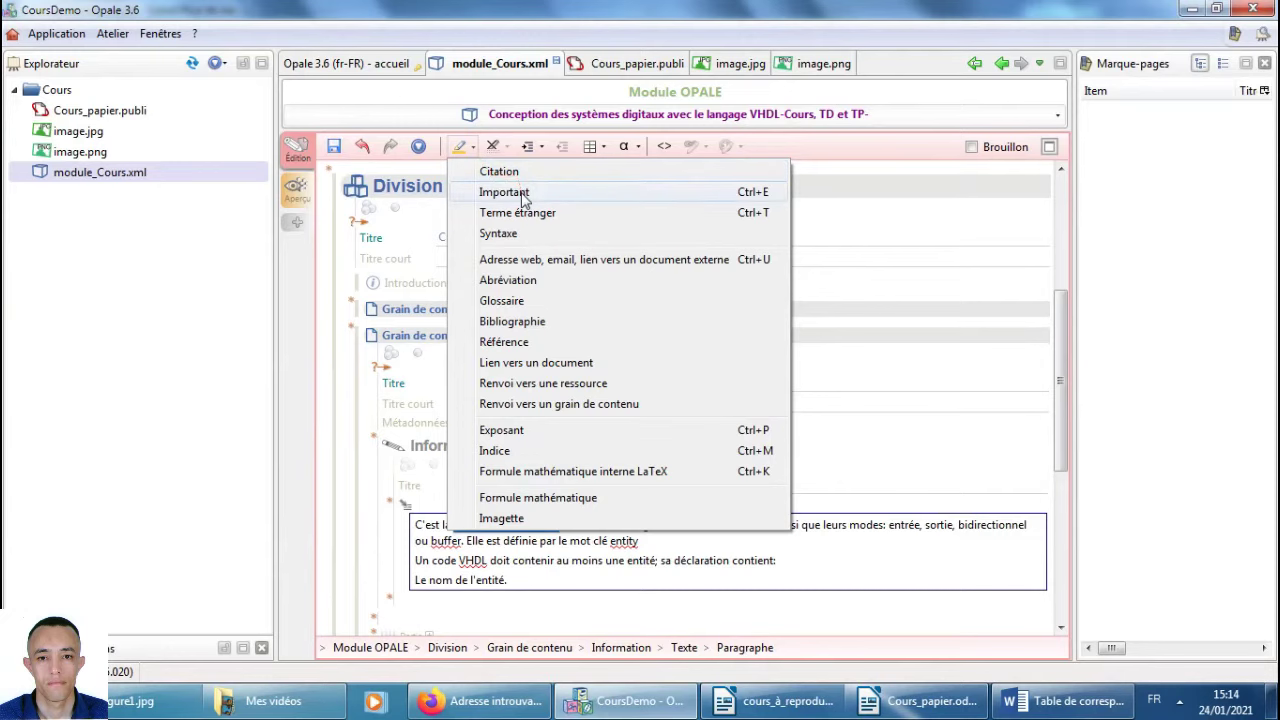
Mark 'vue externe du circuit' as Important and bring up the source course document.
click(560, 541)
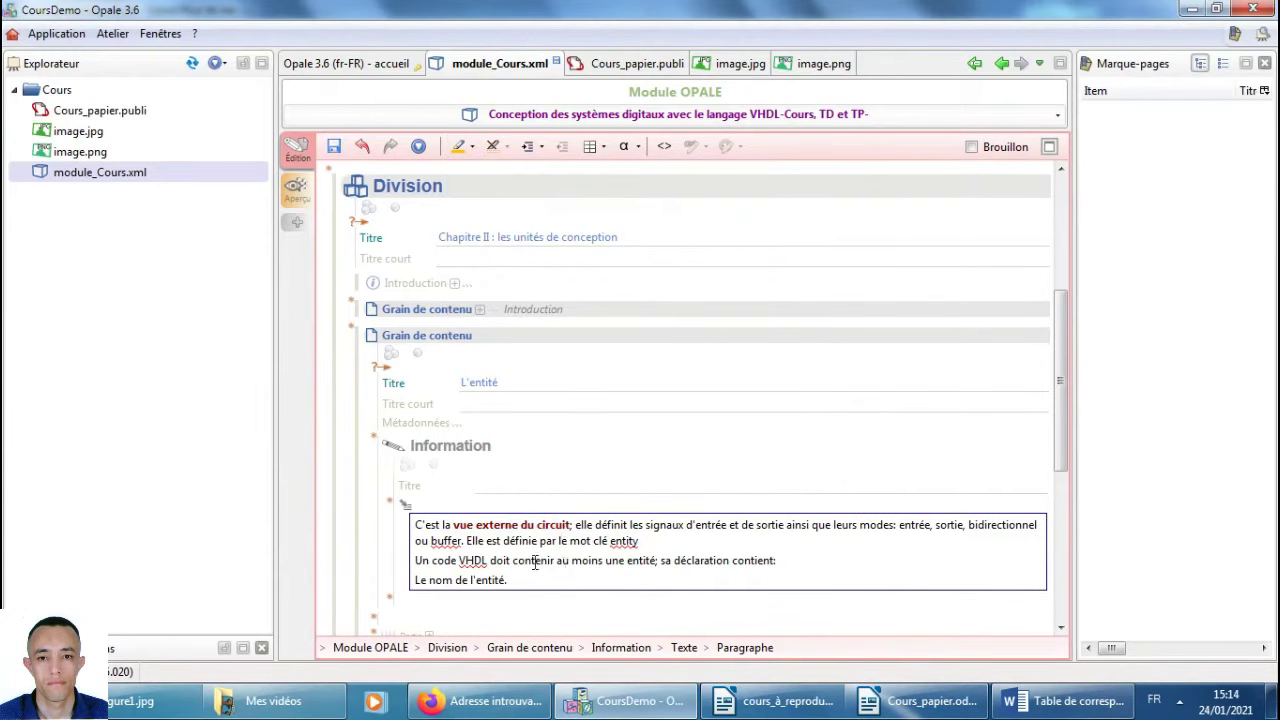
key(alt+Tab)
key(alt+Tab)
mouse_move(560, 425)
mouse_down()
mouse_move(625, 440)
mouse_move(550, 590)
mouse_move(790, 712)
mouse_up()
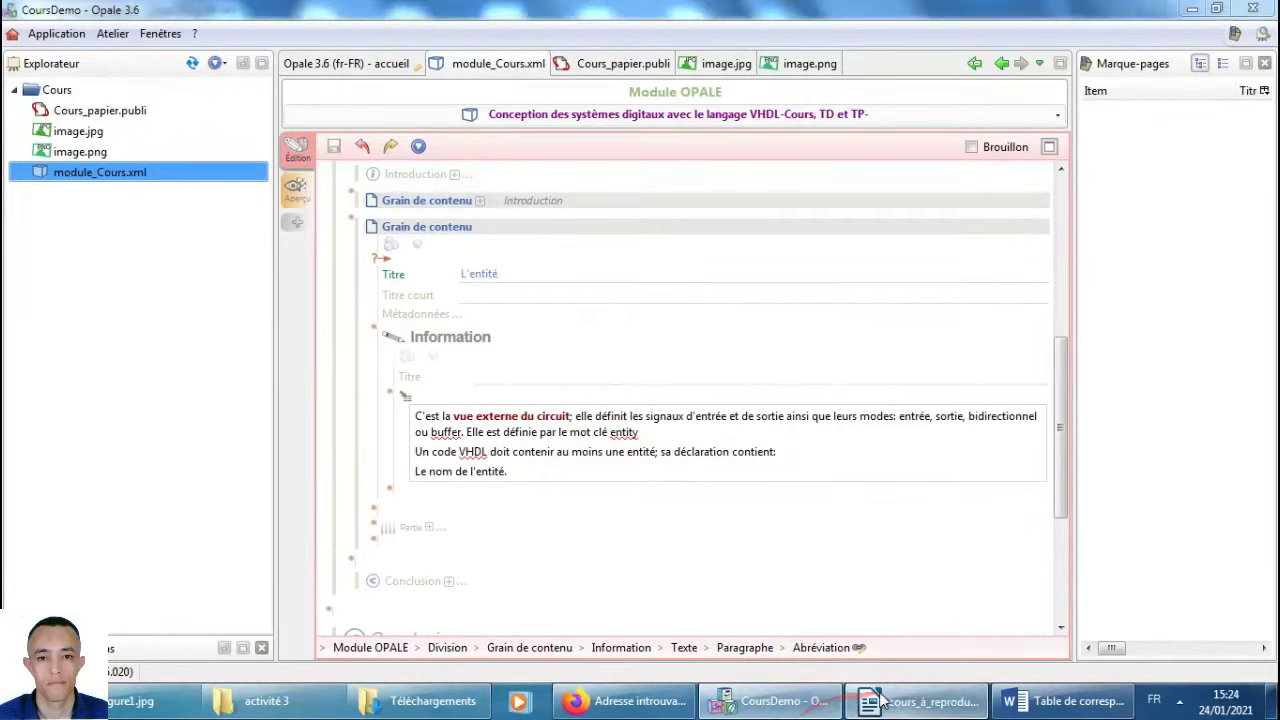
click(930, 700)
scroll(573, 362, up, 12)
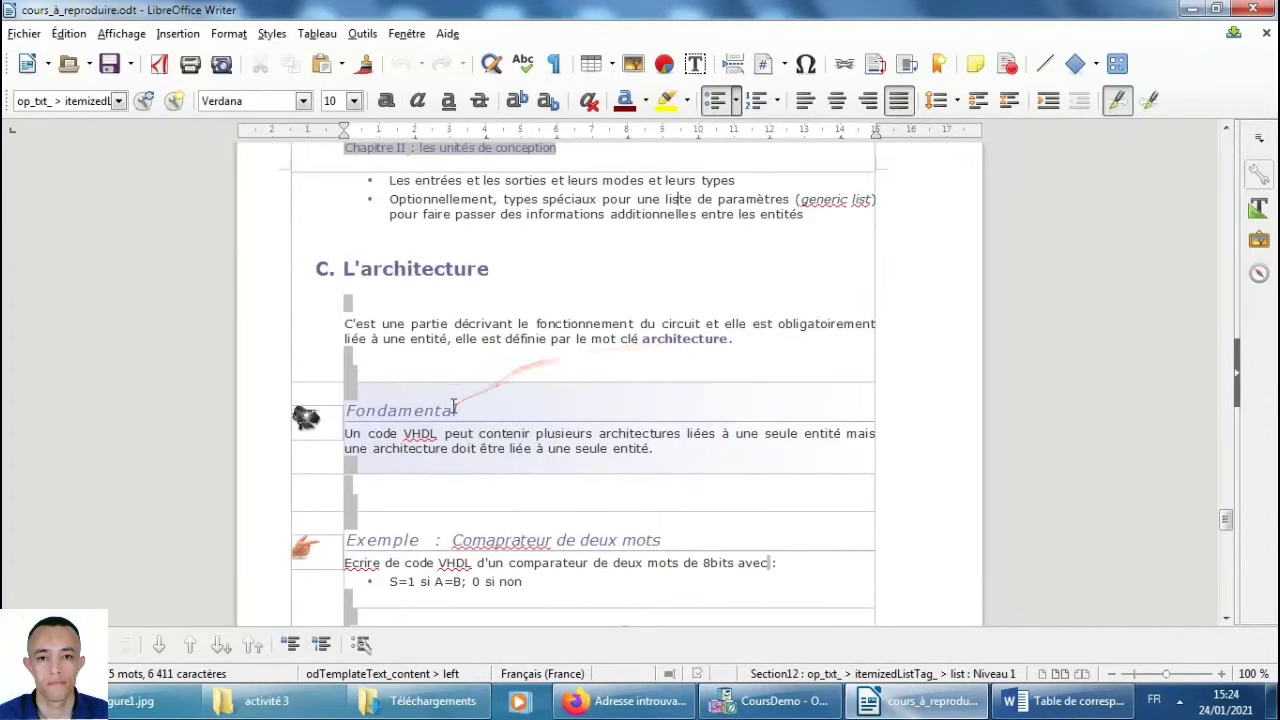
scroll(455, 413, down, 1)
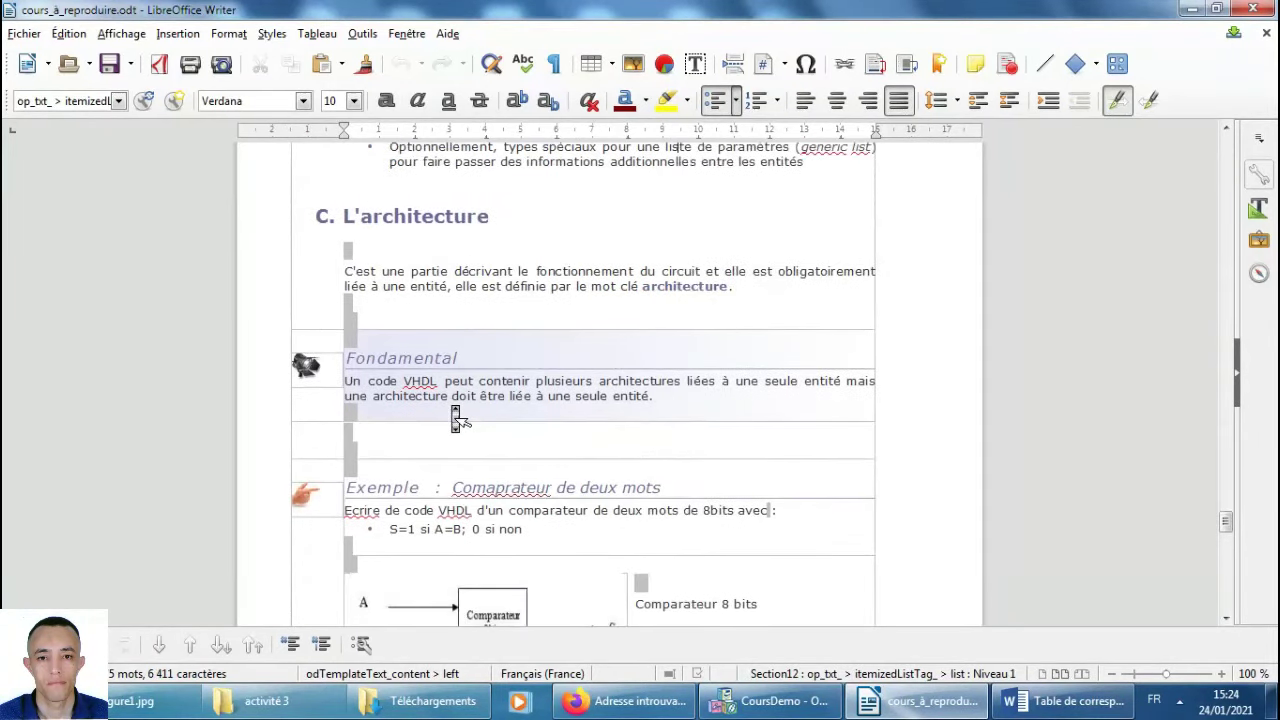
Copy the heading L'architecture from Writer and fold the L'entité content grain.
drag(492, 213, 346, 214)
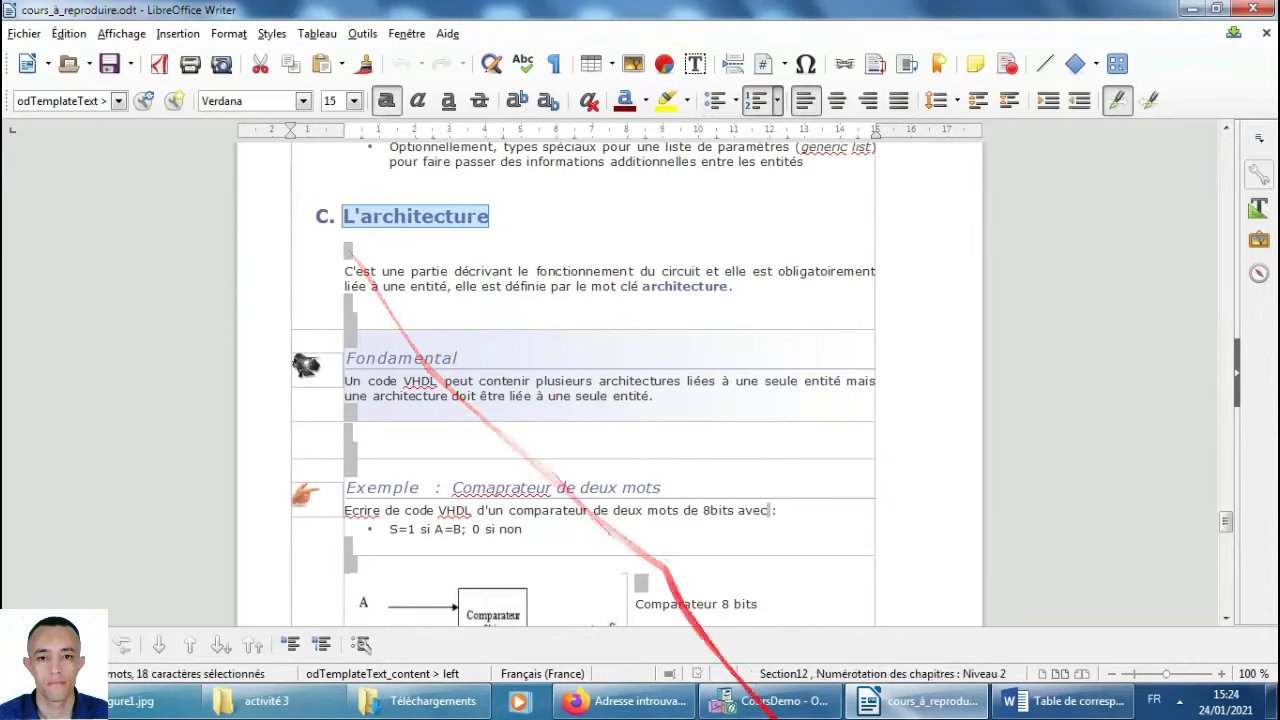
click(765, 700)
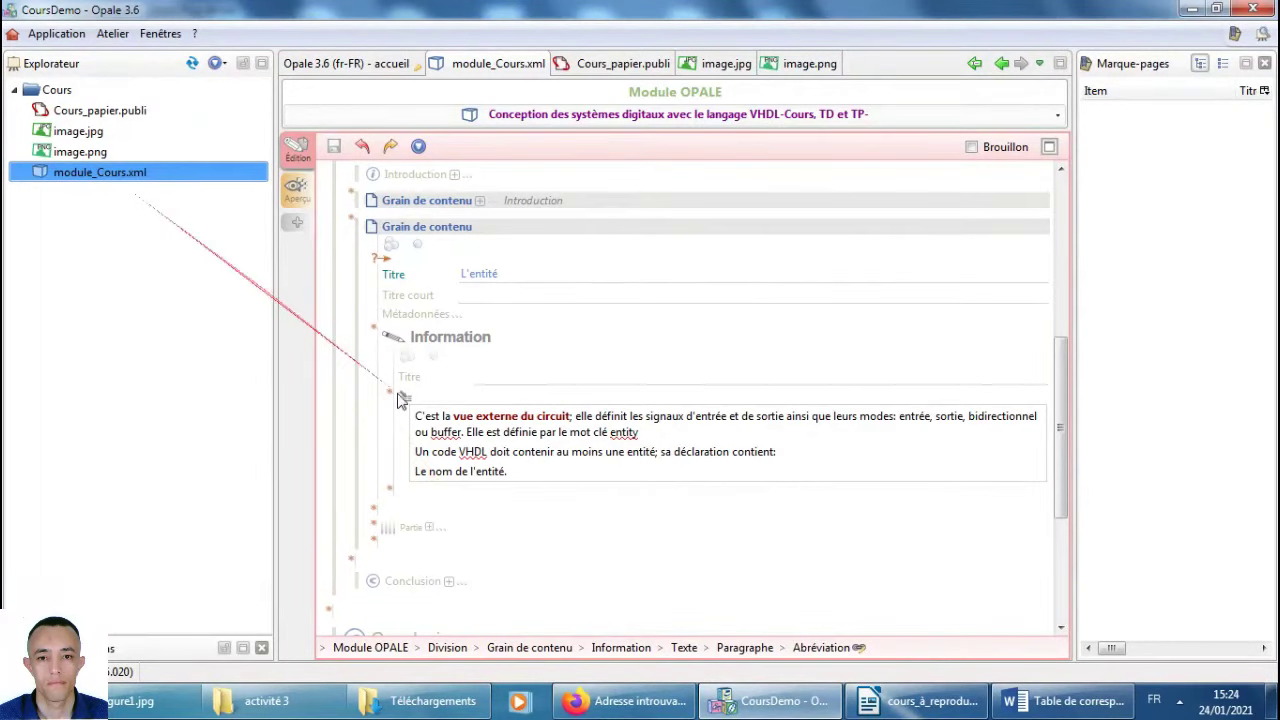
click(430, 228)
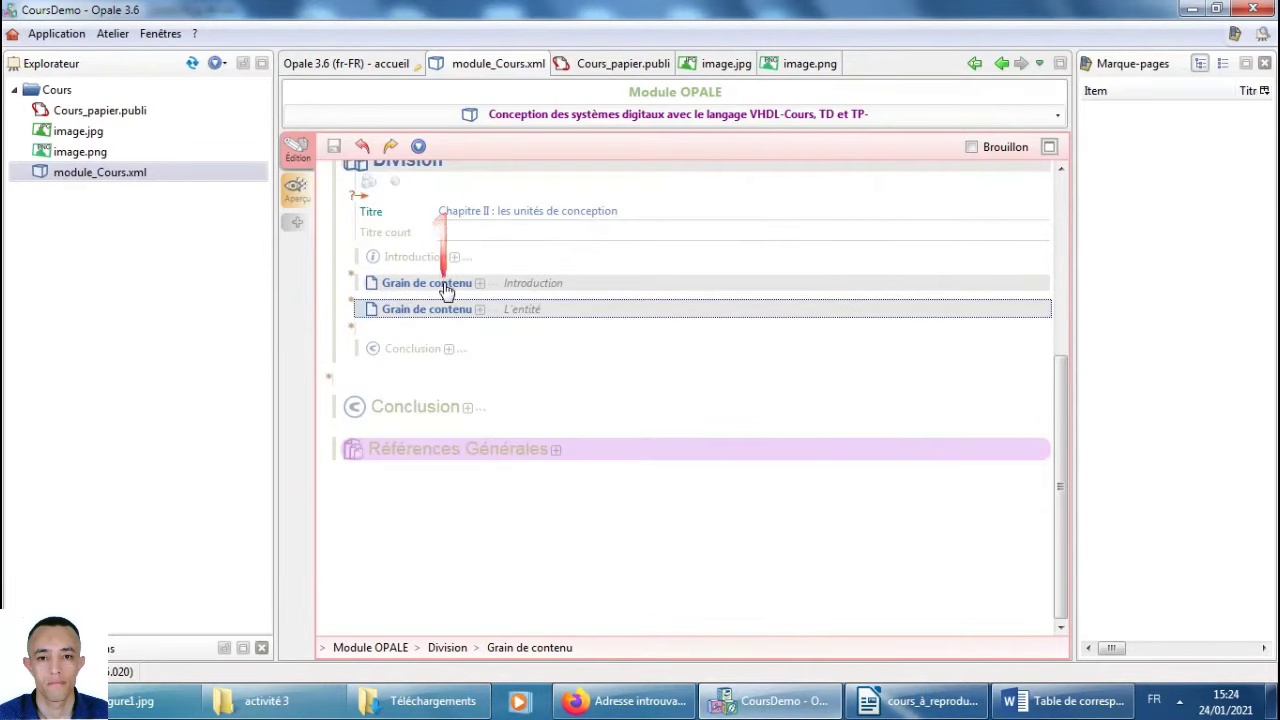
Add a new content grain after L'entité containing an Information block.
click(352, 328)
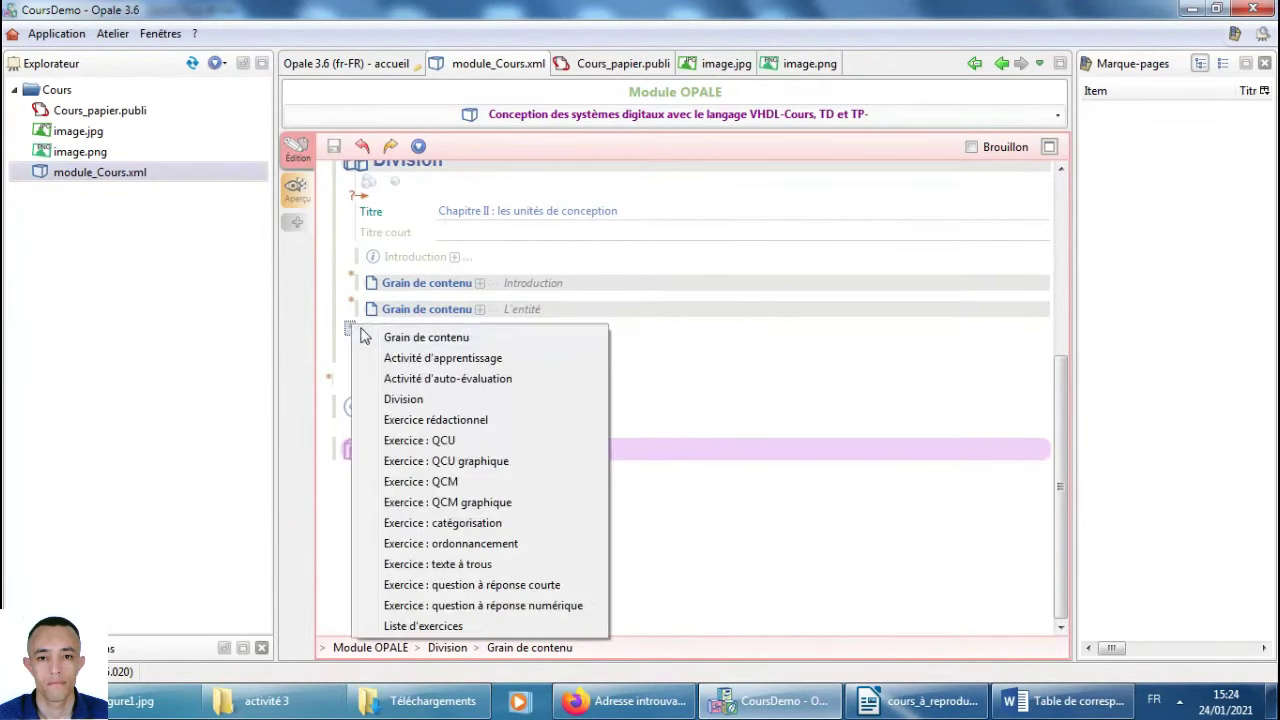
click(428, 336)
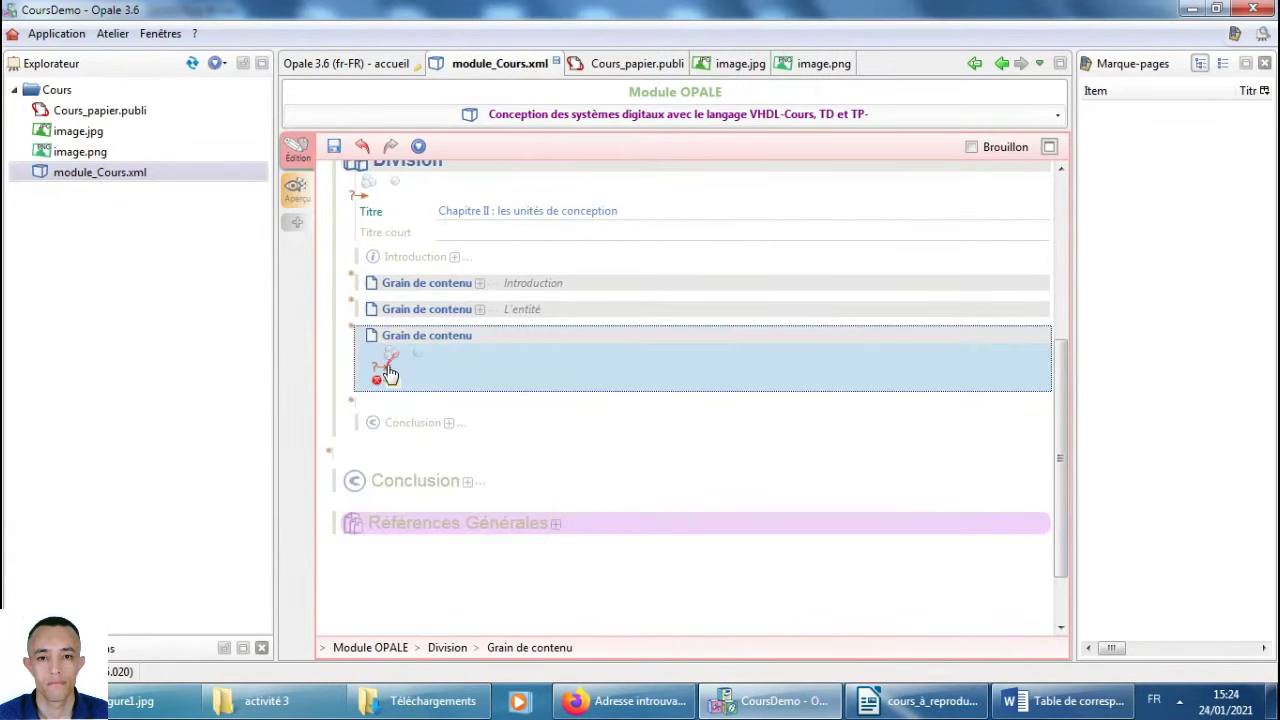
click(389, 374)
click(440, 400)
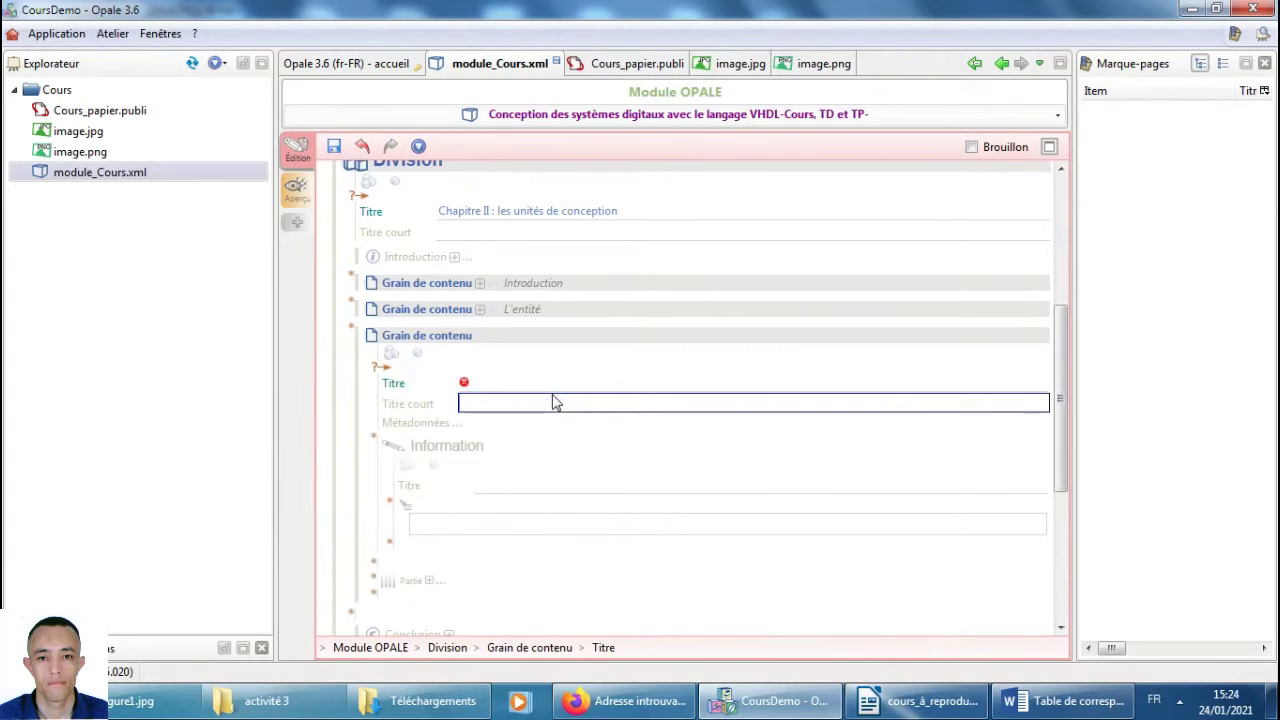
click(521, 385)
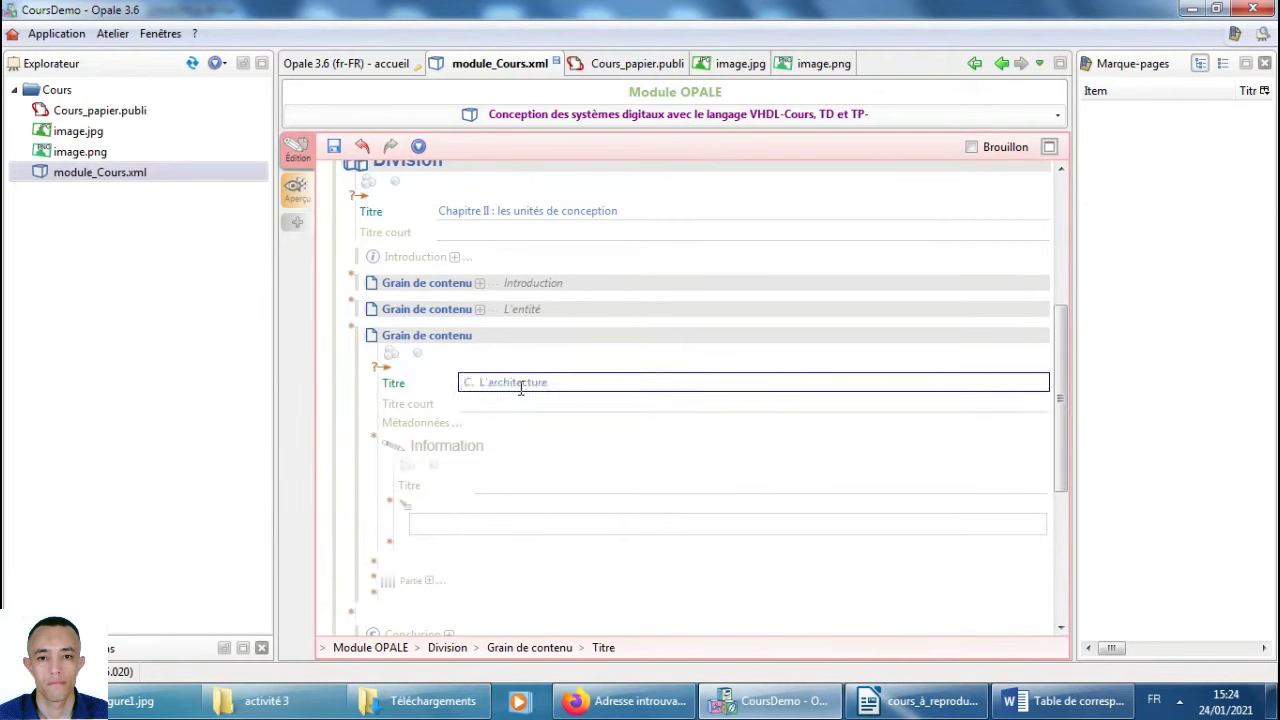
Copy the architecture description paragraph from the Writer source document.
key(alt+Tab)
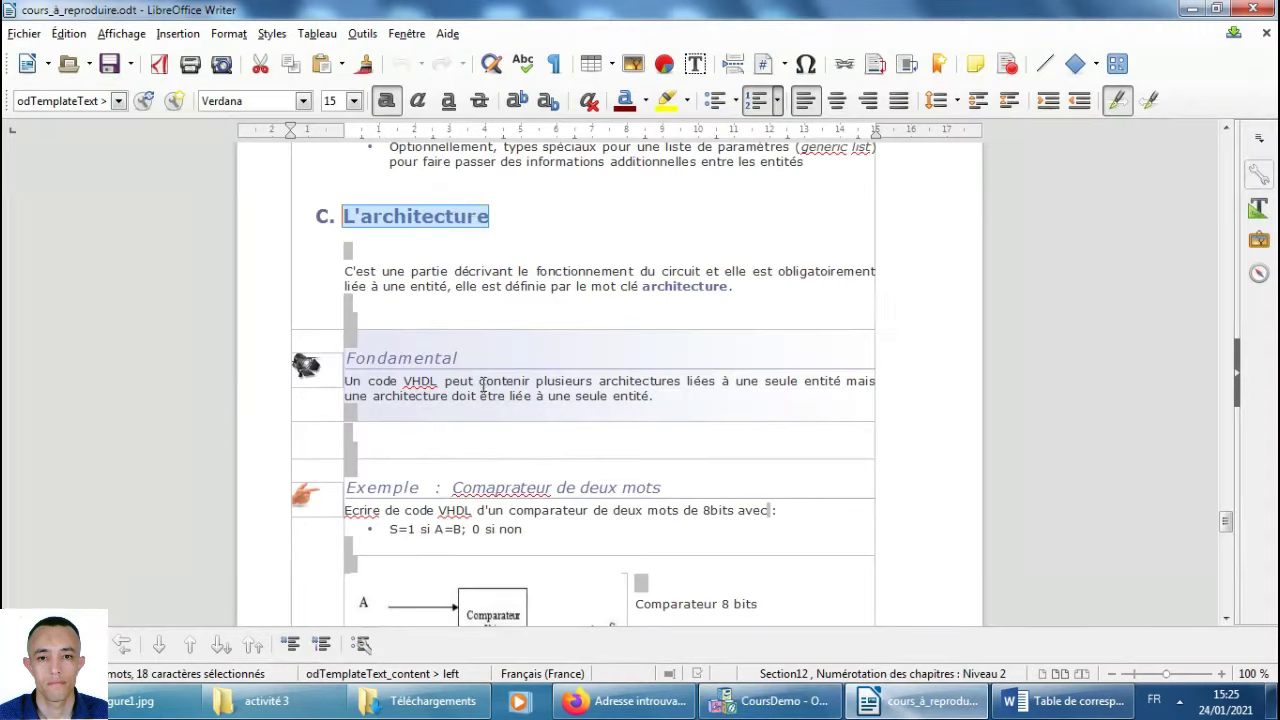
scroll(590, 388, down, 1)
drag(733, 241, 346, 225)
key(ctrl+c)
key(alt+Tab)
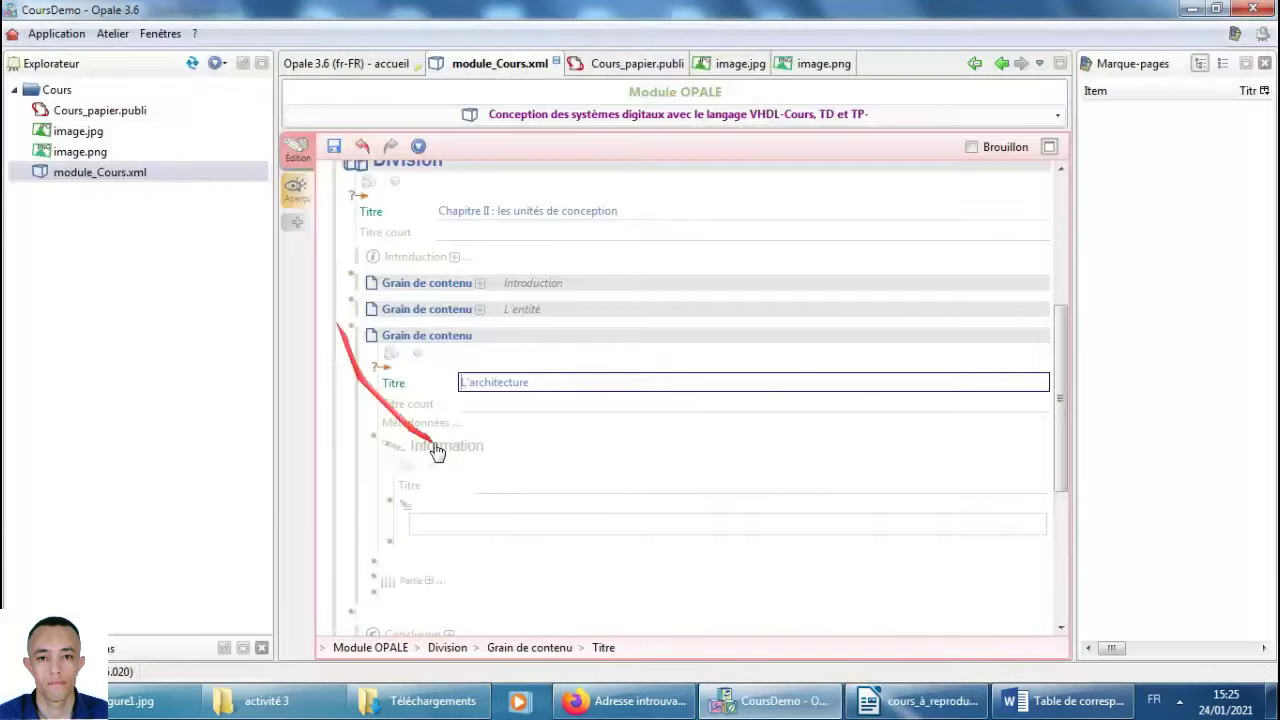
Paste the architecture paragraph into the Information block and delete the placeholder line.
click(452, 514)
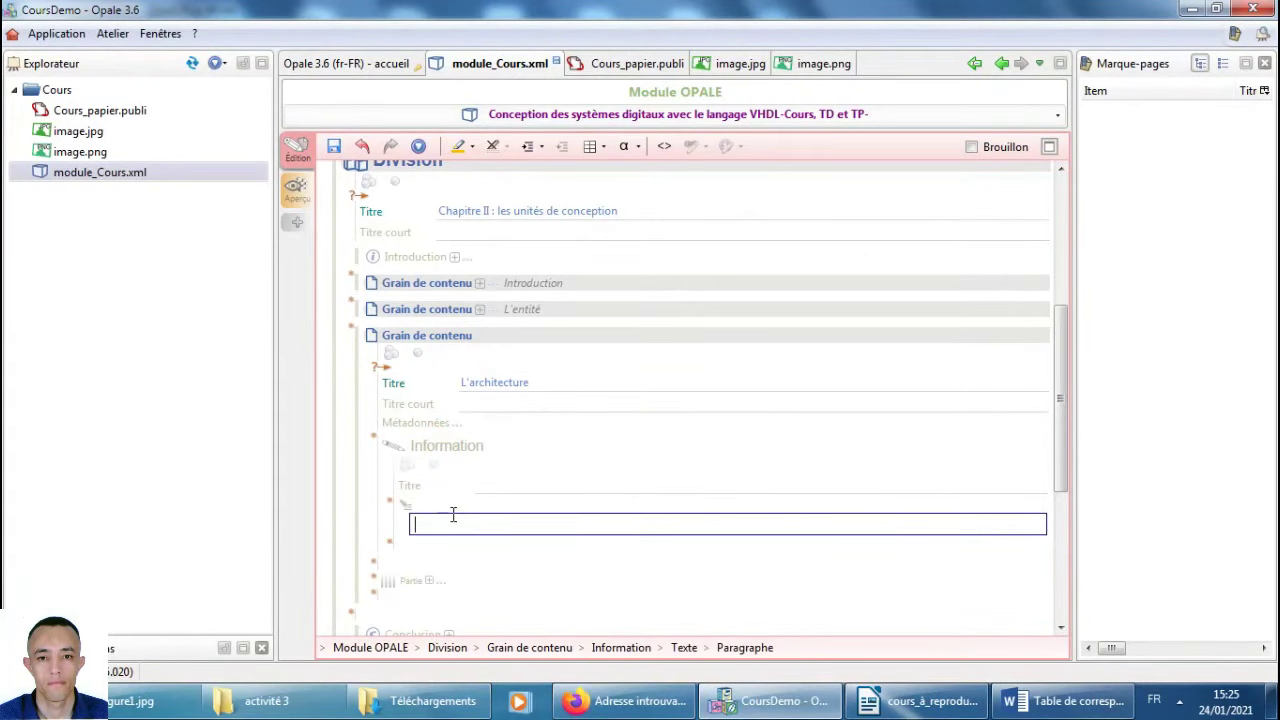
right_click(452, 514)
click(563, 334)
text(o)
text(dd)
key(Return)
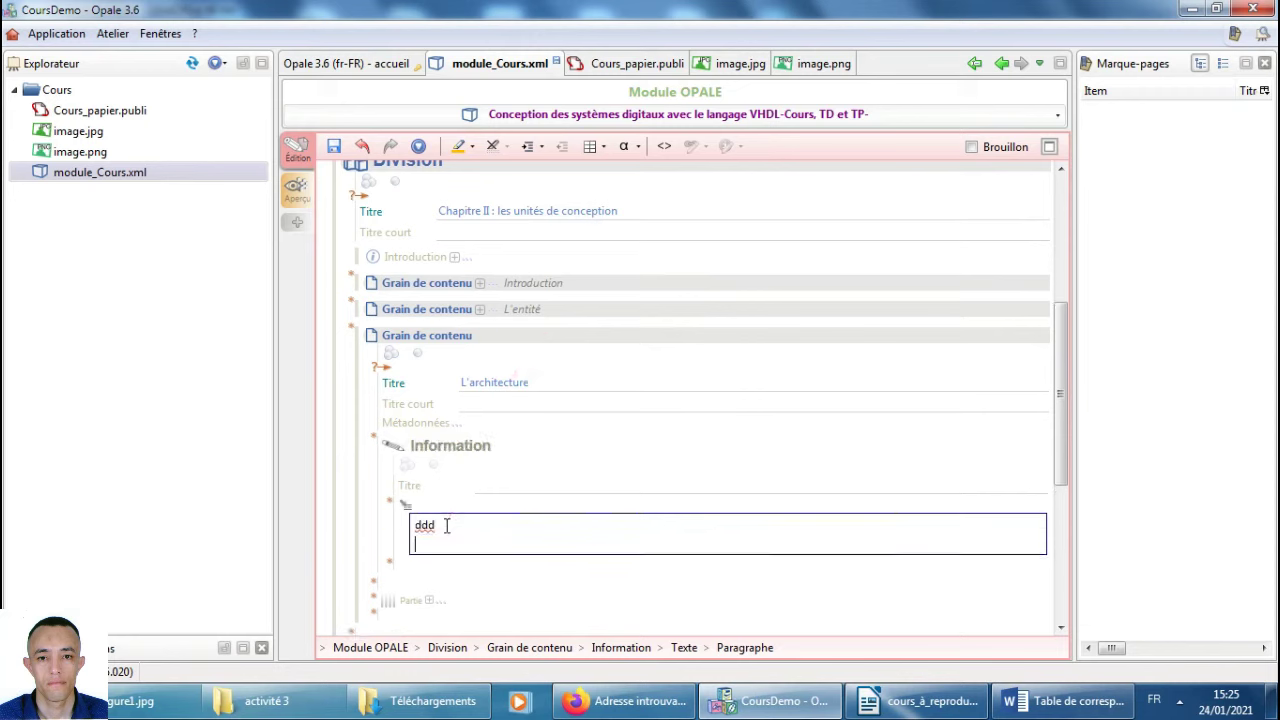
key(ctrl+v)
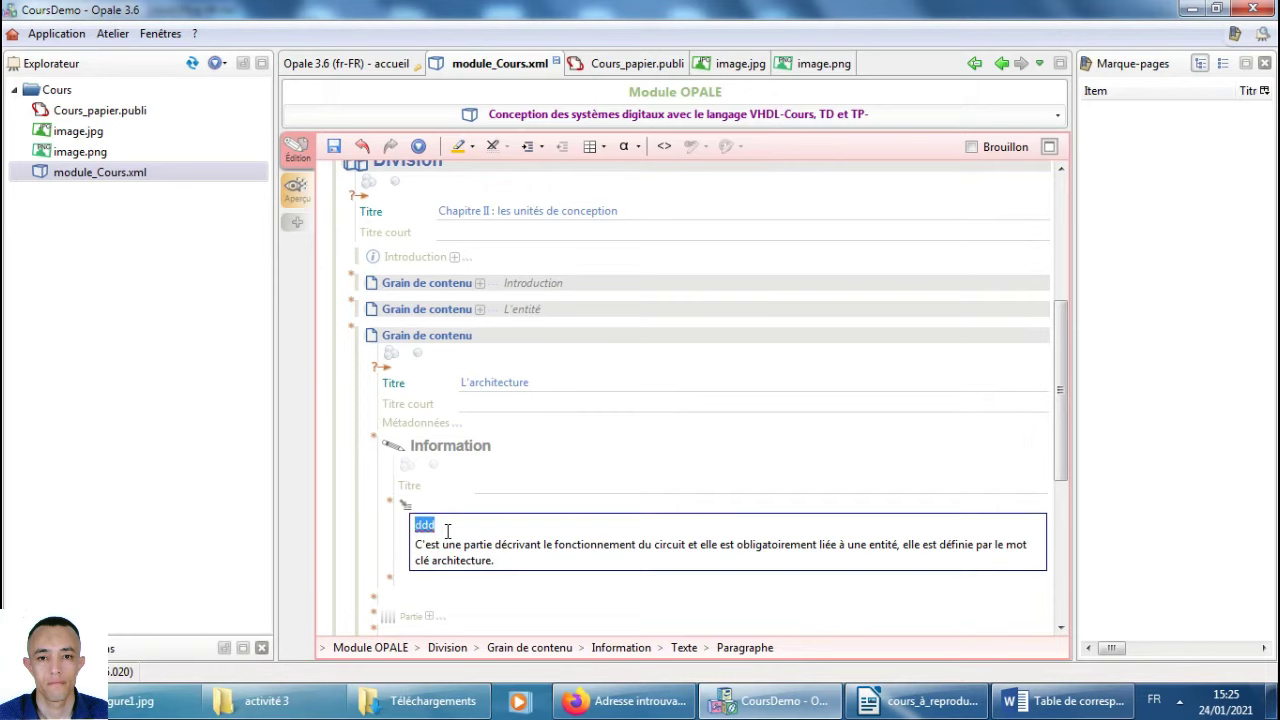
key(Delete)
key(Delete)
key(alt+Tab)
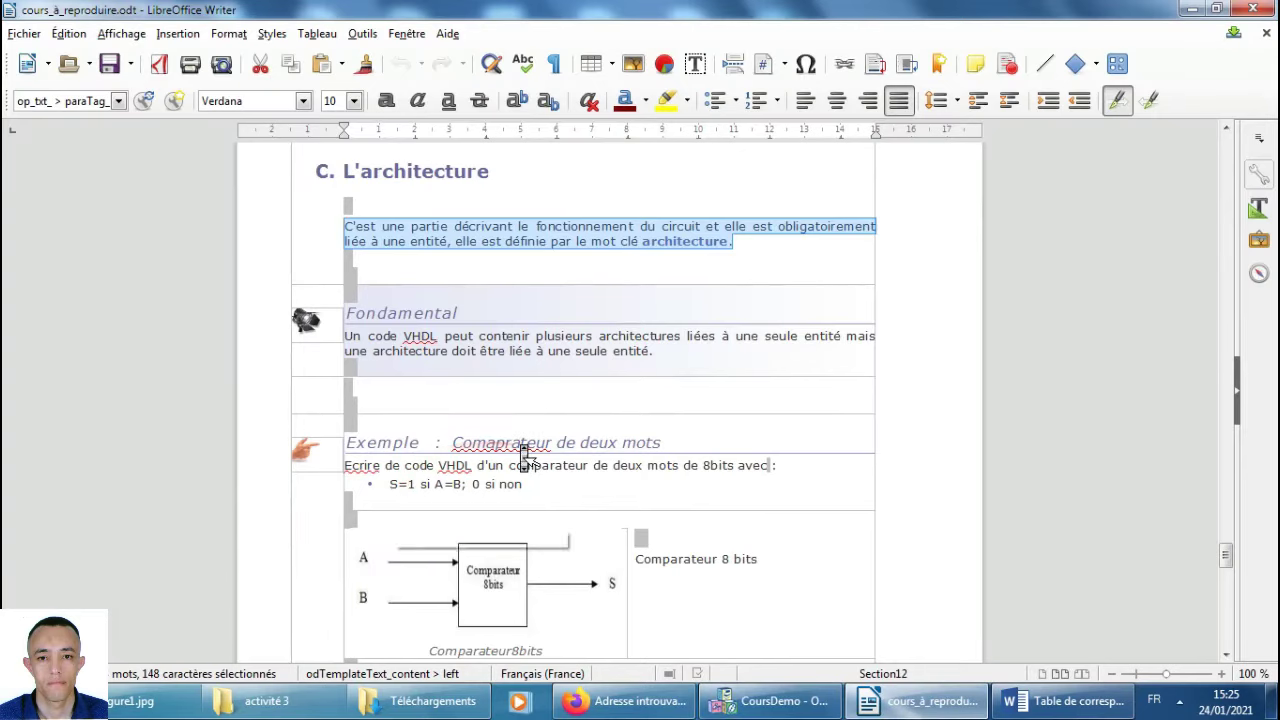
scroll(523, 451, down, 2)
key(alt+Tab)
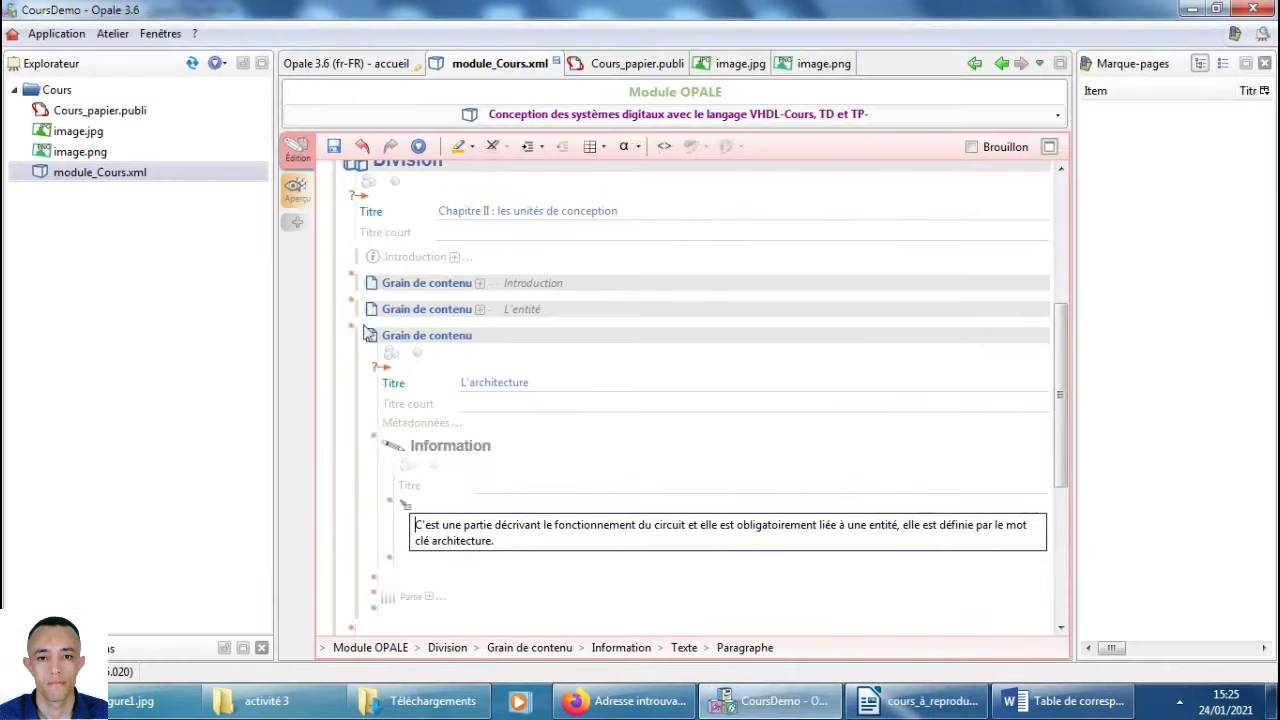
scroll(490, 605, down, 3)
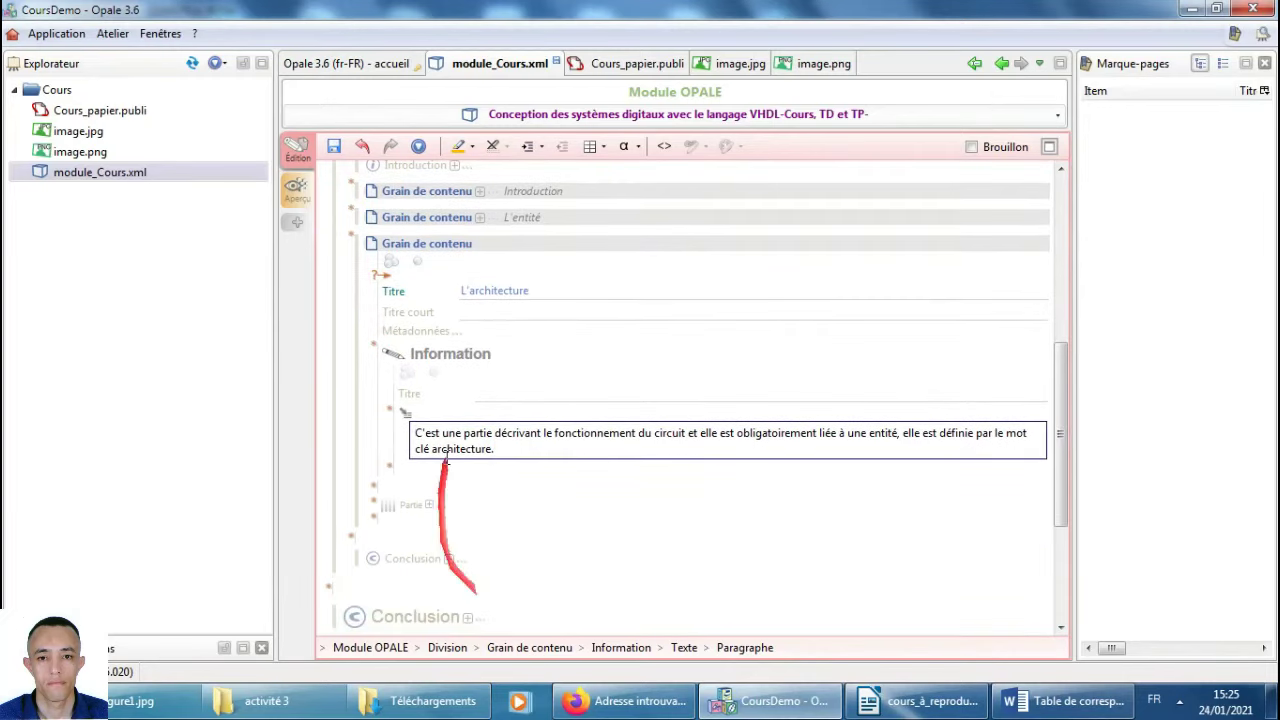
Insert a Fondamental block after Information and copy its sentence from Writer.
click(374, 491)
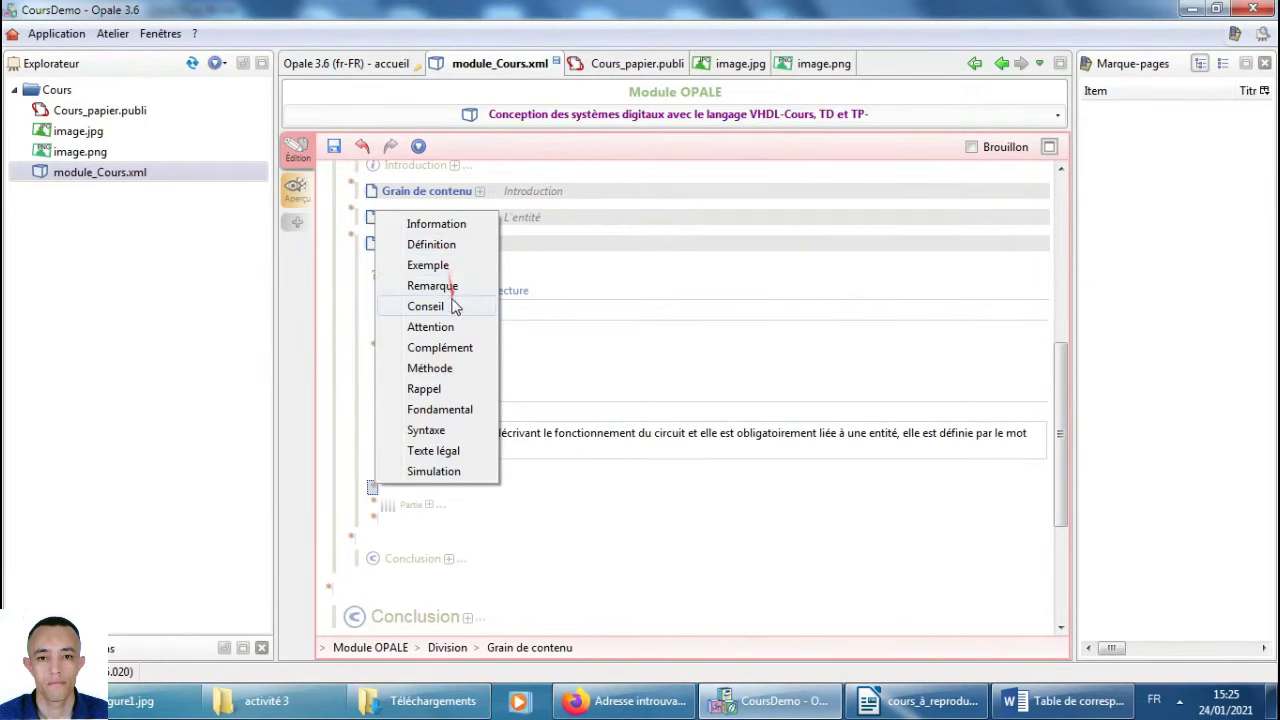
click(459, 418)
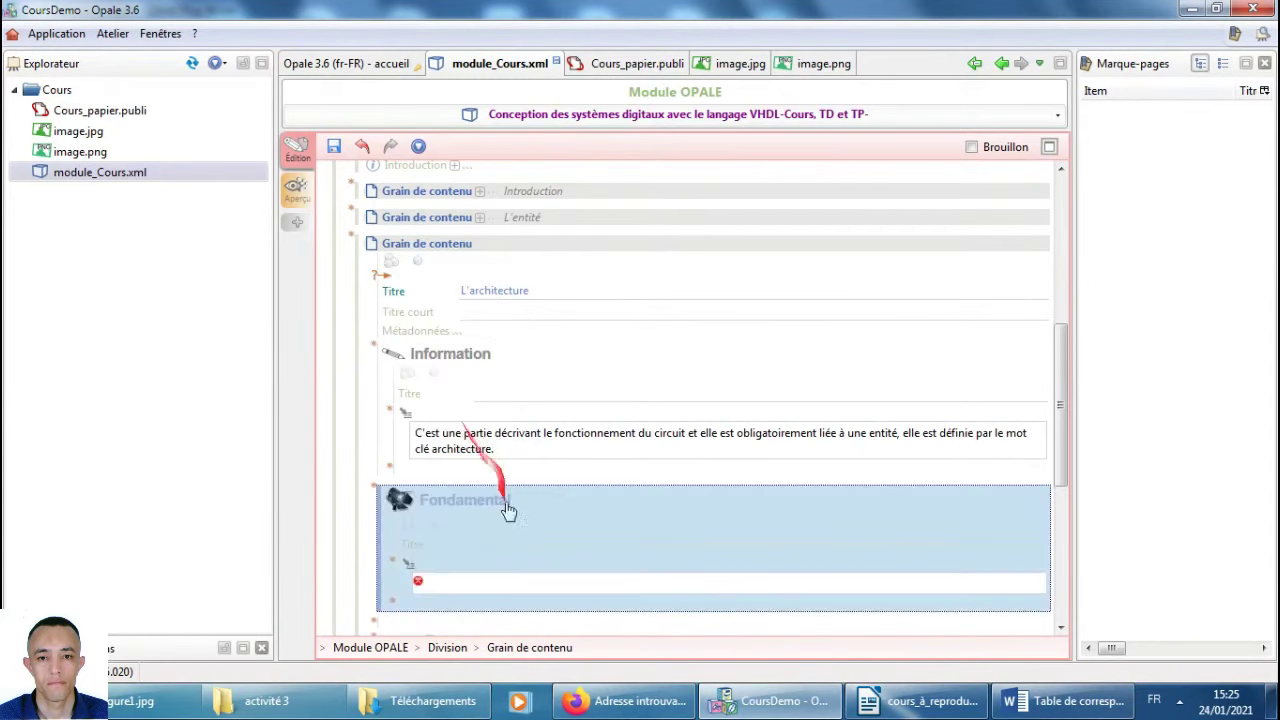
key(alt+Tab)
drag(660, 270, 348, 246)
key(ctrl+c)
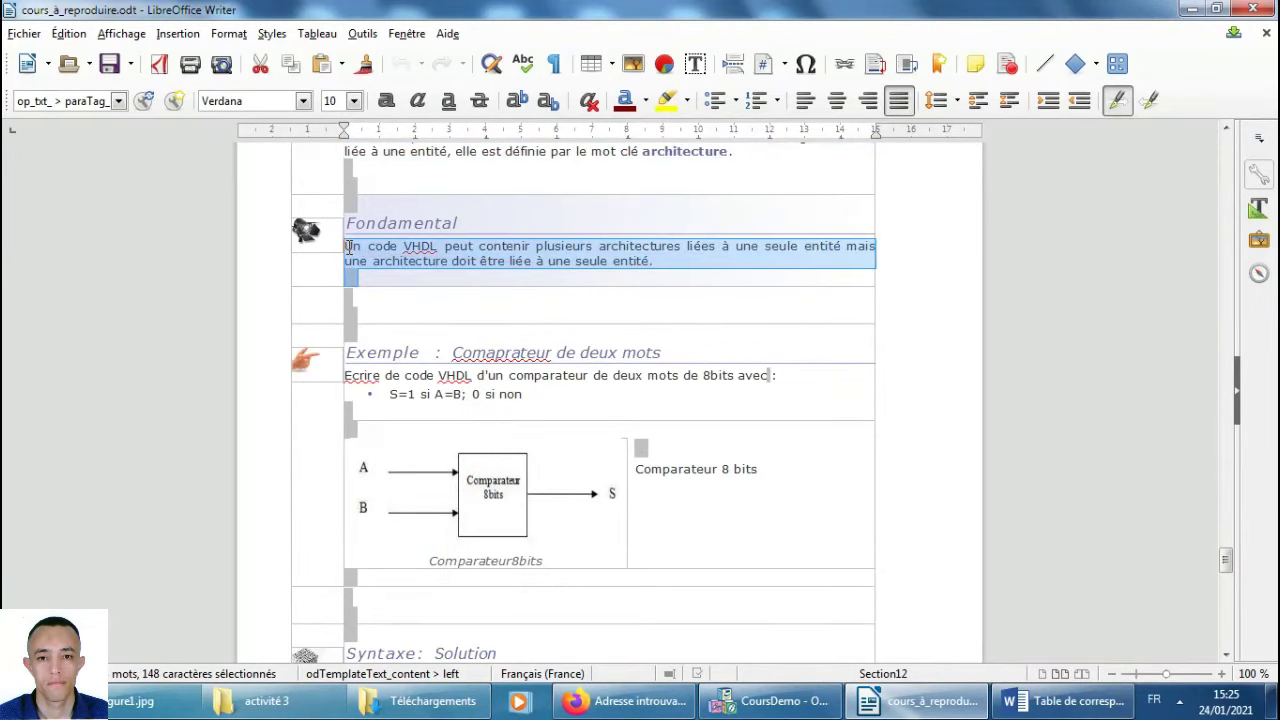
key(alt+Tab)
Paste the sentence about several architectures per entity, remove the placeholder, and fold the block.
text(ddd)
key(Return)
right_click(442, 597)
click(535, 406)
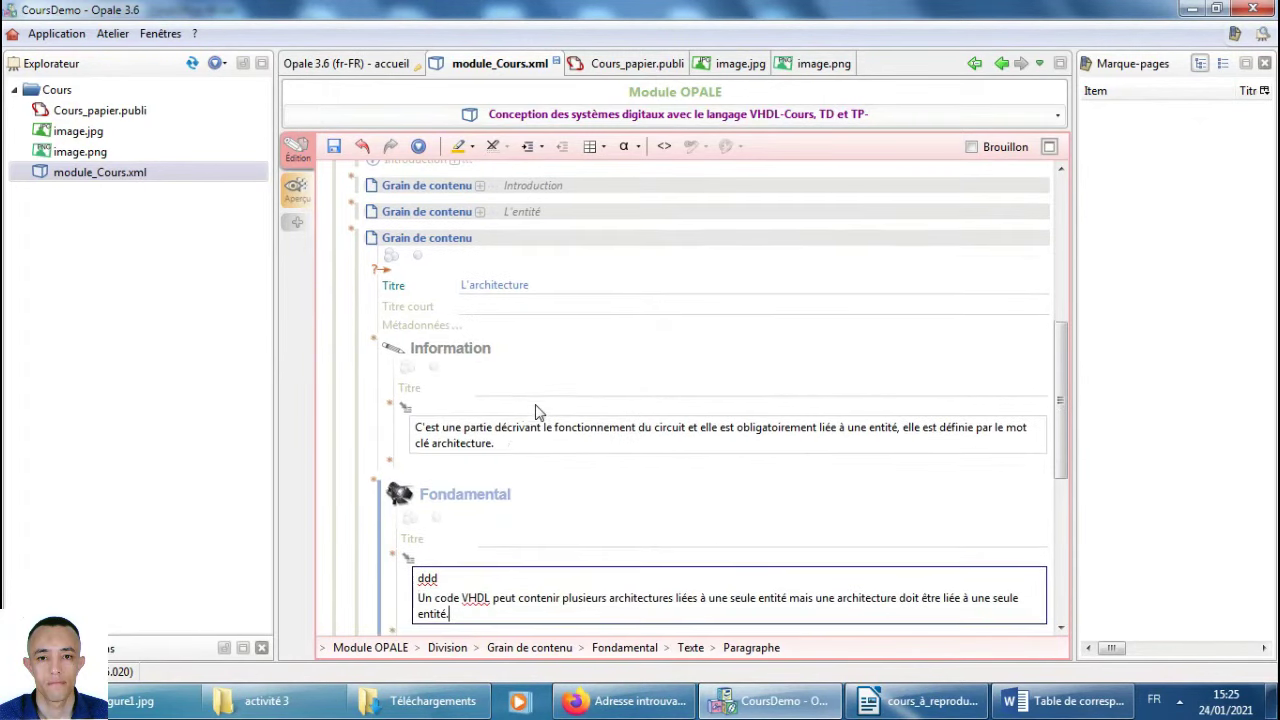
click(441, 579)
key(Delete)
key(Delete)
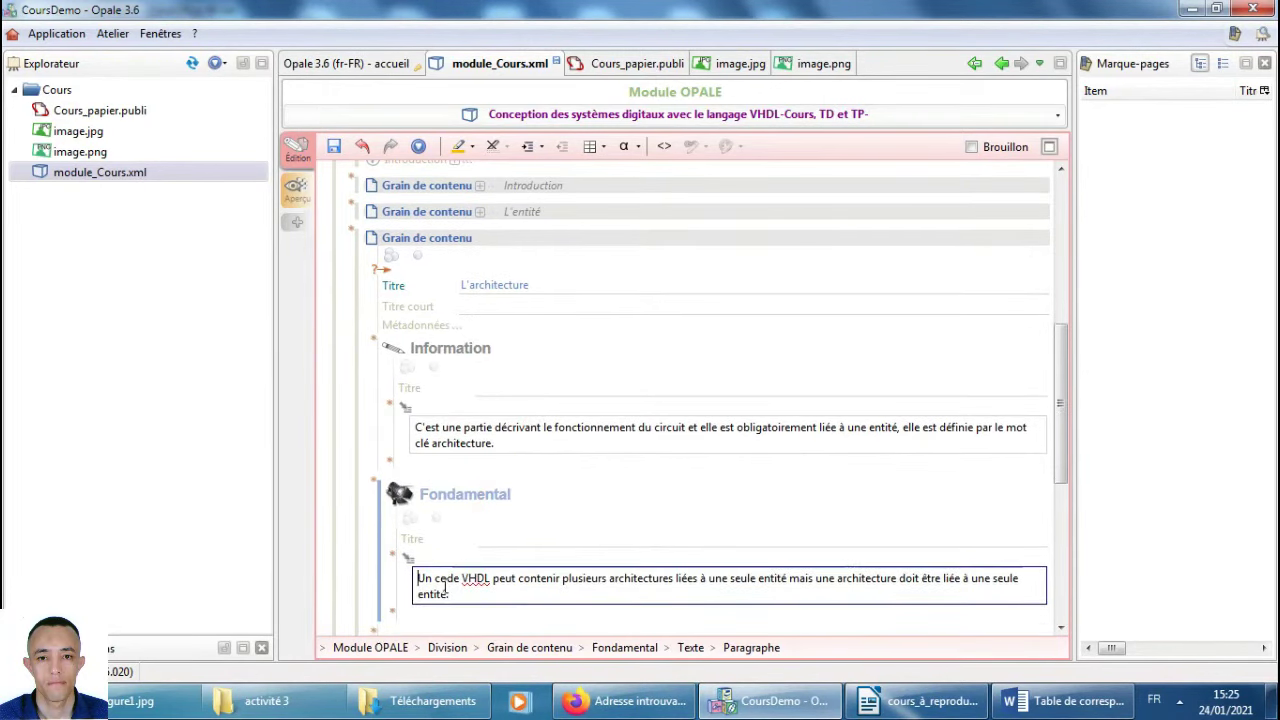
key(alt+Tab)
scroll(580, 533, down, 2)
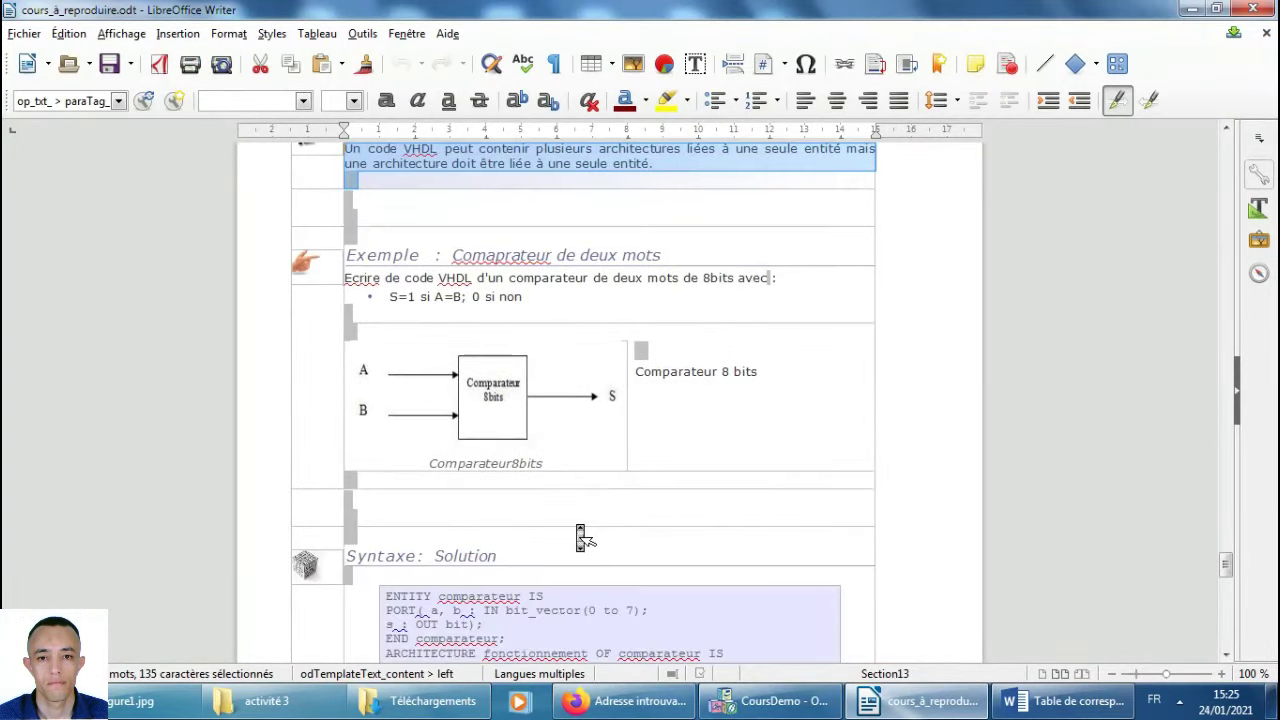
key(alt+Tab)
scroll(540, 490, down, 1)
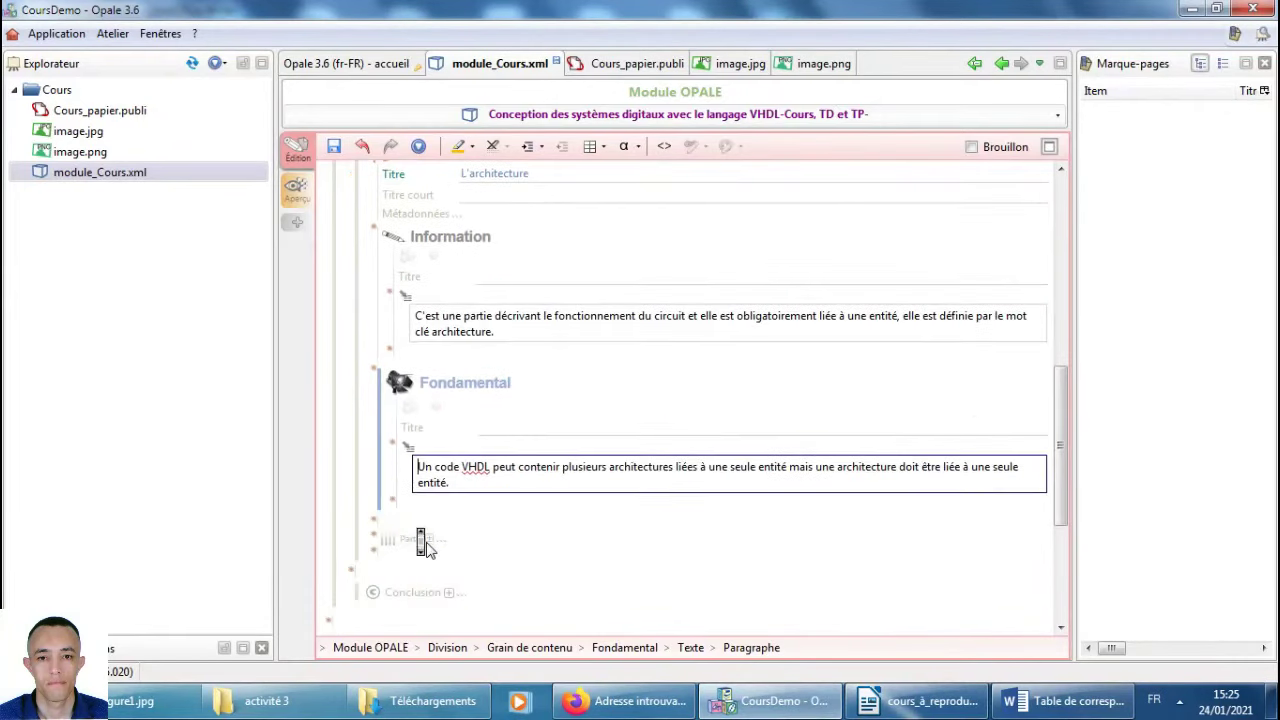
click(440, 388)
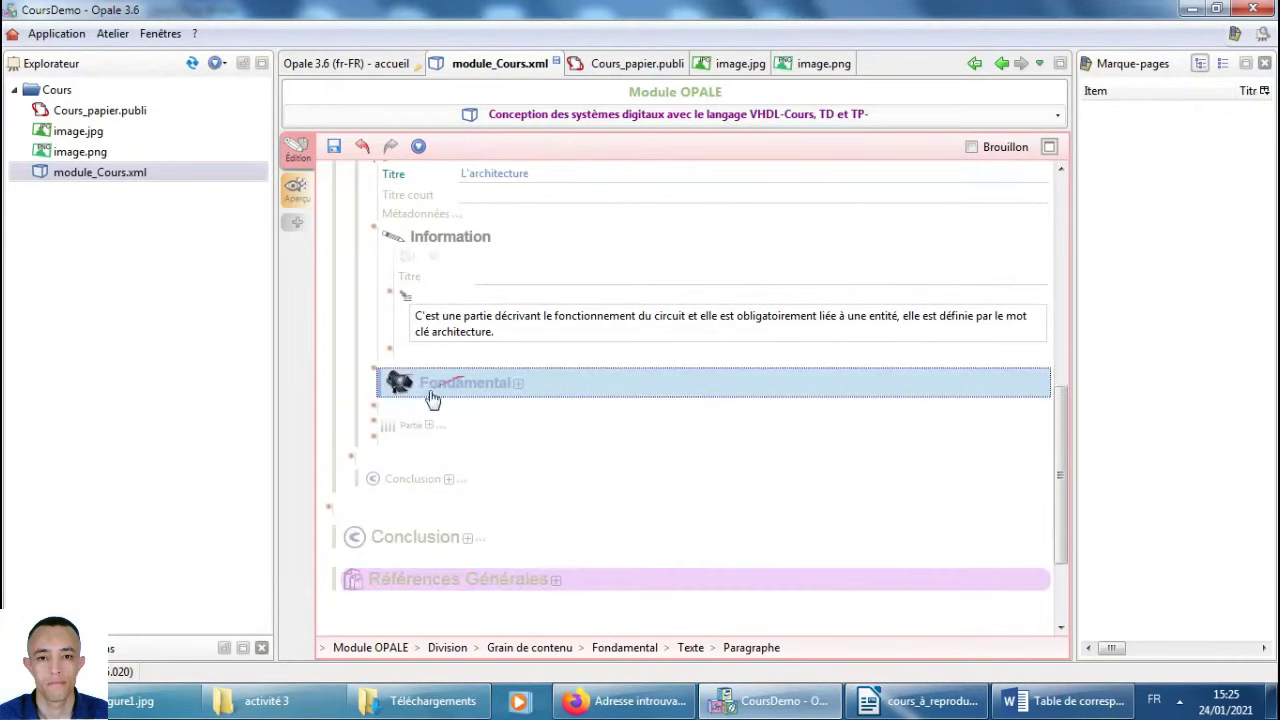
Insert an Exemple block titled 'Comparateur de deux mots', copied from Writer.
click(373, 410)
click(422, 462)
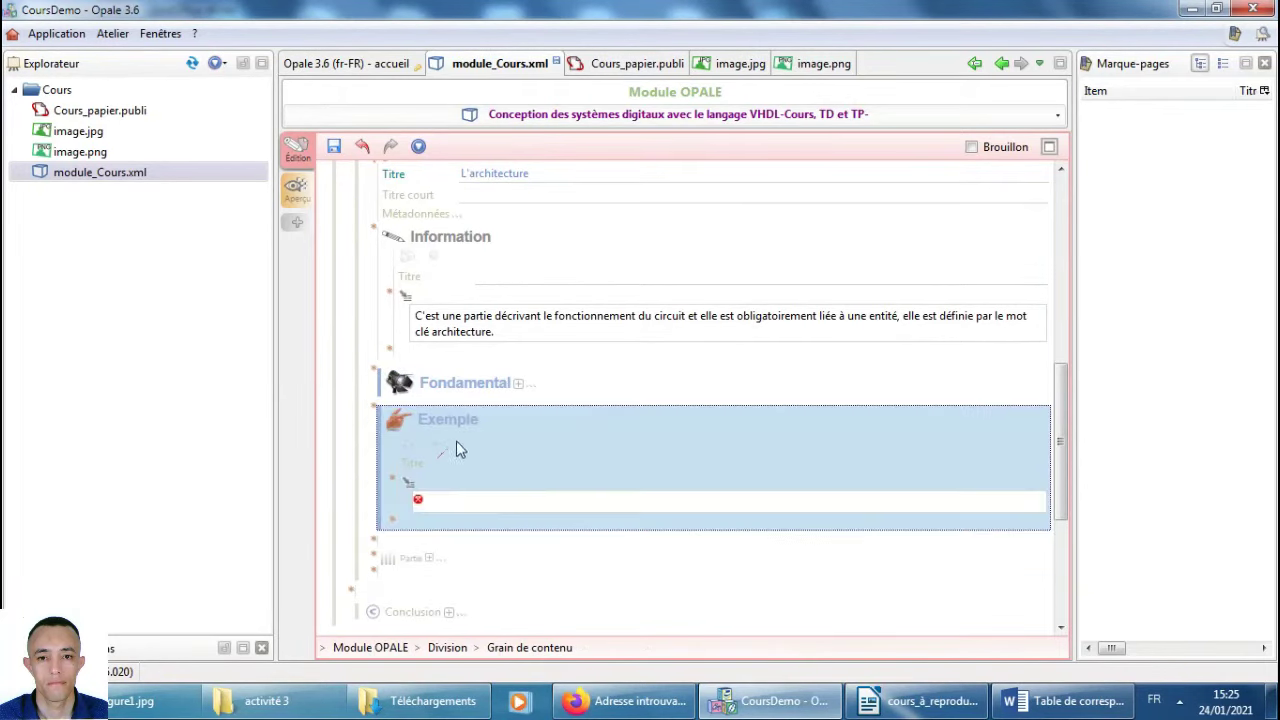
key(alt+Tab)
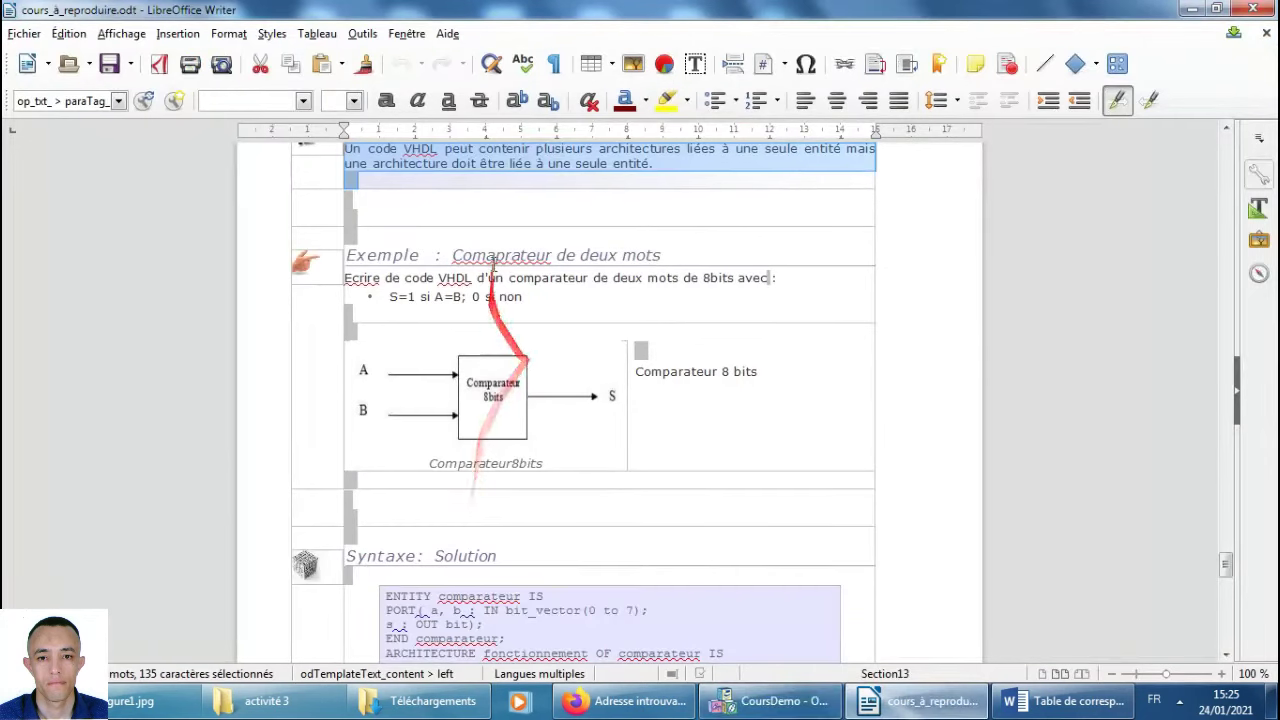
drag(662, 254, 504, 256)
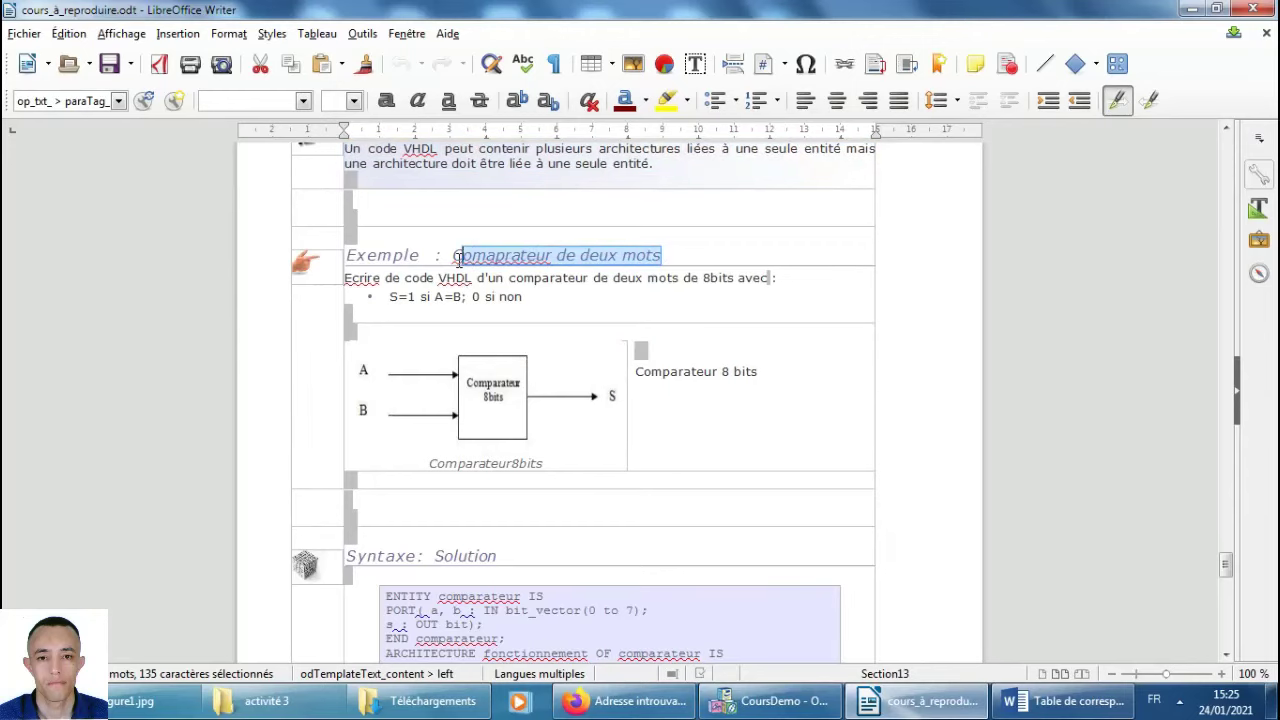
key(alt+Tab)
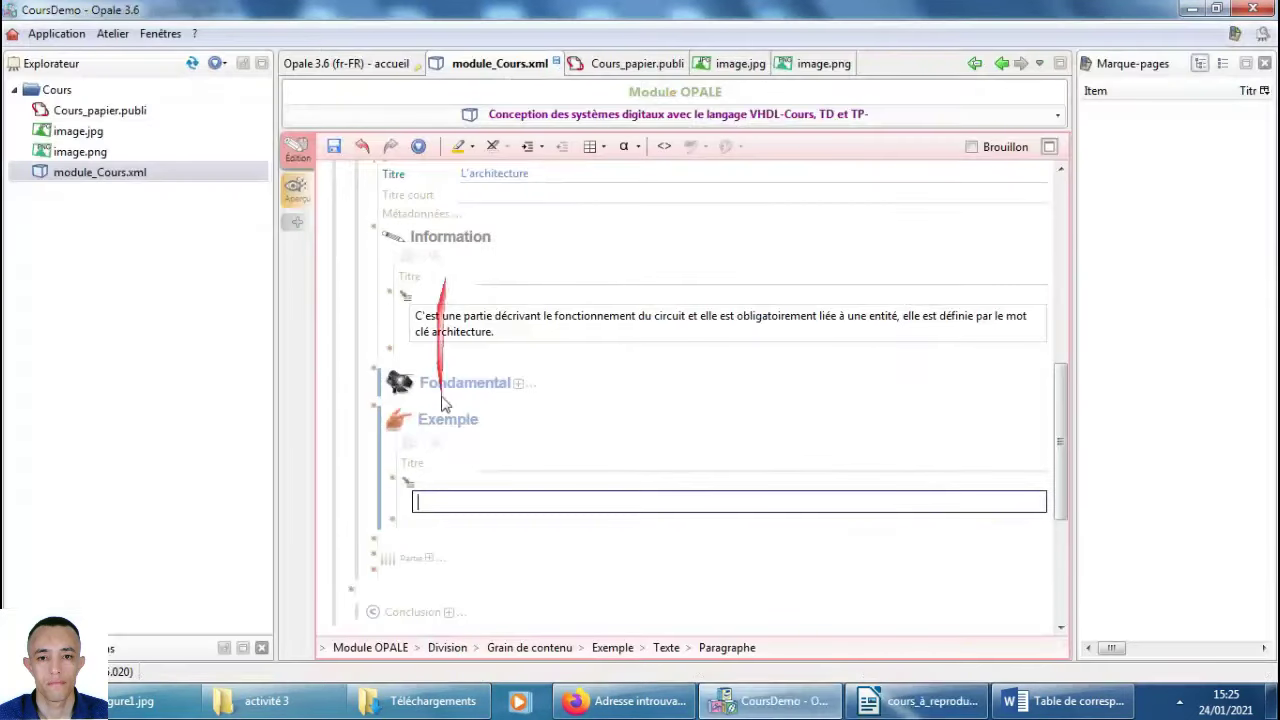
click(492, 461)
text(Comaprateur de deux mots)
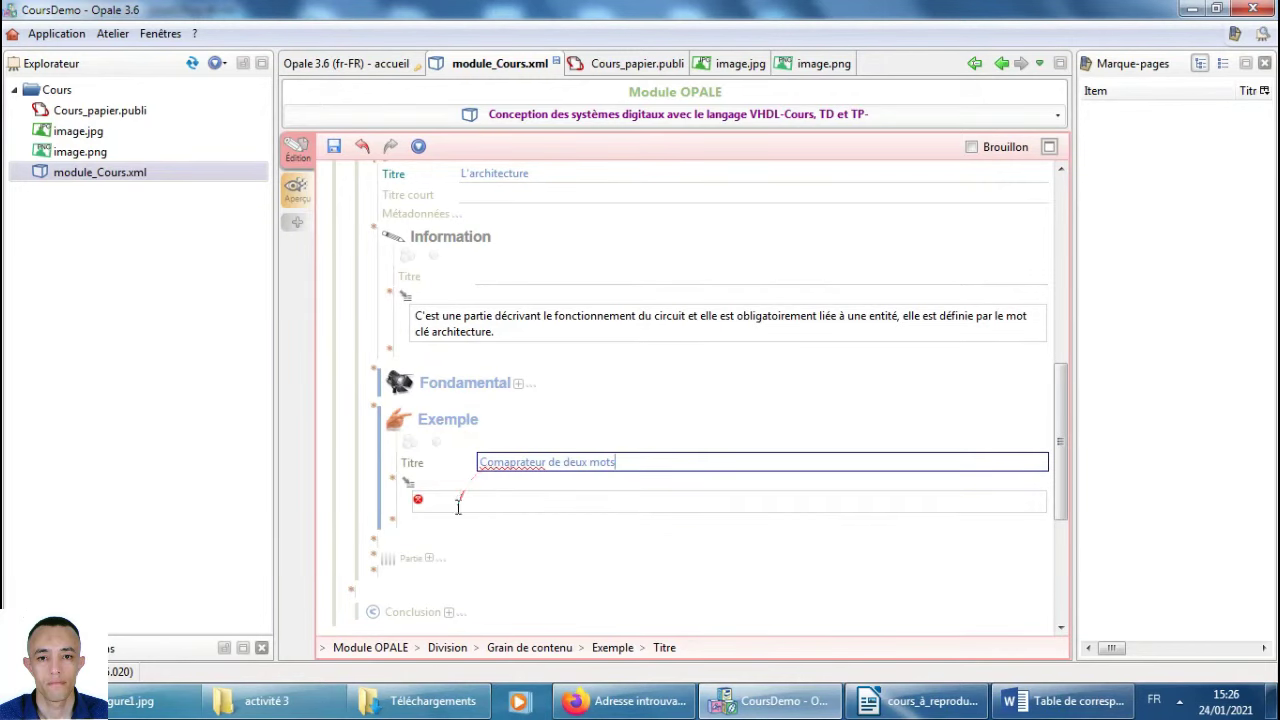
Paste the 8-bit comparator instruction and condition lines into the example paragraph.
click(458, 507)
key(alt+Tab)
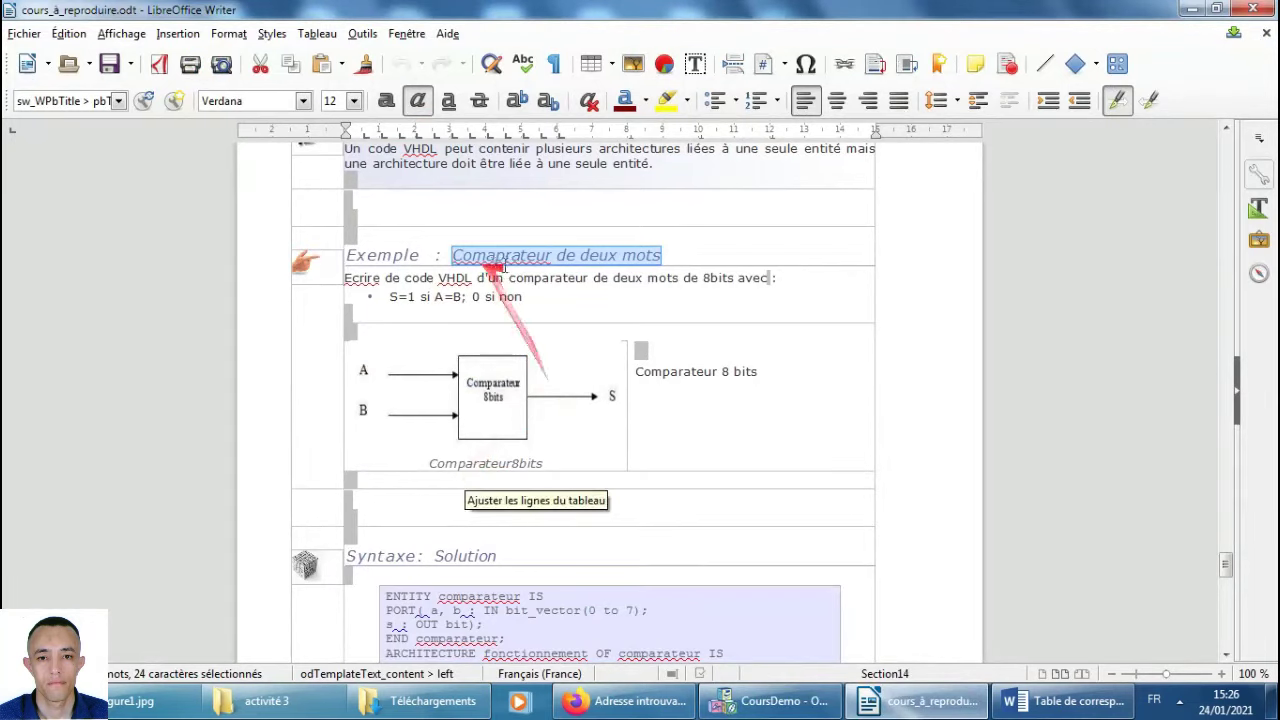
drag(523, 297, 350, 280)
key(ctrl+c)
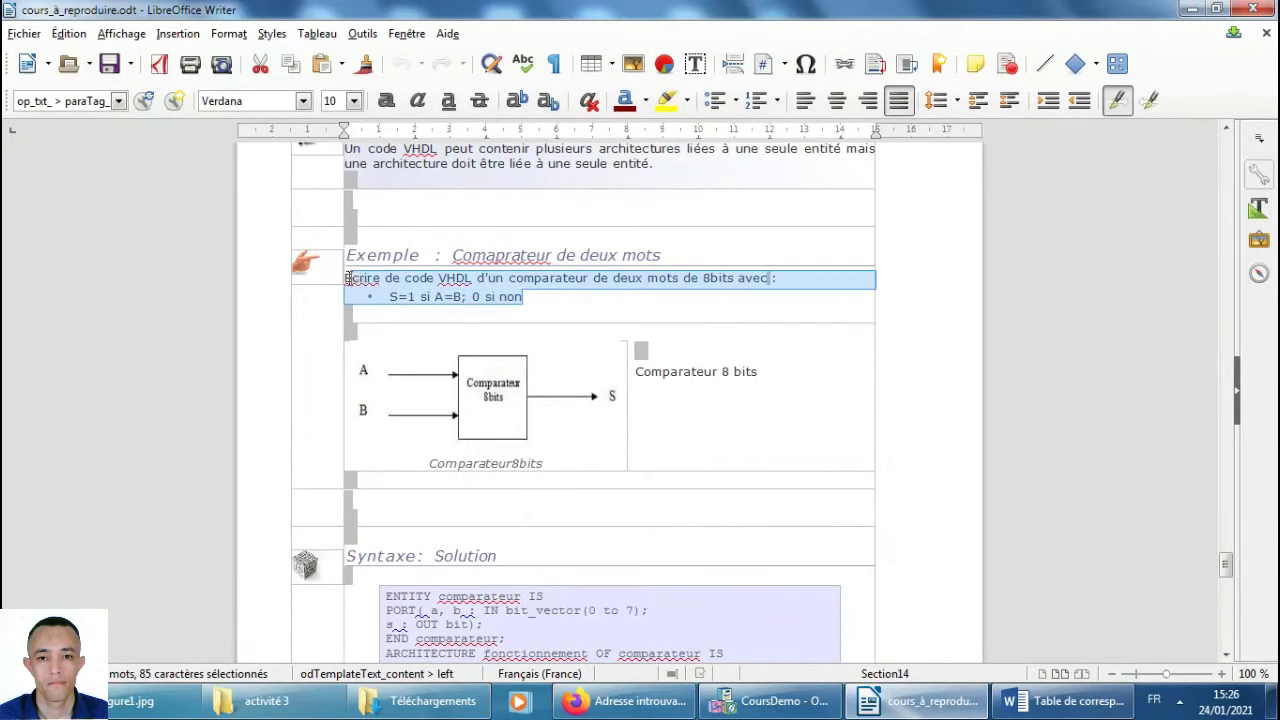
key(alt+Tab)
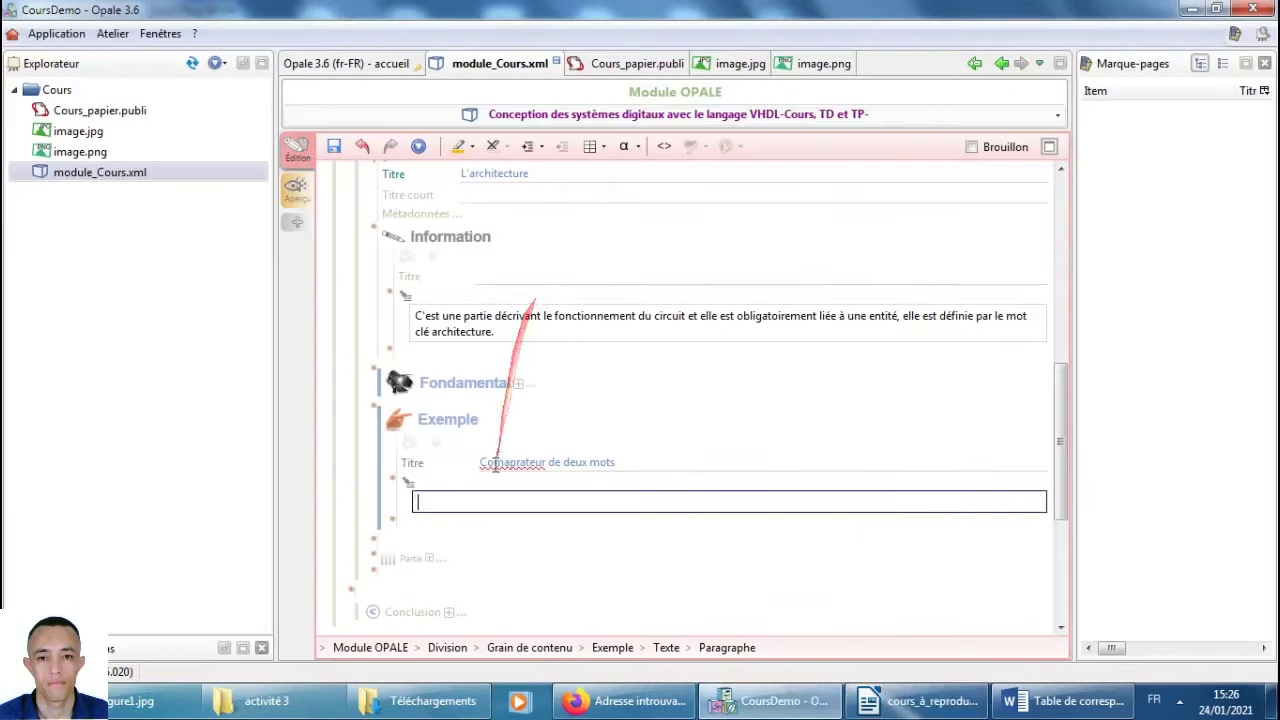
text(ddd)
key(Return)
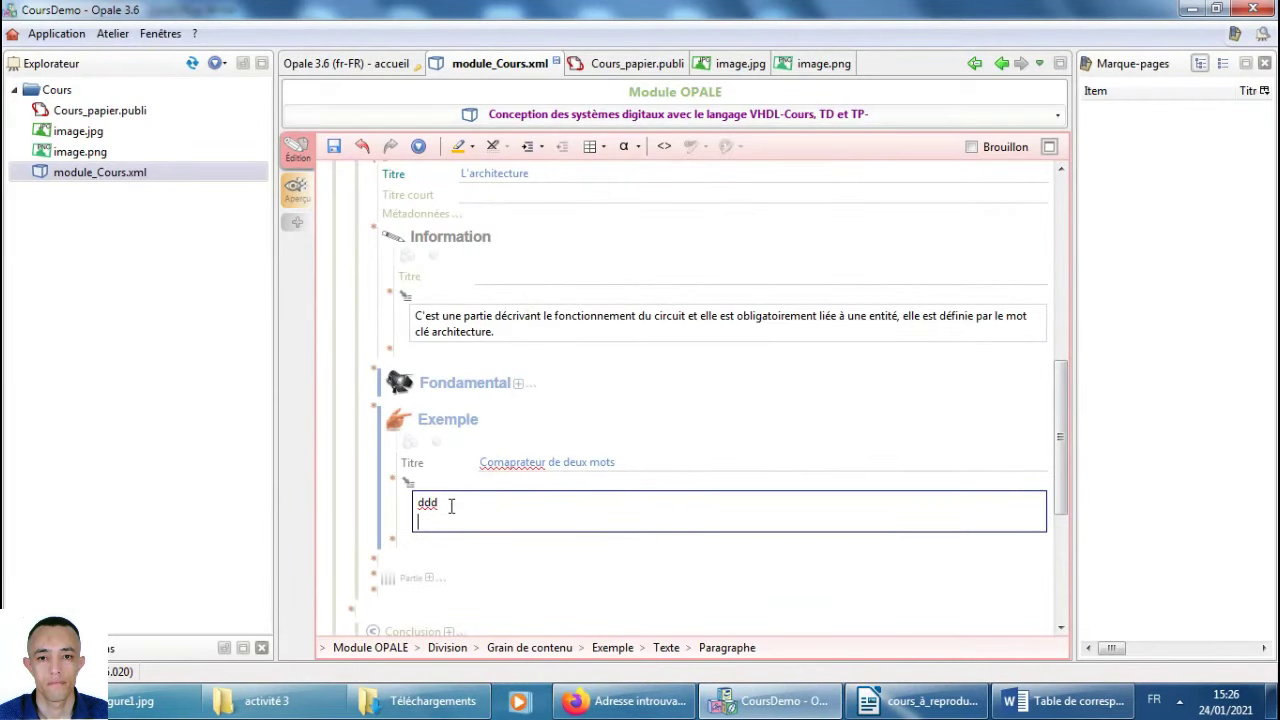
right_click(433, 525)
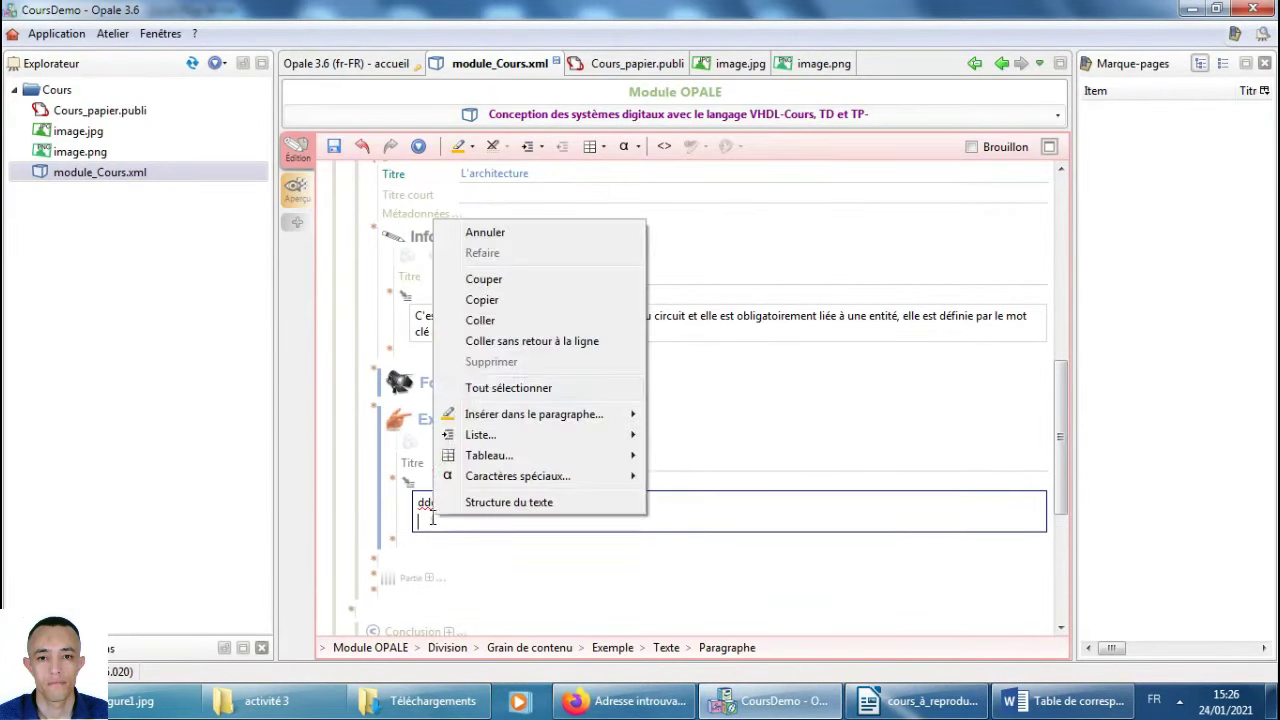
click(544, 316)
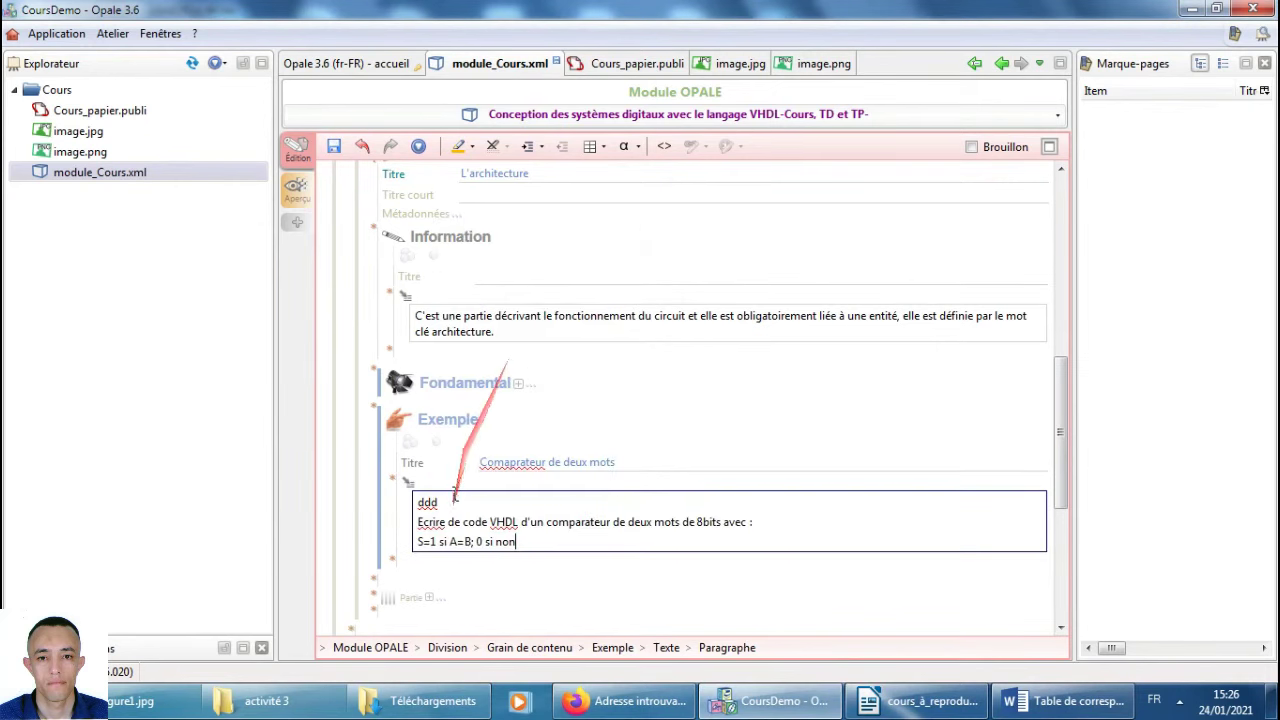
key(alt+Tab)
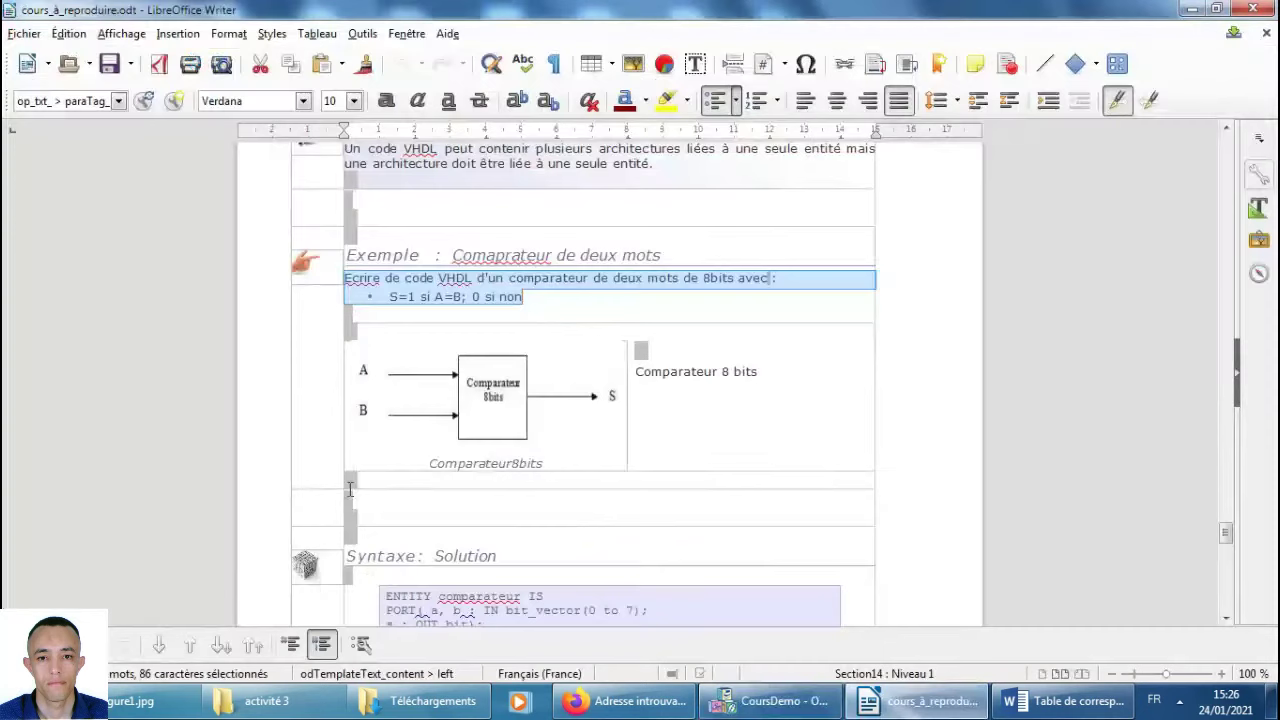
key(alt+Tab)
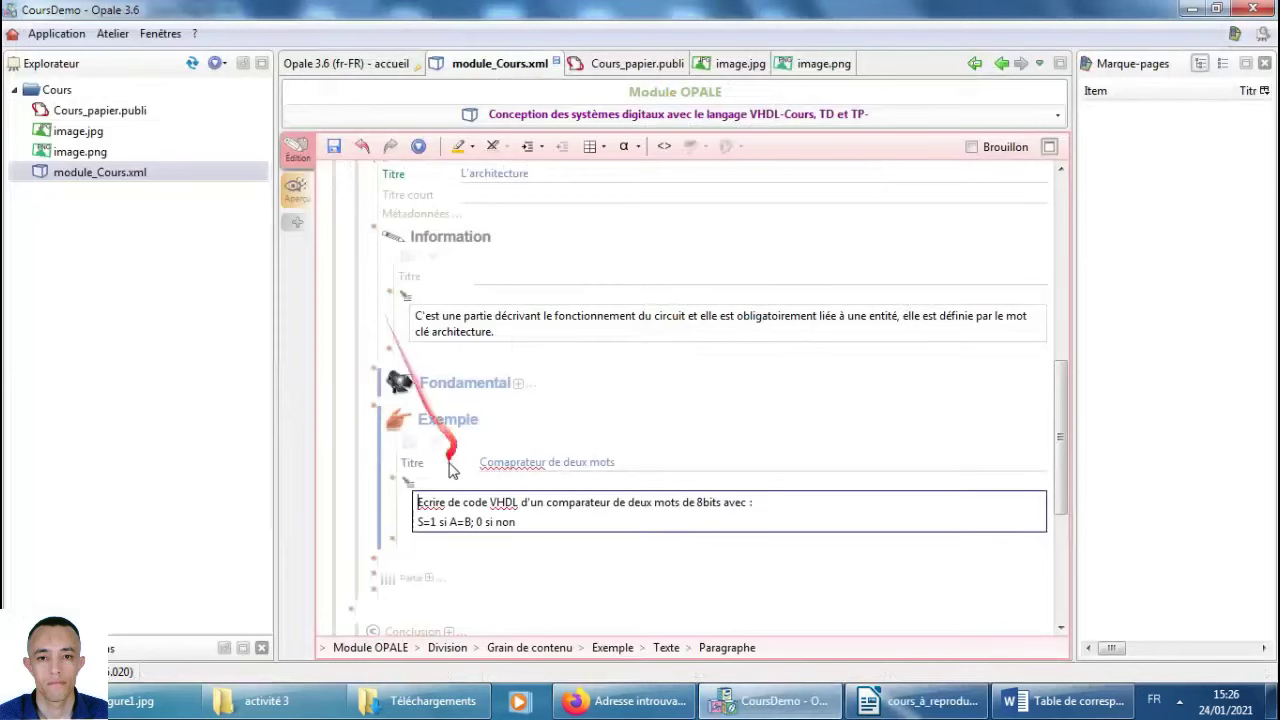
Format the S=1 si A=B condition line as a bulleted list item.
click(471, 146)
click(538, 147)
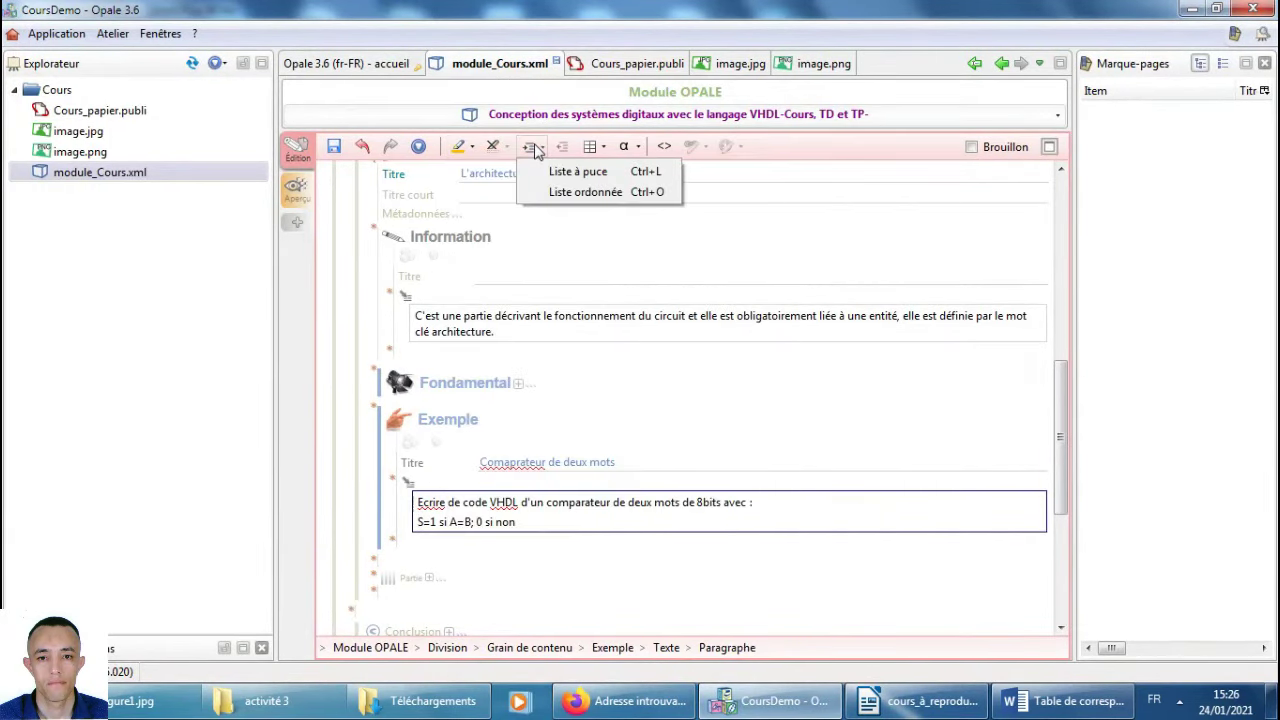
click(548, 173)
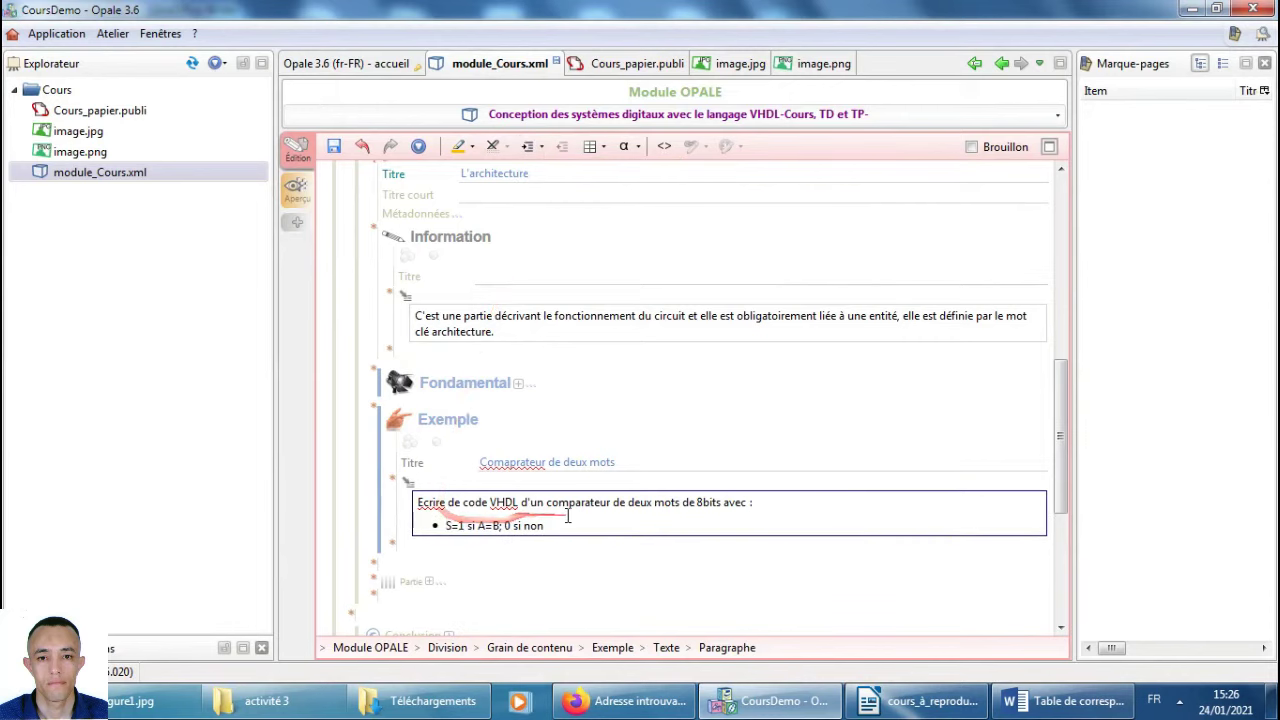
key(alt+Tab)
drag(518, 375, 430, 400)
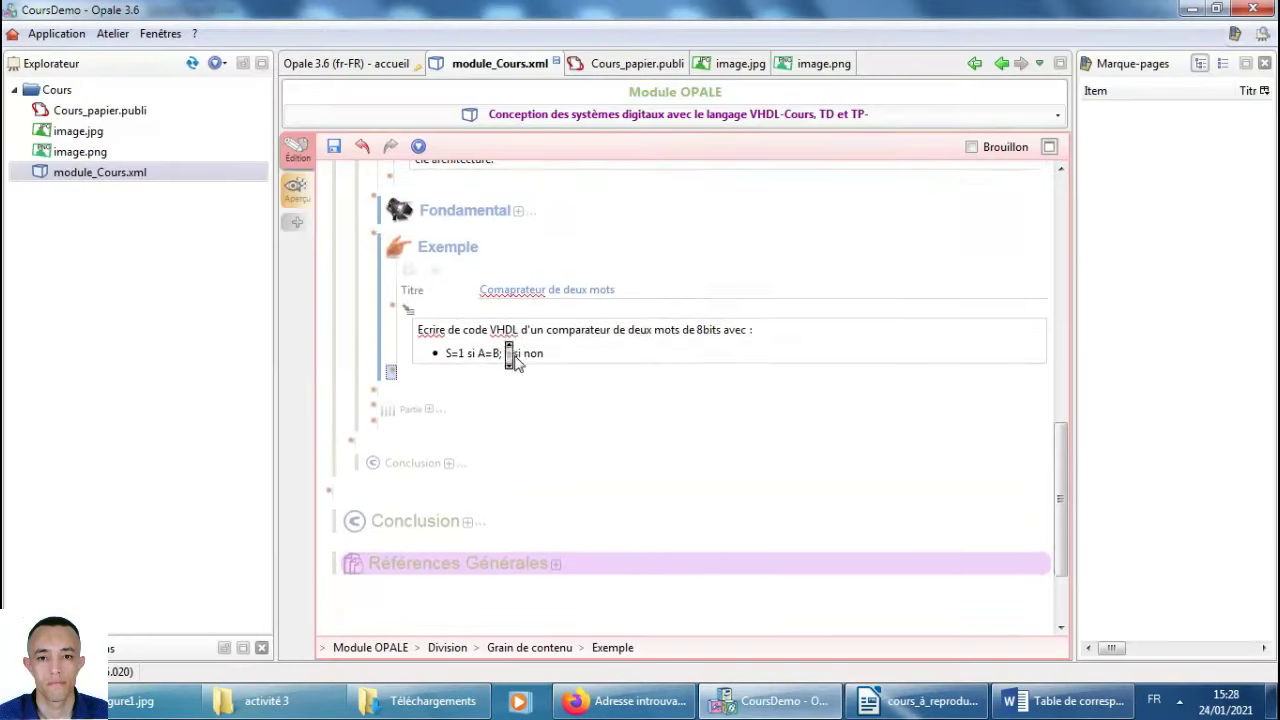
Add an illustrated text with text left, illustration right, captioned 'Comparateur 8 bits'.
click(393, 376)
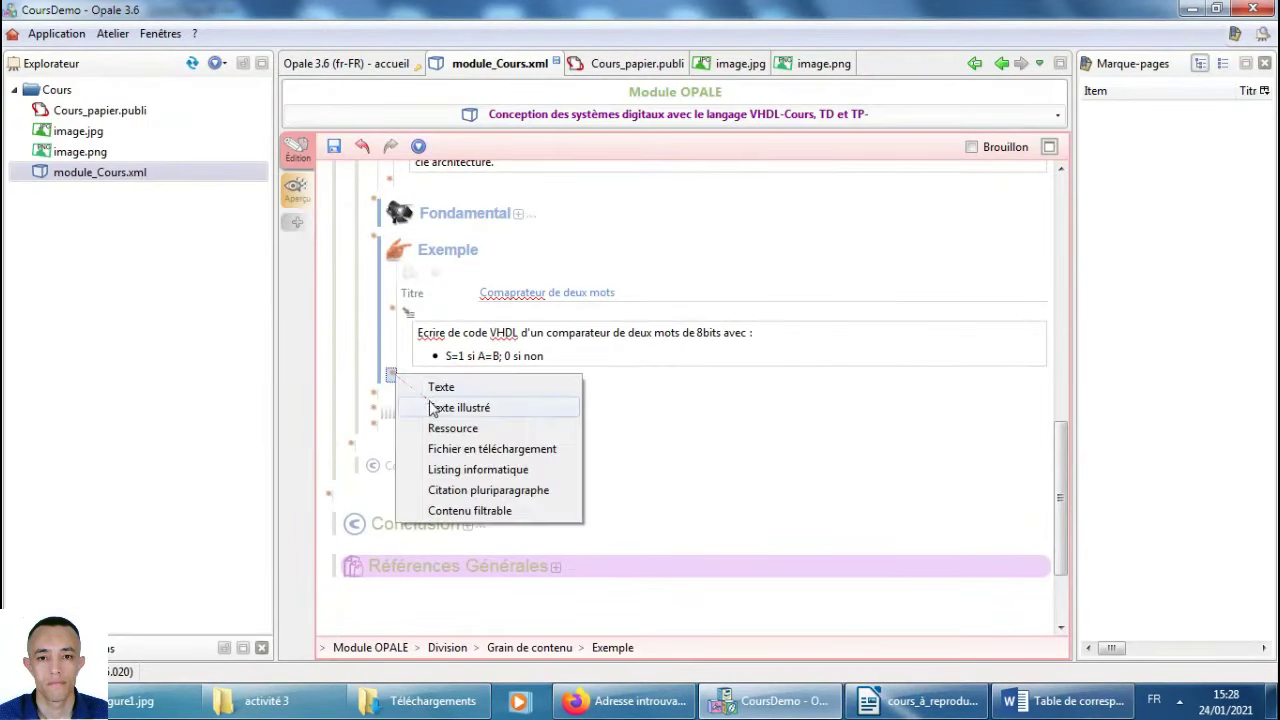
click(440, 409)
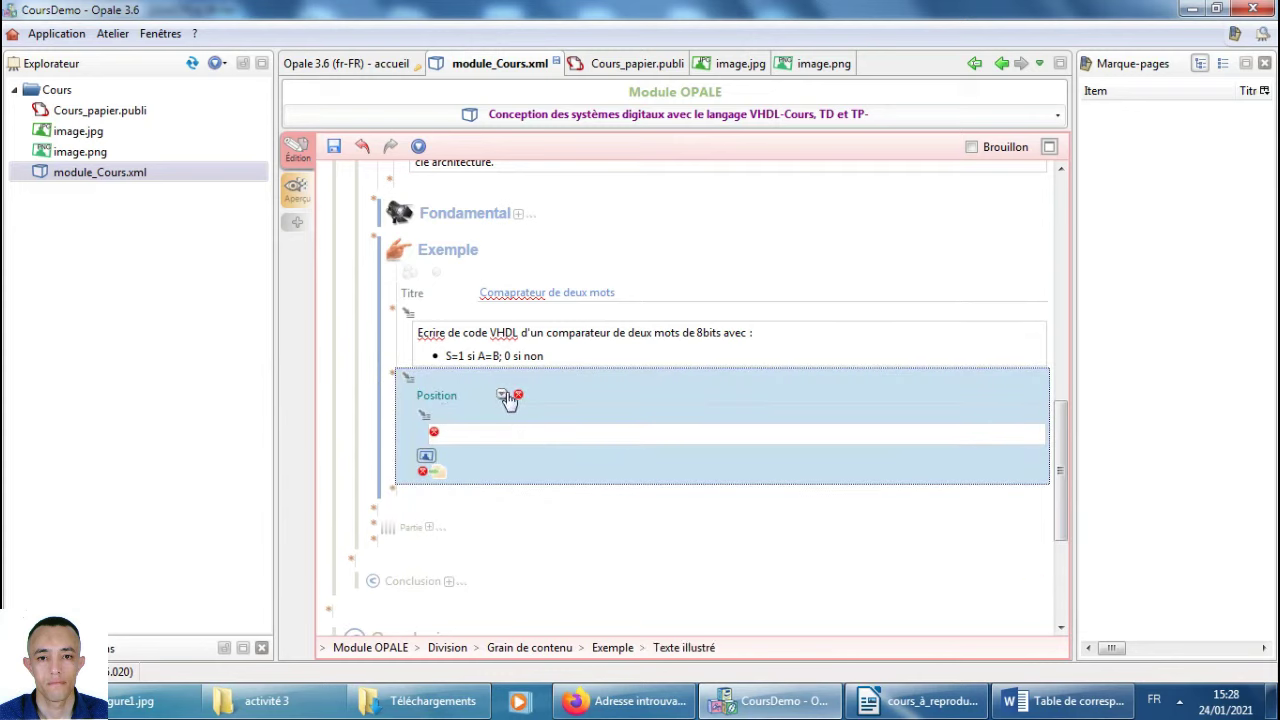
click(504, 396)
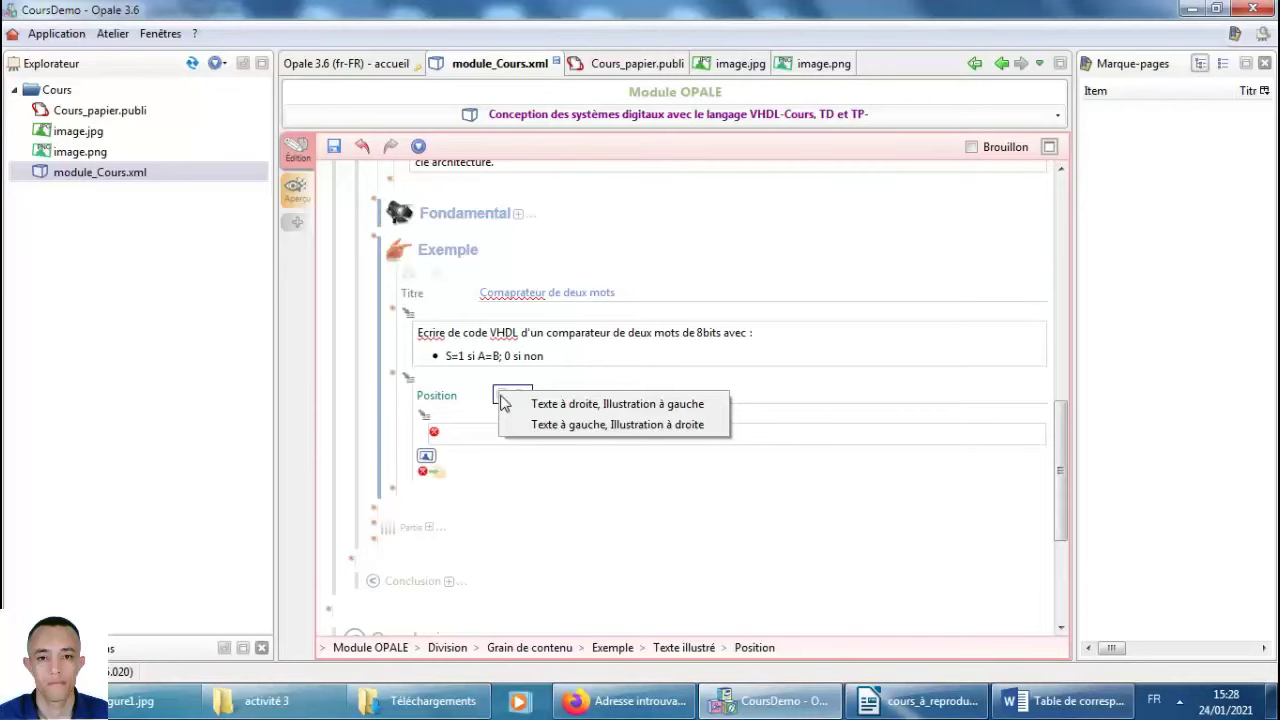
click(520, 425)
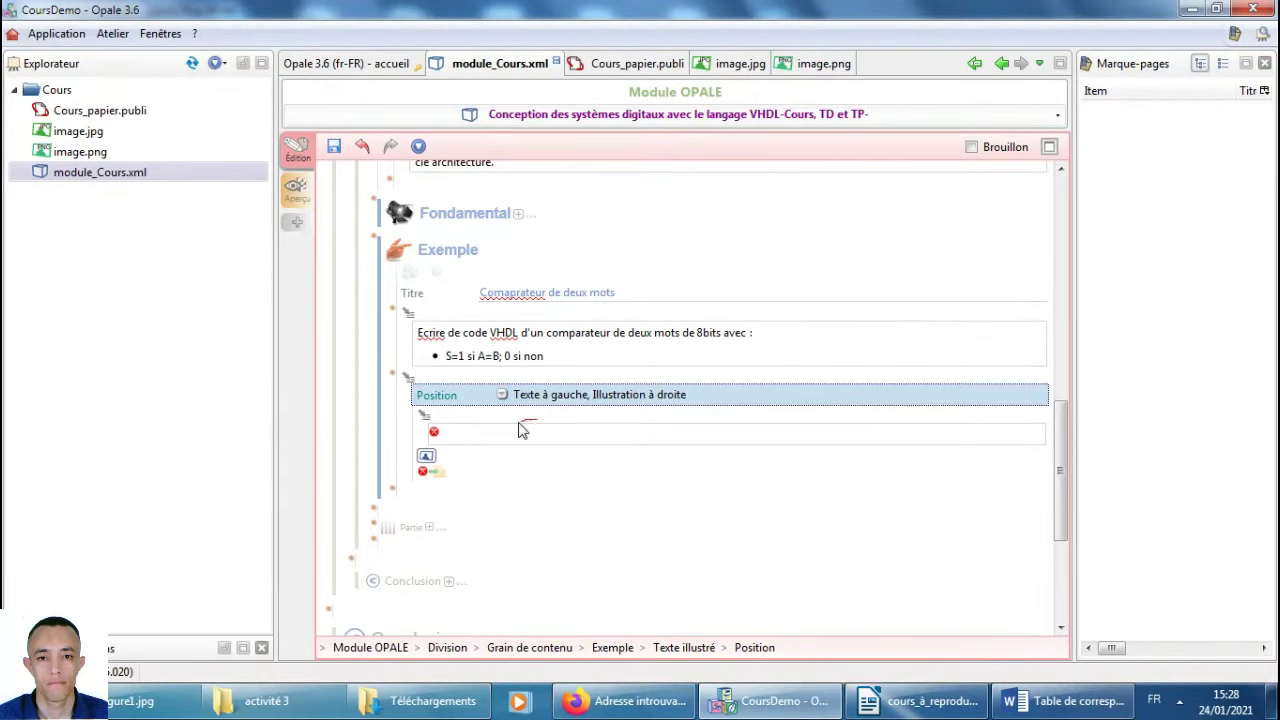
click(489, 434)
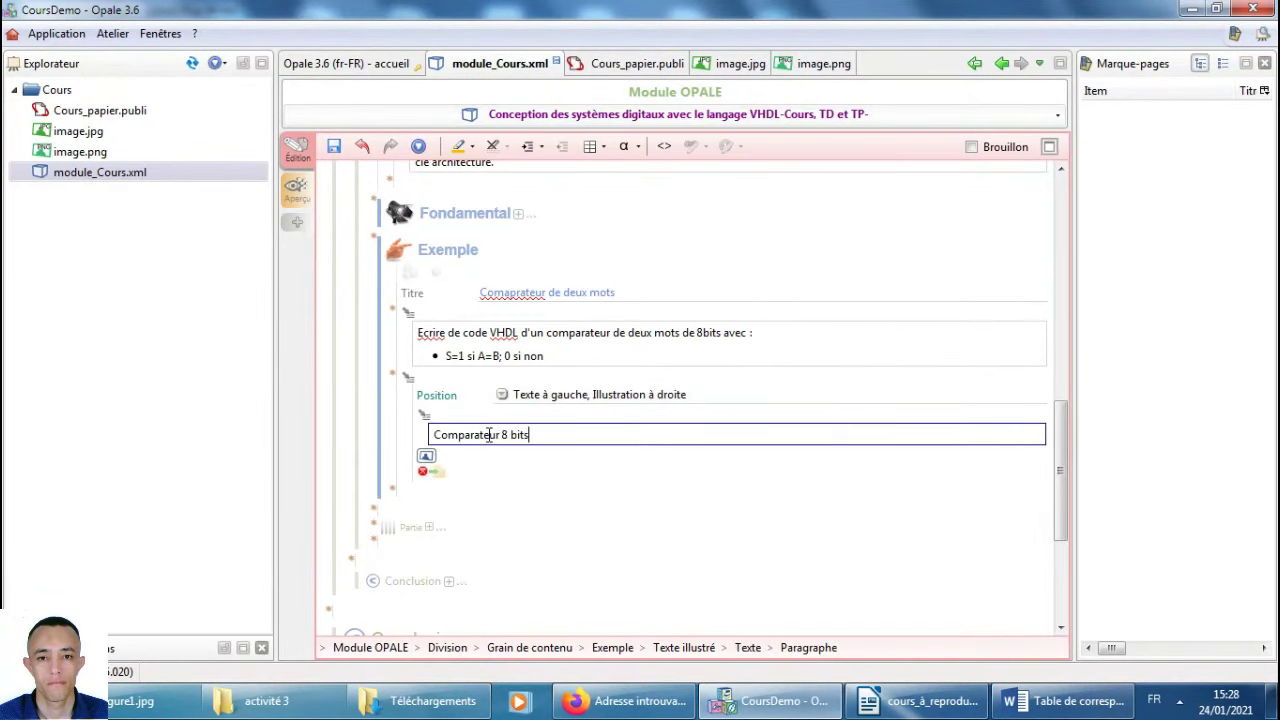
key(alt+Tab)
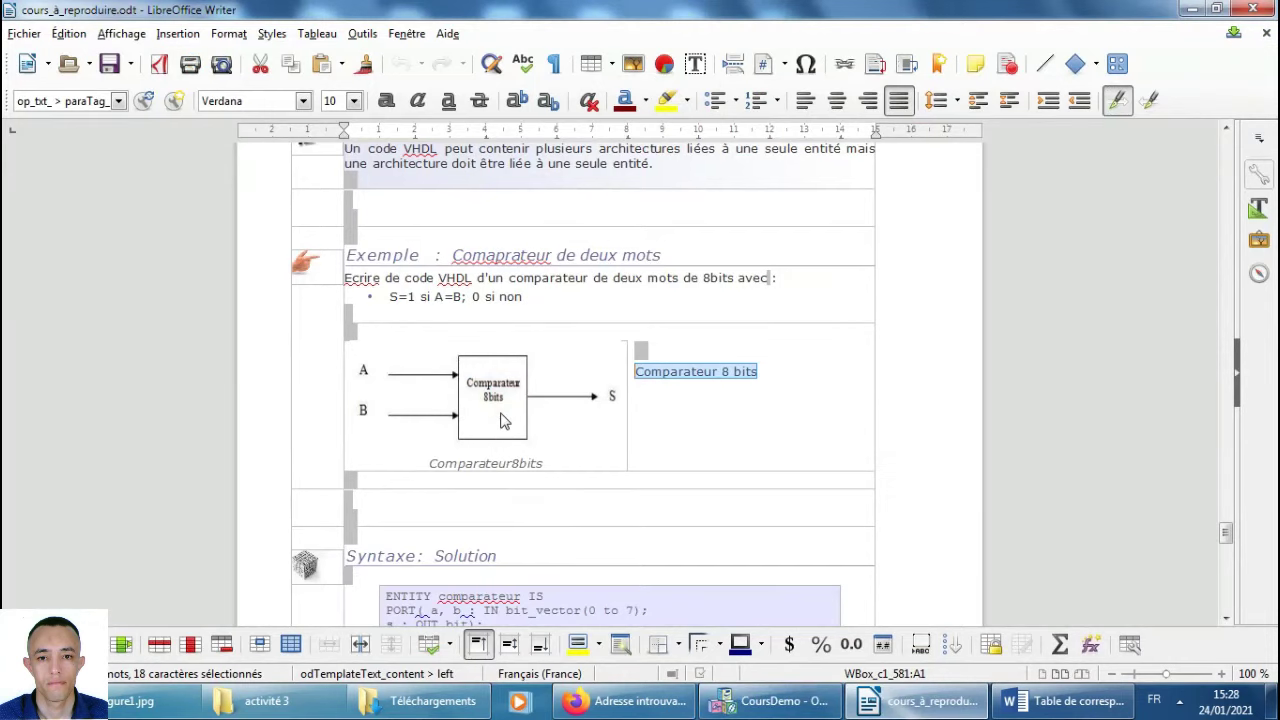
key(alt+Tab)
text(Comparateur 8 bits)
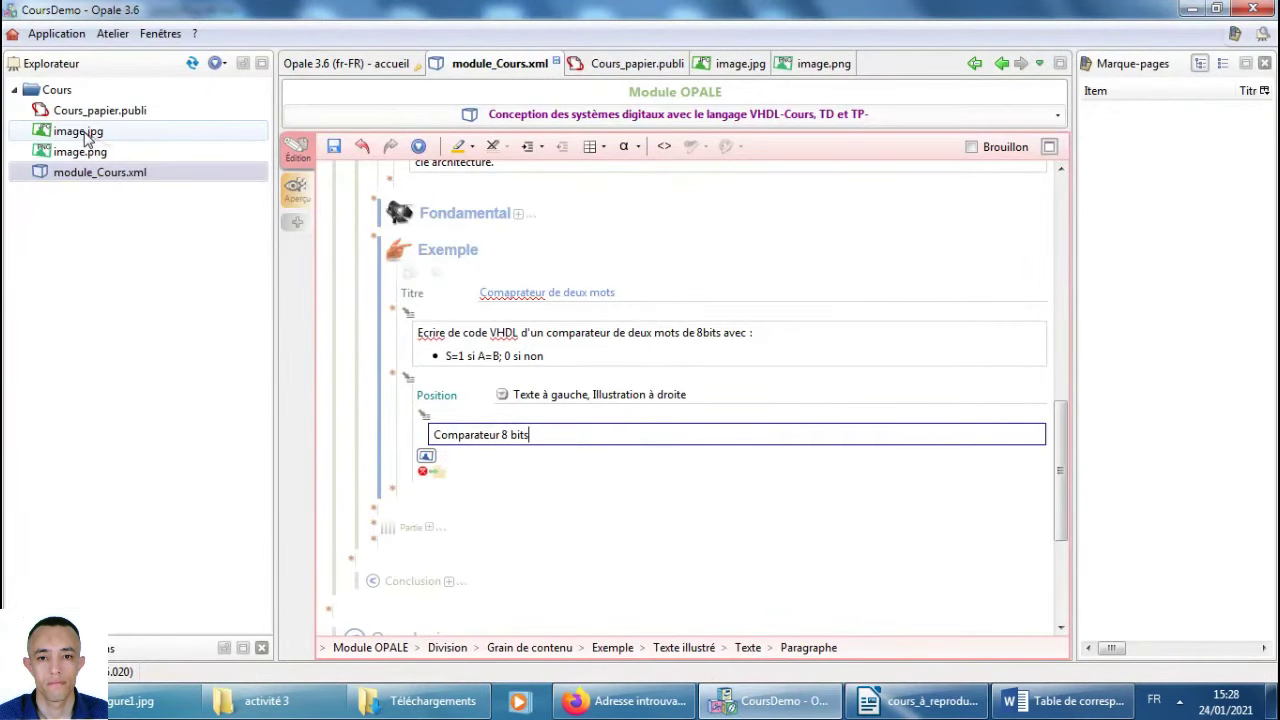
Place image.jpg in the illustration slot, save the module, and open Cours_papier.publi.
mouse_move(87, 139)
drag(87, 139, 432, 466)
key(ctrl+s)
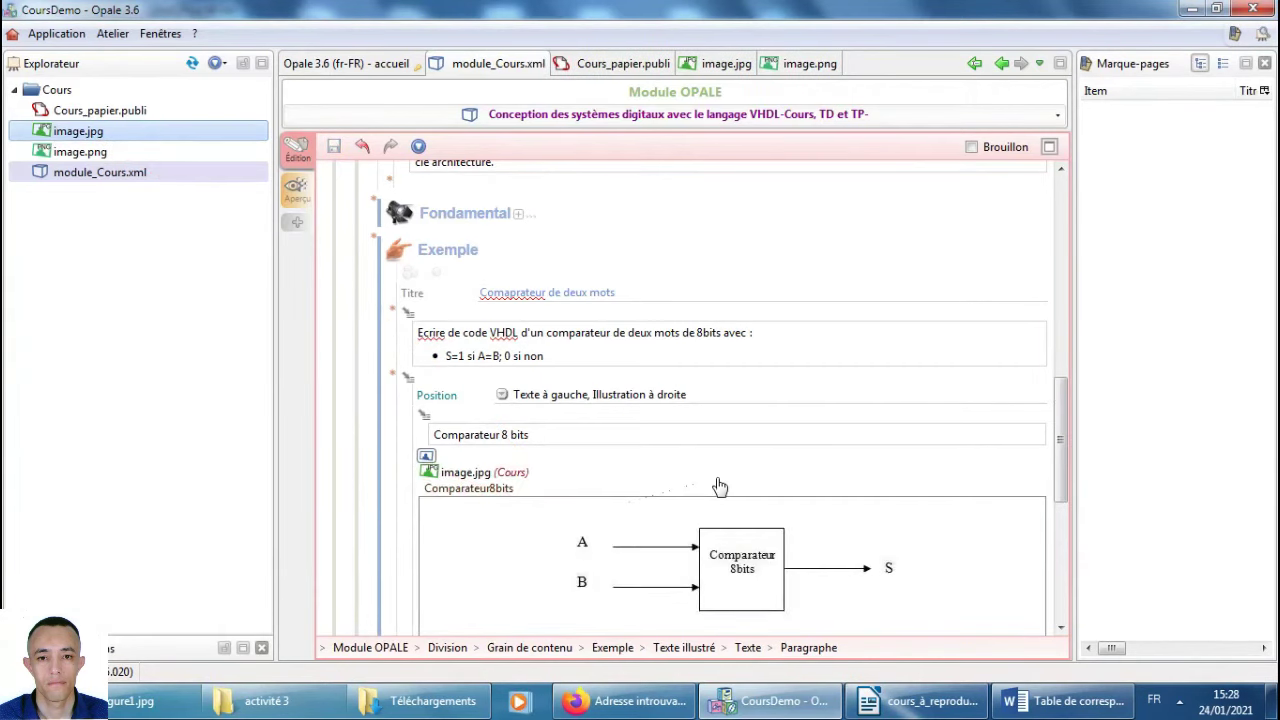
scroll(717, 580, down, 3)
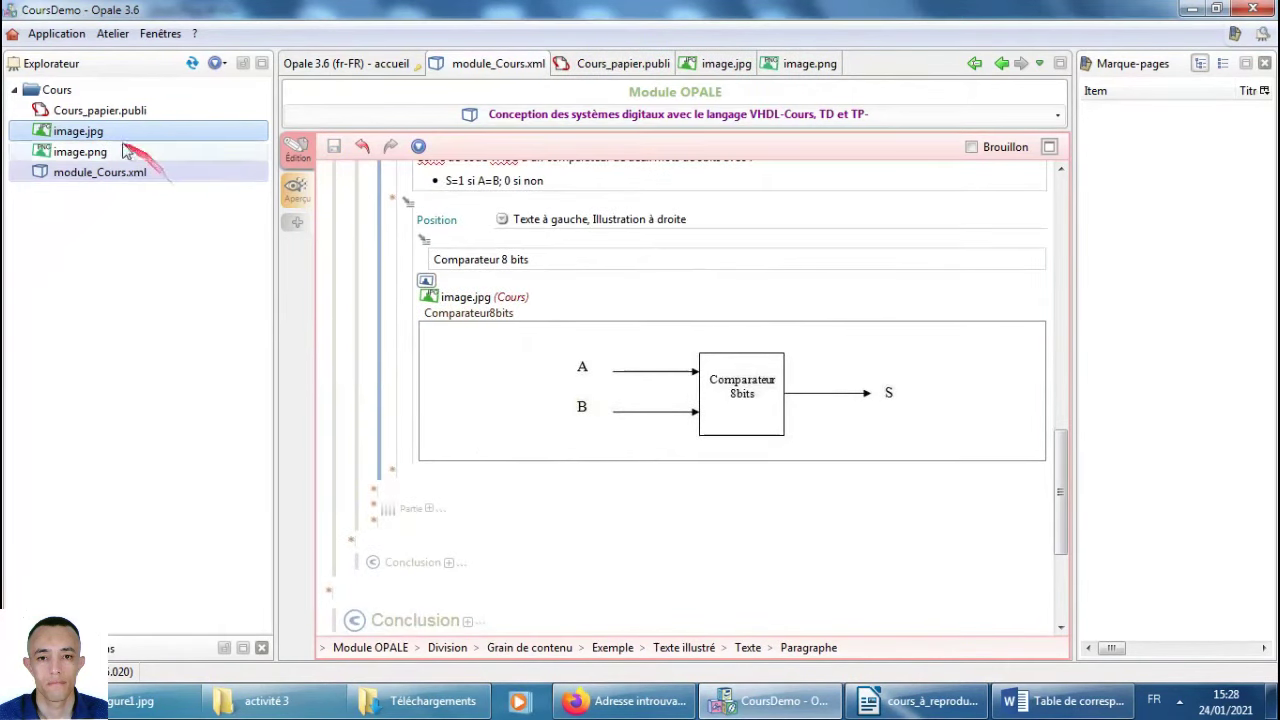
double_click(100, 111)
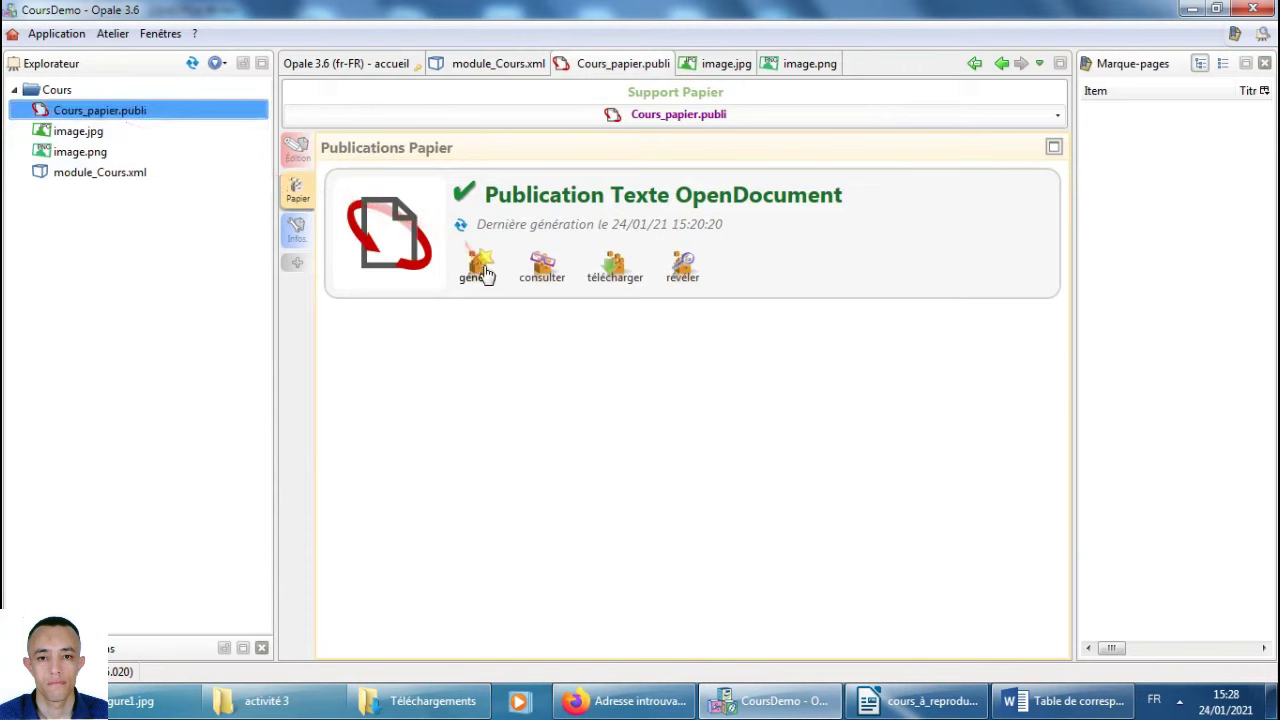
Generate the OpenDocument paper version and open it for viewing.
click(484, 268)
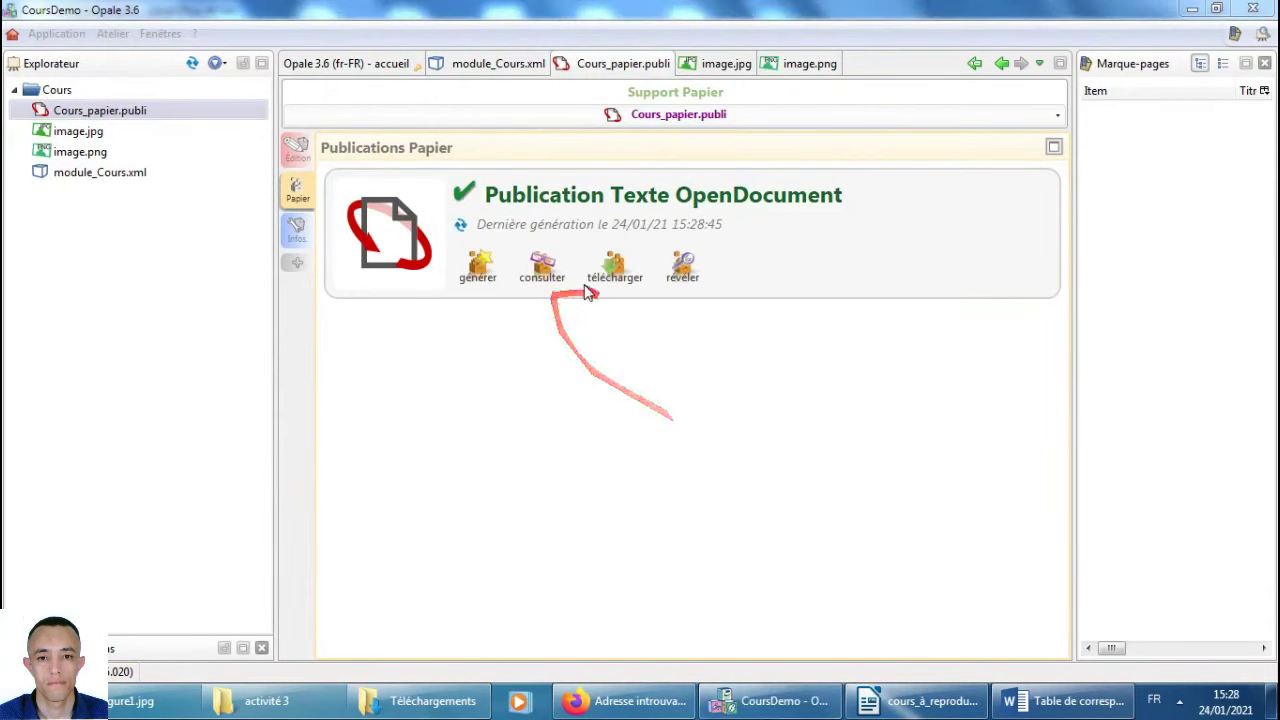
click(545, 272)
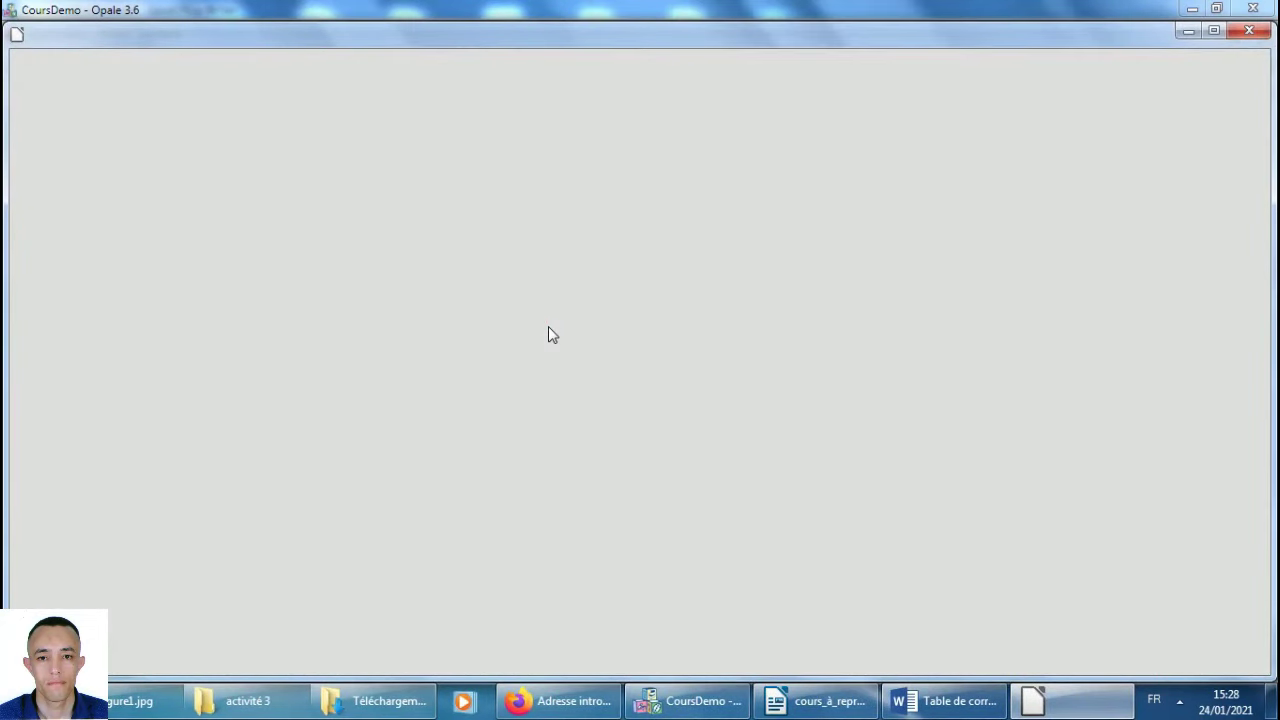
Review Cours_papier.odt down to the comparator example, then reopen module_Cours.xml in Opale.
scroll(684, 410, down, 5)
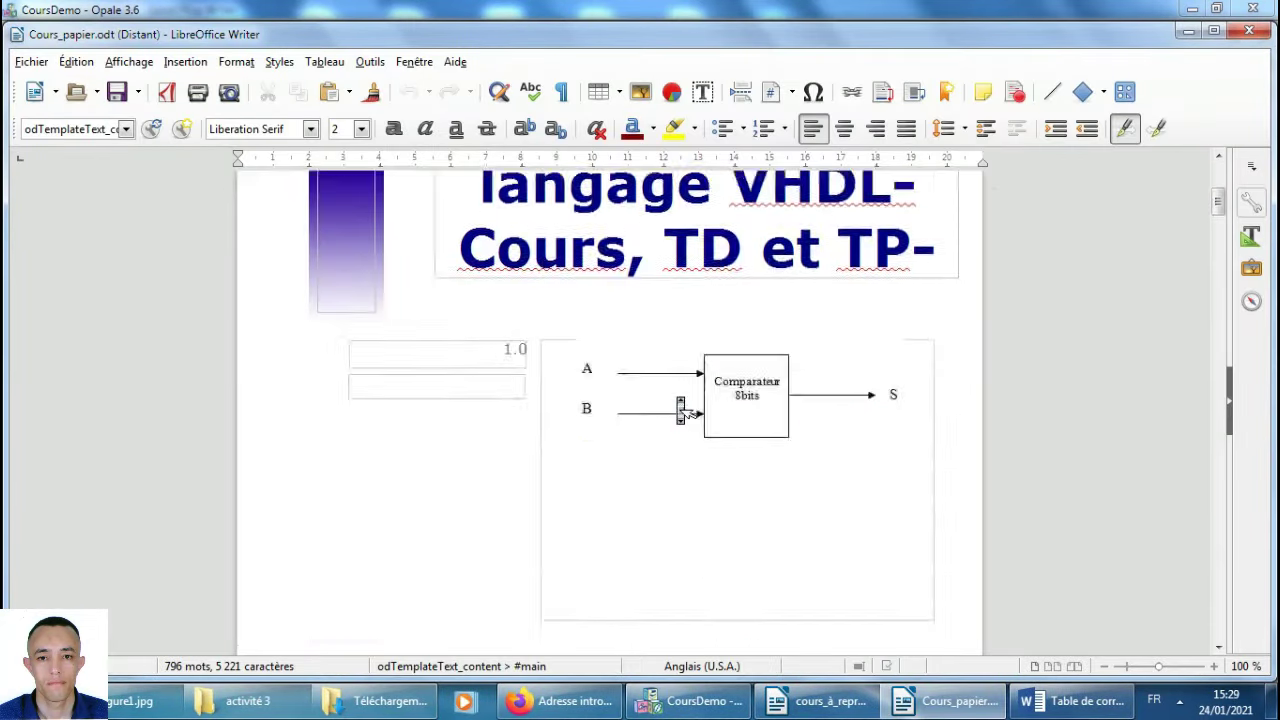
scroll(684, 410, down, 20)
scroll(684, 410, down, 10)
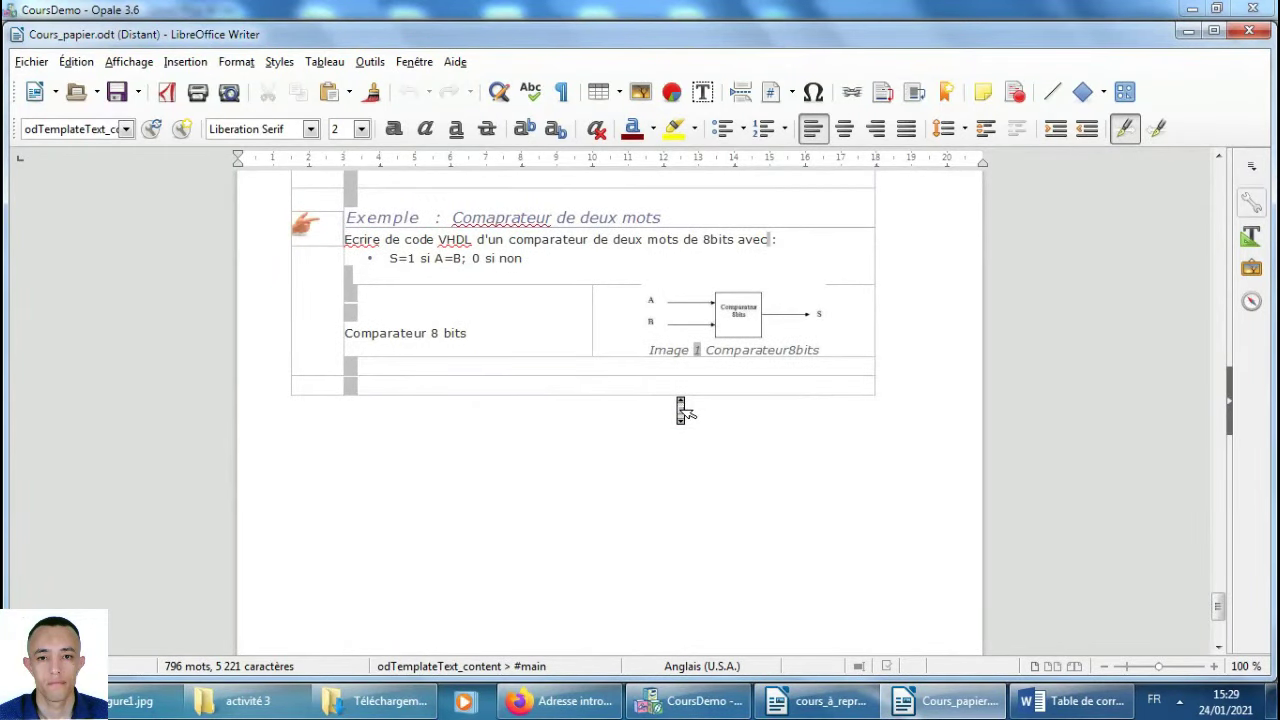
scroll(684, 410, up, 3)
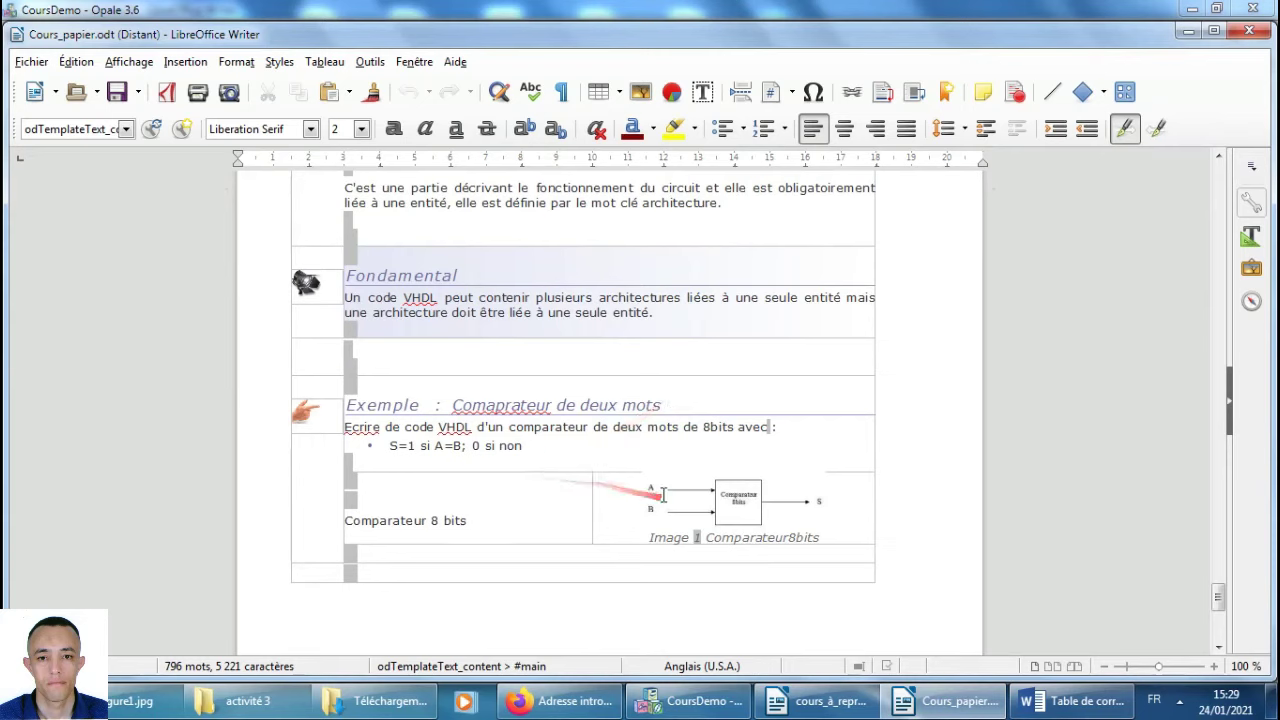
scroll(661, 490, down, 1)
click(651, 522)
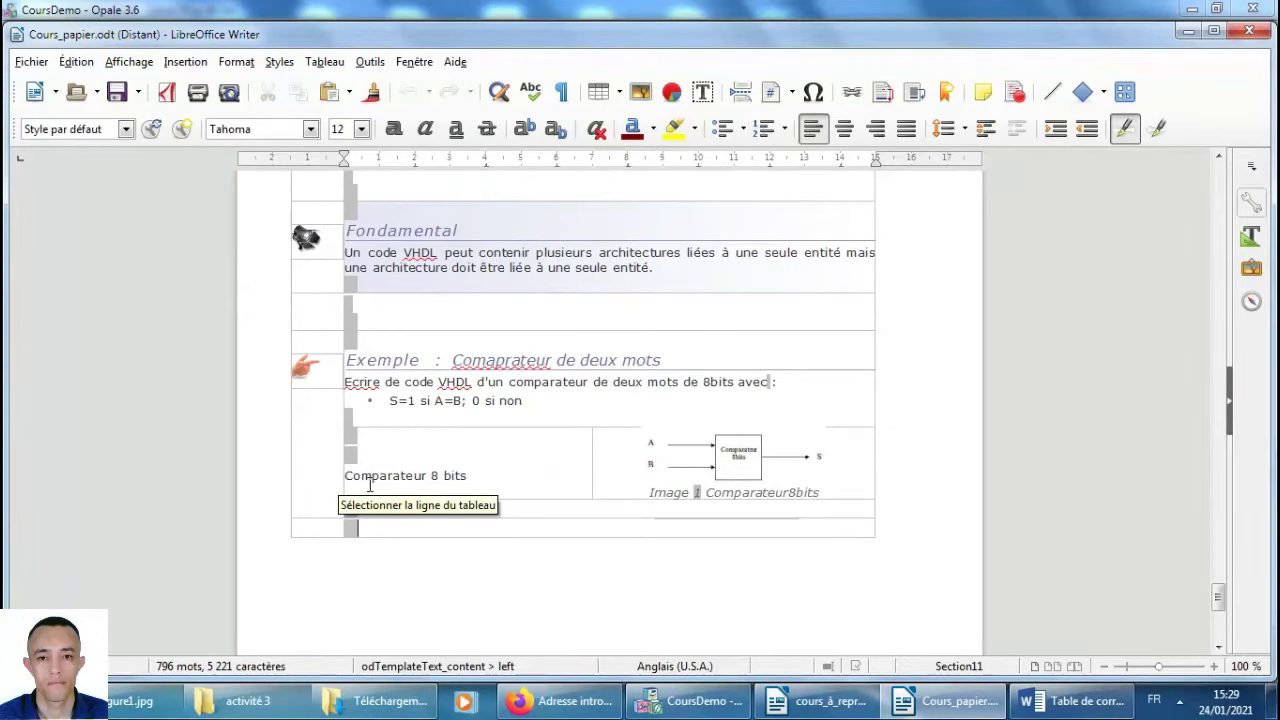
click(666, 703)
double_click(93, 175)
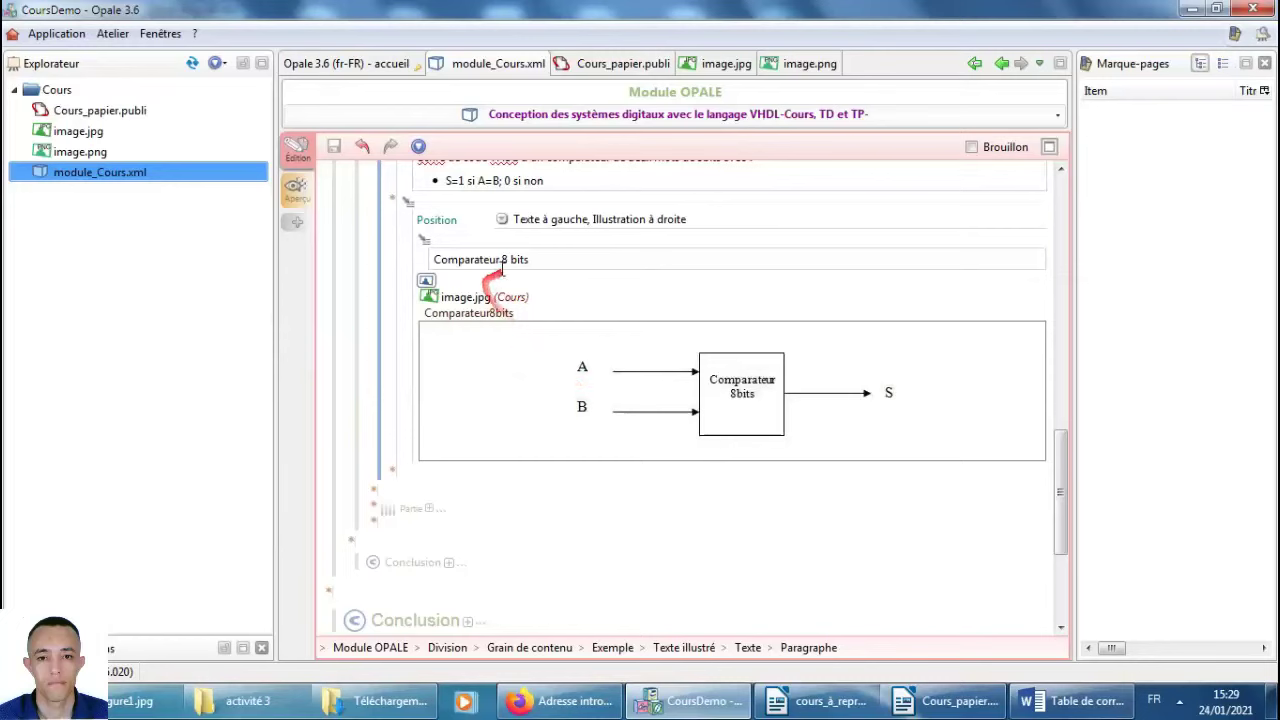
Switch the illustrated text to text right, illustration left, save, and open Cours_papier.publi.
click(503, 220)
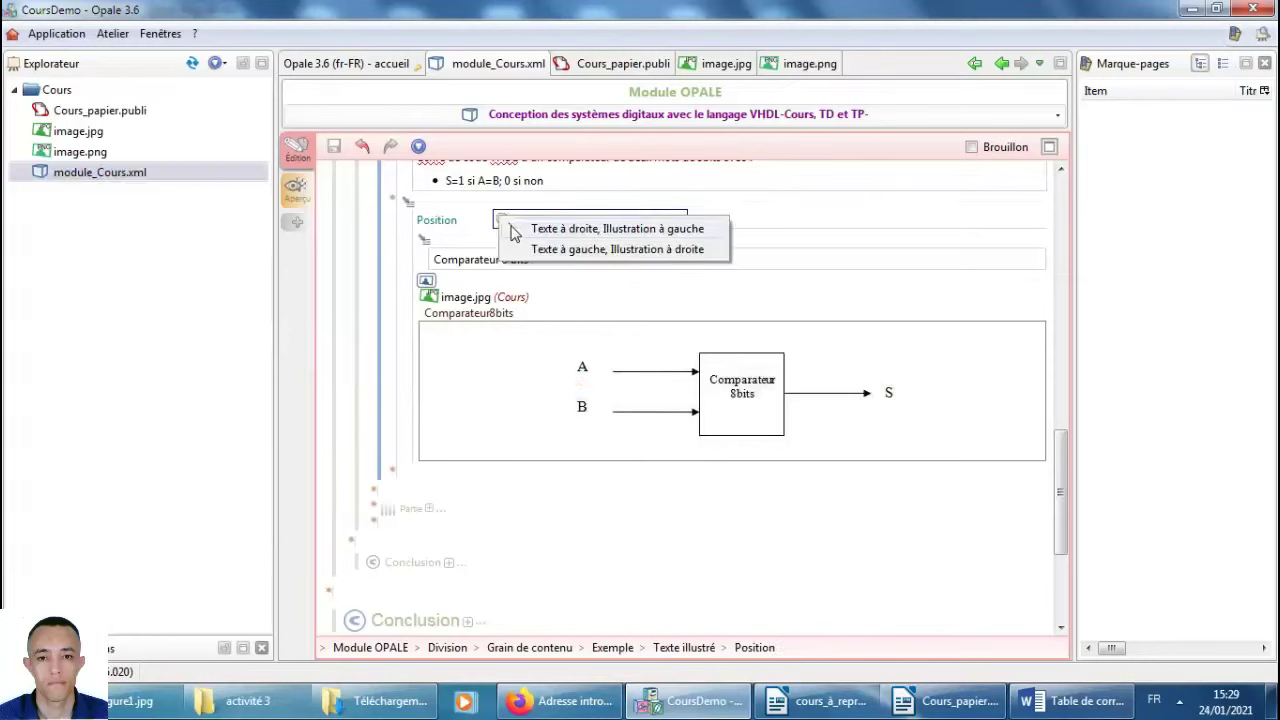
click(545, 248)
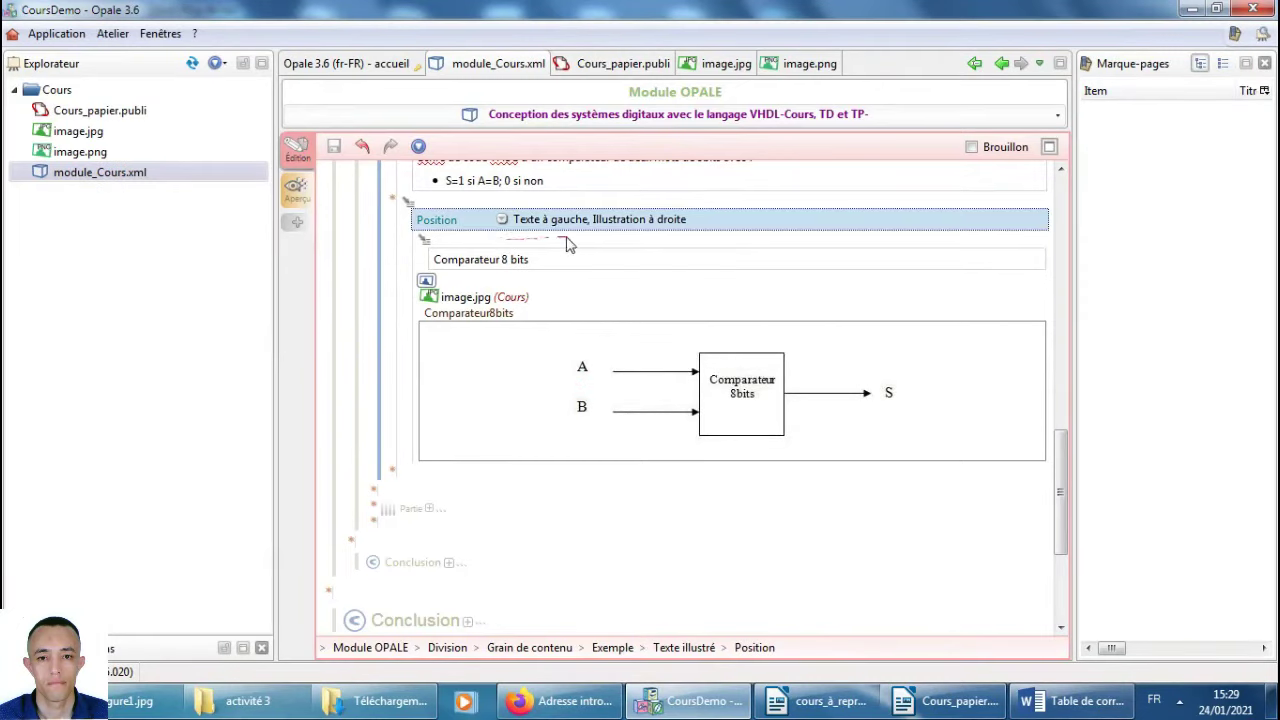
click(504, 221)
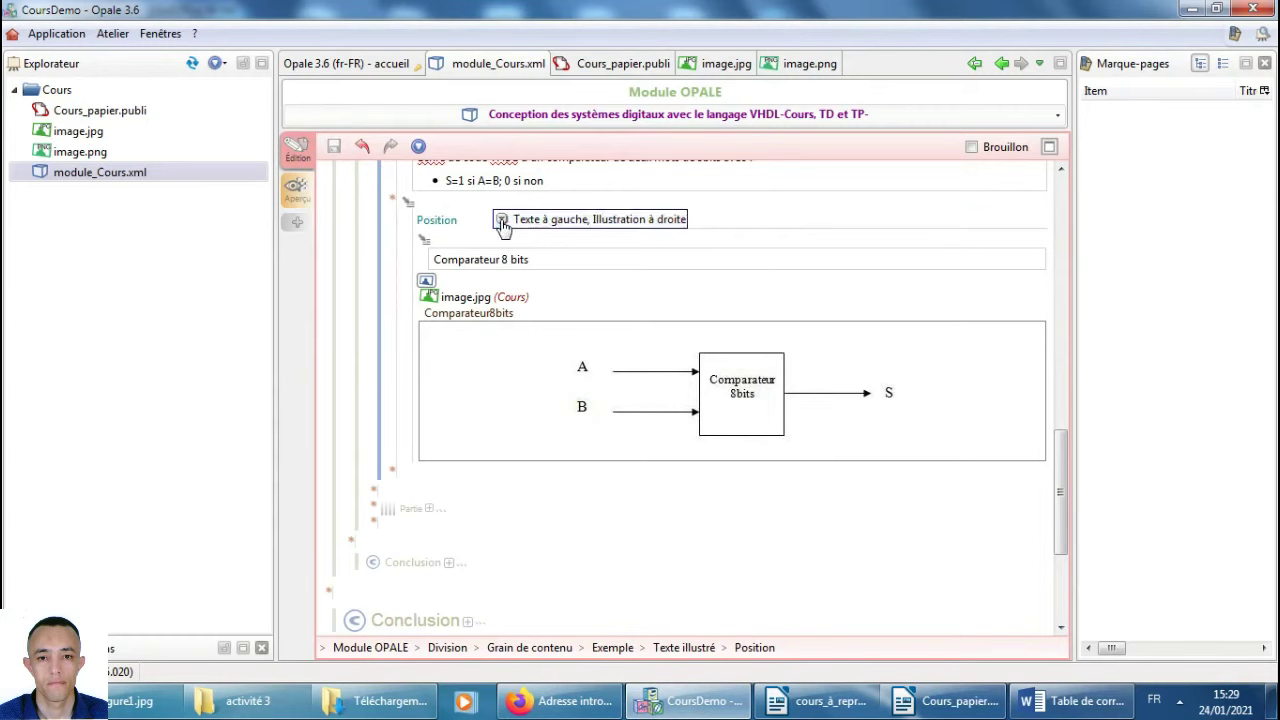
click(551, 230)
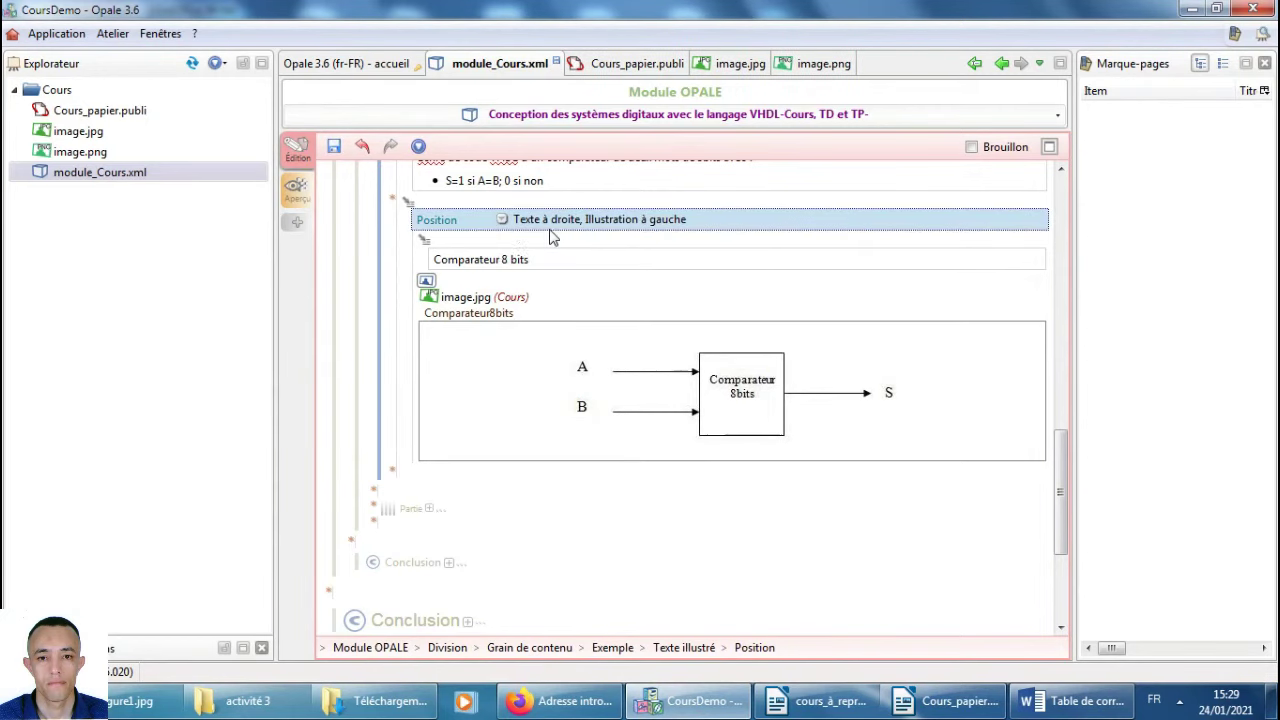
click(334, 146)
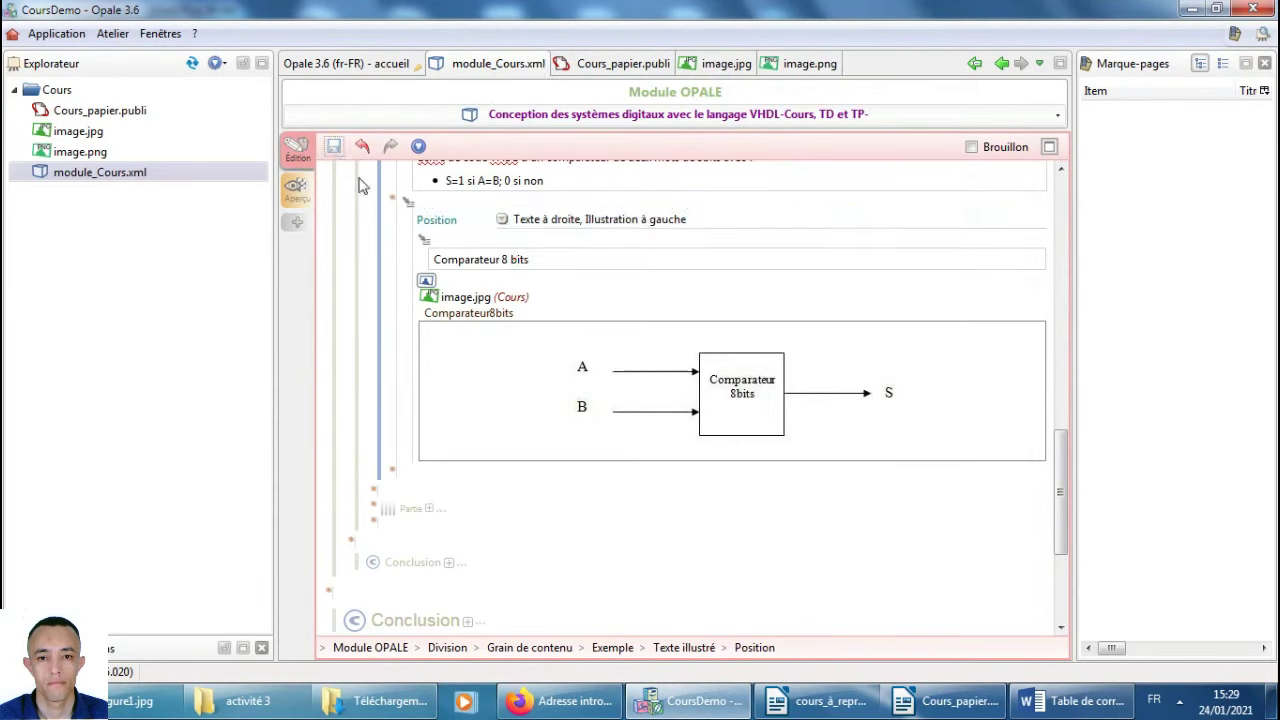
click(140, 180)
click(112, 113)
double_click(112, 116)
Regenerate the OpenDocument version and check the diagram sits left of 'Comparateur 8 bits' in Writer.
click(478, 263)
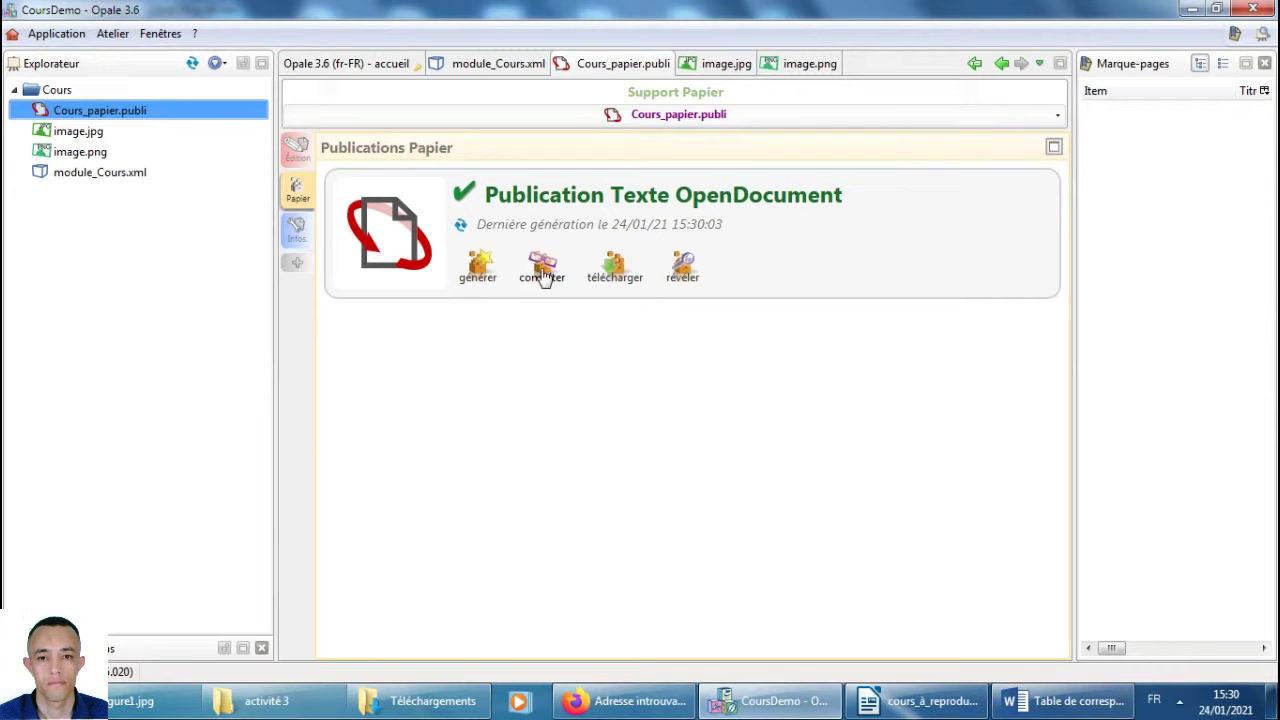
click(542, 270)
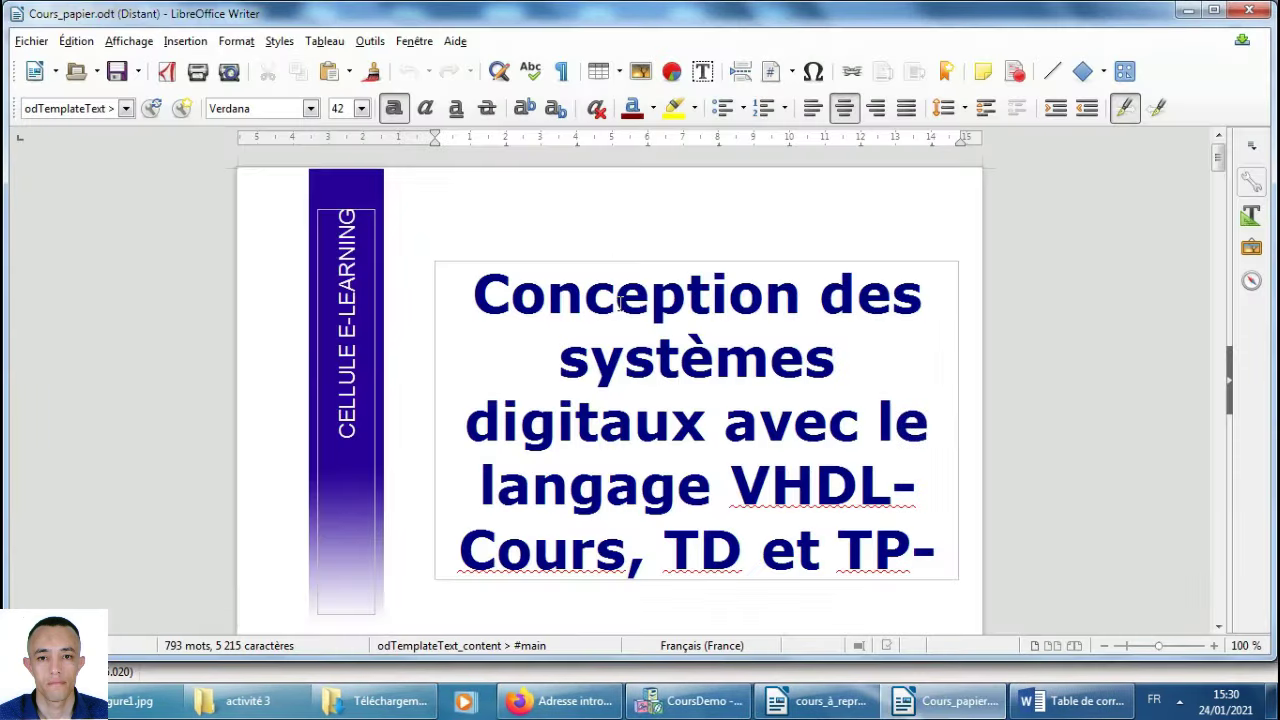
middle_click(583, 371)
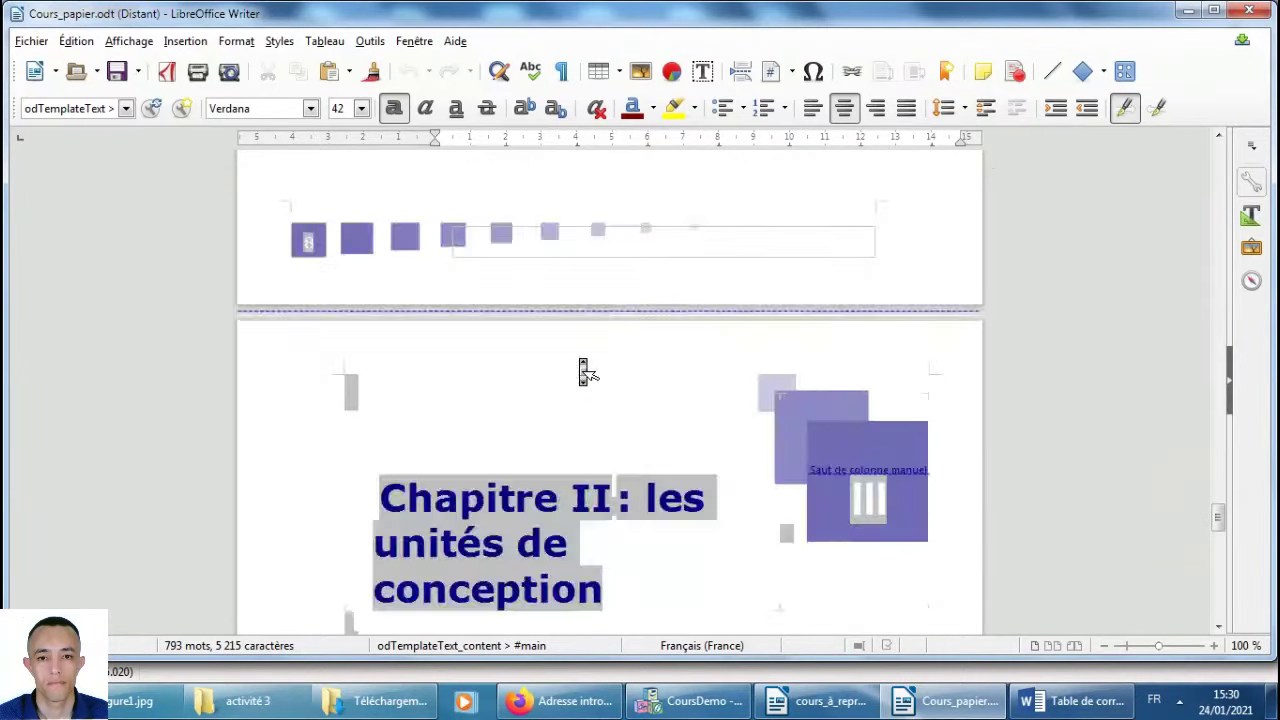
scroll(588, 372, down, 1)
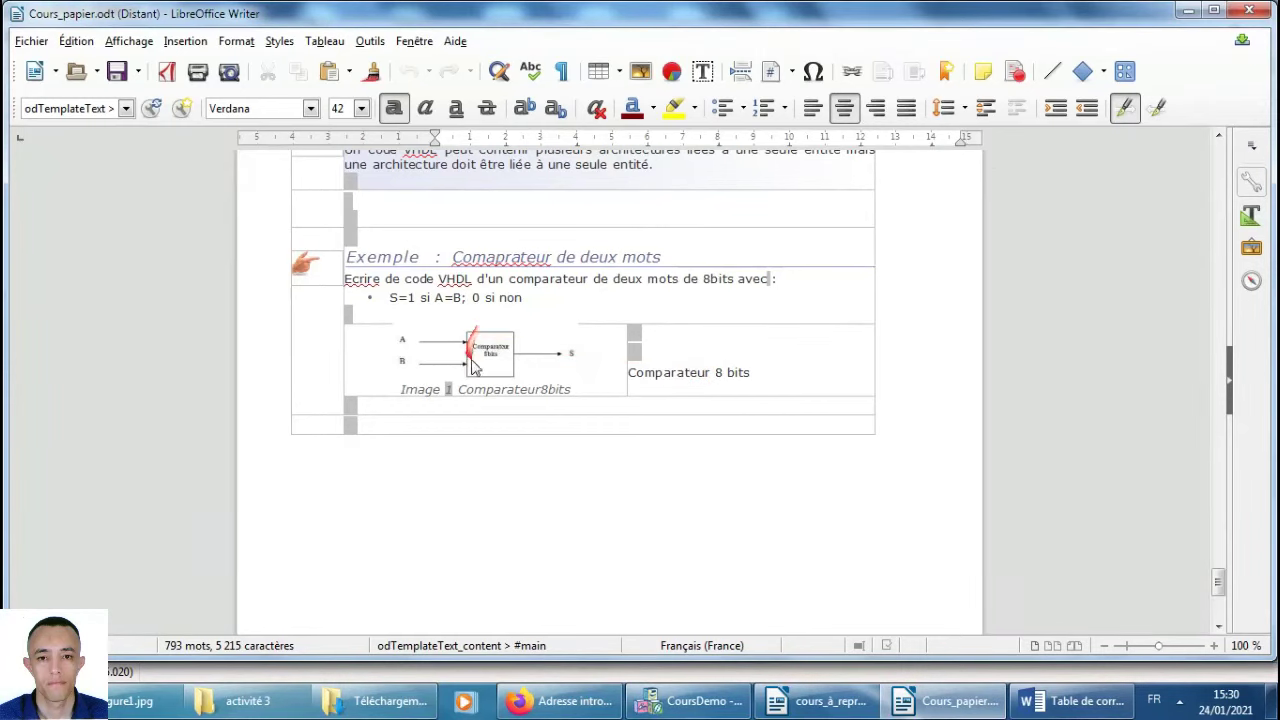
double_click(670, 372)
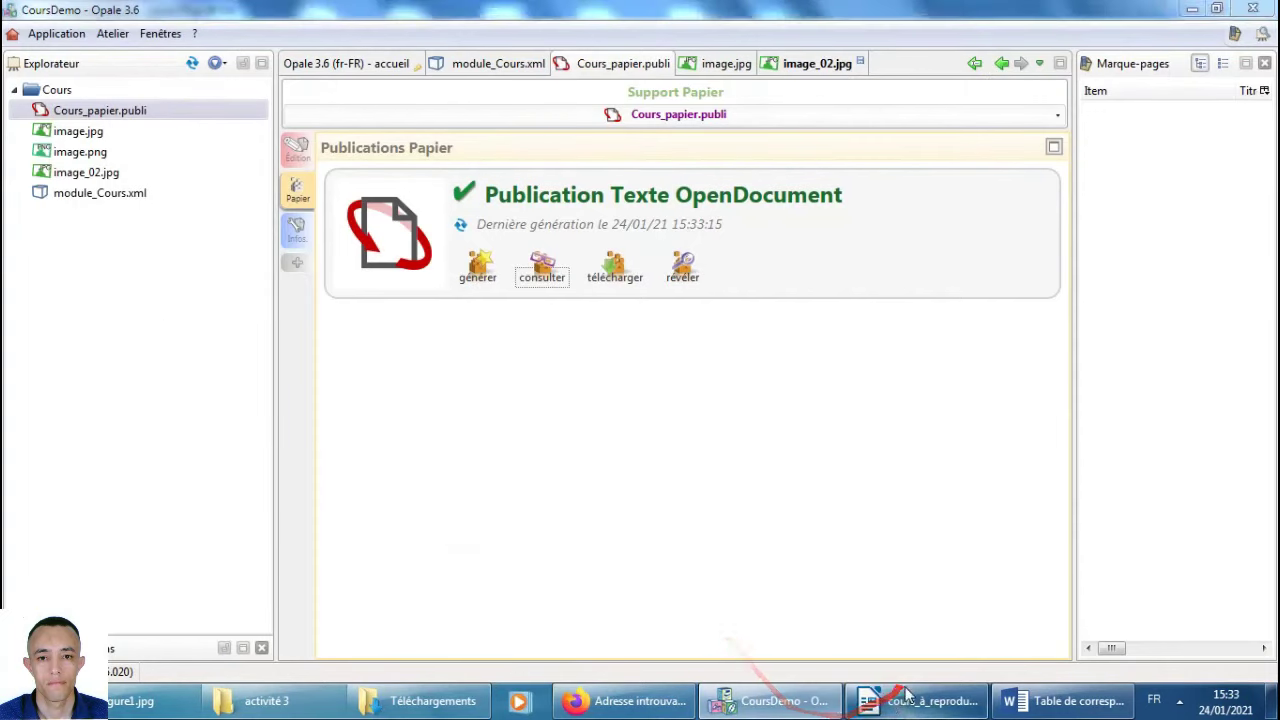
Select the word Solution under Syntaxe in cours_à_reproduire.odt, then return to Opale.
click(883, 697)
scroll(637, 515, down, 3)
scroll(634, 514, down, 4)
scroll(634, 514, up, 3)
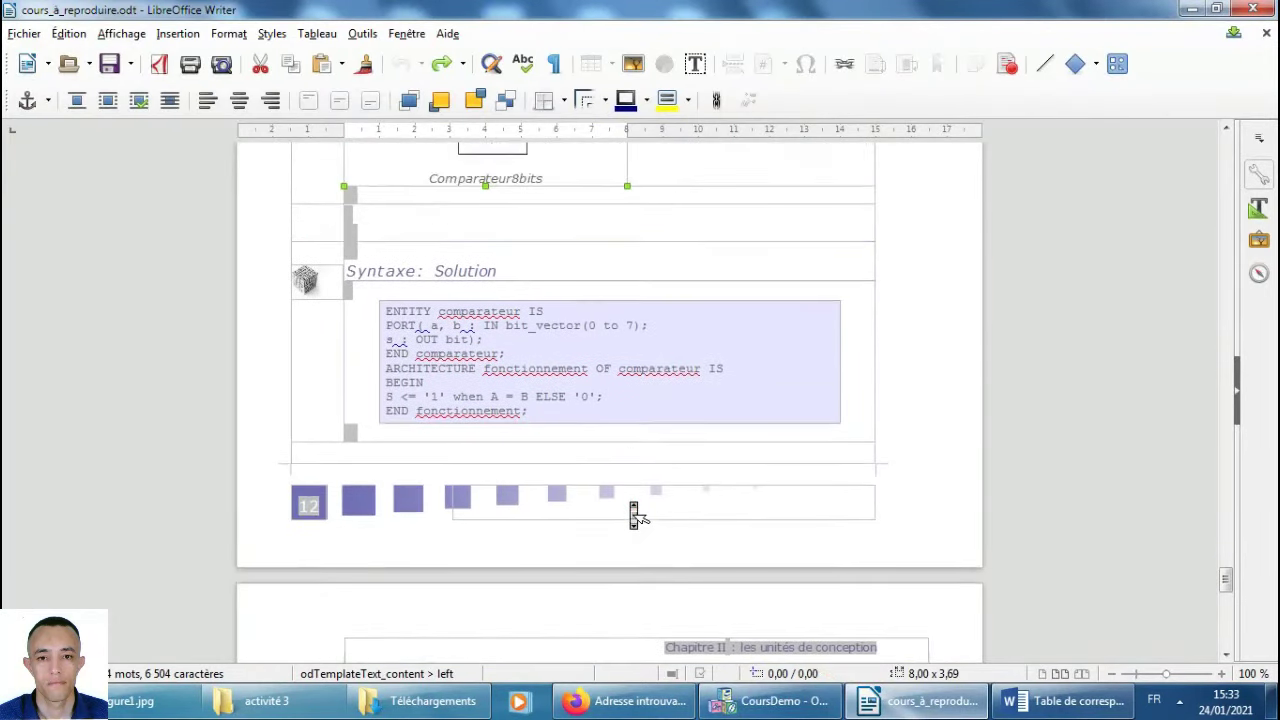
drag(501, 315, 441, 315)
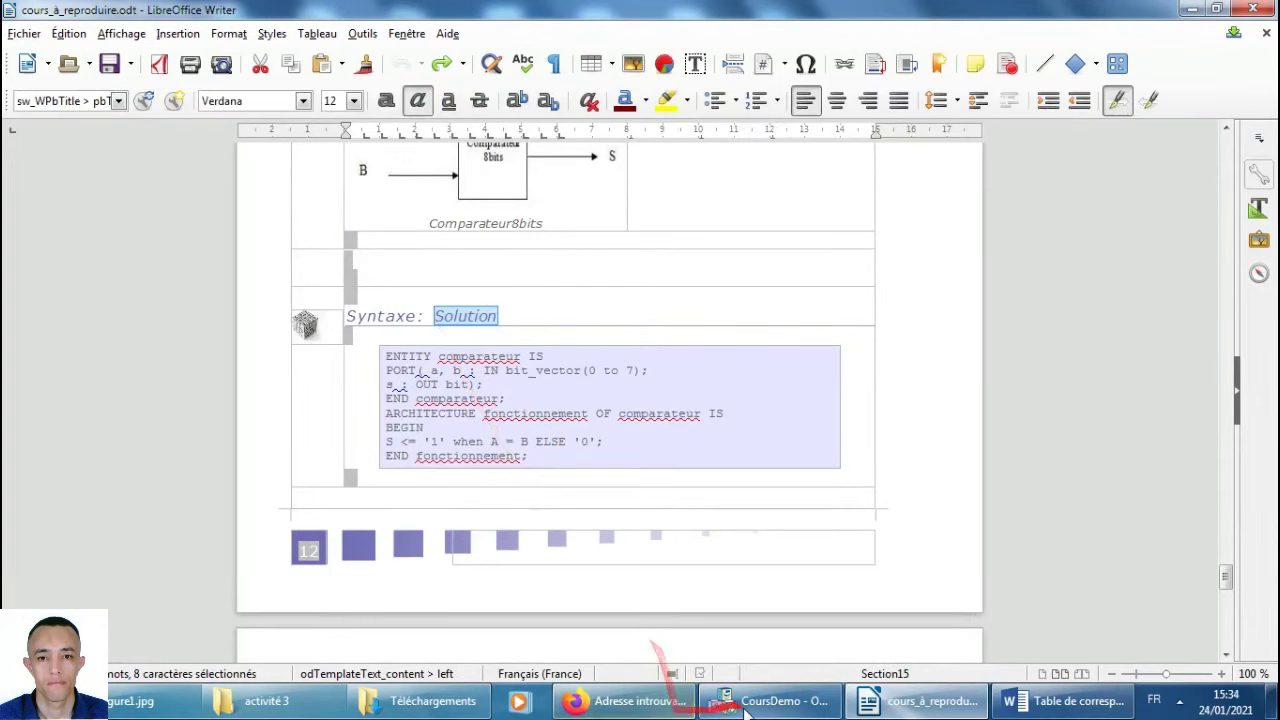
click(765, 700)
Insert a new Syntaxe grain after the comparator example in the module.
double_click(90, 192)
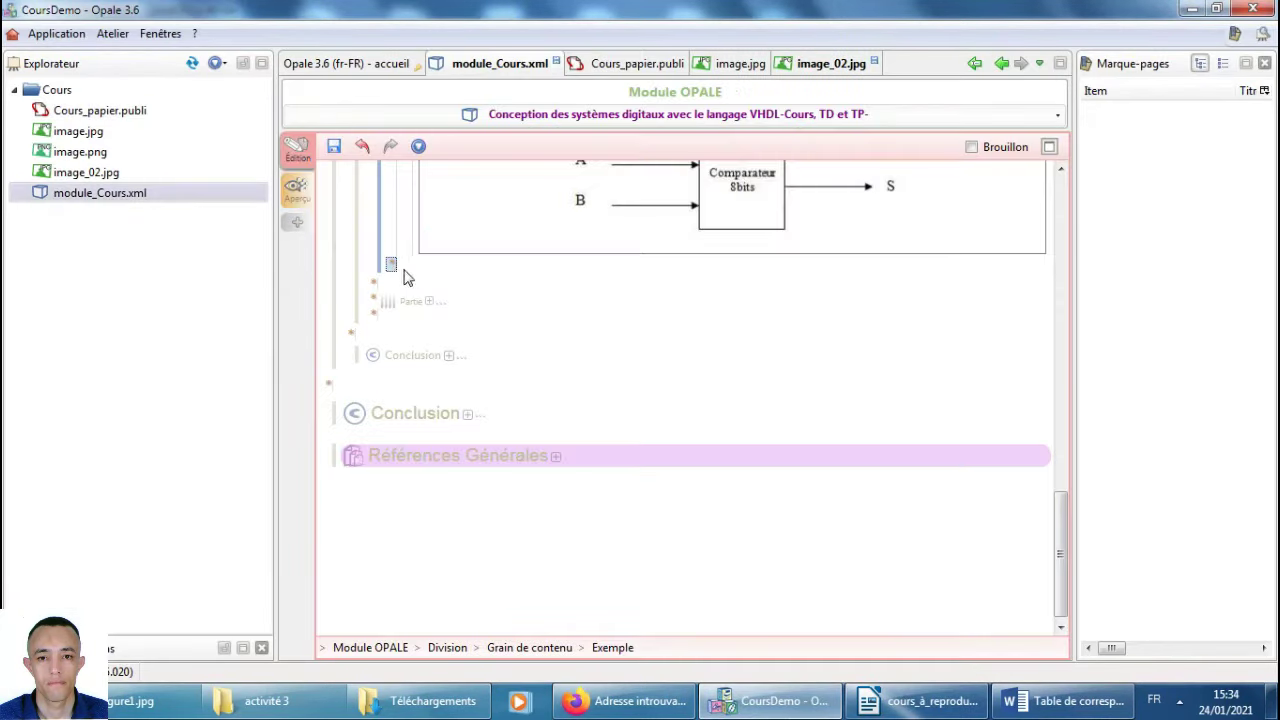
click(391, 266)
click(378, 289)
click(374, 285)
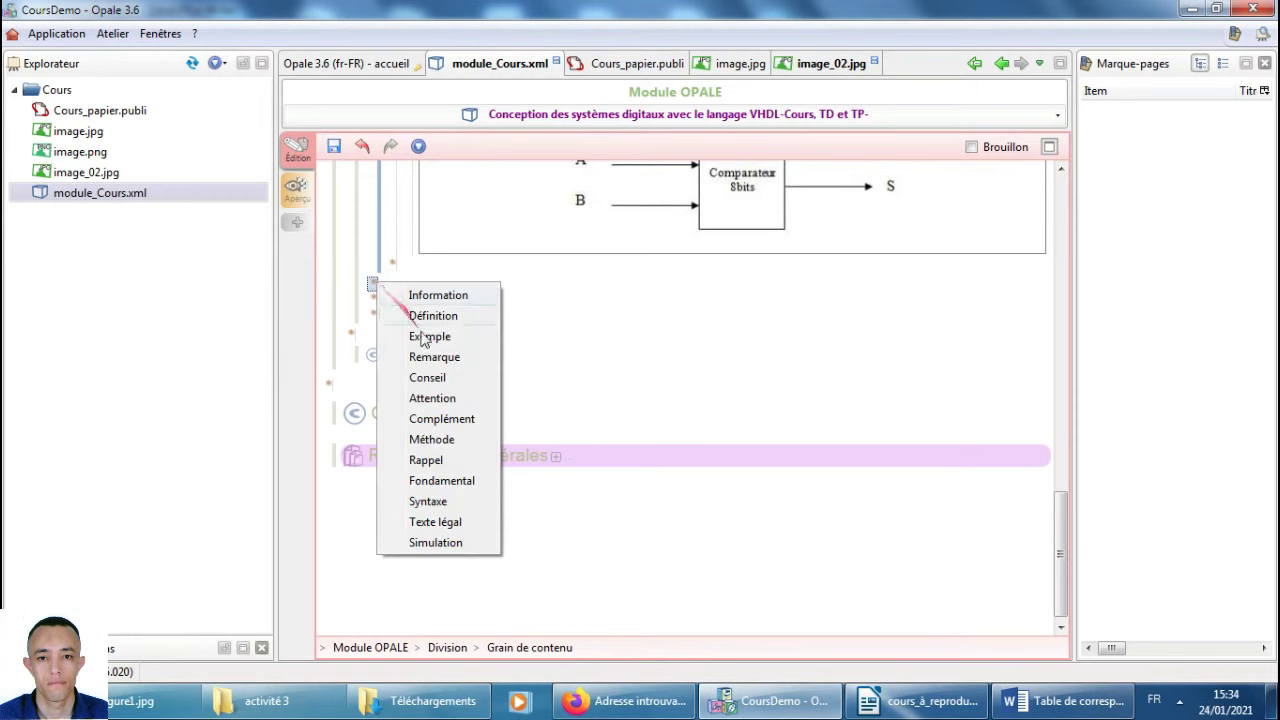
click(430, 501)
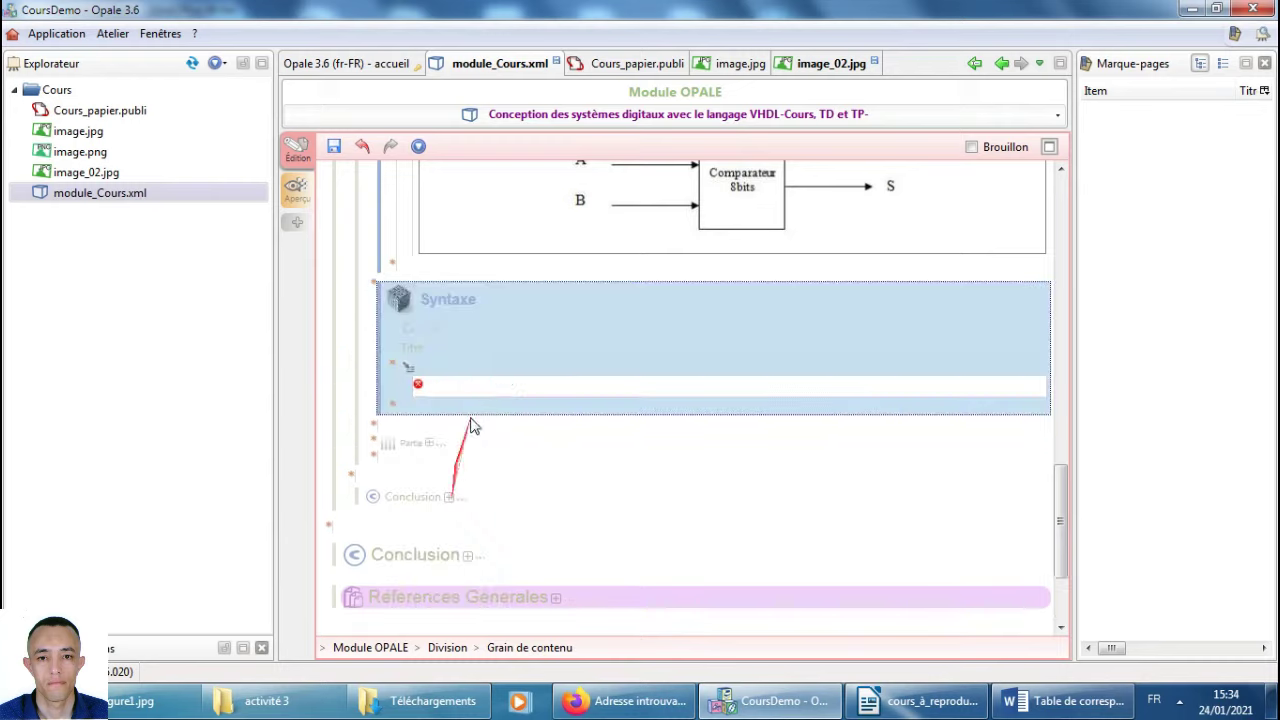
Title the Syntaxe grain 'Solution' and copy the VHDL code block from the Writer reference.
click(509, 349)
text(Solution)
key(alt+Tab)
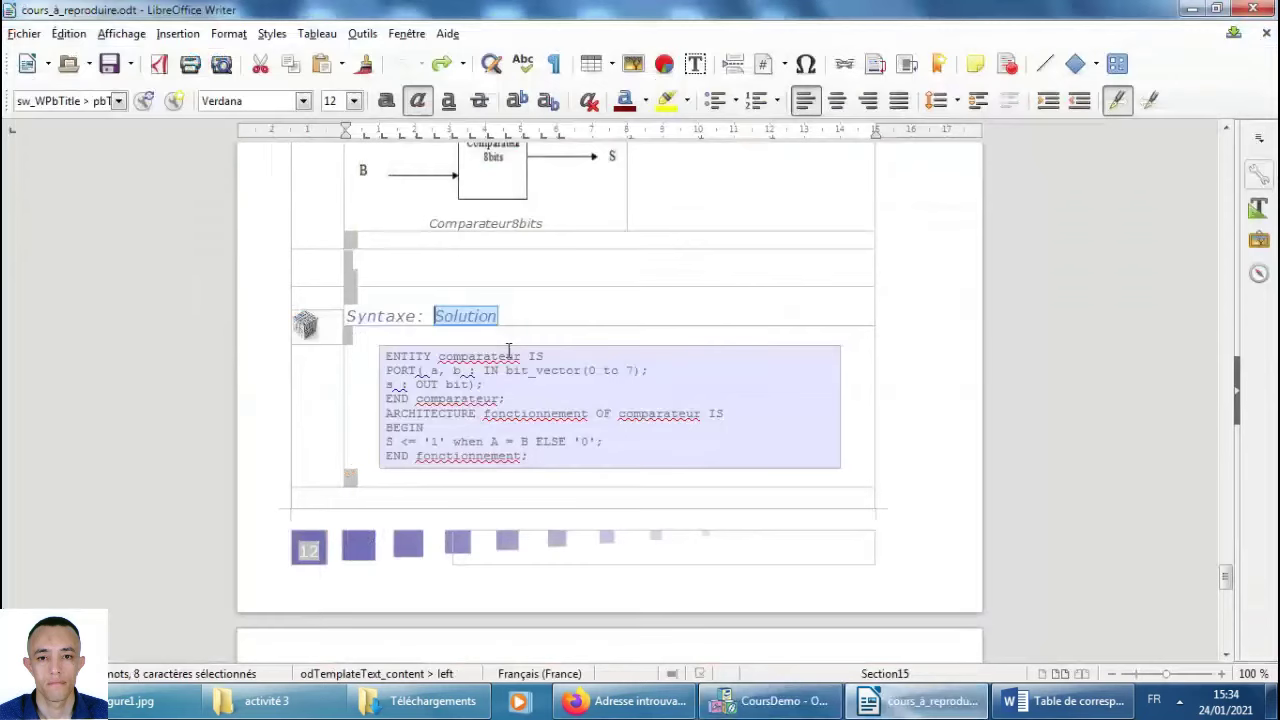
drag(547, 456, 386, 356)
key(ctrl+c)
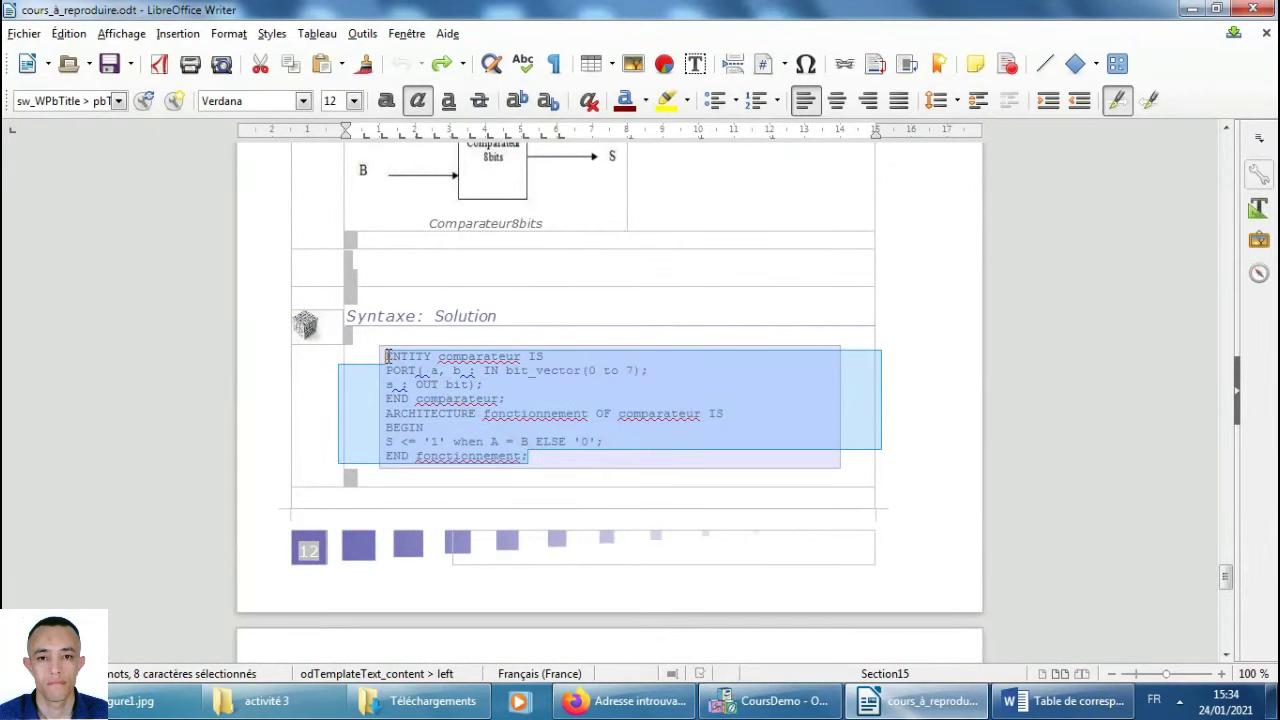
key(alt+Tab)
Paste the VHDL comparator code into the grain's text, remove the 'ddd' placeholder, and save.
click(460, 380)
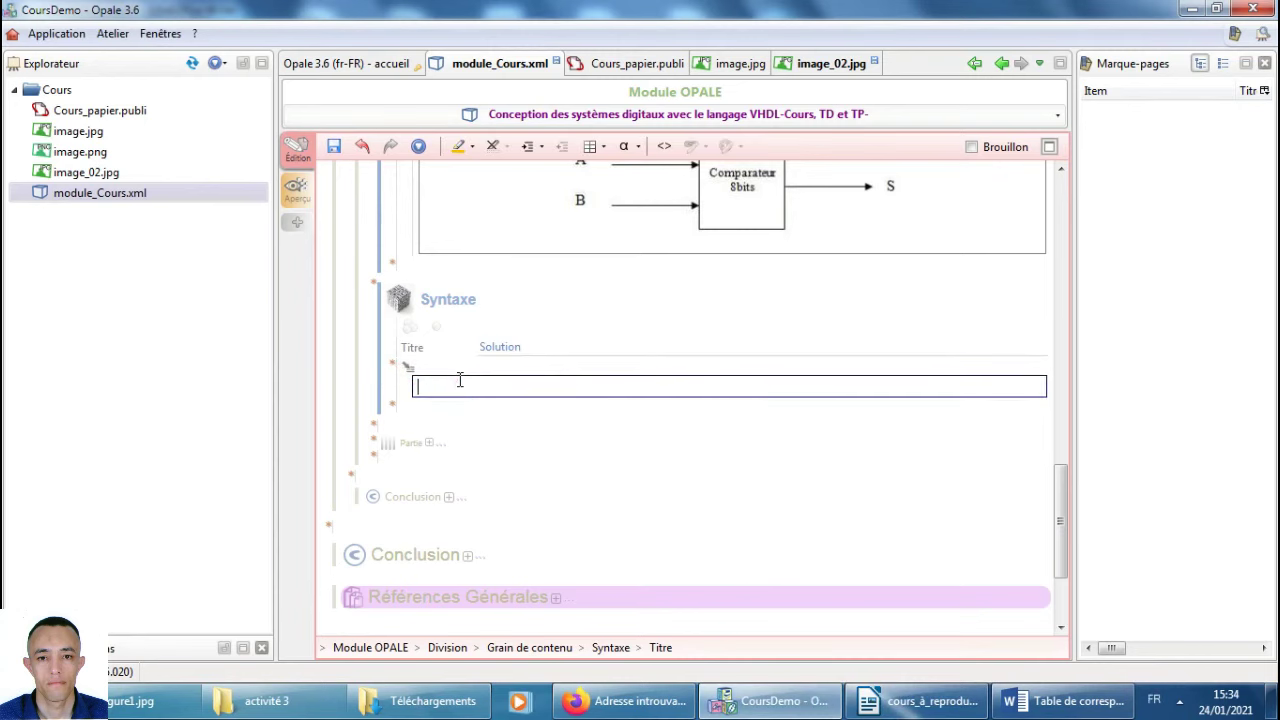
text(ddd)
key(Return)
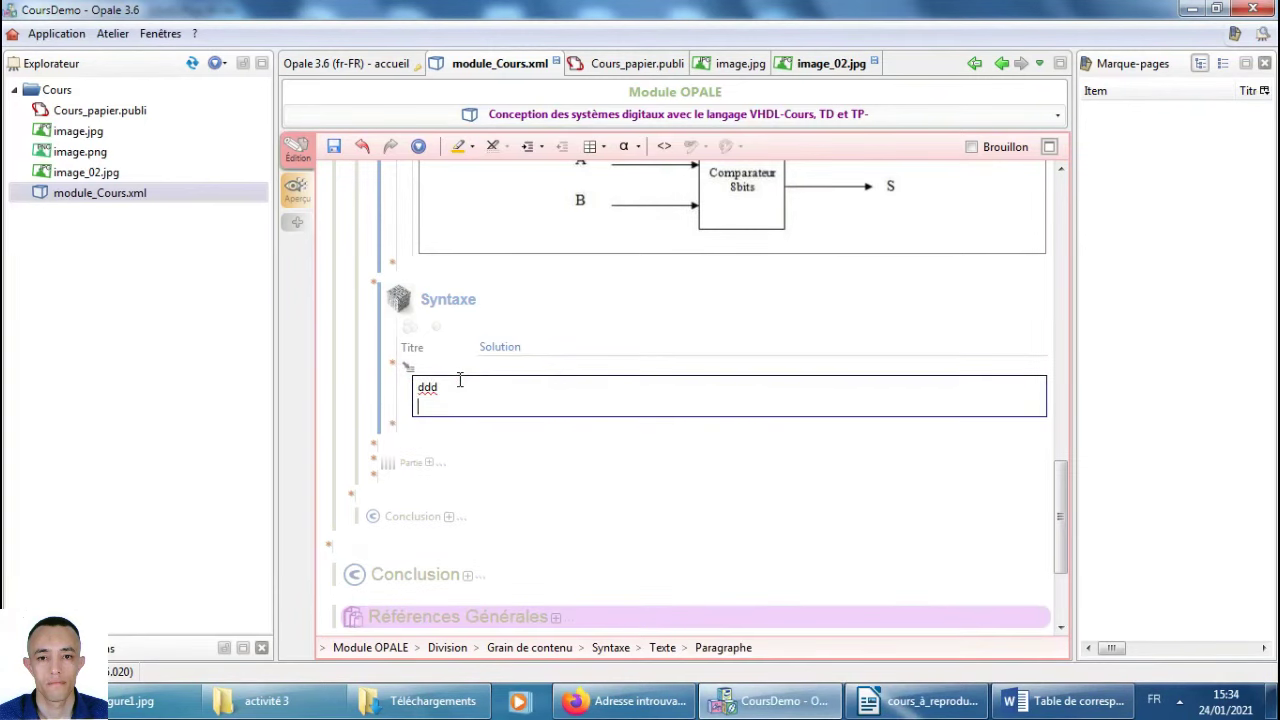
right_click(437, 402)
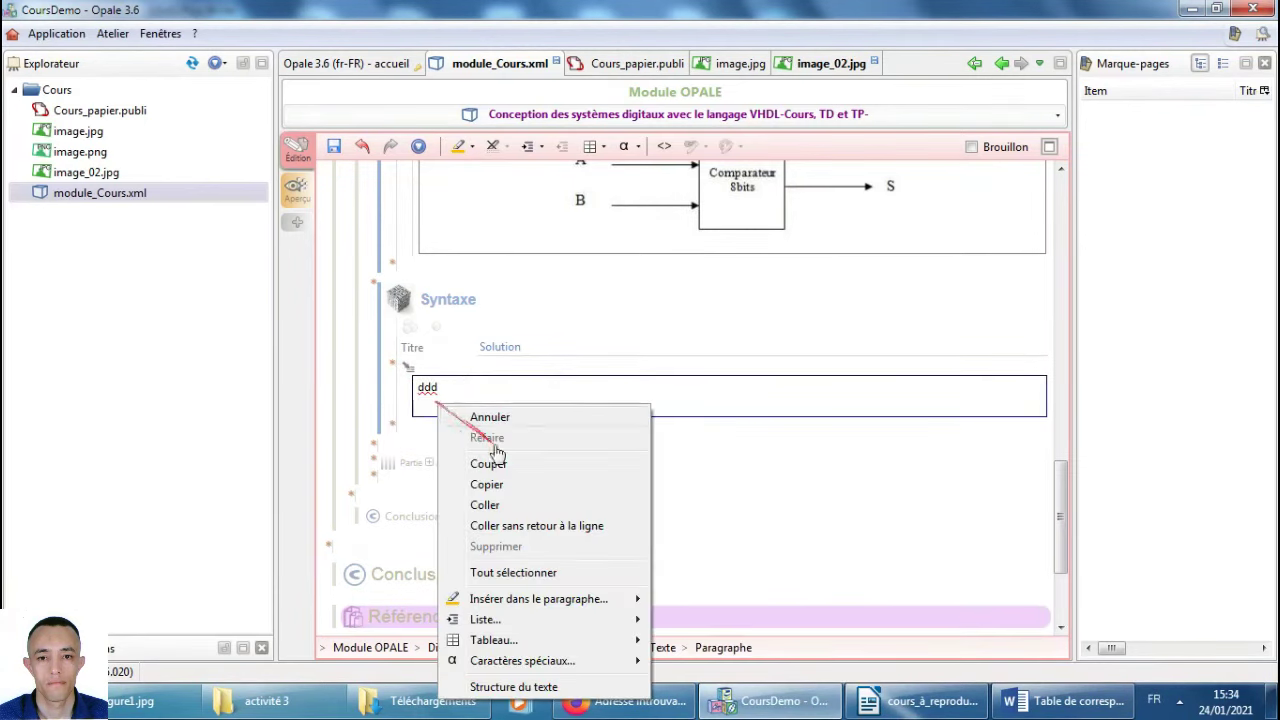
click(523, 511)
double_click(430, 384)
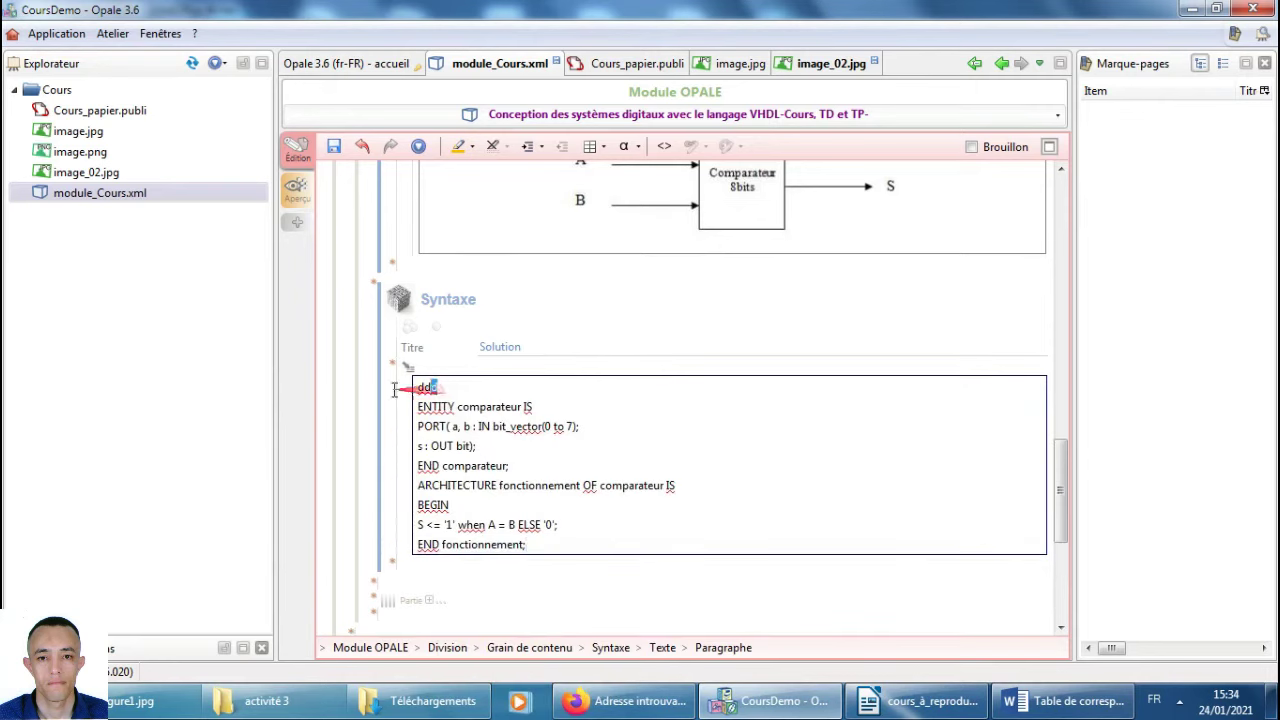
key(Delete)
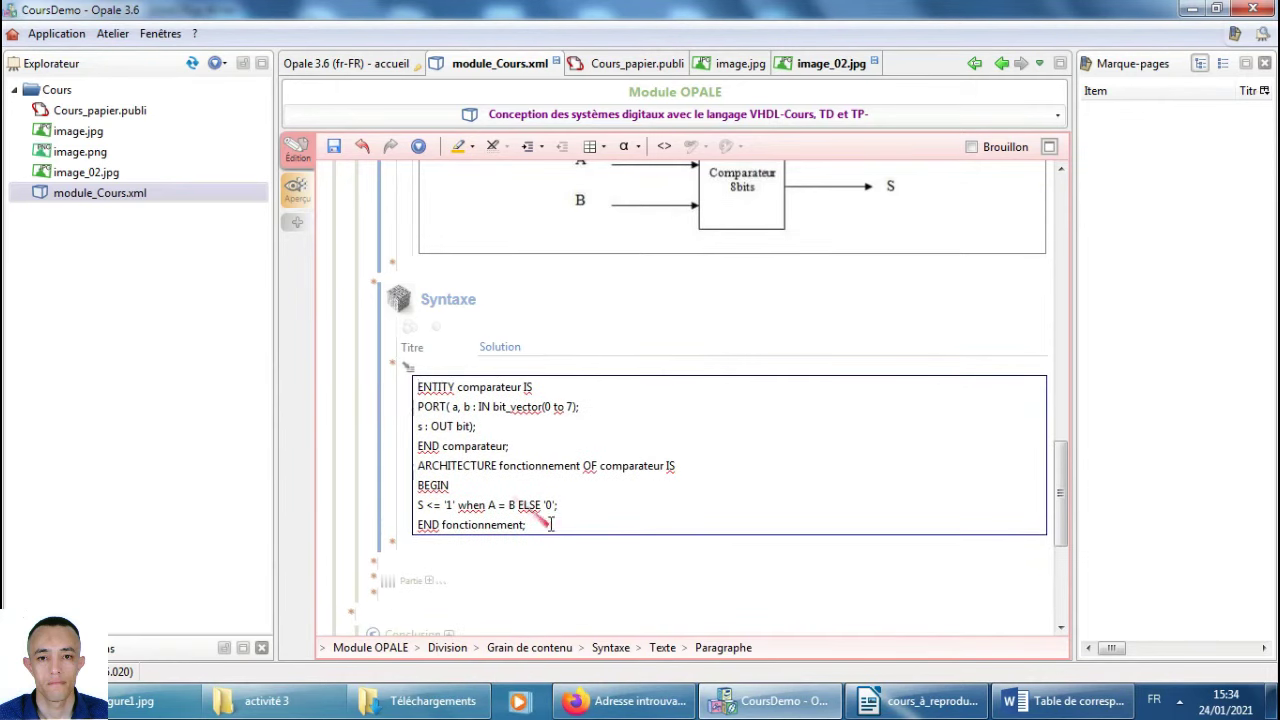
key(ctrl+s)
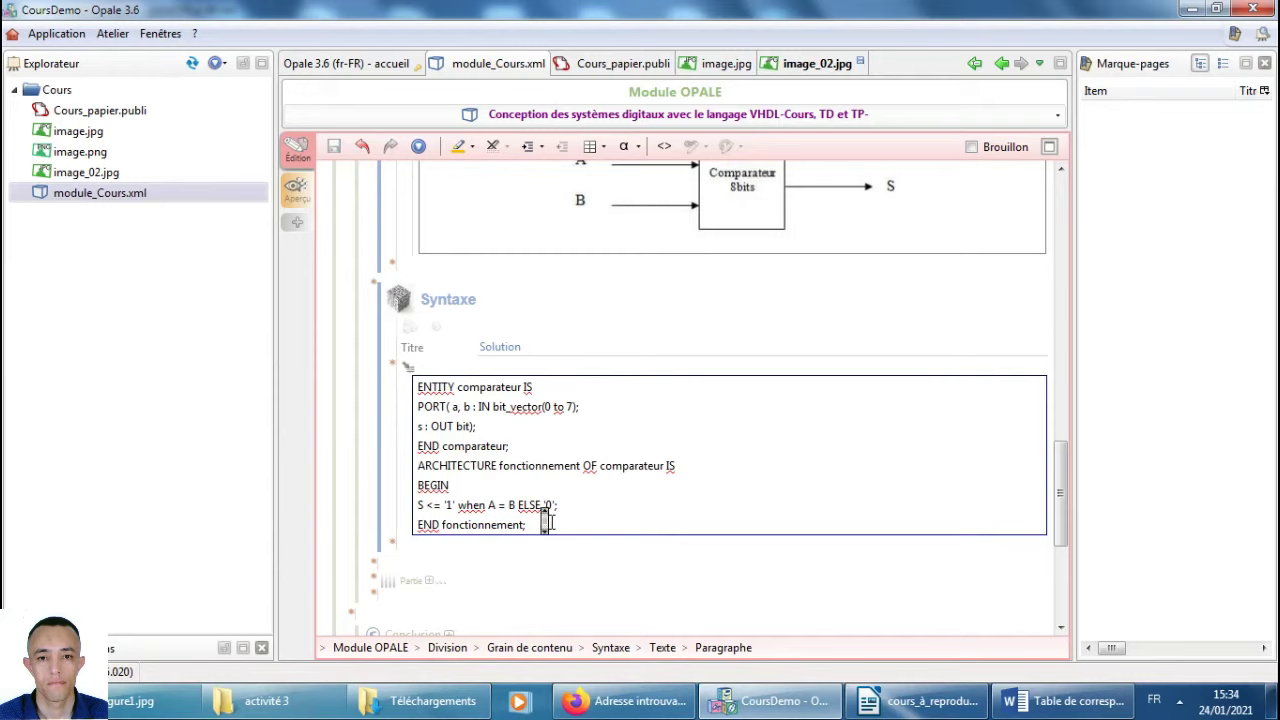
scroll(551, 522, down, 3)
Review the keyword notes and Remarque list in cours_à_reproduire.odt, then return to Opale.
click(915, 700)
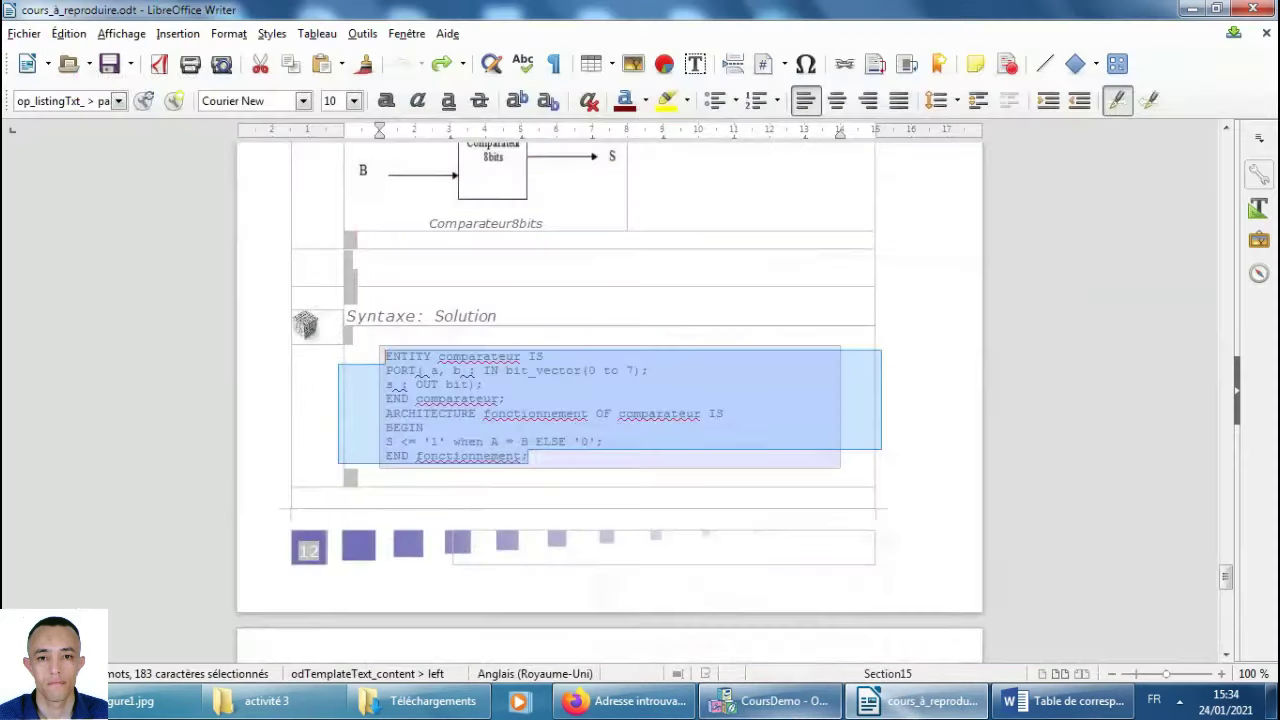
scroll(617, 491, down, 5)
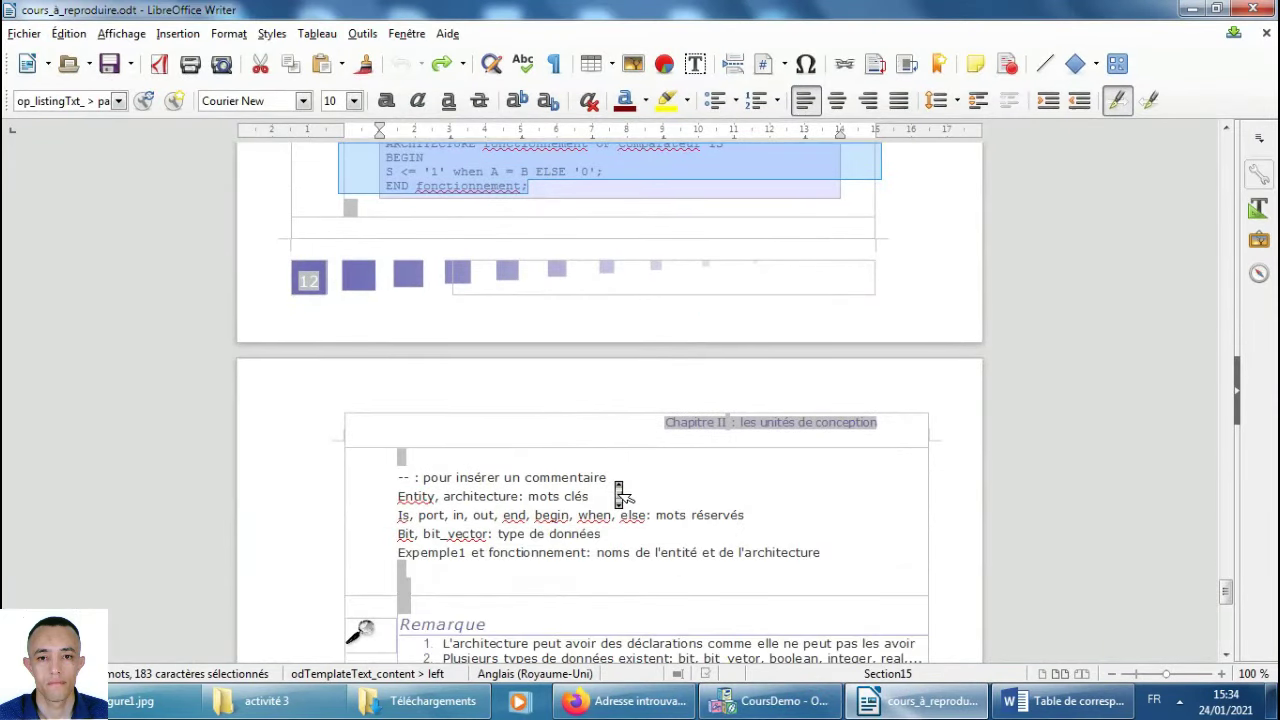
scroll(619, 492, down, 3)
scroll(619, 492, down, 1)
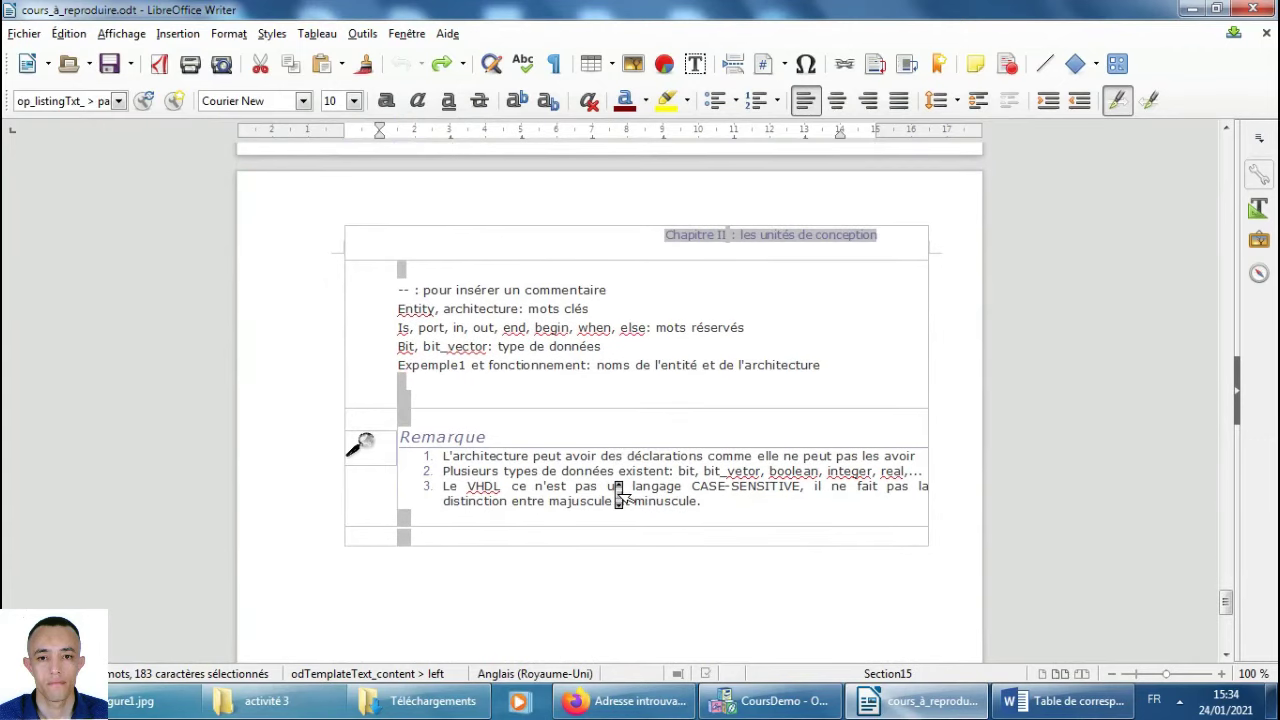
scroll(619, 492, up, 9)
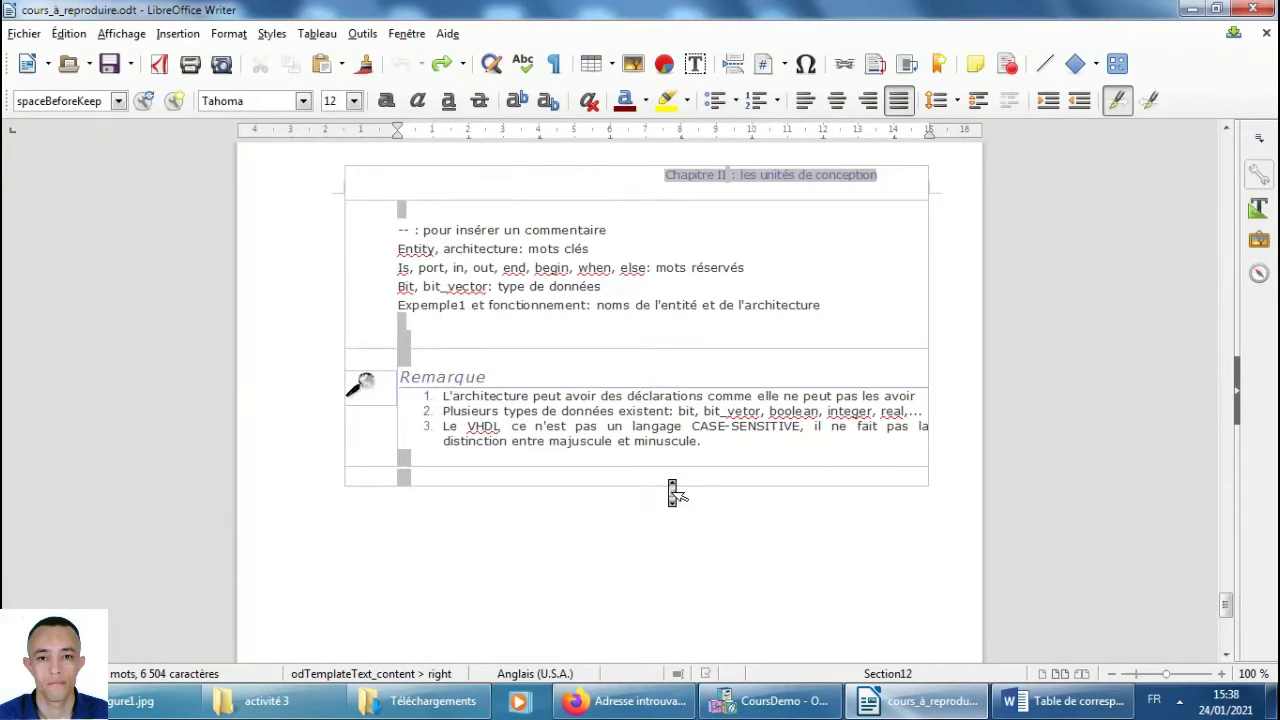
click(745, 700)
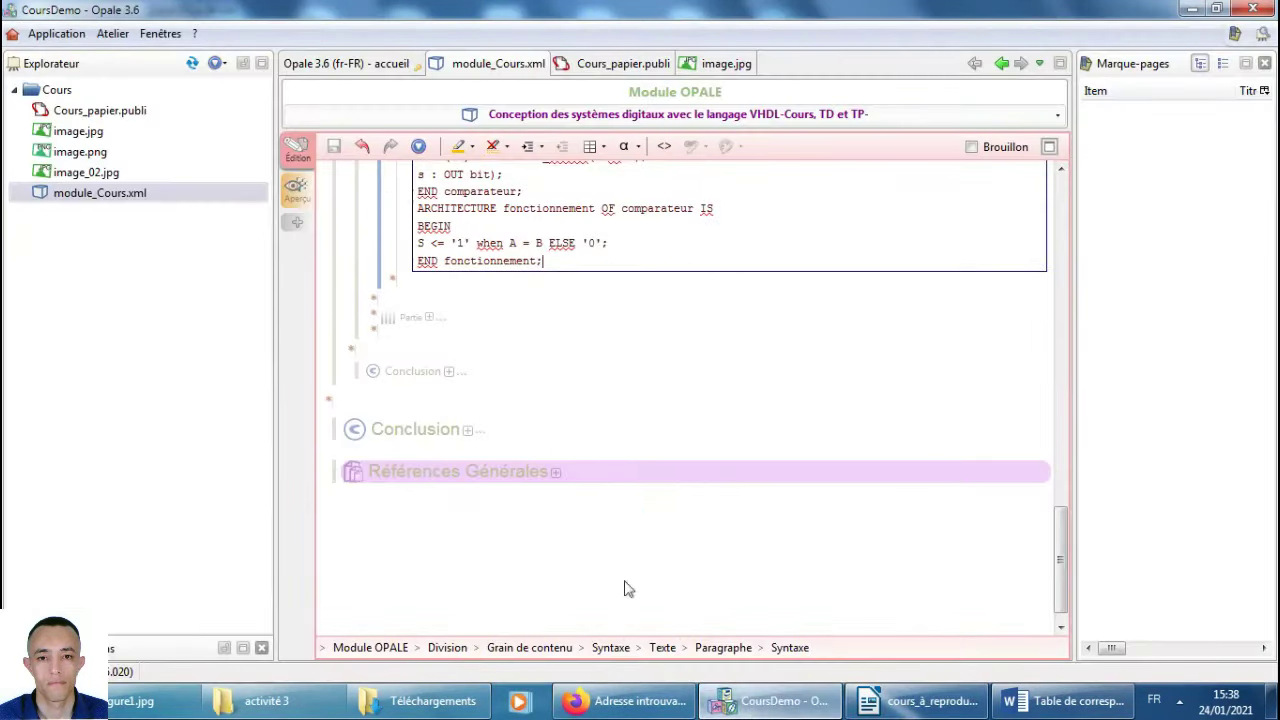
Regenerate the Cours_papier.publi OpenDocument publication and view the new Cours_papier.odt.
double_click(121, 114)
click(122, 118)
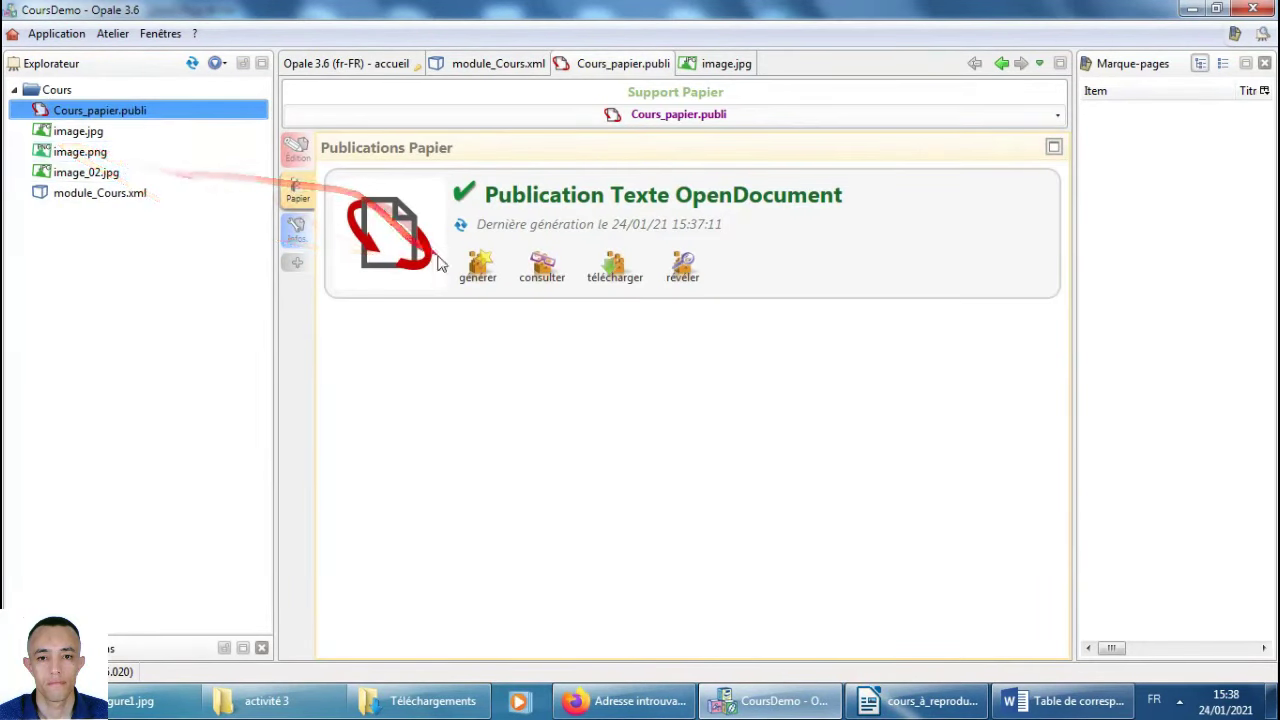
click(540, 272)
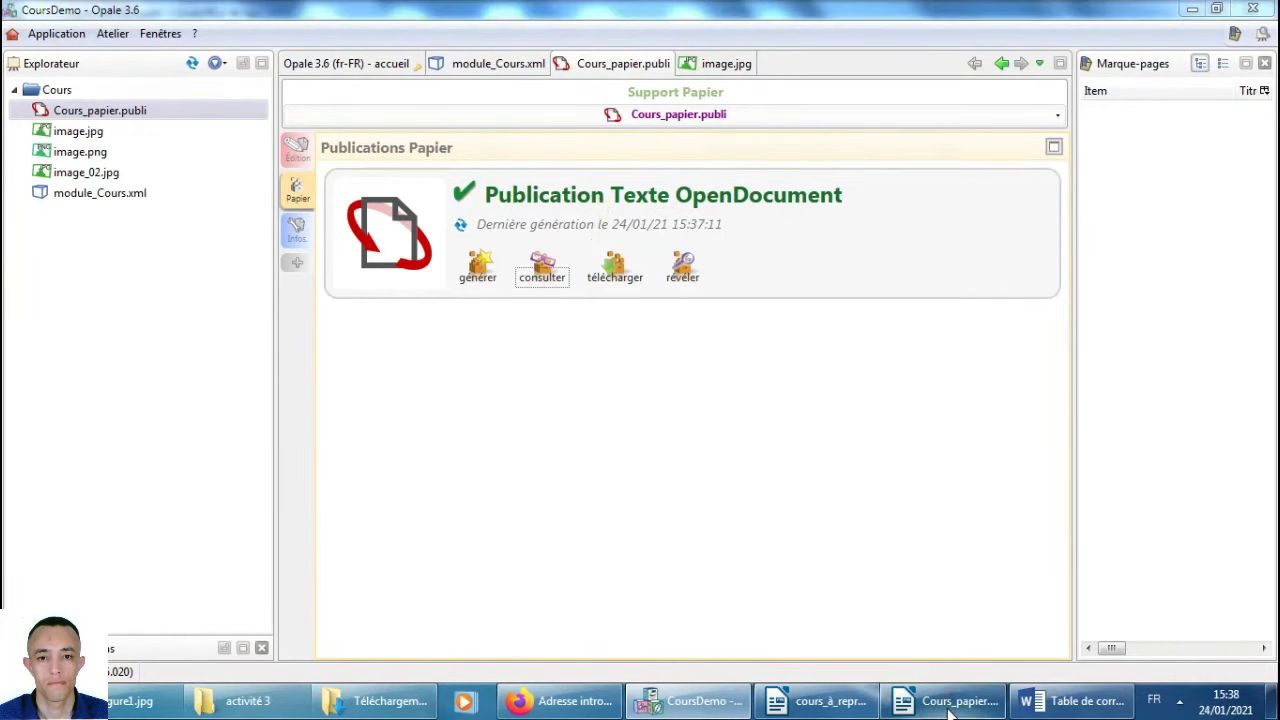
click(950, 705)
Check the regenerated Cours_papier.odt pages, then export it as PDF.
scroll(709, 423, down, 4)
scroll(710, 425, up, 5)
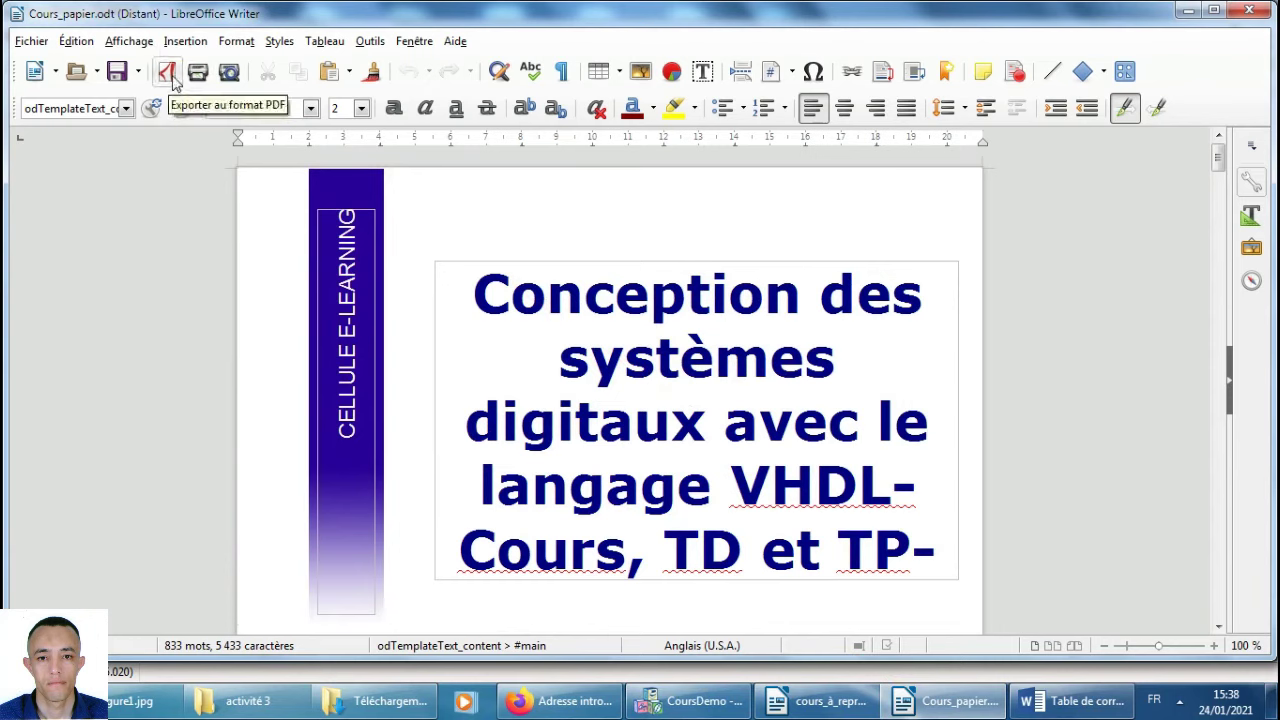
click(173, 83)
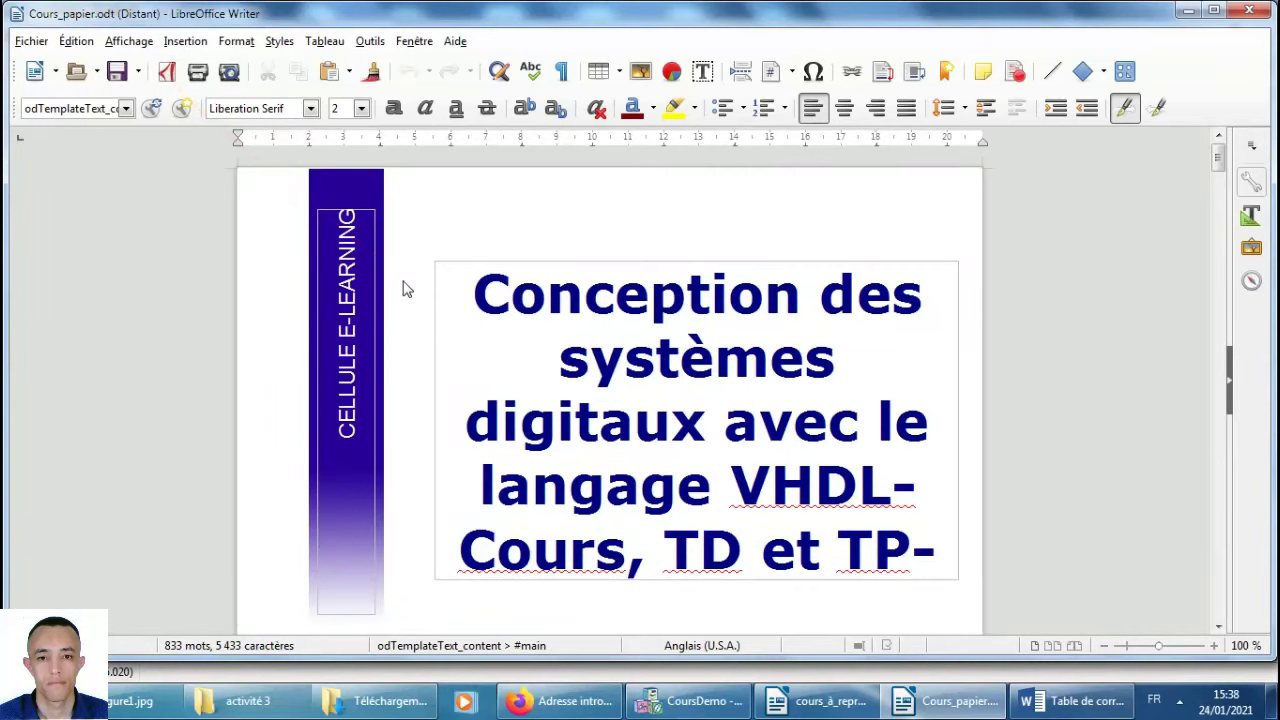
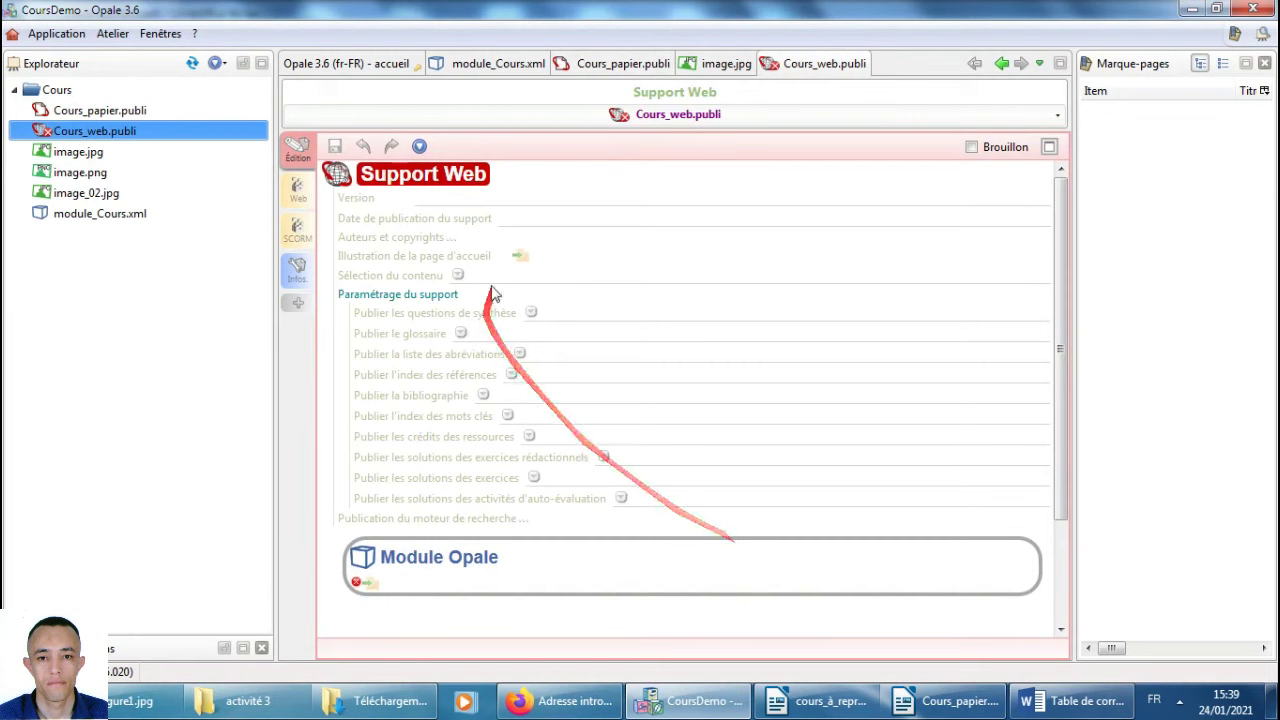
Start editing the Version field of the Support Web publication.
click(486, 197)
Enter version 1.0 and publication date dec 2014, moving on to the authors field.
text(1.)
click(519, 218)
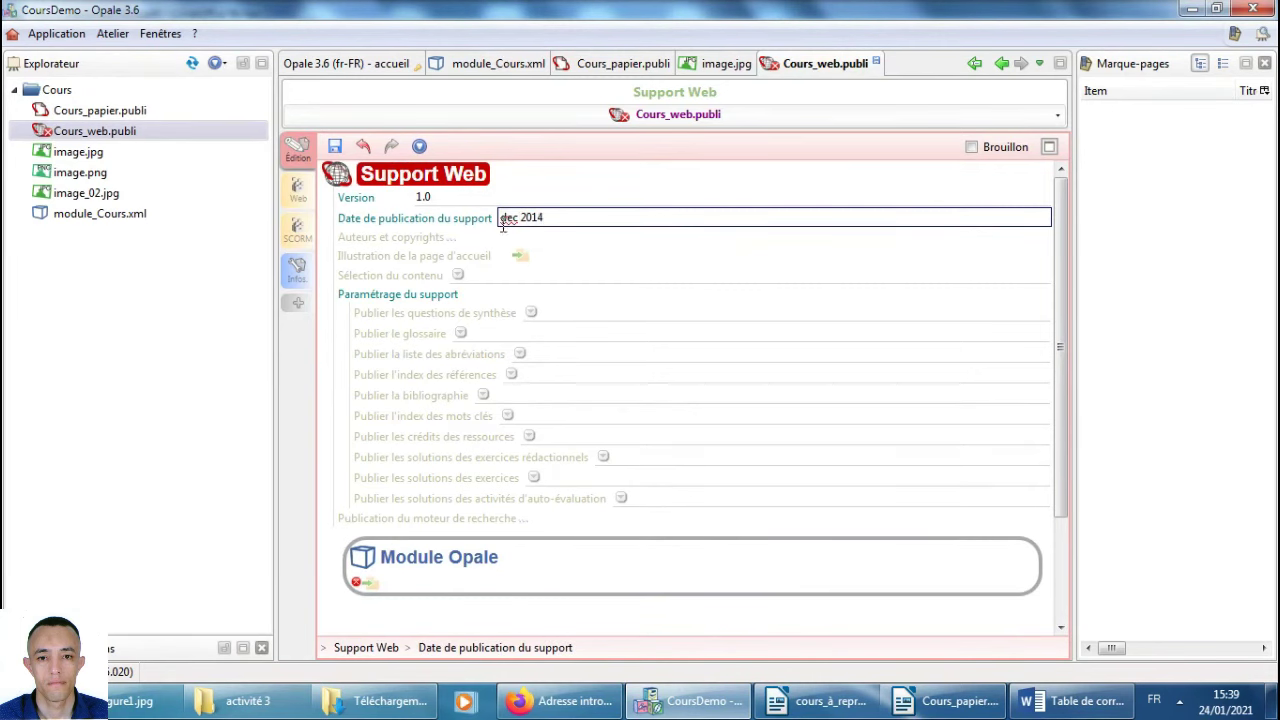
click(447, 241)
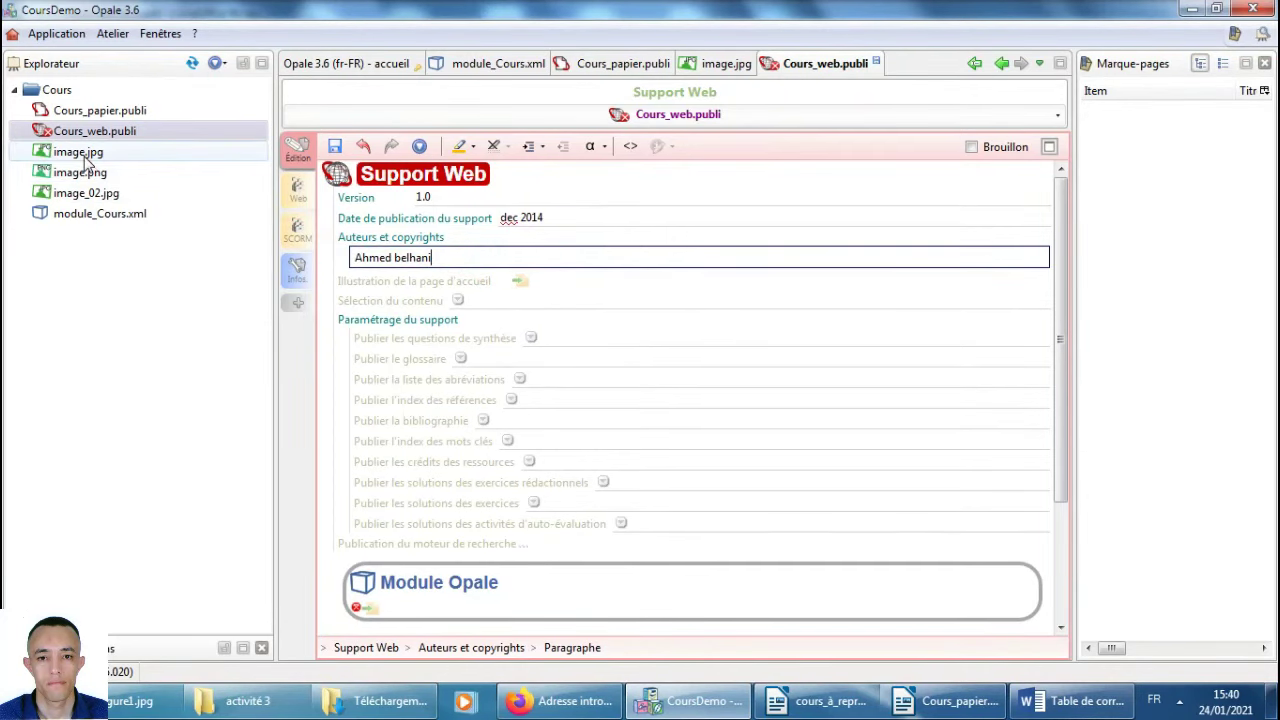
Set image.jpg as home illustration and module_Cours.xml as the module, then save the publication.
mouse_move(87, 163)
drag(87, 160, 529, 294)
scroll(585, 318, down, 3)
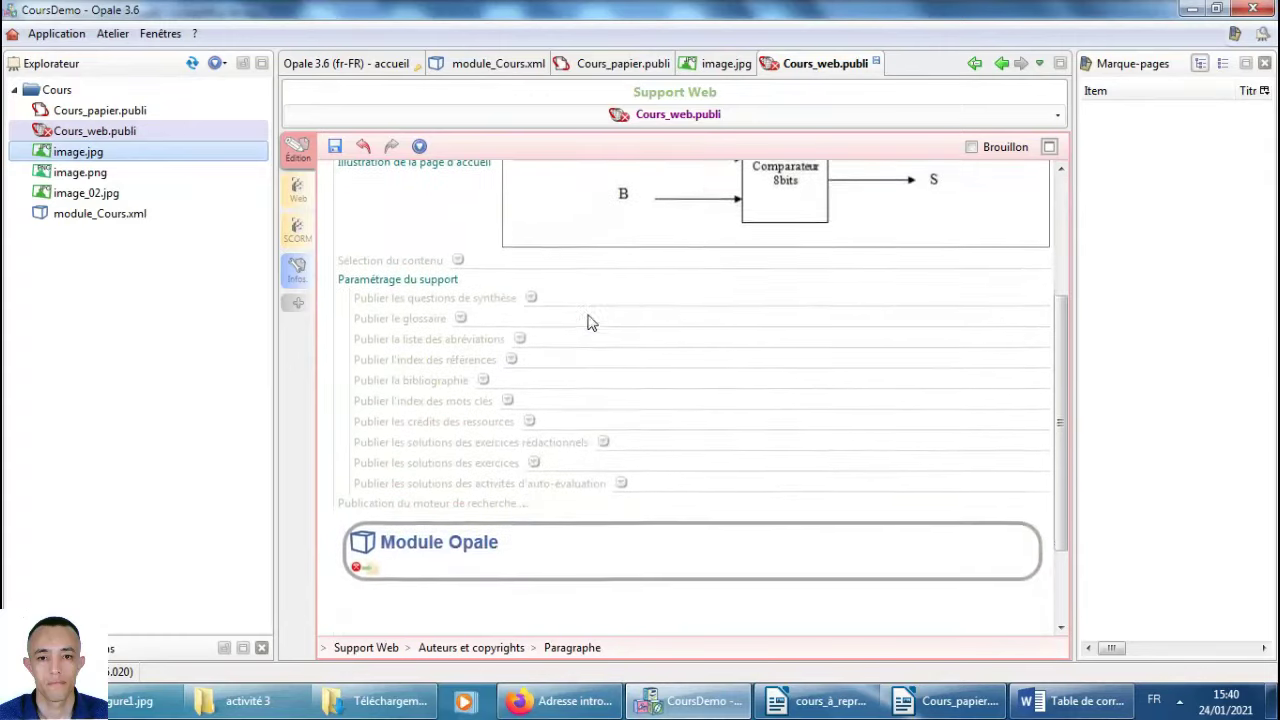
drag(100, 218, 368, 516)
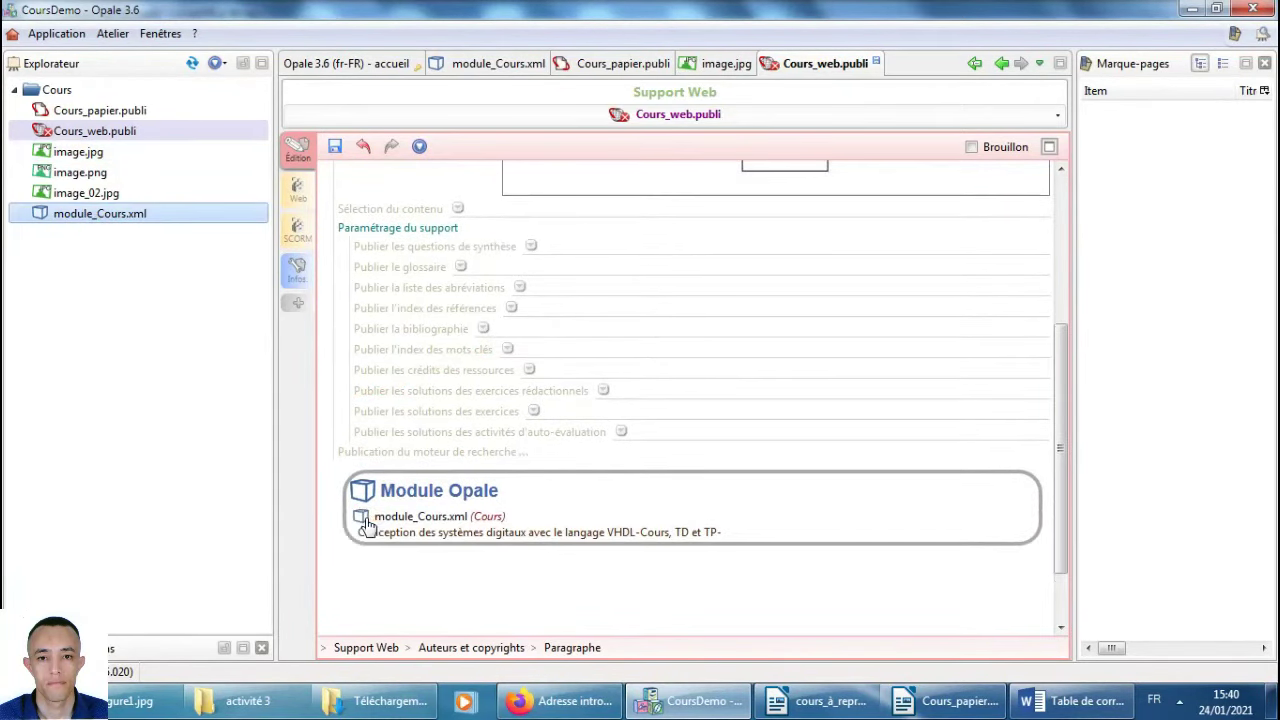
click(339, 152)
click(300, 196)
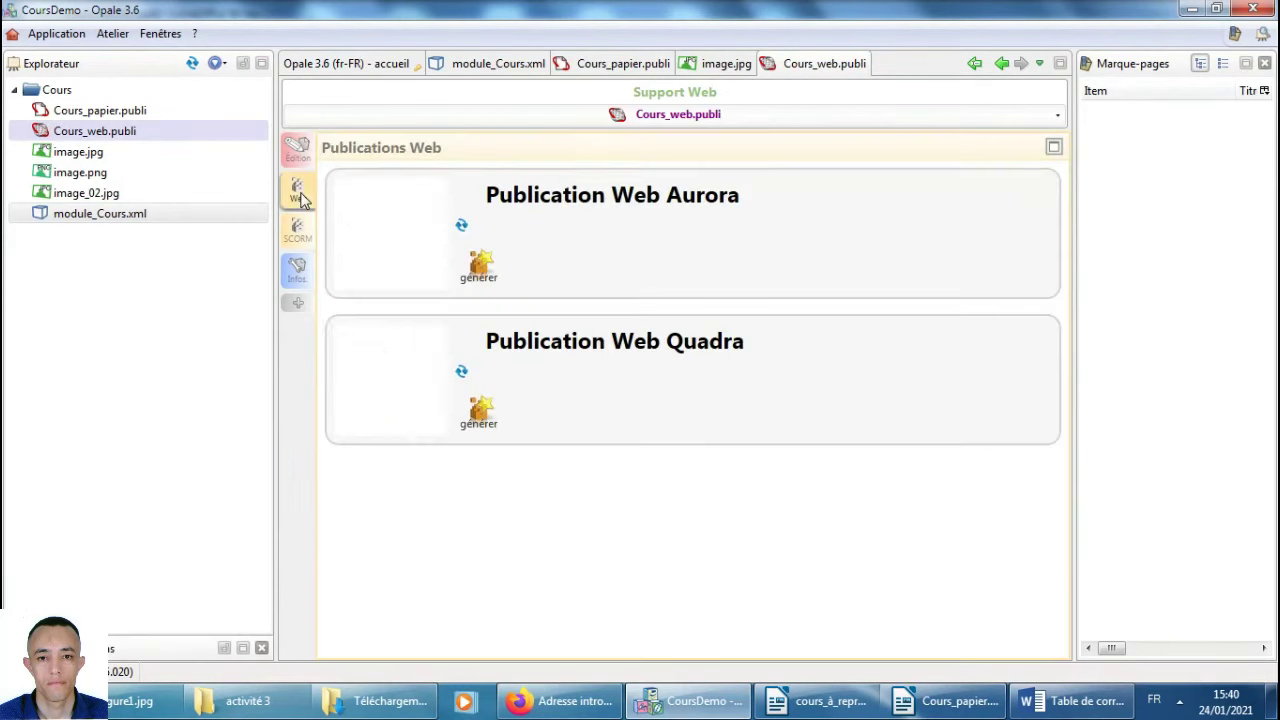
Generate the Aurora and Quadra web publications, then start a PDF export of Cours_papier.odt in Writer.
click(482, 272)
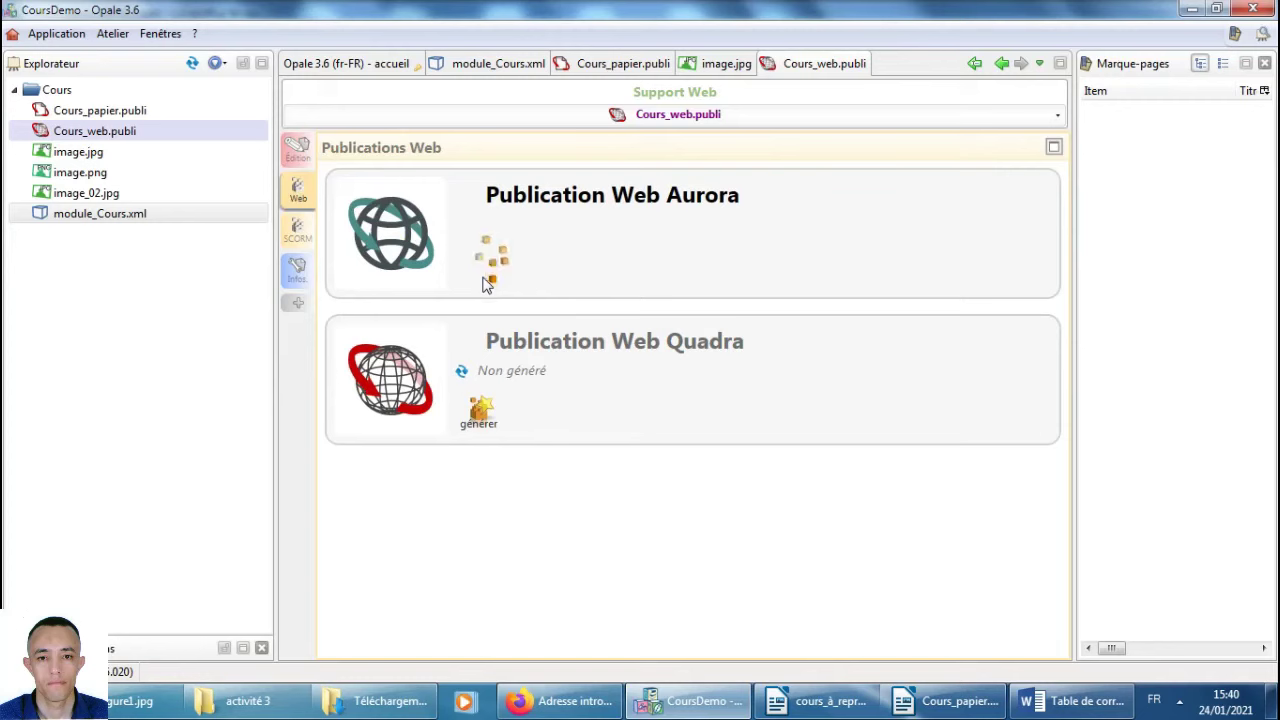
click(488, 416)
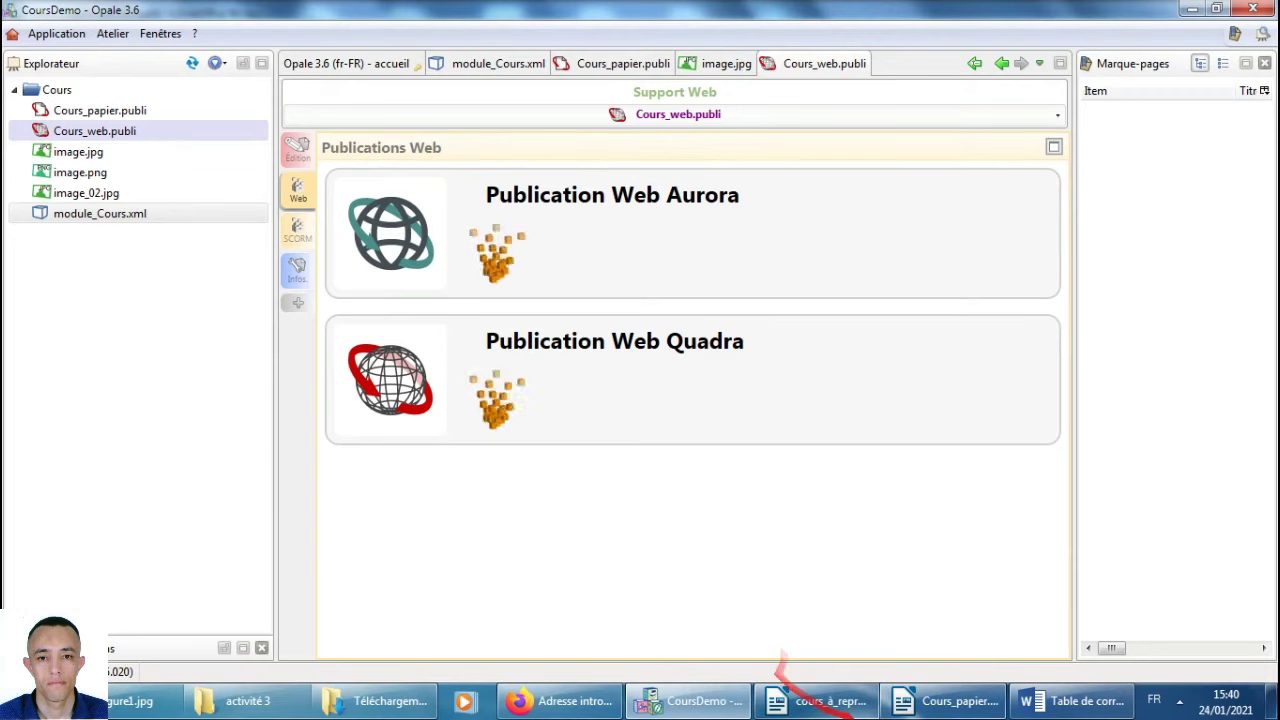
click(955, 700)
click(166, 71)
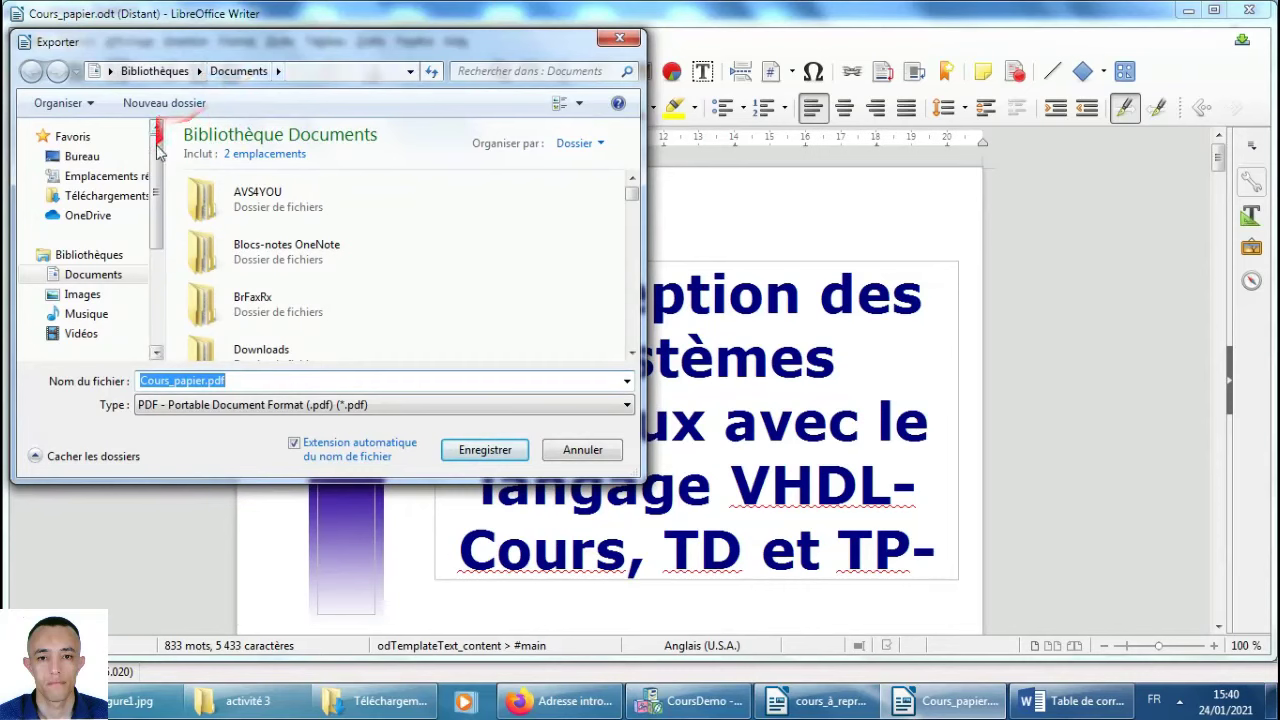
Save Cours_papier.pdf to the Bureau desktop folder, then minimize Writer.
click(89, 160)
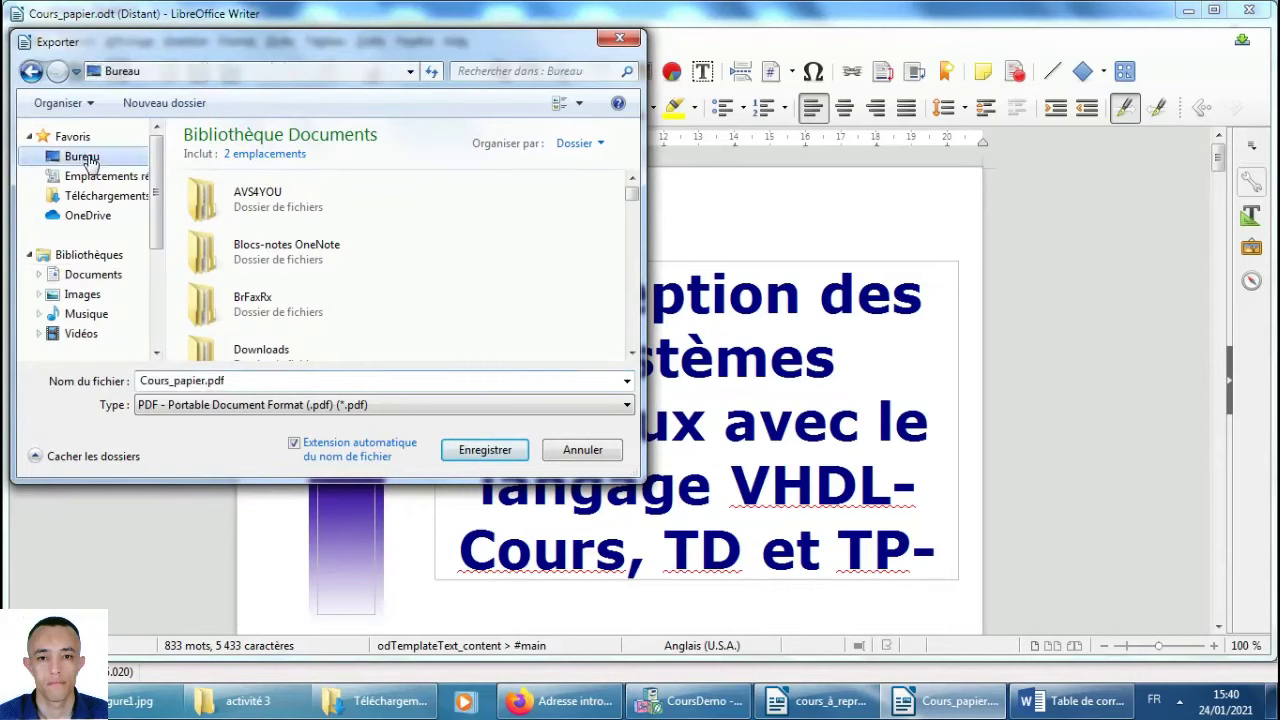
click(488, 452)
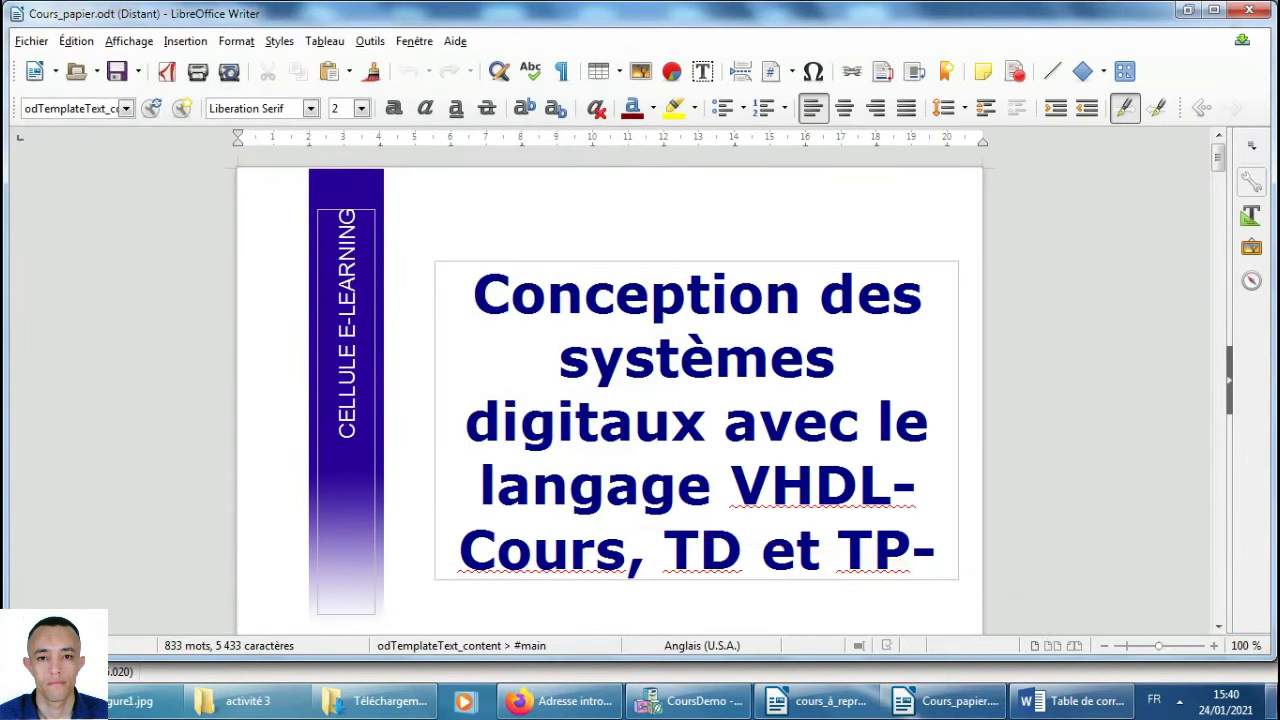
click(1276, 700)
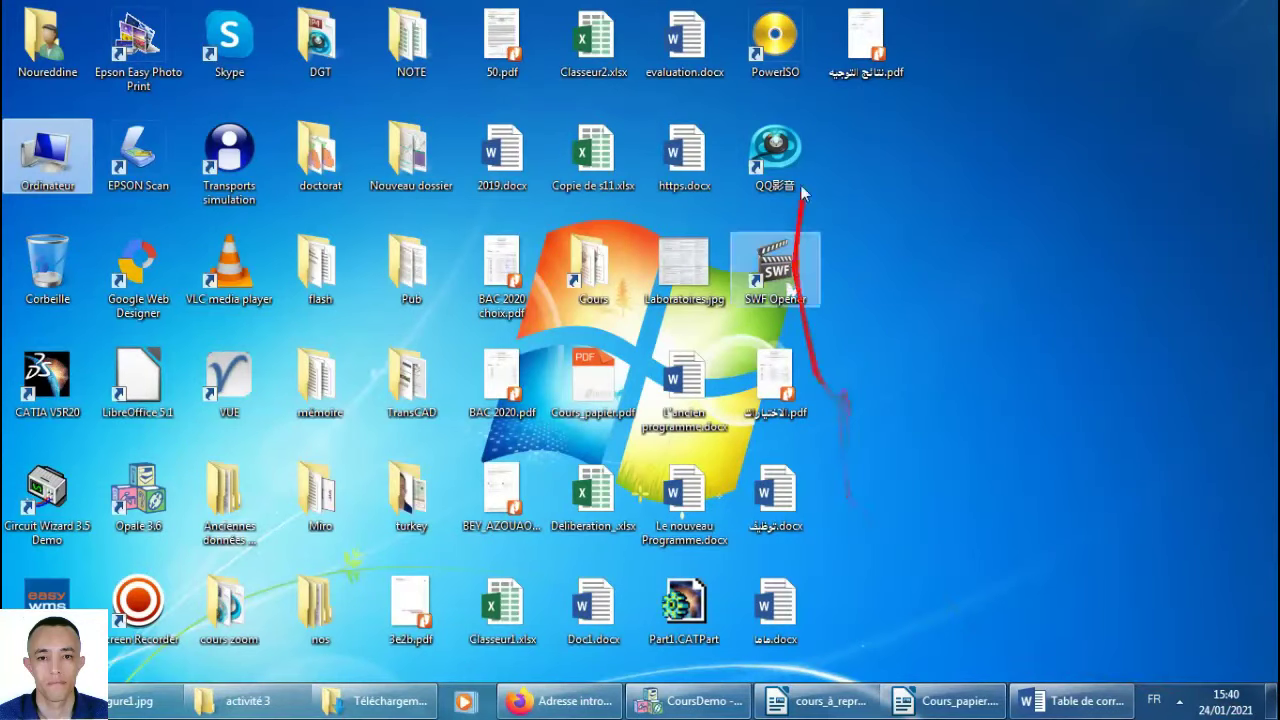
Find Cours_papier.pdf among the desktop files, then go back to Opale and consult the Quadra site.
click(524, 253)
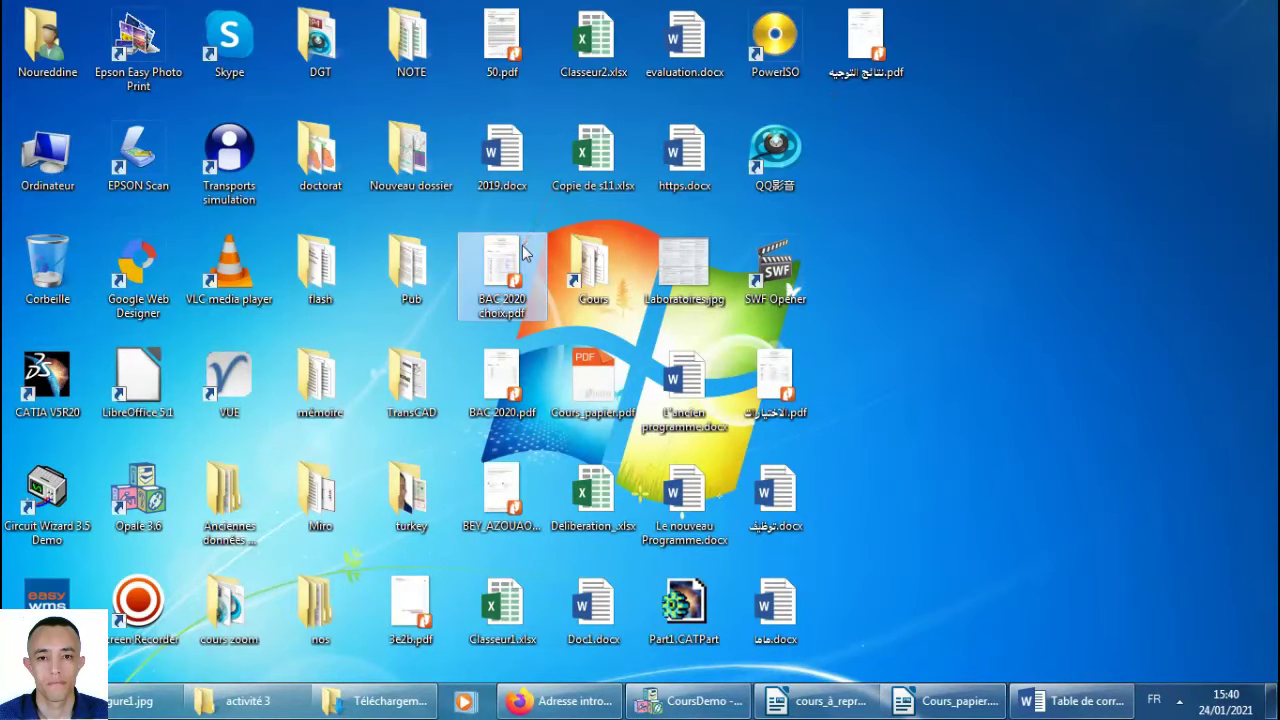
key(Down)
key(Down)
key(Down)
key(Down)
key(Down)
key(Down)
key(Down)
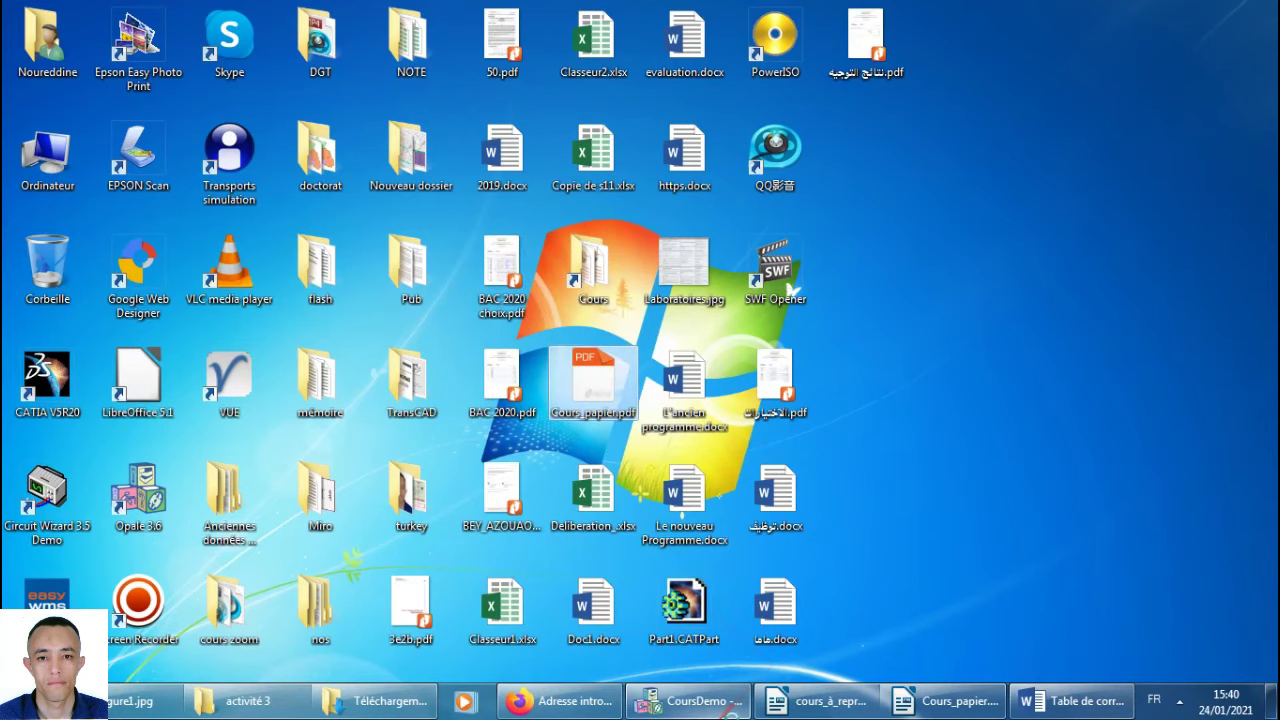
click(735, 704)
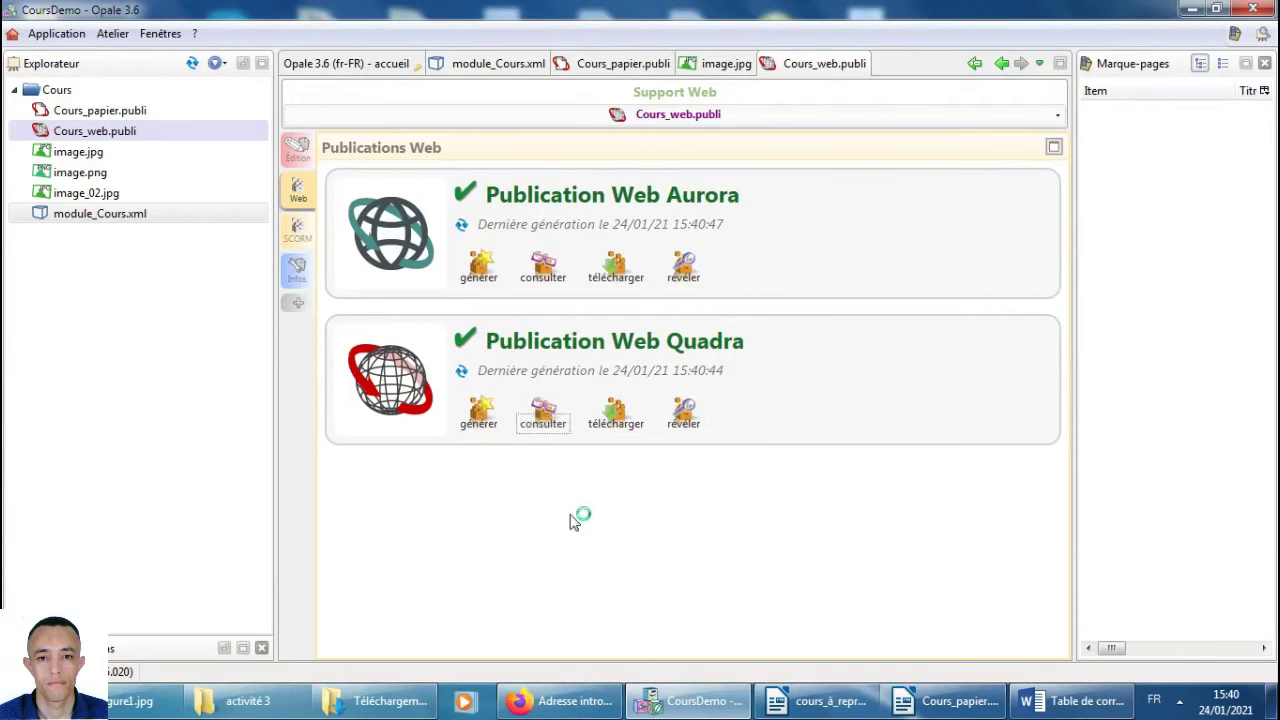
click(541, 438)
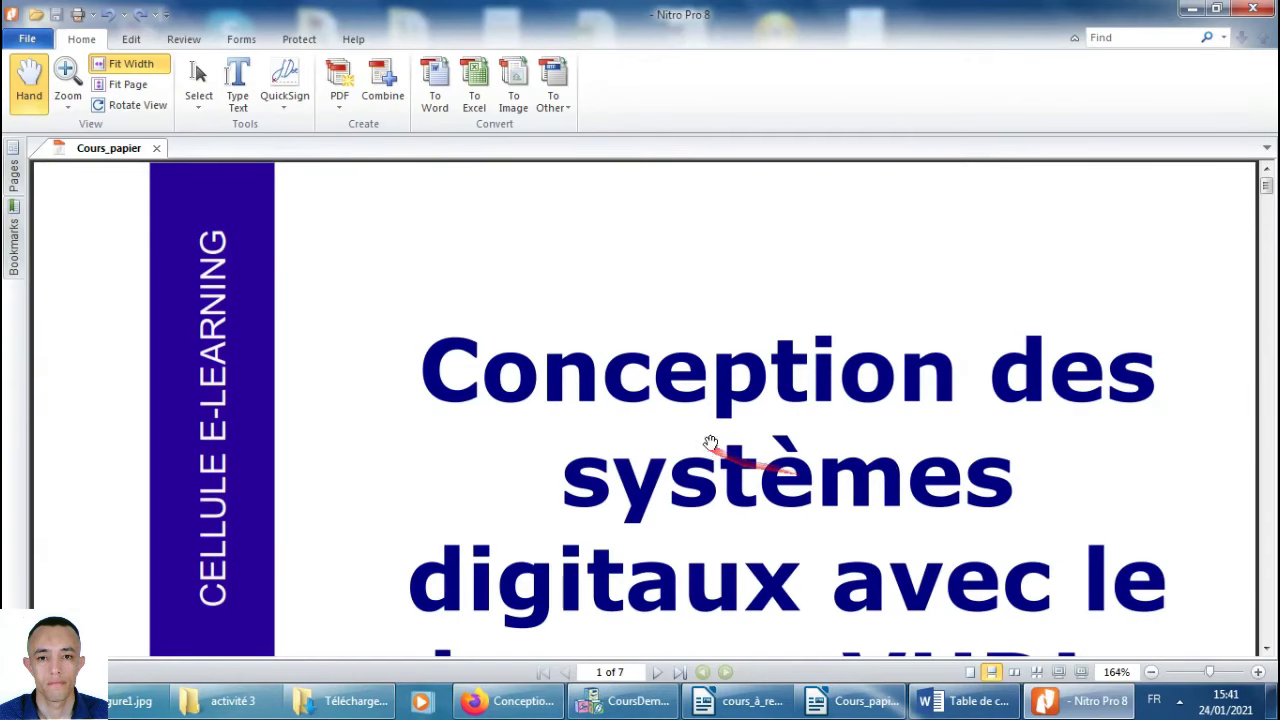
Scroll the PDF, jump to Chapitre II via the contents, and continue to the end of page 7.
scroll(735, 400, down, 15)
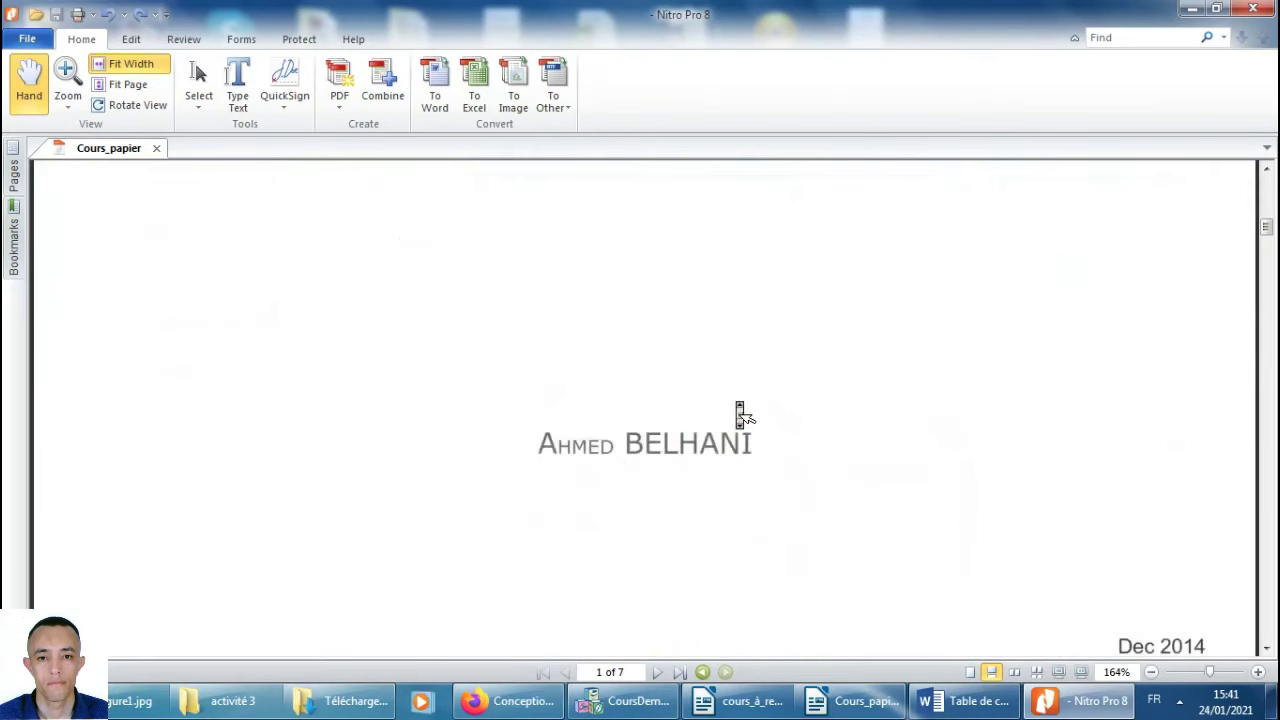
scroll(741, 415, down, 8)
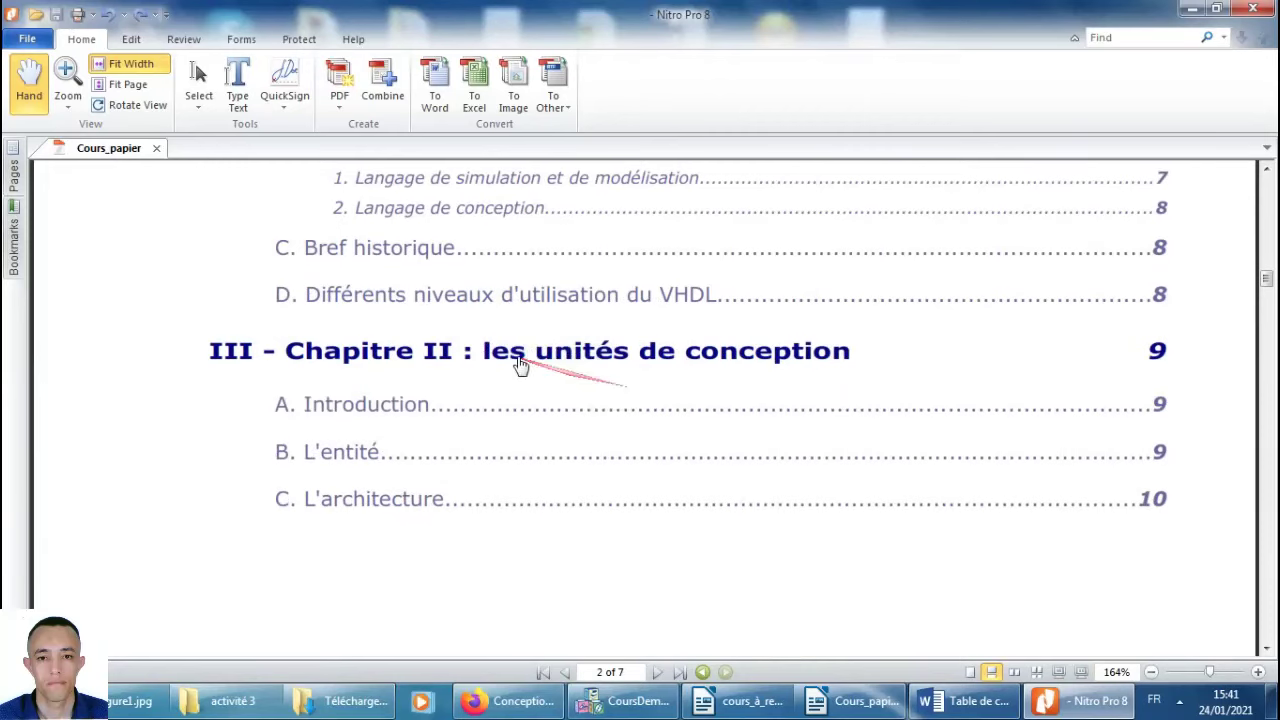
click(527, 373)
scroll(607, 405, down, 5)
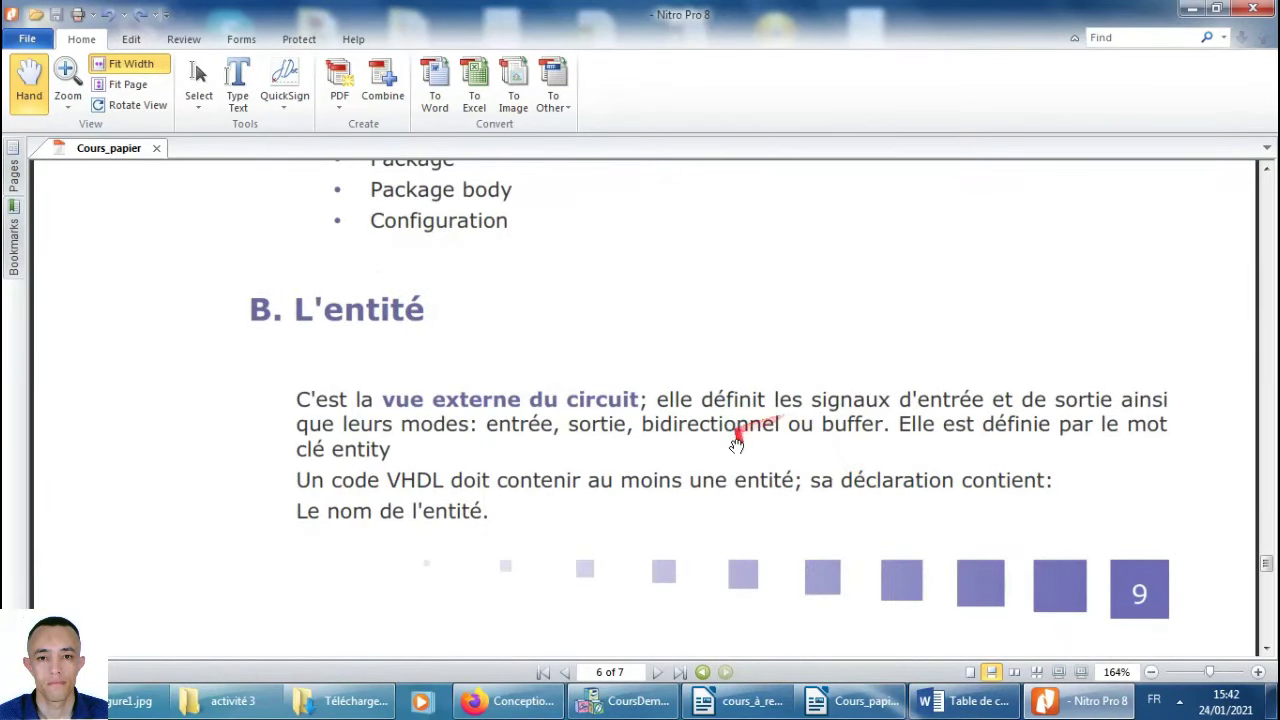
scroll(750, 545, down, 15)
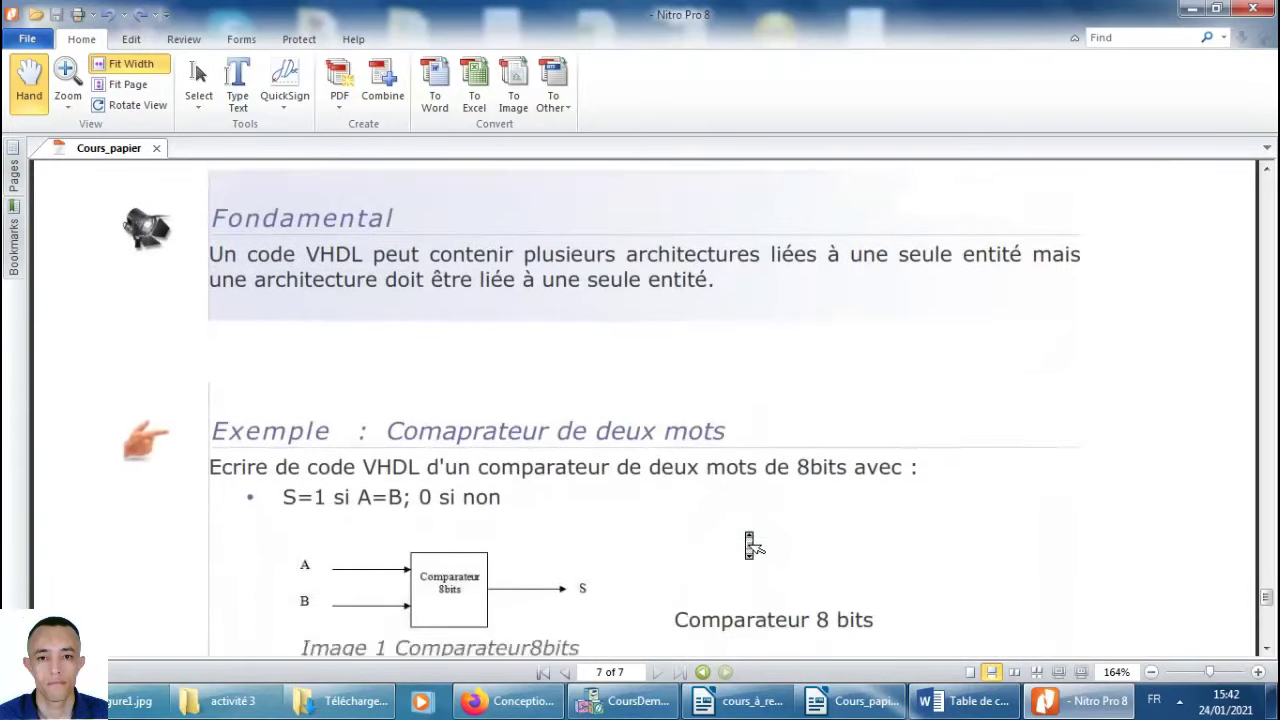
scroll(750, 545, down, 6)
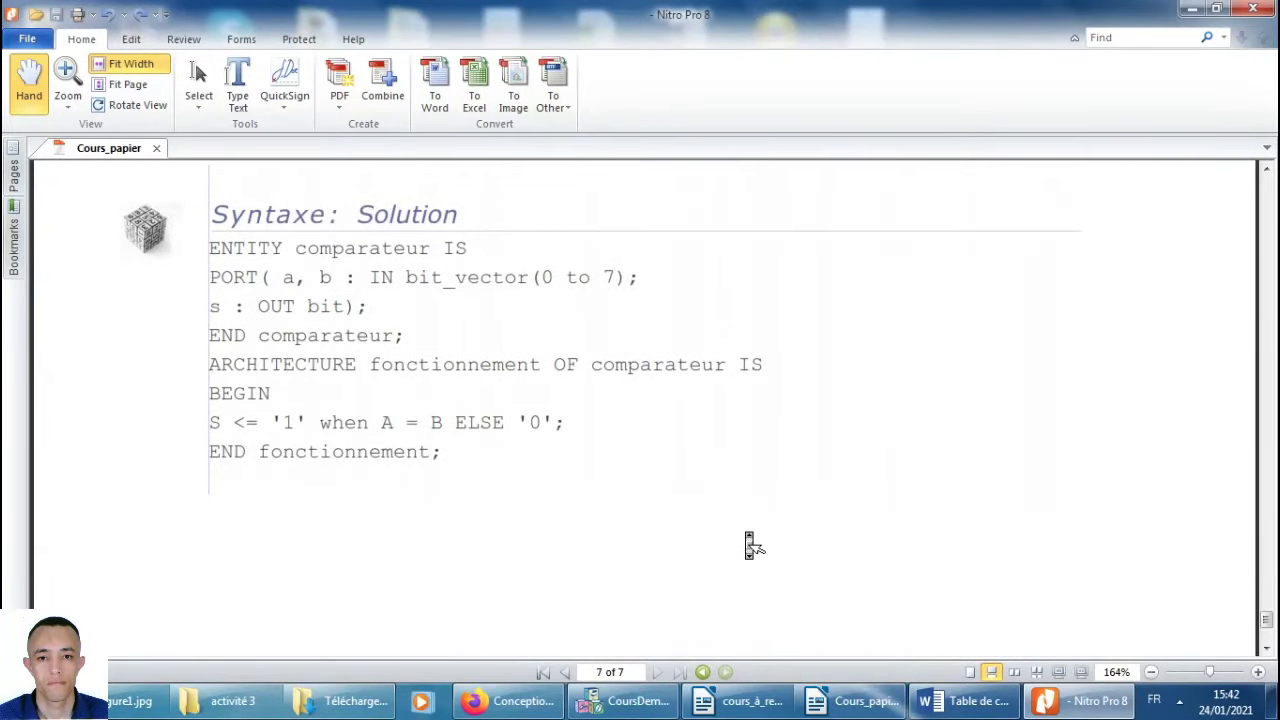
scroll(752, 545, down, 4)
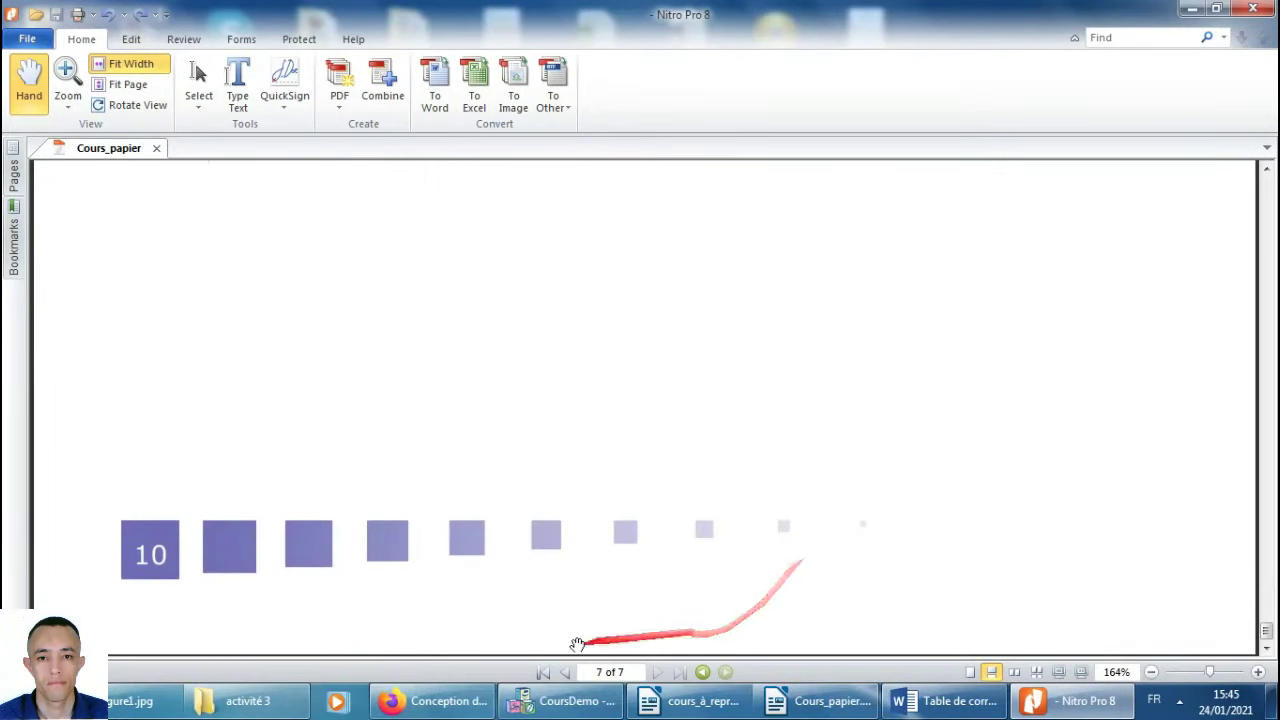
Start the published course and advance through Introduction générale, Introduction and Caractéristiques pages.
click(446, 710)
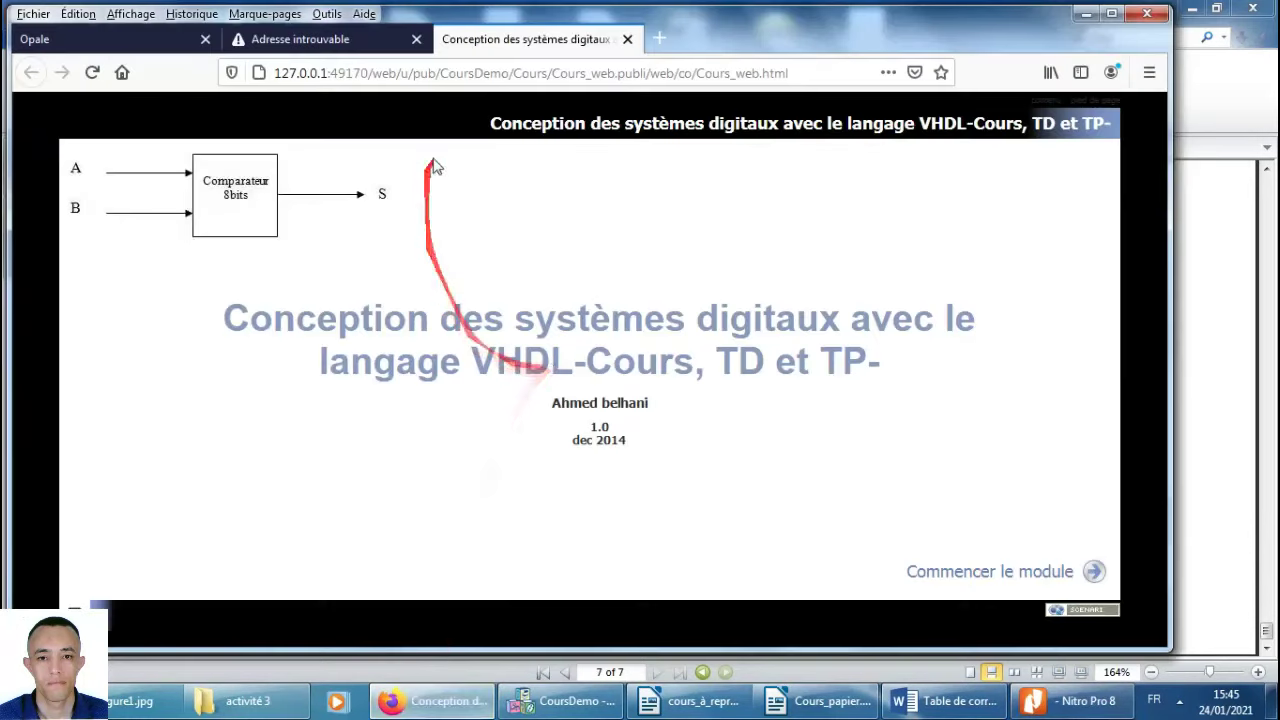
click(1020, 580)
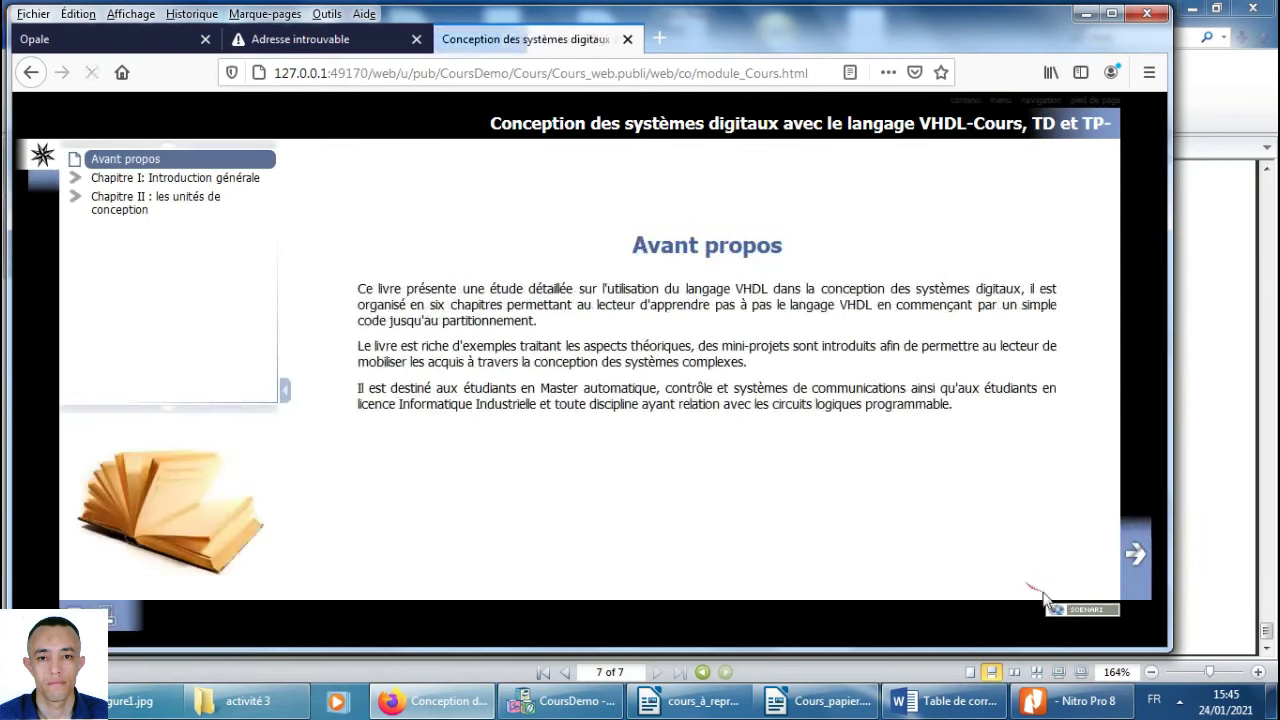
click(1133, 560)
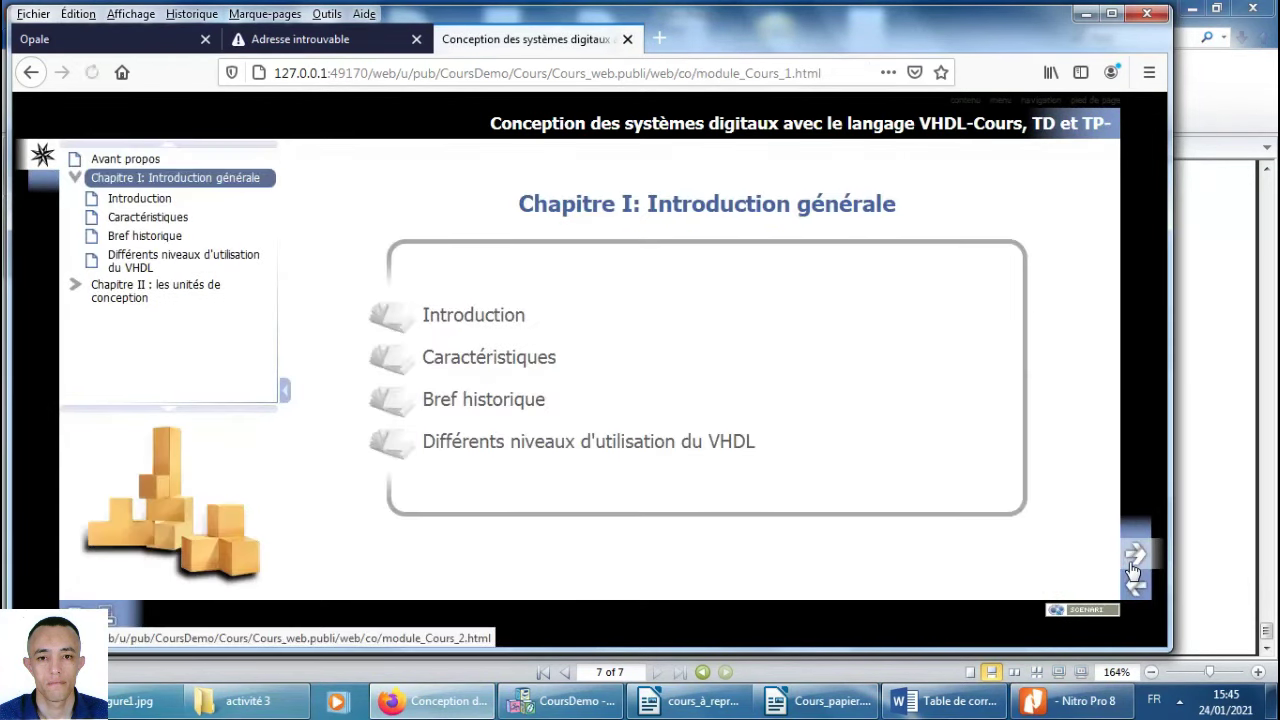
click(1132, 566)
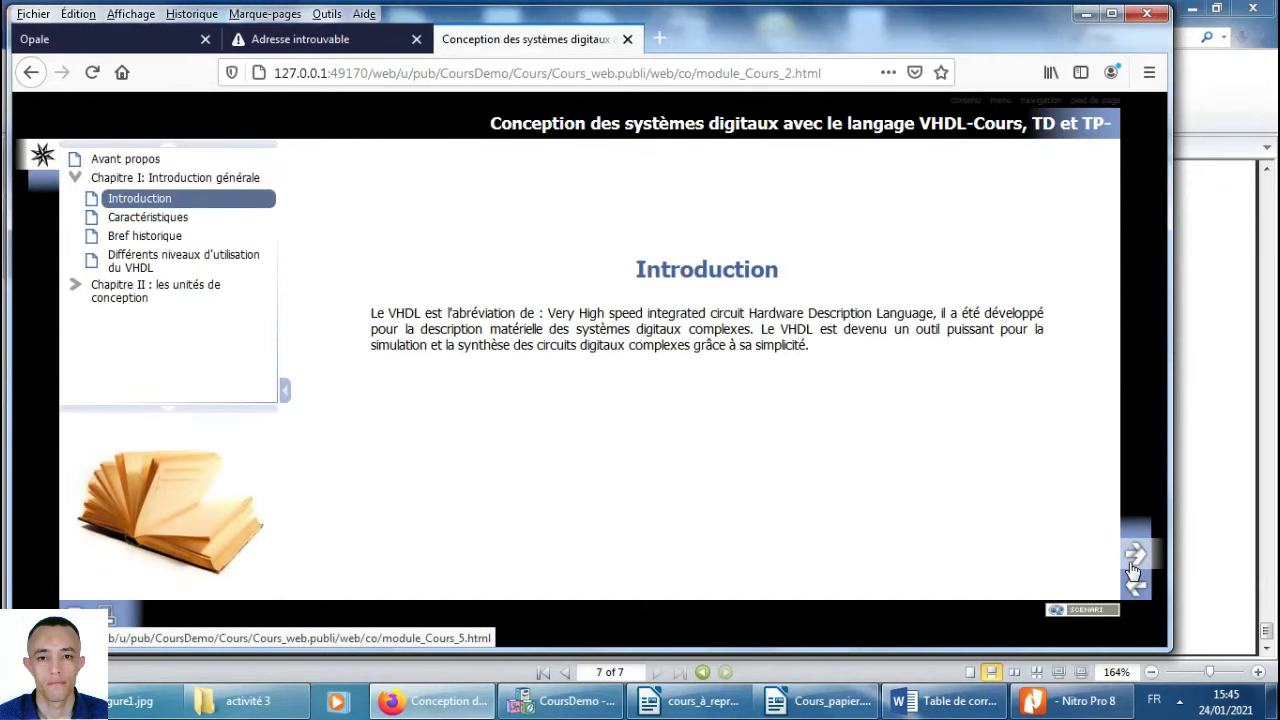
click(1133, 566)
Visit Chapitre II's L'entité and L'architecture pages, then close the course tab and return to Opale.
click(163, 302)
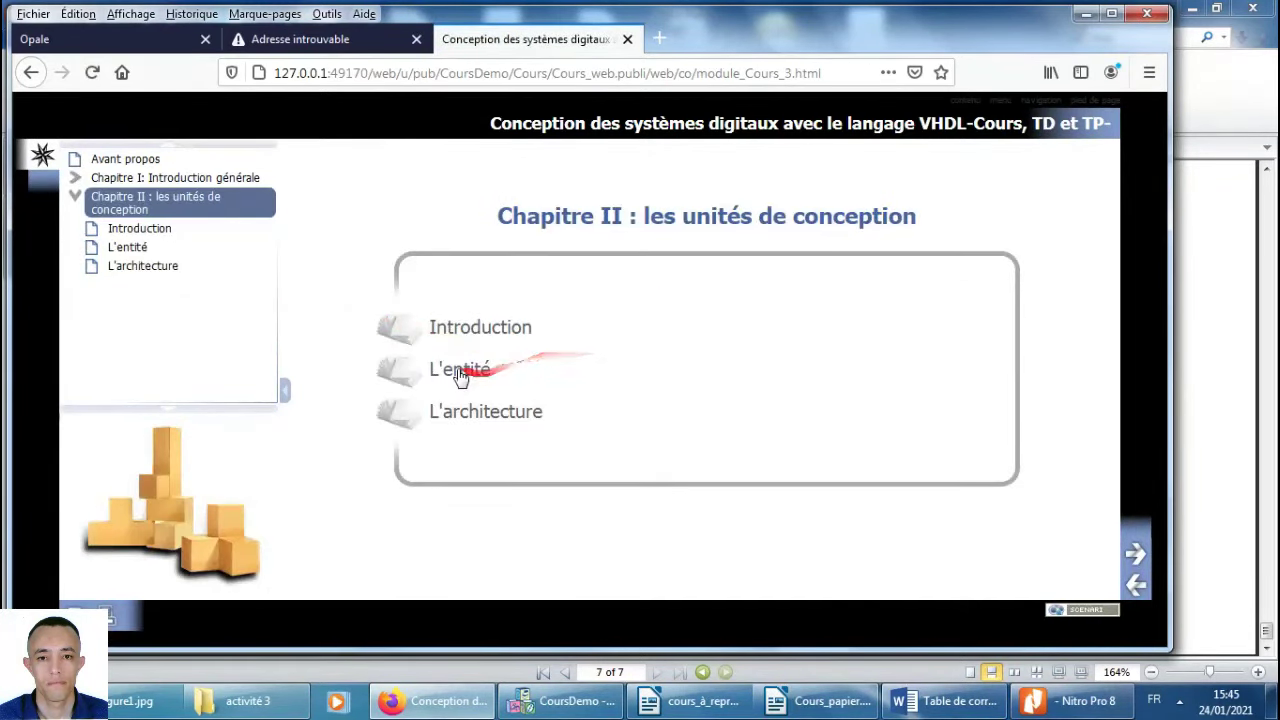
click(460, 371)
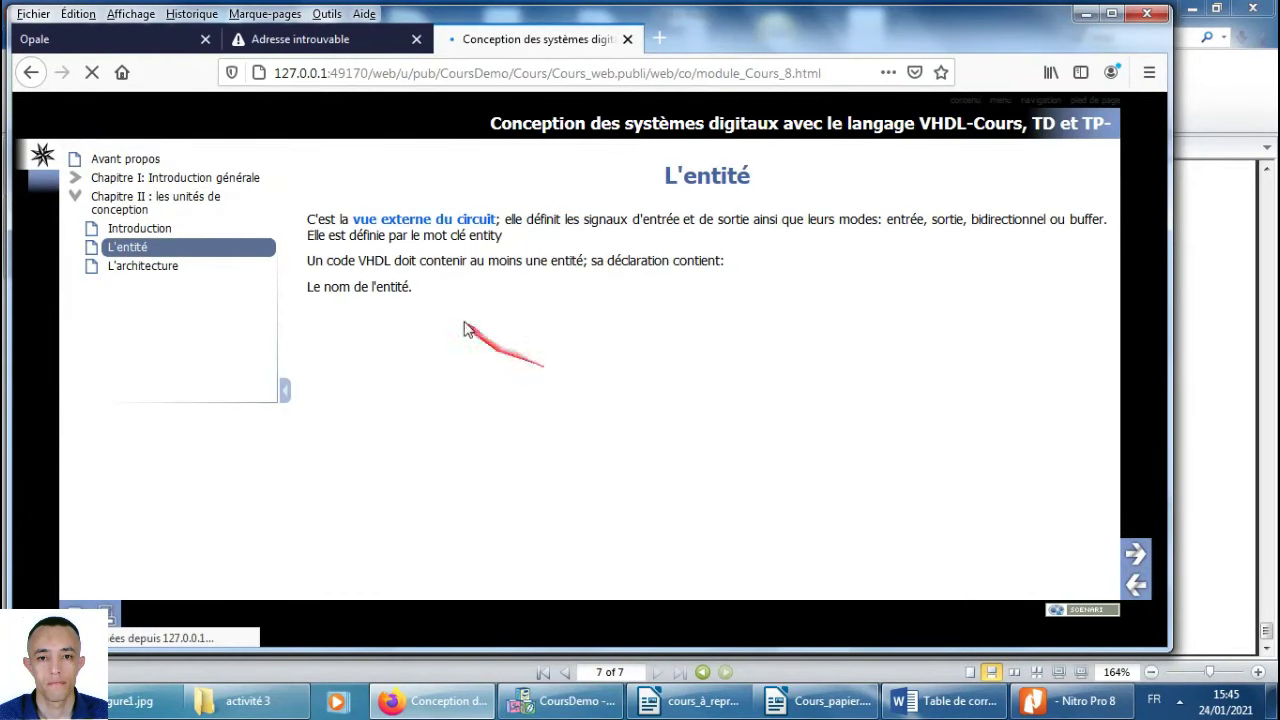
click(1134, 553)
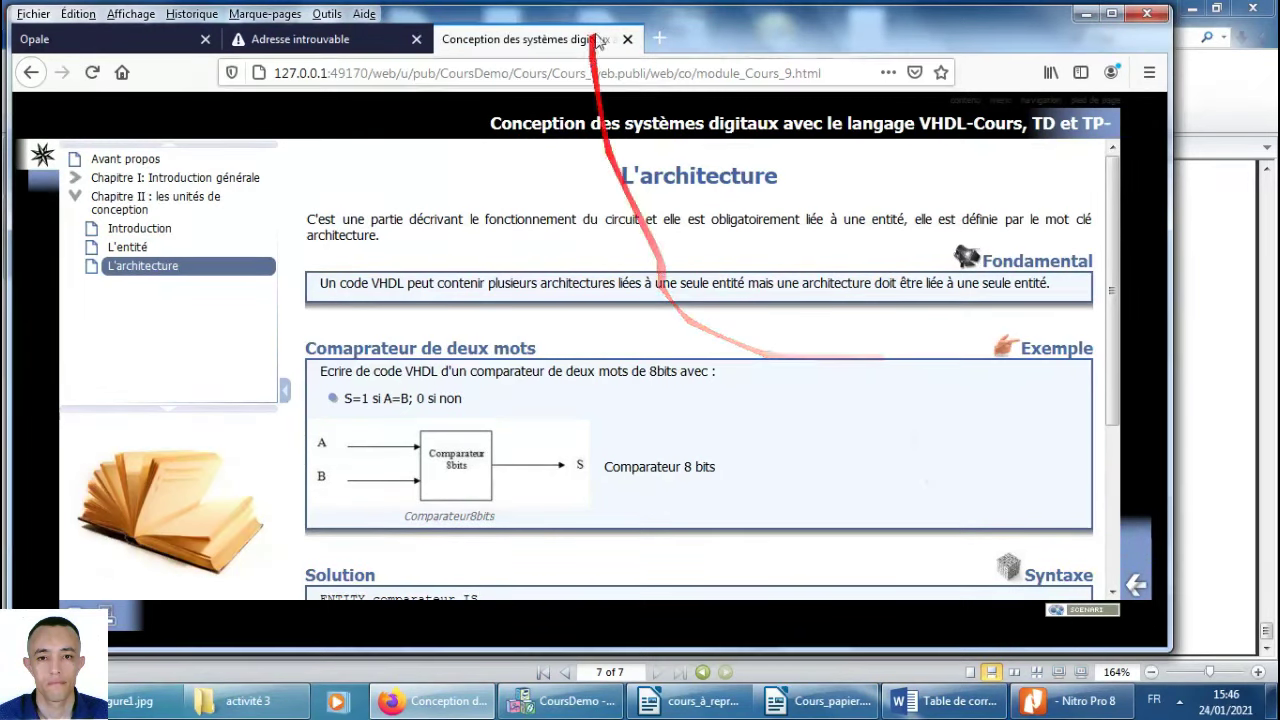
click(628, 39)
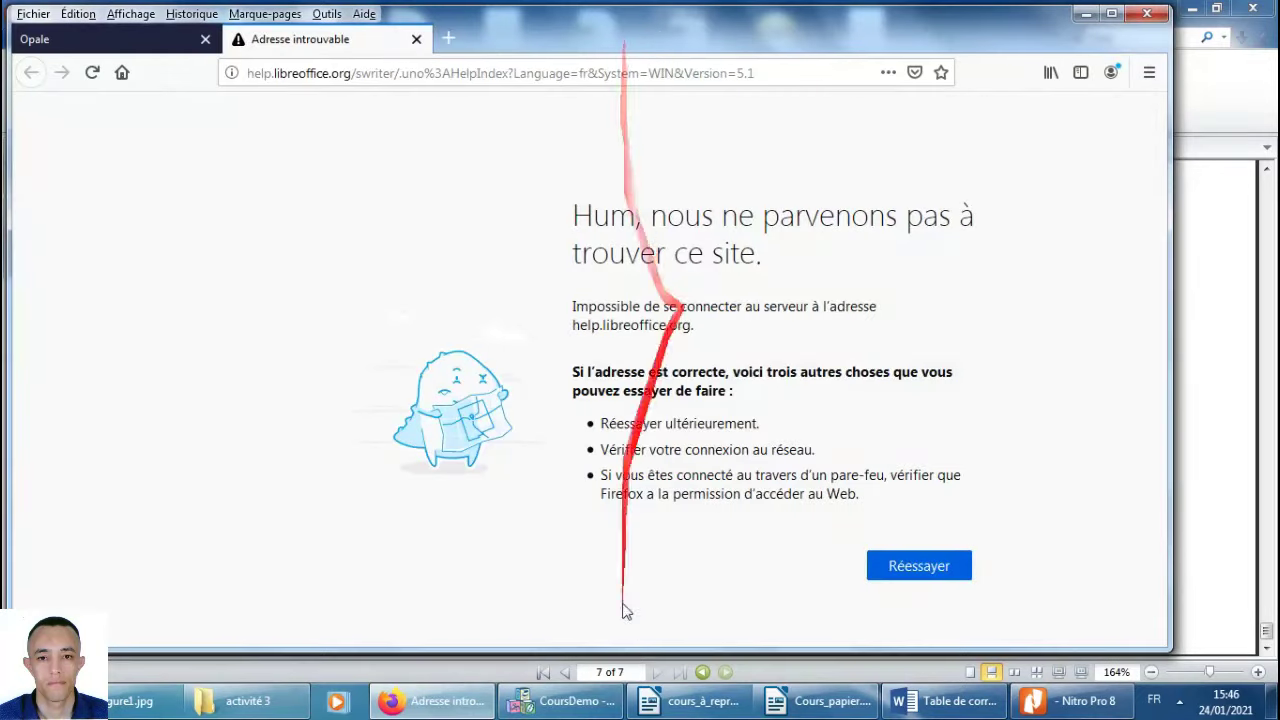
click(541, 704)
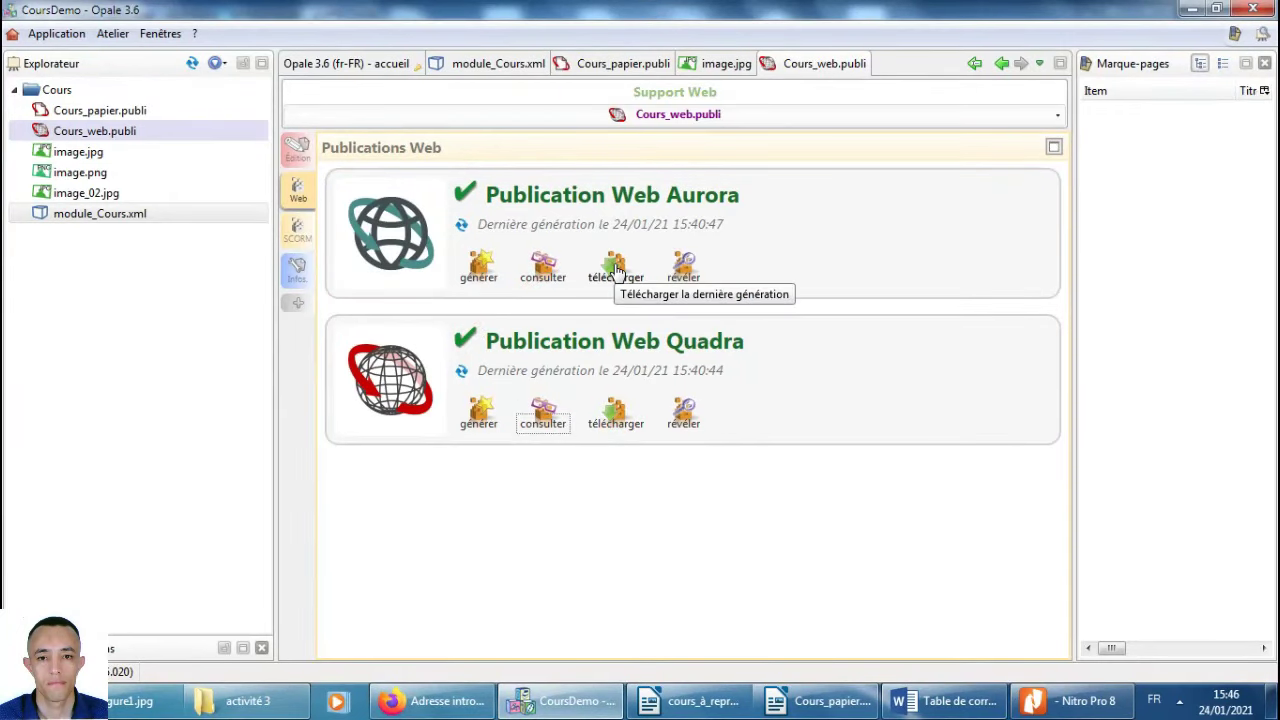
Download the generated web site zip and save it to the desktop.
click(620, 420)
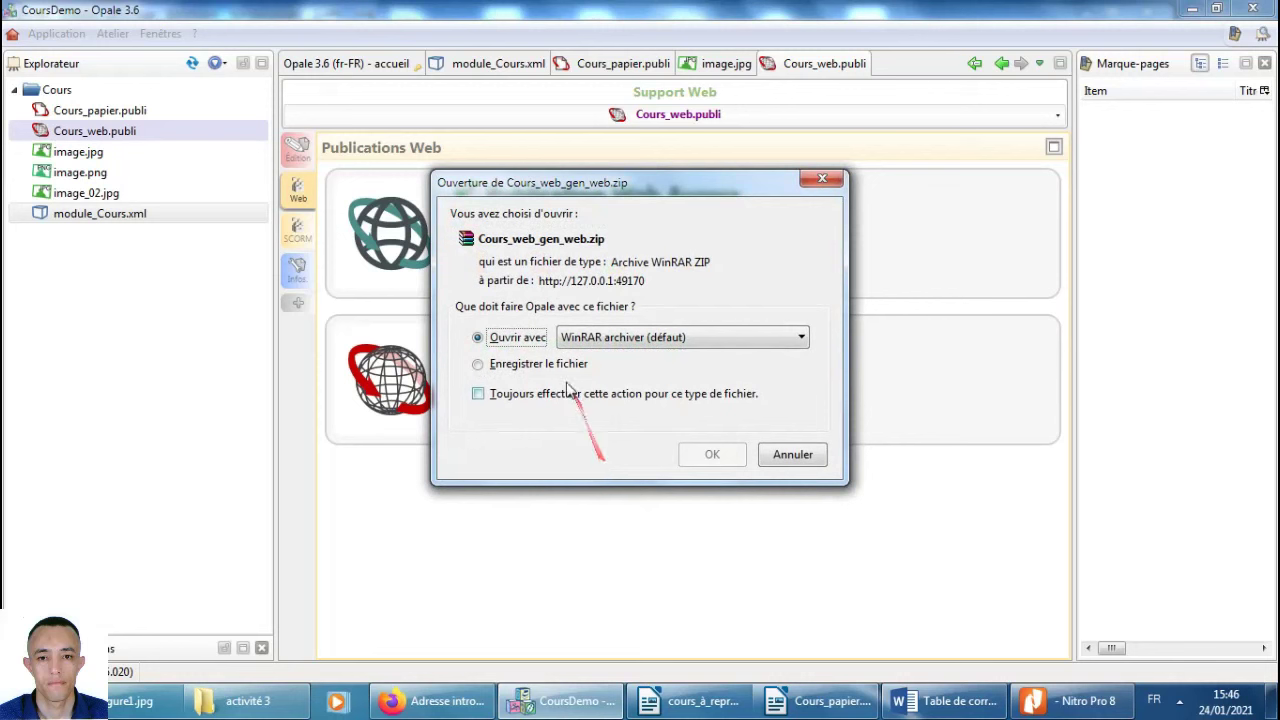
click(520, 364)
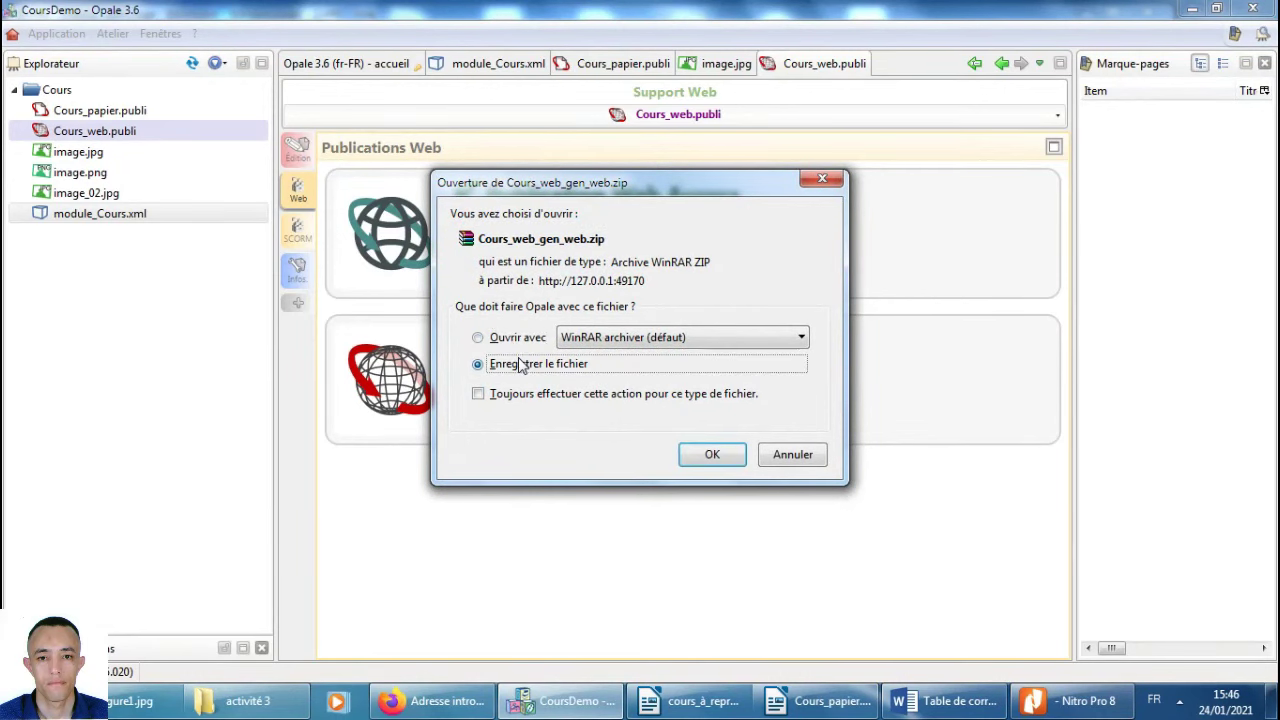
click(702, 454)
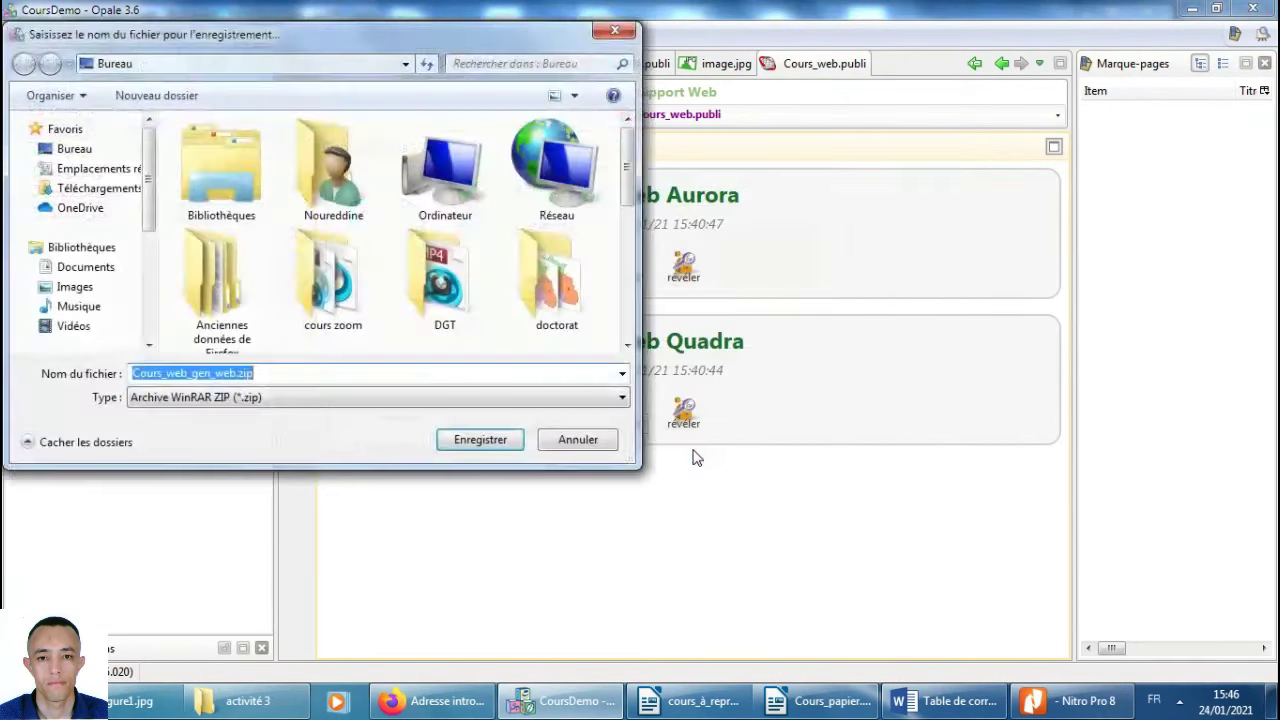
click(84, 158)
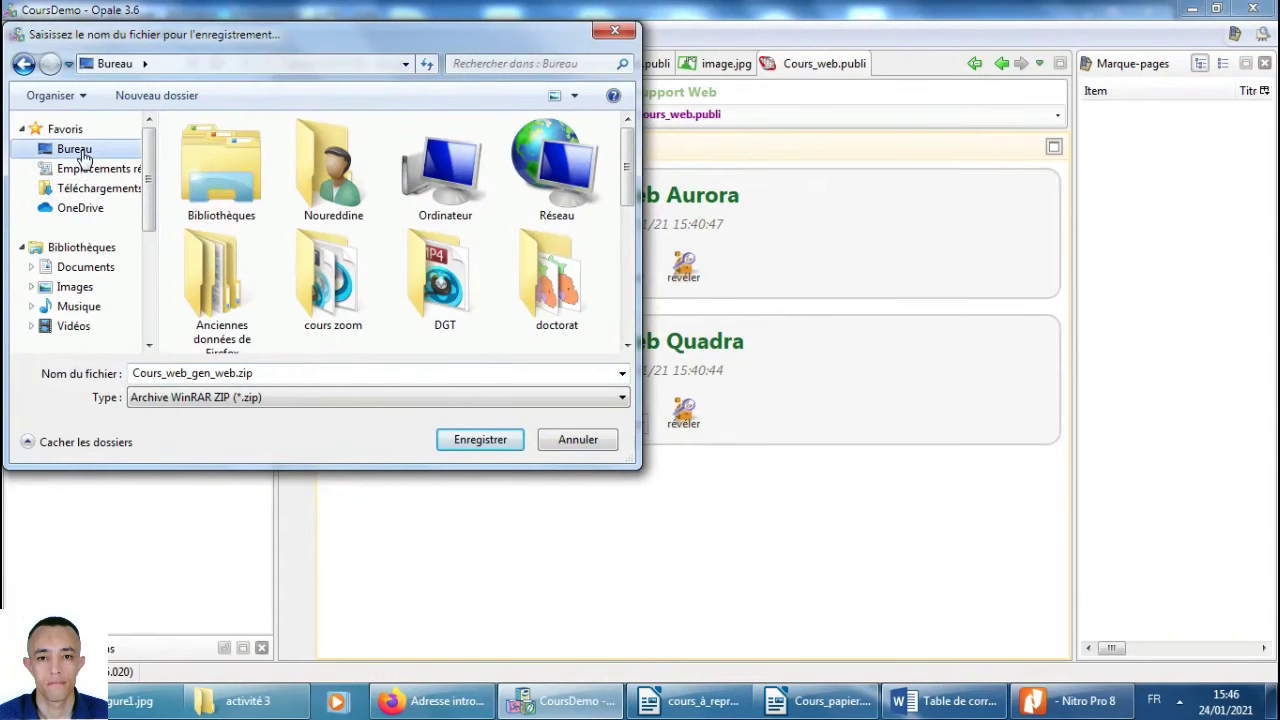
click(480, 440)
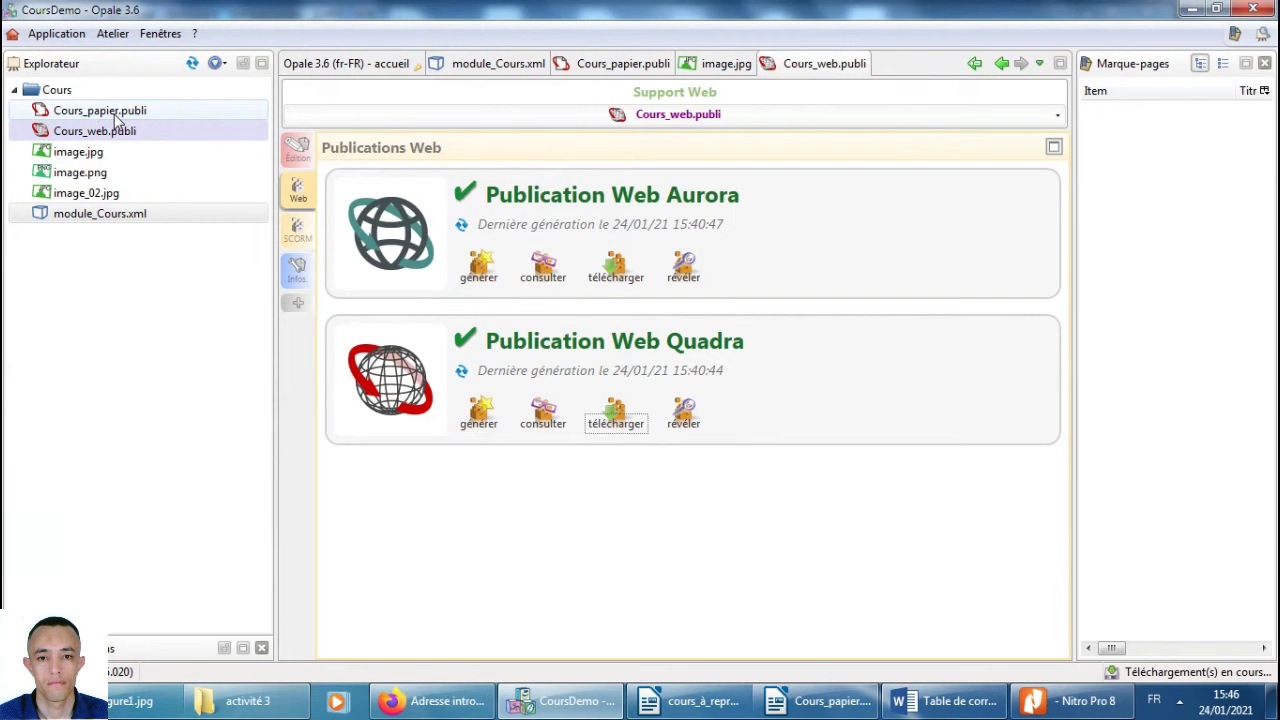
Download Cours_papier.odt from Cours_papier.publi to the desktop, then show the desktop.
click(100, 111)
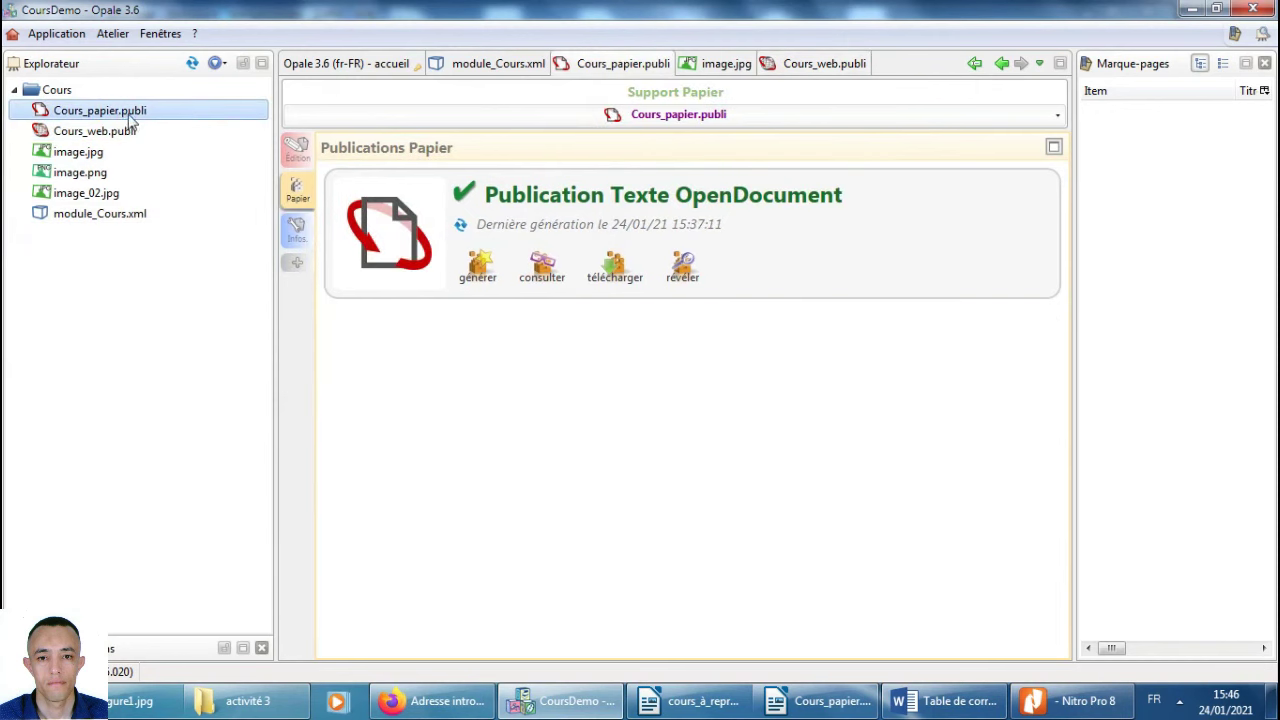
click(628, 279)
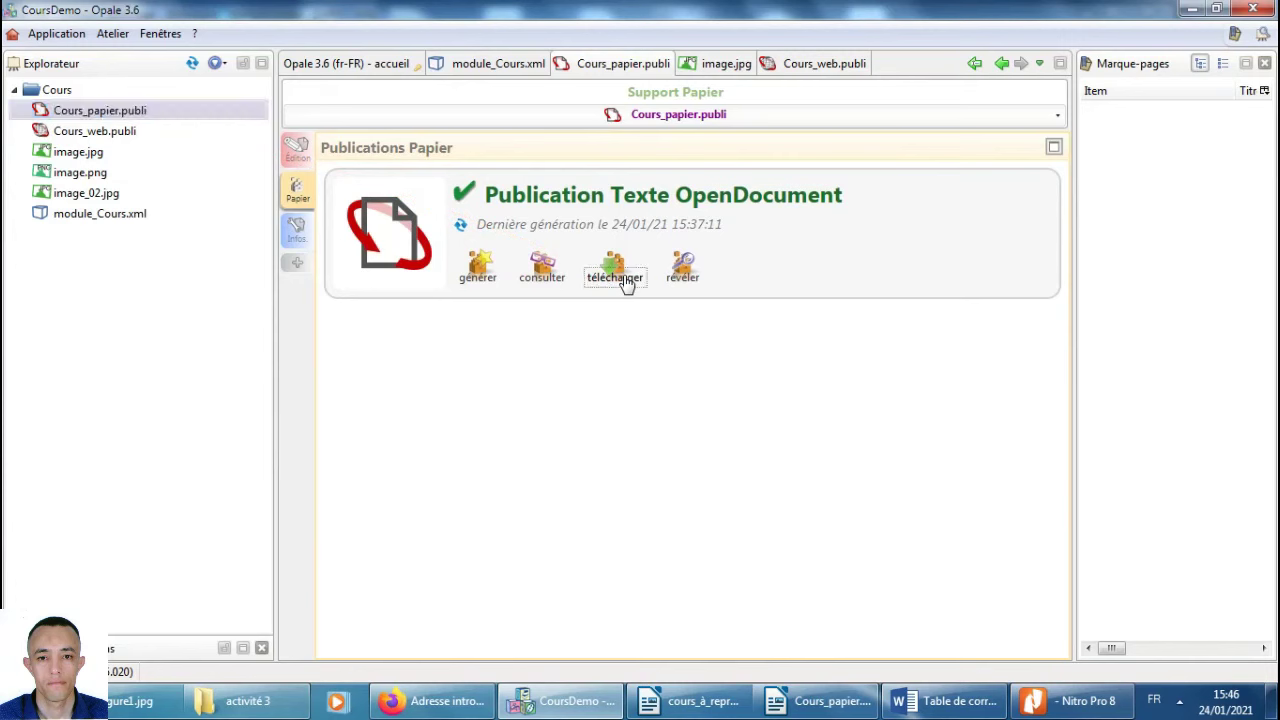
click(541, 368)
click(707, 455)
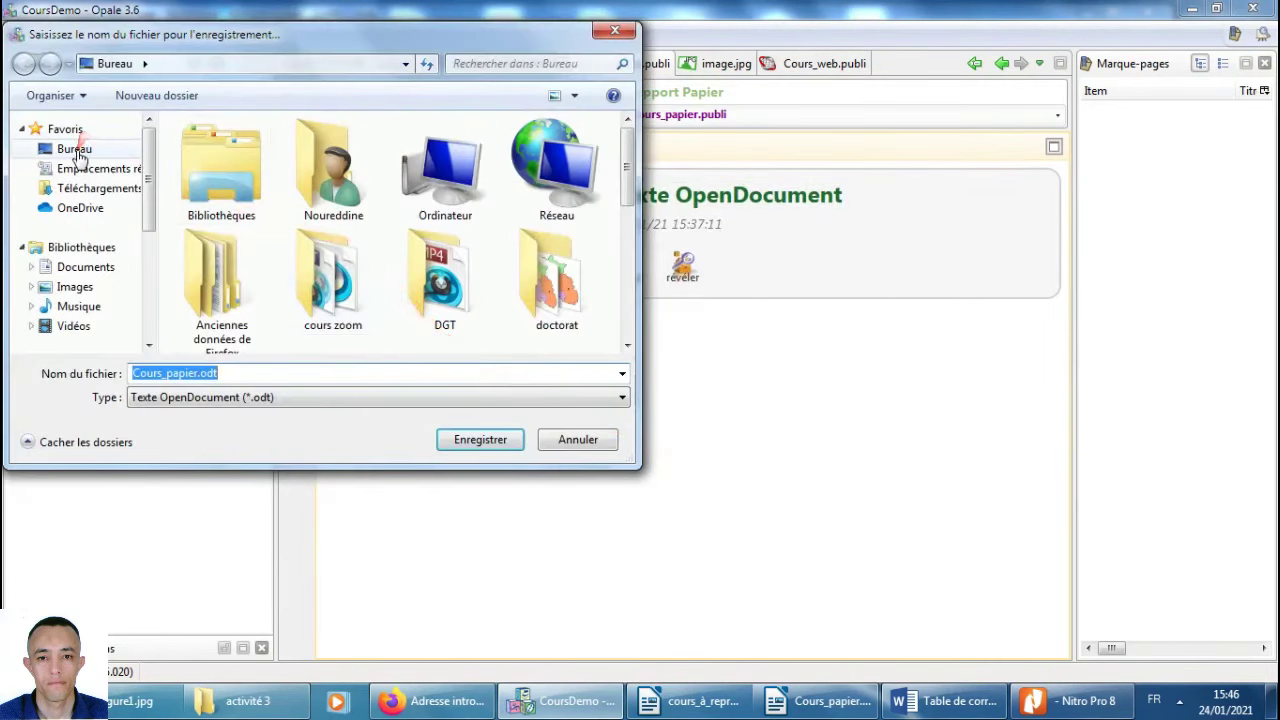
click(78, 152)
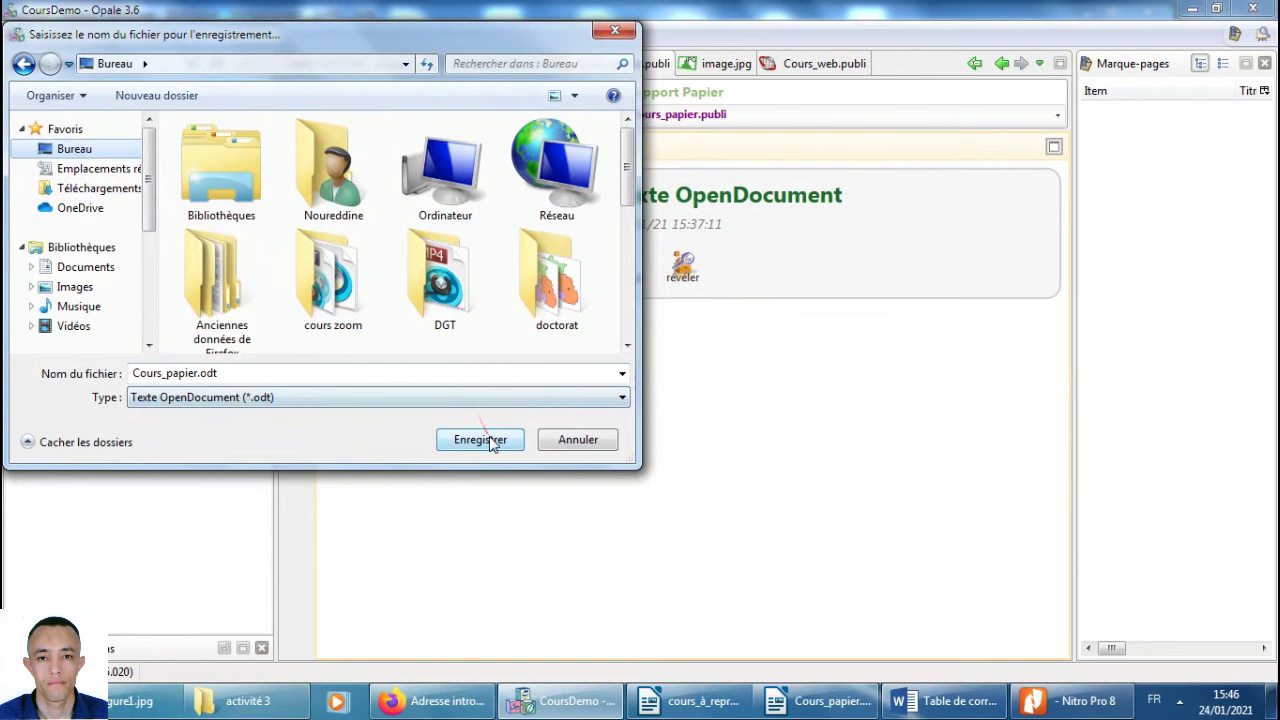
click(490, 440)
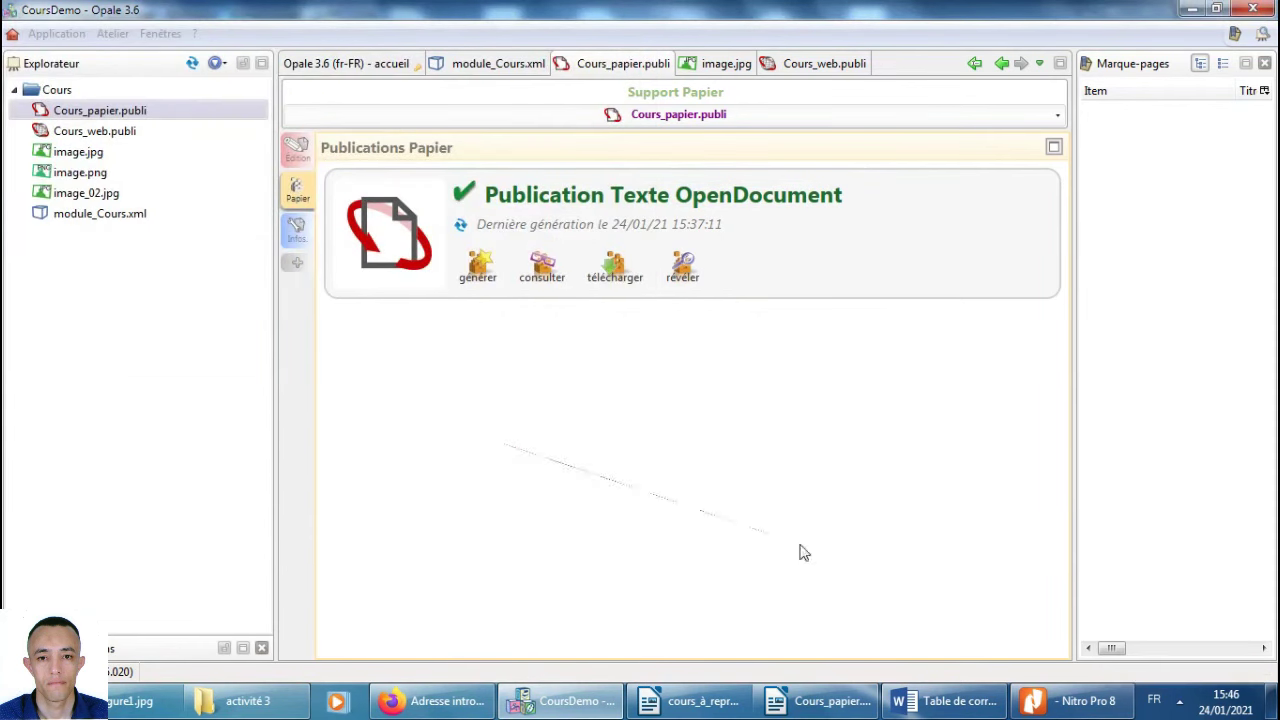
click(1274, 710)
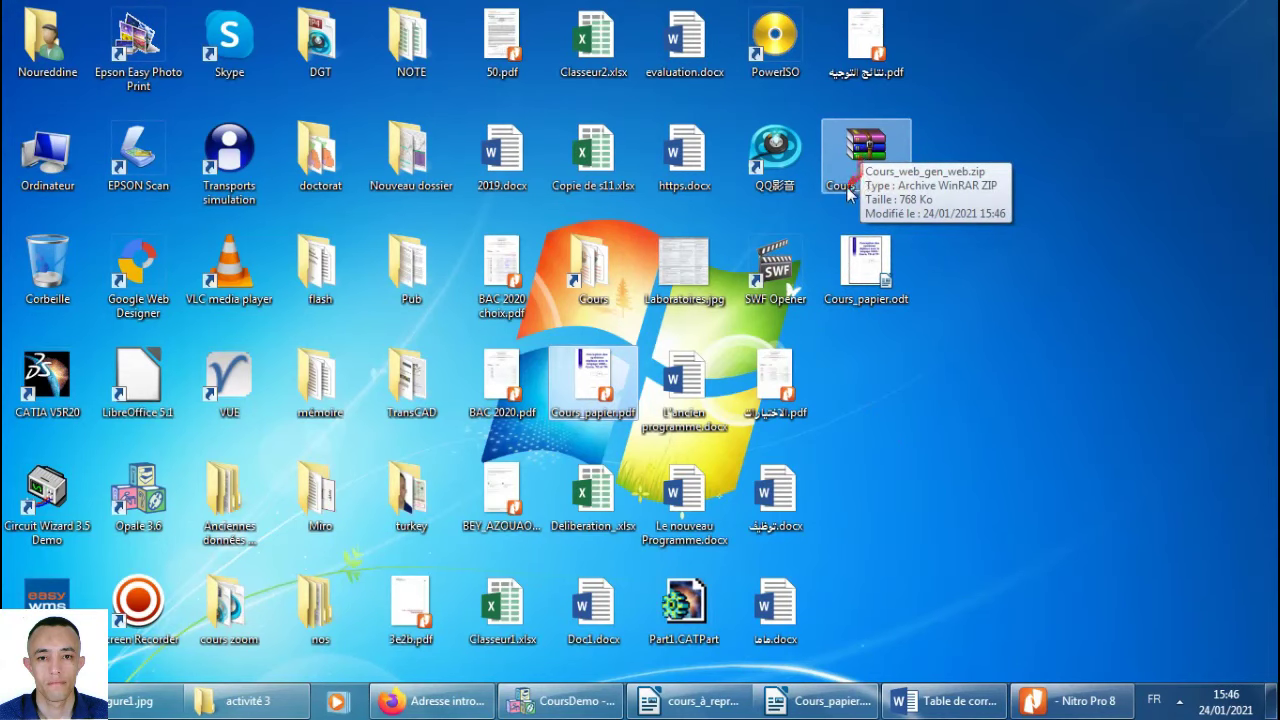
Open Cours_web_gen_web.zip in WinRAR, preview its index.html course in Firefox, then close Firefox.
double_click(866, 146)
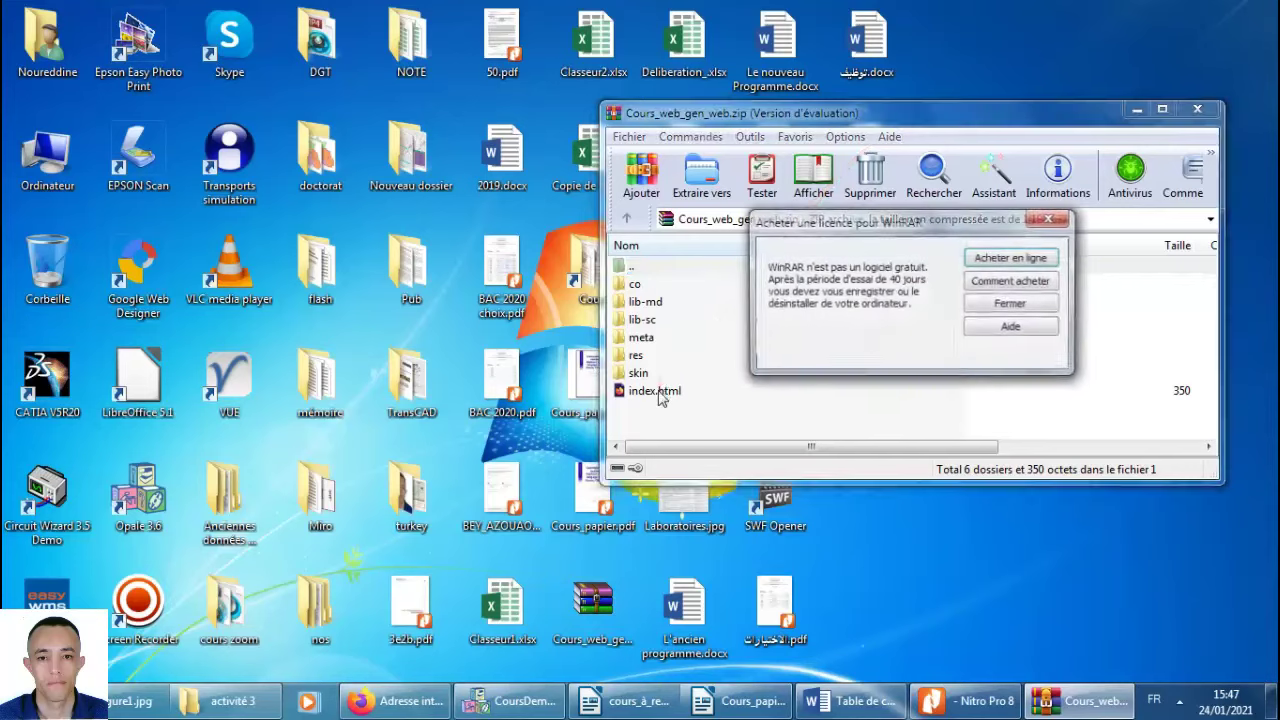
click(1010, 304)
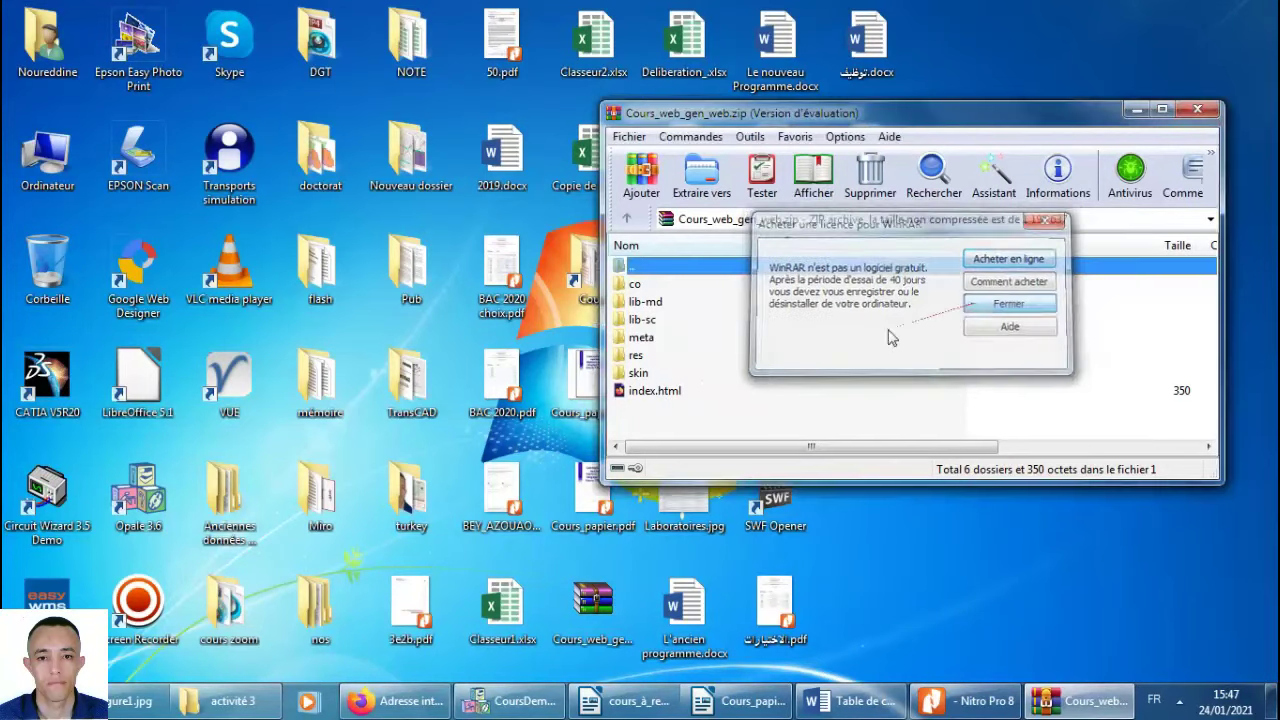
double_click(645, 391)
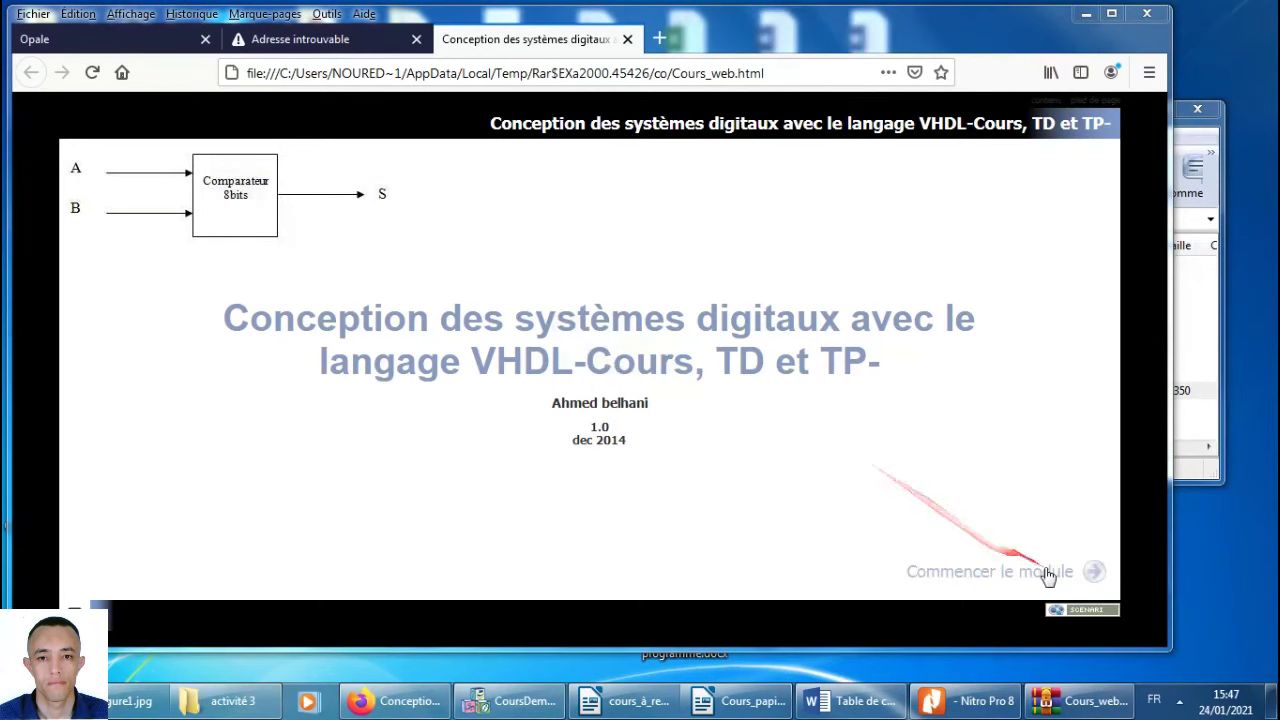
click(1048, 573)
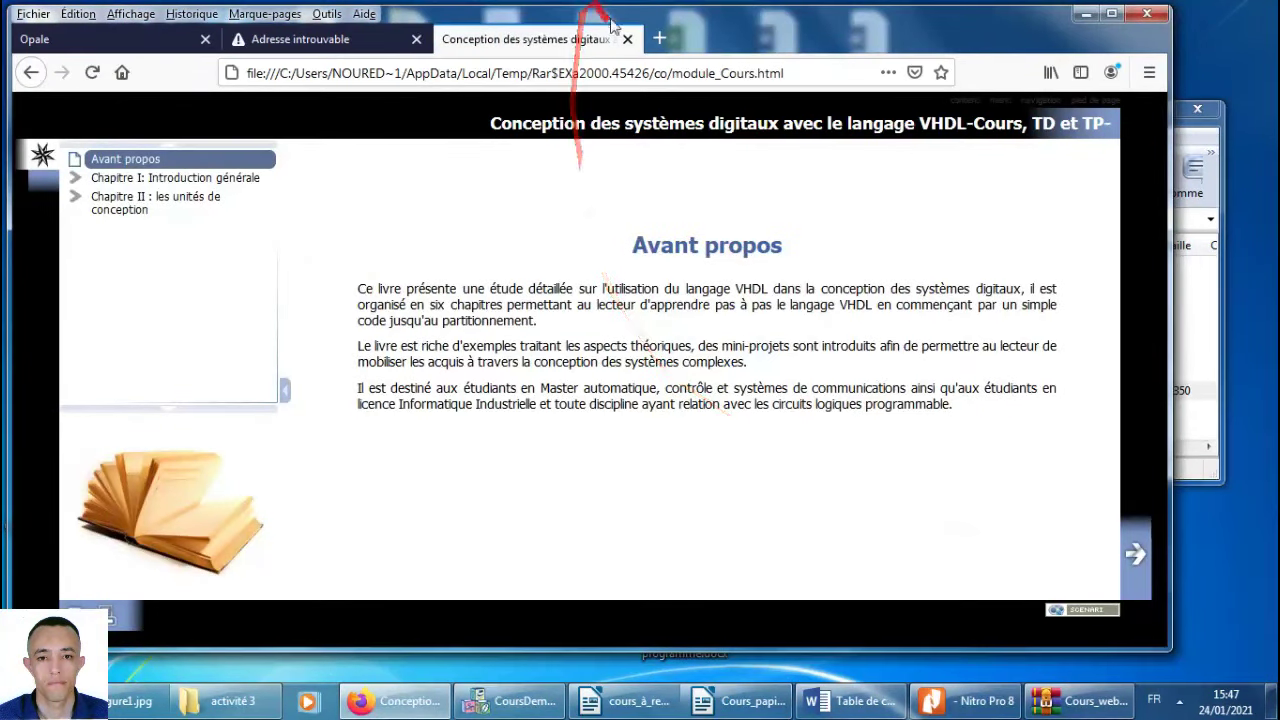
click(628, 40)
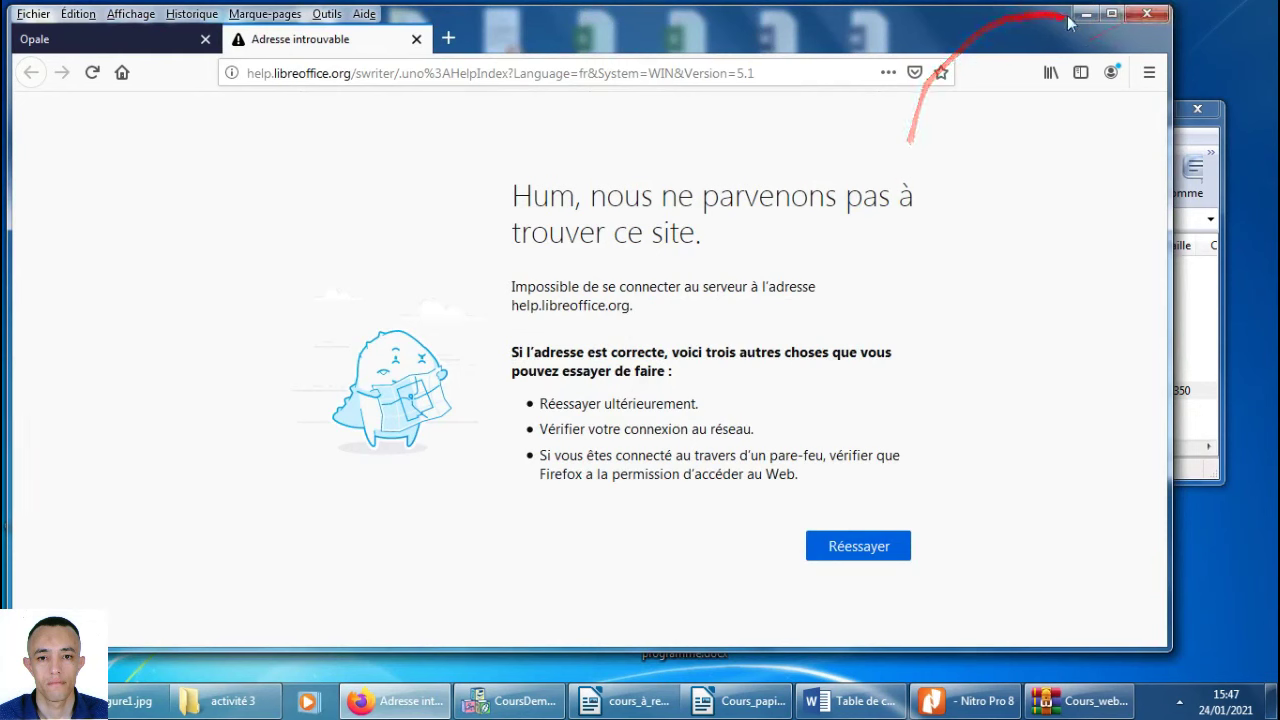
key(alt+F4)
click(1271, 700)
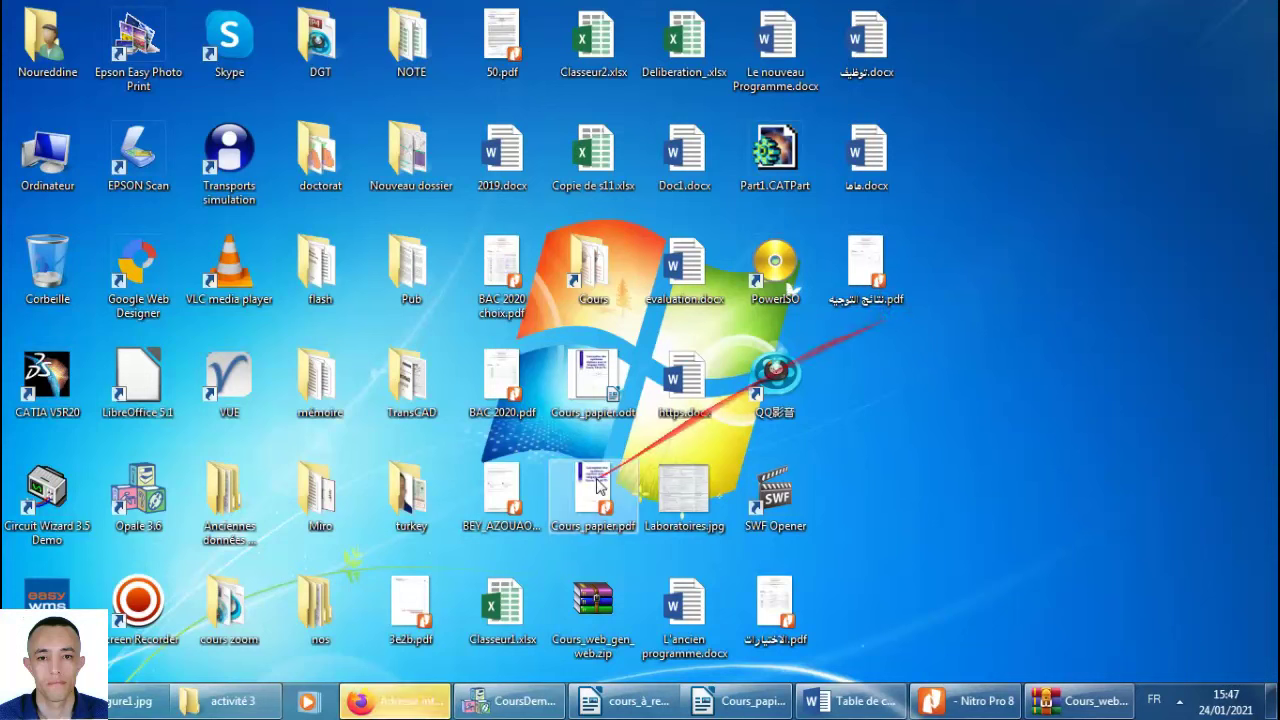
Group the zip, Cours_papier.odt and Cours_papier.pdf on the desktop's right side, then return to Opale.
drag(590, 612, 955, 362)
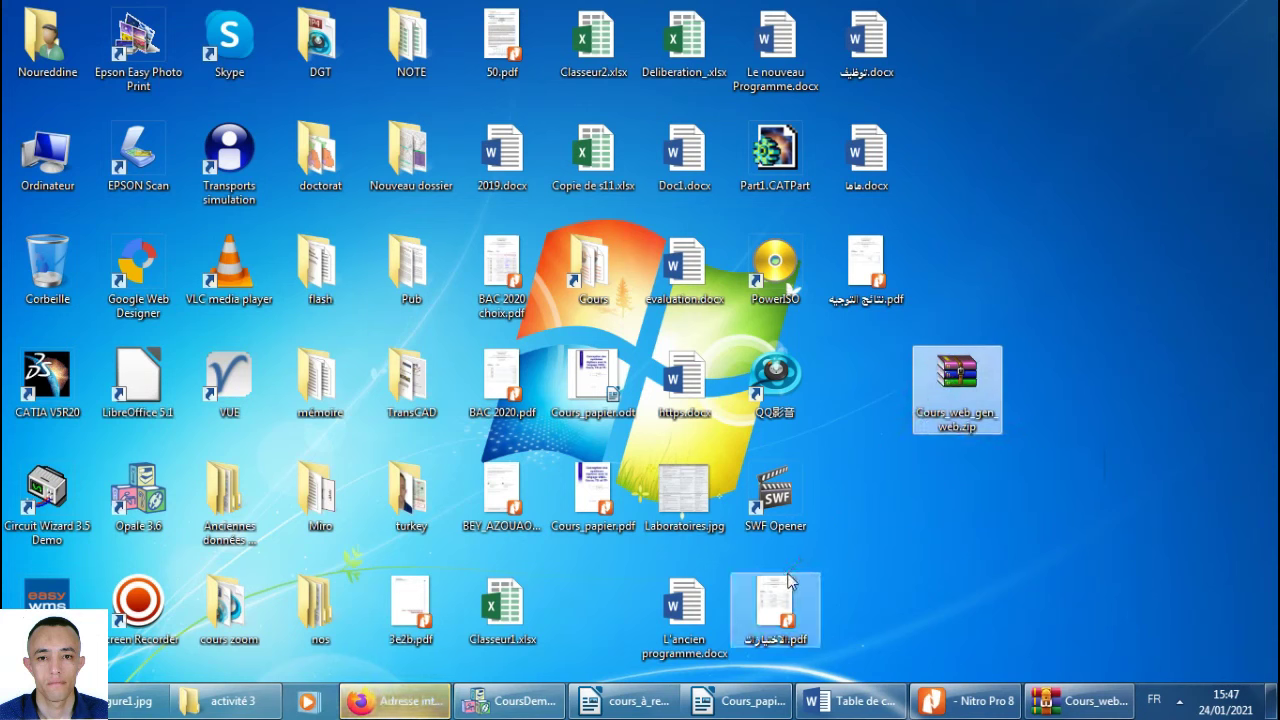
drag(593, 385, 958, 484)
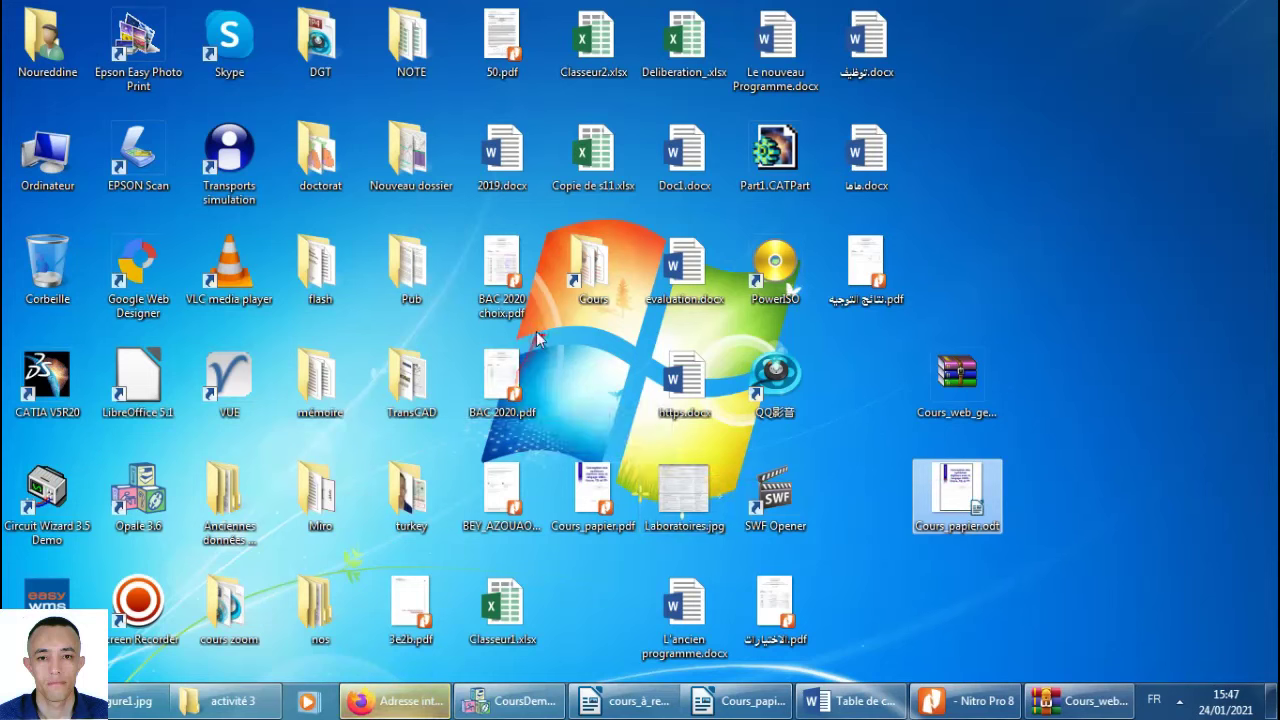
click(591, 495)
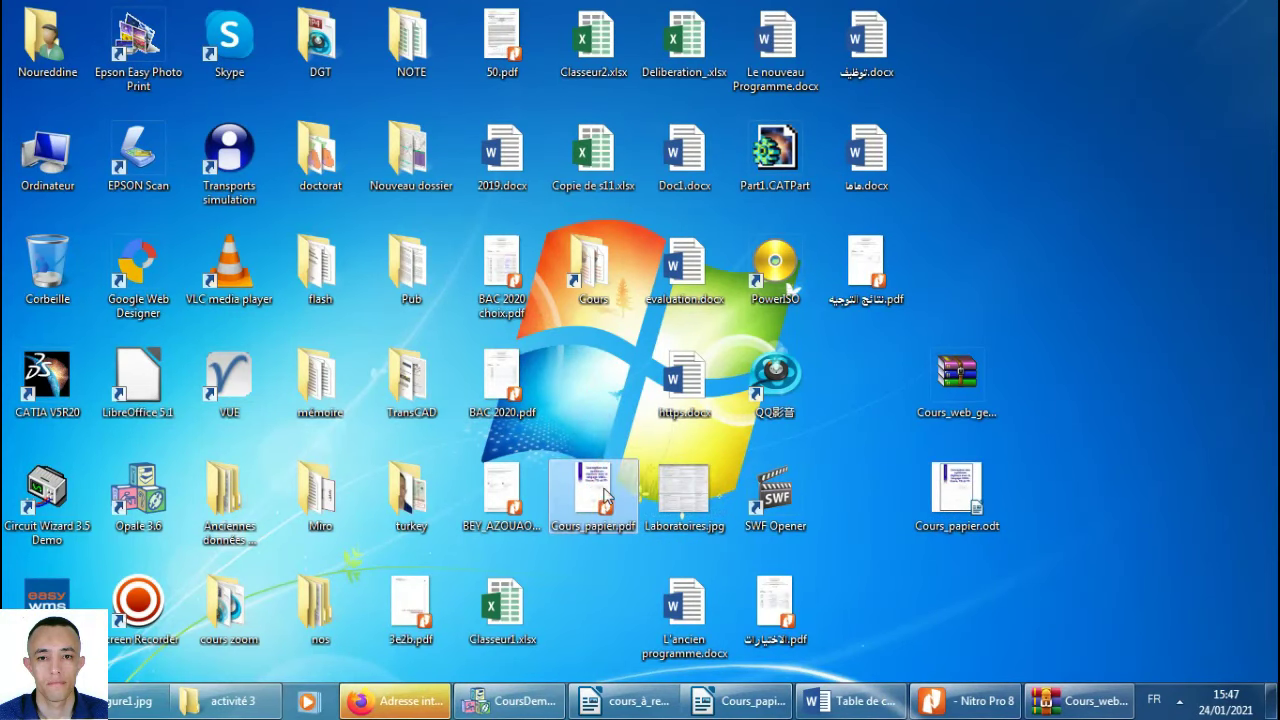
drag(607, 495, 1062, 495)
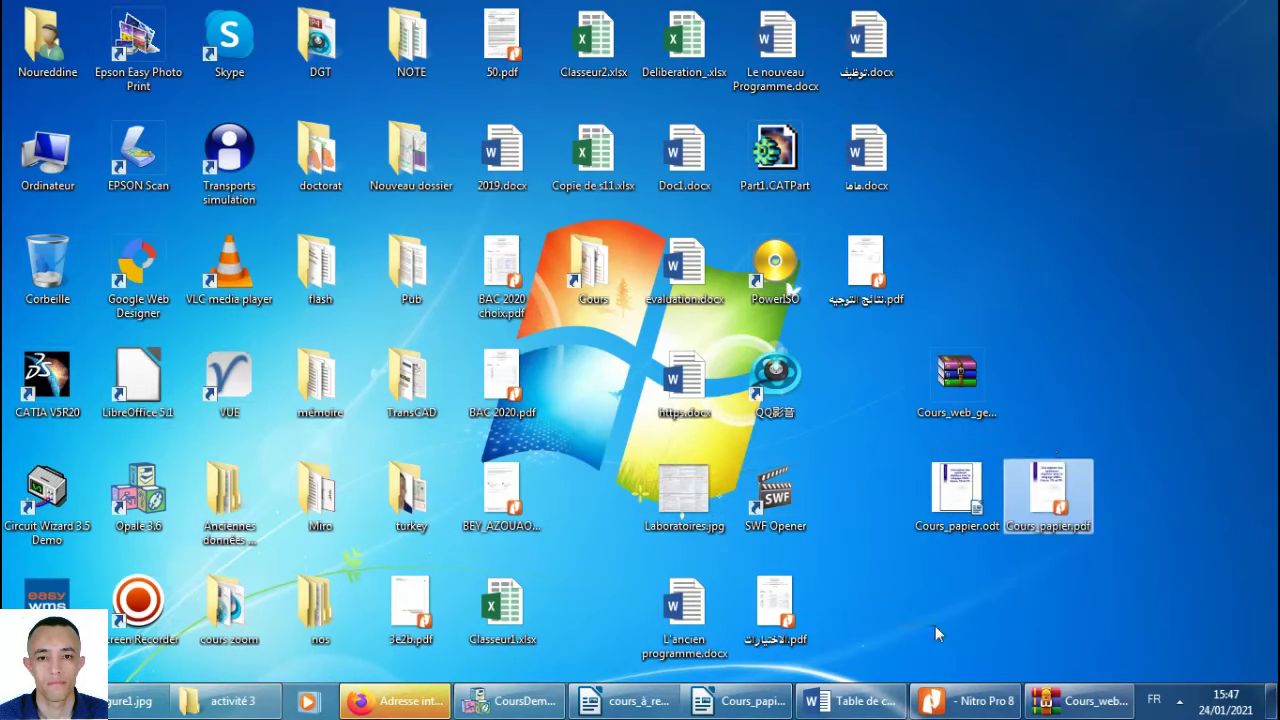
click(512, 703)
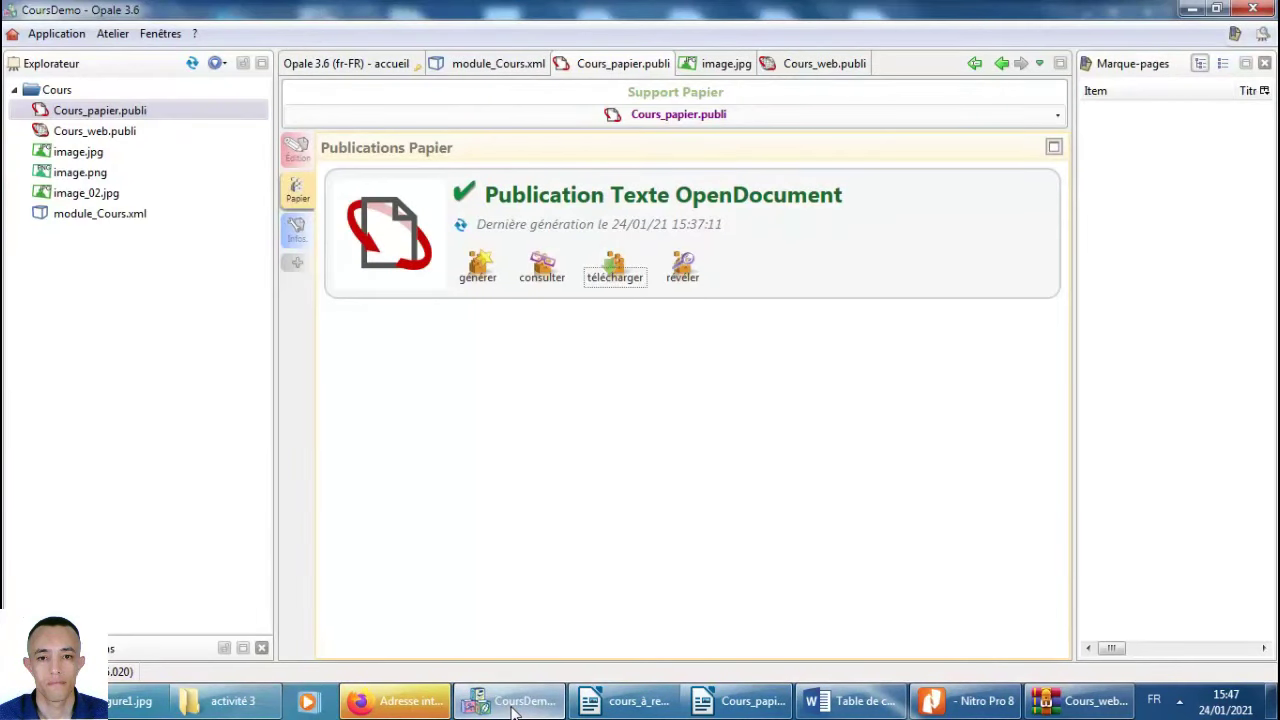